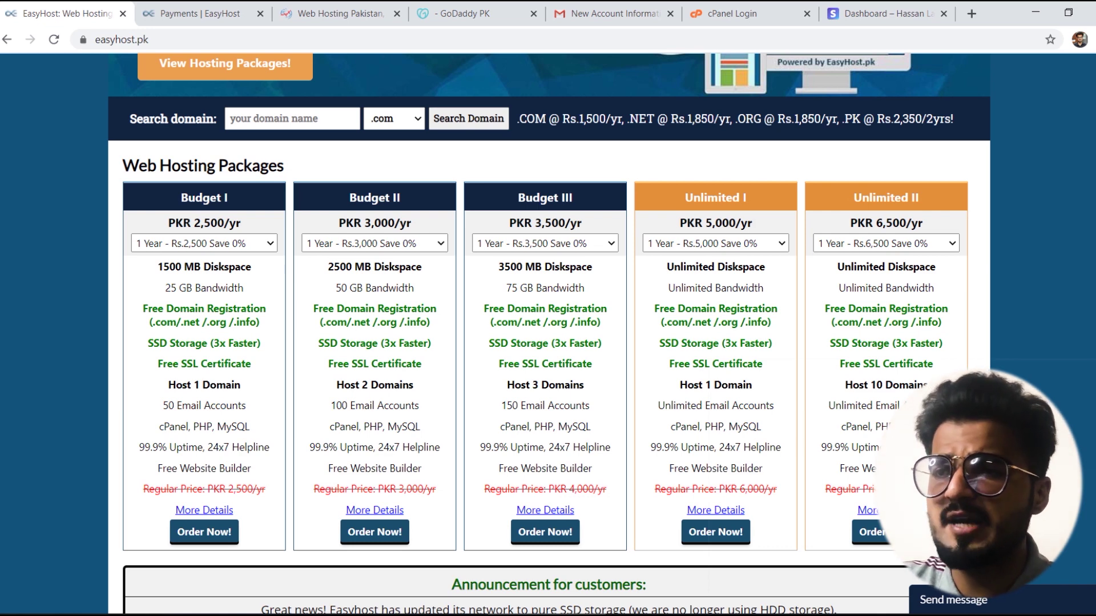
Step: Compare hosting and domain prices on the HosterPK and GoDaddy tabs
{"action": "left_click", "coordinate": [315, 14]}
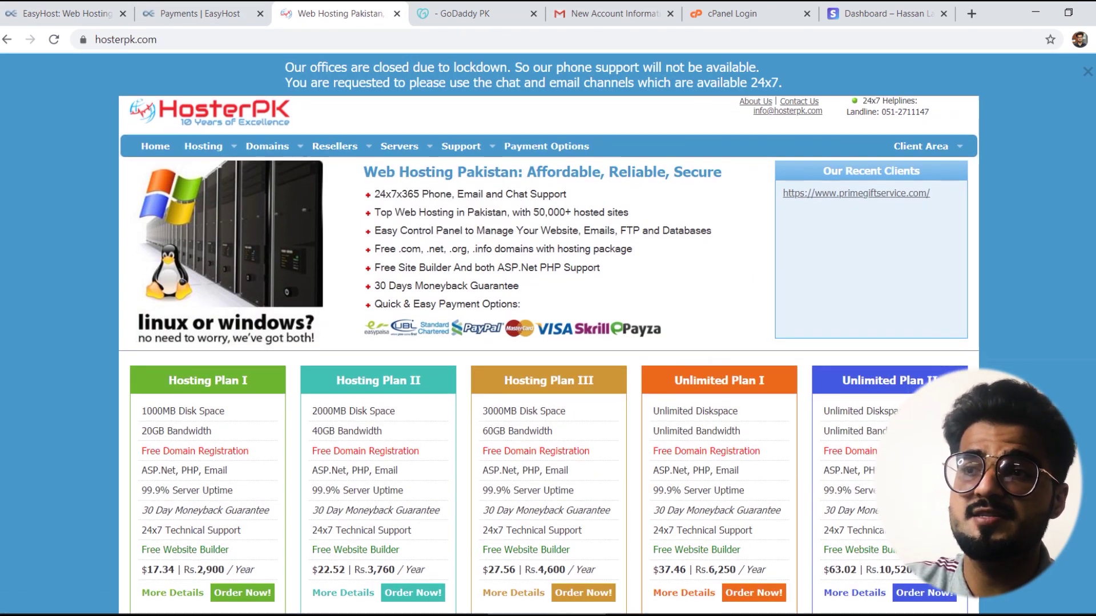
{"action": "scroll", "coordinate": [549, 354], "scroll_direction": "down", "scroll_amount": 1}
{"action": "scroll", "coordinate": [549, 353], "scroll_direction": "down", "scroll_amount": 1}
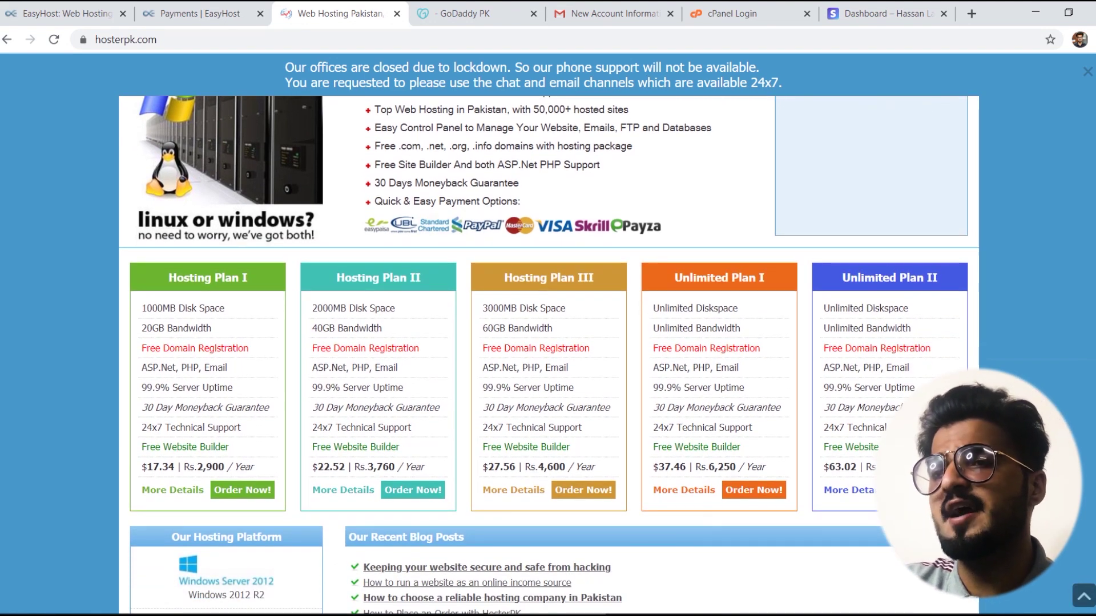
{"action": "left_click", "coordinate": [459, 6]}
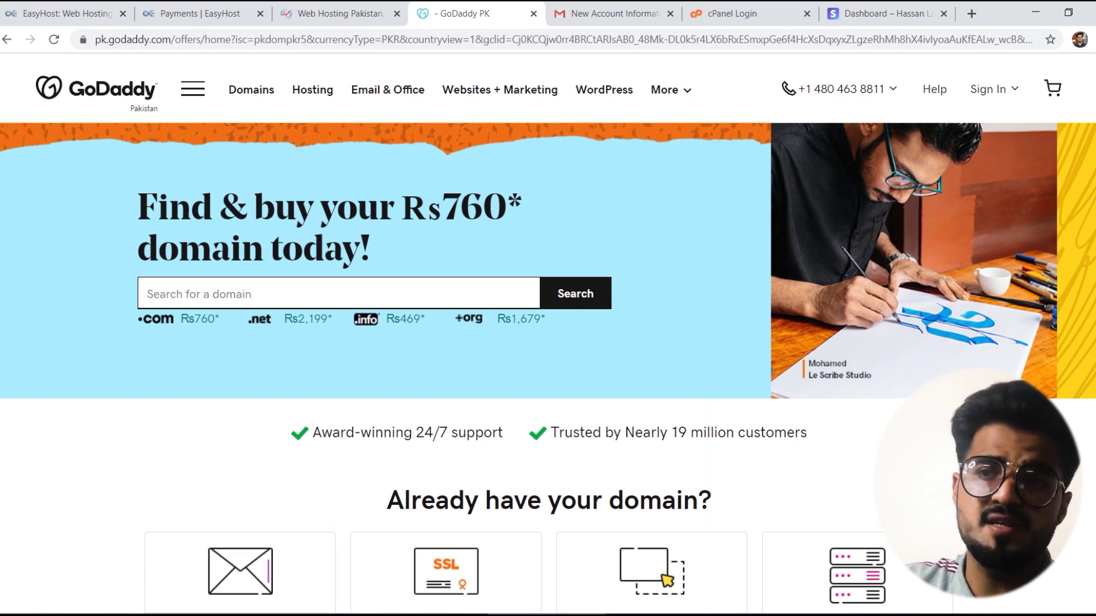
{"action": "scroll", "coordinate": [347, 57], "scroll_direction": "down", "scroll_amount": 4}
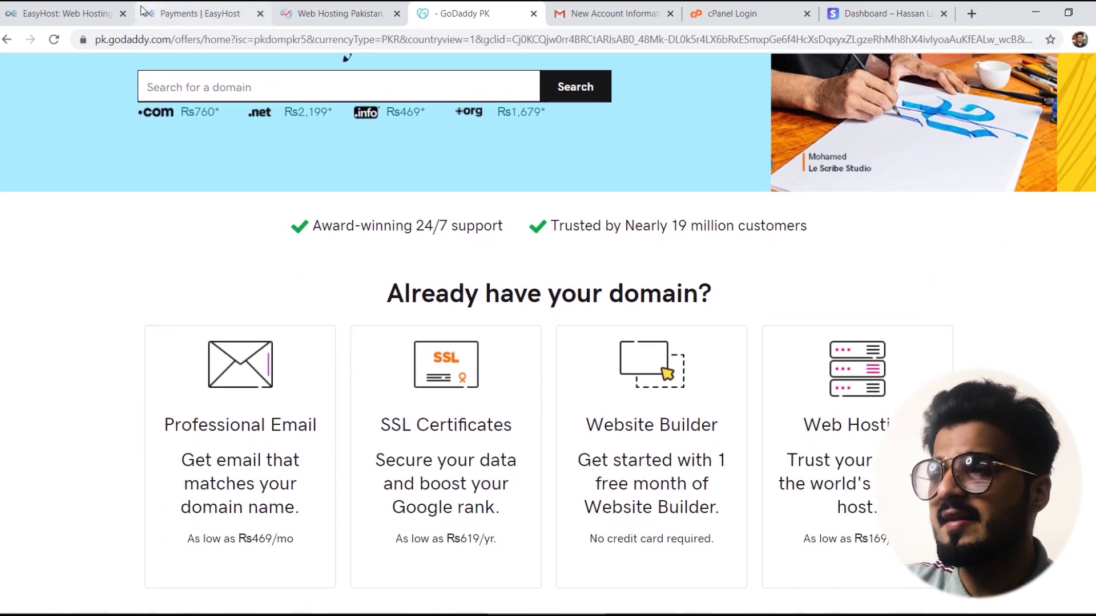
Step: Back on EasyHost.pk, order the Budget I hosting package at PKR 2,500/yr
{"action": "left_click", "coordinate": [45, 11]}
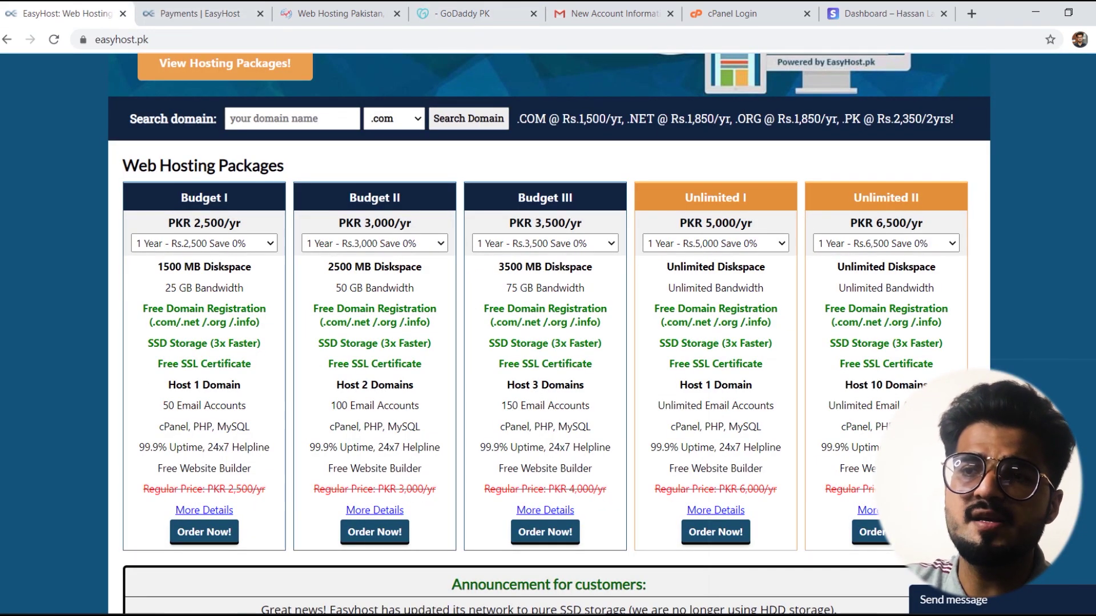
{"action": "scroll", "coordinate": [548, 333], "scroll_direction": "up", "scroll_amount": 5}
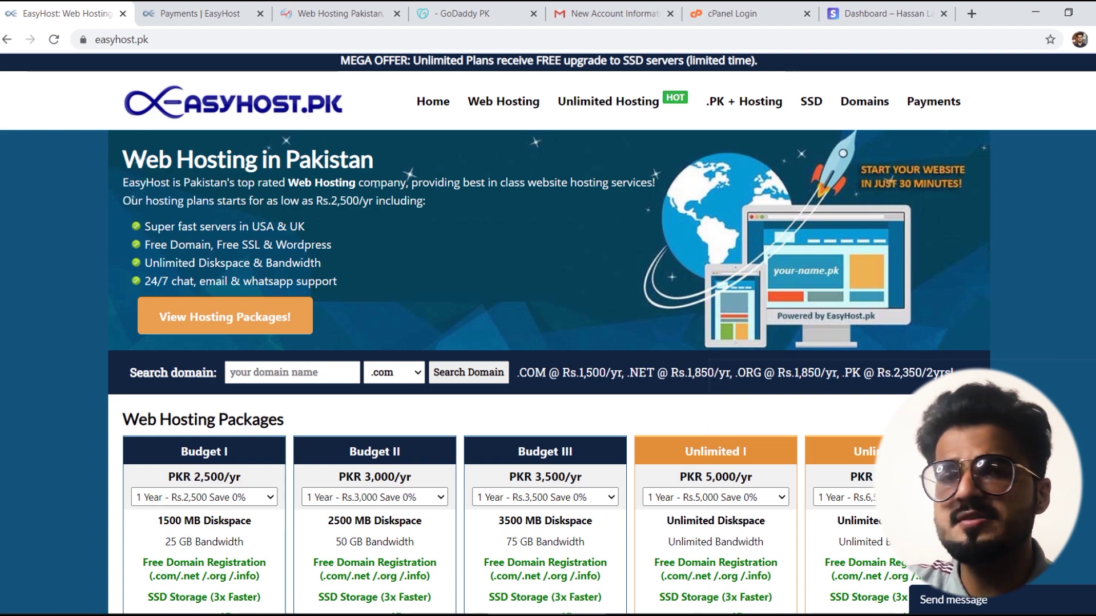
{"action": "scroll", "coordinate": [547, 331], "scroll_direction": "down", "scroll_amount": 2}
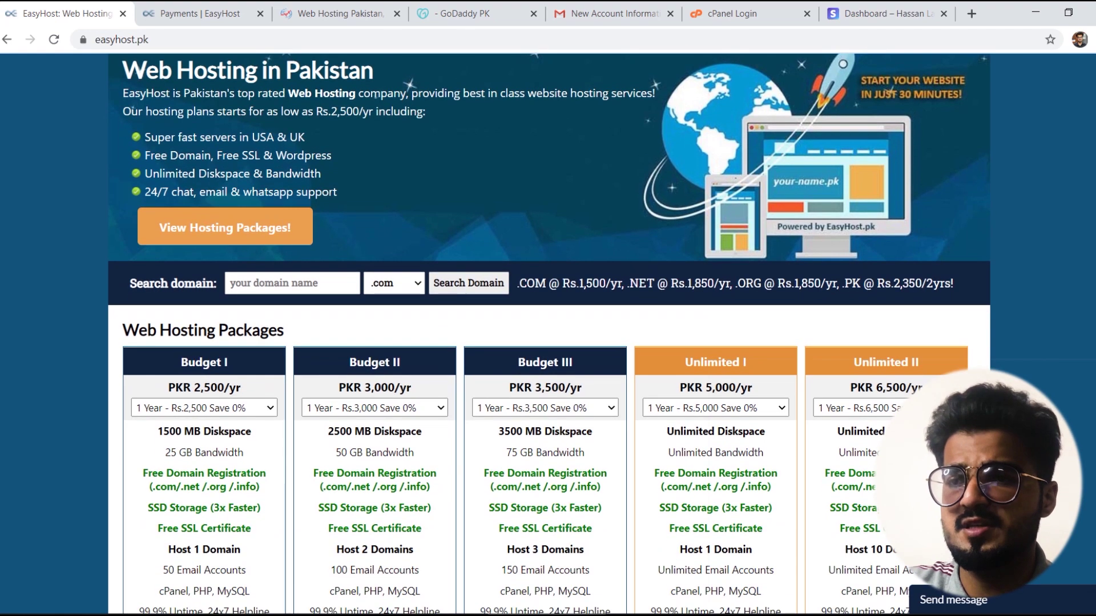
{"action": "scroll", "coordinate": [548, 331], "scroll_direction": "down", "scroll_amount": 4}
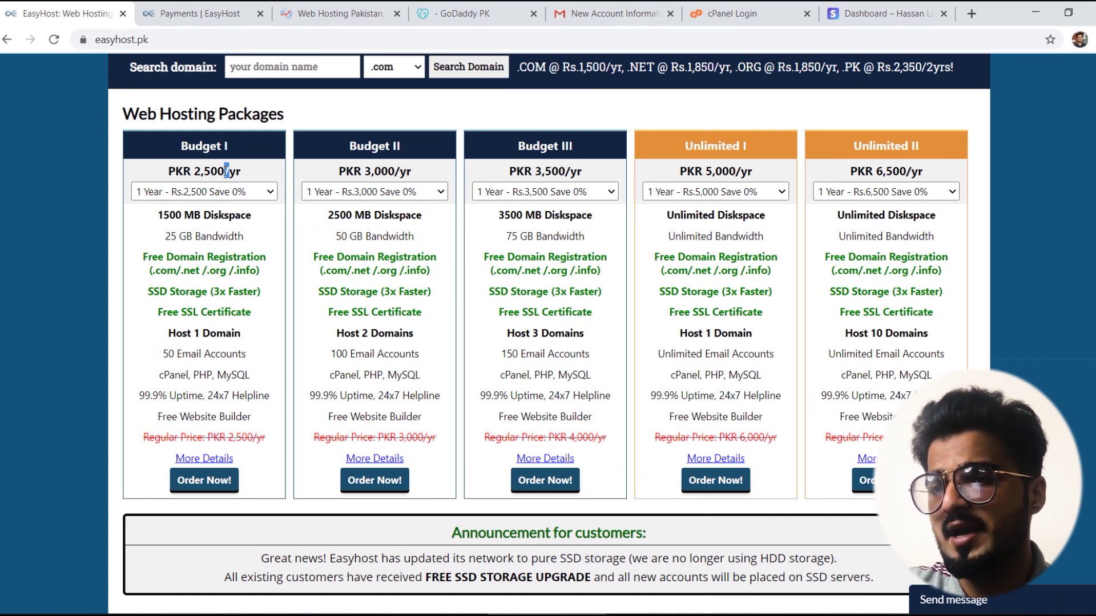
{"action": "triple_click", "coordinate": [226, 170]}
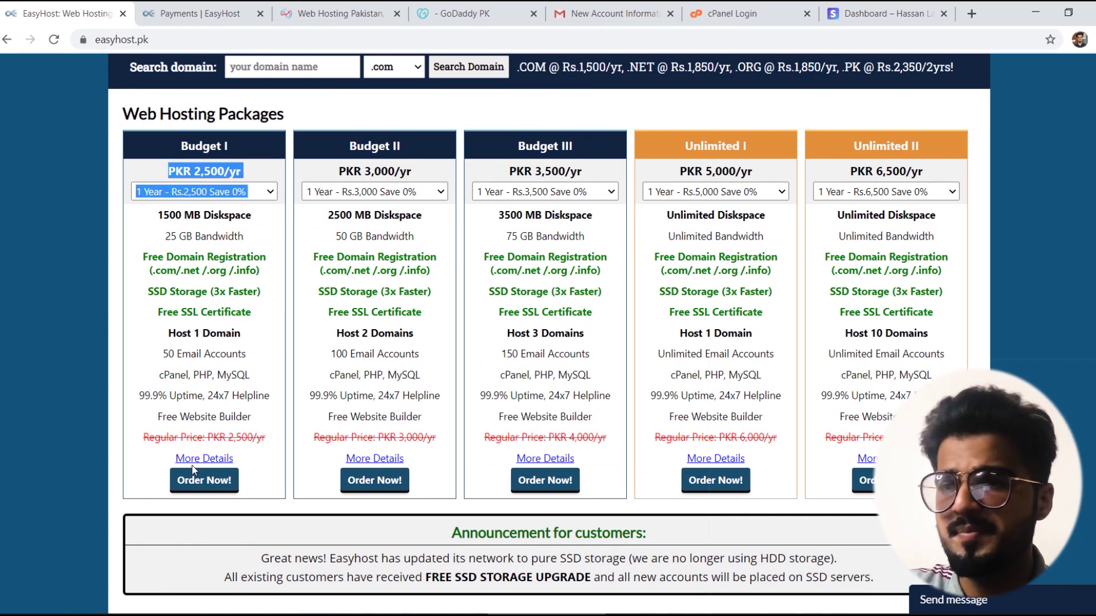
{"action": "left_click", "coordinate": [196, 483]}
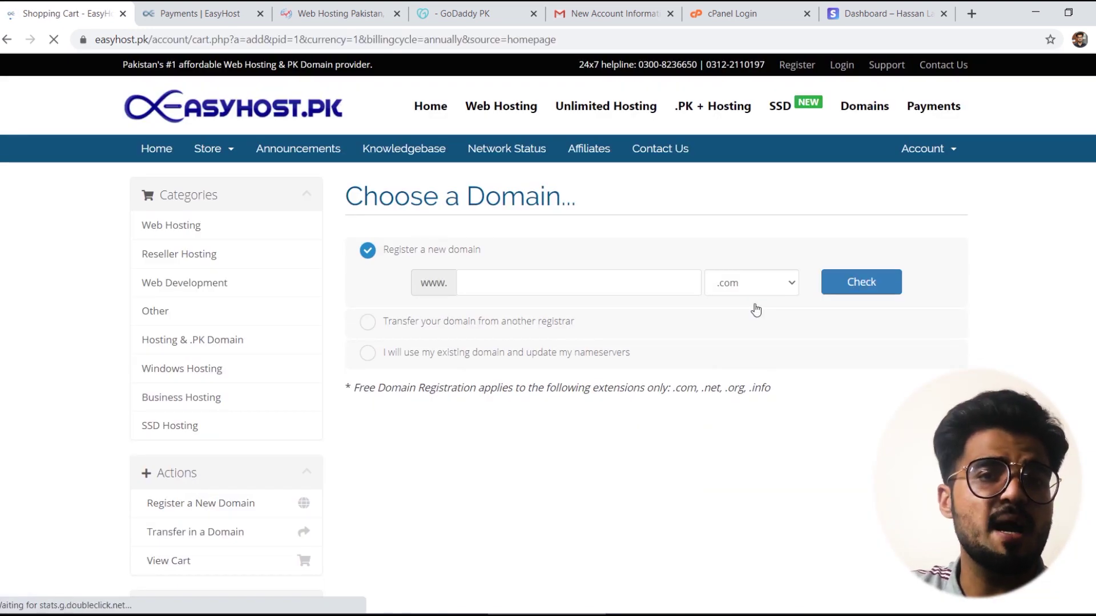
Step: Check that dukanshukan.com is available at Rs.1,500 and continue with it as the order's domain
{"action": "left_click", "coordinate": [487, 280]}
{"action": "left_click", "coordinate": [494, 282]}
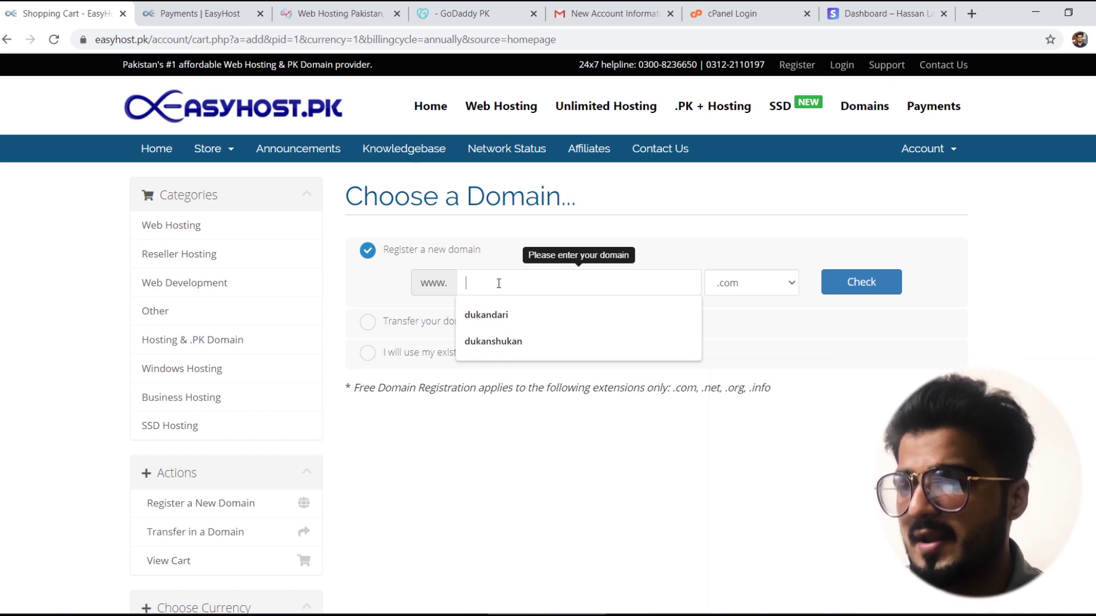
{"action": "left_click", "coordinate": [498, 352]}
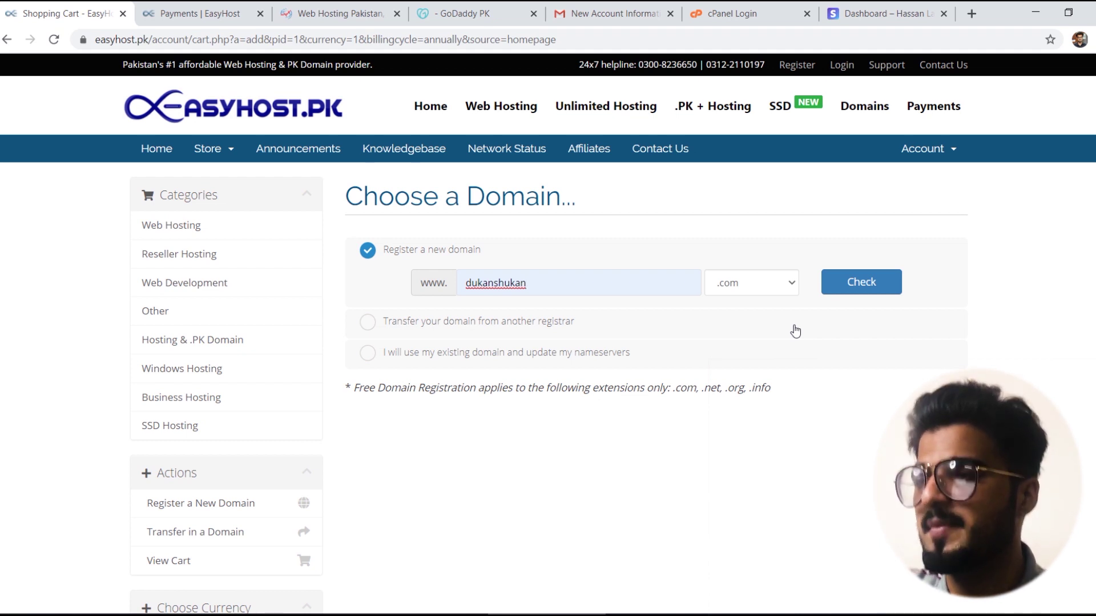
{"action": "left_click", "coordinate": [863, 283]}
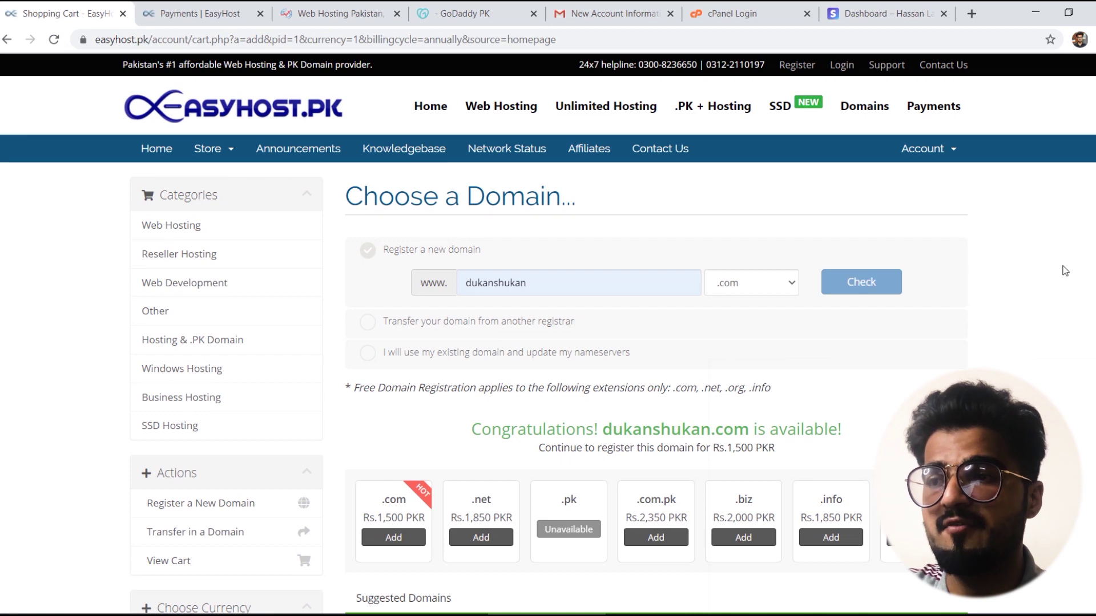
{"action": "scroll", "coordinate": [1064, 271], "scroll_direction": "down", "scroll_amount": 2}
{"action": "scroll", "coordinate": [656, 334], "scroll_direction": "down", "scroll_amount": 9}
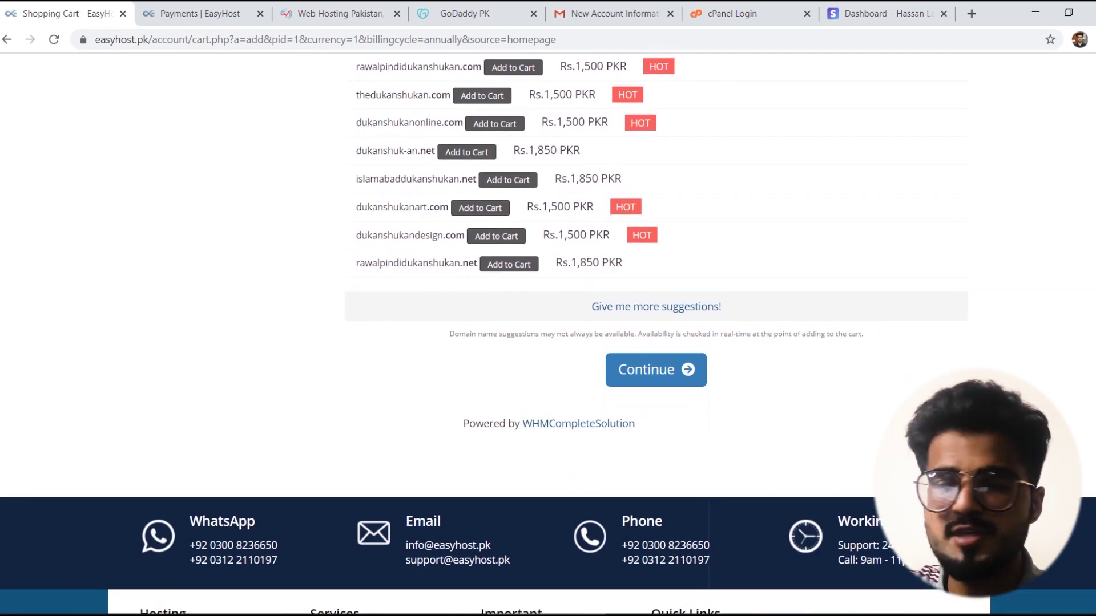
{"action": "left_click", "coordinate": [673, 373]}
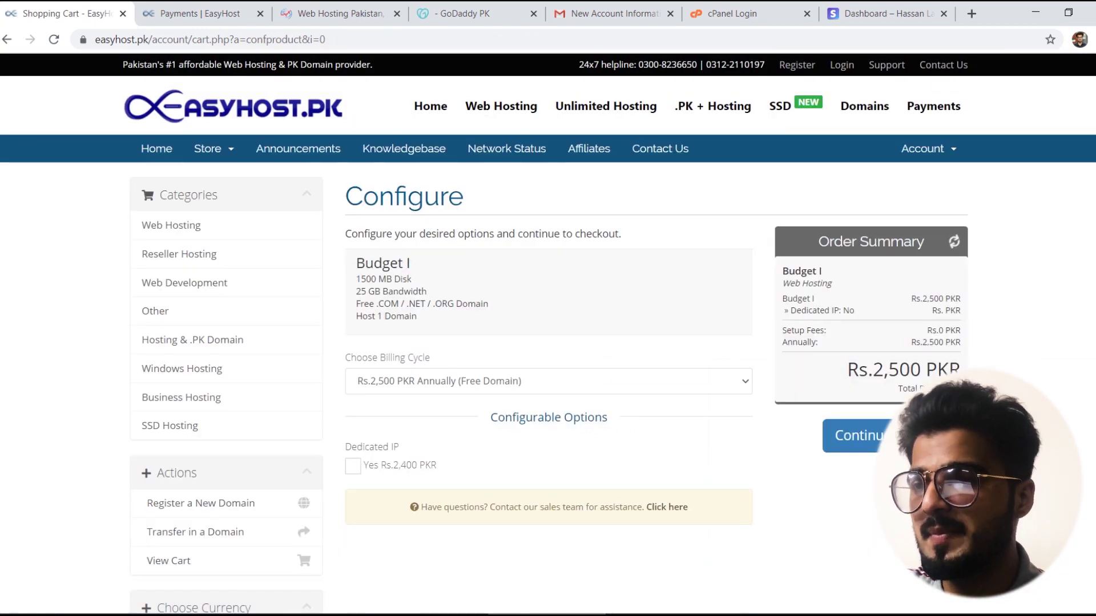
Step: Continue past the Budget I configuration and add free DNS Management for the domain
{"action": "scroll", "coordinate": [548, 333], "scroll_direction": "down", "scroll_amount": 1}
{"action": "scroll", "coordinate": [548, 333], "scroll_direction": "down", "scroll_amount": 1}
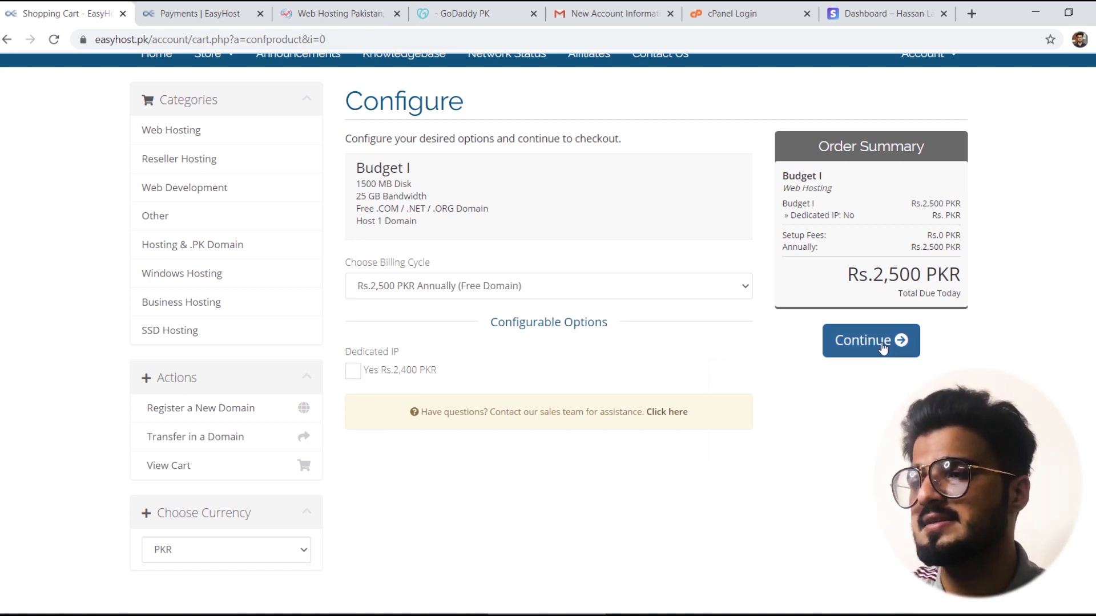
{"action": "left_click", "coordinate": [919, 347]}
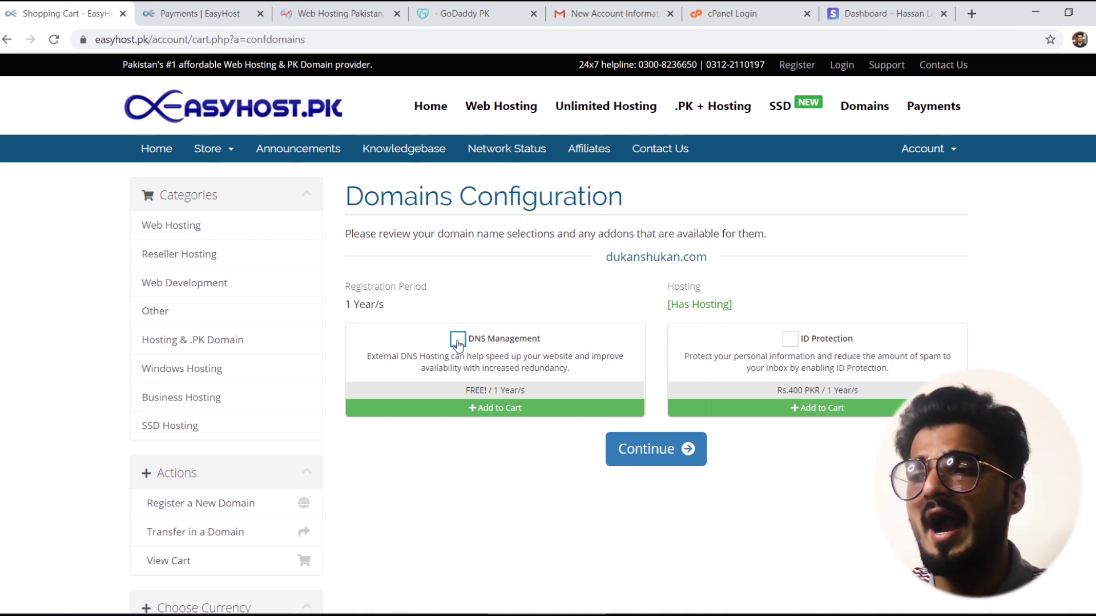
{"action": "left_click", "coordinate": [458, 342]}
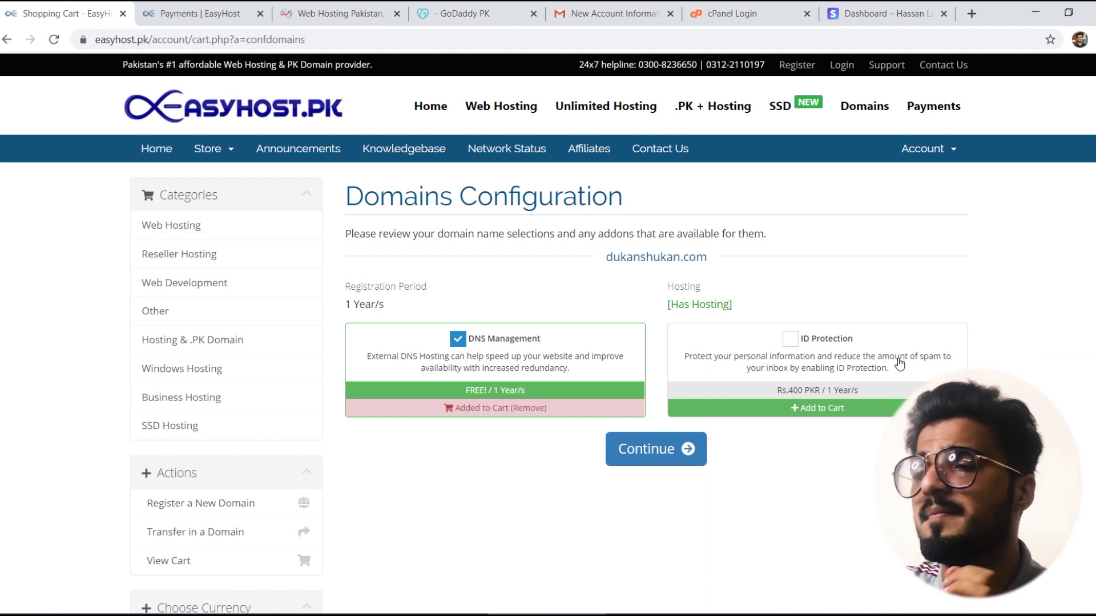
Step: Review the Rs.2,500 cart and proceed to checkout
{"action": "left_click", "coordinate": [650, 463]}
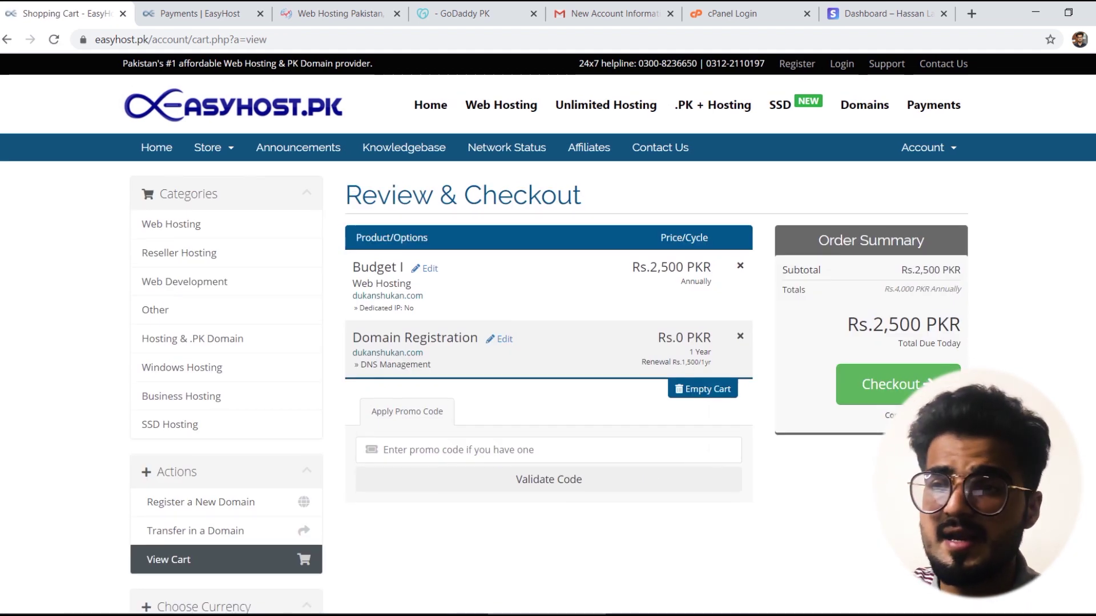
{"action": "scroll", "coordinate": [548, 334], "scroll_direction": "down", "scroll_amount": 1}
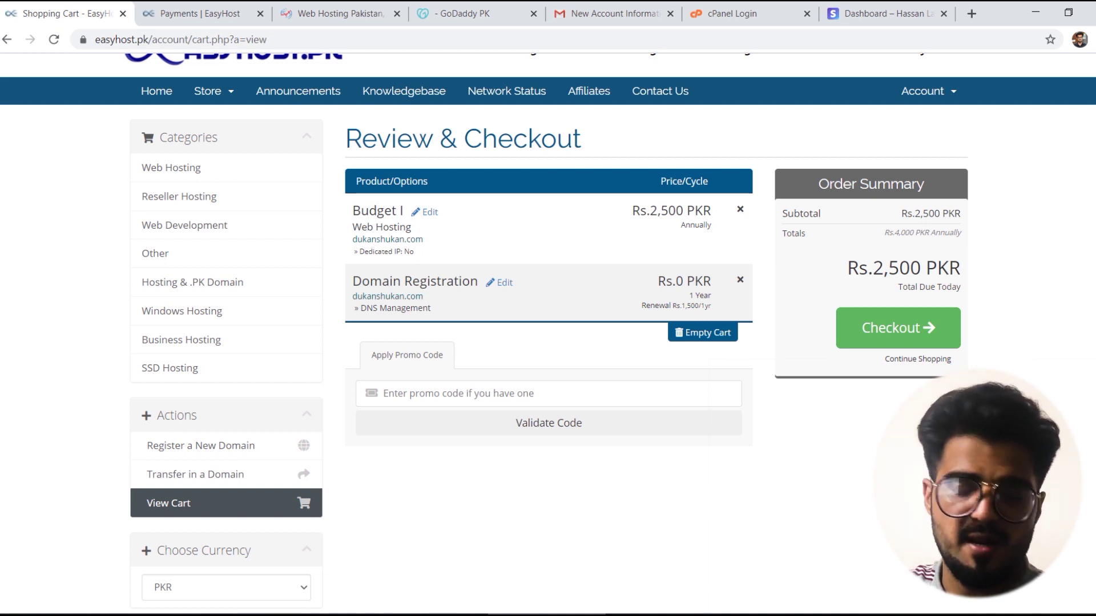
{"action": "left_click", "coordinate": [908, 320]}
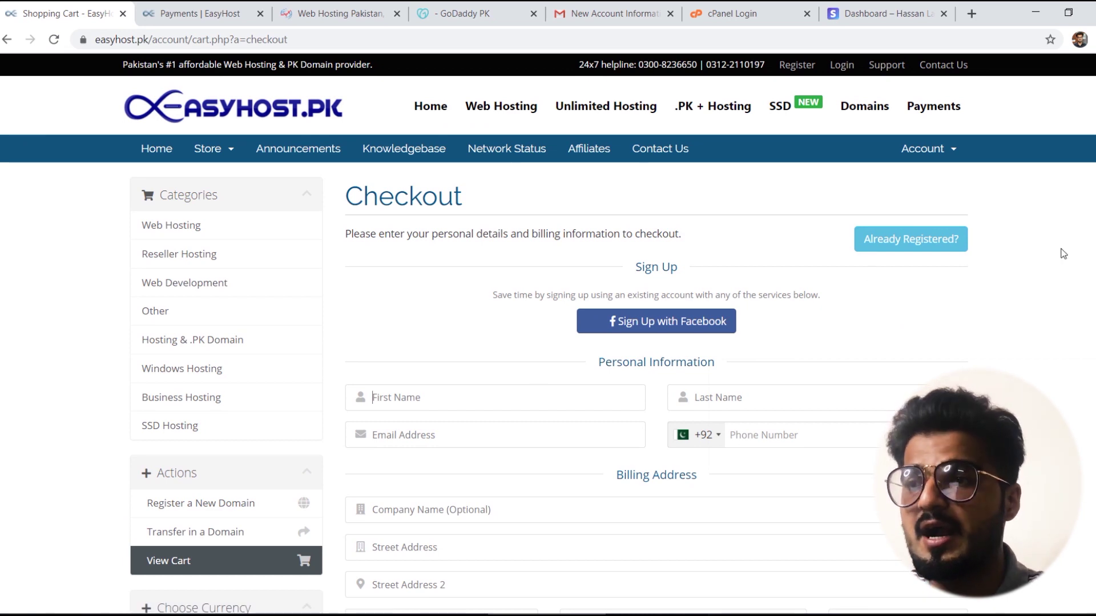
Step: Agree to the Terms of Service on the checkout form and switch to the EasyHost Payments page
{"action": "scroll", "coordinate": [1061, 251], "scroll_direction": "down", "scroll_amount": 3}
{"action": "scroll", "coordinate": [657, 334], "scroll_direction": "down", "scroll_amount": 3}
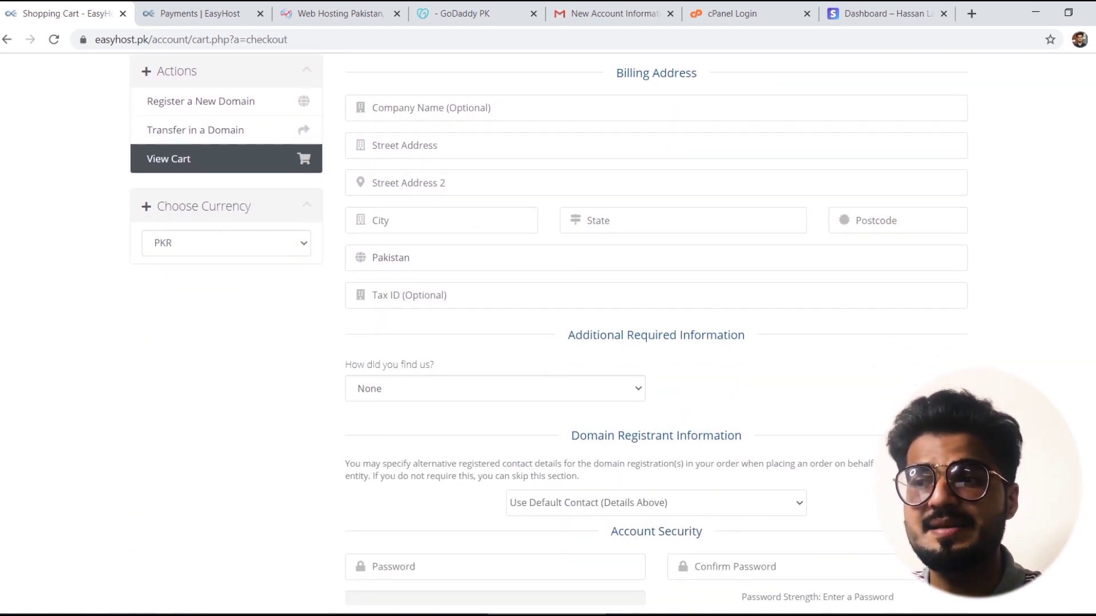
{"action": "scroll", "coordinate": [656, 333], "scroll_direction": "up", "scroll_amount": 4}
{"action": "scroll", "coordinate": [656, 334], "scroll_direction": "down", "scroll_amount": 1}
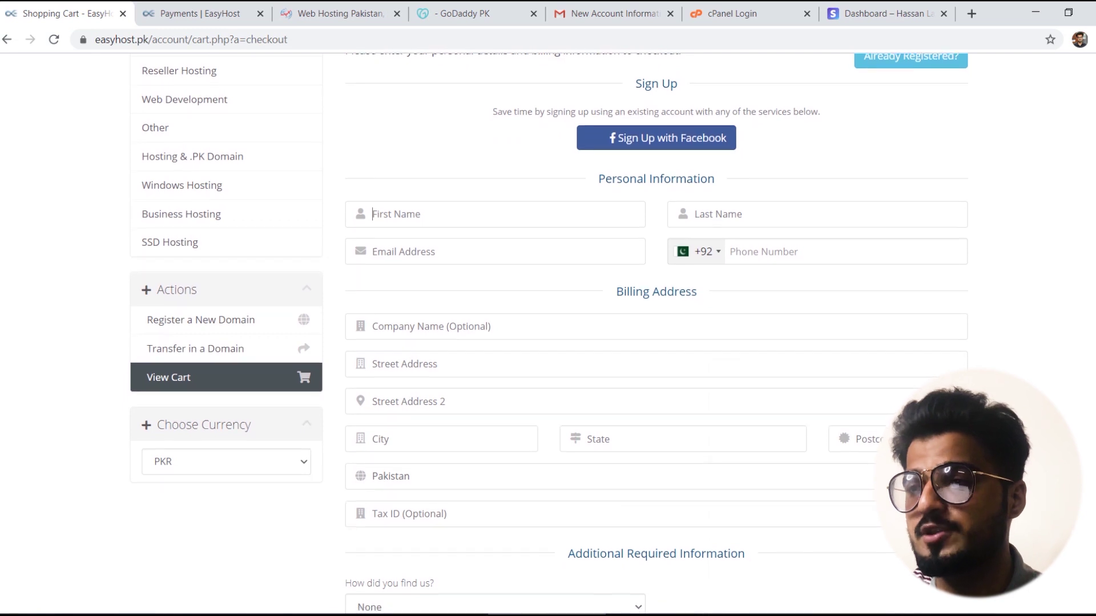
{"action": "scroll", "coordinate": [656, 334], "scroll_direction": "down", "scroll_amount": 9}
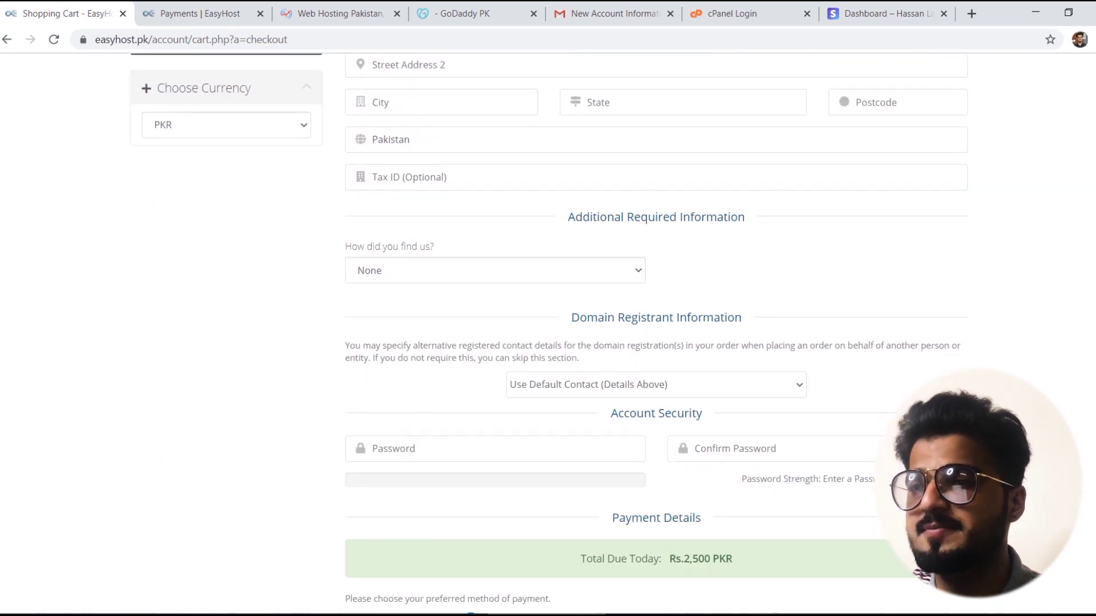
{"action": "scroll", "coordinate": [513, 234], "scroll_direction": "down", "scroll_amount": 1}
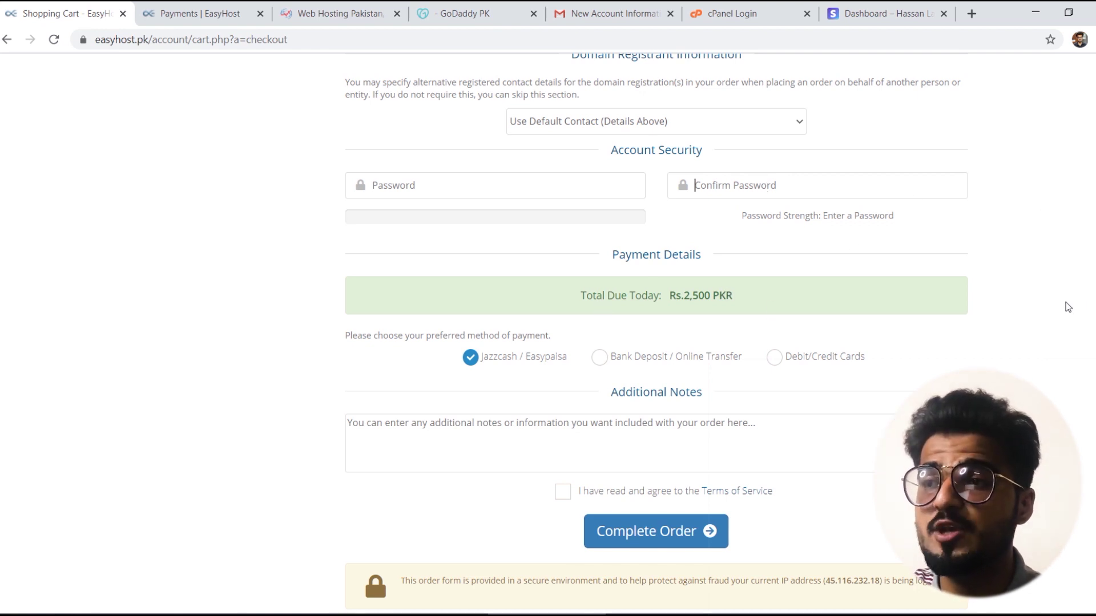
{"action": "scroll", "coordinate": [694, 350], "scroll_direction": "down", "scroll_amount": 2}
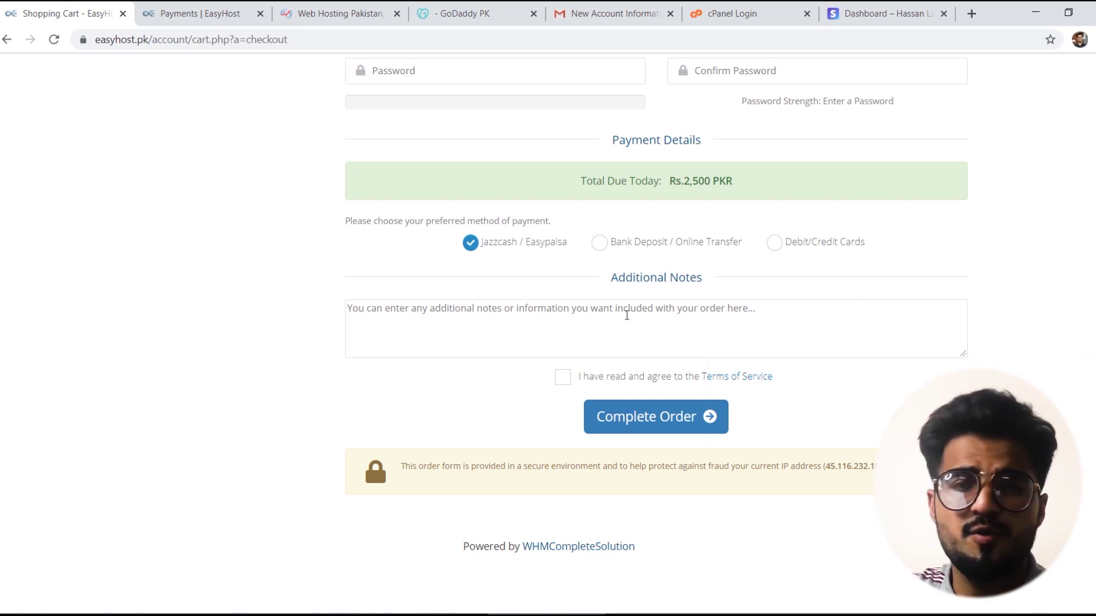
{"action": "left_click", "coordinate": [569, 382]}
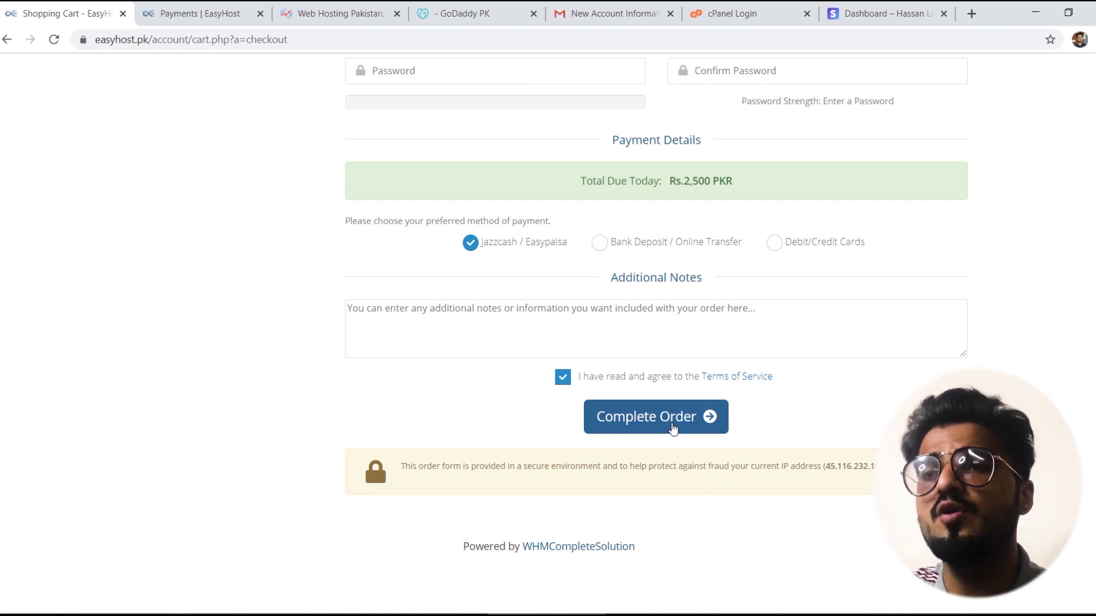
{"action": "left_click", "coordinate": [183, 8]}
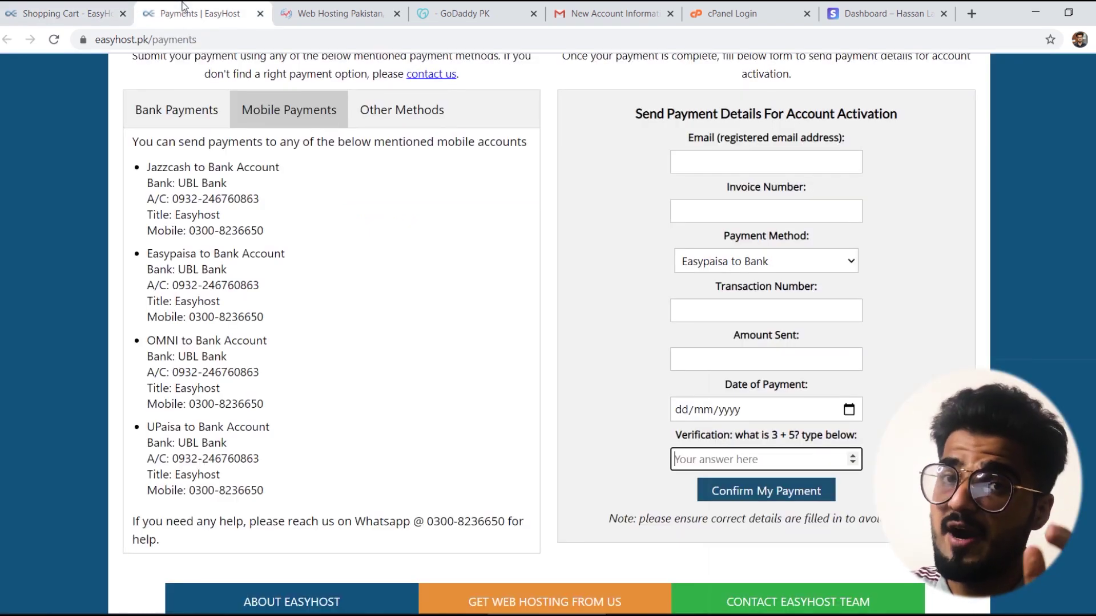
Step: Review the Bank Payments details, including Standard Chartered Bank, and the Mobile Payments accounts
{"action": "scroll", "coordinate": [639, 234], "scroll_direction": "up", "scroll_amount": 1}
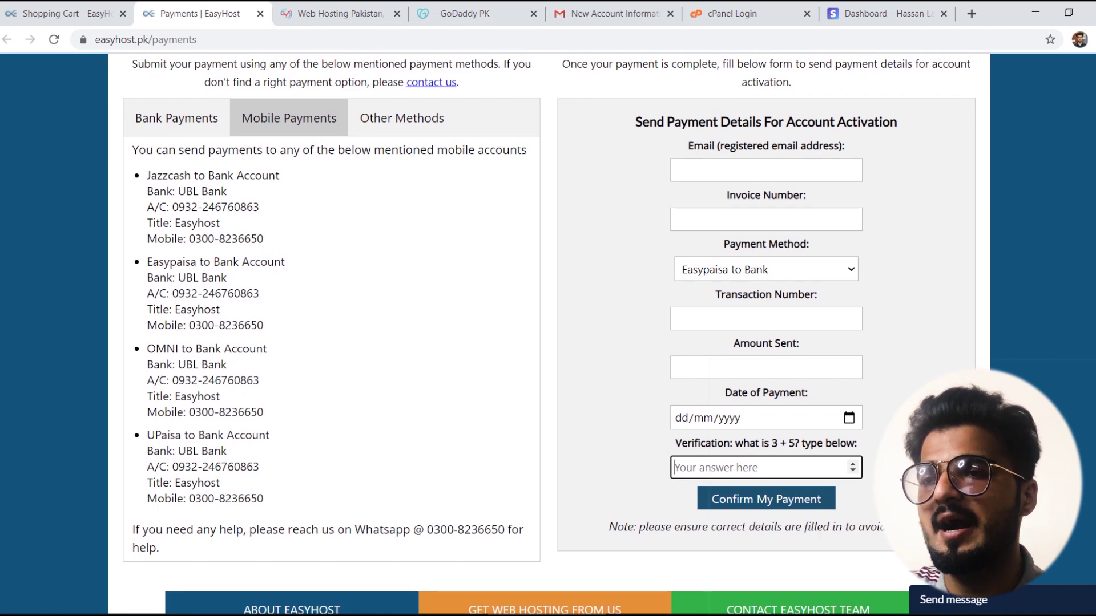
{"action": "scroll", "coordinate": [289, 84], "scroll_direction": "up", "scroll_amount": 2}
{"action": "scroll", "coordinate": [289, 84], "scroll_direction": "down", "scroll_amount": 1}
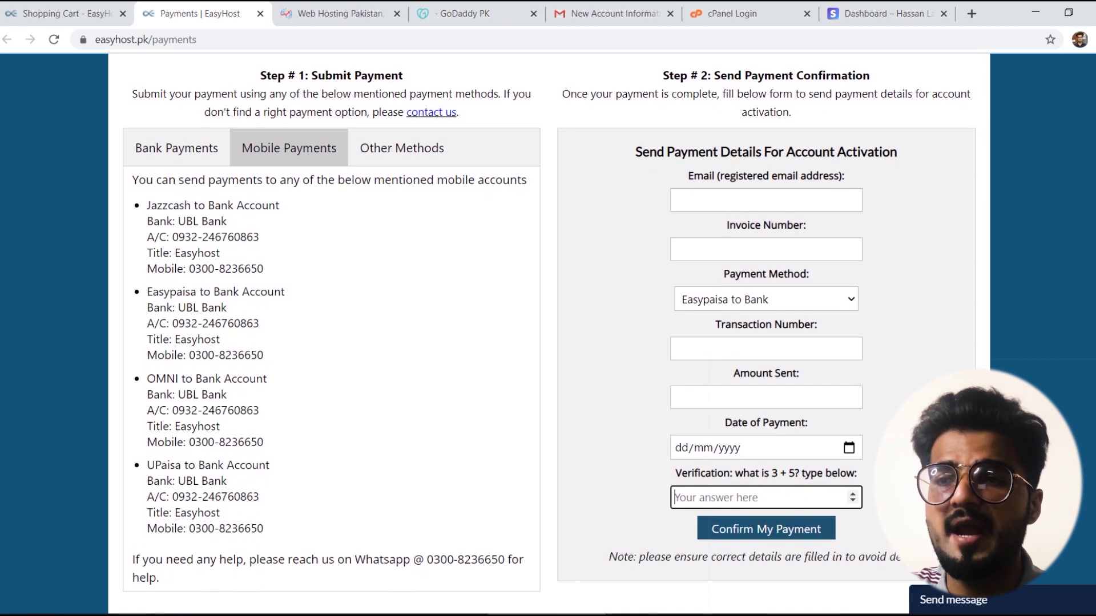
{"action": "left_click", "coordinate": [162, 152]}
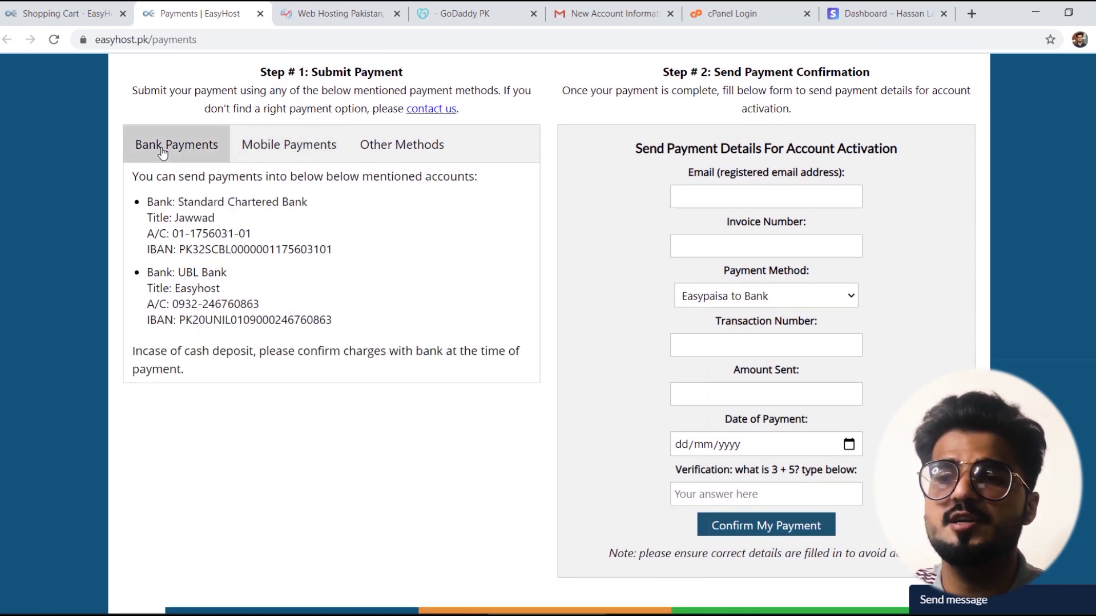
{"action": "triple_click", "coordinate": [194, 204]}
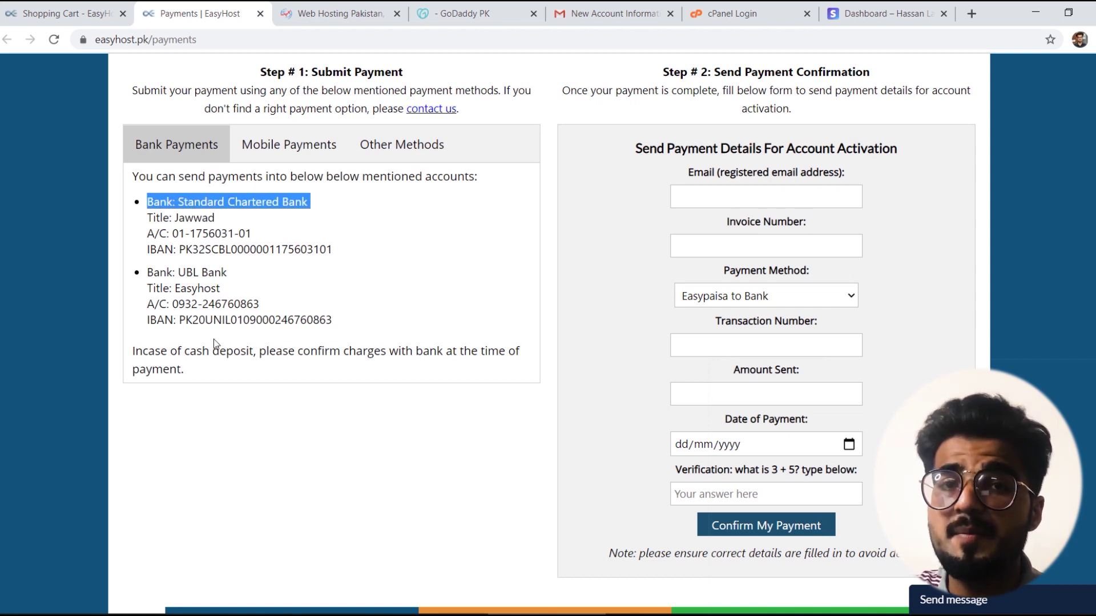
{"action": "left_click", "coordinate": [301, 141]}
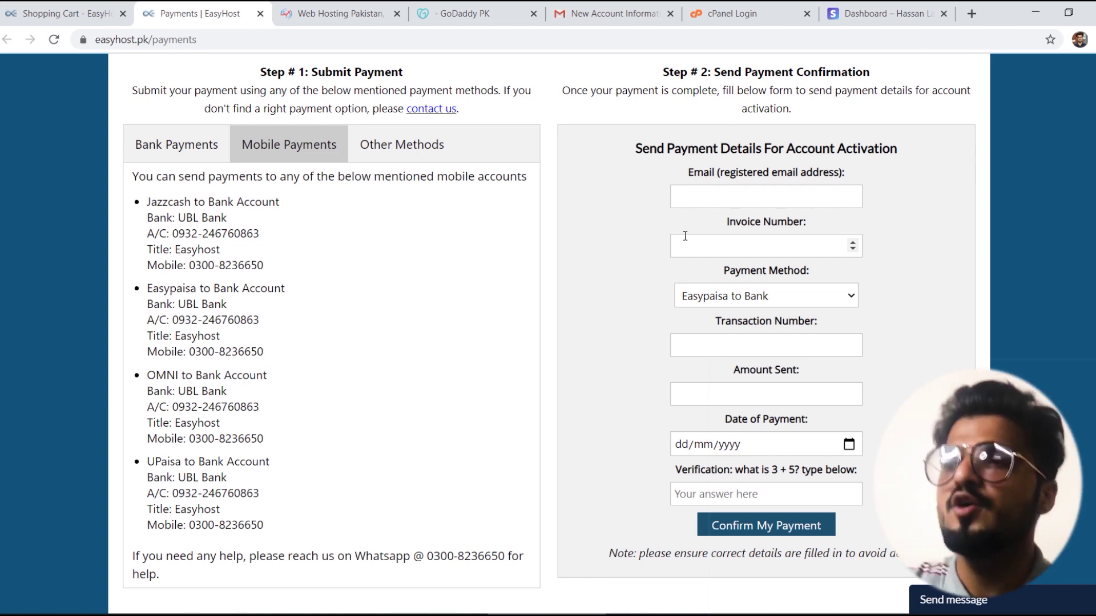
Step: Go through the payment confirmation form fields, then view the New Account Information email in Gmail
{"action": "left_click", "coordinate": [756, 193]}
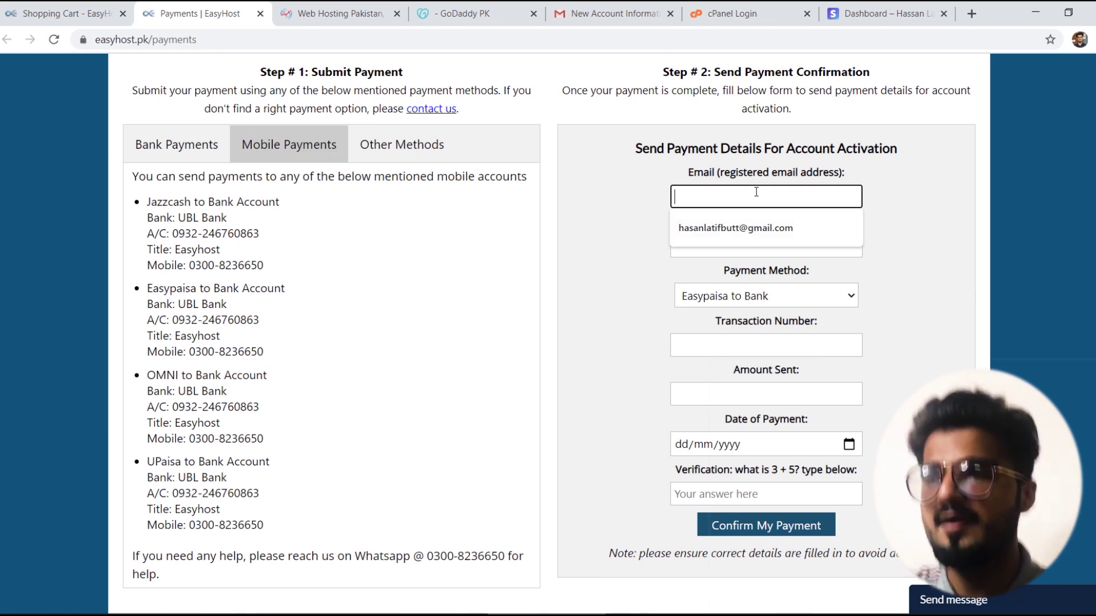
{"action": "left_click", "coordinate": [621, 234]}
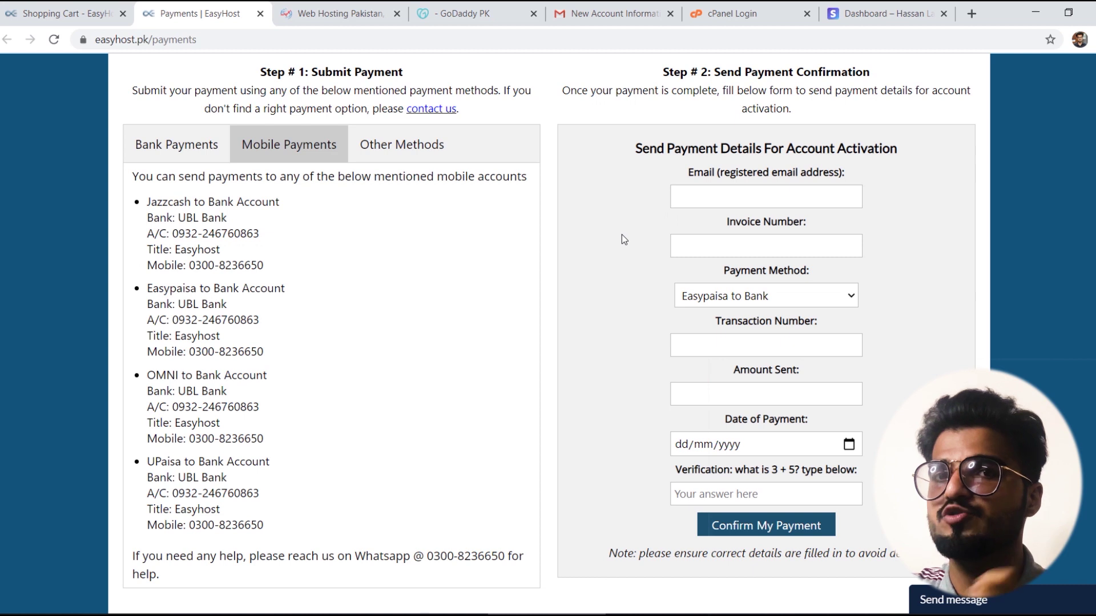
{"action": "left_click", "coordinate": [745, 254]}
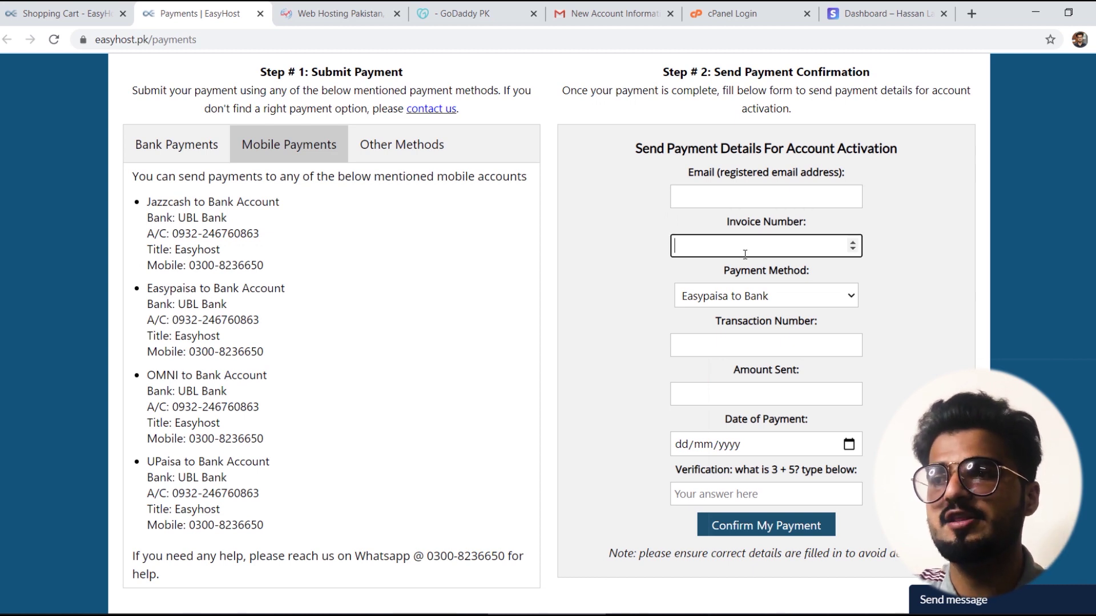
{"action": "left_click", "coordinate": [748, 295]}
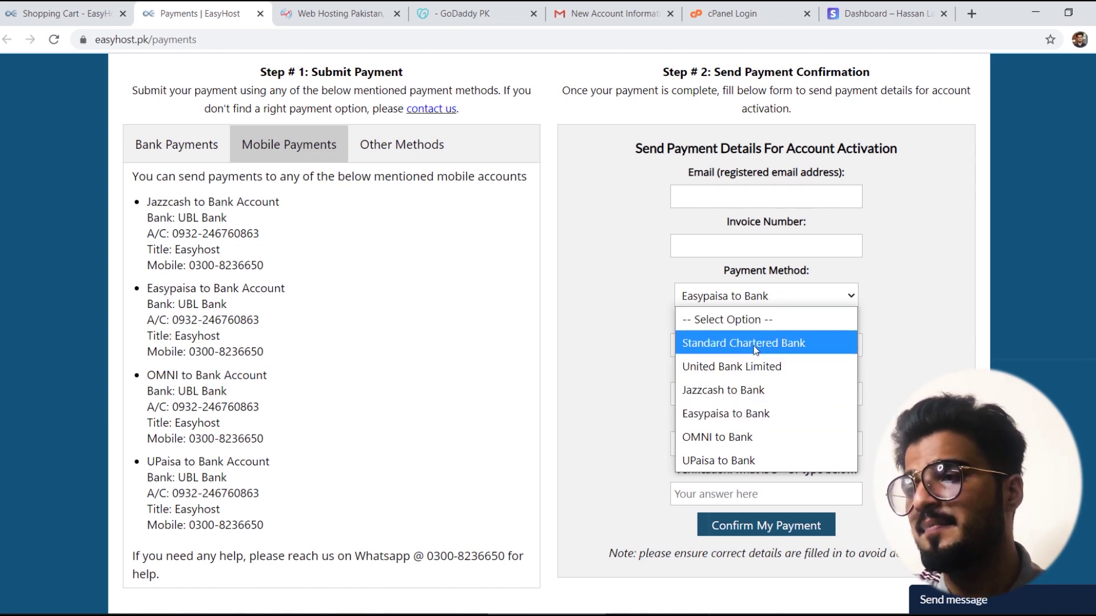
{"action": "left_click", "coordinate": [939, 334]}
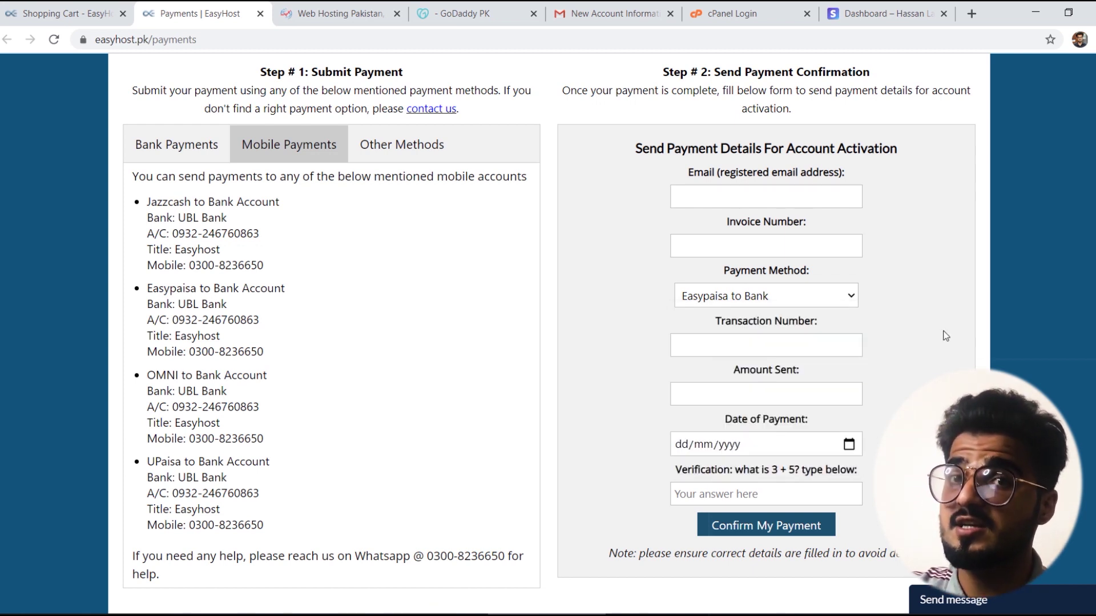
{"action": "left_click", "coordinate": [760, 349]}
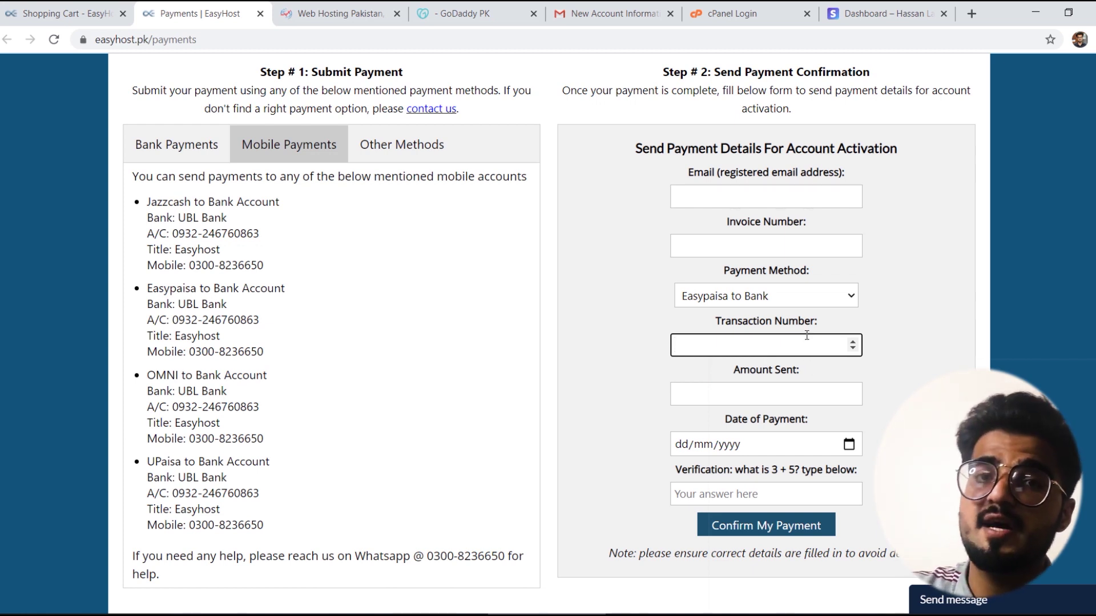
{"action": "left_click", "coordinate": [761, 390]}
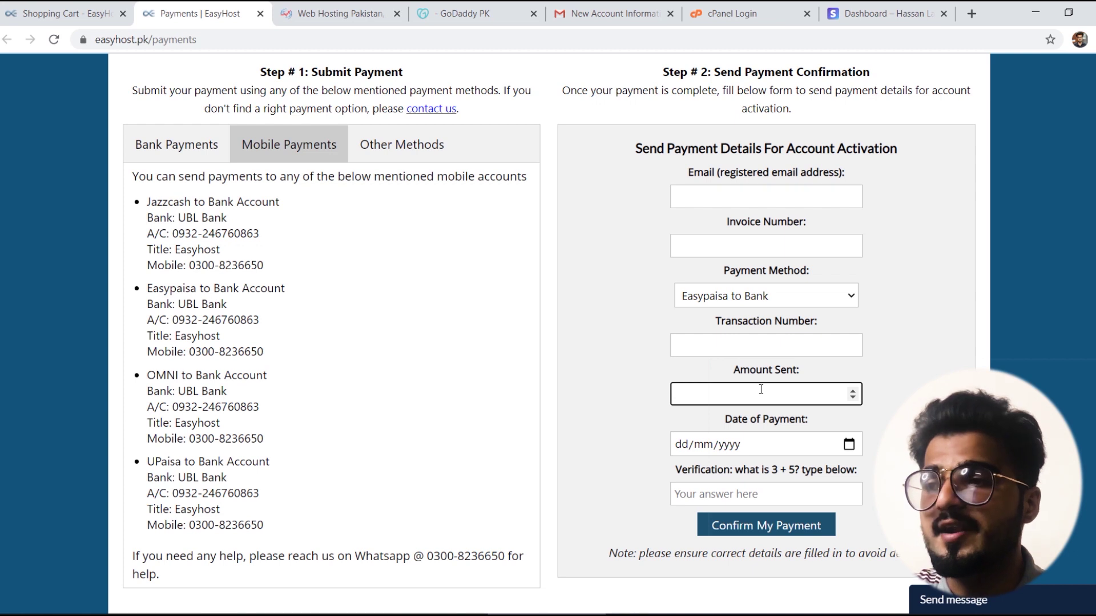
{"action": "left_click", "coordinate": [766, 445]}
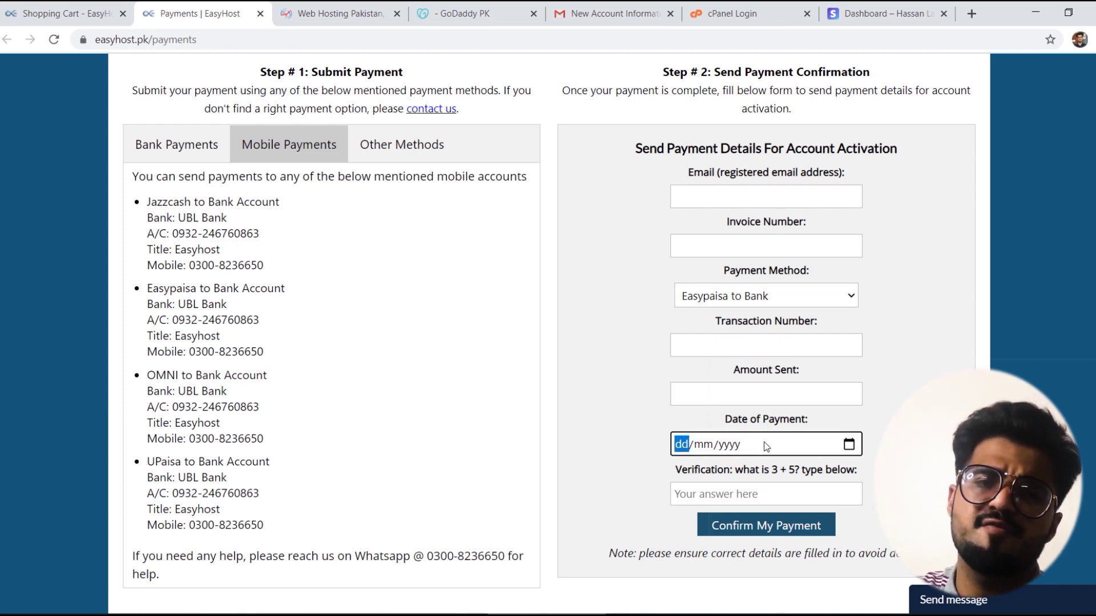
{"action": "left_click", "coordinate": [713, 493]}
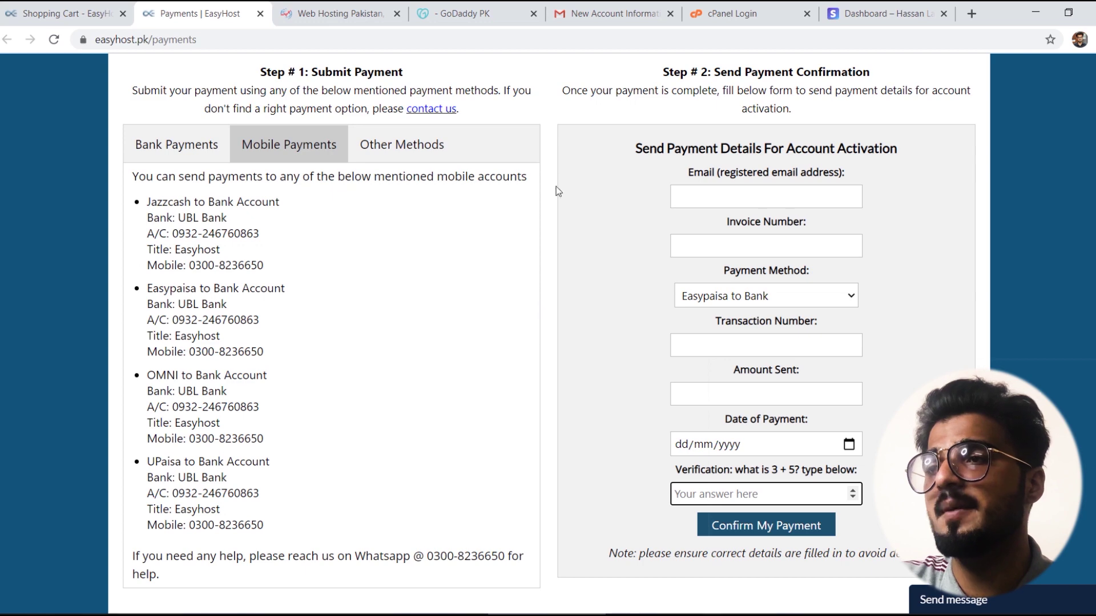
{"action": "left_click", "coordinate": [594, 7]}
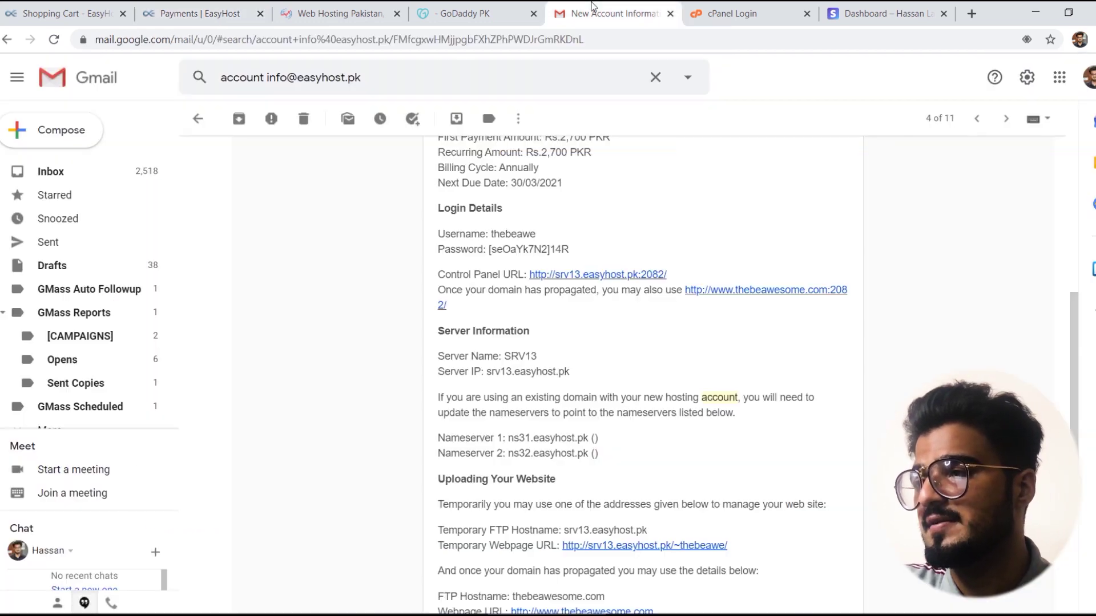
{"action": "left_click_drag", "start_coordinate": [1074, 331], "coordinate": [1090, 233]}
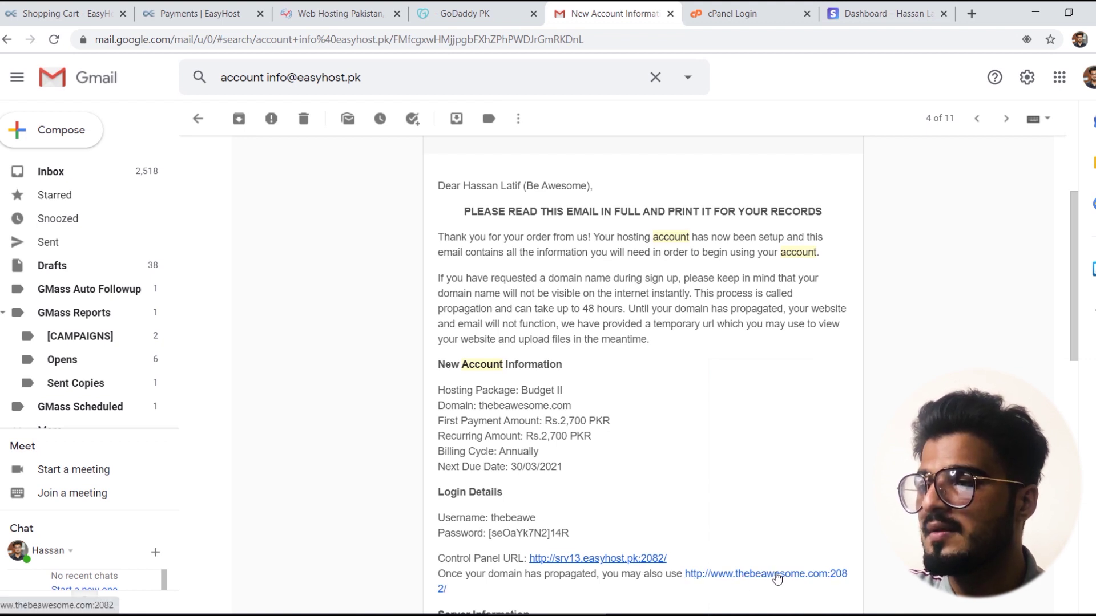
Step: Open the Control Panel URL in a new tab and fill in the saved cPanel username
{"action": "right_click", "coordinate": [778, 578]}
{"action": "left_click", "coordinate": [813, 461]}
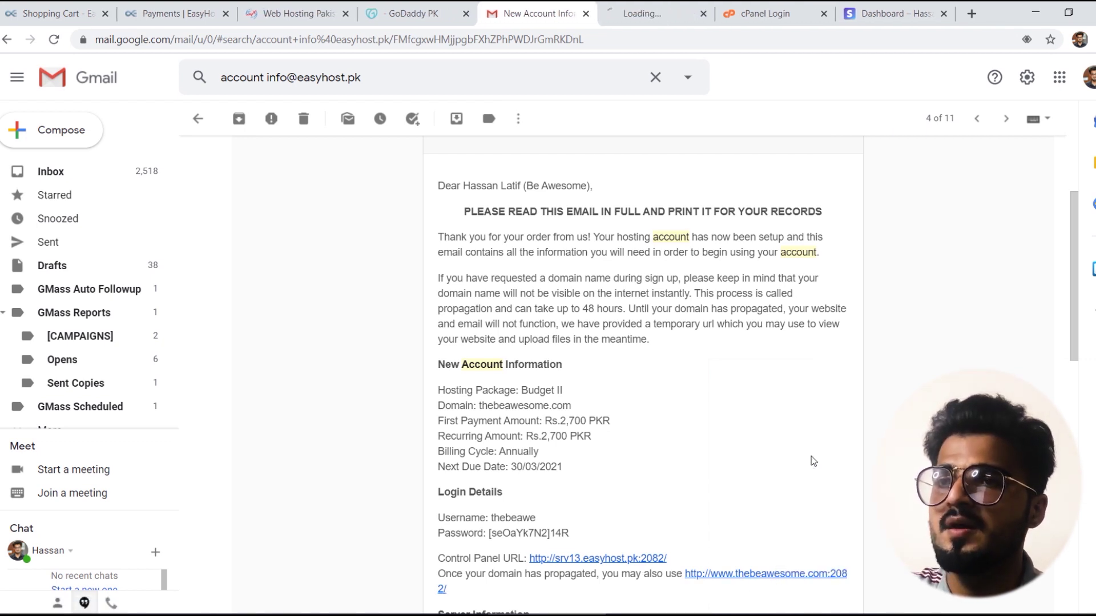
{"action": "left_click", "coordinate": [655, 10]}
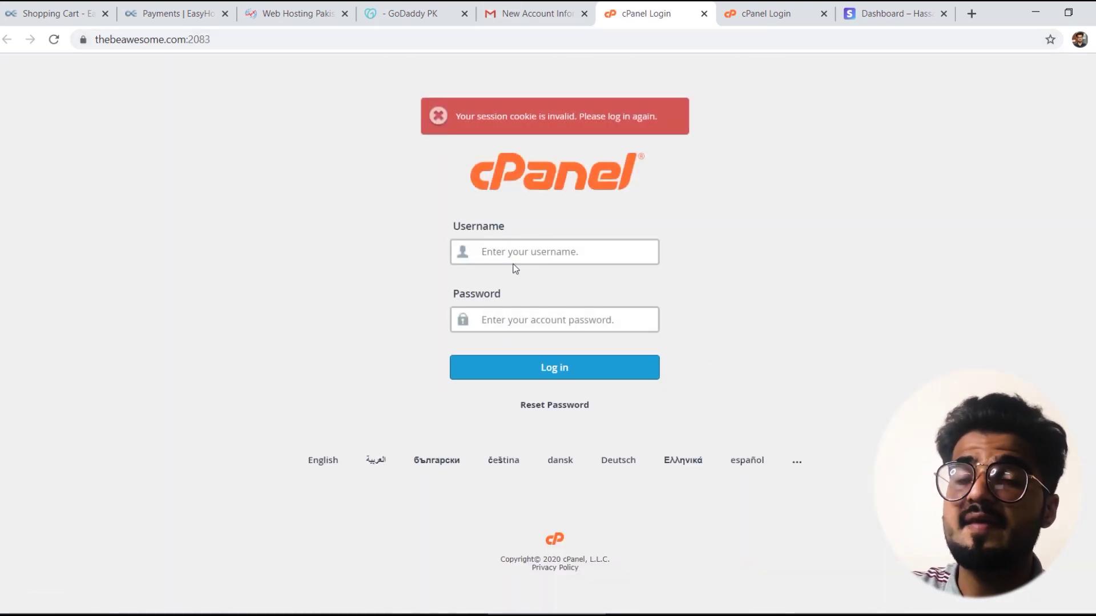
{"action": "left_click", "coordinate": [517, 259]}
{"action": "left_click", "coordinate": [516, 254]}
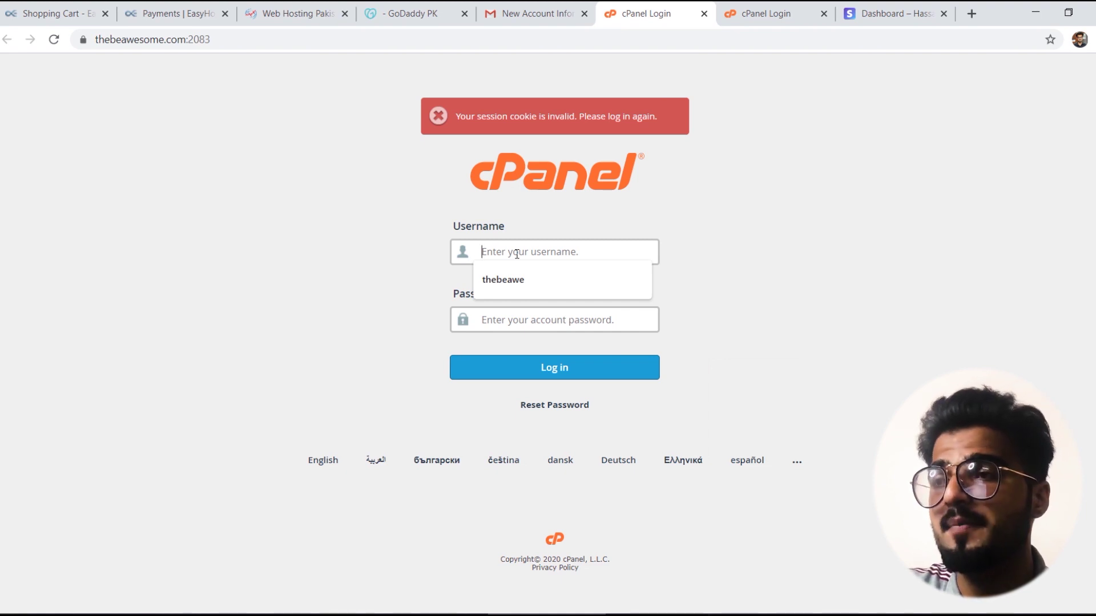
{"action": "left_click", "coordinate": [519, 280]}
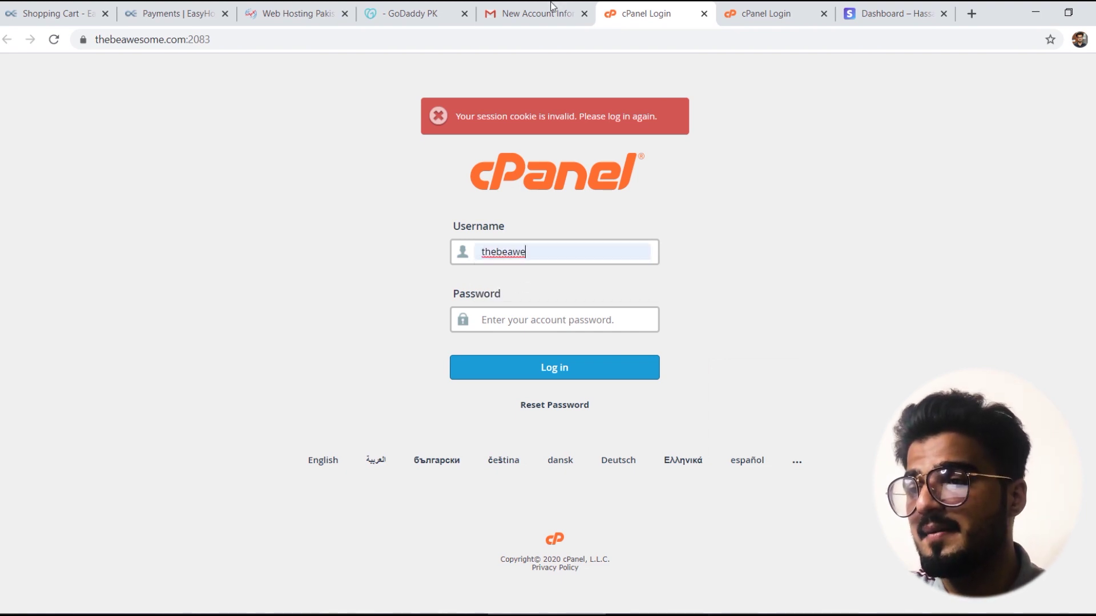
Step: Copy the account password from the welcome email, paste it and log in to cPanel
{"action": "left_click", "coordinate": [541, 10]}
{"action": "left_click_drag", "start_coordinate": [570, 534], "coordinate": [489, 533]}
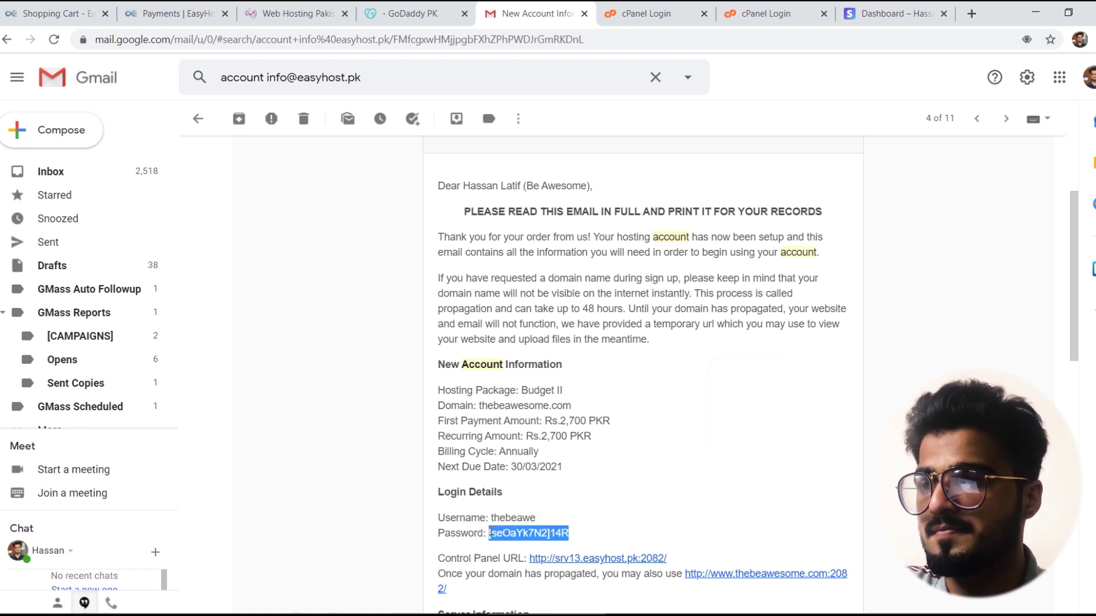
{"action": "left_click", "coordinate": [637, 4]}
{"action": "left_click", "coordinate": [530, 318]}
{"action": "key", "text": "ctrl+v"}
{"action": "left_click", "coordinate": [553, 367]}
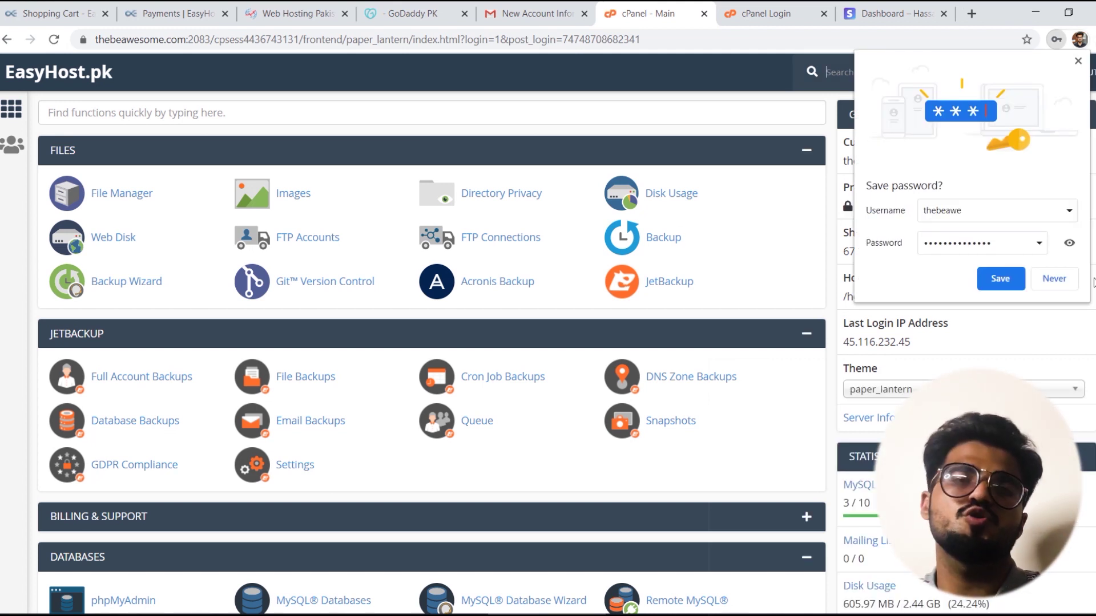
Step: Save the cPanel login in the browser and launch WordPress from Softaculous Apps Installer
{"action": "left_click", "coordinate": [1009, 279]}
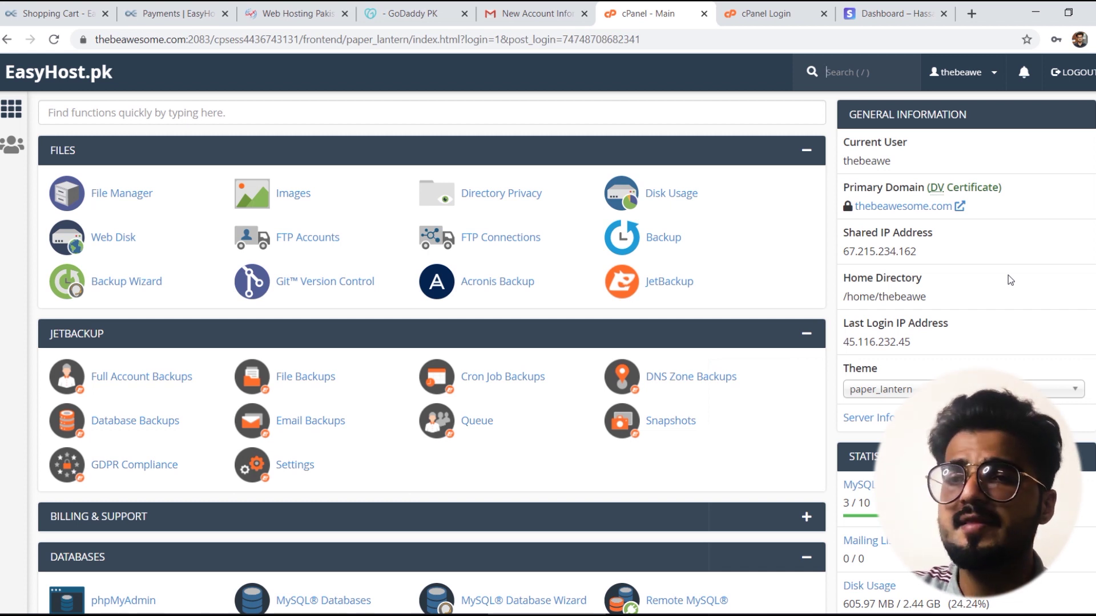
{"action": "scroll", "coordinate": [567, 352], "scroll_direction": "down", "scroll_amount": 1}
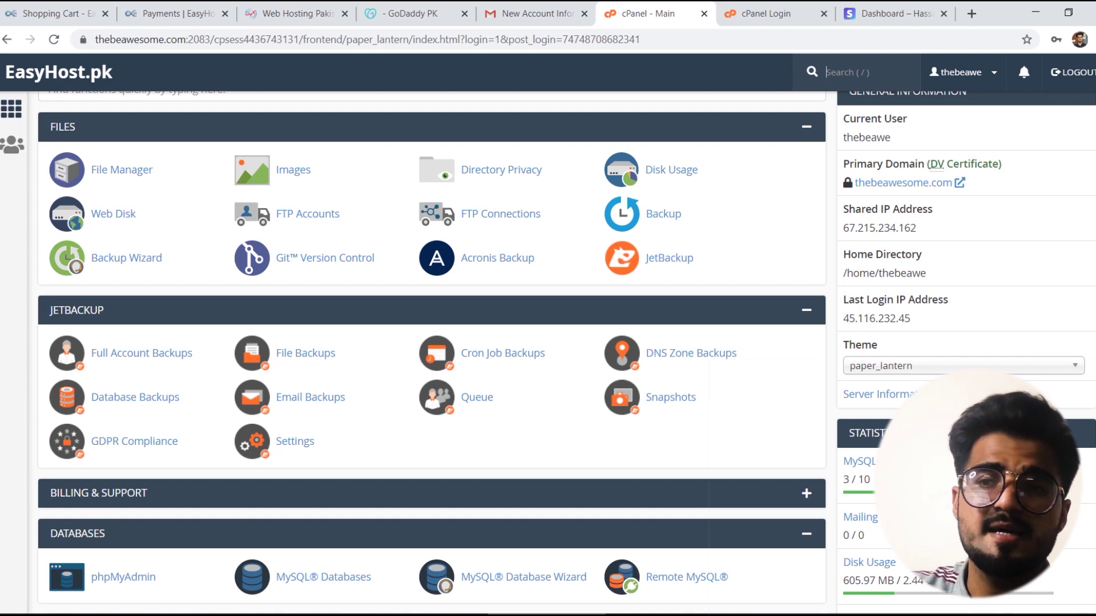
{"action": "scroll", "coordinate": [567, 353], "scroll_direction": "down", "scroll_amount": 1}
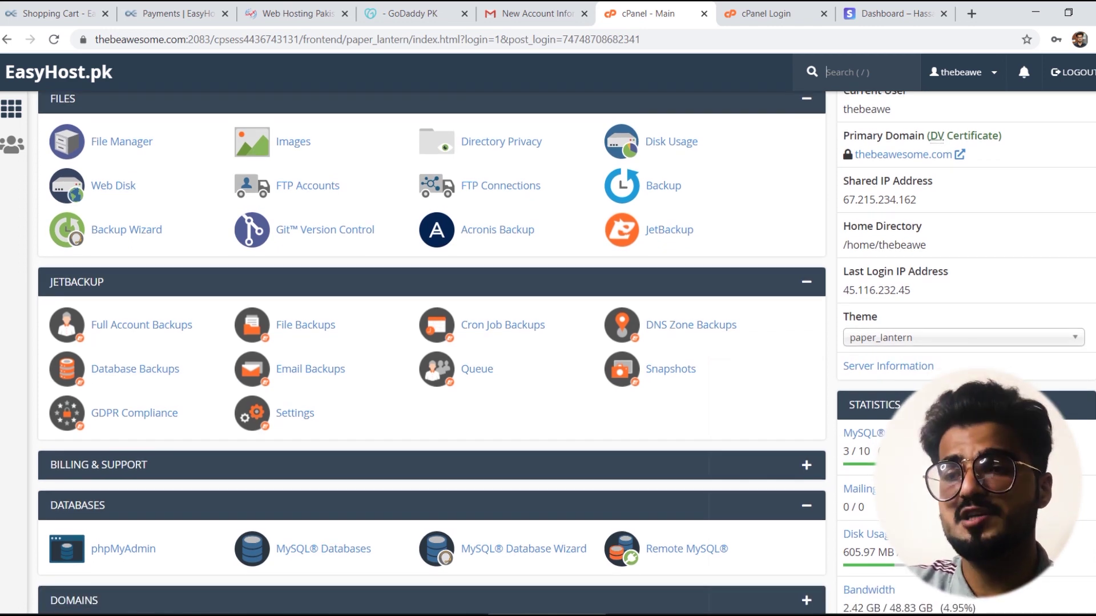
{"action": "scroll", "coordinate": [567, 353], "scroll_direction": "down", "scroll_amount": 3}
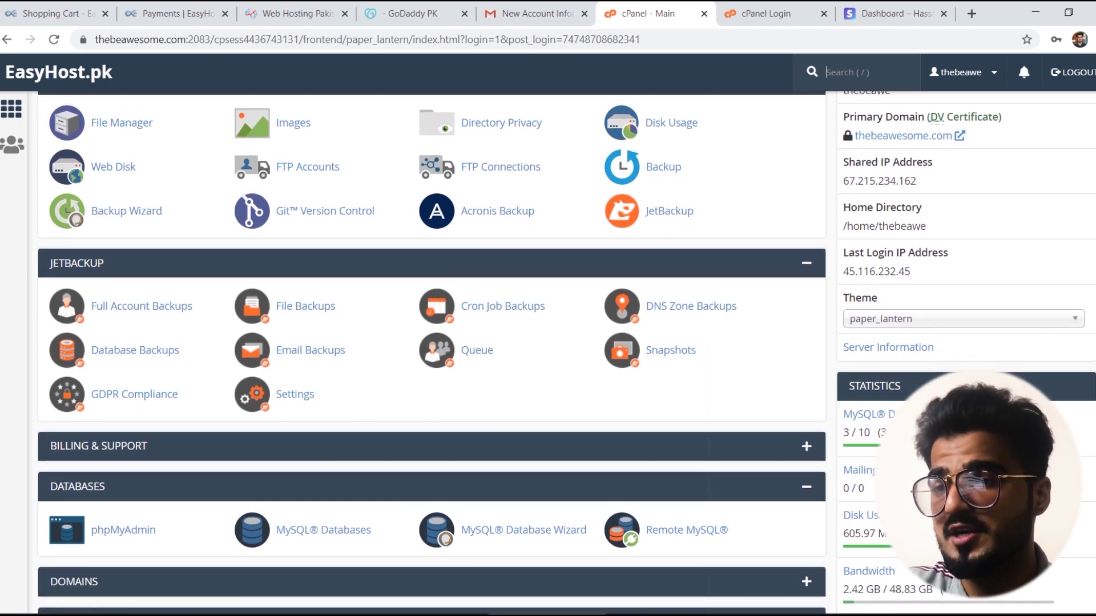
{"action": "scroll", "coordinate": [567, 353], "scroll_direction": "down", "scroll_amount": 12}
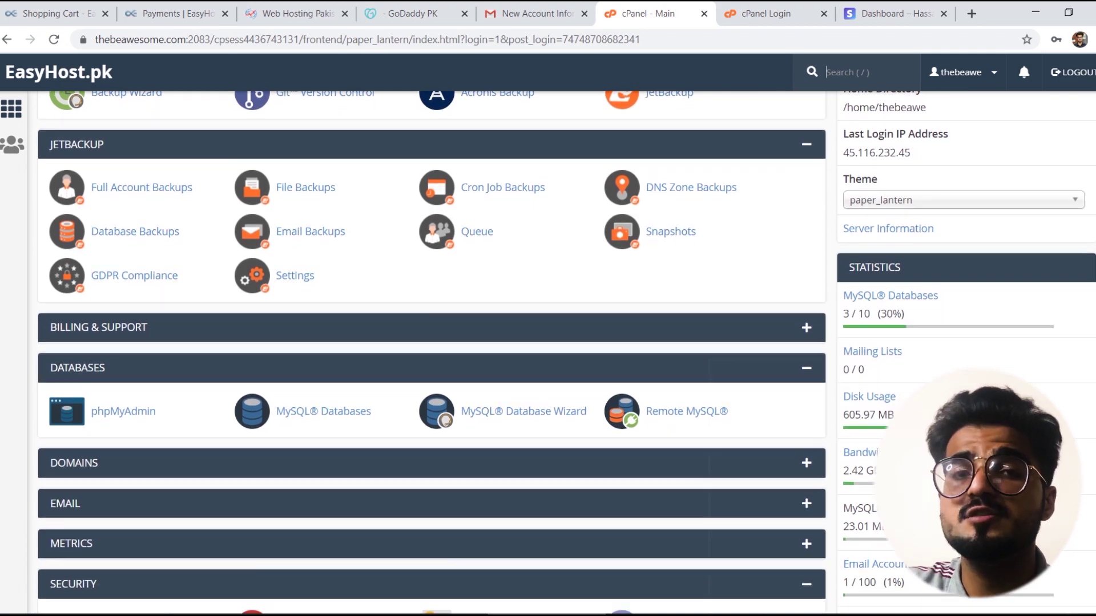
{"action": "scroll", "coordinate": [567, 353], "scroll_direction": "down", "scroll_amount": 6}
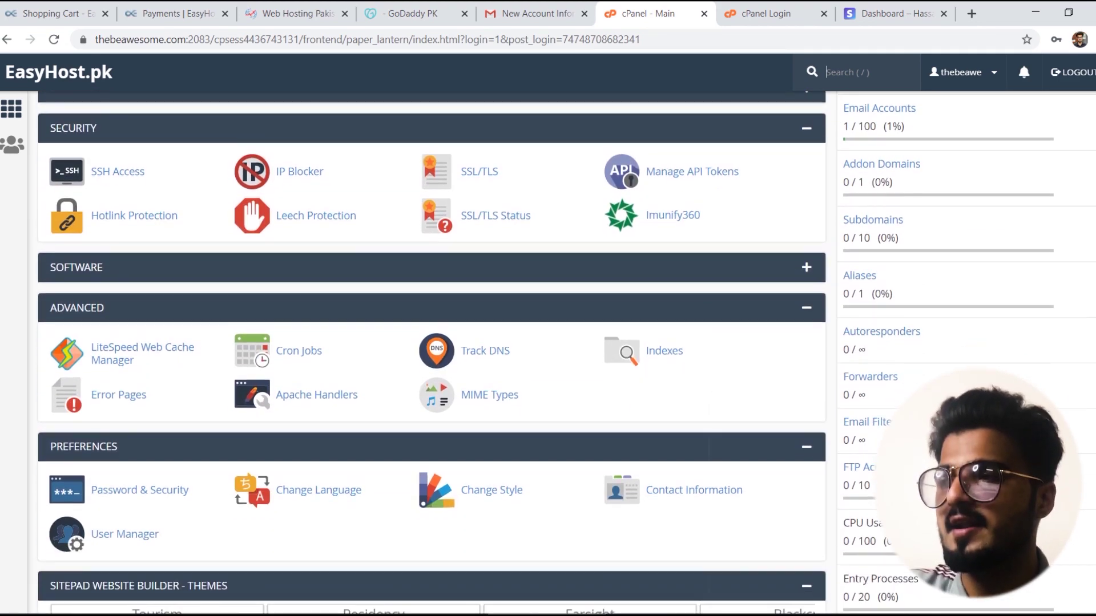
{"action": "scroll", "coordinate": [566, 352], "scroll_direction": "up", "scroll_amount": 13}
{"action": "scroll", "coordinate": [566, 353], "scroll_direction": "up", "scroll_amount": 10}
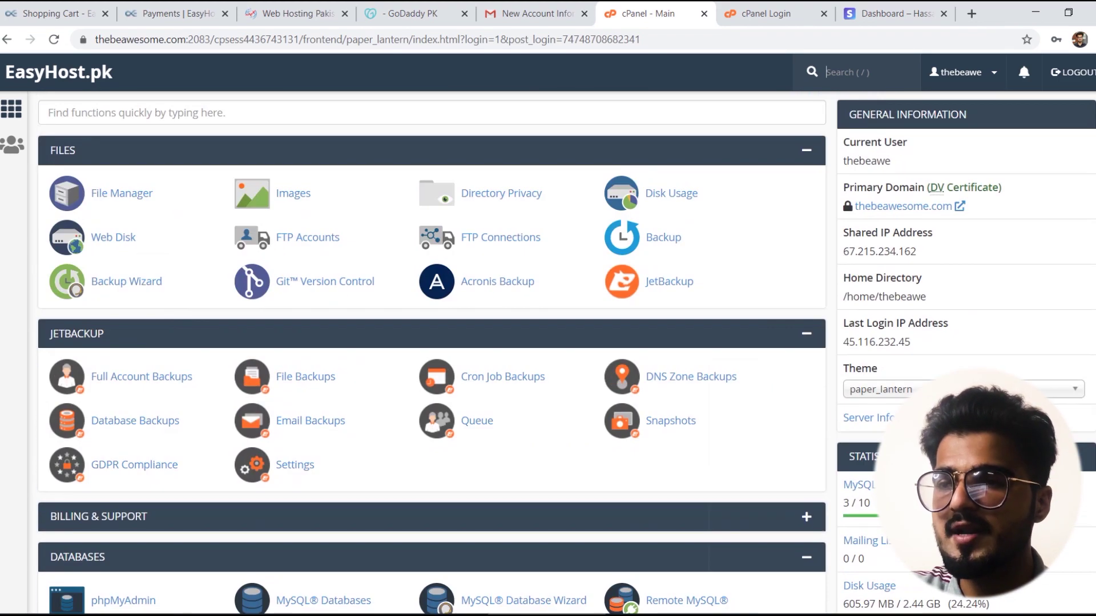
{"action": "scroll", "coordinate": [567, 352], "scroll_direction": "down", "scroll_amount": 18}
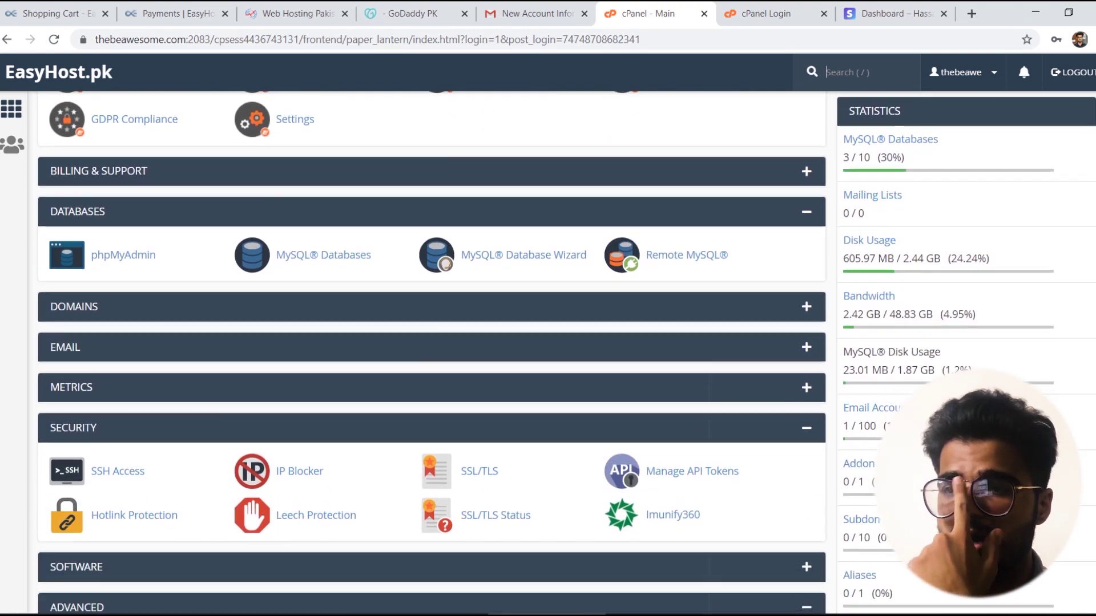
{"action": "scroll", "coordinate": [1086, 475], "scroll_direction": "down", "scroll_amount": 16}
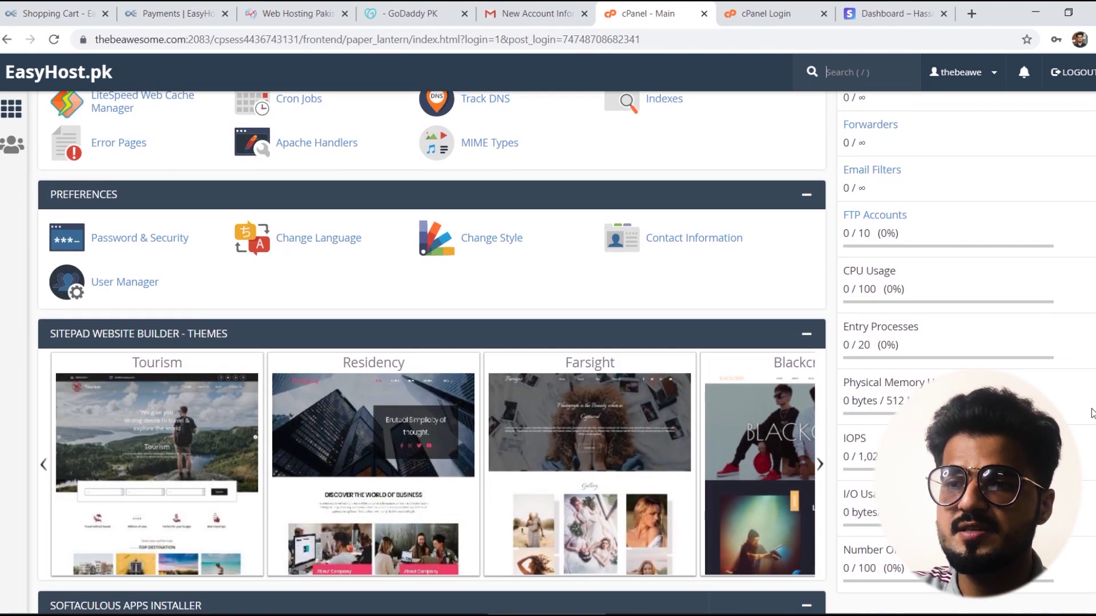
{"action": "scroll", "coordinate": [1086, 475], "scroll_direction": "down", "scroll_amount": 2}
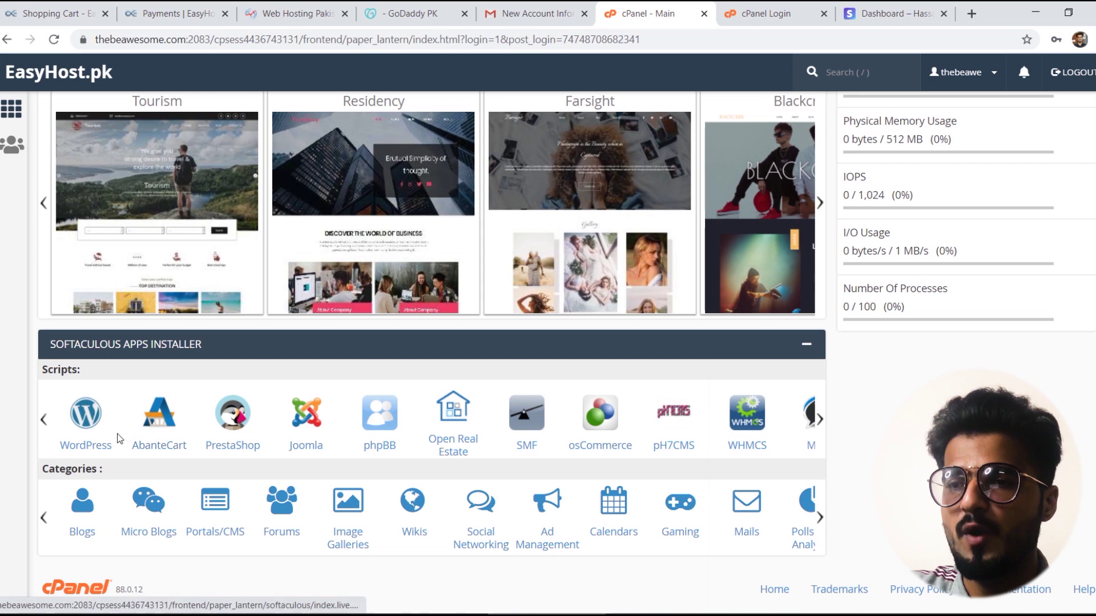
{"action": "left_click", "coordinate": [94, 440]}
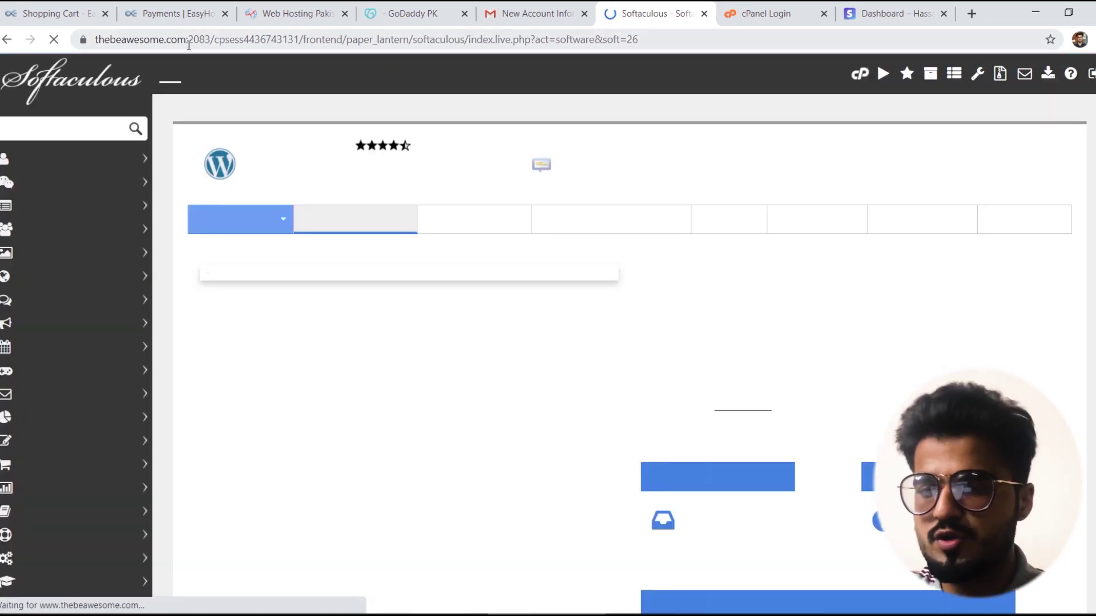
Step: Open the WordPress 5.4.2 install form from the Softaculous overview with Install Now
{"action": "left_click_drag", "start_coordinate": [189, 40], "coordinate": [72, 50]}
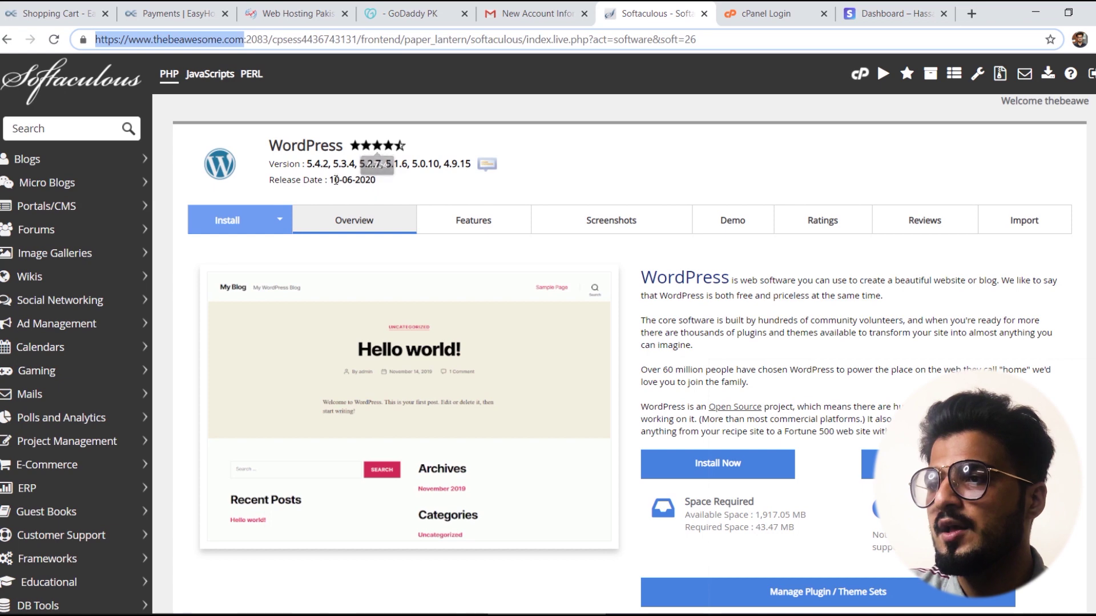
{"action": "left_click", "coordinate": [639, 189]}
{"action": "scroll", "coordinate": [638, 189], "scroll_direction": "down", "scroll_amount": 4}
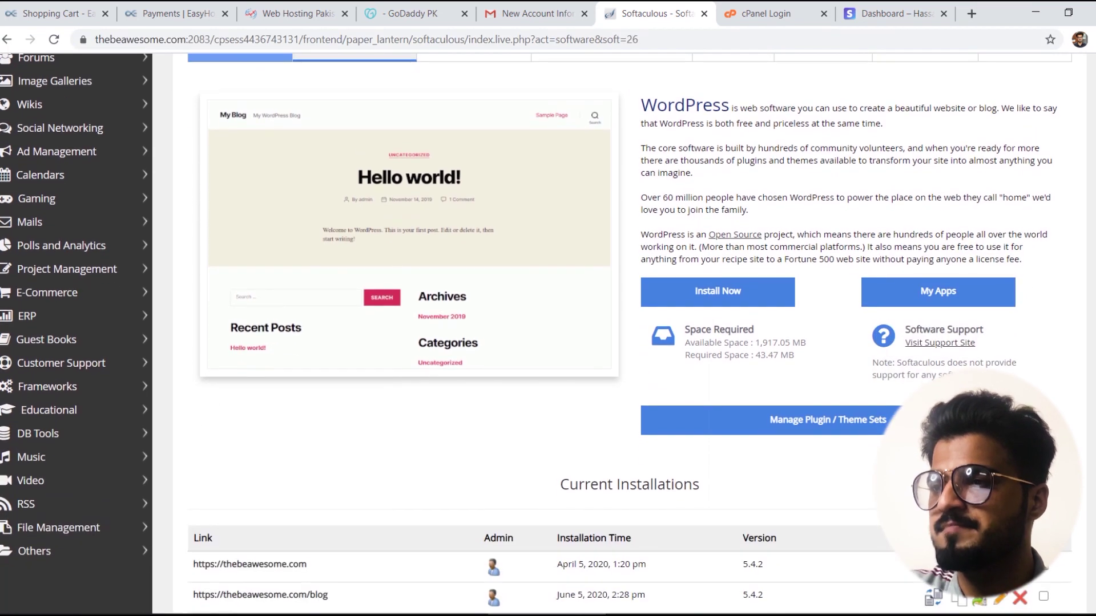
{"action": "scroll", "coordinate": [639, 189], "scroll_direction": "up", "scroll_amount": 2}
{"action": "scroll", "coordinate": [638, 190], "scroll_direction": "down", "scroll_amount": 2}
{"action": "scroll", "coordinate": [775, 366], "scroll_direction": "up", "scroll_amount": 2}
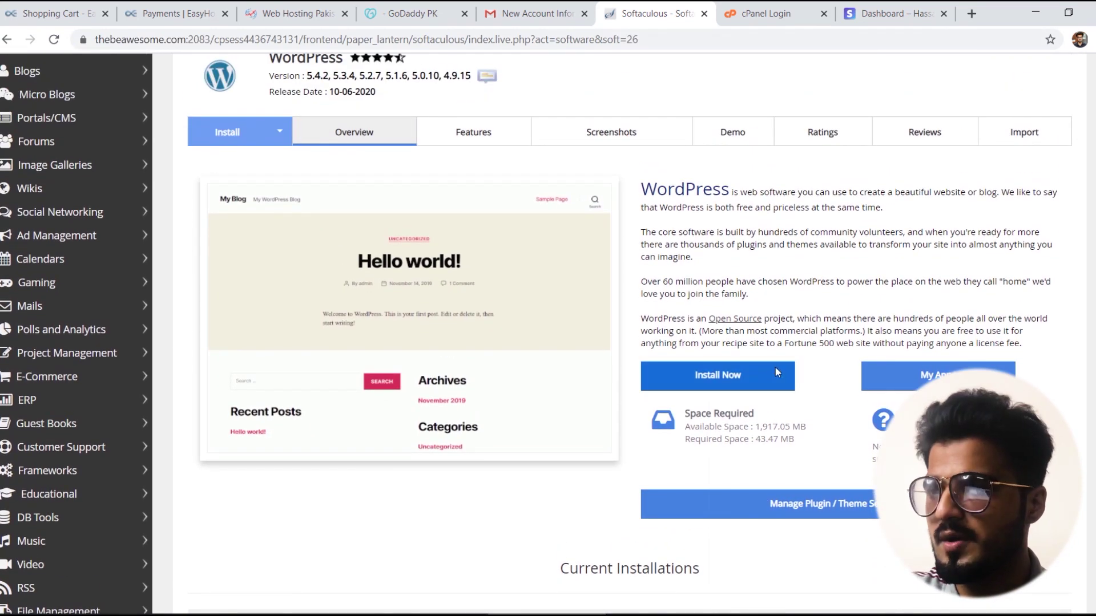
{"action": "left_click", "coordinate": [756, 372]}
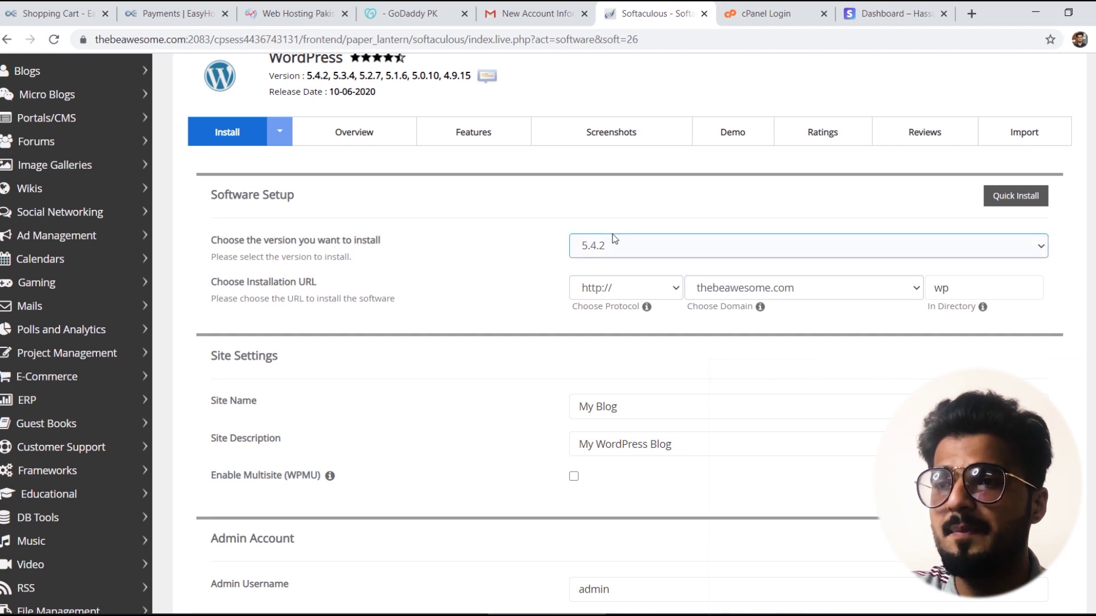
{"action": "left_click", "coordinate": [626, 288]}
{"action": "left_click", "coordinate": [605, 335]}
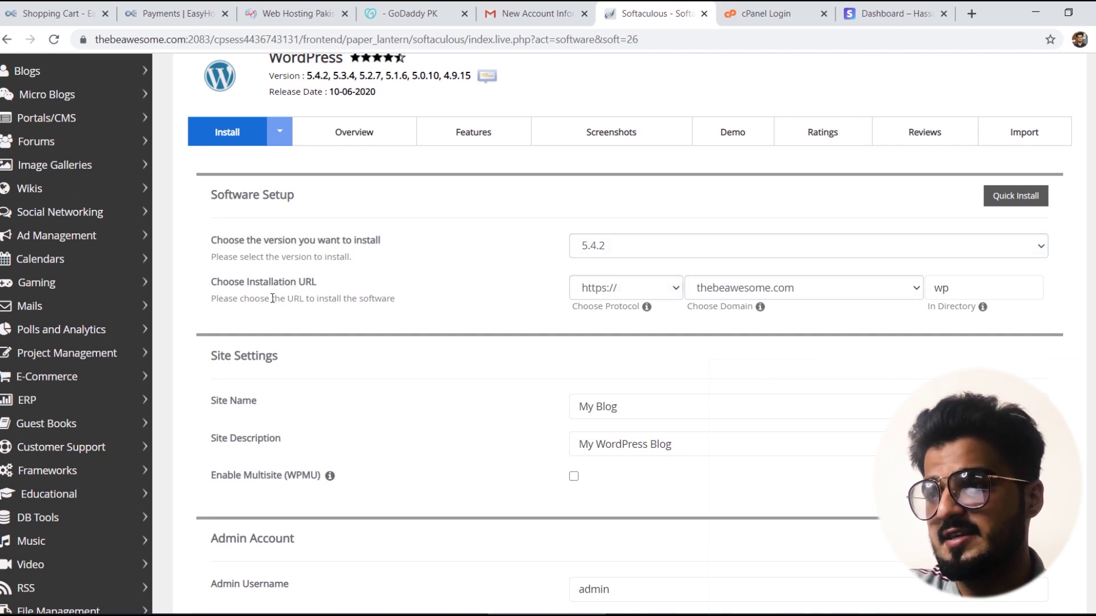
{"action": "left_click", "coordinate": [996, 283]}
{"action": "double_click", "coordinate": [980, 289]}
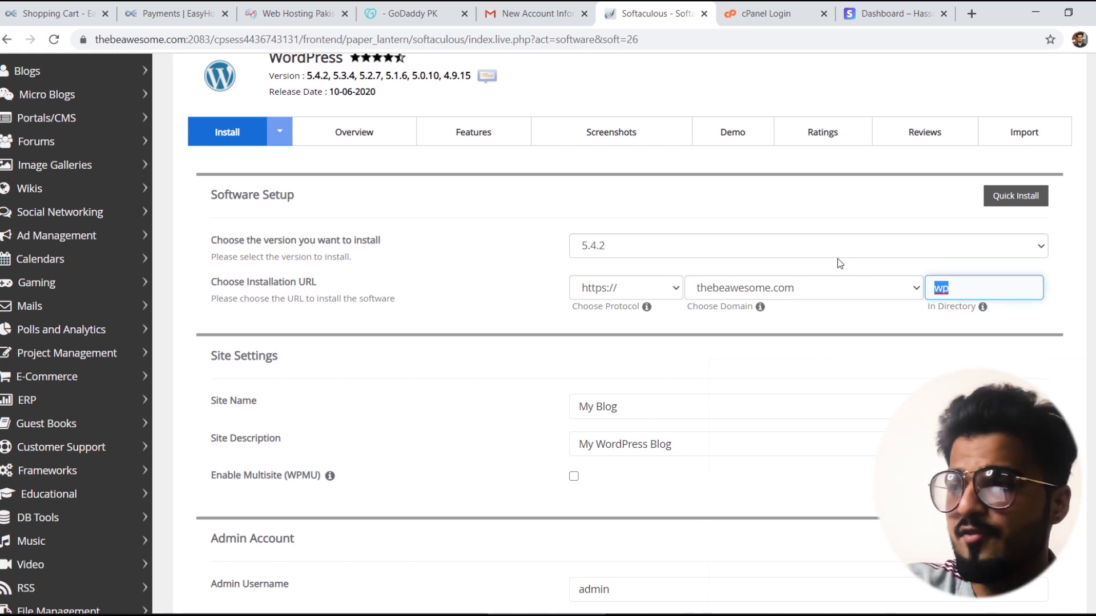
{"action": "key", "text": "BackSpace"}
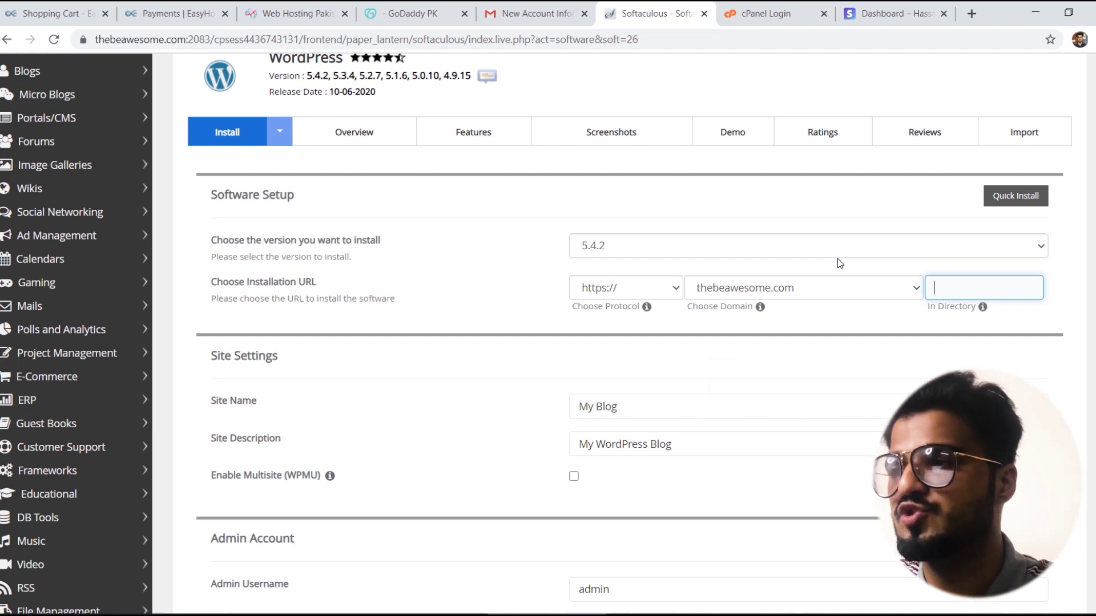
{"action": "type", "text": "ore"}
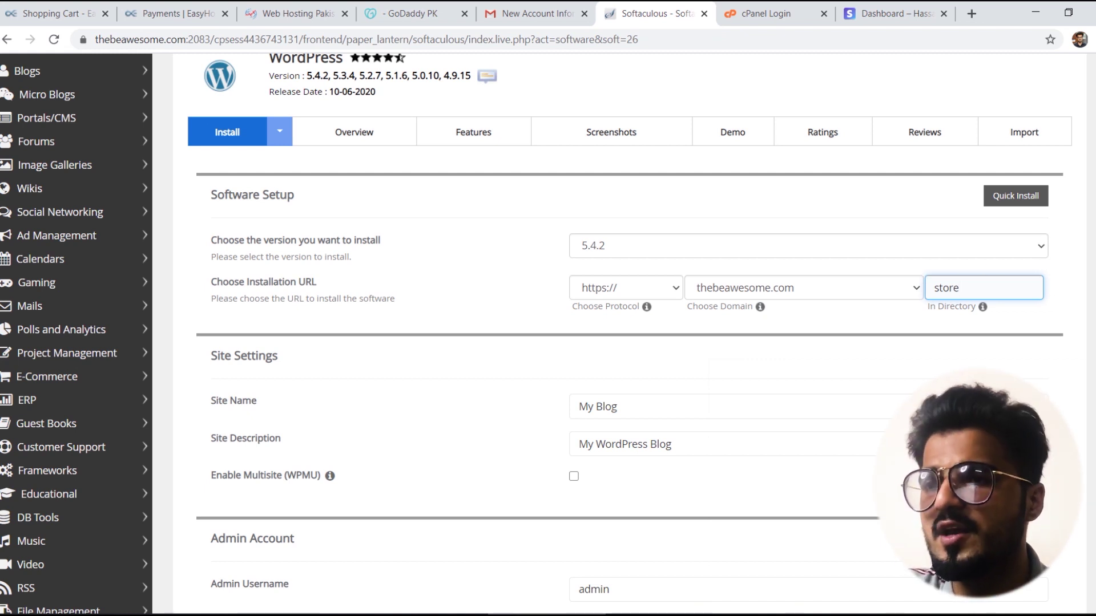
{"action": "scroll", "coordinate": [639, 208], "scroll_direction": "down", "scroll_amount": 3}
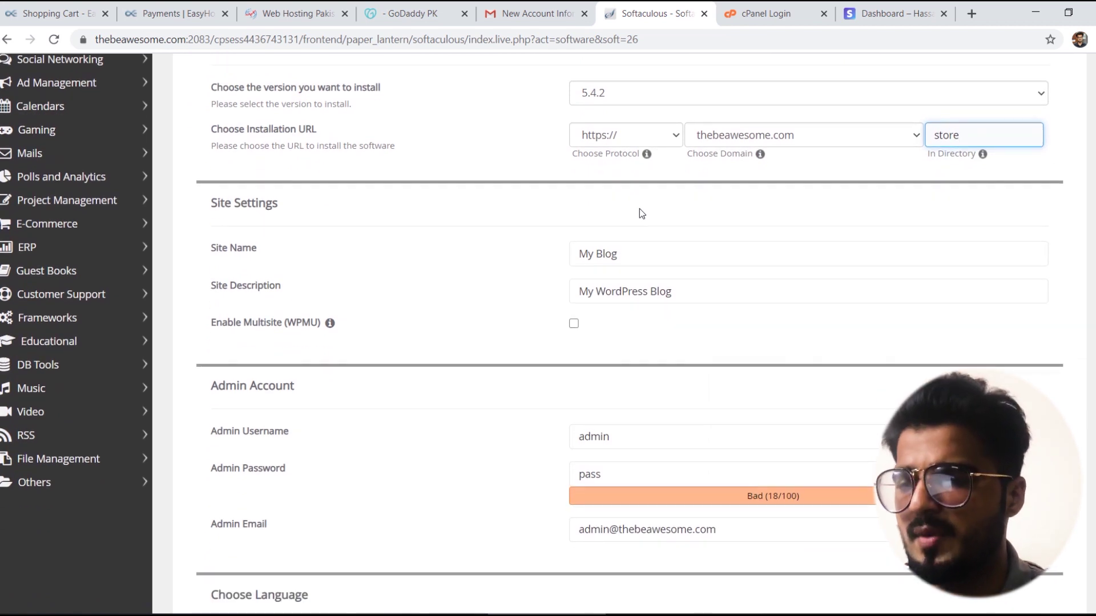
Step: Name the site 'Dukan Shukan' and clear the default site description
{"action": "left_click", "coordinate": [629, 266]}
{"action": "key", "text": "ctrl+a"}
{"action": "type", "text": "Du"}
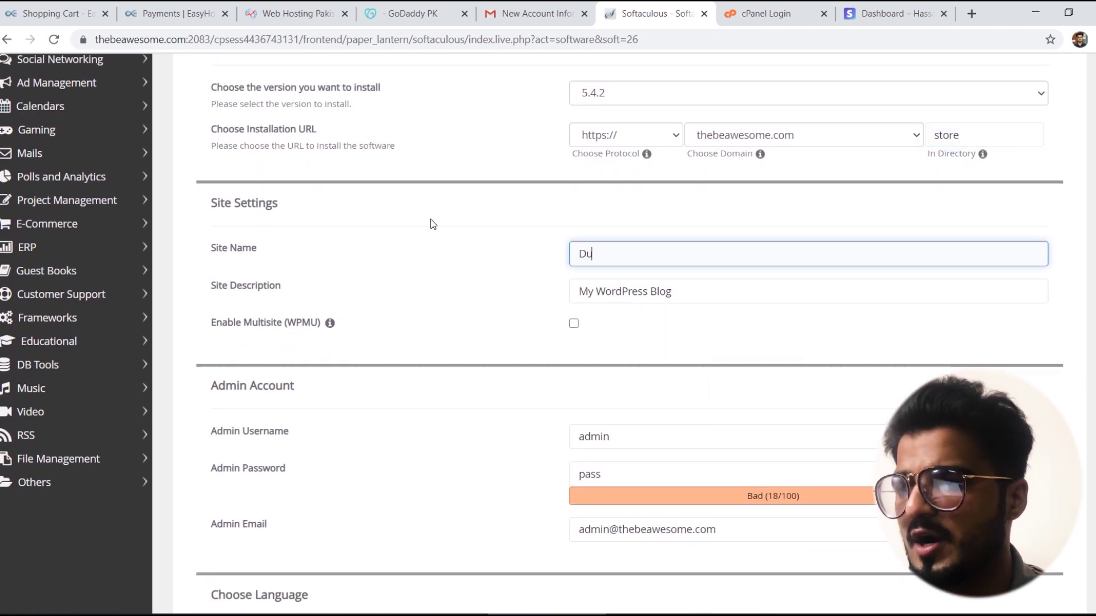
{"action": "type", "text": "kan Shuka"}
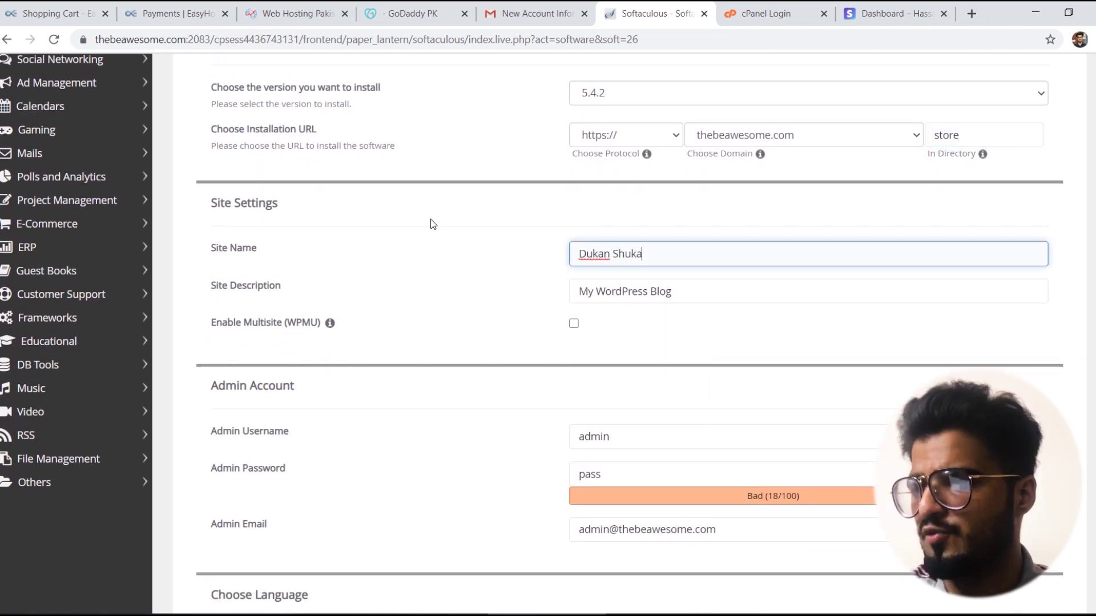
{"action": "type", "text": "n"}
{"action": "key", "text": "Tab"}
{"action": "key", "text": "BackSpace"}
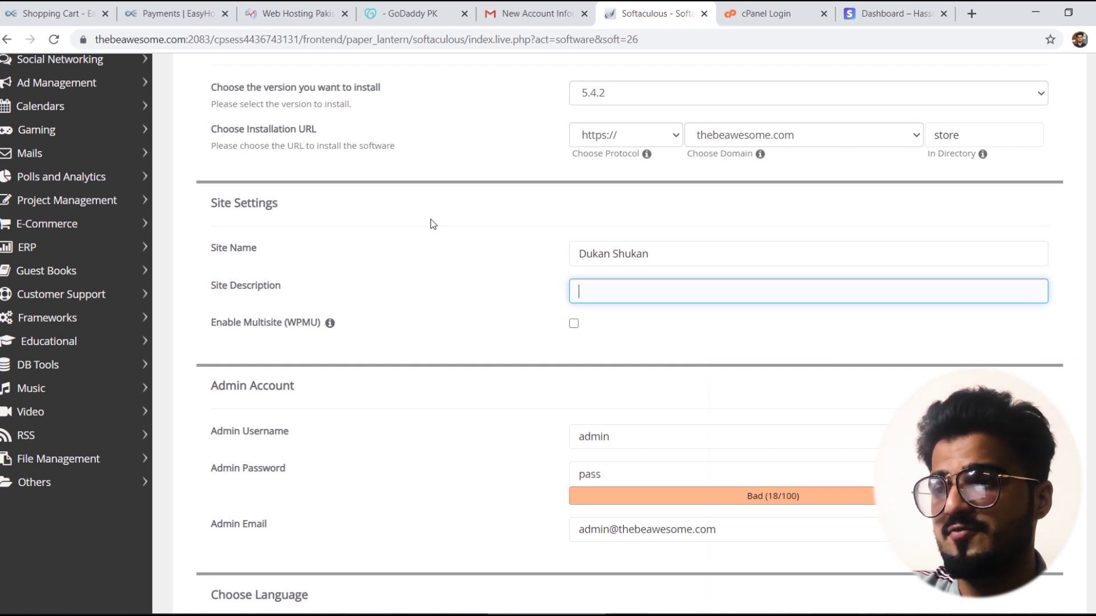
{"action": "scroll", "coordinate": [703, 249], "scroll_direction": "down", "scroll_amount": 4}
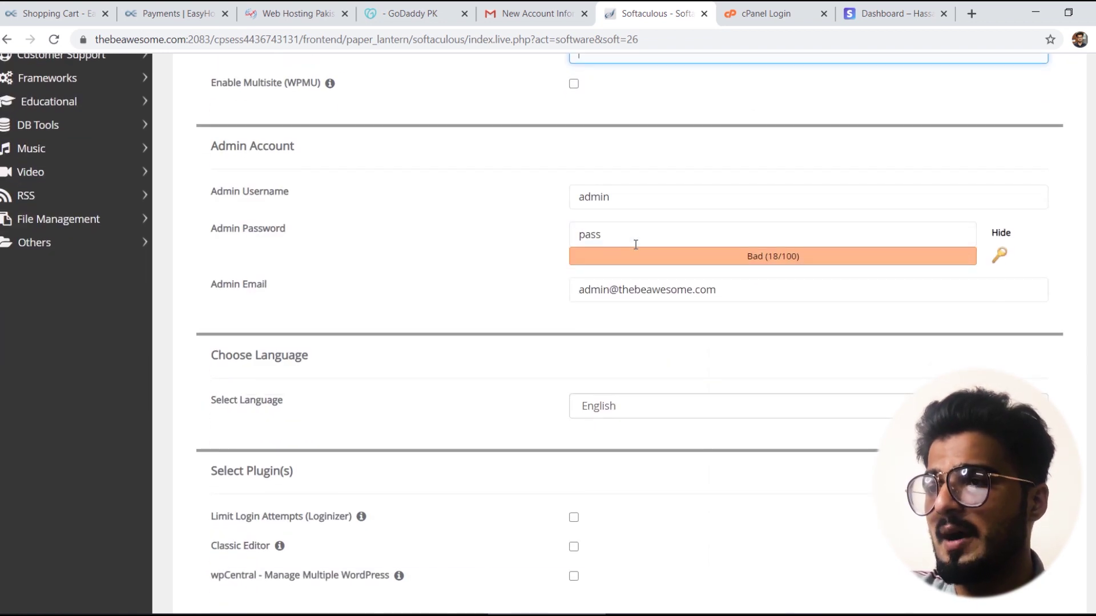
Step: Enter a new admin password and replace the admin e-mail with the owner's Gmail address
{"action": "double_click", "coordinate": [622, 239]}
{"action": "type", "text": "12345"}
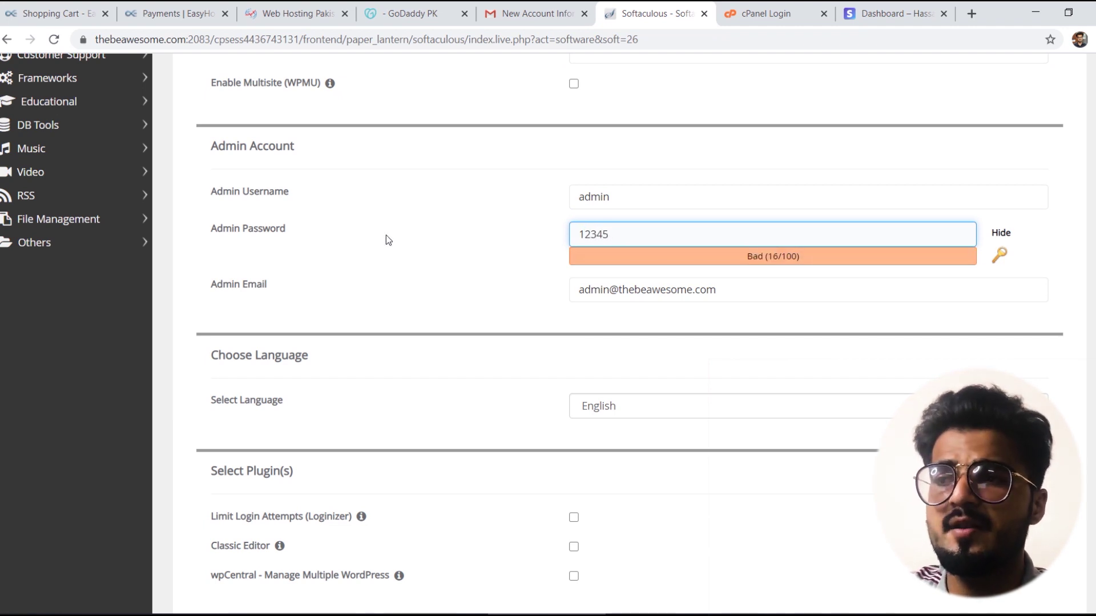
{"action": "double_click", "coordinate": [622, 194]}
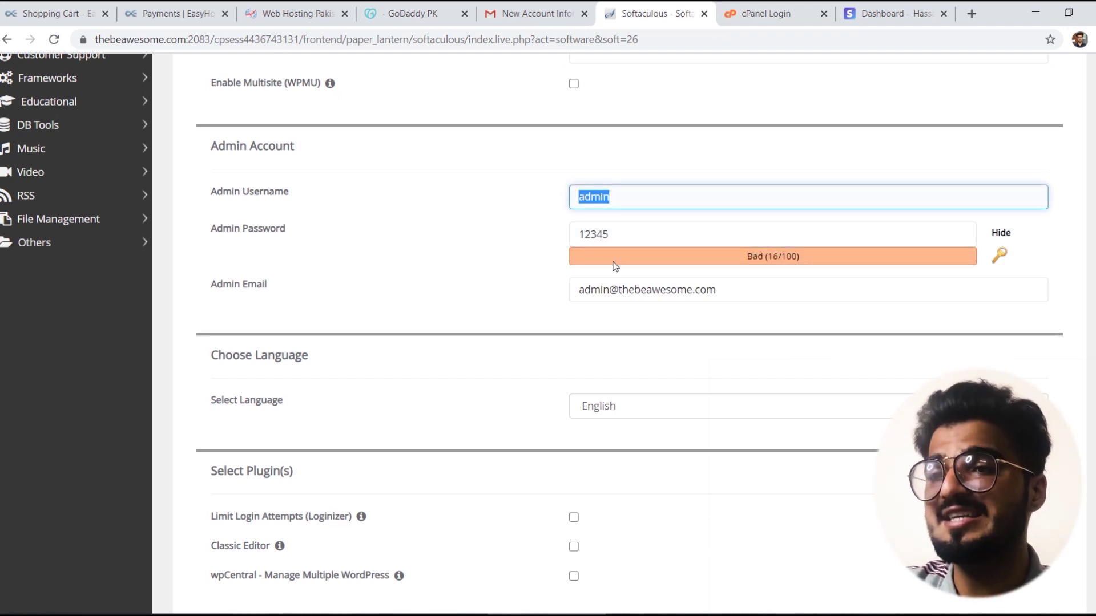
{"action": "triple_click", "coordinate": [695, 294]}
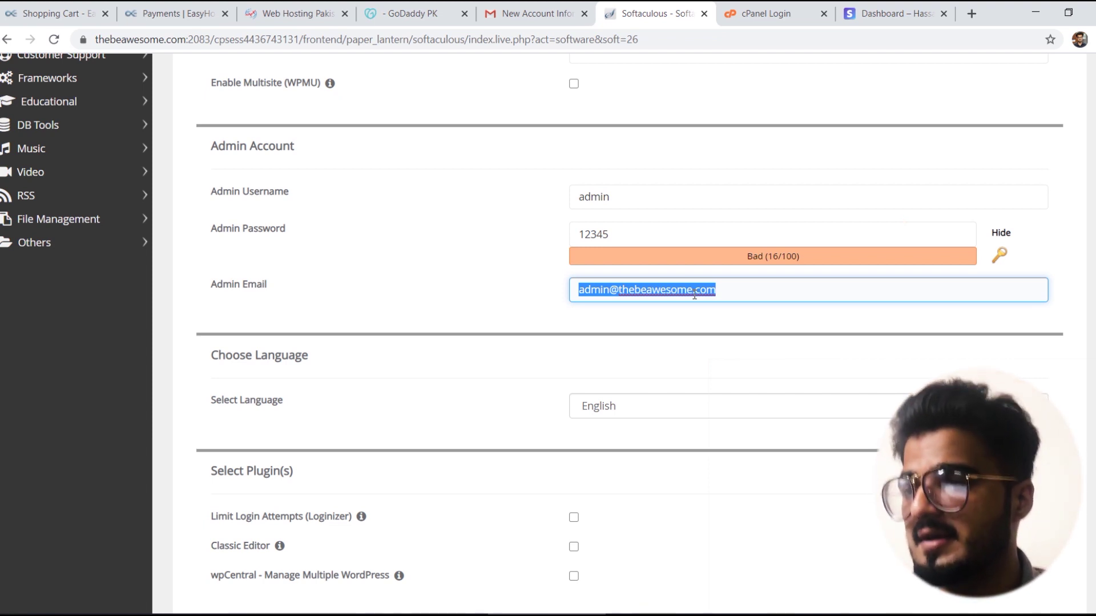
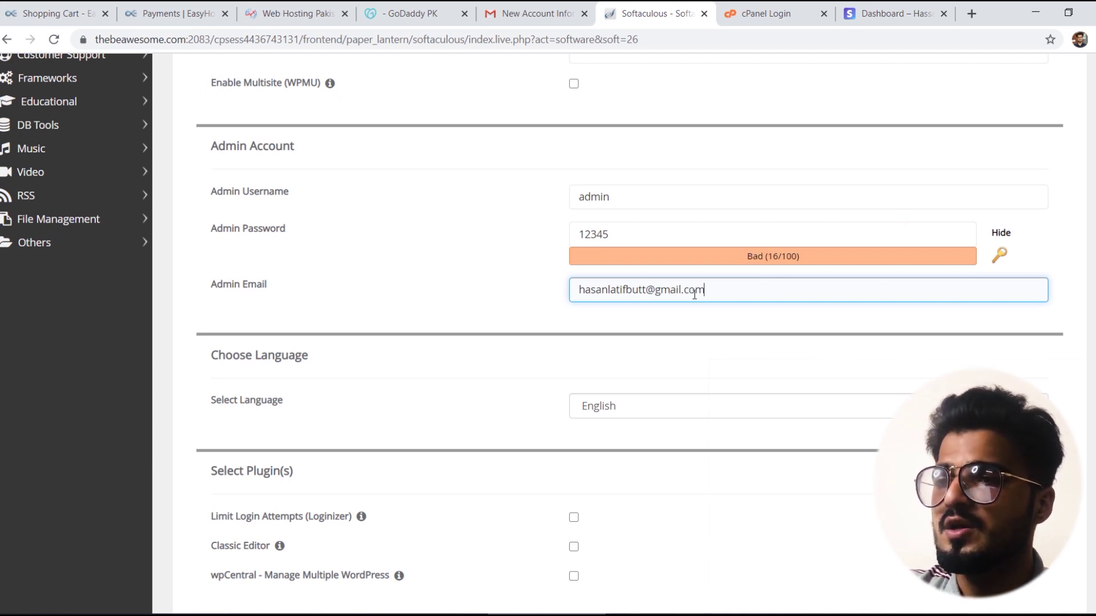
{"action": "scroll", "coordinate": [912, 322], "scroll_direction": "down", "scroll_amount": 7}
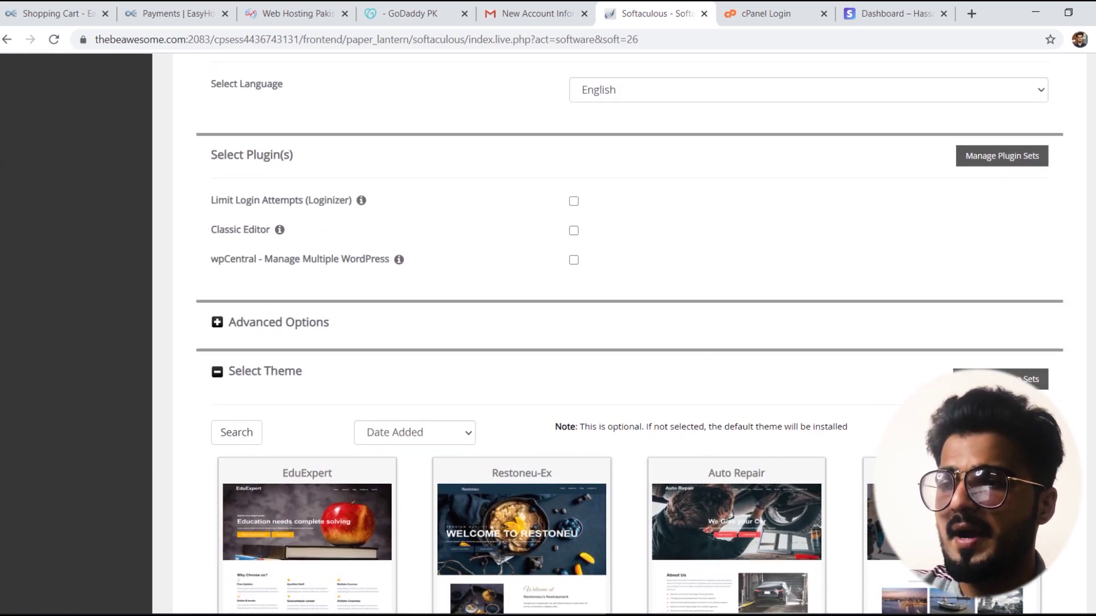
Step: Submit the WordPress install form, then close the Shopping Cart, Payments, Web Hosting, GoDaddy and Gmail tabs
{"action": "scroll", "coordinate": [631, 498], "scroll_direction": "down", "scroll_amount": 3}
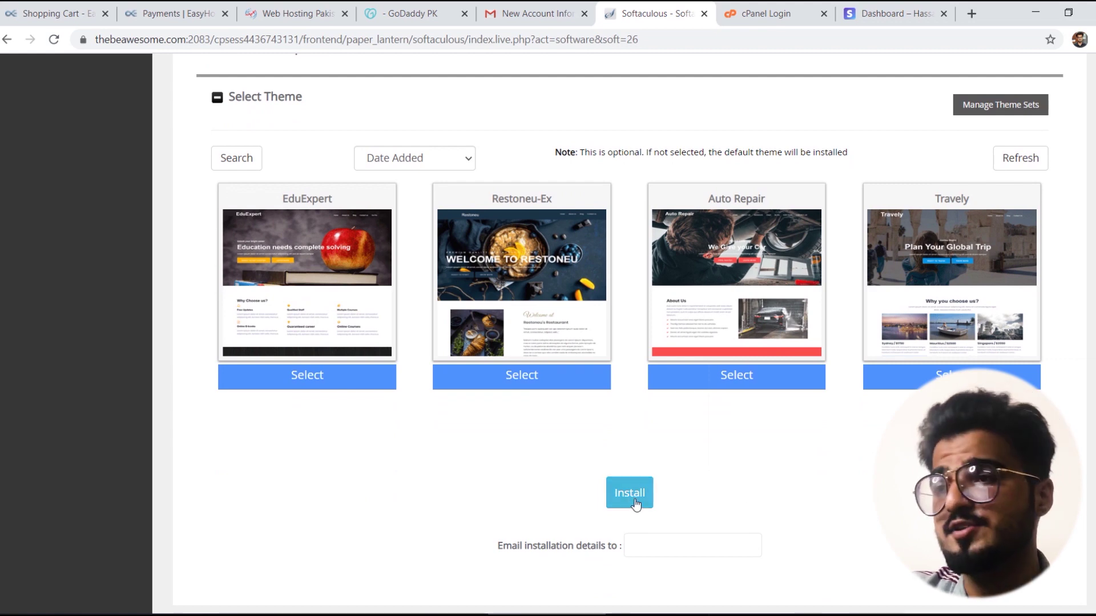
{"action": "left_click", "coordinate": [629, 494]}
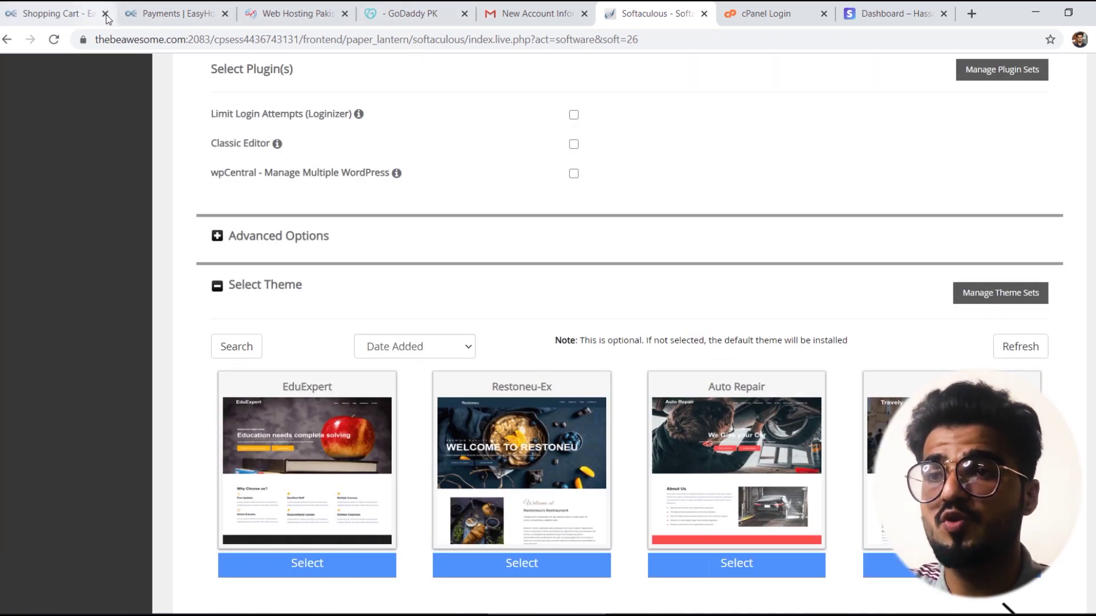
{"action": "left_click", "coordinate": [105, 14]}
{"action": "left_click", "coordinate": [105, 14]}
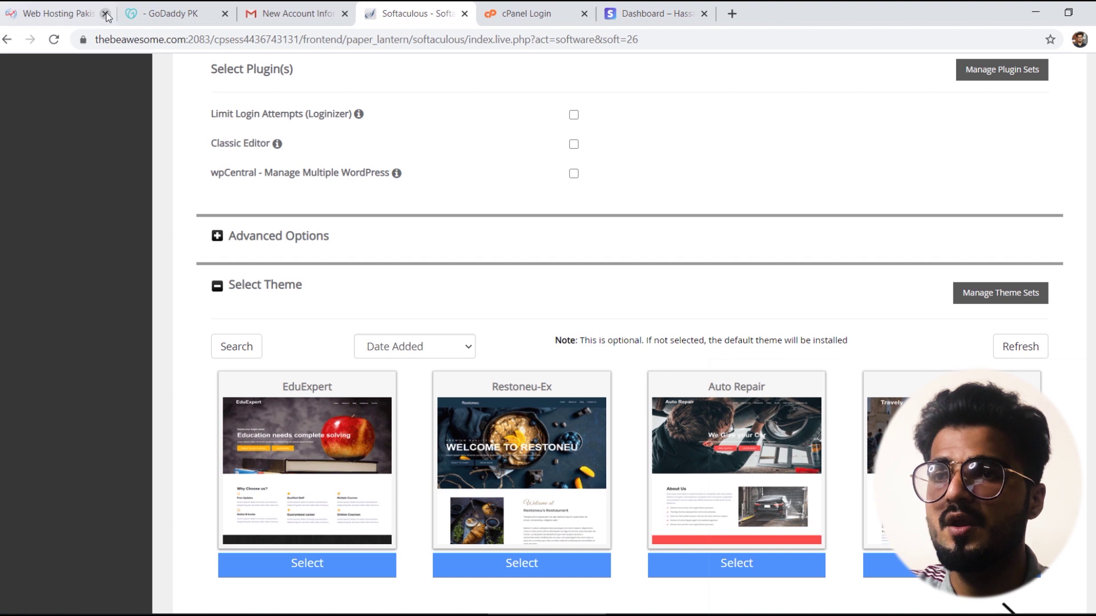
{"action": "left_click", "coordinate": [106, 14]}
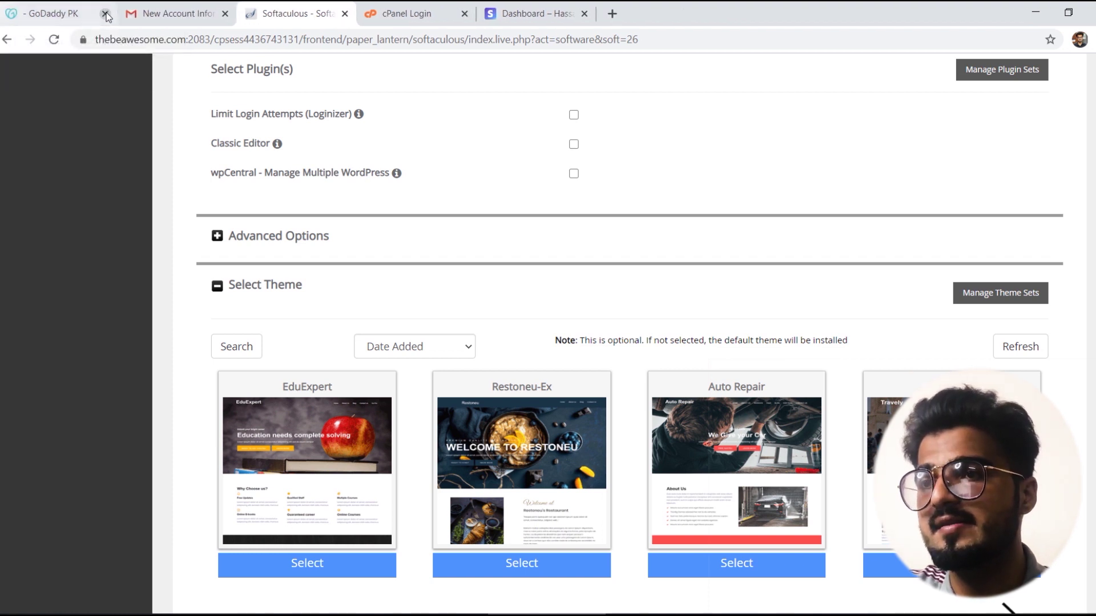
{"action": "left_click", "coordinate": [105, 13]}
{"action": "left_click", "coordinate": [106, 14]}
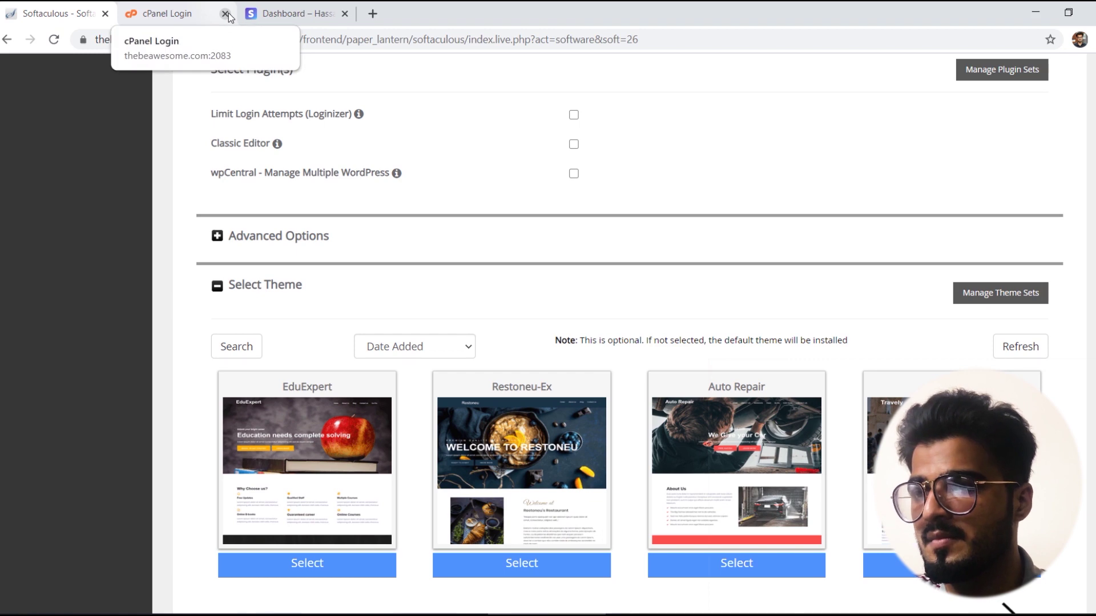
{"action": "scroll", "coordinate": [628, 342], "scroll_direction": "up", "scroll_amount": 15}
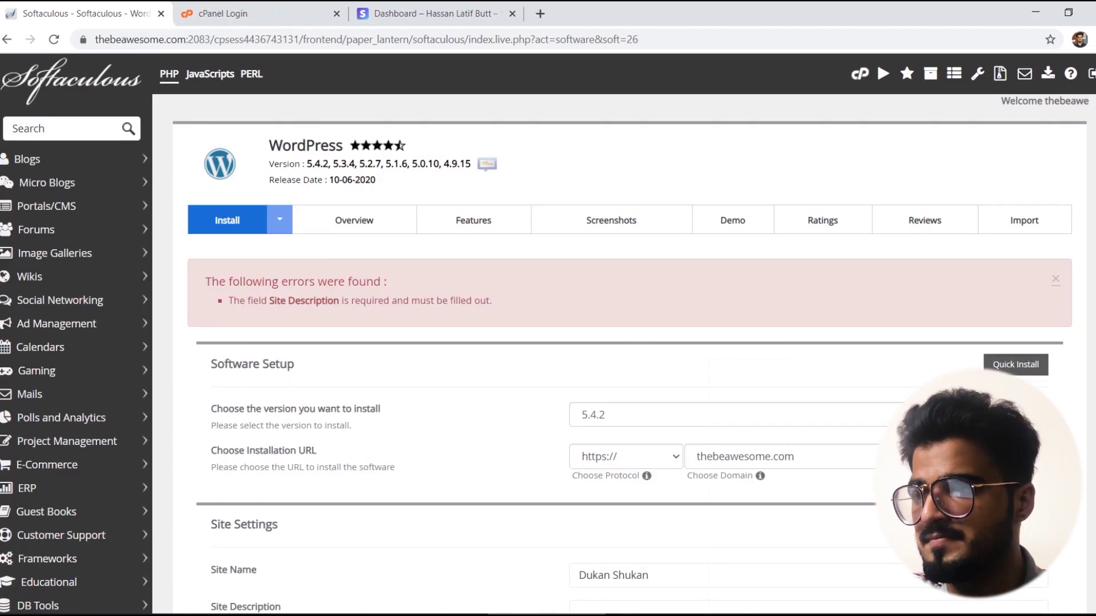
Step: Enter 'The Perfect Place For Shopping' as Site Description and install WordPress at thebeawesome.com/store
{"action": "scroll", "coordinate": [628, 343], "scroll_direction": "down", "scroll_amount": 8}
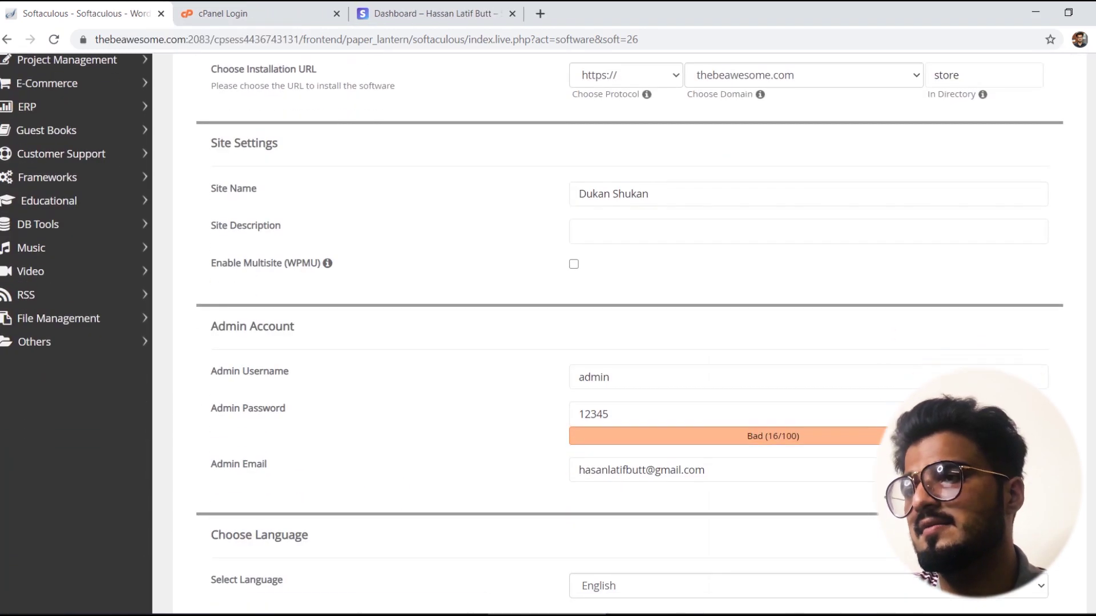
{"action": "left_click", "coordinate": [601, 143]}
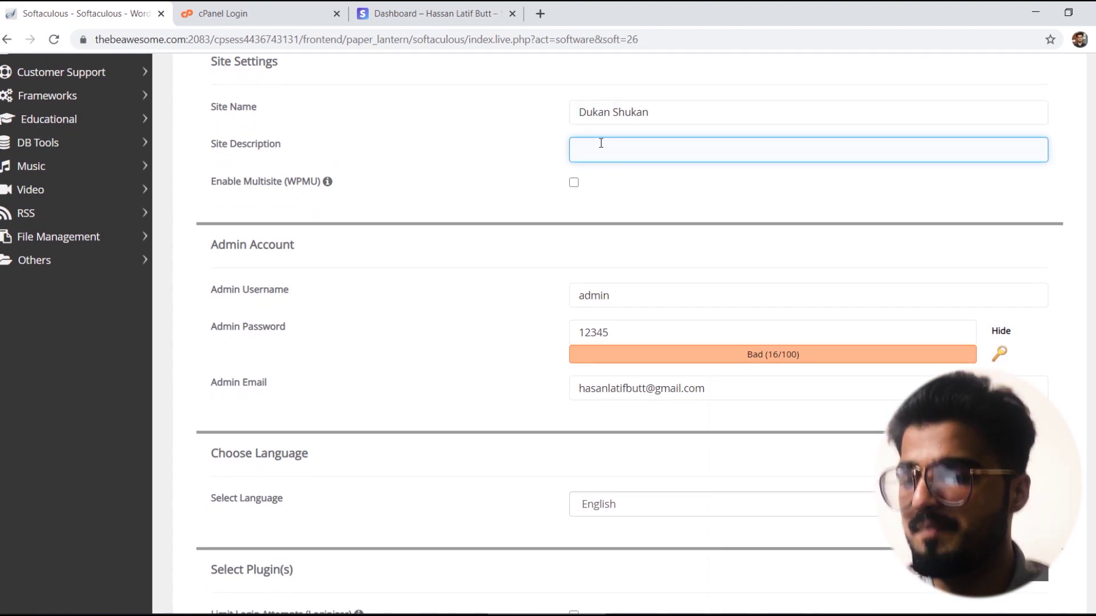
{"action": "type", "text": "The Perfect Place For a"}
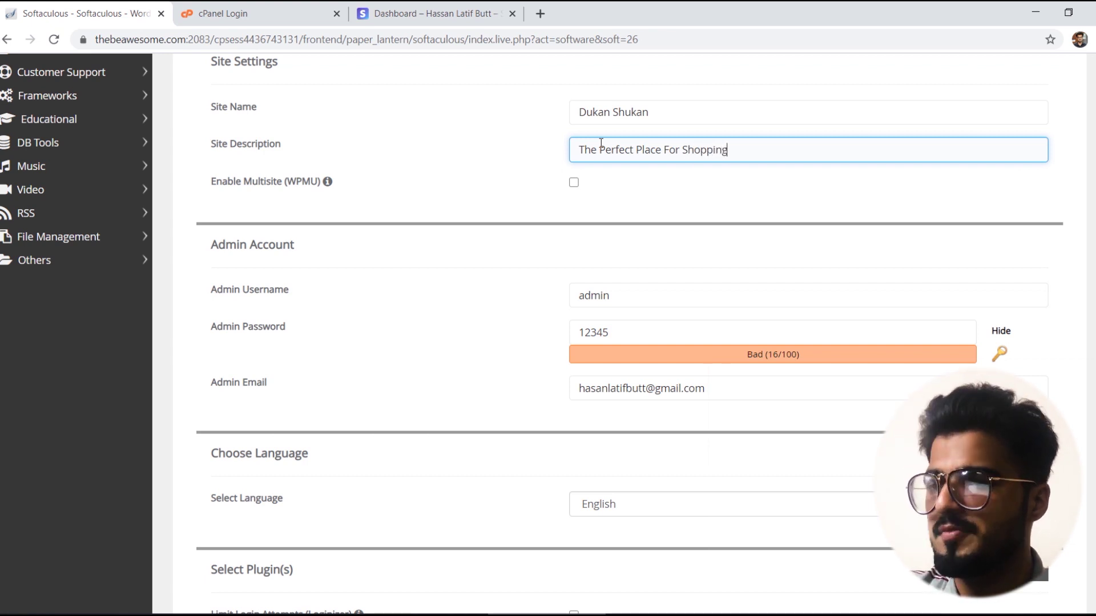
{"action": "scroll", "coordinate": [627, 331], "scroll_direction": "down", "scroll_amount": 10}
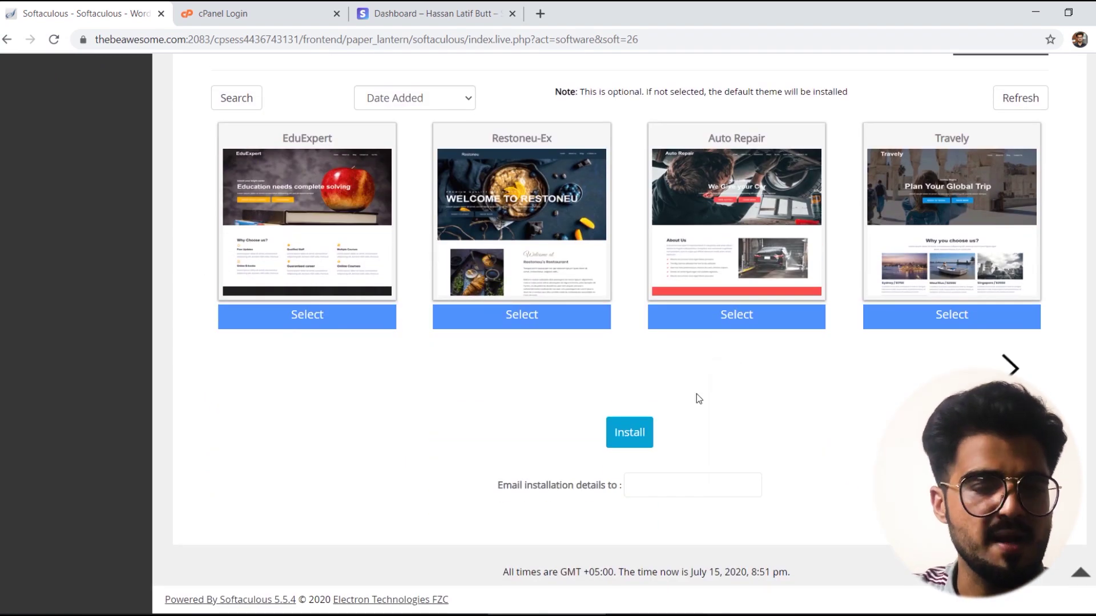
{"action": "left_click", "coordinate": [629, 433]}
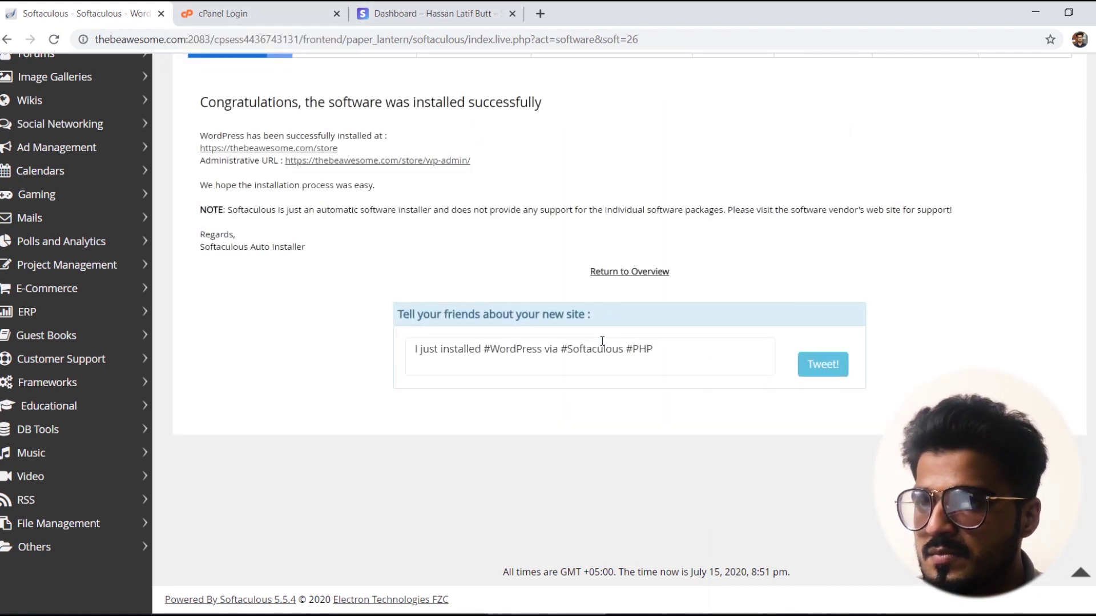
Step: Open the newly installed store site in a new tab and check its web address
{"action": "mouse_move", "coordinate": [664, 615]}
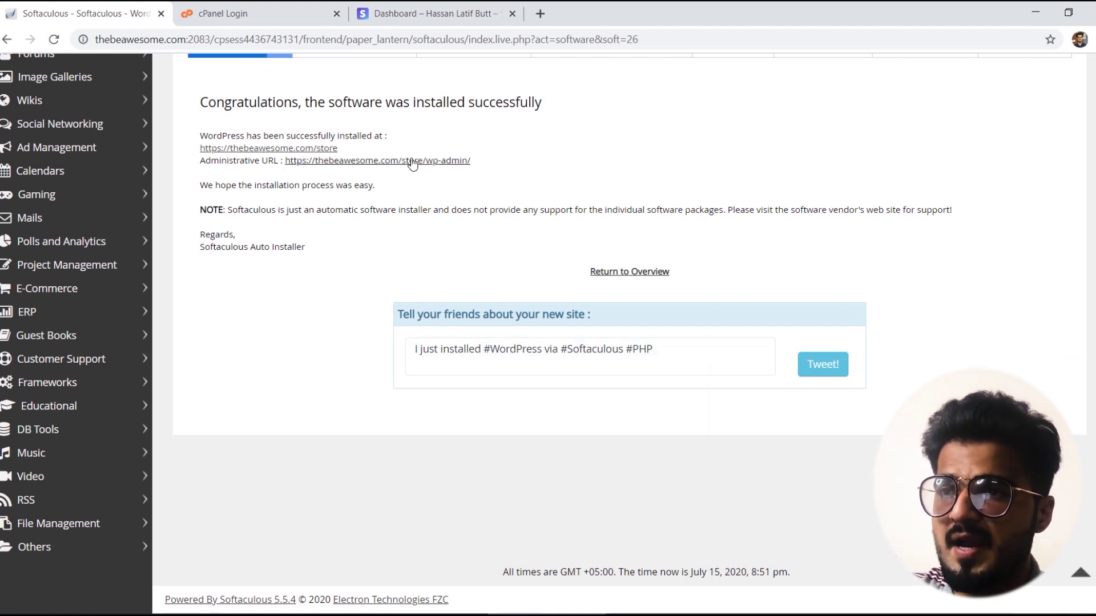
{"action": "right_click", "coordinate": [274, 150]}
{"action": "left_click", "coordinate": [295, 158]}
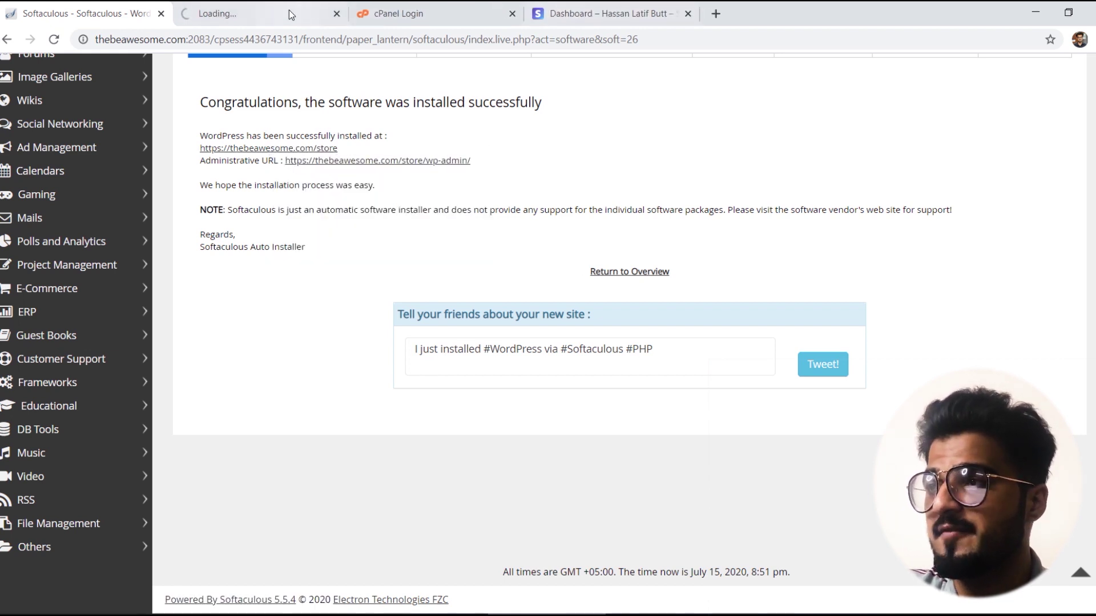
{"action": "left_click", "coordinate": [263, 11]}
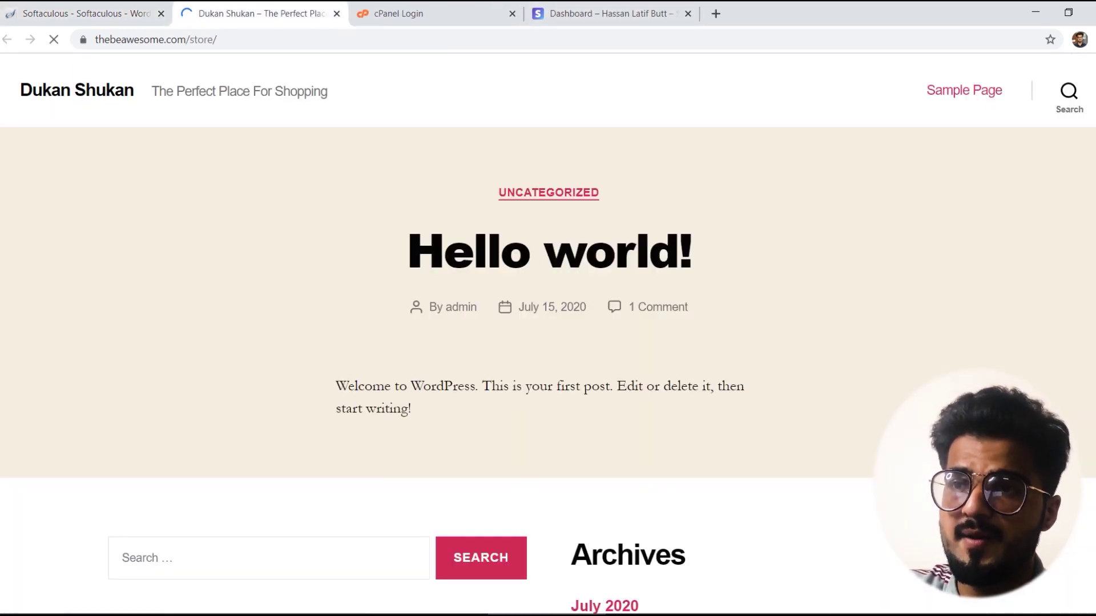
{"action": "scroll", "coordinate": [919, 159], "scroll_direction": "down", "scroll_amount": 1}
{"action": "left_click", "coordinate": [223, 38]}
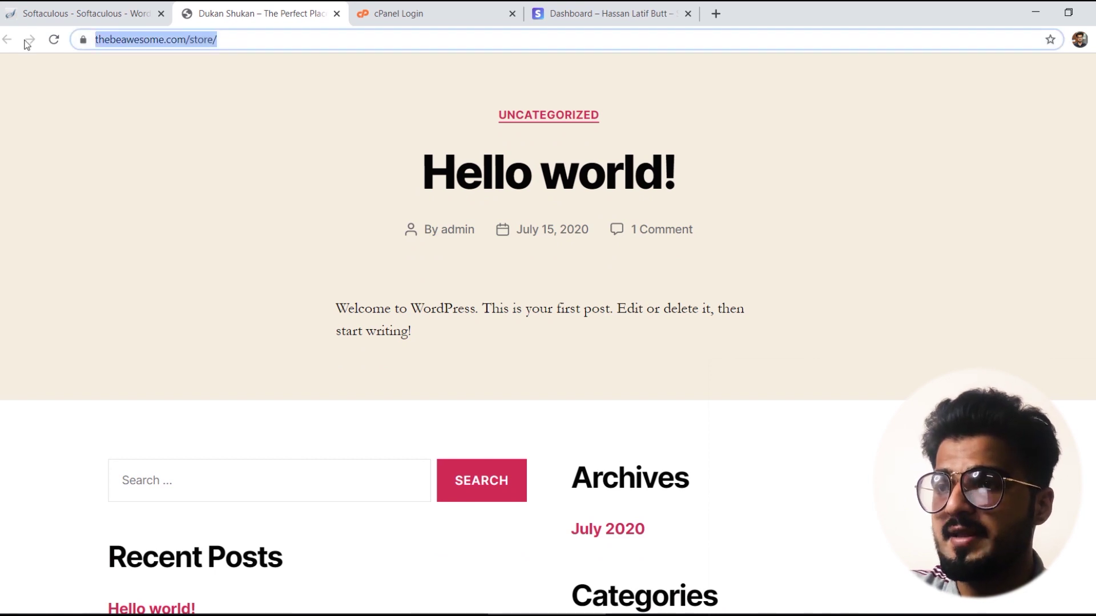
{"action": "left_click", "coordinate": [40, 12]}
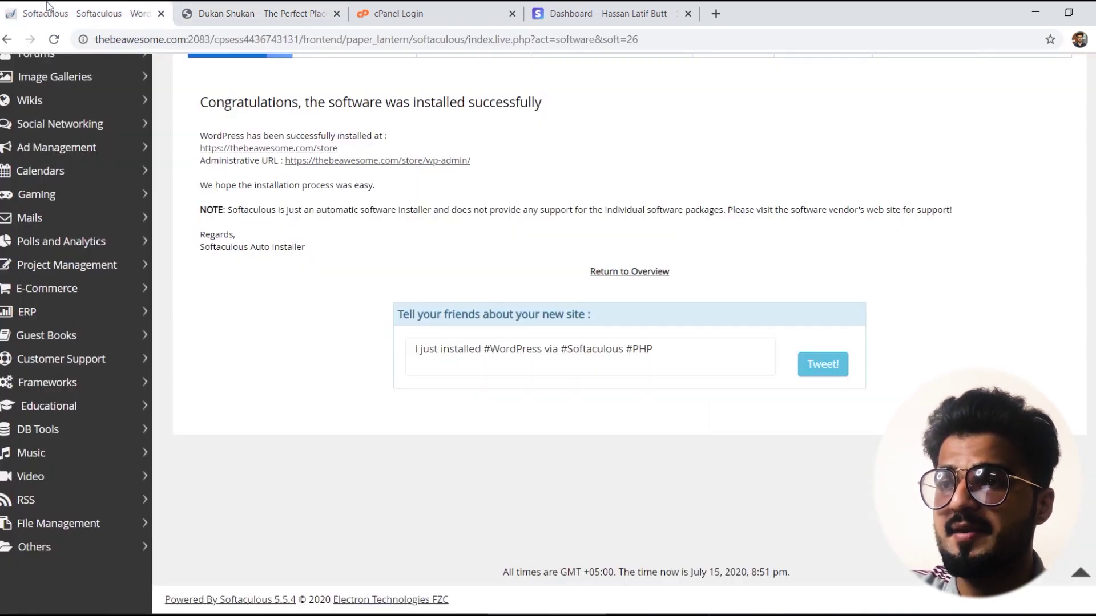
Step: Open the WordPress admin at /store/wp-admin in a new tab and show the Howdy, admin menu
{"action": "right_click", "coordinate": [412, 162]}
{"action": "left_click", "coordinate": [426, 175]}
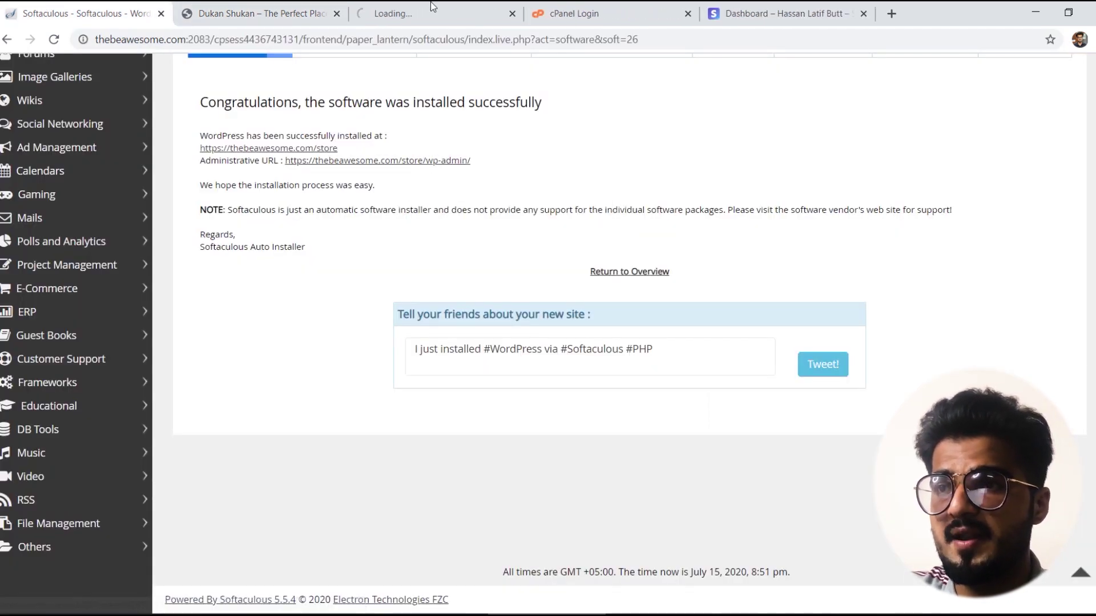
{"action": "left_click", "coordinate": [429, 10]}
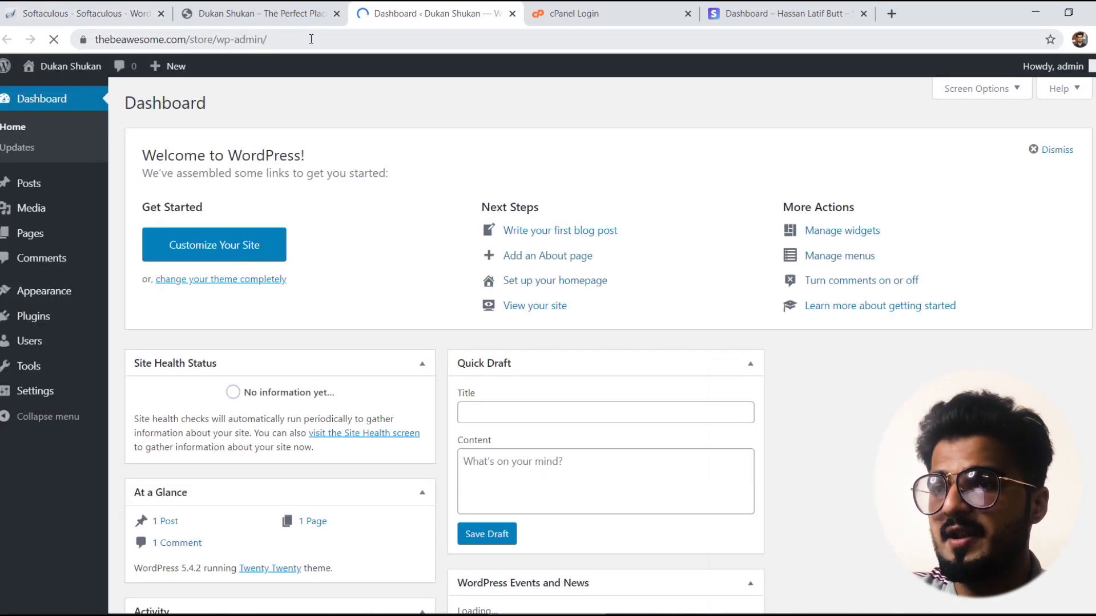
{"action": "left_click_drag", "start_coordinate": [311, 39], "coordinate": [93, 38]}
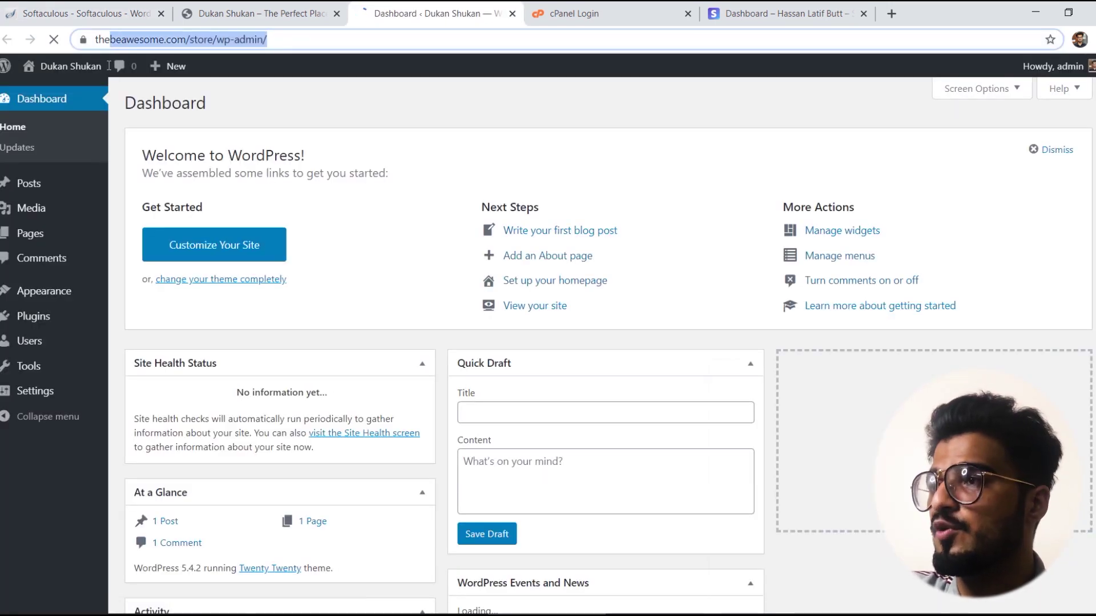
{"action": "left_click", "coordinate": [384, 145]}
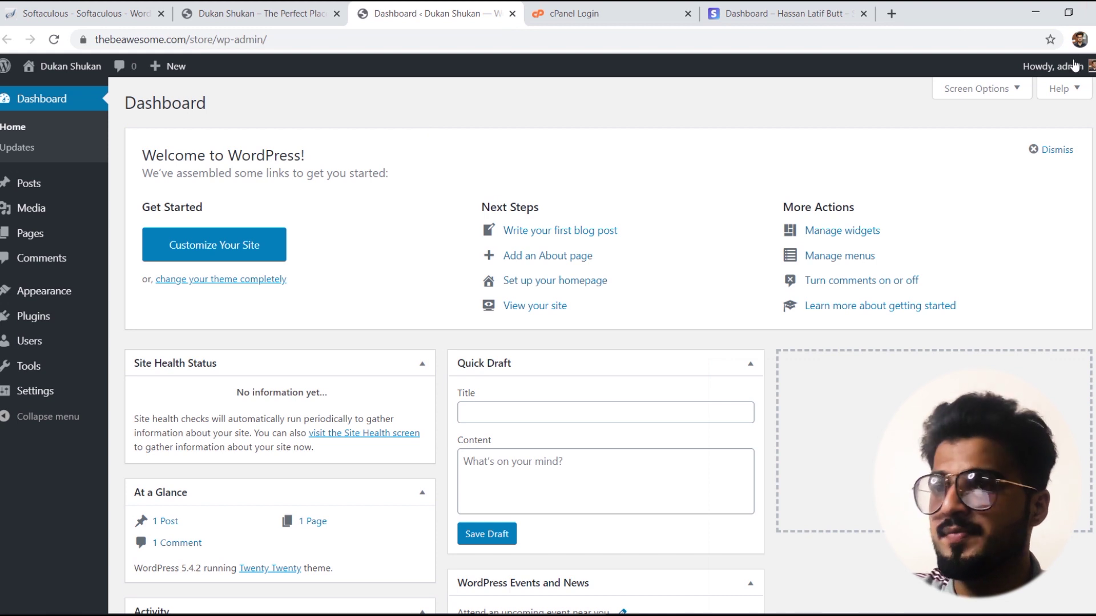
{"action": "mouse_move", "coordinate": [1067, 67]}
{"action": "left_click", "coordinate": [1003, 141]}
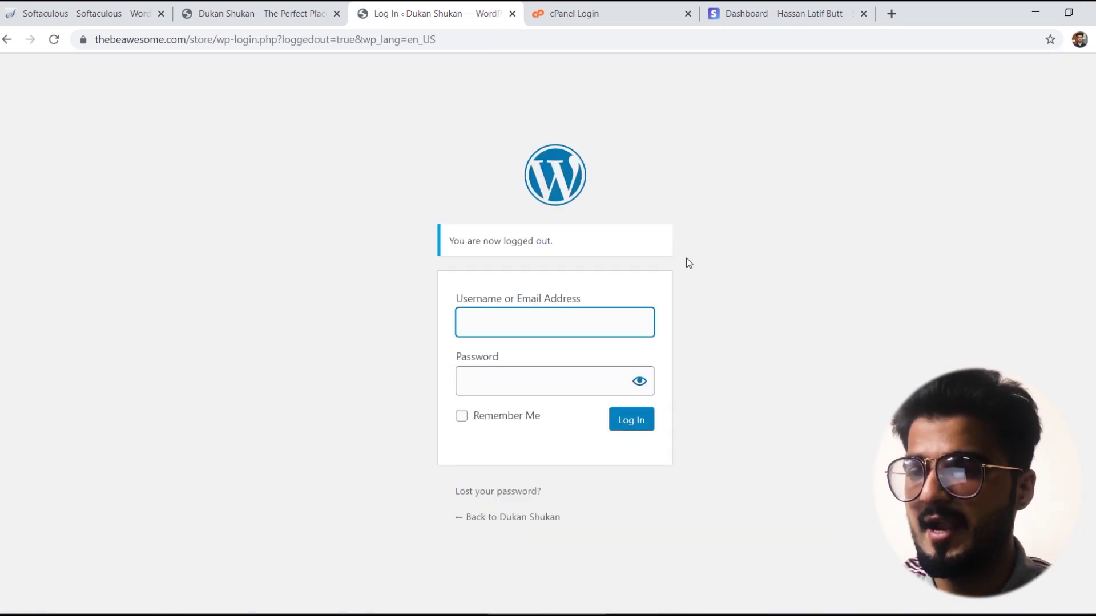
{"action": "type", "text": "admin"}
{"action": "key", "text": "Tab"}
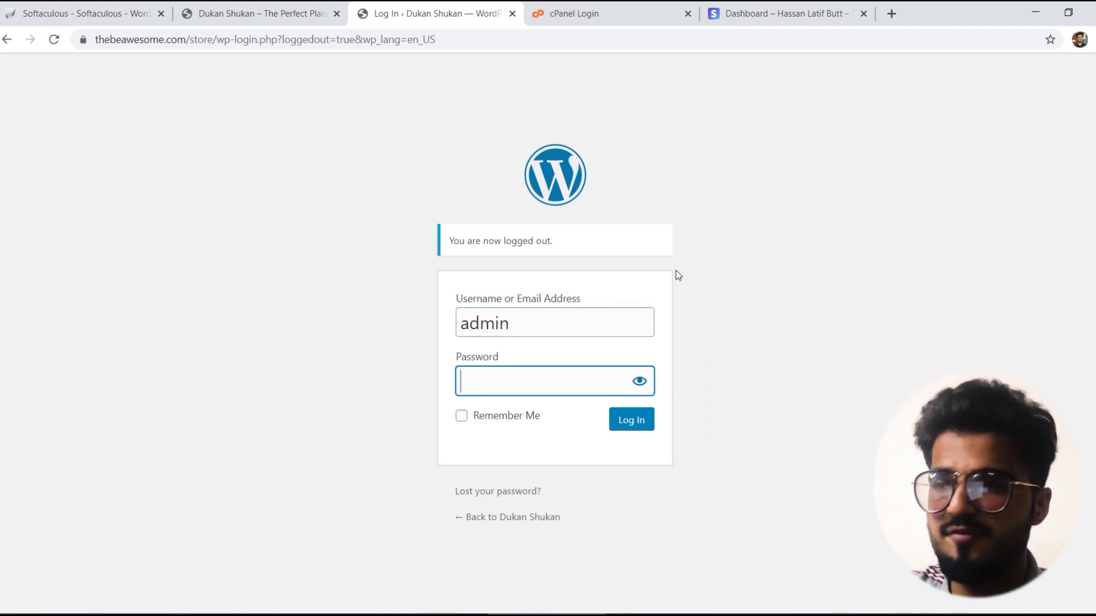
{"action": "type", "text": "•••••"}
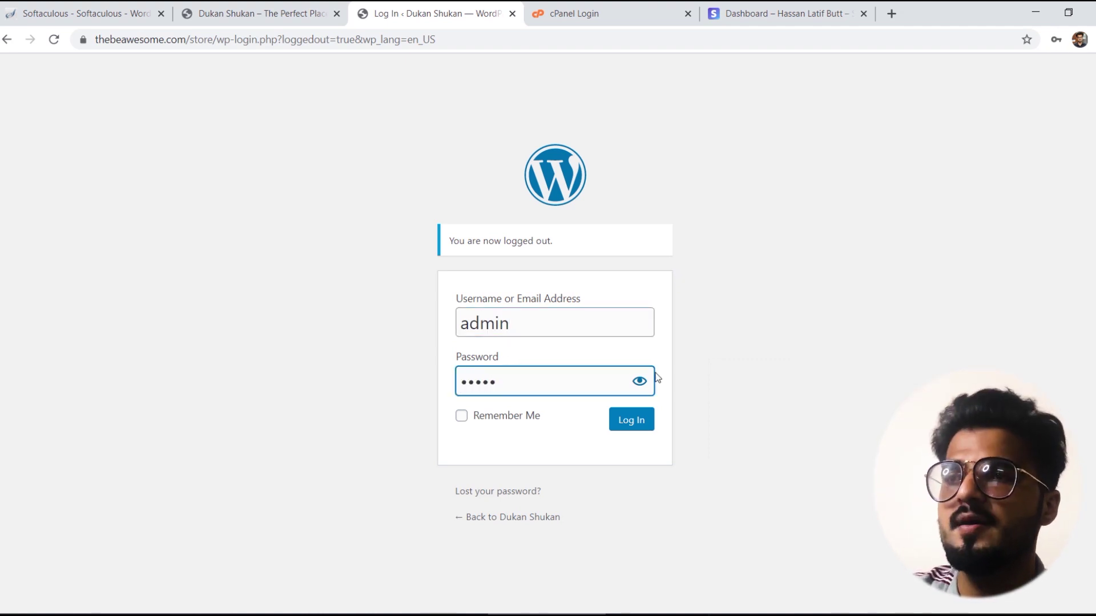
{"action": "left_click", "coordinate": [639, 421]}
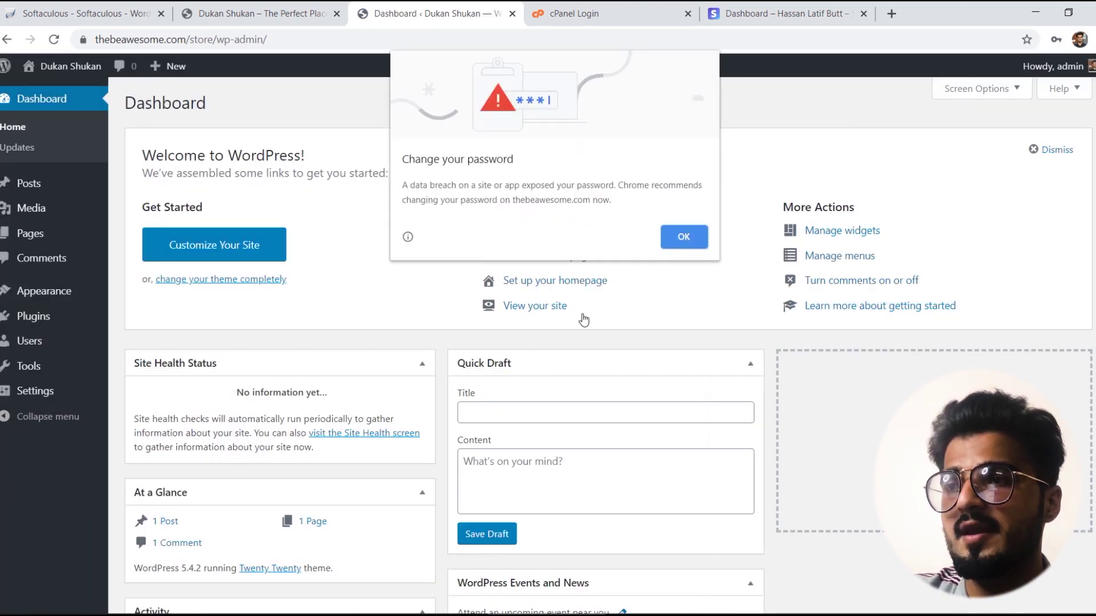
{"action": "left_click", "coordinate": [686, 235]}
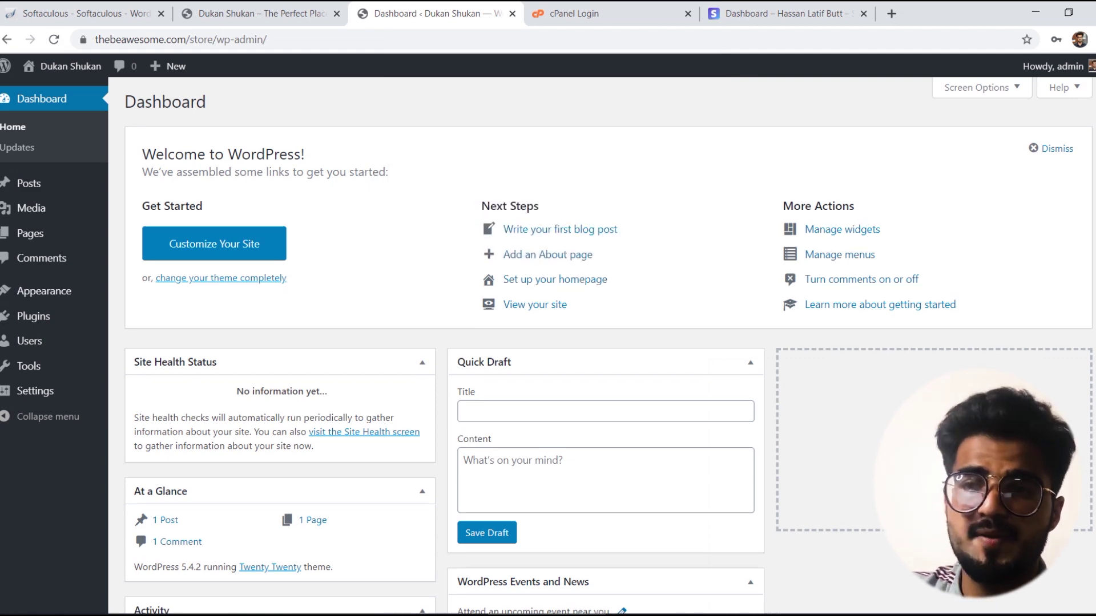
{"action": "scroll", "coordinate": [608, 348], "scroll_direction": "down", "scroll_amount": 5}
{"action": "scroll", "coordinate": [609, 348], "scroll_direction": "up", "scroll_amount": 4}
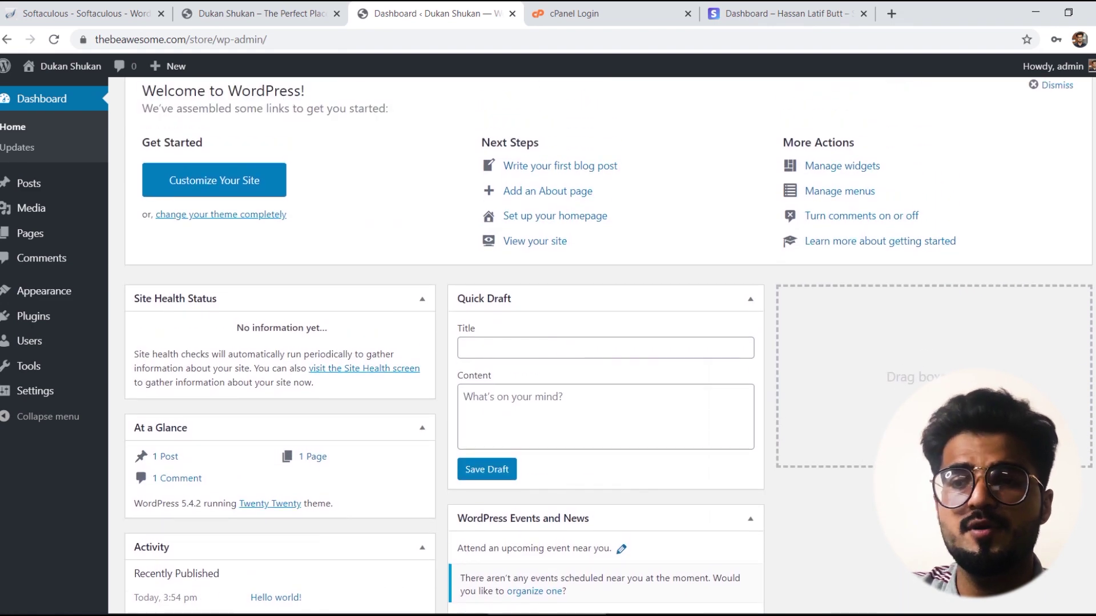
{"action": "mouse_move", "coordinate": [46, 300]}
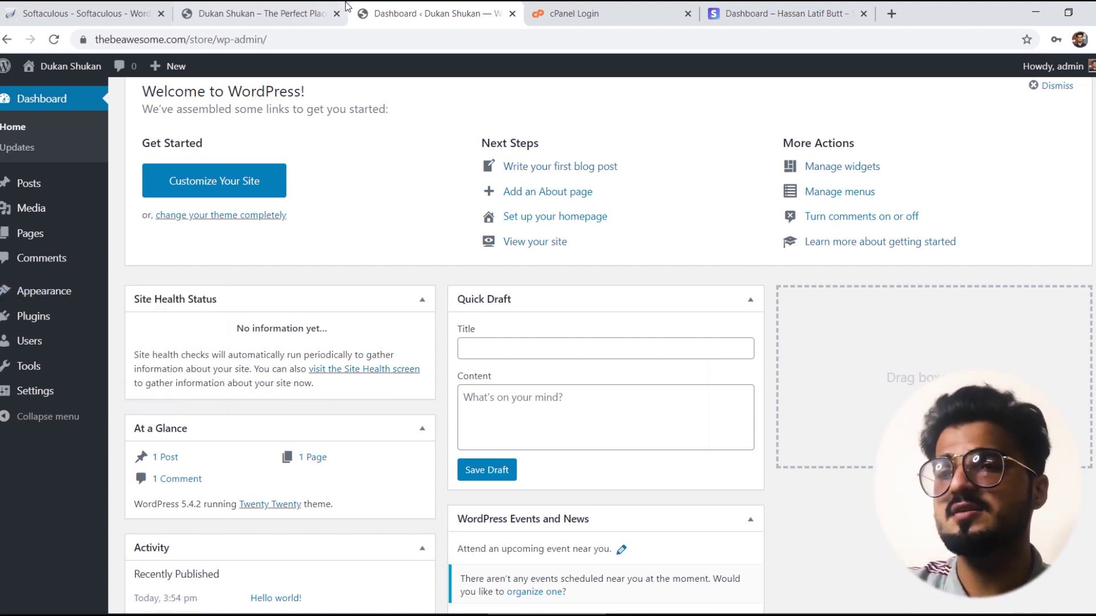
{"action": "left_click", "coordinate": [250, 8]}
{"action": "key", "text": "F5"}
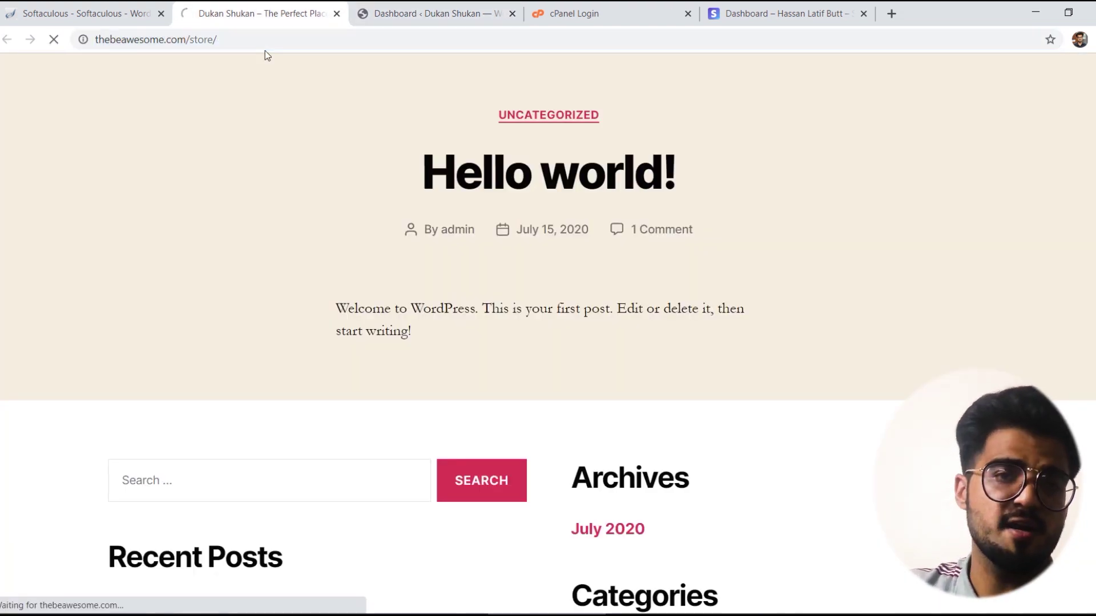
{"action": "left_click", "coordinate": [416, 12]}
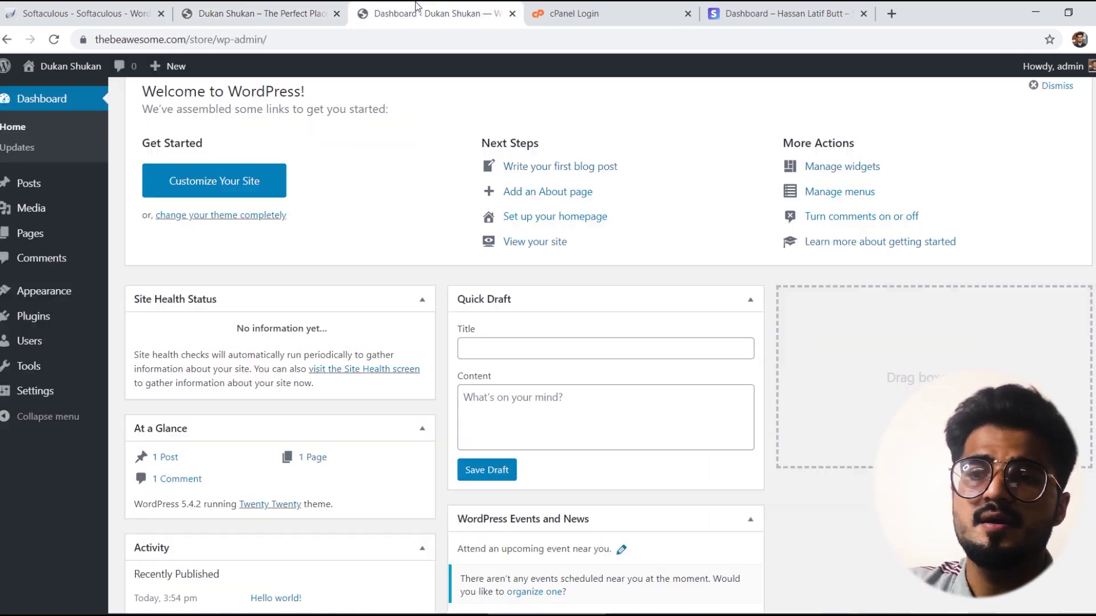
{"action": "mouse_move", "coordinate": [51, 293]}
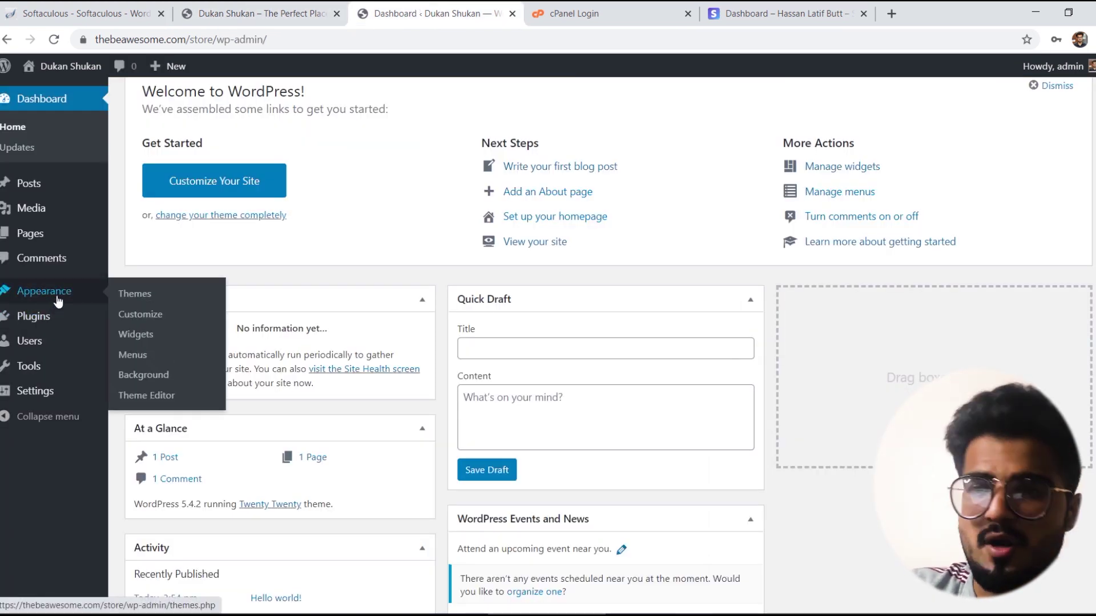
Step: Search 'astra' under Appearance > Themes > Add New and install the Astra theme
{"action": "left_click", "coordinate": [129, 294]}
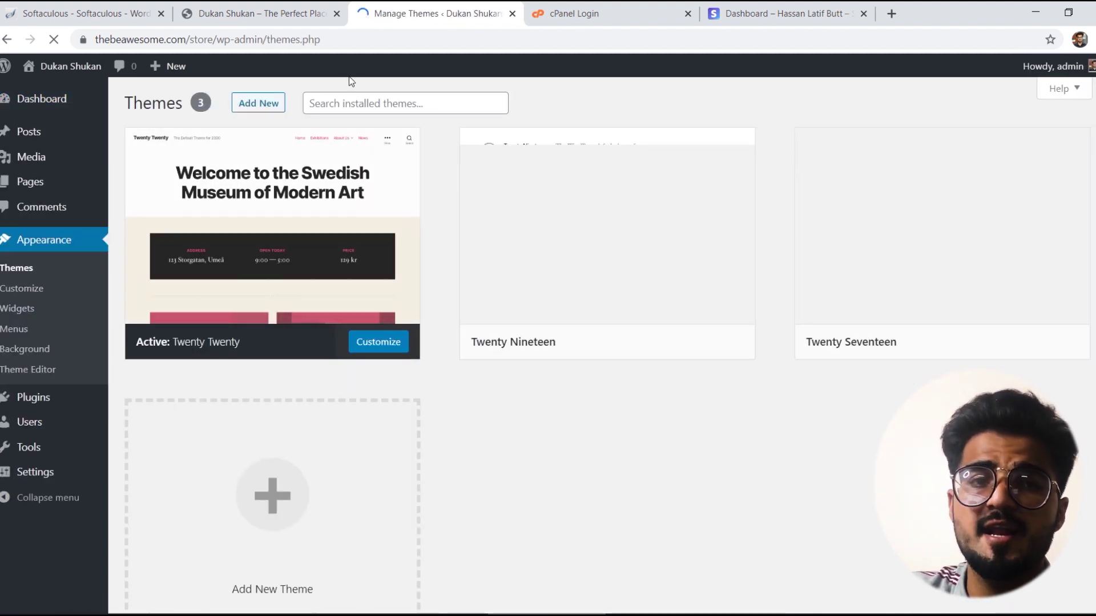
{"action": "left_click", "coordinate": [240, 106]}
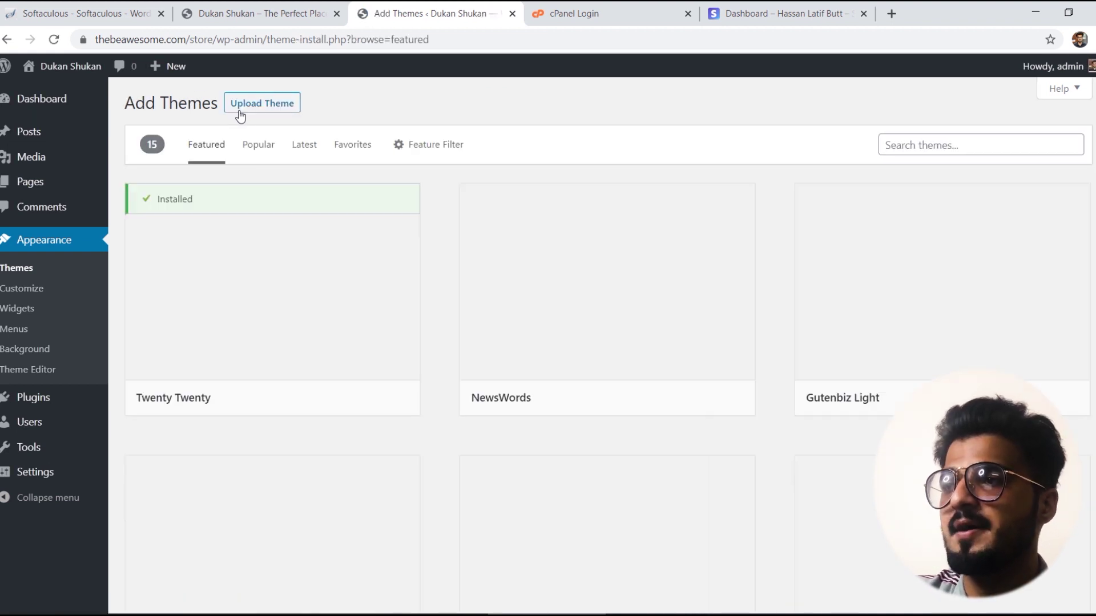
{"action": "left_click", "coordinate": [919, 147]}
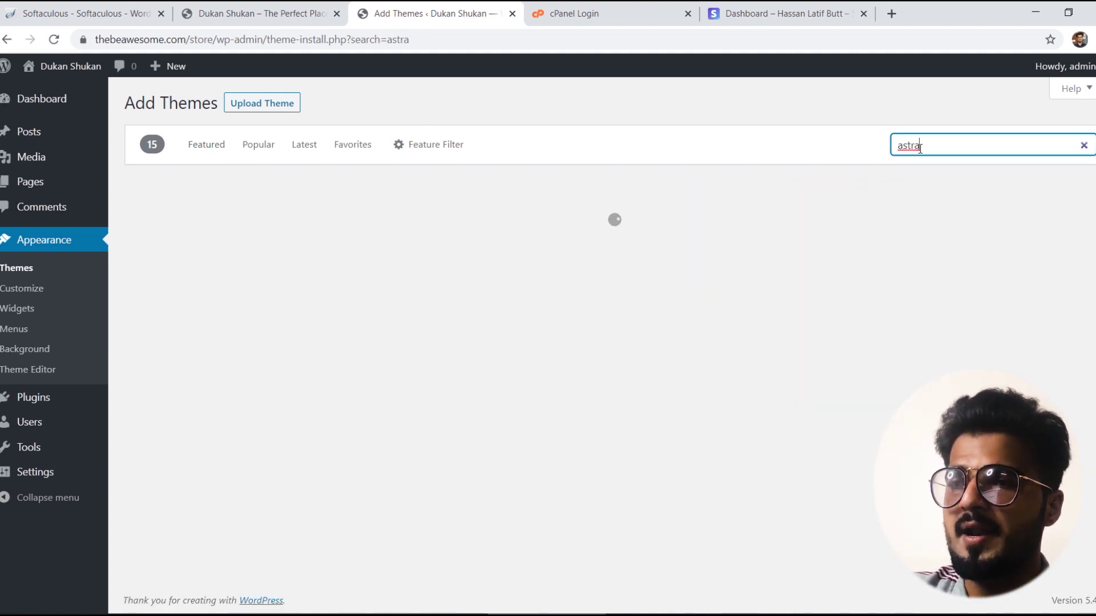
{"action": "mouse_move", "coordinate": [271, 314]}
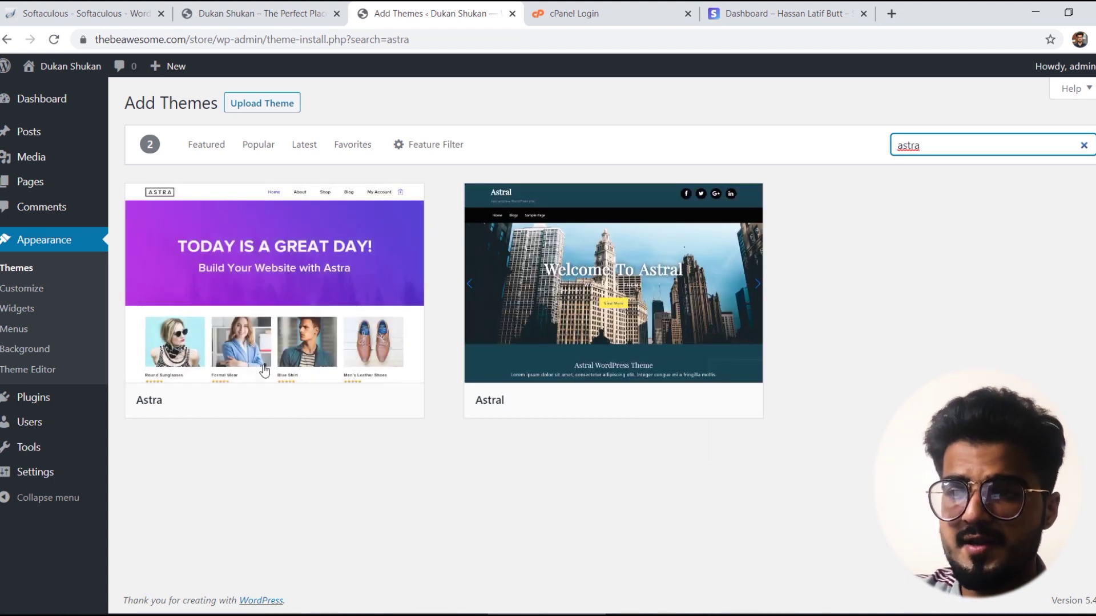
{"action": "left_click", "coordinate": [355, 401]}
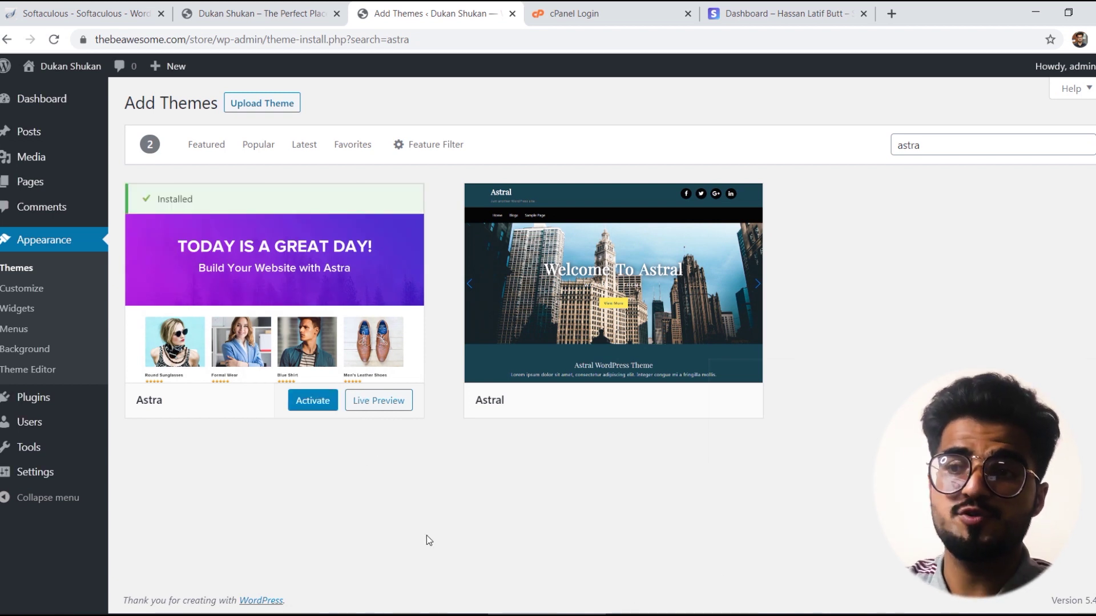
Step: Activate Astra, review its options page, and launch the Starter Templates plugin via Get Started
{"action": "left_click", "coordinate": [312, 401]}
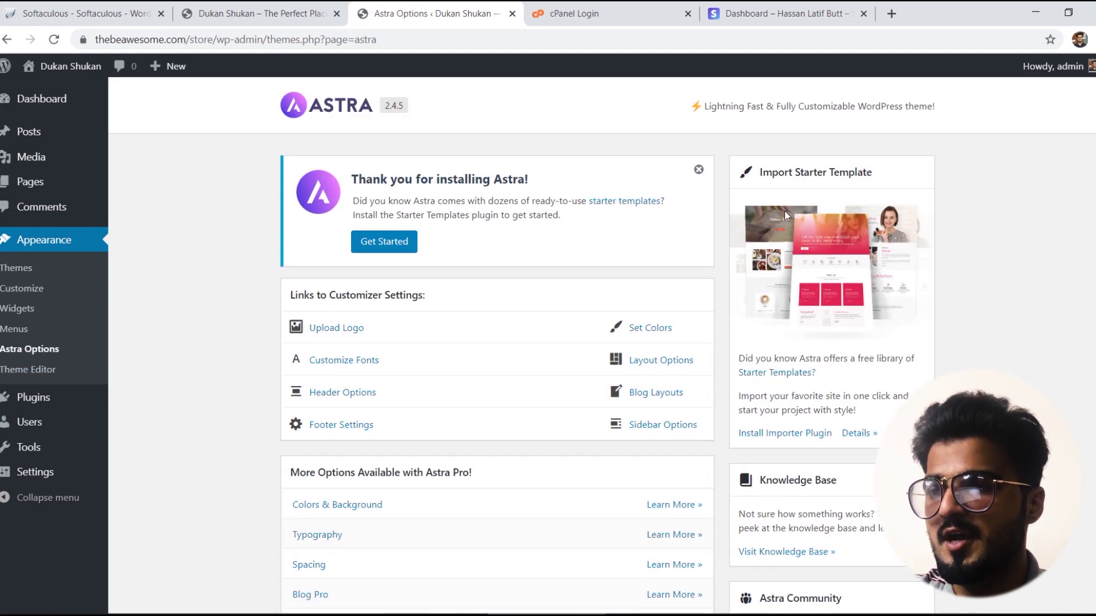
{"action": "scroll", "coordinate": [496, 342], "scroll_direction": "down", "scroll_amount": 15}
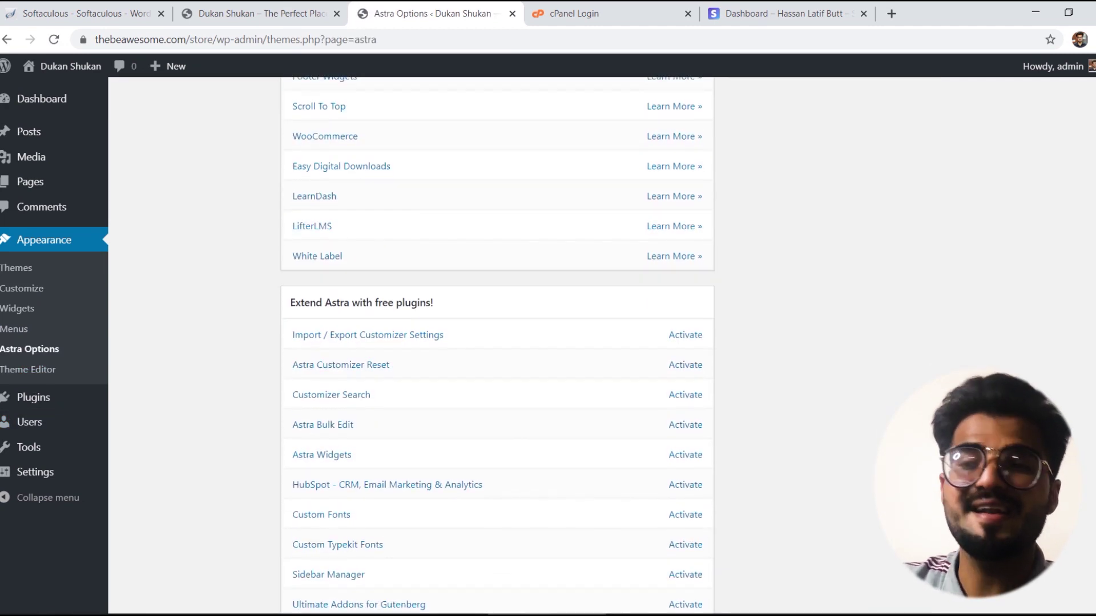
{"action": "scroll", "coordinate": [497, 343], "scroll_direction": "down", "scroll_amount": 1}
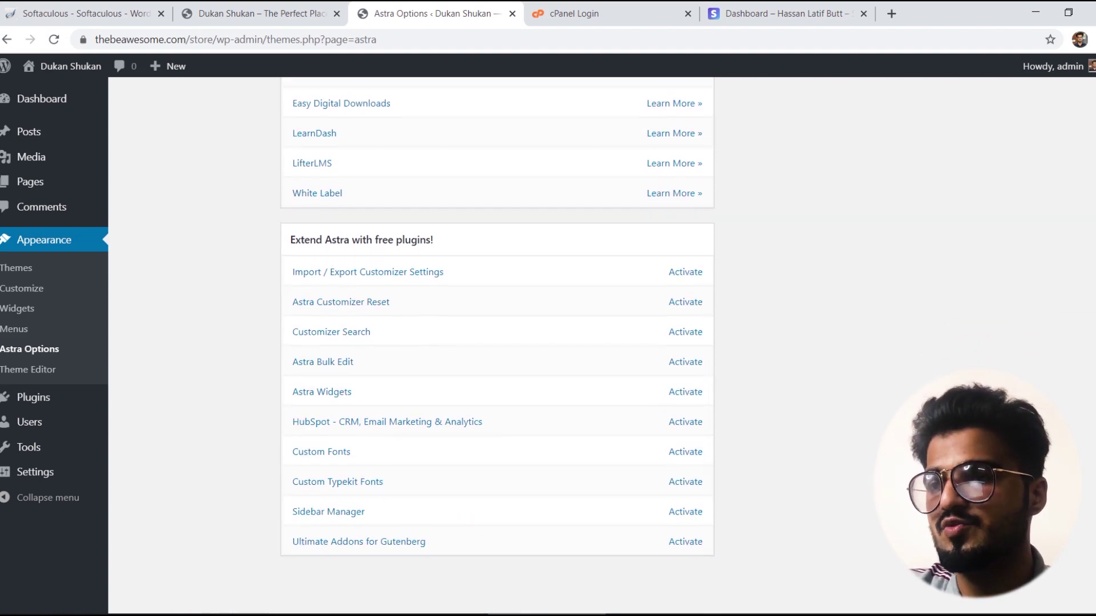
{"action": "scroll", "coordinate": [496, 342], "scroll_direction": "up", "scroll_amount": 15}
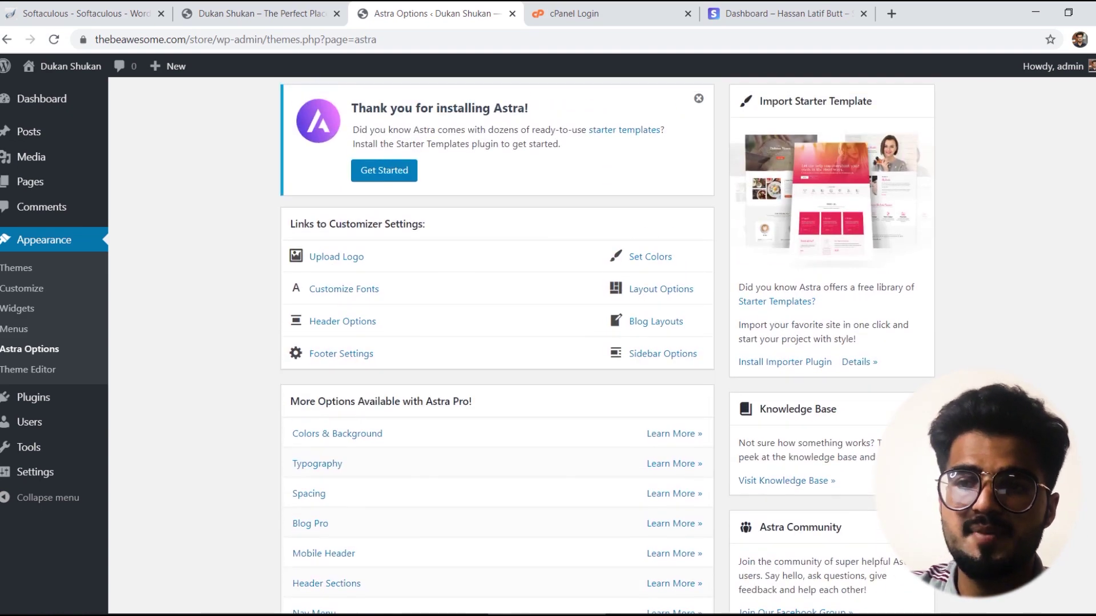
{"action": "scroll", "coordinate": [1089, 350], "scroll_direction": "down", "scroll_amount": 8}
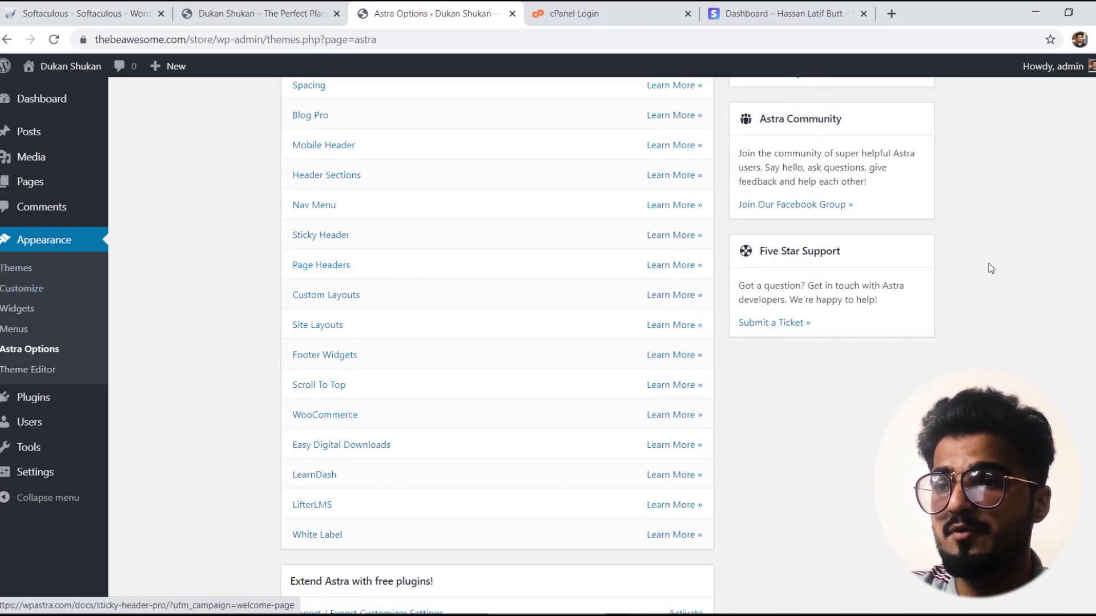
{"action": "scroll", "coordinate": [996, 271], "scroll_direction": "up", "scroll_amount": 3}
{"action": "scroll", "coordinate": [602, 346], "scroll_direction": "up", "scroll_amount": 5}
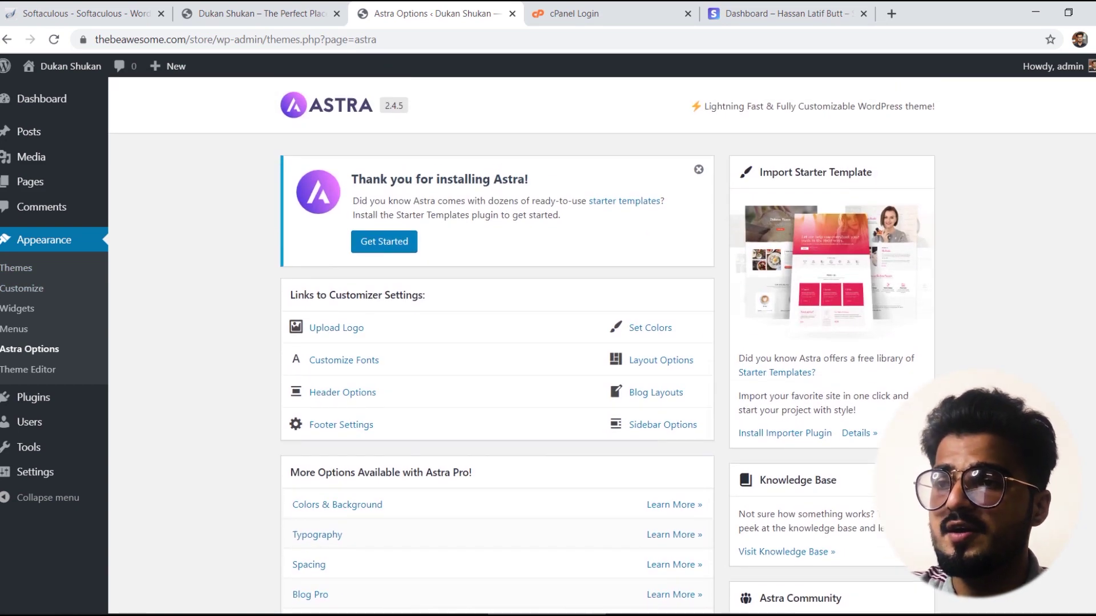
{"action": "left_click", "coordinate": [382, 243]}
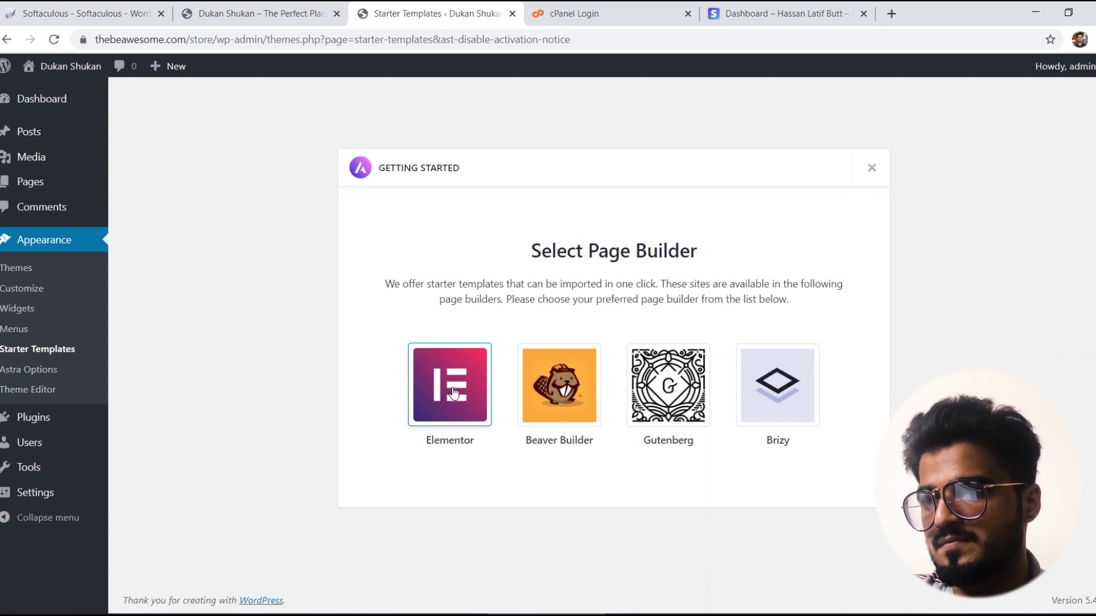
Step: Pick Elementor as the page builder in Starter Templates
{"action": "right_click", "coordinate": [453, 391]}
{"action": "left_click", "coordinate": [448, 323]}
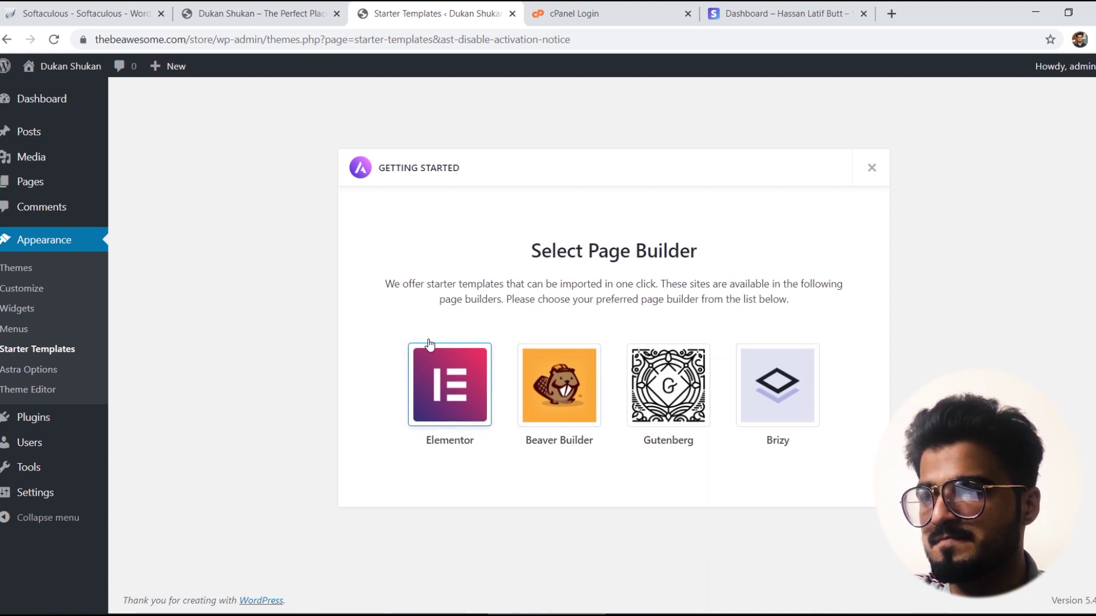
{"action": "left_click", "coordinate": [456, 373]}
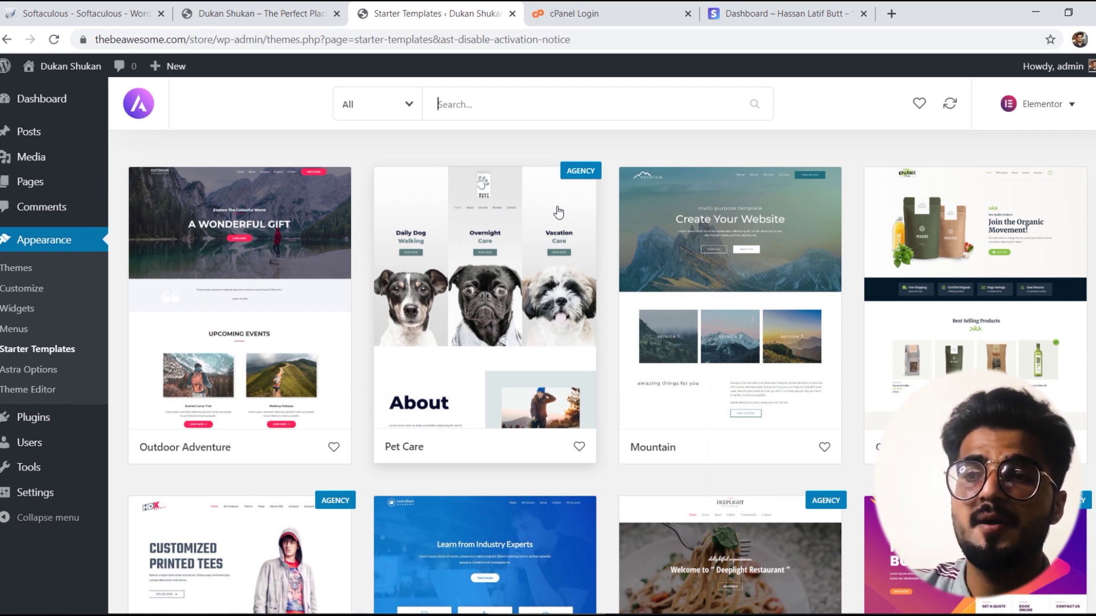
Step: Filter the starter templates to free eCommerce ones
{"action": "left_click", "coordinate": [400, 114]}
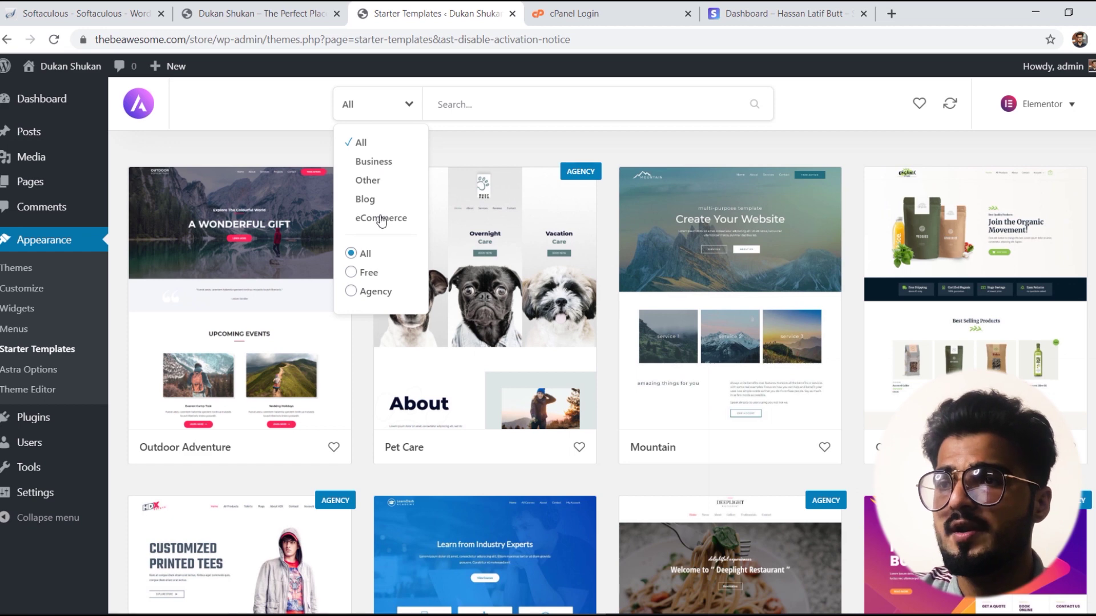
{"action": "left_click", "coordinate": [382, 219]}
{"action": "left_click", "coordinate": [386, 113]}
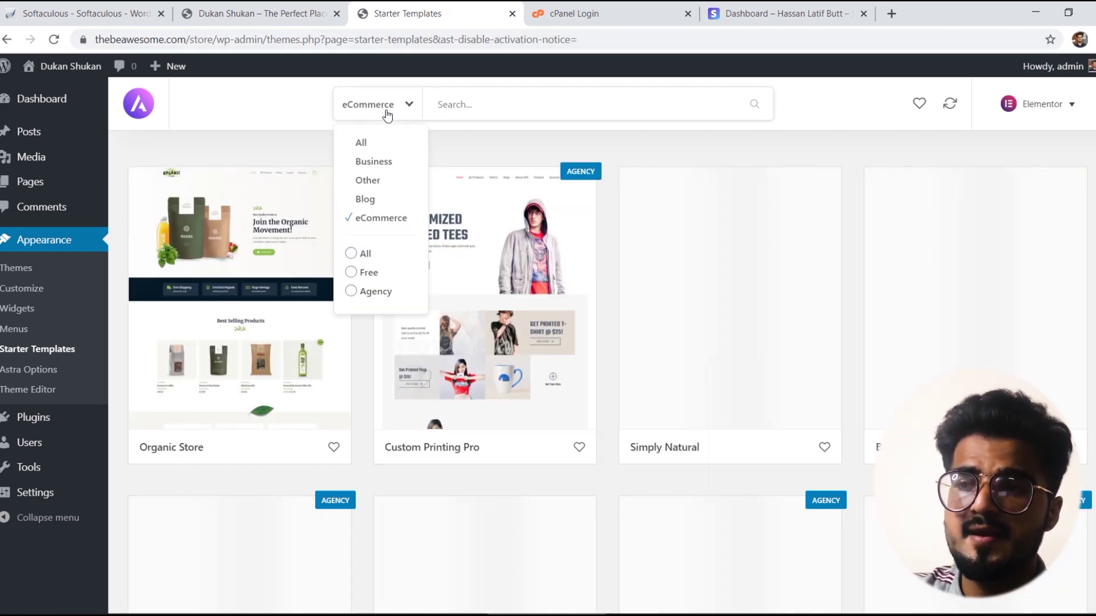
{"action": "left_click", "coordinate": [367, 273]}
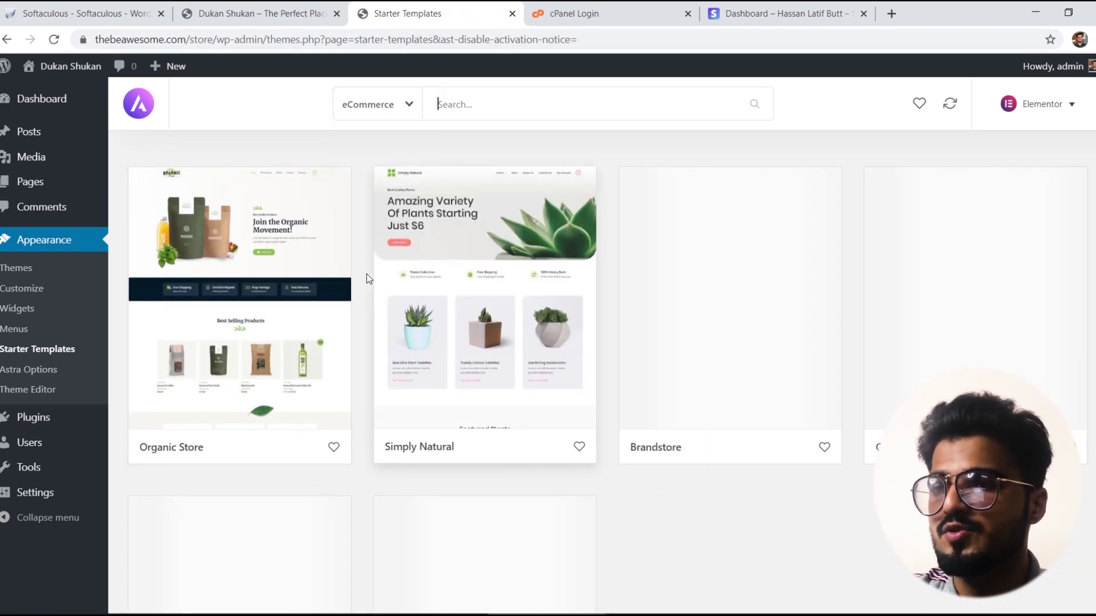
Step: Choose the Cosmetics Store template and begin Import Complete Site
{"action": "scroll", "coordinate": [438, 104], "scroll_direction": "down", "scroll_amount": 1}
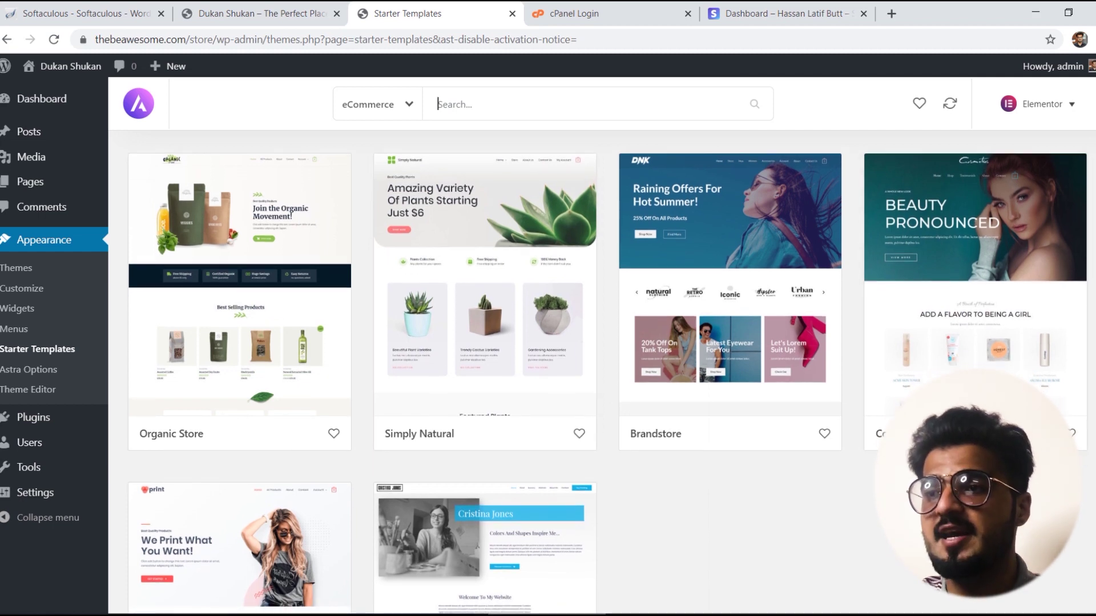
{"action": "scroll", "coordinate": [438, 104], "scroll_direction": "down", "scroll_amount": 1}
{"action": "scroll", "coordinate": [438, 104], "scroll_direction": "up", "scroll_amount": 2}
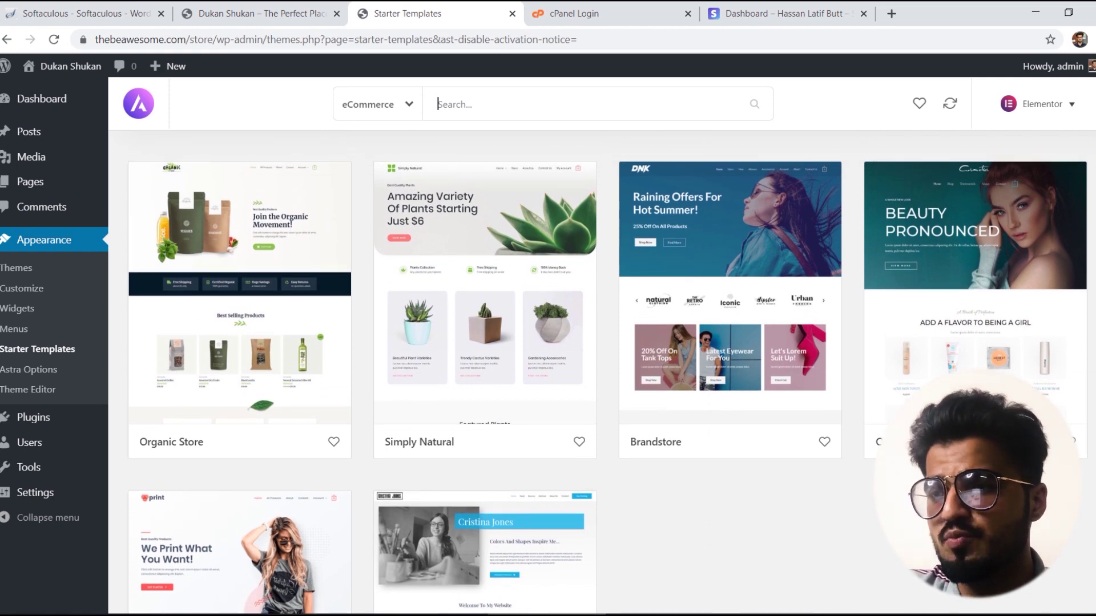
{"action": "scroll", "coordinate": [437, 104], "scroll_direction": "down", "scroll_amount": 4}
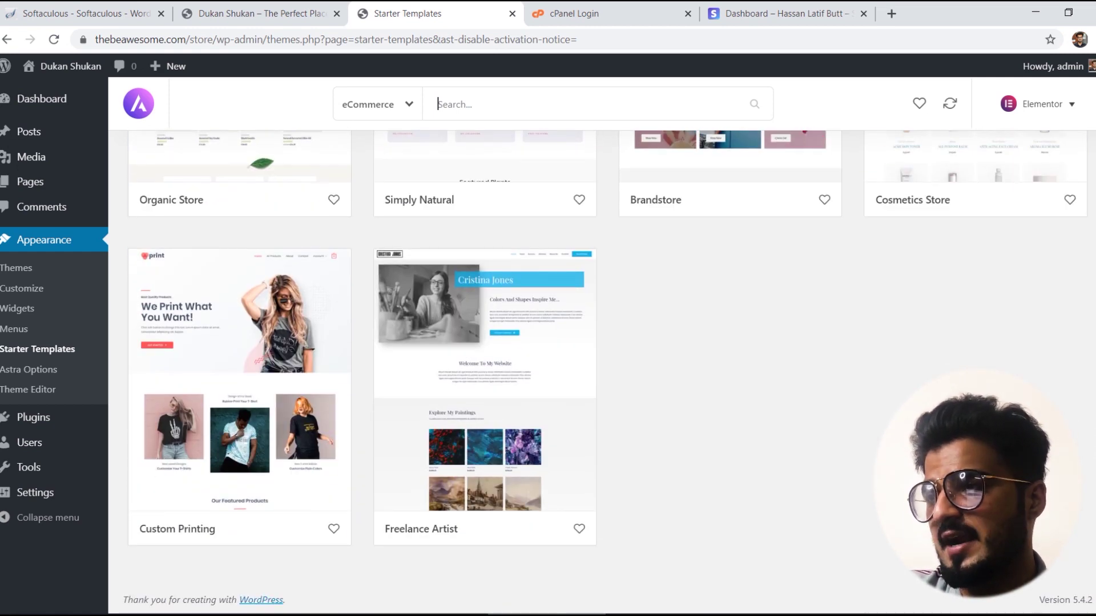
{"action": "scroll", "coordinate": [437, 104], "scroll_direction": "up", "scroll_amount": 4}
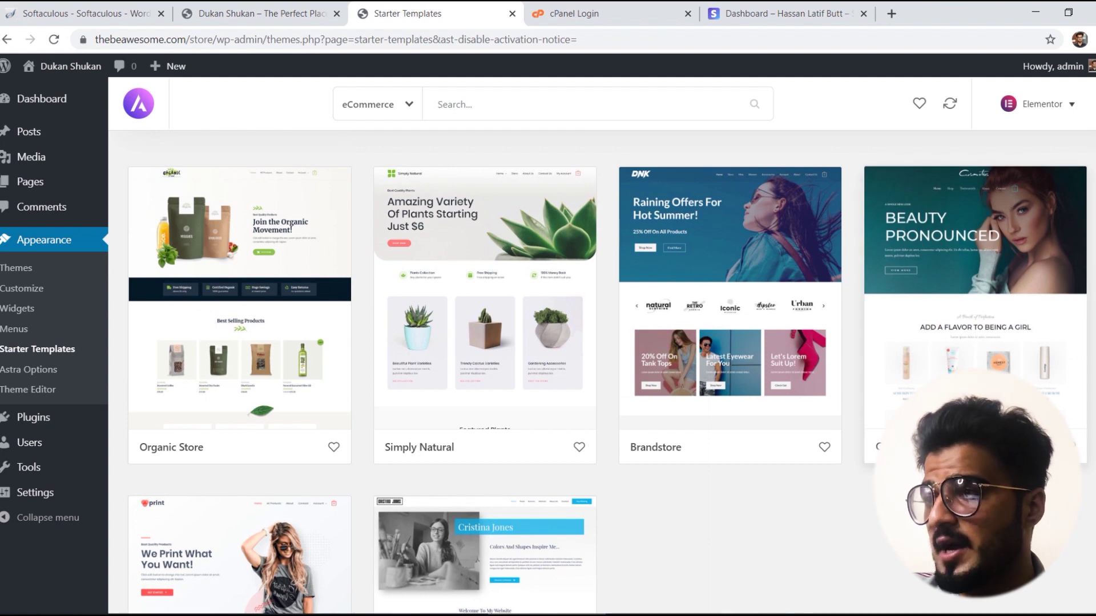
{"action": "left_click", "coordinate": [951, 344]}
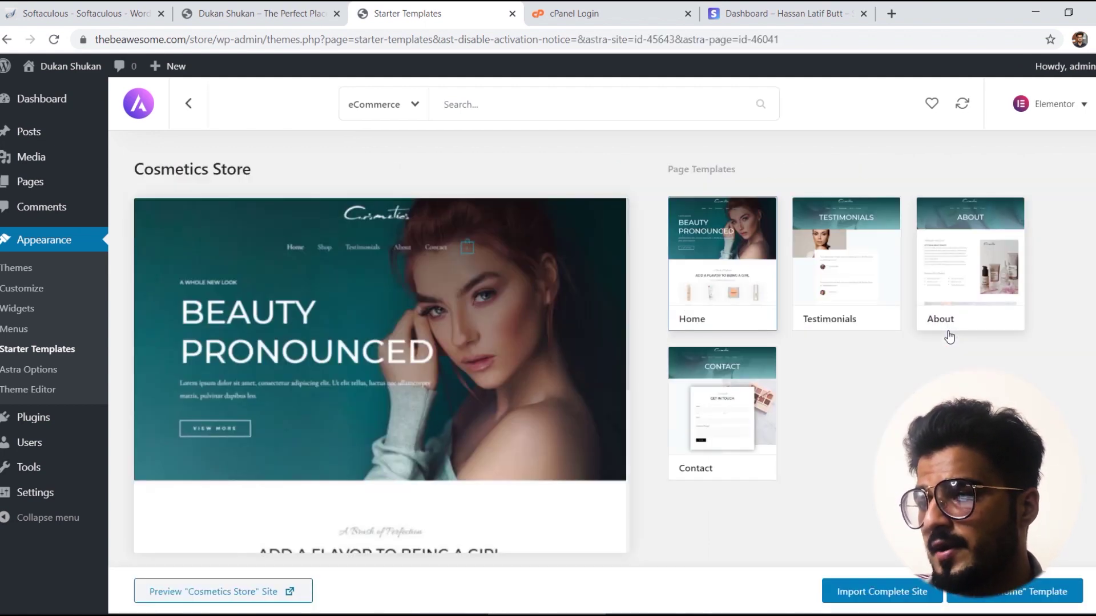
{"action": "left_click", "coordinate": [916, 595]}
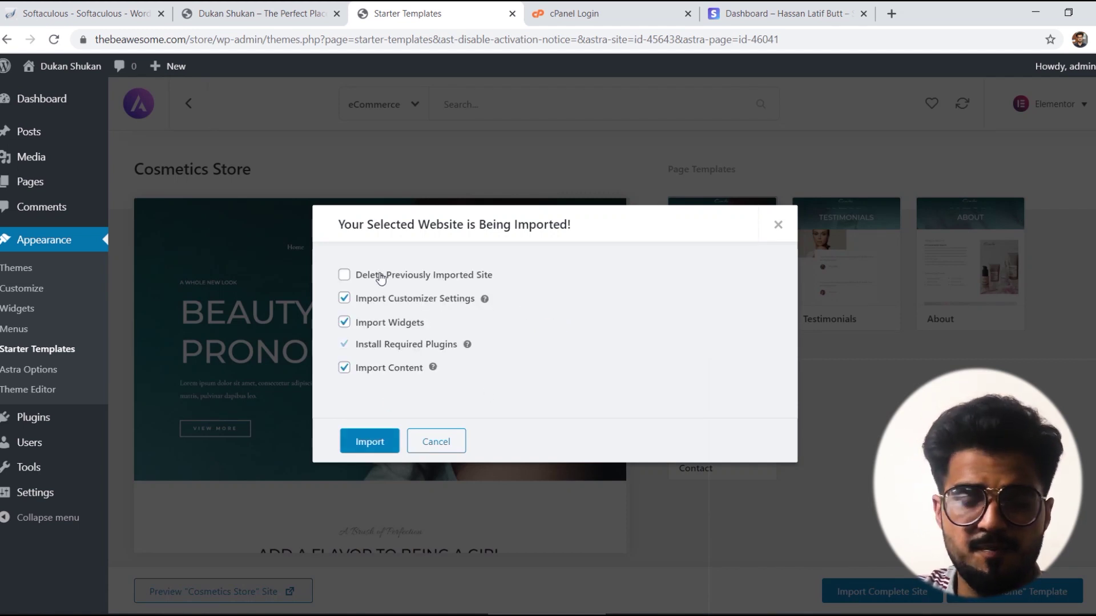
Step: Import the Cosmetics Store site with Delete Previously Imported Site ticked
{"action": "left_click", "coordinate": [381, 277]}
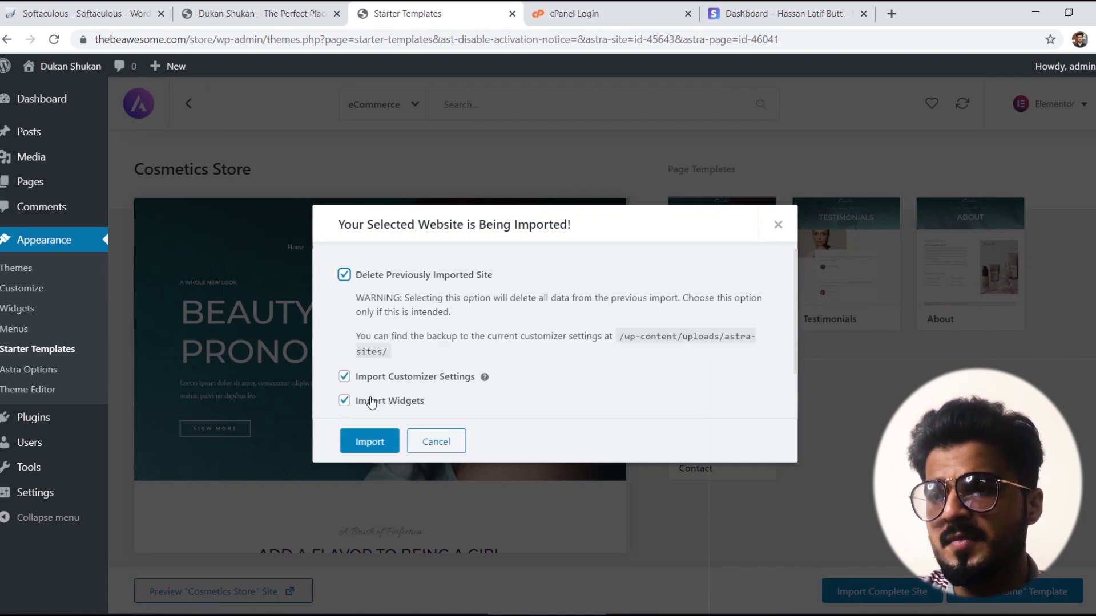
{"action": "left_click", "coordinate": [368, 442]}
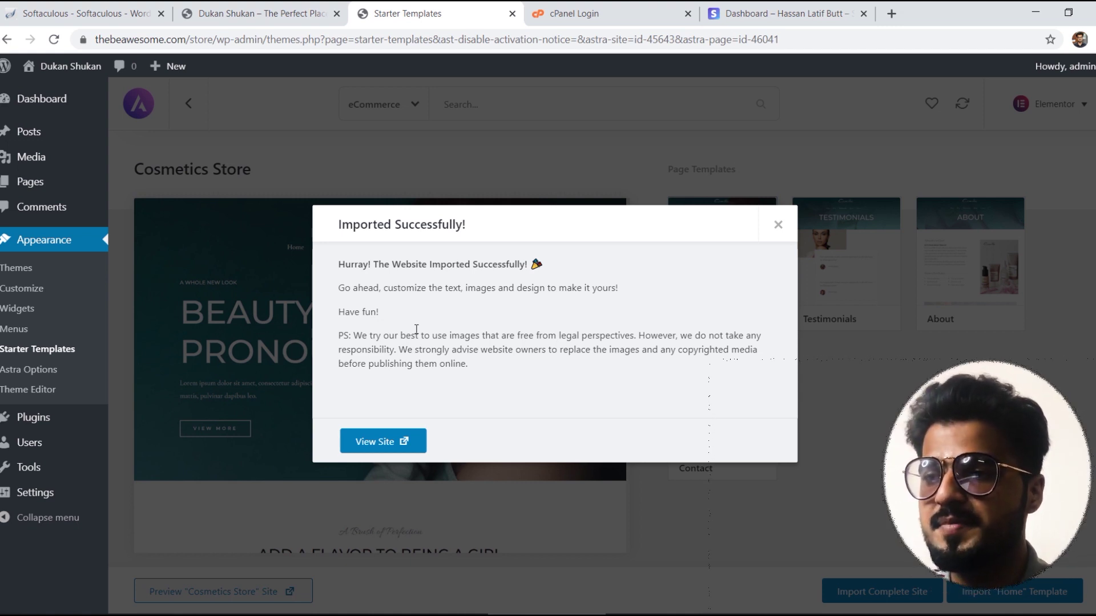
Step: Browse the imported Cosmetics storefront, then return to the Starter Templates confirmation tab
{"action": "left_click", "coordinate": [392, 452]}
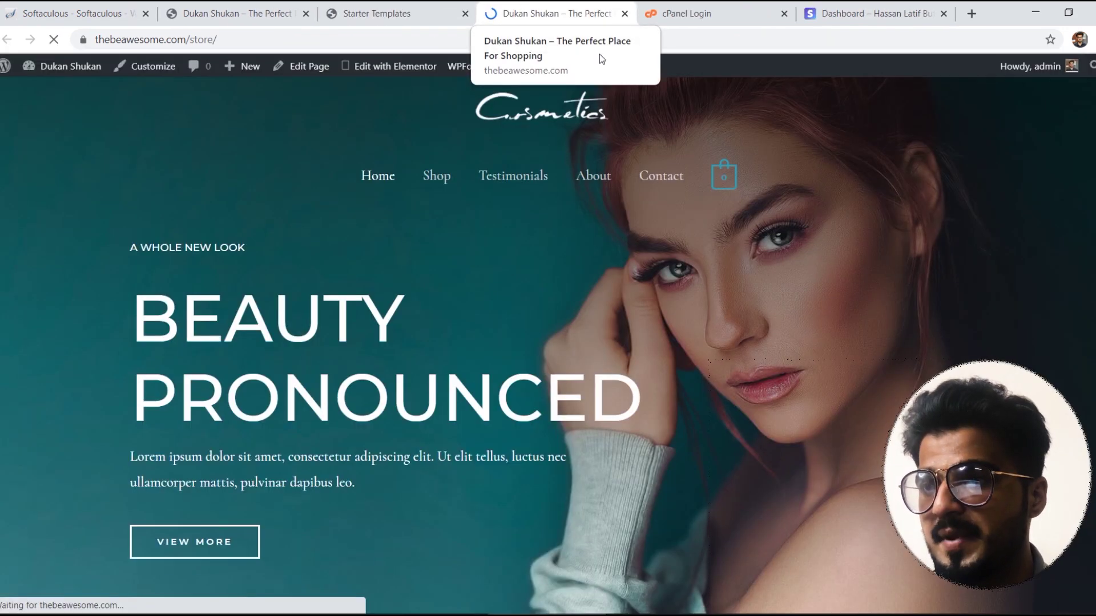
{"action": "scroll", "coordinate": [548, 342], "scroll_direction": "down", "scroll_amount": 15}
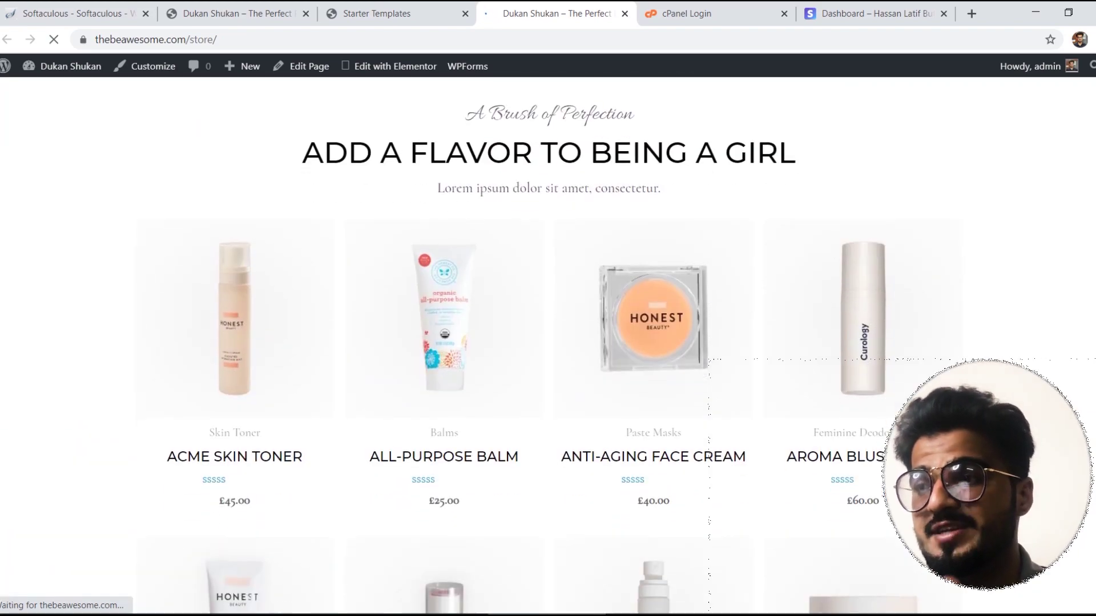
{"action": "scroll", "coordinate": [548, 343], "scroll_direction": "down", "scroll_amount": 8}
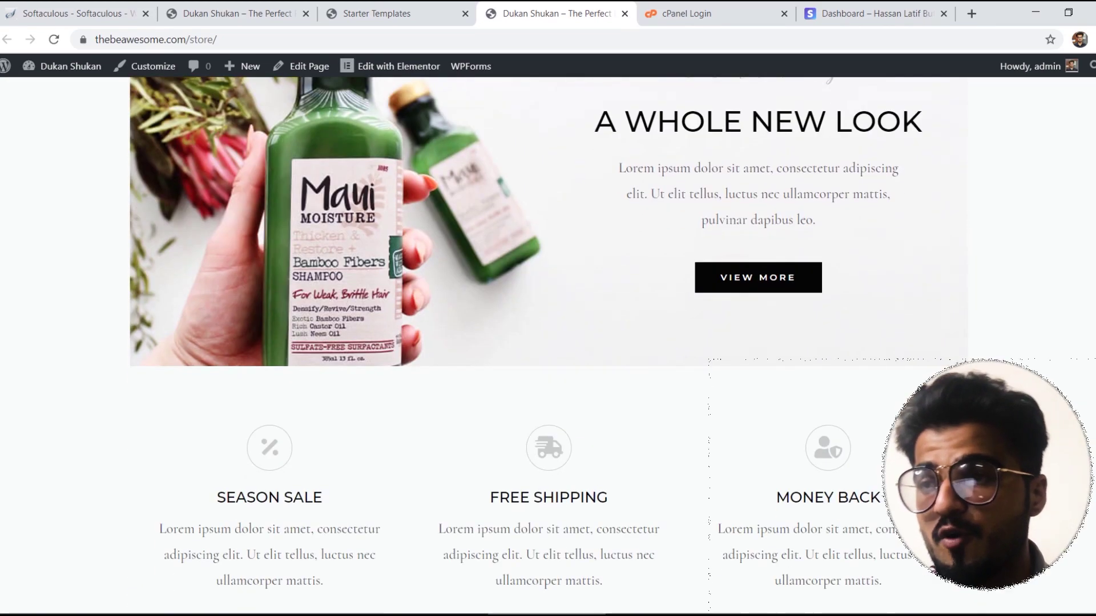
{"action": "scroll", "coordinate": [548, 342], "scroll_direction": "up", "scroll_amount": 8}
{"action": "scroll", "coordinate": [548, 342], "scroll_direction": "up", "scroll_amount": 15}
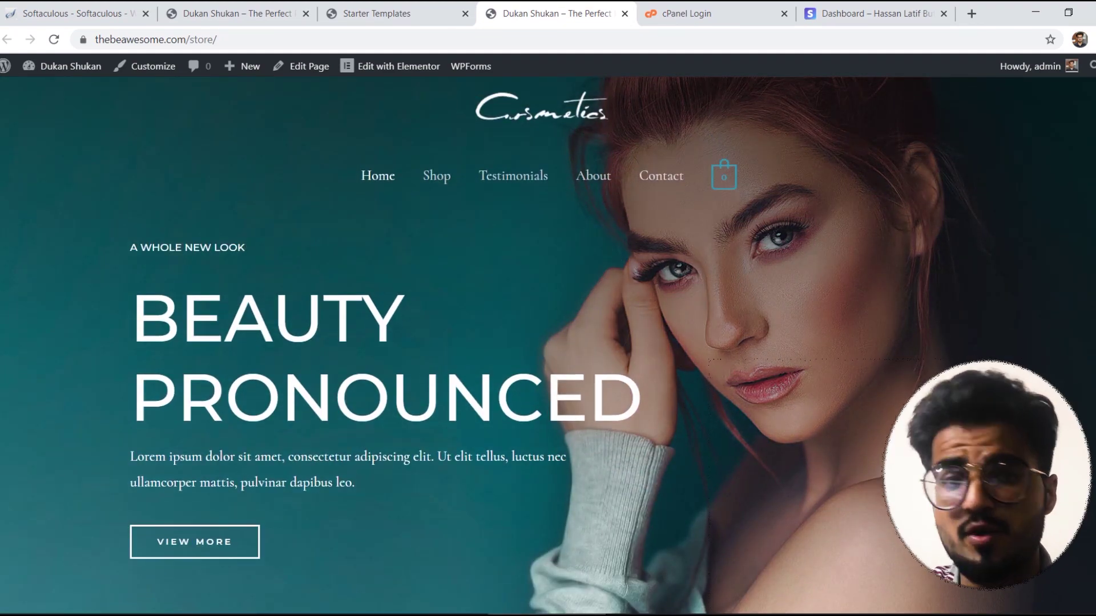
{"action": "scroll", "coordinate": [548, 343], "scroll_direction": "down", "scroll_amount": 3}
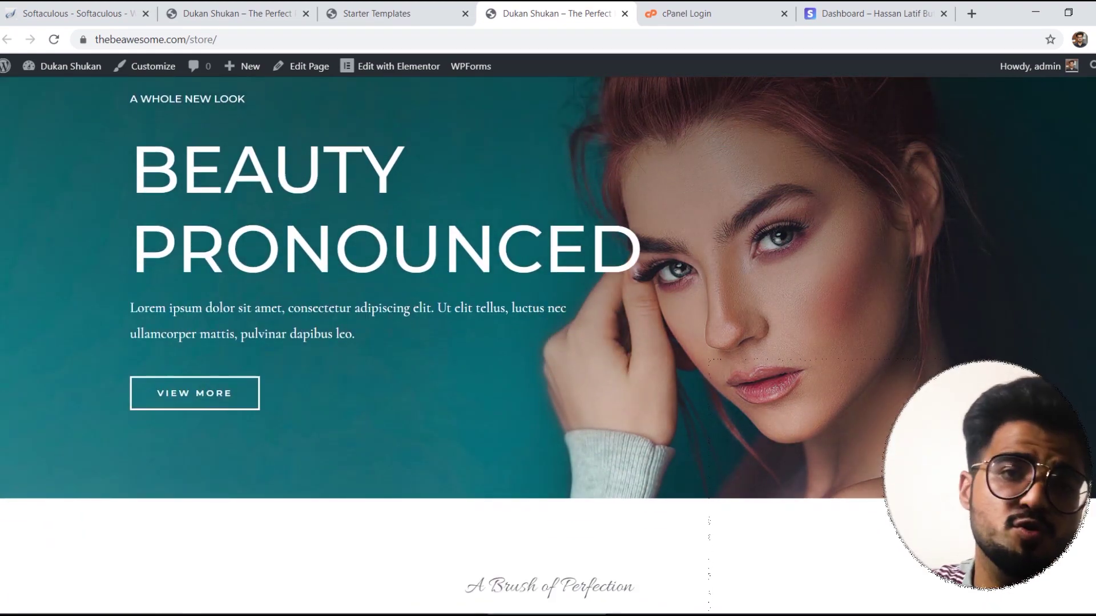
{"action": "scroll", "coordinate": [548, 343], "scroll_direction": "down", "scroll_amount": 1}
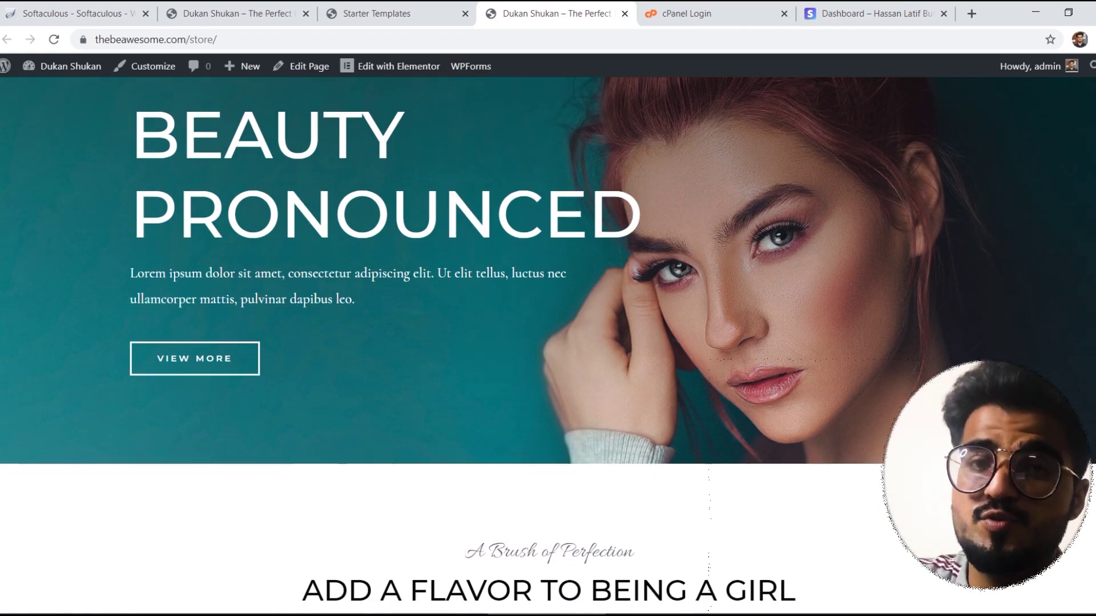
{"action": "scroll", "coordinate": [548, 343], "scroll_direction": "down", "scroll_amount": 1}
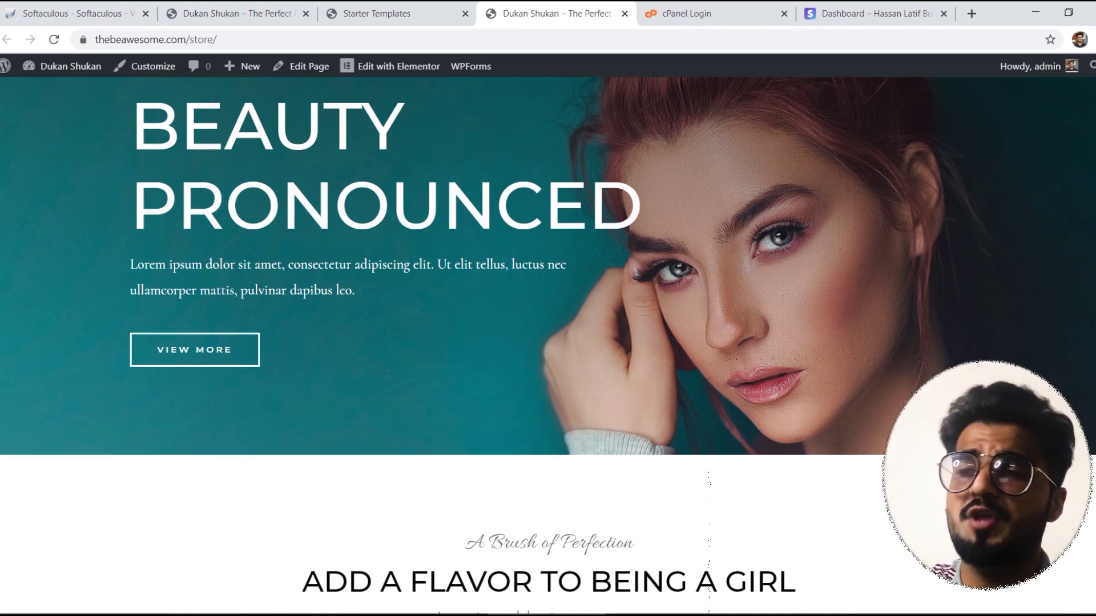
{"action": "scroll", "coordinate": [548, 342], "scroll_direction": "down", "scroll_amount": 6}
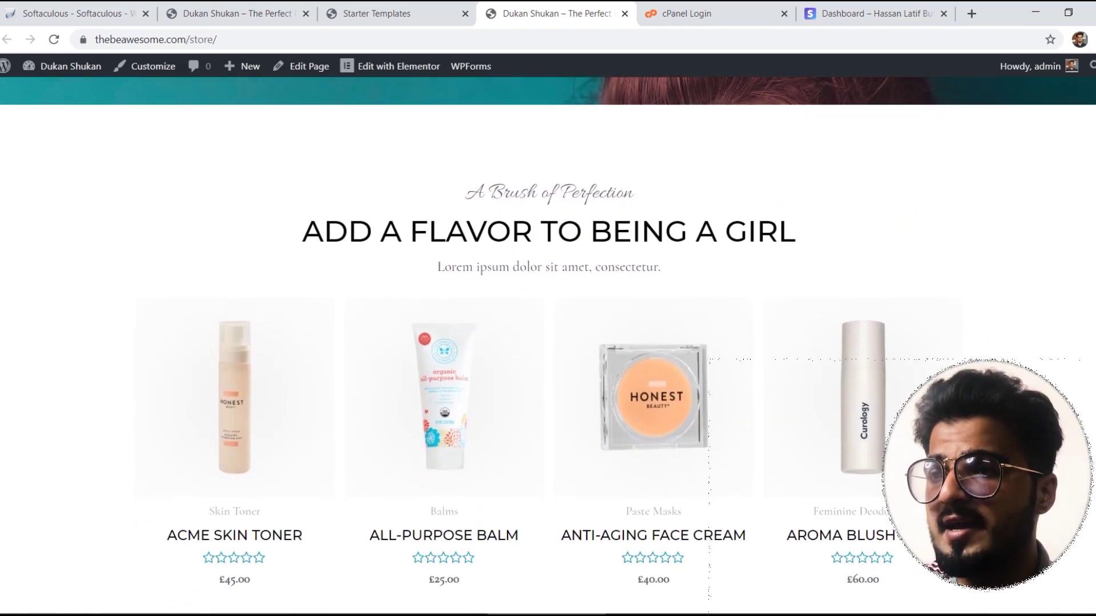
{"action": "scroll", "coordinate": [548, 342], "scroll_direction": "down", "scroll_amount": 7}
{"action": "scroll", "coordinate": [547, 343], "scroll_direction": "up", "scroll_amount": 15}
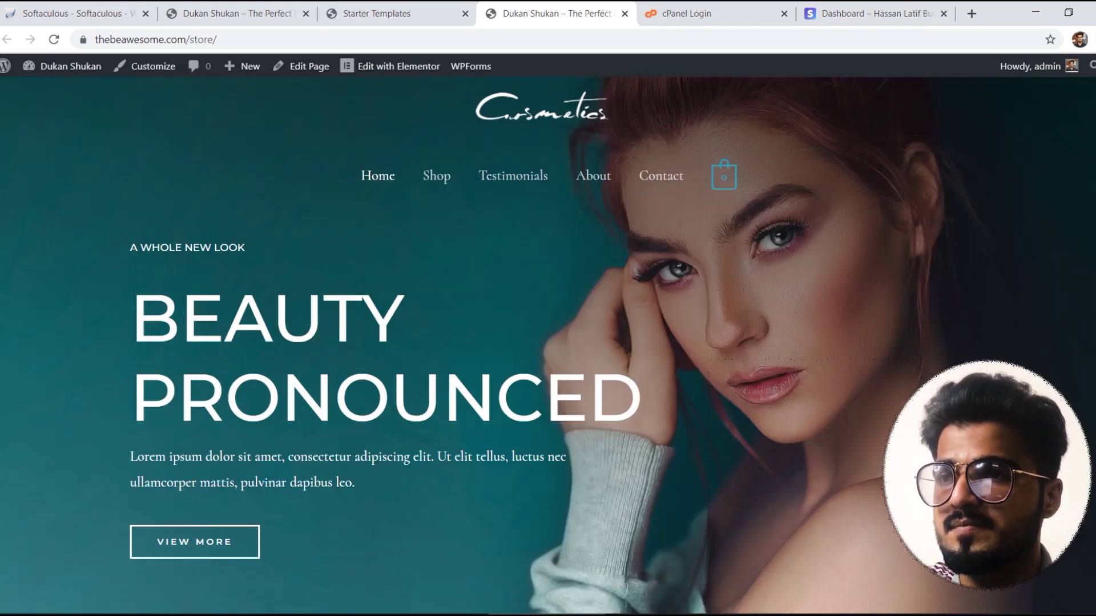
{"action": "left_click", "coordinate": [239, 13]}
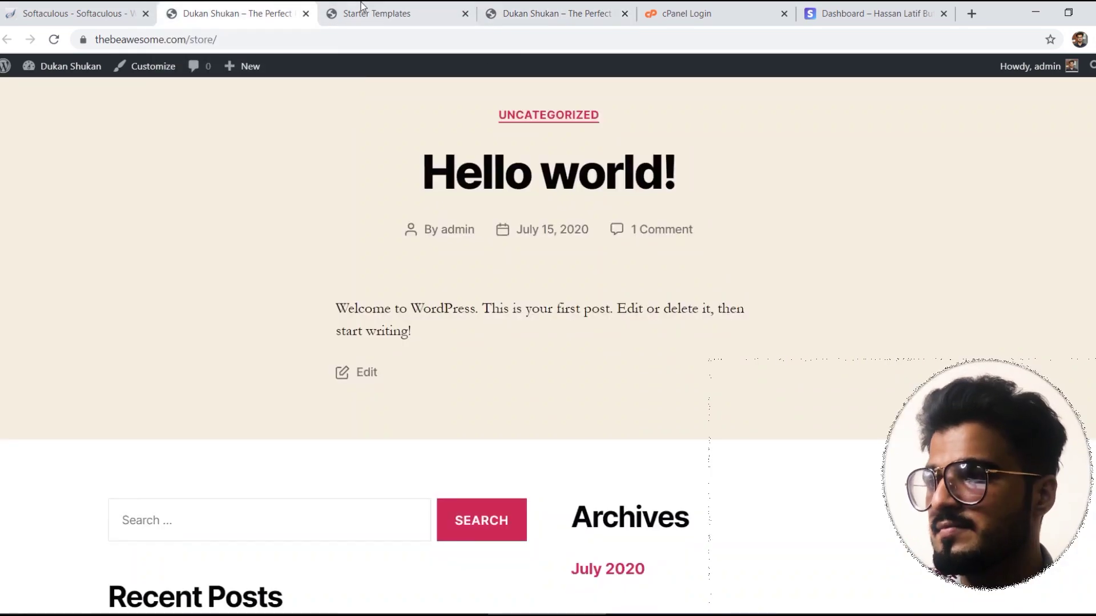
{"action": "left_click", "coordinate": [374, 13]}
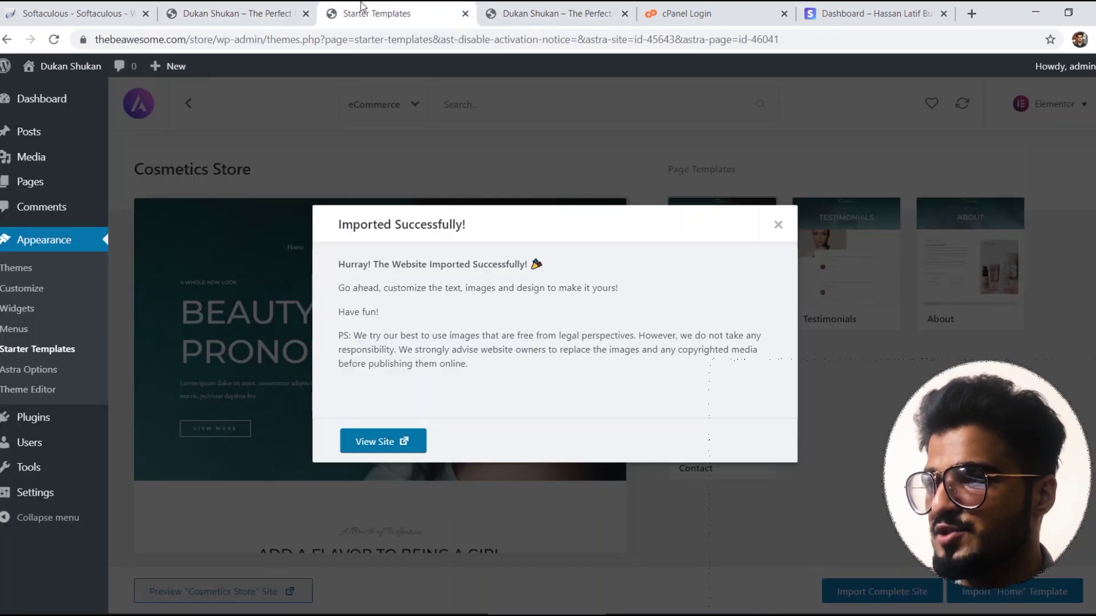
Step: Close the Imported Successfully dialog and reload the Appearance > Themes page
{"action": "left_click", "coordinate": [779, 227]}
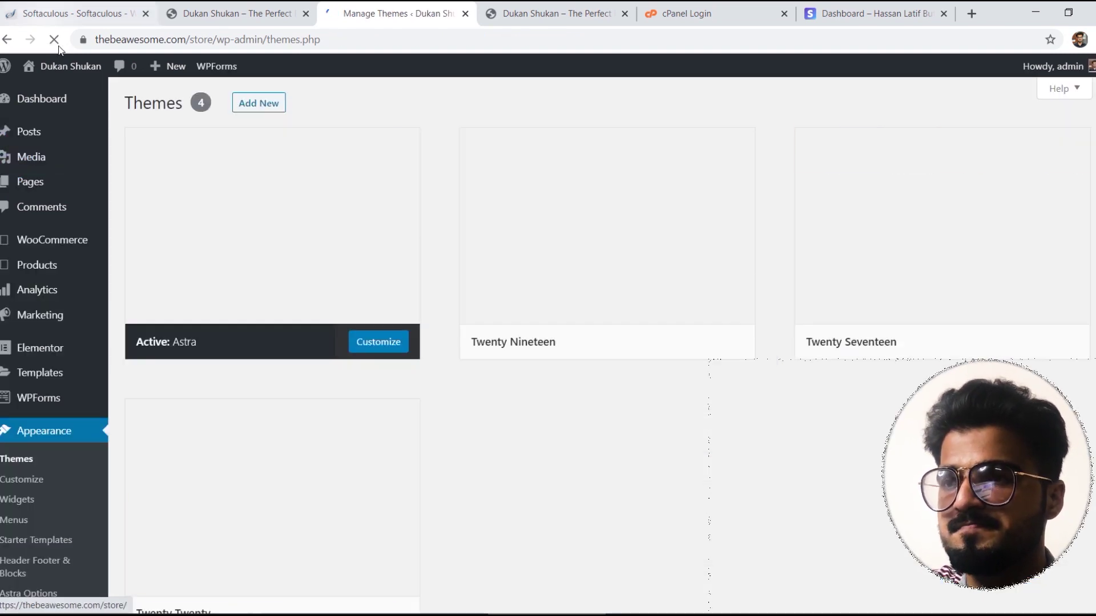
{"action": "left_click", "coordinate": [214, 42]}
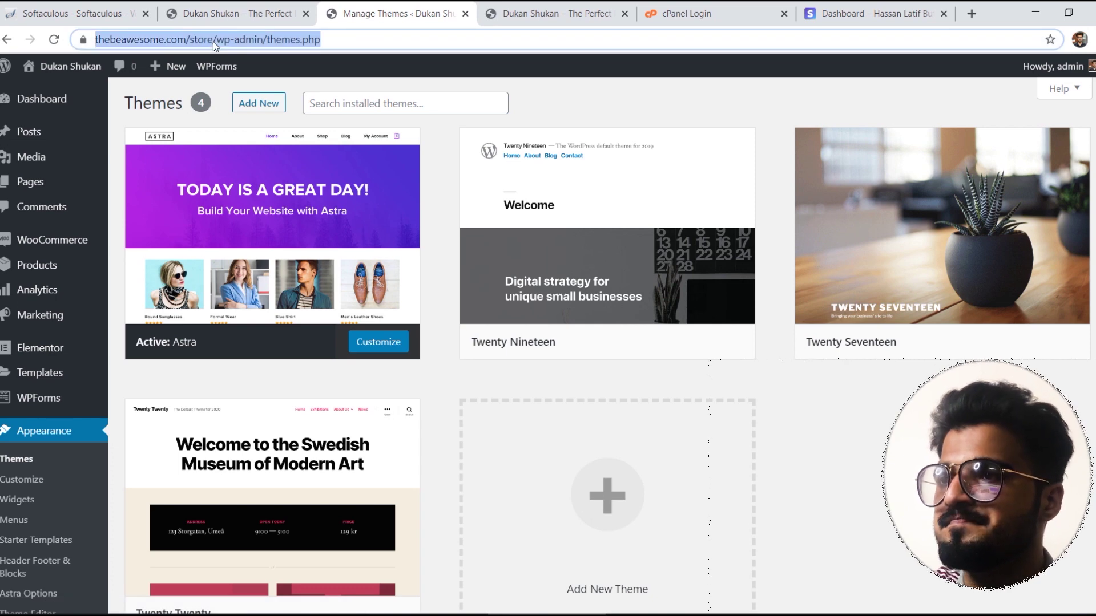
{"action": "key", "text": "Return"}
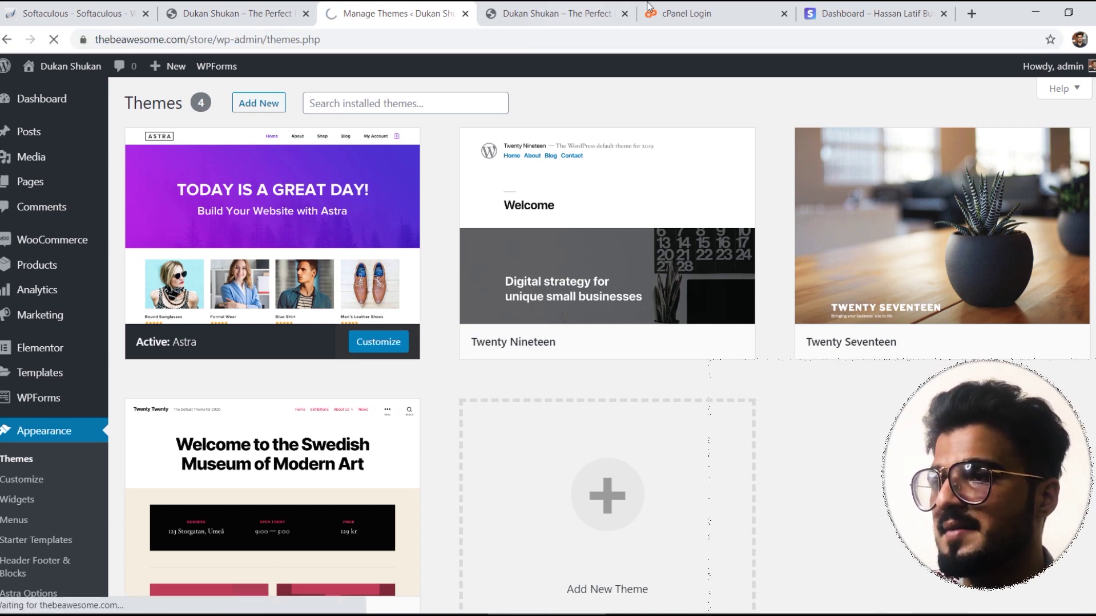
Step: Go to the store homepage and open its Shop page listing the 8 cosmetics products
{"action": "left_click", "coordinate": [541, 7]}
{"action": "mouse_move", "coordinate": [725, 178]}
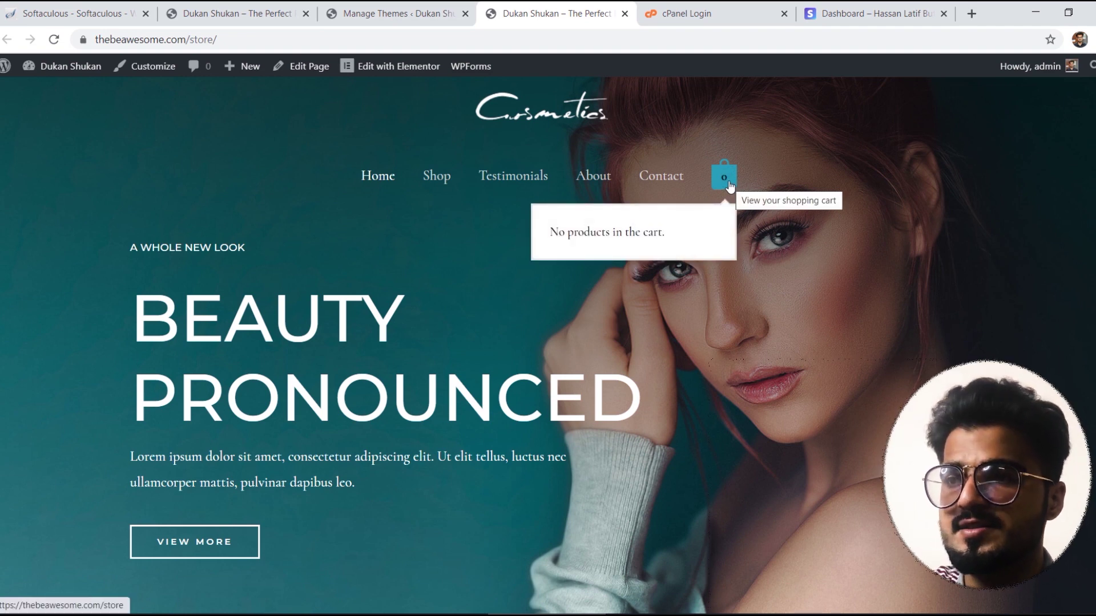
{"action": "left_click", "coordinate": [435, 177]}
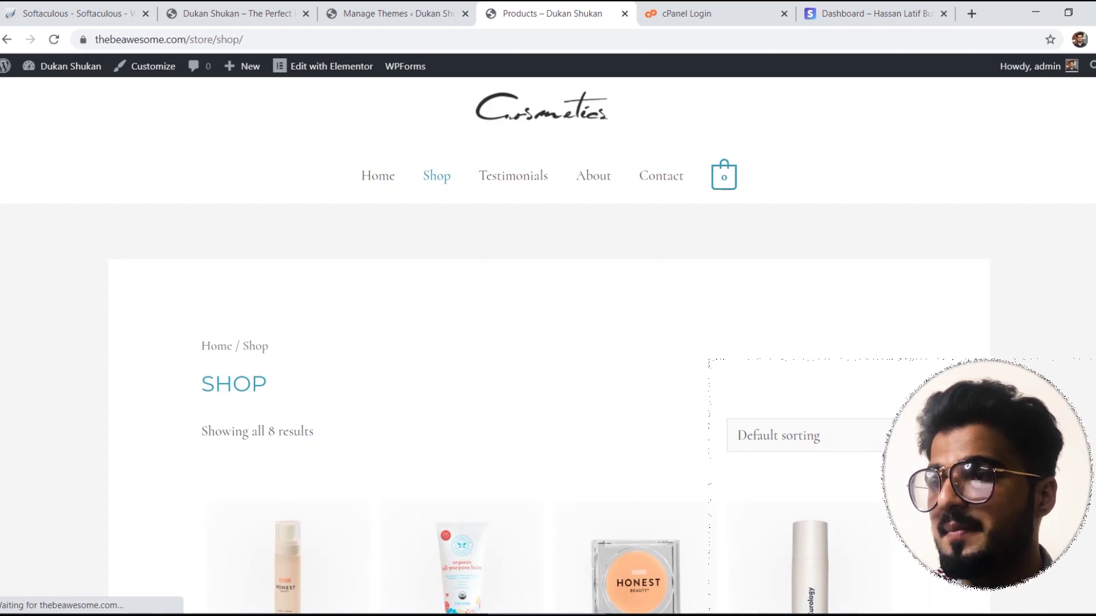
Step: Scroll through the Shop page's cosmetics products and check the sorting options without changing them
{"action": "scroll", "coordinate": [548, 343], "scroll_direction": "down", "scroll_amount": 7}
{"action": "scroll", "coordinate": [548, 342], "scroll_direction": "up", "scroll_amount": 3}
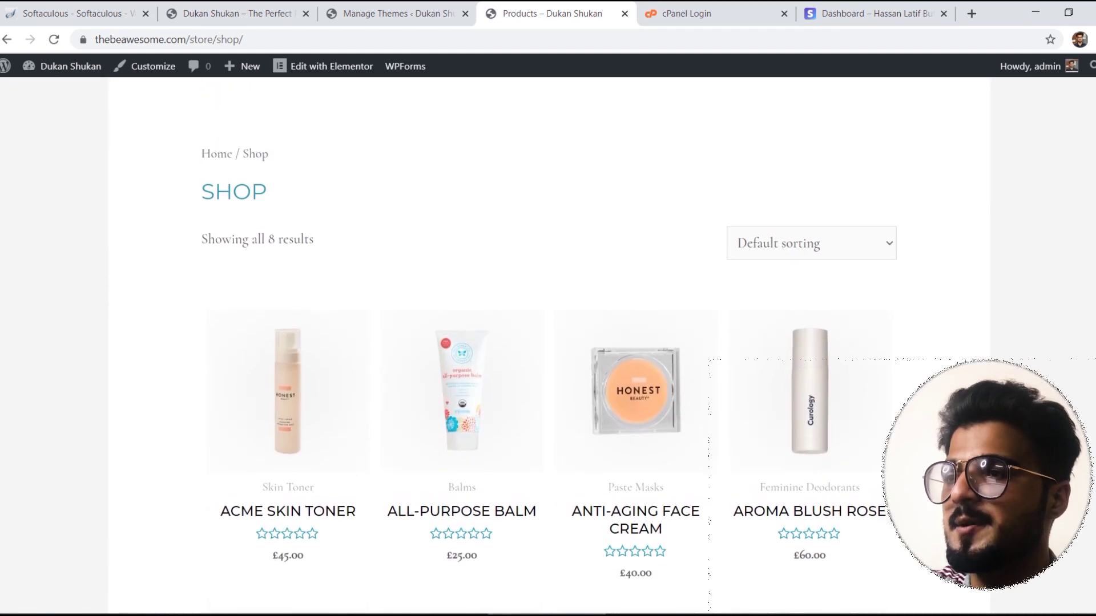
{"action": "scroll", "coordinate": [882, 207], "scroll_direction": "up", "scroll_amount": 1}
{"action": "left_click", "coordinate": [866, 261]}
{"action": "left_click", "coordinate": [865, 261]}
{"action": "scroll", "coordinate": [865, 261], "scroll_direction": "down", "scroll_amount": 7}
{"action": "scroll", "coordinate": [548, 343], "scroll_direction": "down", "scroll_amount": 5}
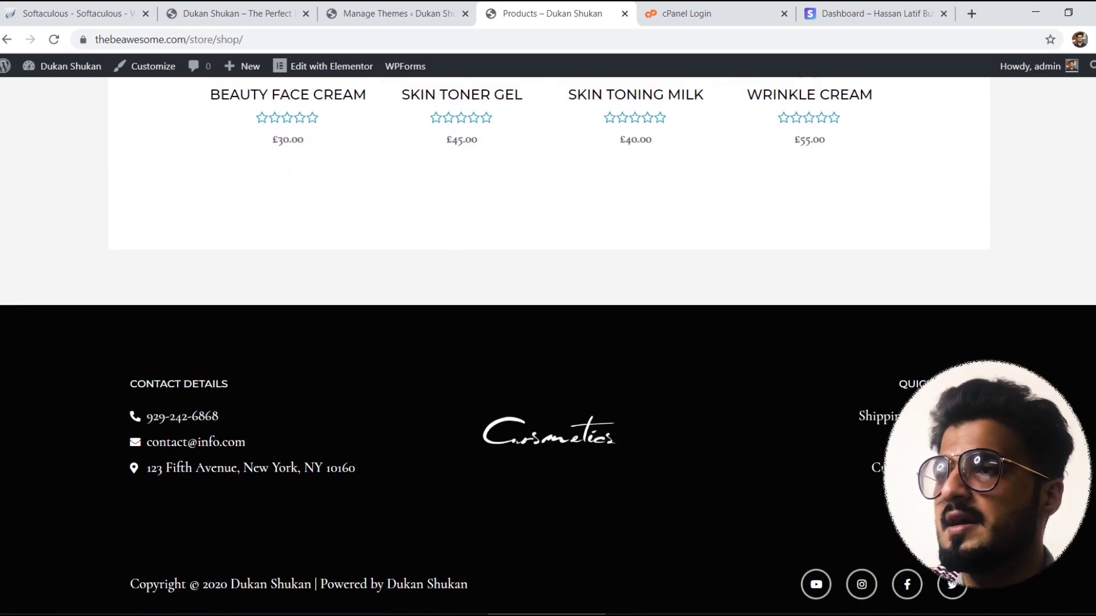
{"action": "scroll", "coordinate": [547, 342], "scroll_direction": "up", "scroll_amount": 13}
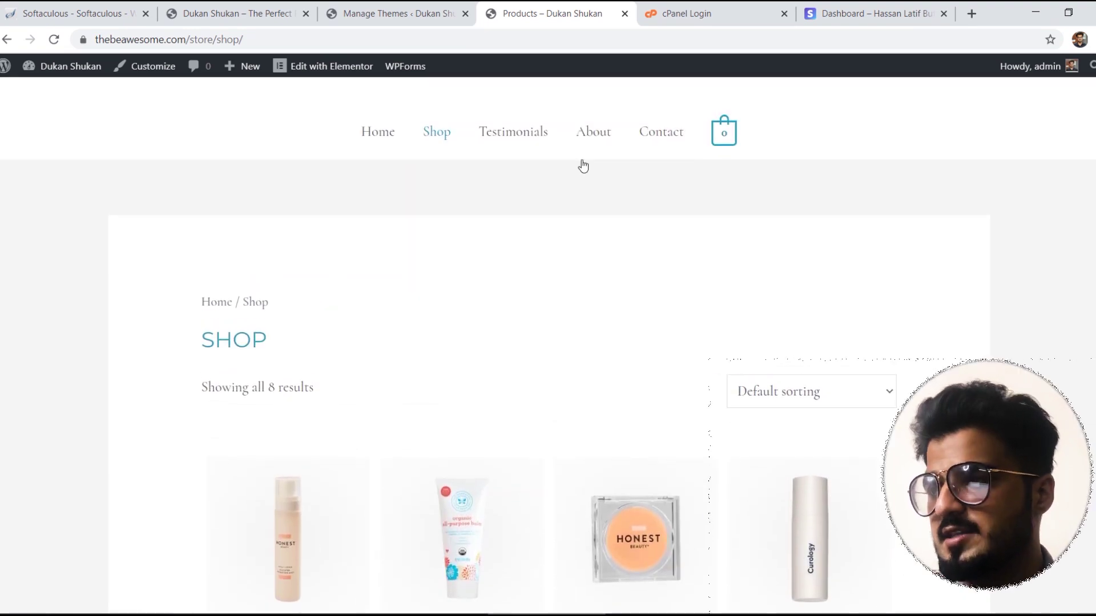
Step: Browse the store homepage sections, then return to the admin Themes page
{"action": "left_click", "coordinate": [379, 152]}
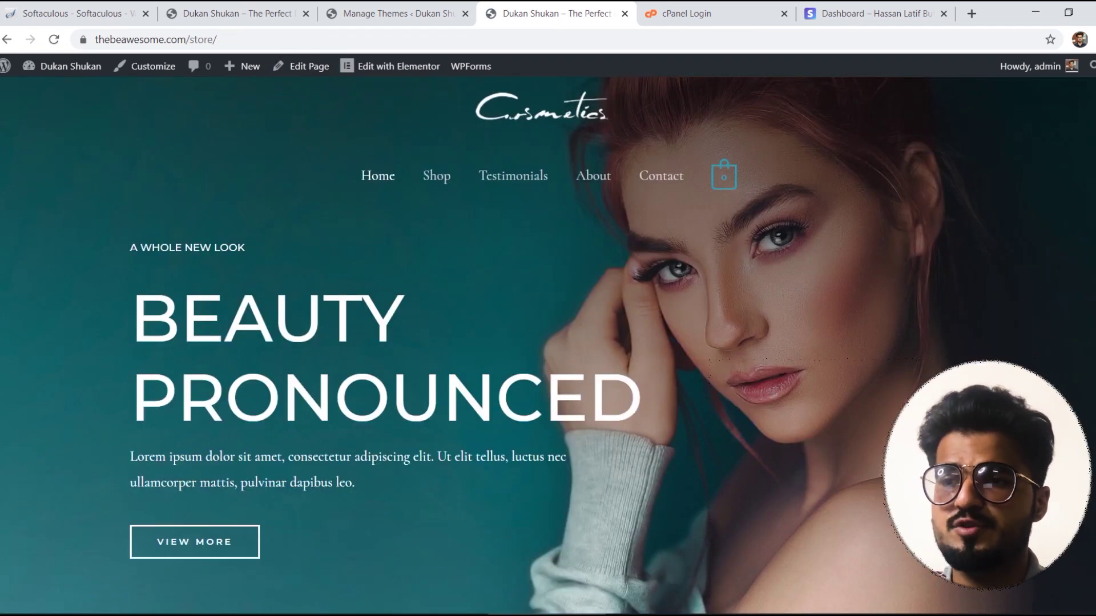
{"action": "scroll", "coordinate": [548, 342], "scroll_direction": "down", "scroll_amount": 18}
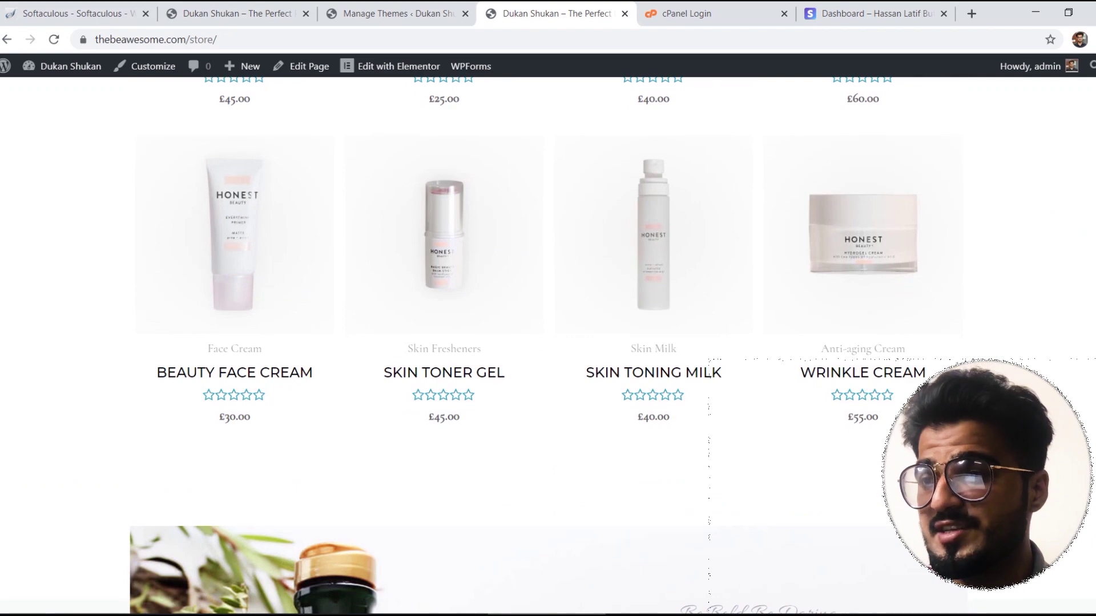
{"action": "scroll", "coordinate": [548, 343], "scroll_direction": "down", "scroll_amount": 20}
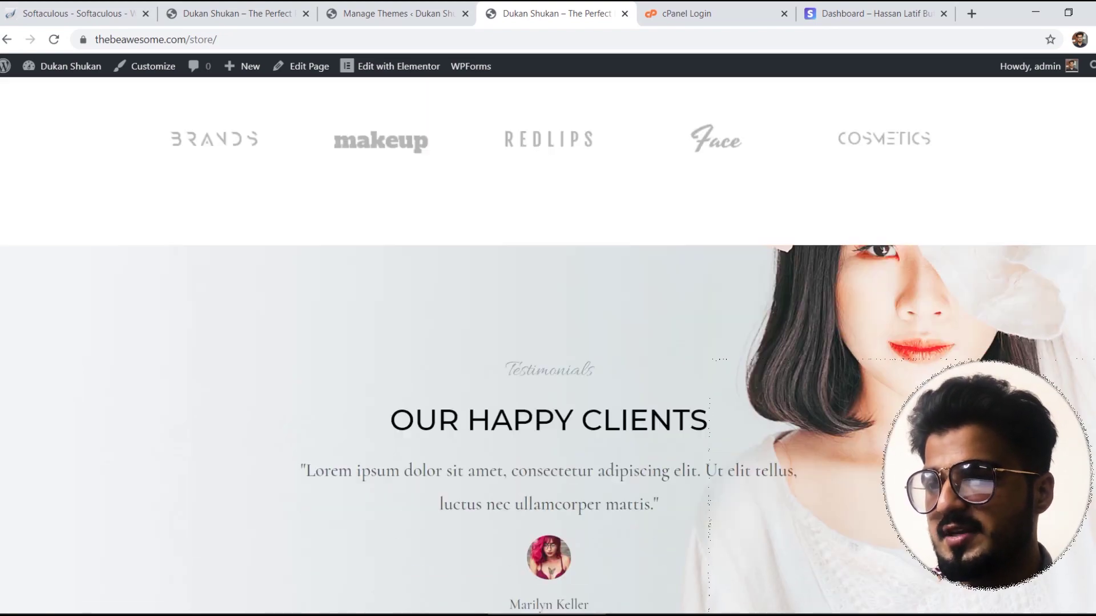
{"action": "scroll", "coordinate": [548, 342], "scroll_direction": "down", "scroll_amount": 5}
{"action": "scroll", "coordinate": [548, 343], "scroll_direction": "up", "scroll_amount": 6}
{"action": "scroll", "coordinate": [547, 343], "scroll_direction": "down", "scroll_amount": 10}
{"action": "scroll", "coordinate": [548, 343], "scroll_direction": "up", "scroll_amount": 6}
{"action": "scroll", "coordinate": [548, 342], "scroll_direction": "up", "scroll_amount": 20}
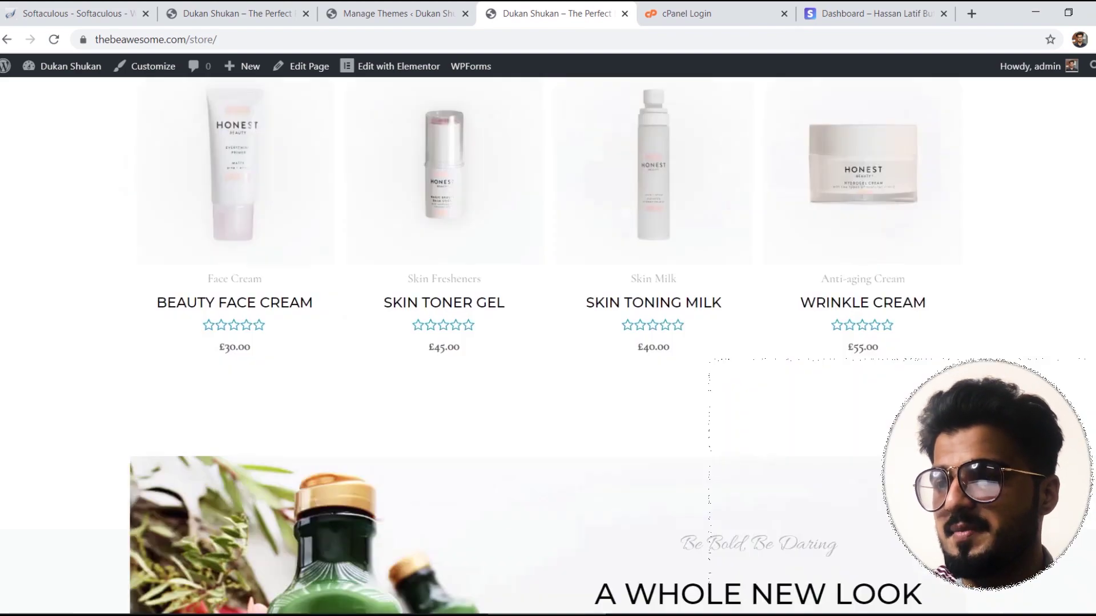
{"action": "scroll", "coordinate": [548, 343], "scroll_direction": "up", "scroll_amount": 5}
{"action": "scroll", "coordinate": [548, 343], "scroll_direction": "down", "scroll_amount": 9}
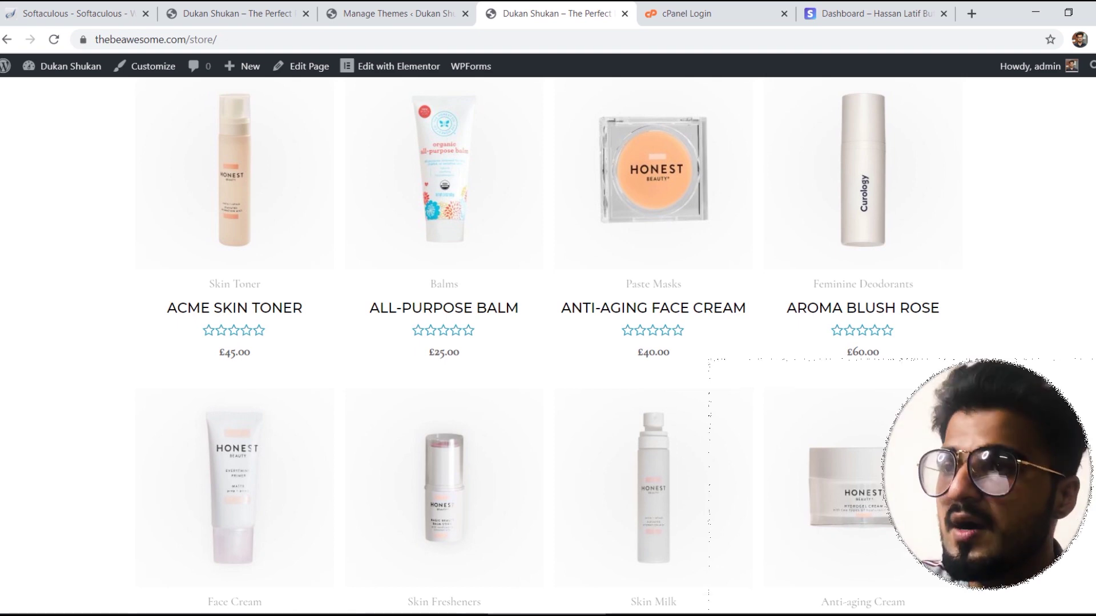
{"action": "left_click", "coordinate": [366, 12]}
{"action": "left_click", "coordinate": [568, 9]}
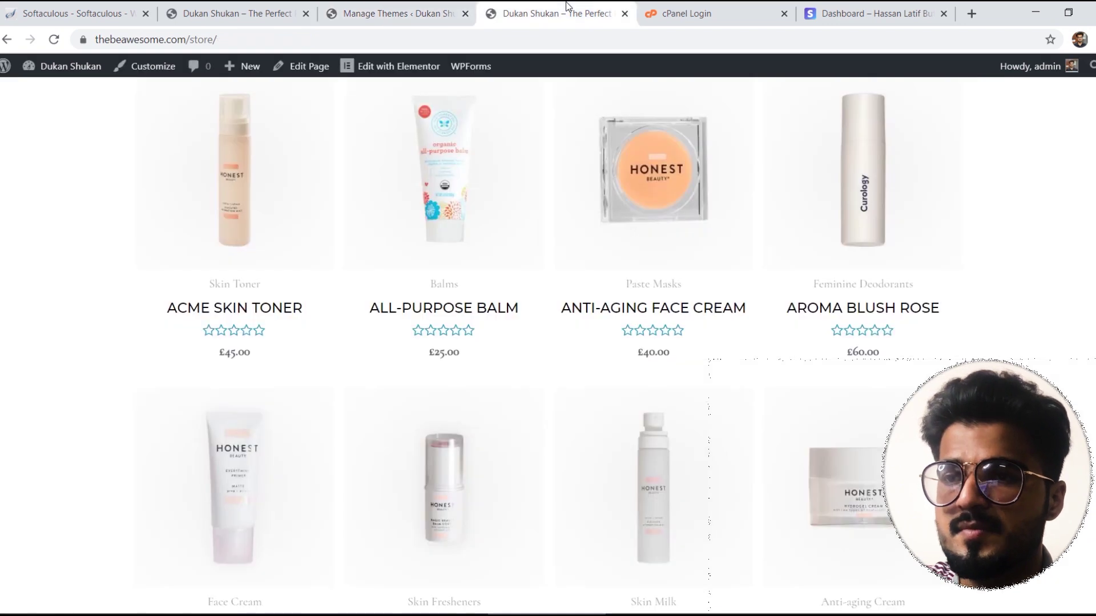
{"action": "left_click", "coordinate": [401, 7]}
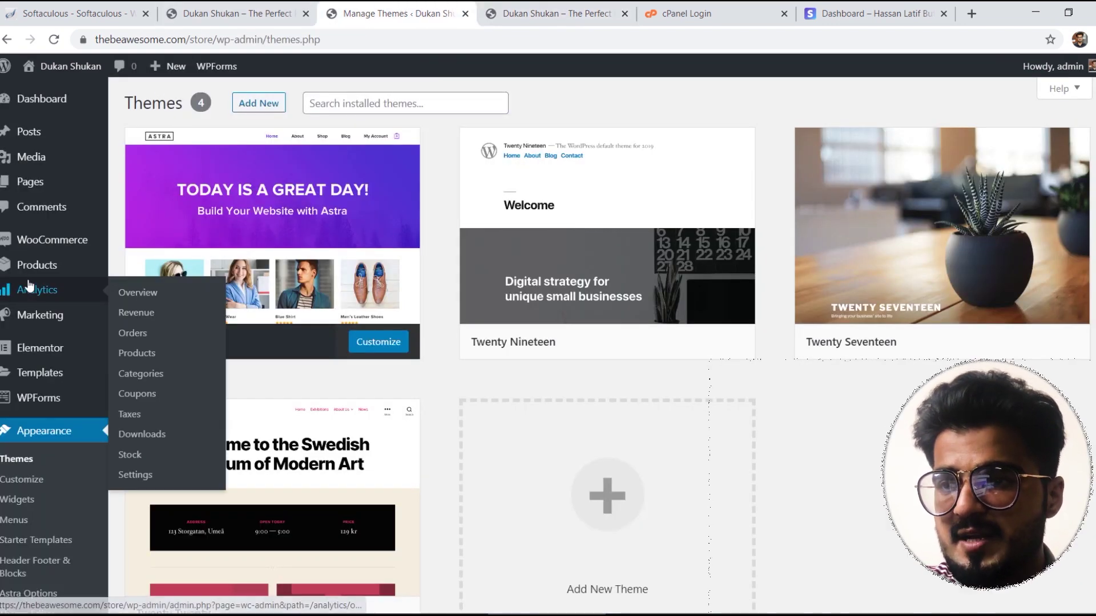
Step: Go to Products > Categories, which lists 9 categories such as Anti-aging Cream and Face Cream
{"action": "mouse_move", "coordinate": [37, 266]}
{"action": "left_click", "coordinate": [155, 307]}
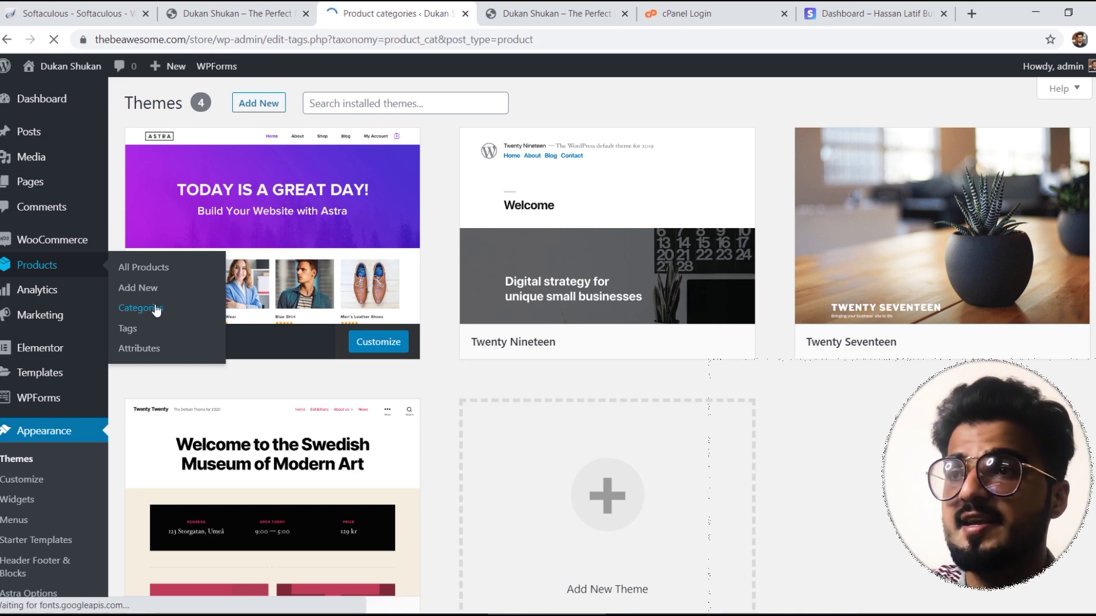
{"action": "left_click", "coordinate": [526, 13]}
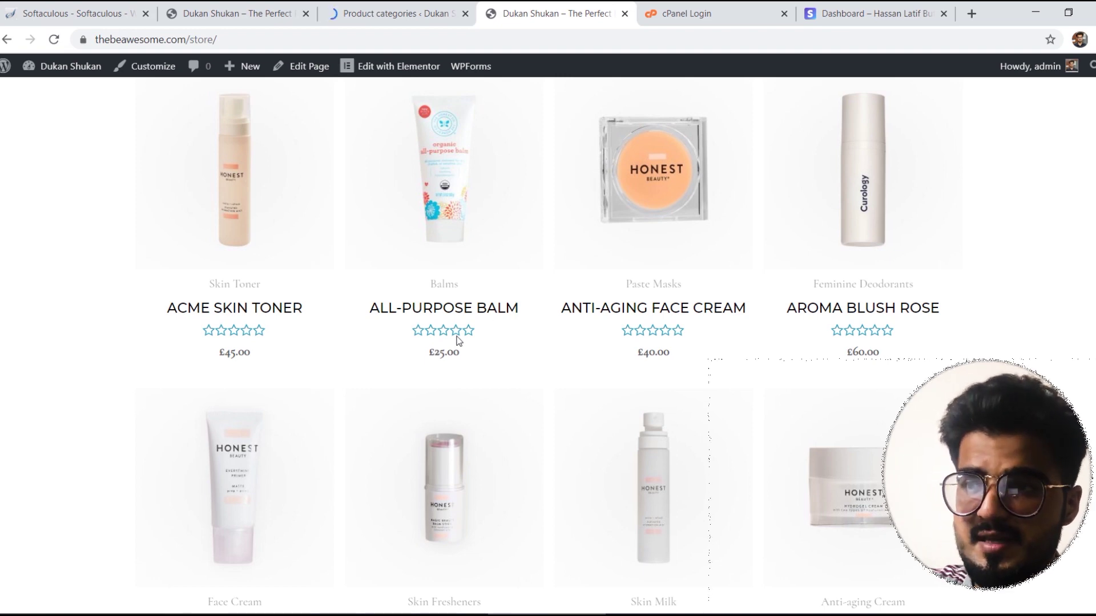
{"action": "left_click", "coordinate": [399, 13]}
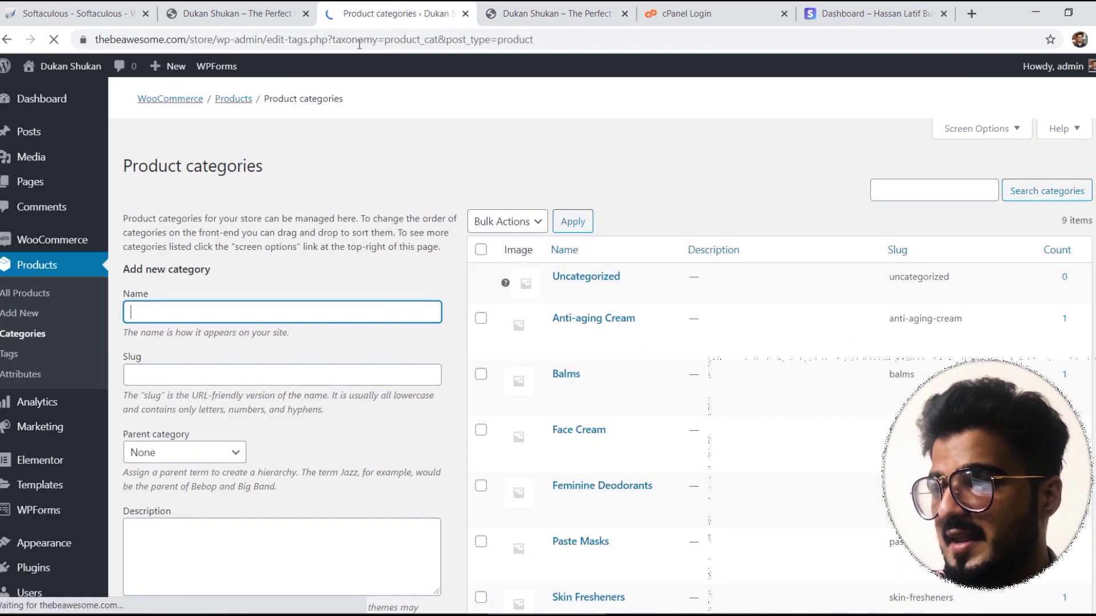
{"action": "scroll", "coordinate": [638, 218], "scroll_direction": "down", "scroll_amount": 5}
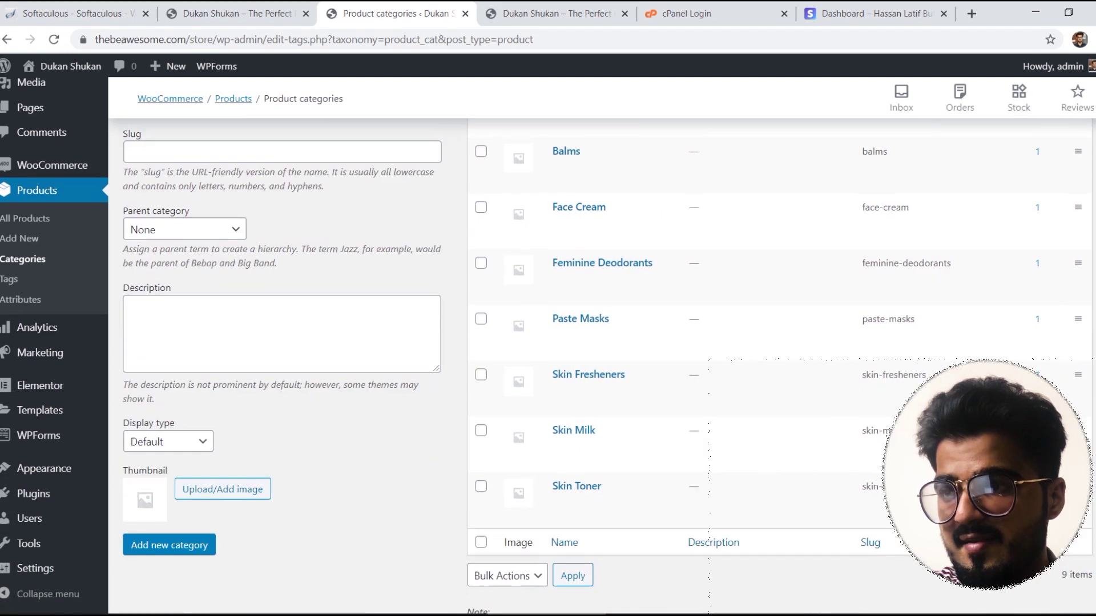
{"action": "scroll", "coordinate": [548, 342], "scroll_direction": "up", "scroll_amount": 2}
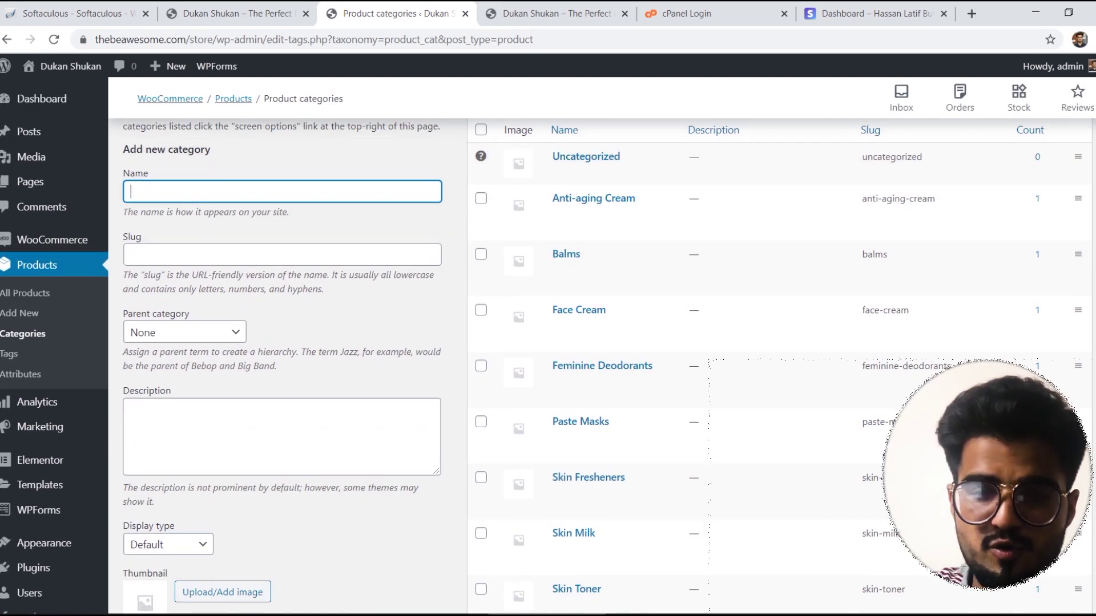
{"action": "scroll", "coordinate": [606, 367], "scroll_direction": "up", "scroll_amount": 2}
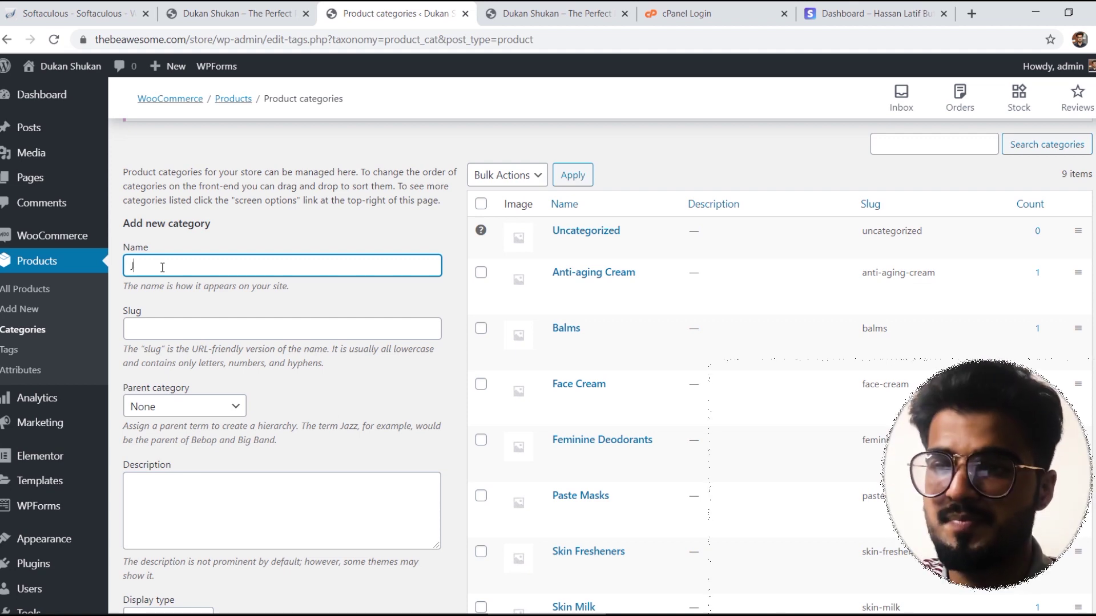
Step: Add the Jeans category with slug 'jeans', then a Shirts category
{"action": "type", "text": "eans"}
{"action": "left_click", "coordinate": [157, 332]}
{"action": "type", "text": "jeans"}
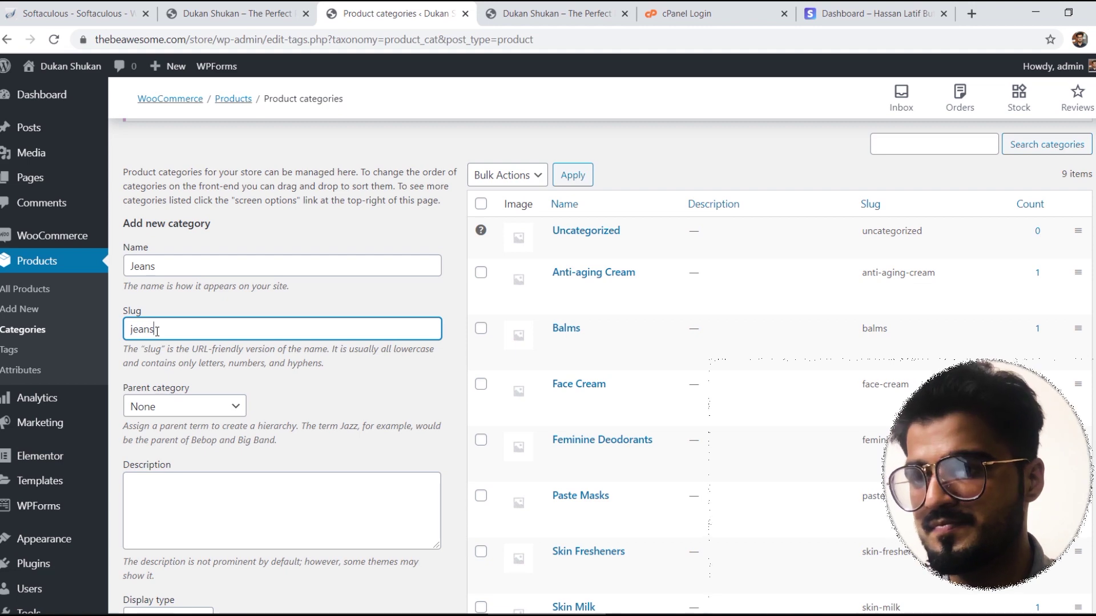
{"action": "scroll", "coordinate": [214, 460], "scroll_direction": "down", "scroll_amount": 4}
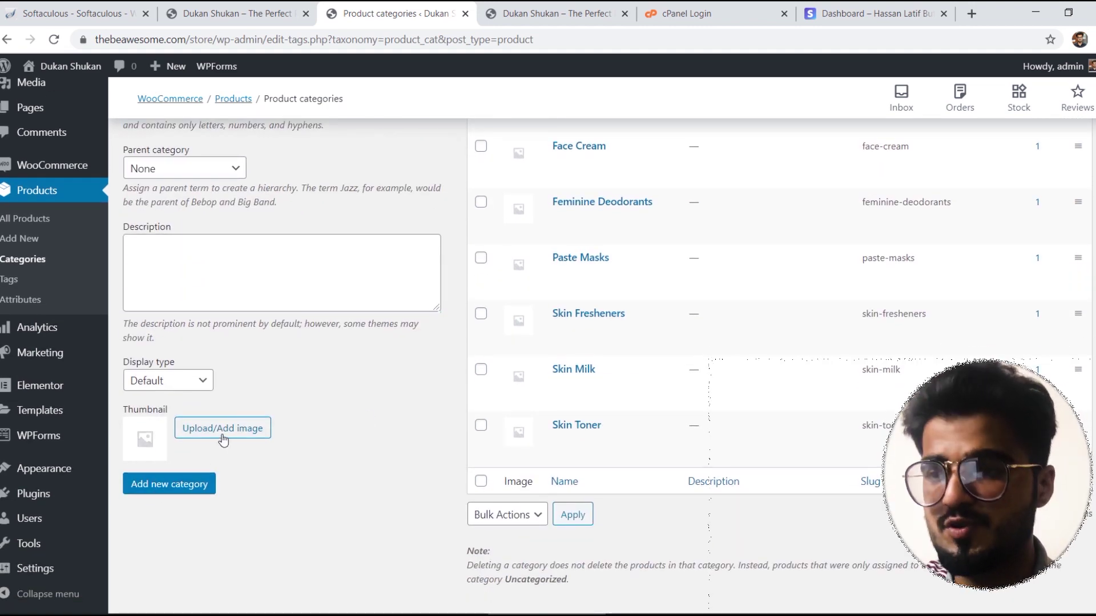
{"action": "left_click", "coordinate": [174, 485]}
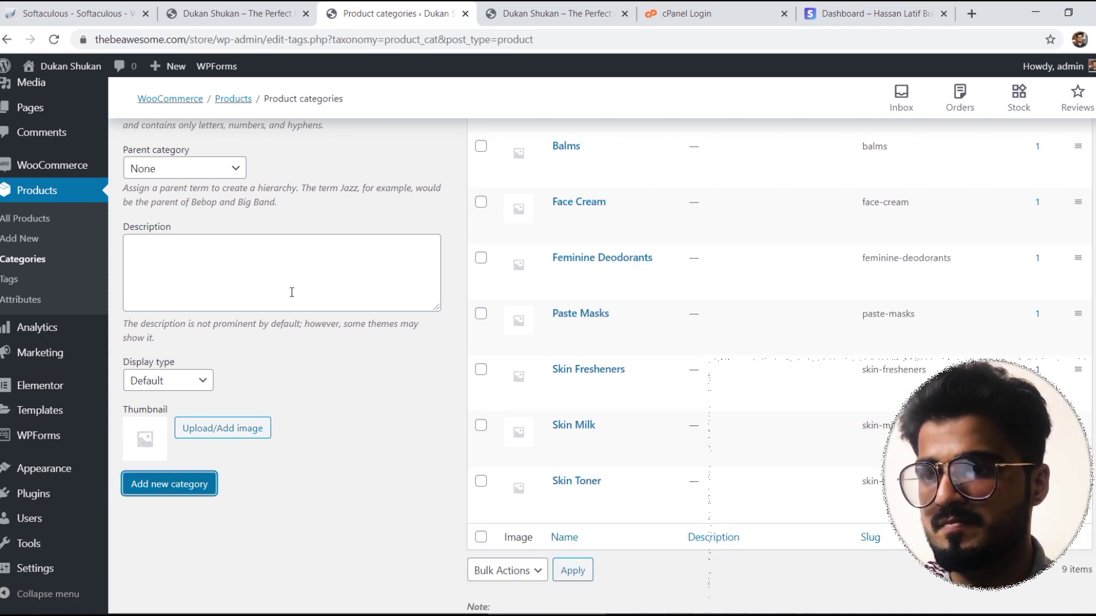
{"action": "scroll", "coordinate": [548, 342], "scroll_direction": "up", "scroll_amount": 4}
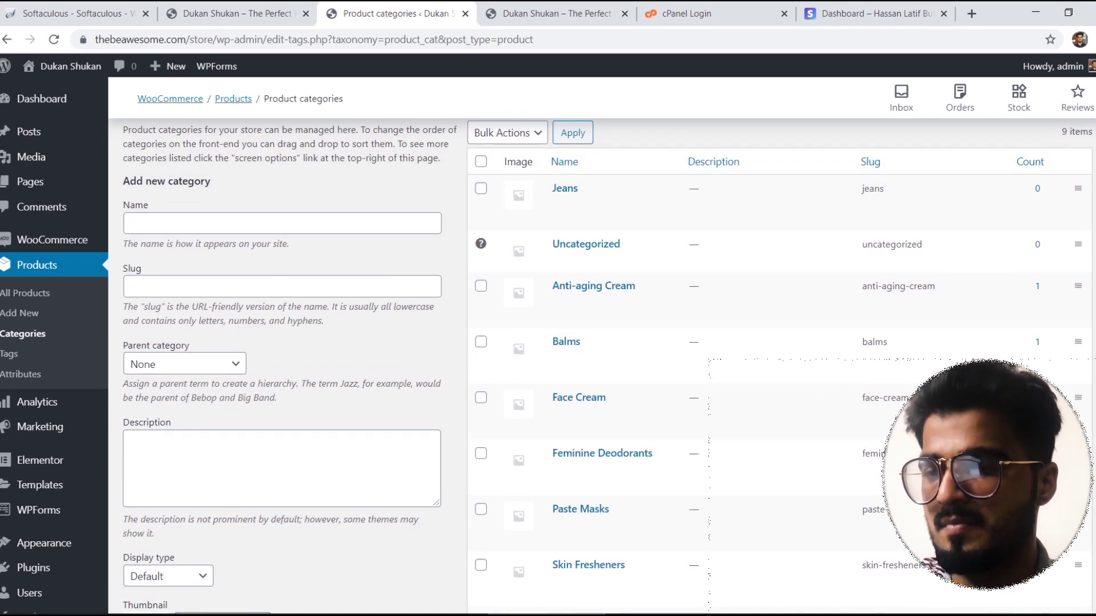
{"action": "left_click", "coordinate": [179, 223]}
{"action": "type", "text": "Tsh"}
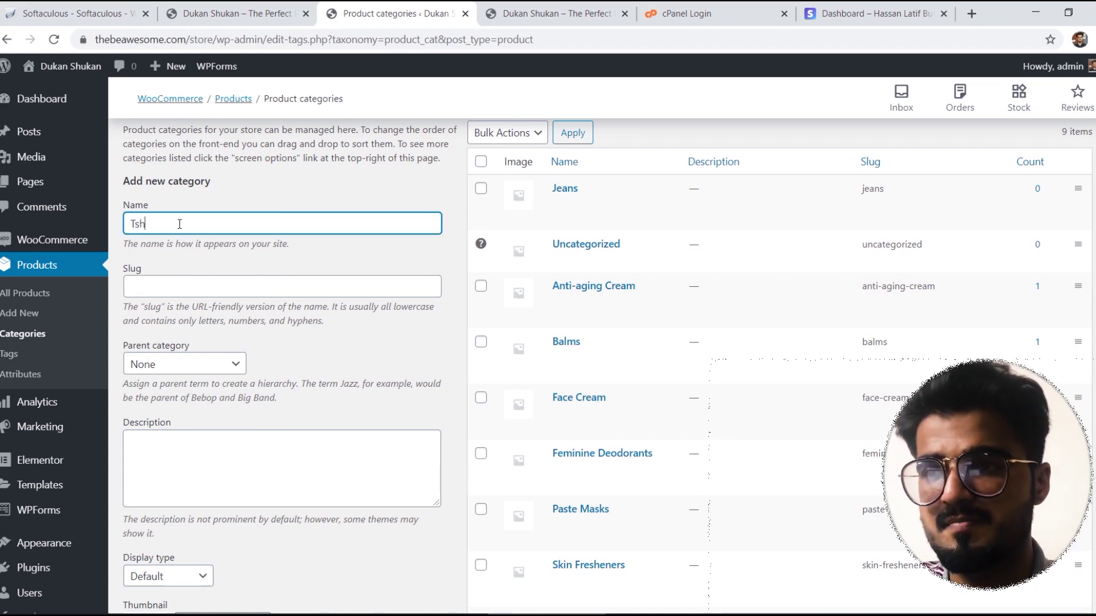
{"action": "type", "text": "irts"}
{"action": "key", "text": "BackSpace"}
{"action": "key", "text": "BackSpace"}
{"action": "key", "text": "BackSpace"}
{"action": "key", "text": "BackSpace"}
{"action": "key", "text": "BackSpace"}
{"action": "key", "text": "BackSpace"}
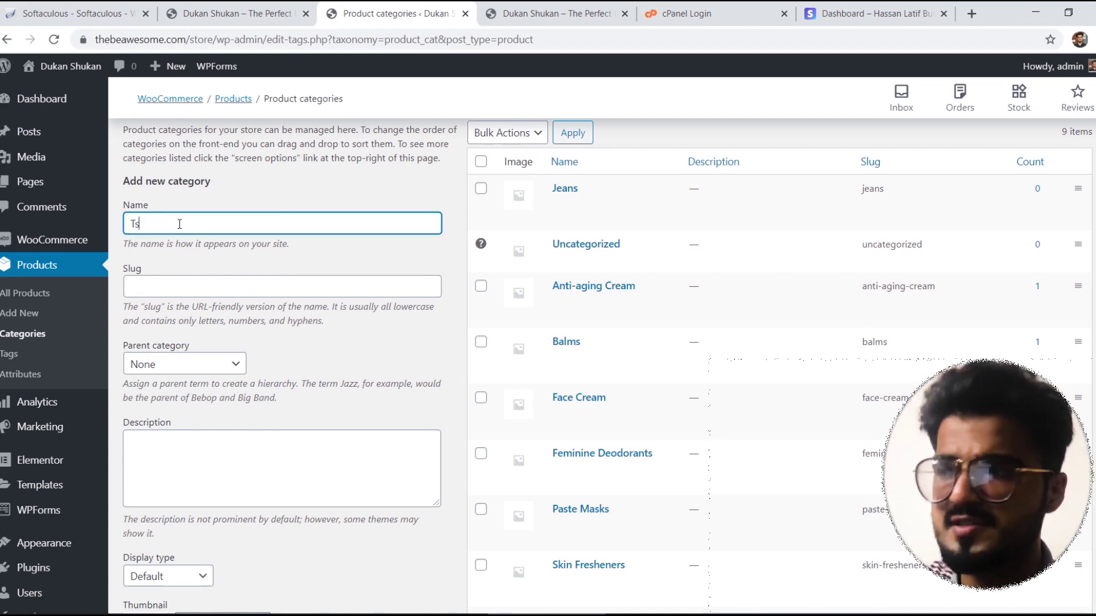
{"action": "type", "text": "Shirt"}
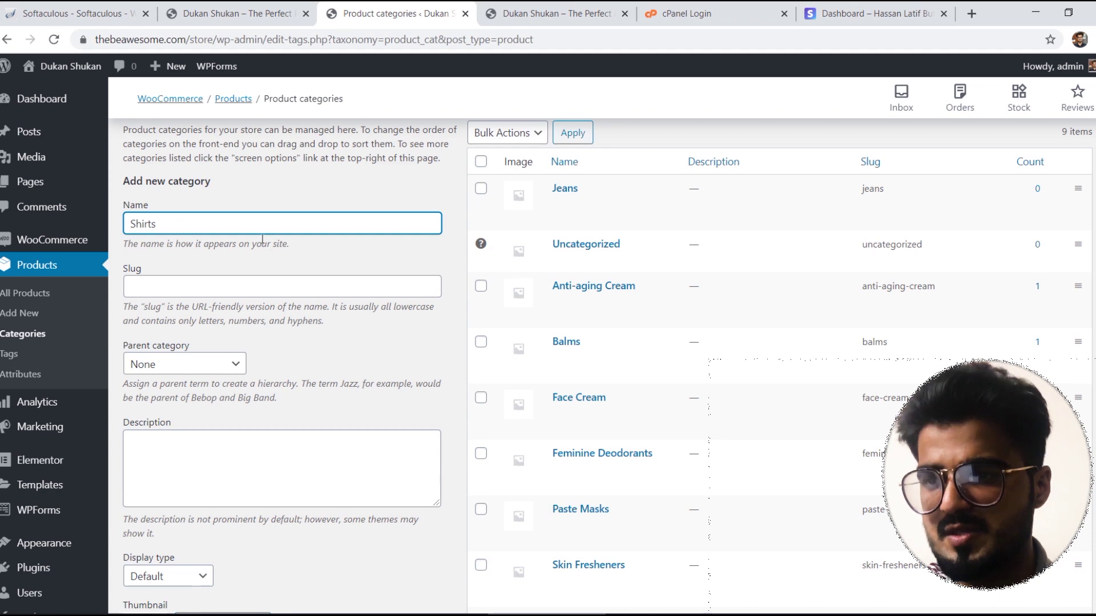
{"action": "scroll", "coordinate": [171, 342], "scroll_direction": "down", "scroll_amount": 5}
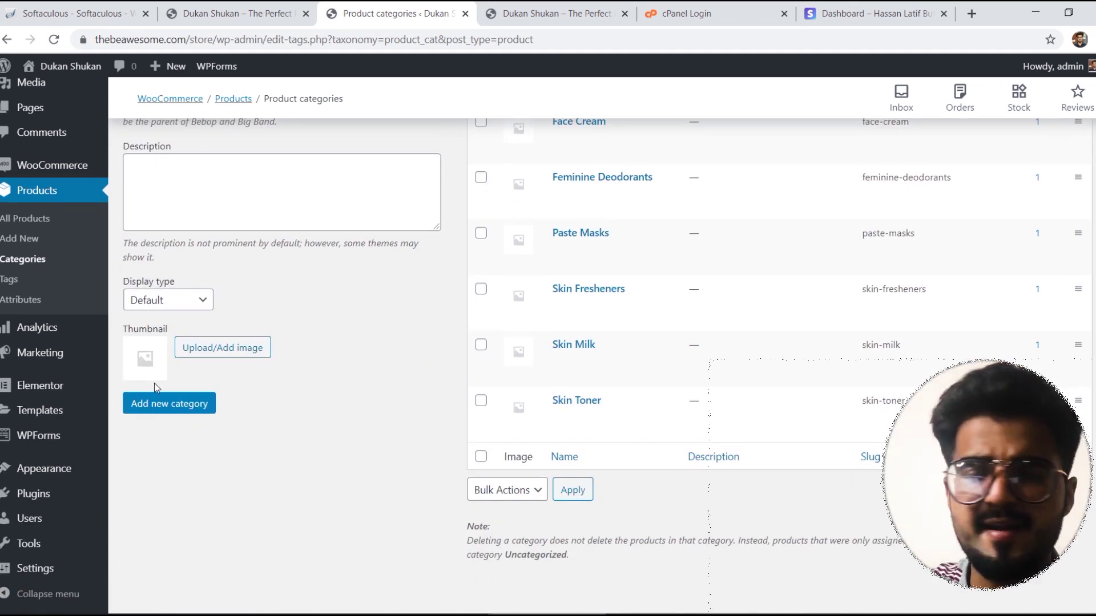
{"action": "left_click", "coordinate": [180, 409]}
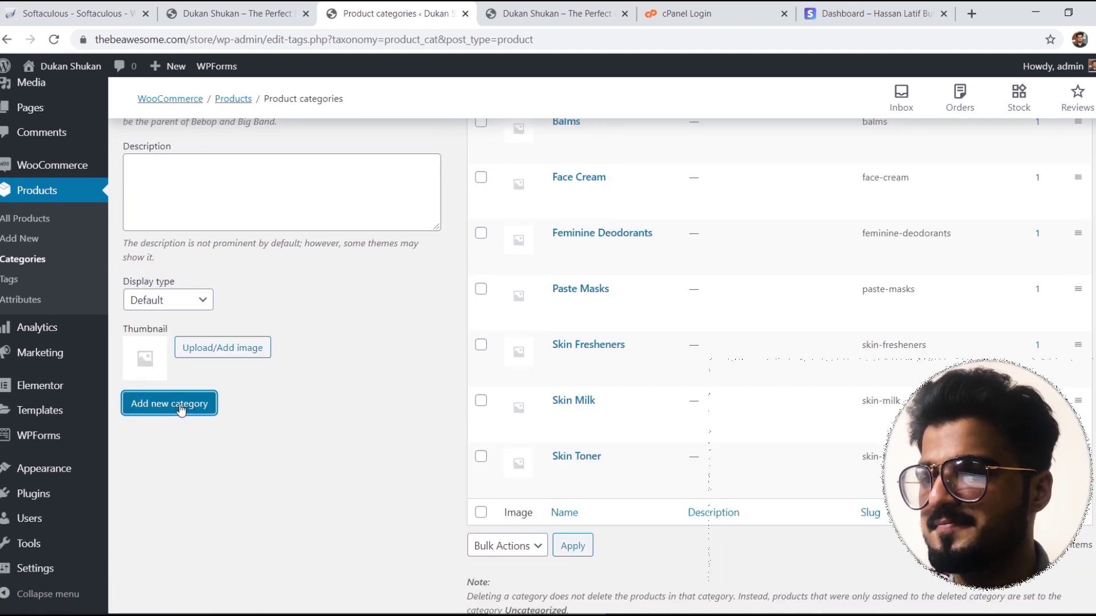
Step: Add the Trousers (slug 'trousers') and Shoes (slug 'shoes') product categories
{"action": "scroll", "coordinate": [548, 343], "scroll_direction": "up", "scroll_amount": 5}
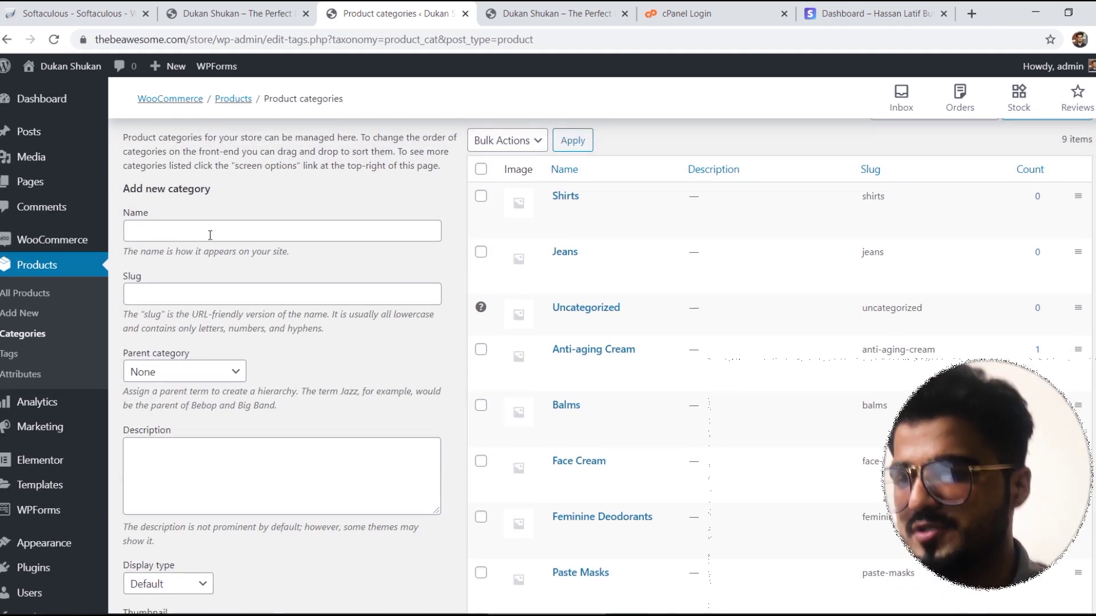
{"action": "left_click", "coordinate": [210, 235]}
{"action": "type", "text": "Trousers"}
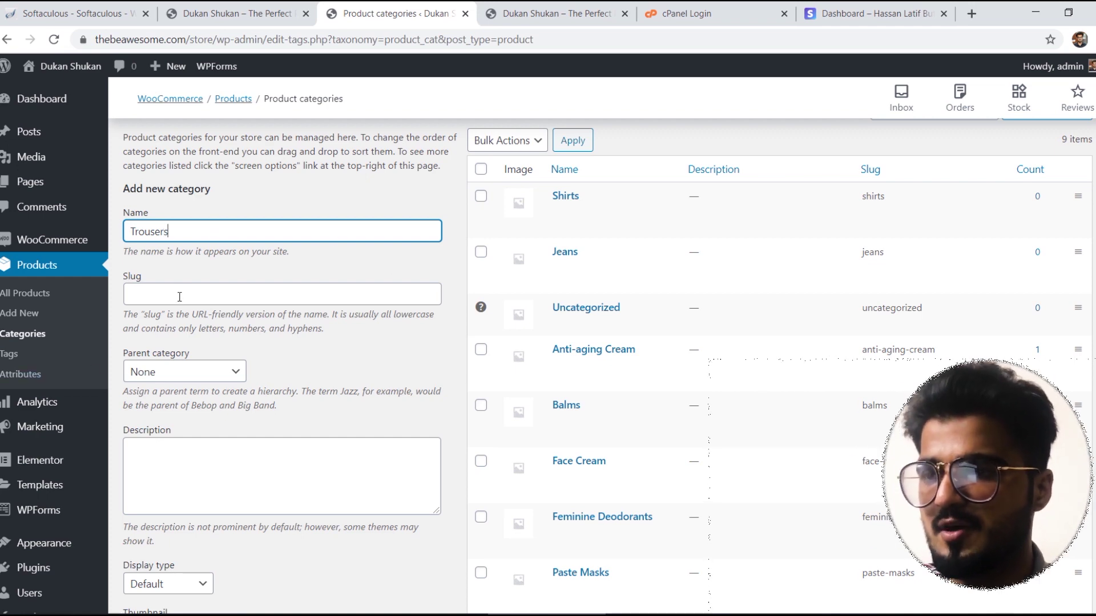
{"action": "left_click", "coordinate": [183, 289]}
{"action": "type", "text": "trousers"}
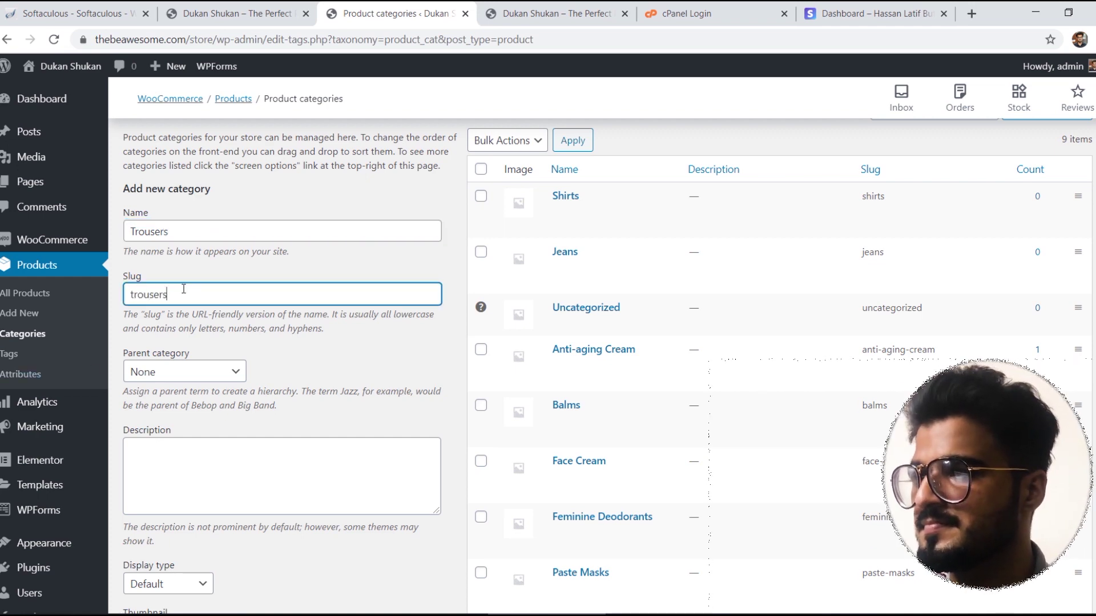
{"action": "scroll", "coordinate": [910, 269], "scroll_direction": "down", "scroll_amount": 6}
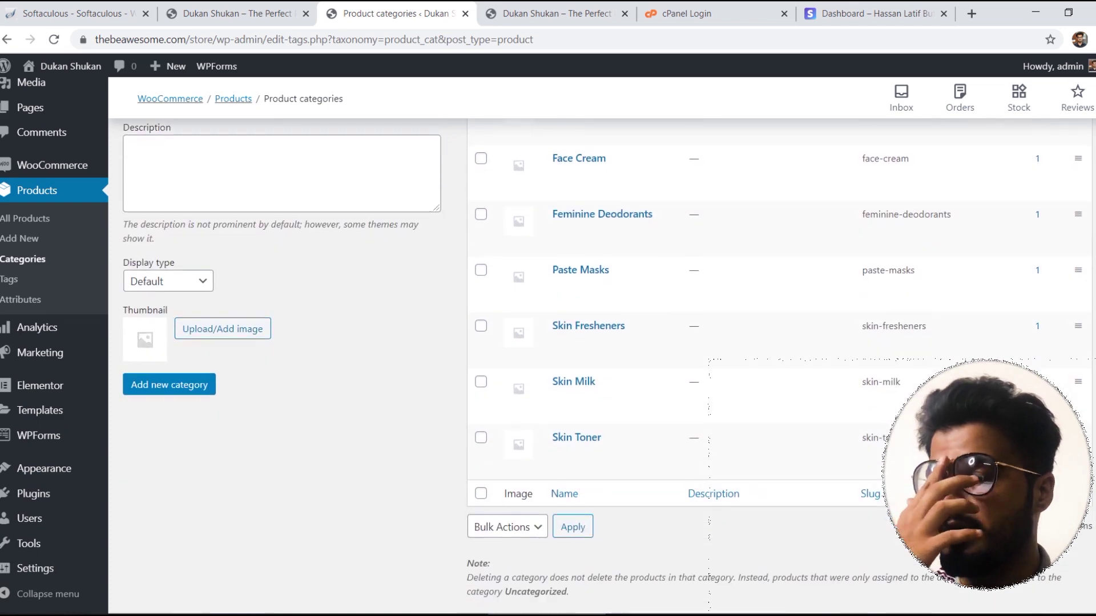
{"action": "left_click", "coordinate": [153, 339]}
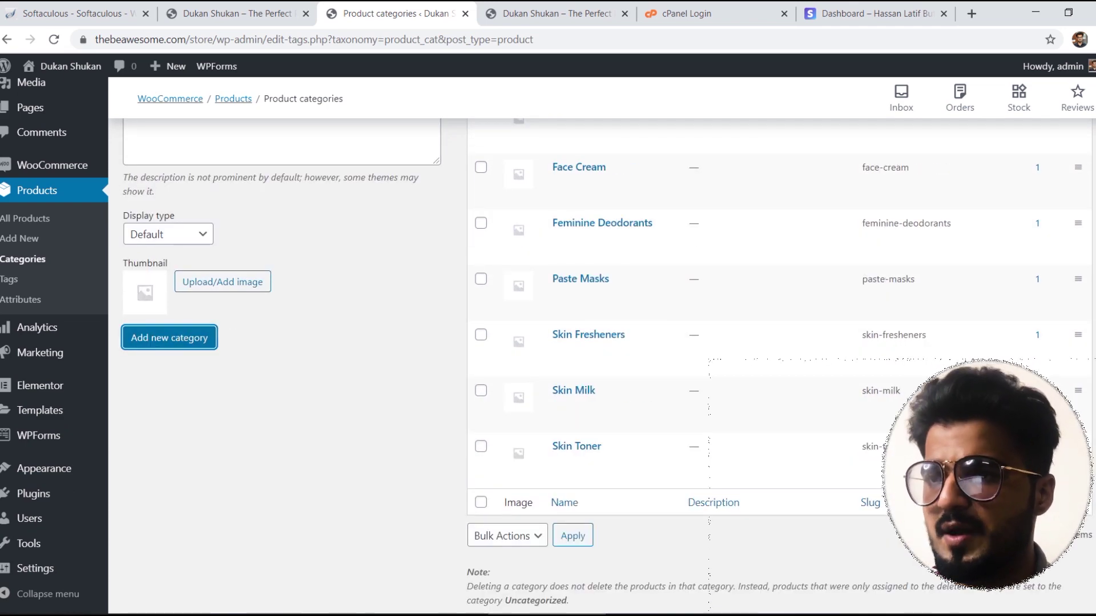
{"action": "scroll", "coordinate": [153, 339], "scroll_direction": "up", "scroll_amount": 7}
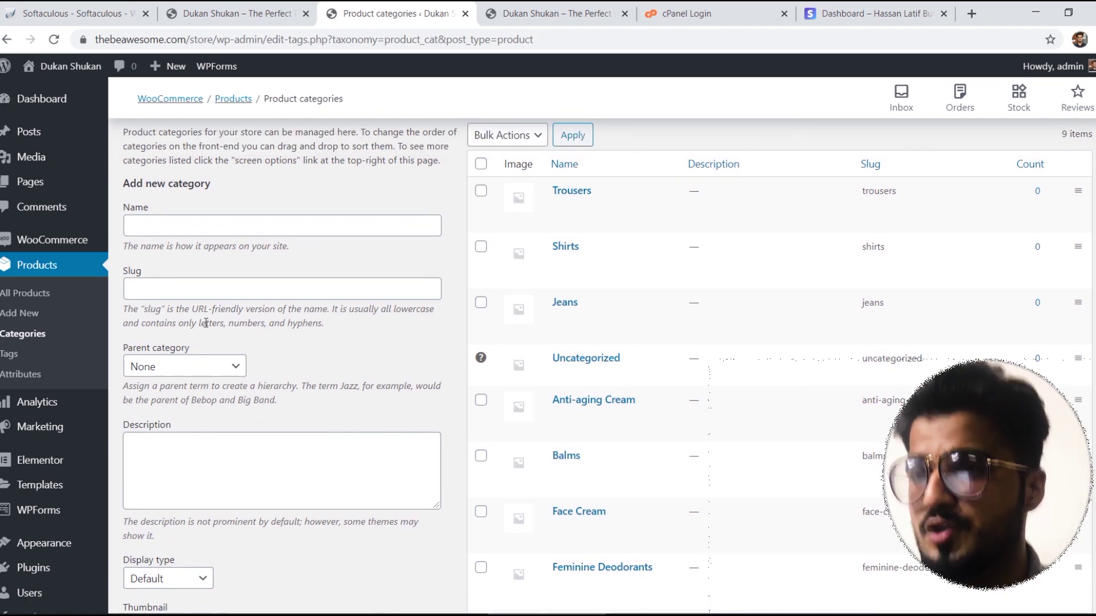
{"action": "left_click", "coordinate": [192, 227]}
{"action": "type", "text": "Shoes"}
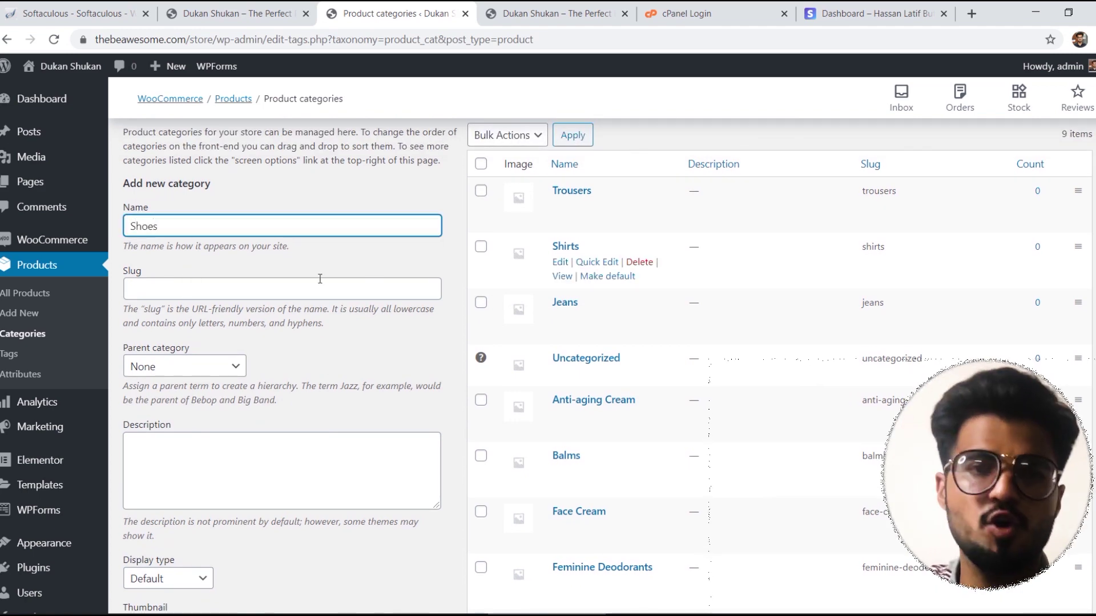
{"action": "left_click", "coordinate": [268, 288]}
{"action": "type", "text": "shoes"}
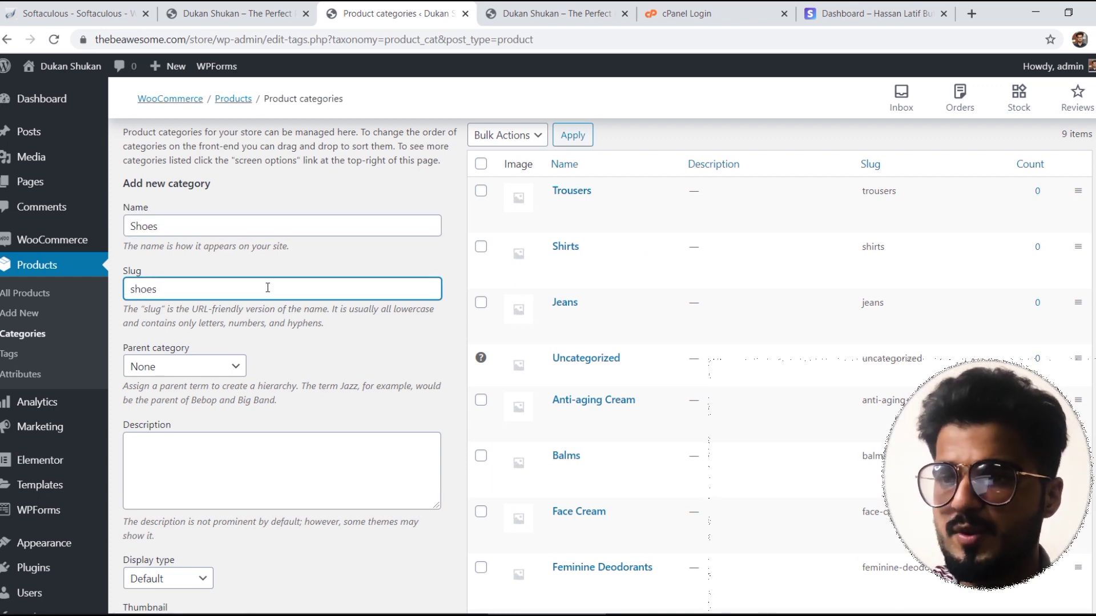
{"action": "scroll", "coordinate": [968, 288], "scroll_direction": "down", "scroll_amount": 4}
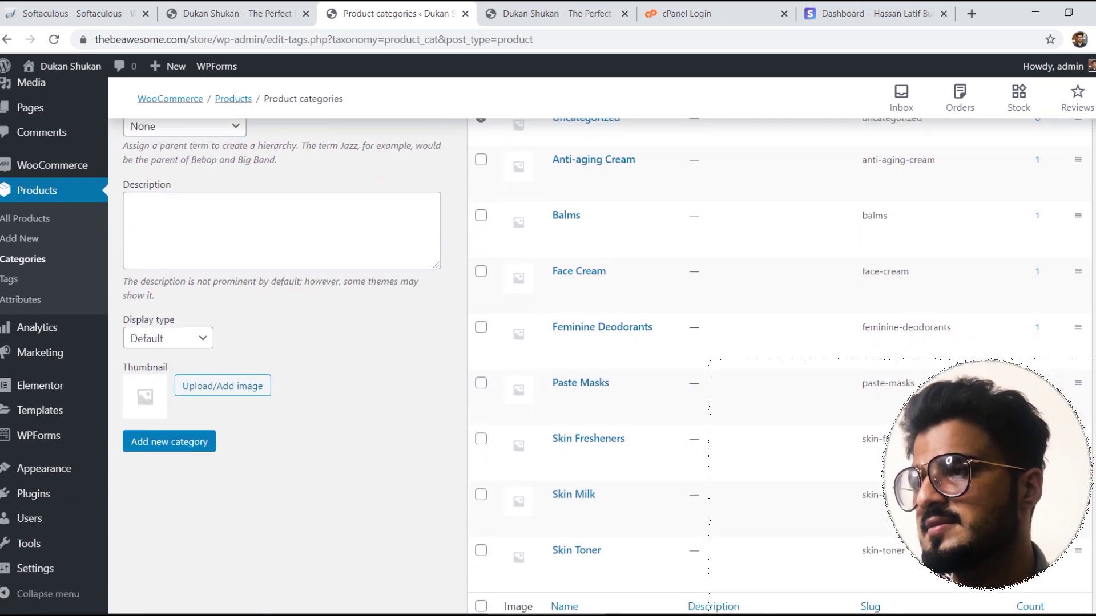
{"action": "left_click", "coordinate": [171, 442]}
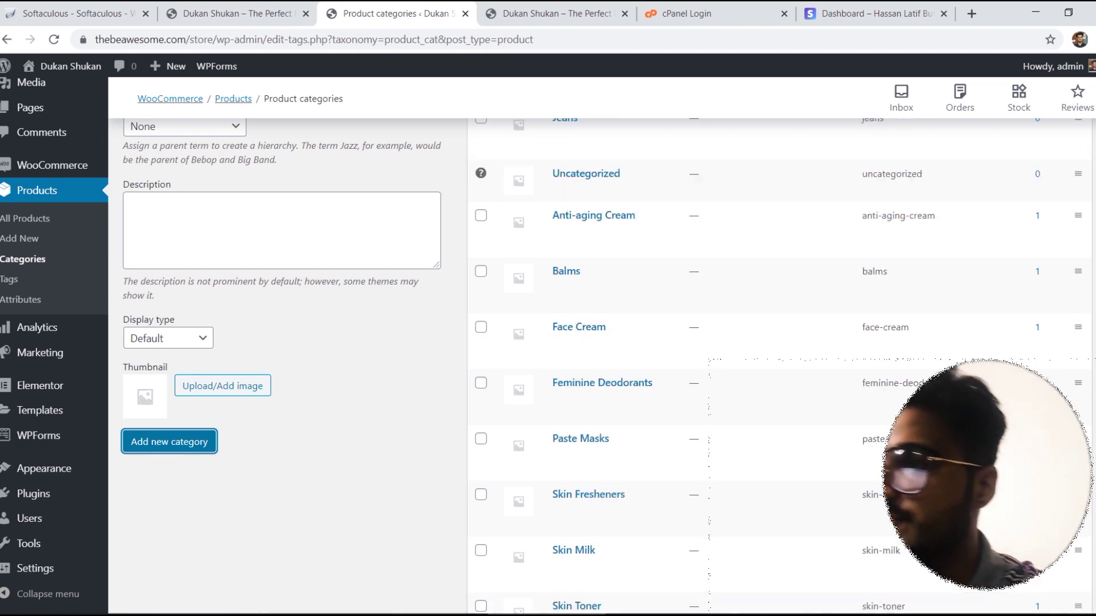
Step: Add the Watches product category with slug 'watches'
{"action": "scroll", "coordinate": [600, 365], "scroll_direction": "up", "scroll_amount": 4}
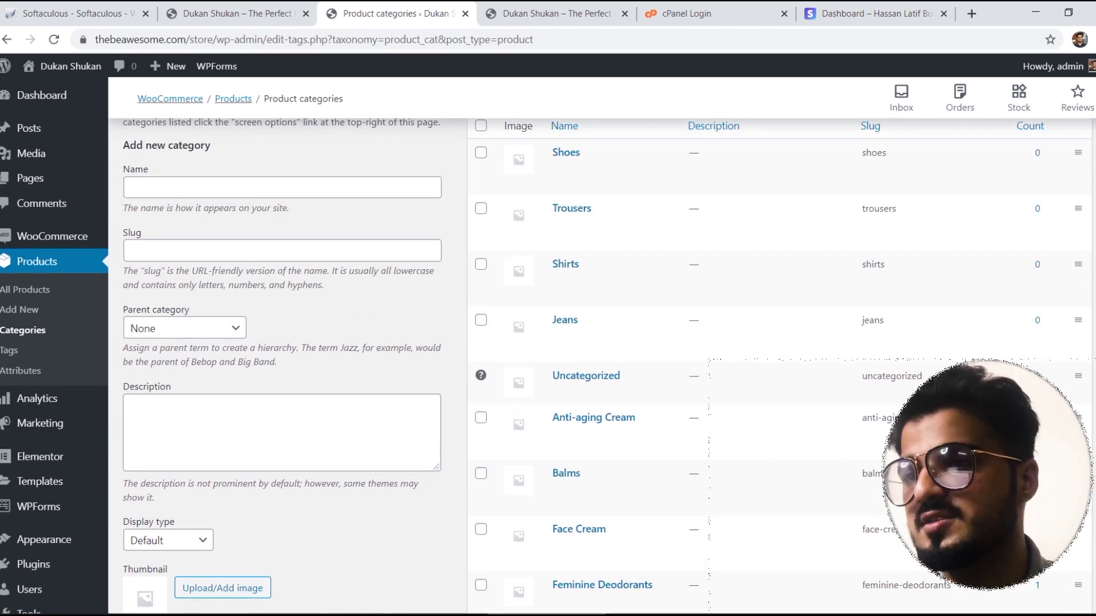
{"action": "scroll", "coordinate": [290, 392], "scroll_direction": "up", "scroll_amount": 3}
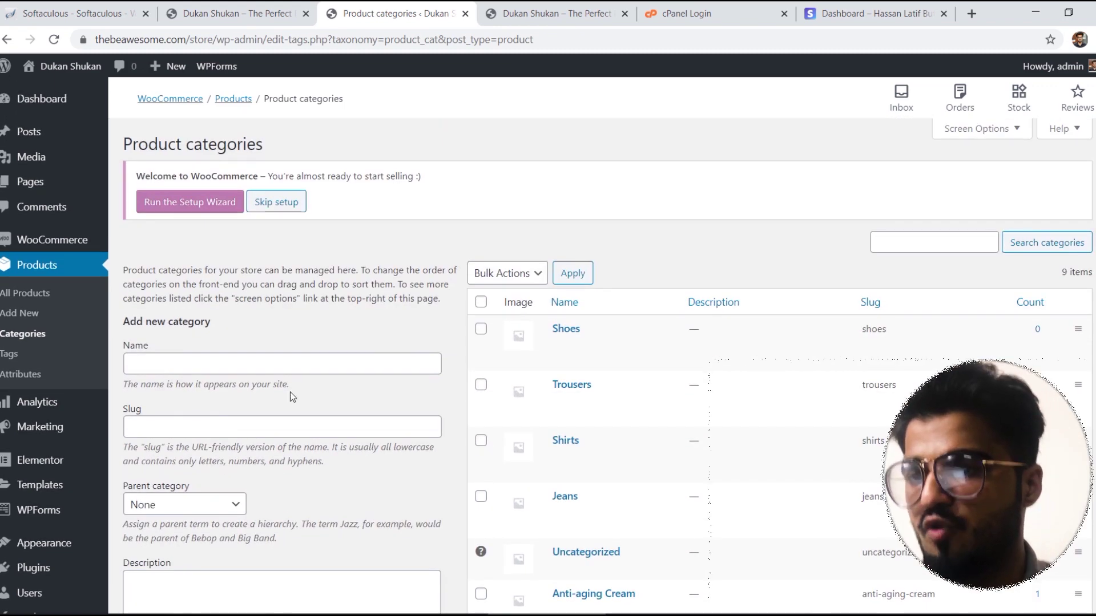
{"action": "left_click", "coordinate": [197, 361]}
{"action": "type", "text": "Watches"}
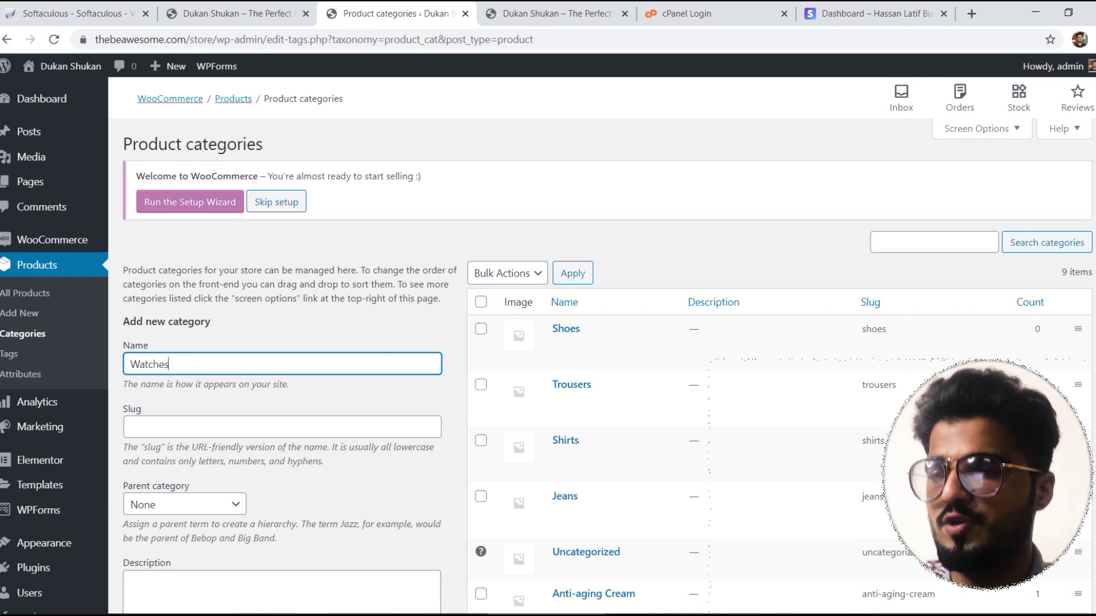
{"action": "scroll", "coordinate": [191, 213], "scroll_direction": "down", "scroll_amount": 3}
{"action": "left_click", "coordinate": [162, 231]}
{"action": "type", "text": "wat"}
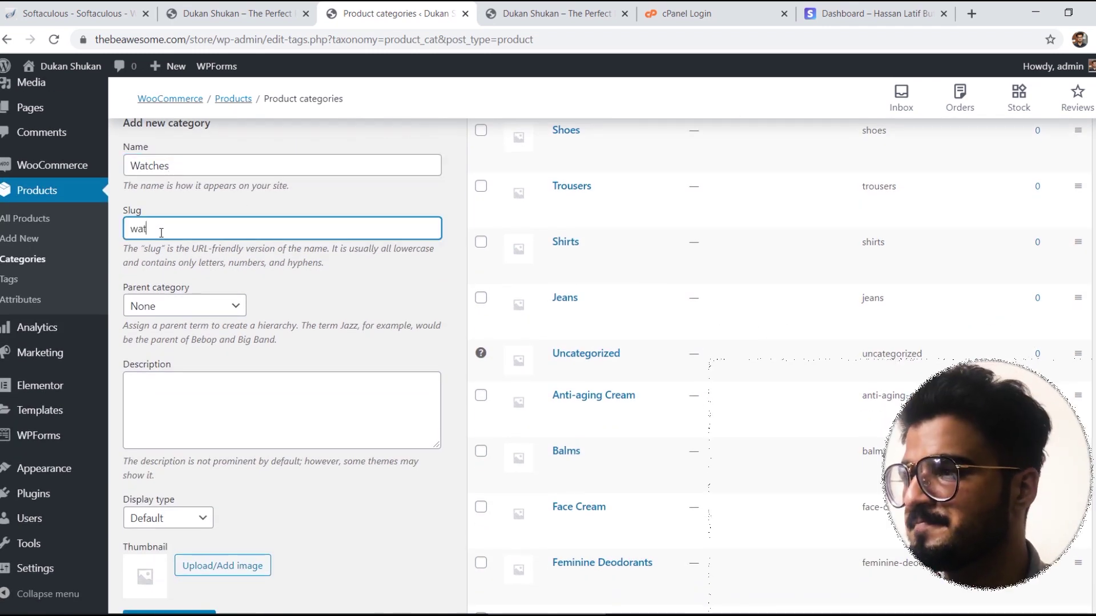
{"action": "type", "text": "ches"}
{"action": "scroll", "coordinate": [161, 230], "scroll_direction": "down", "scroll_amount": 5}
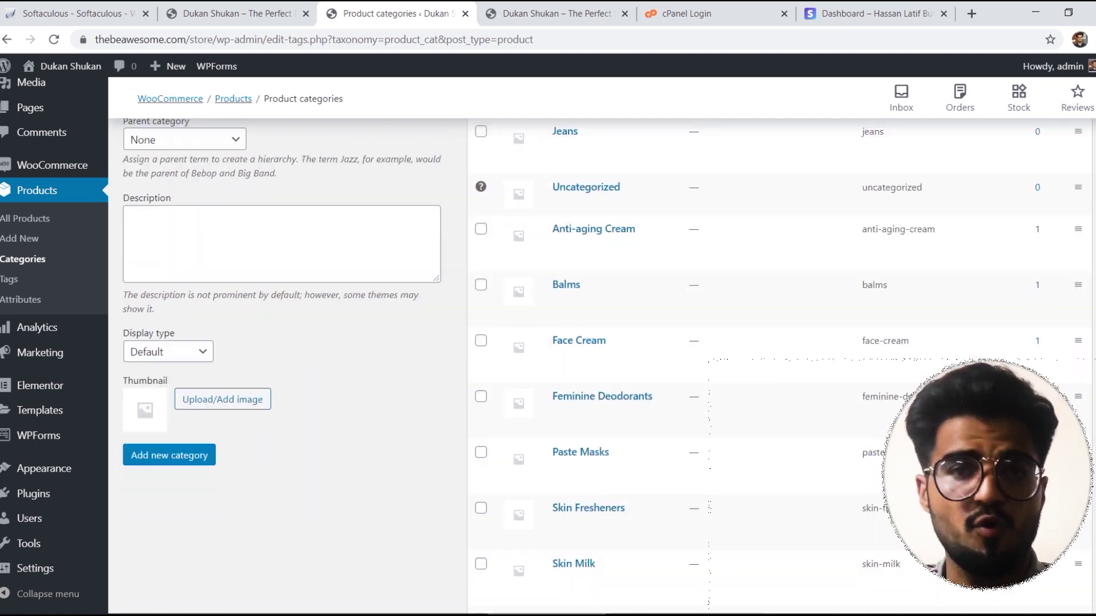
{"action": "left_click", "coordinate": [166, 366]}
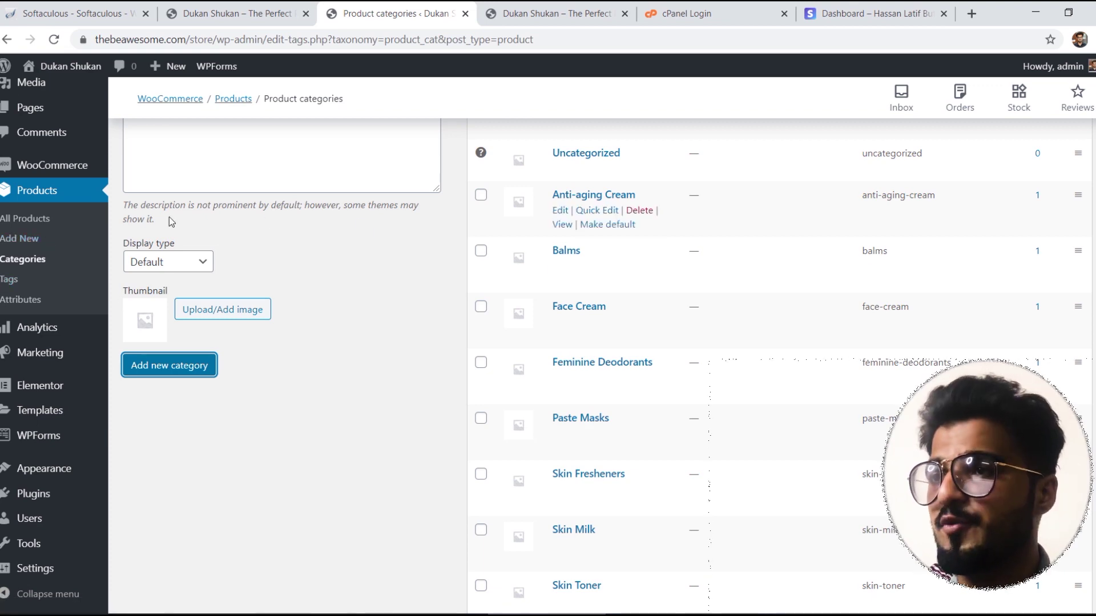
Step: Open All Products and review the 8 cosmetics products, such as Skin Toner Gel at £45.00
{"action": "left_click", "coordinate": [22, 218]}
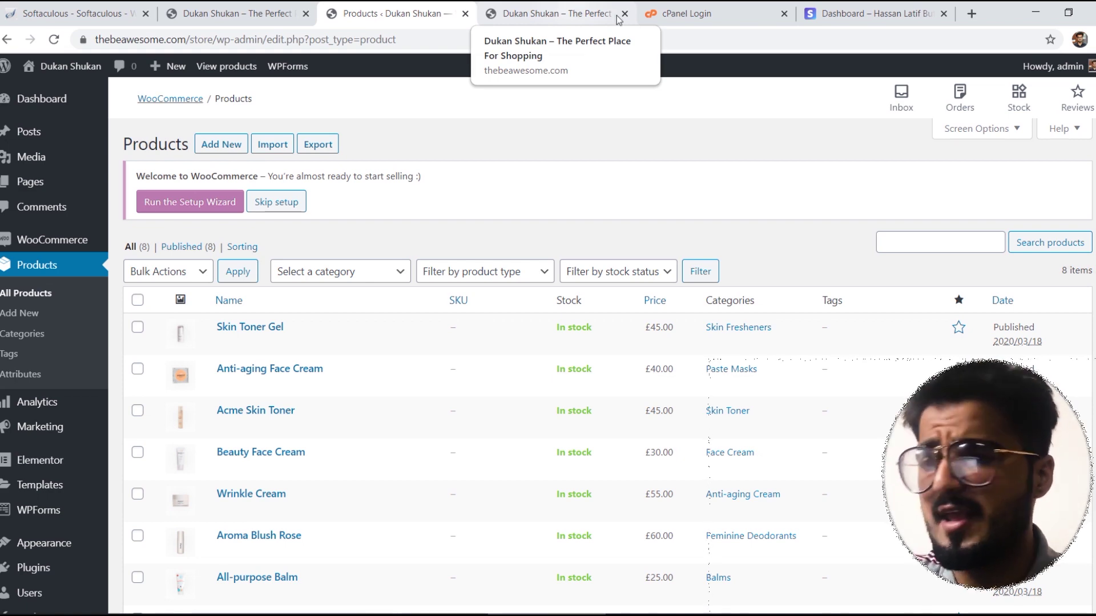
{"action": "scroll", "coordinate": [930, 186], "scroll_direction": "down", "scroll_amount": 3}
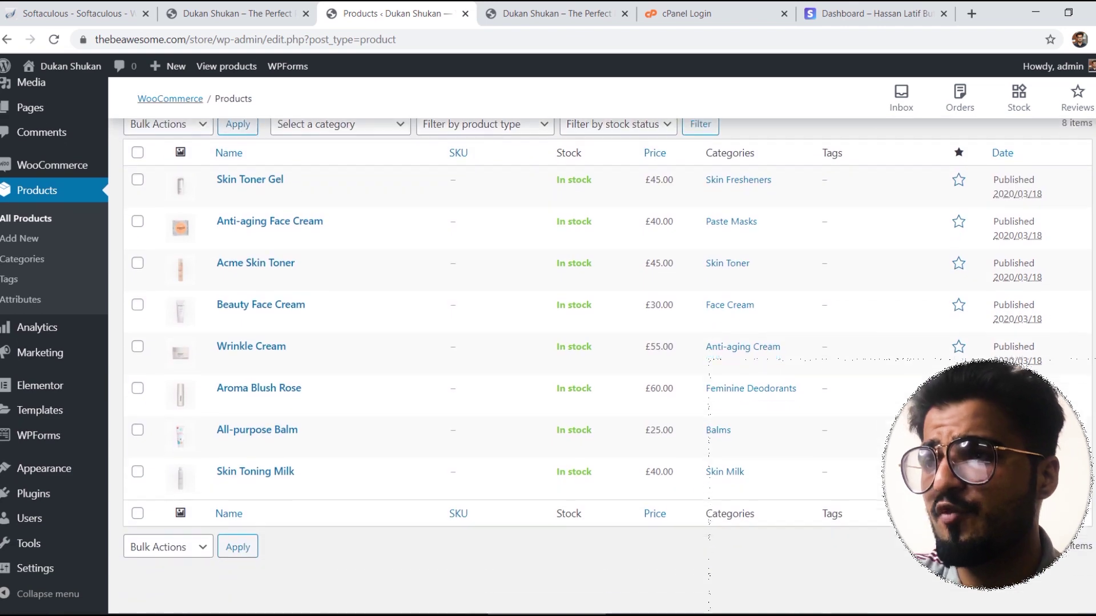
{"action": "scroll", "coordinate": [930, 186], "scroll_direction": "up", "scroll_amount": 5}
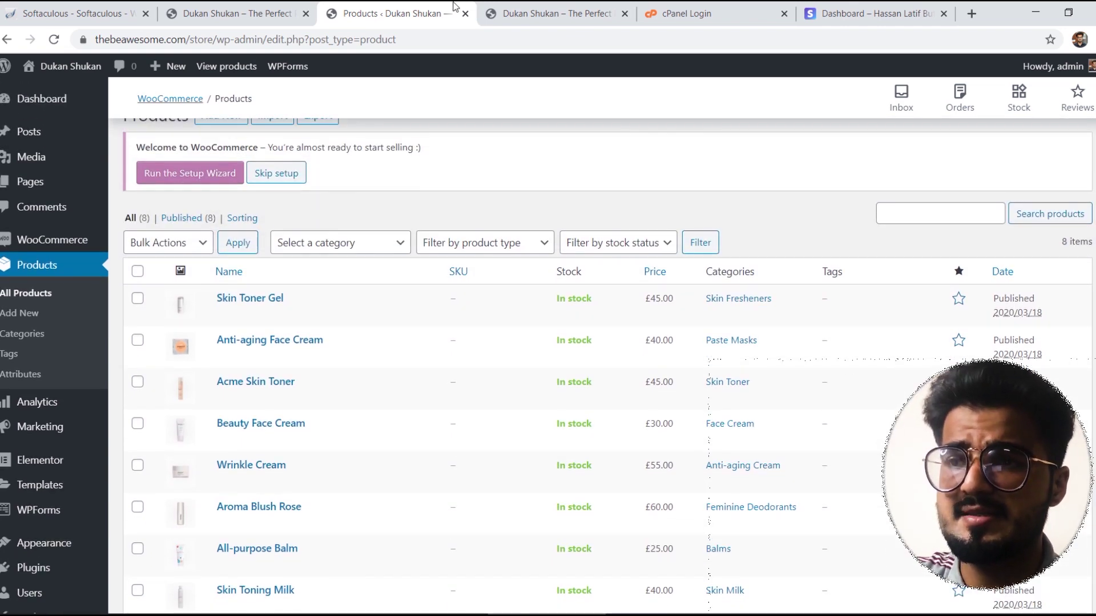
{"action": "left_click", "coordinate": [609, 12]}
{"action": "left_click", "coordinate": [450, 7]}
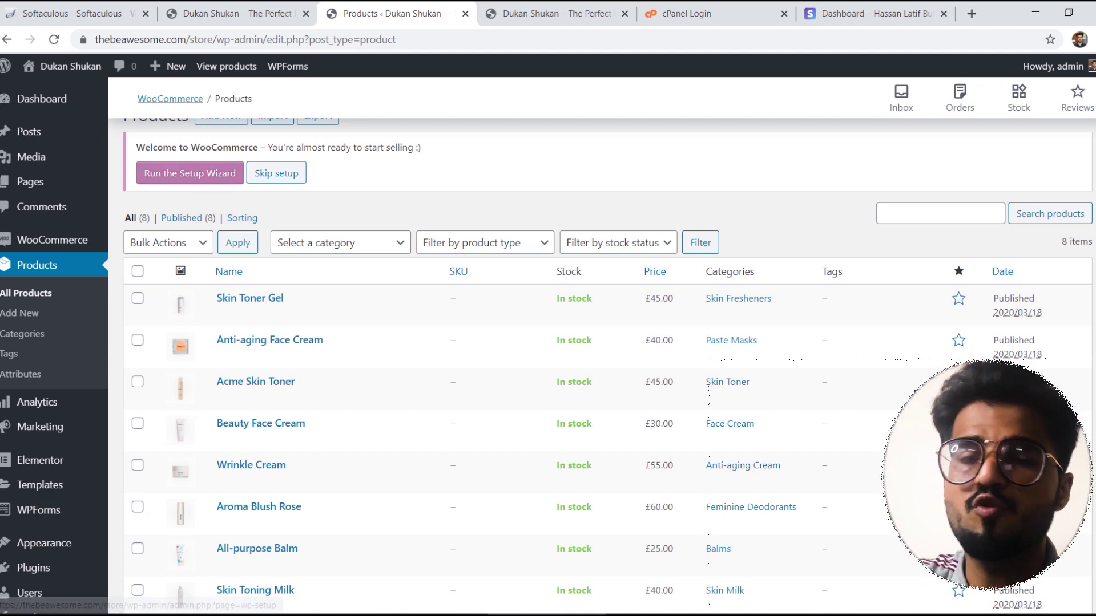
{"action": "scroll", "coordinate": [291, 163], "scroll_direction": "up", "scroll_amount": 1}
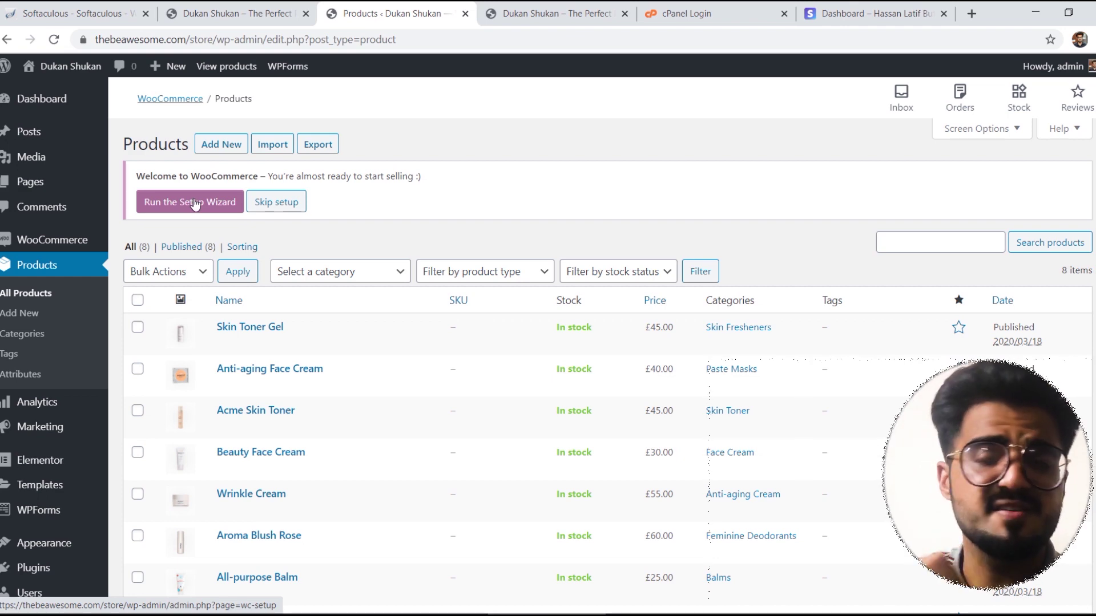
Step: Start the WooCommerce setup wizard and enter address 'Defence View Phase I', 'Shaheed-e-Millat Road'
{"action": "left_click", "coordinate": [195, 203]}
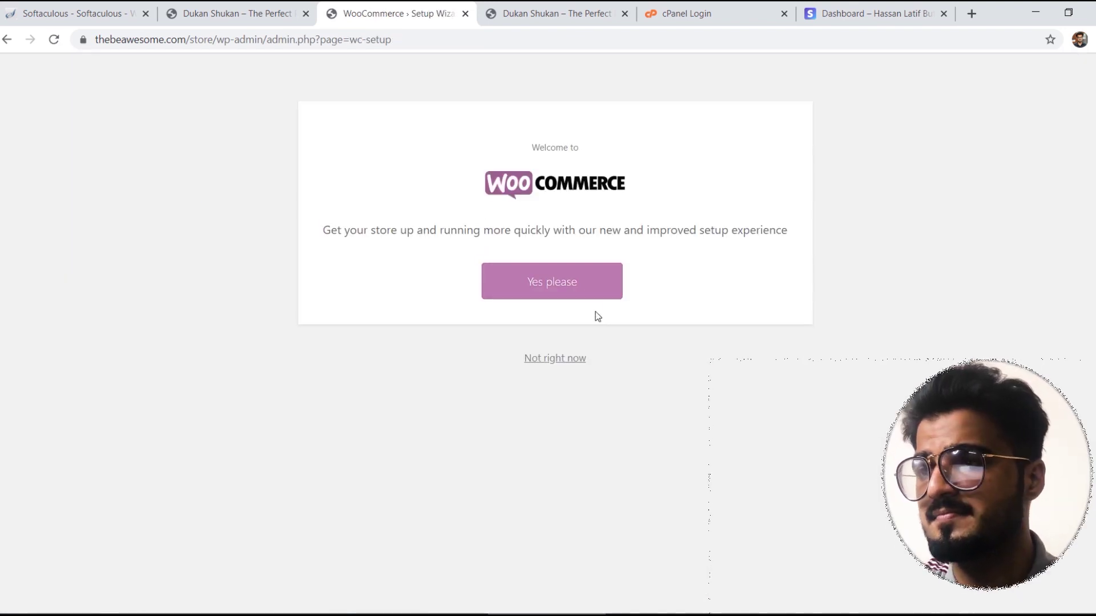
{"action": "left_click", "coordinate": [587, 287]}
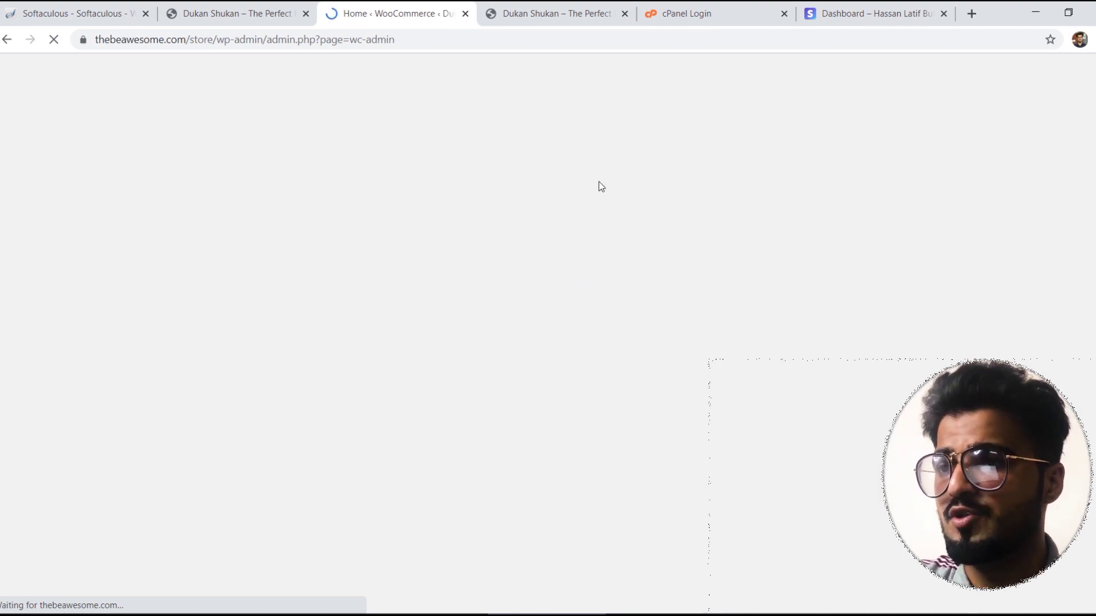
{"action": "left_click", "coordinate": [451, 216]}
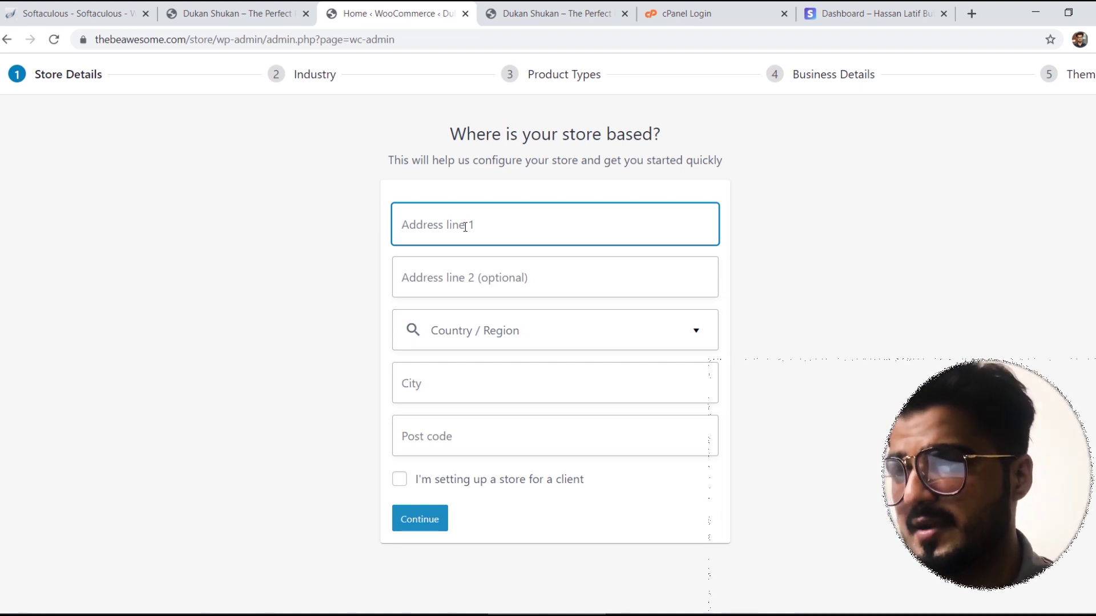
{"action": "type", "text": "Defenc"}
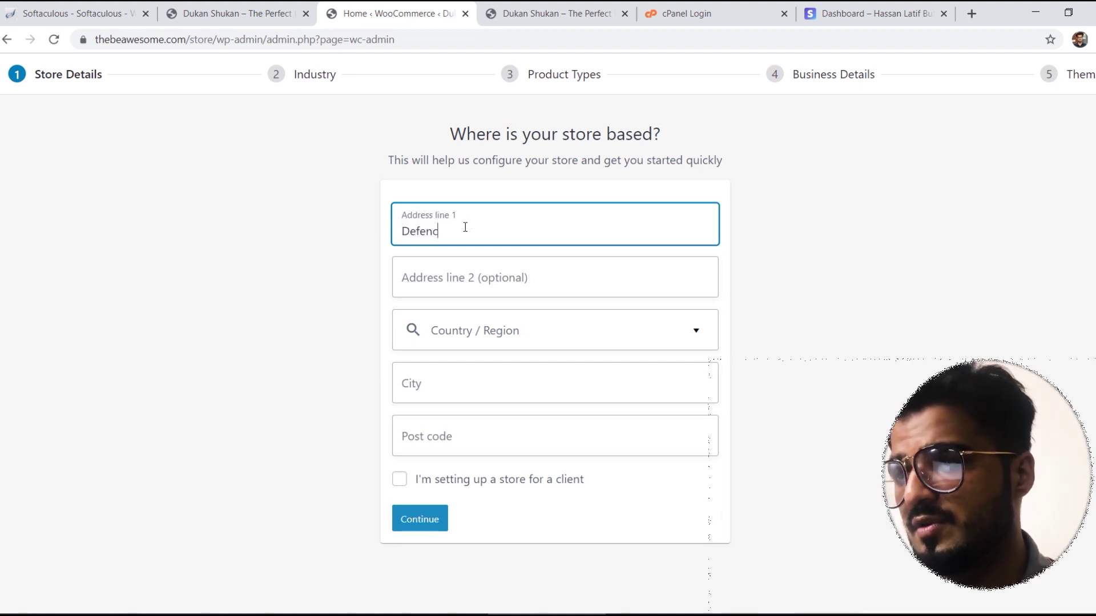
{"action": "type", "text": "e View Phas"}
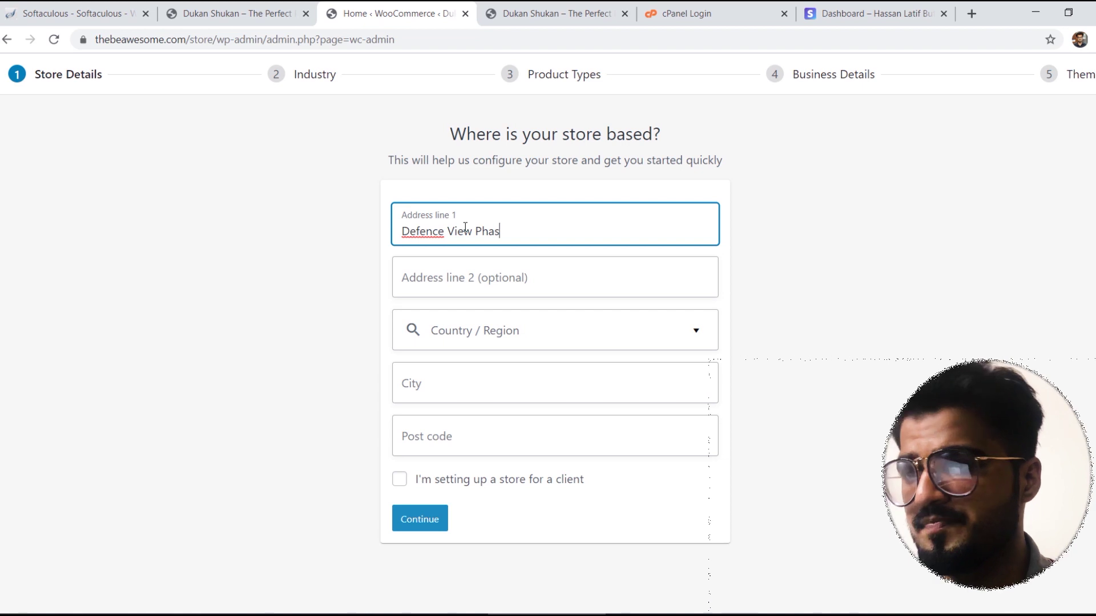
{"action": "type", "text": "e II"}
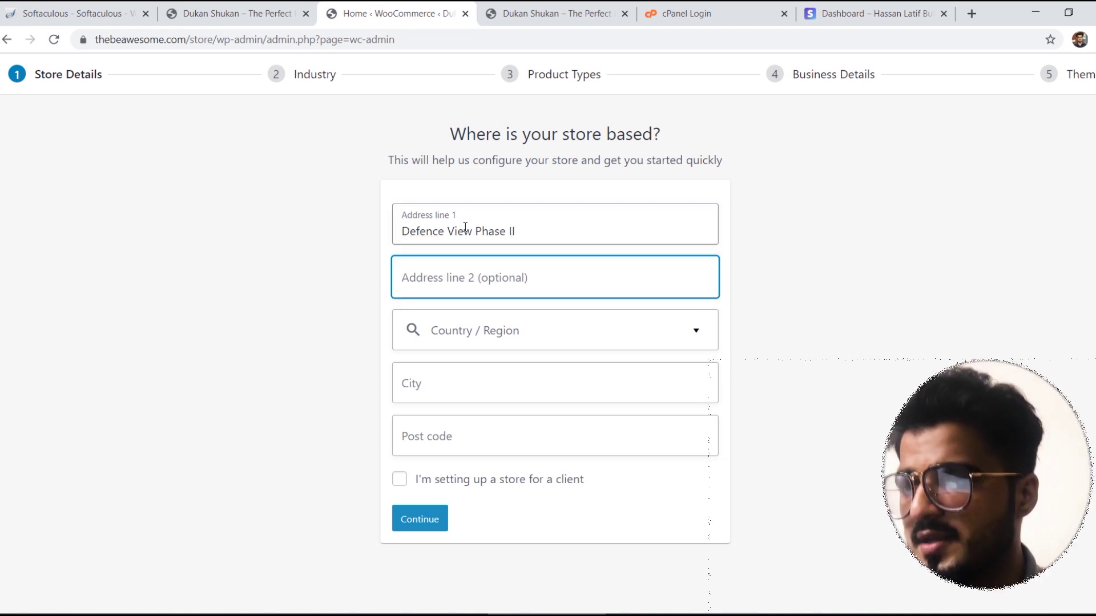
{"action": "type", "text": "Shaheed"}
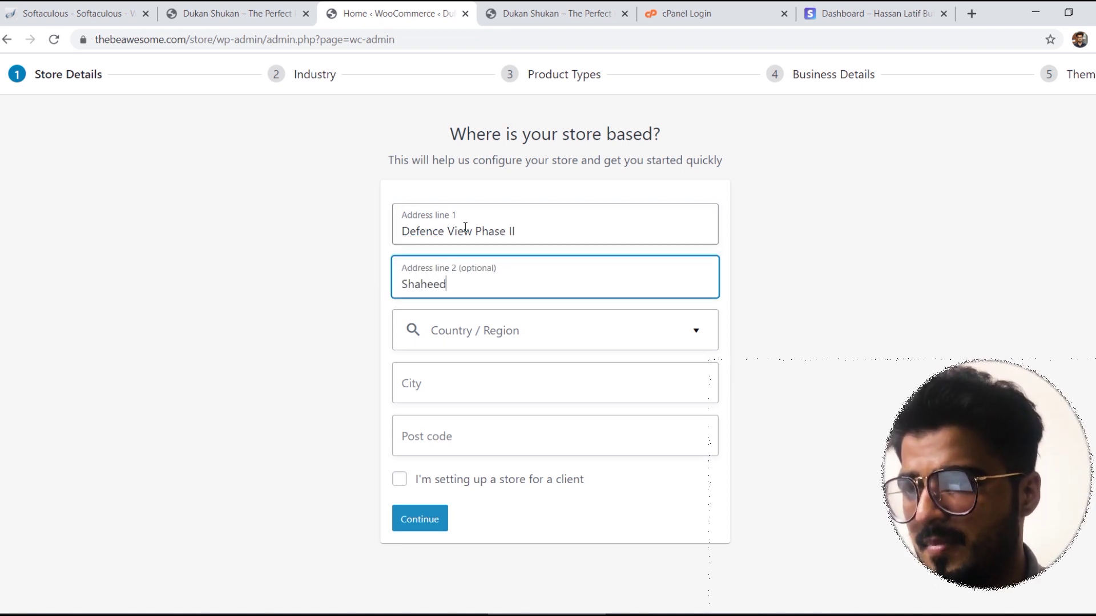
{"action": "type", "text": "-e-Mil"}
{"action": "key", "text": "BackSpace"}
{"action": "key", "text": "BackSpace"}
{"action": "key", "text": "BackSpace"}
{"action": "key", "text": "BackSpace"}
{"action": "key", "text": "BackSpace"}
{"action": "type", "text": "e-Millat "}
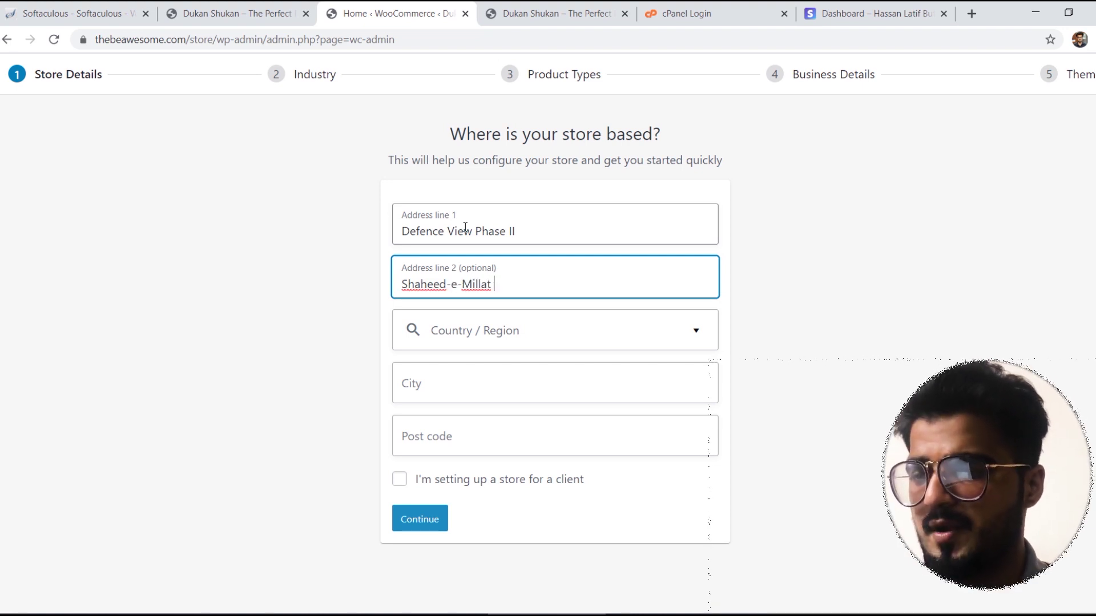
{"action": "type", "text": "Road"}
Step: Set region Pakistan — Sindh, city Karachi and post code 75500, then submit
{"action": "key", "text": "Tab"}
{"action": "type", "text": "Pakistan Kh"}
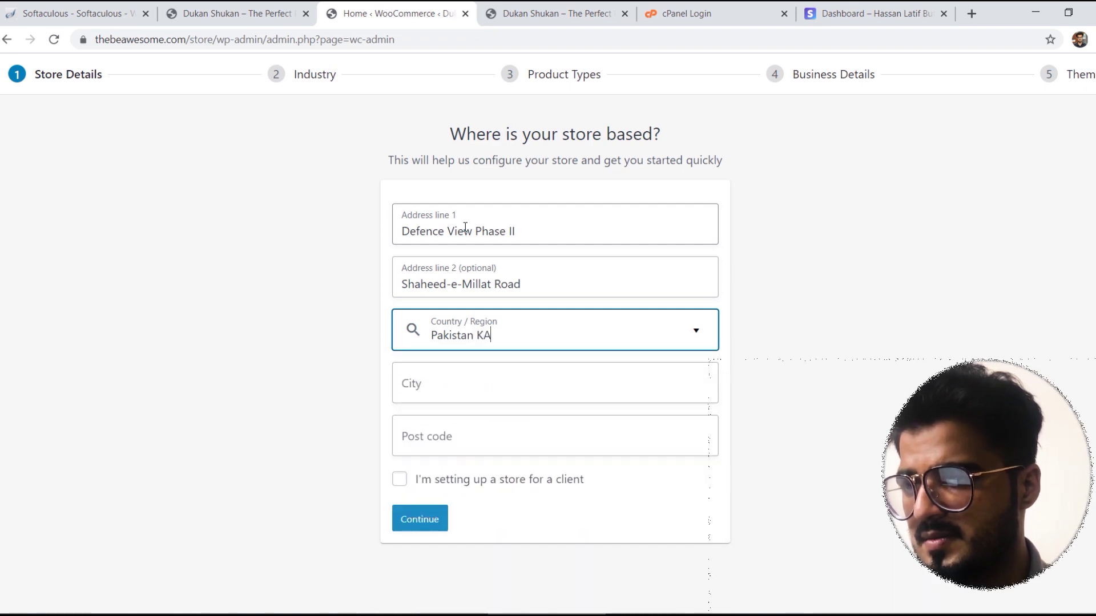
{"action": "key", "text": "BackSpace"}
{"action": "key", "text": "BackSpace"}
{"action": "key", "text": "BackSpace"}
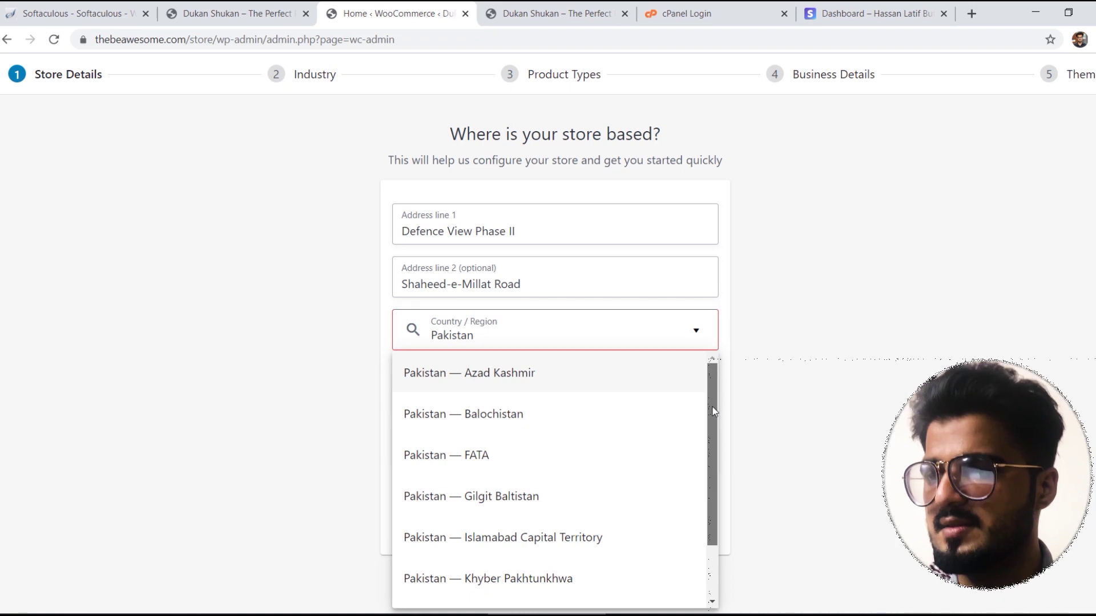
{"action": "left_click_drag", "start_coordinate": [710, 454], "coordinate": [706, 505]}
{"action": "left_click", "coordinate": [519, 585]}
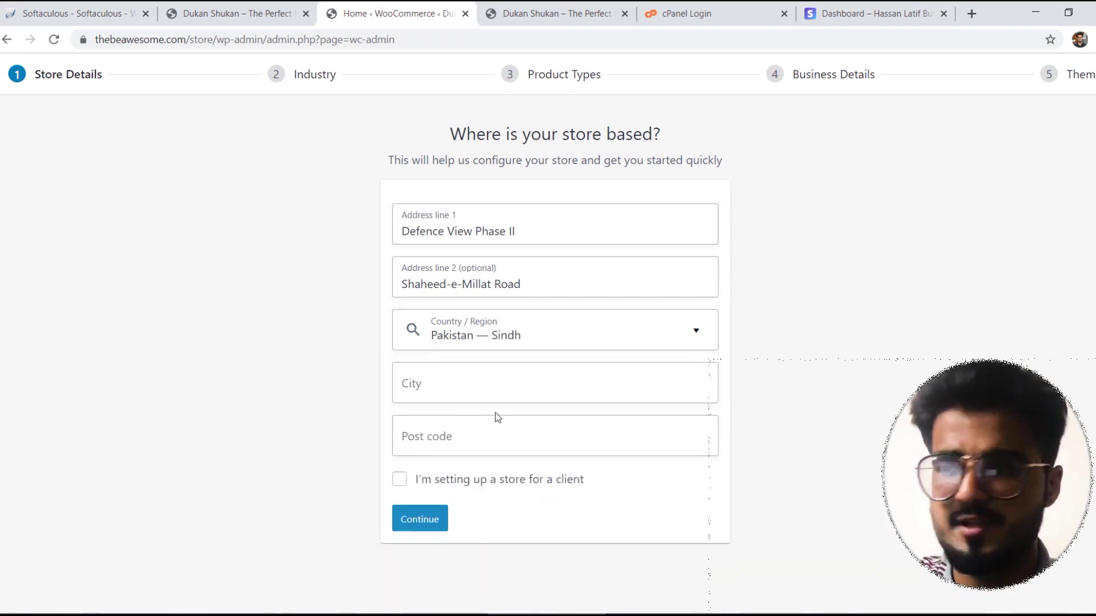
{"action": "left_click", "coordinate": [456, 377]}
{"action": "type", "text": "kARACHI"}
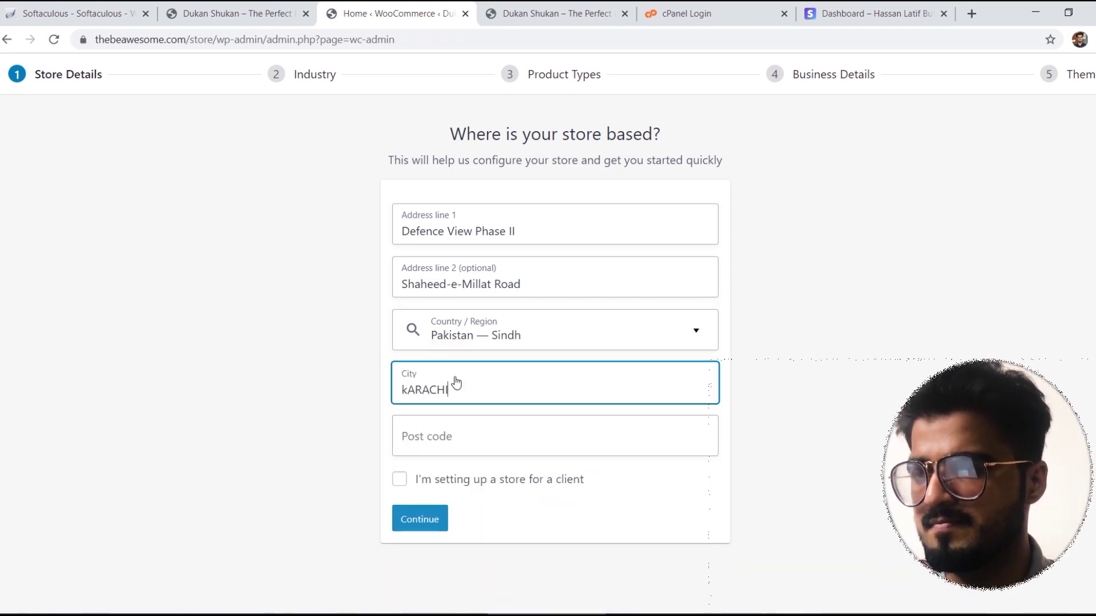
{"action": "key", "text": "BackSpace"}
{"action": "key", "text": "BackSpace"}
{"action": "key", "text": "BackSpace"}
{"action": "key", "text": "BackSpace"}
{"action": "key", "text": "BackSpace"}
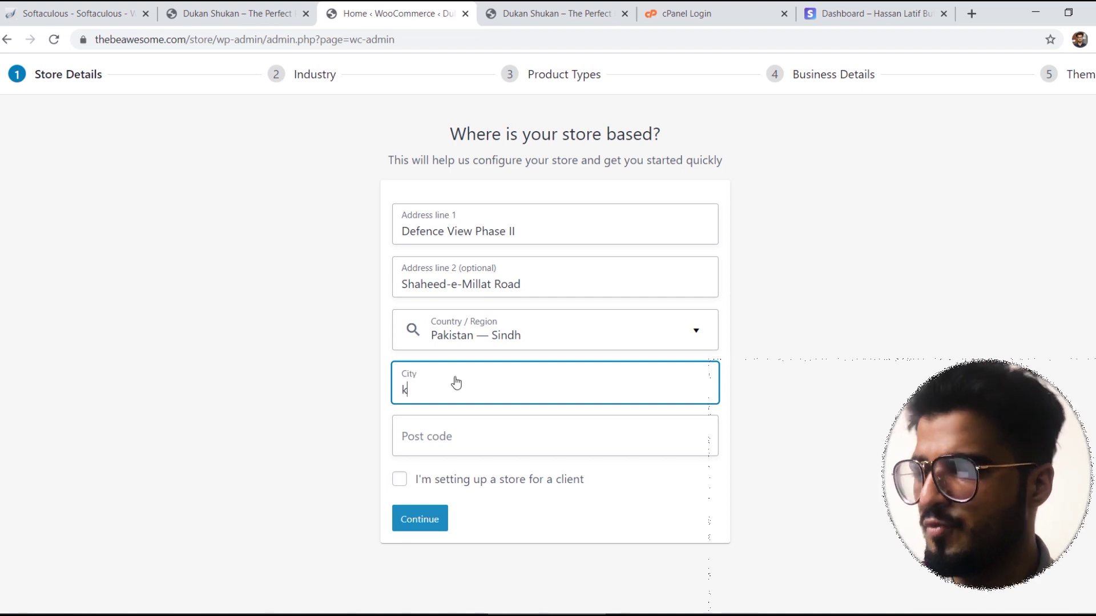
{"action": "key", "text": "BackSpace"}
{"action": "type", "text": "Karachi"}
{"action": "key", "text": "Tab"}
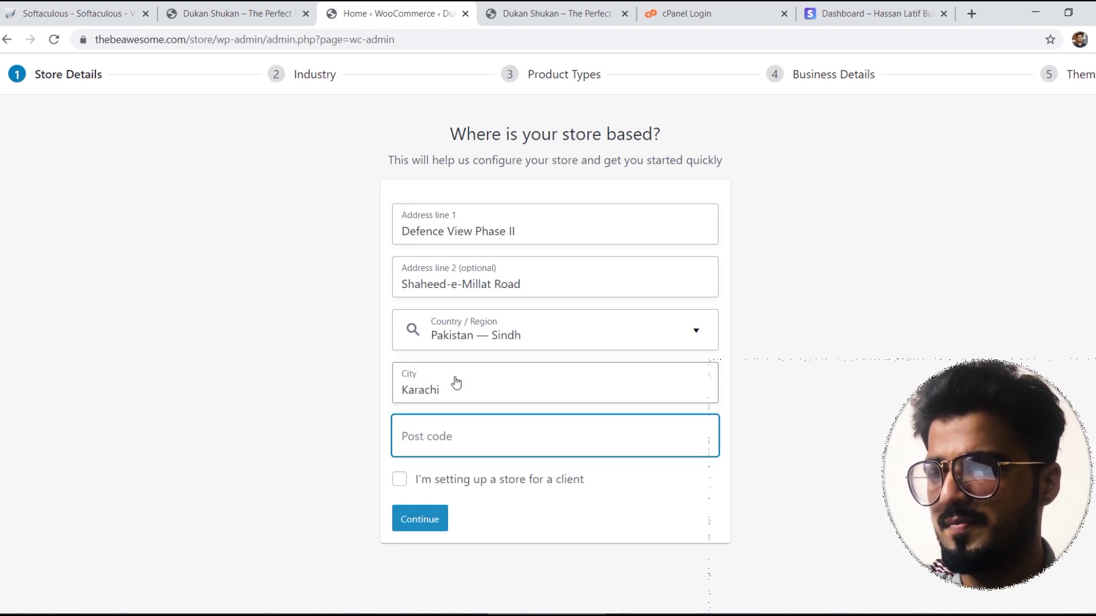
{"action": "type", "text": "75500"}
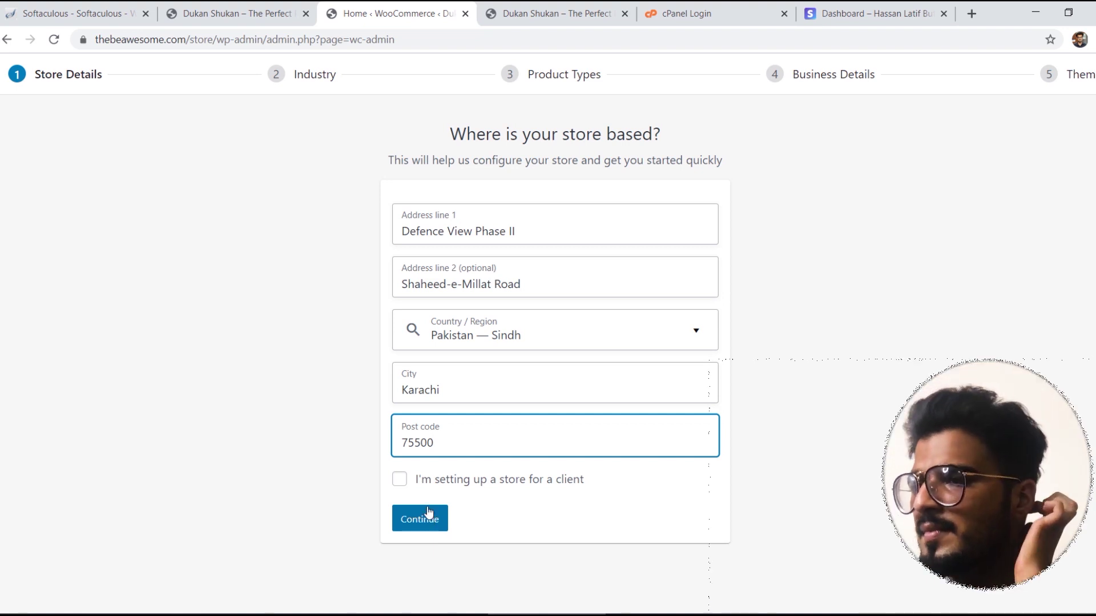
{"action": "left_click", "coordinate": [429, 514]}
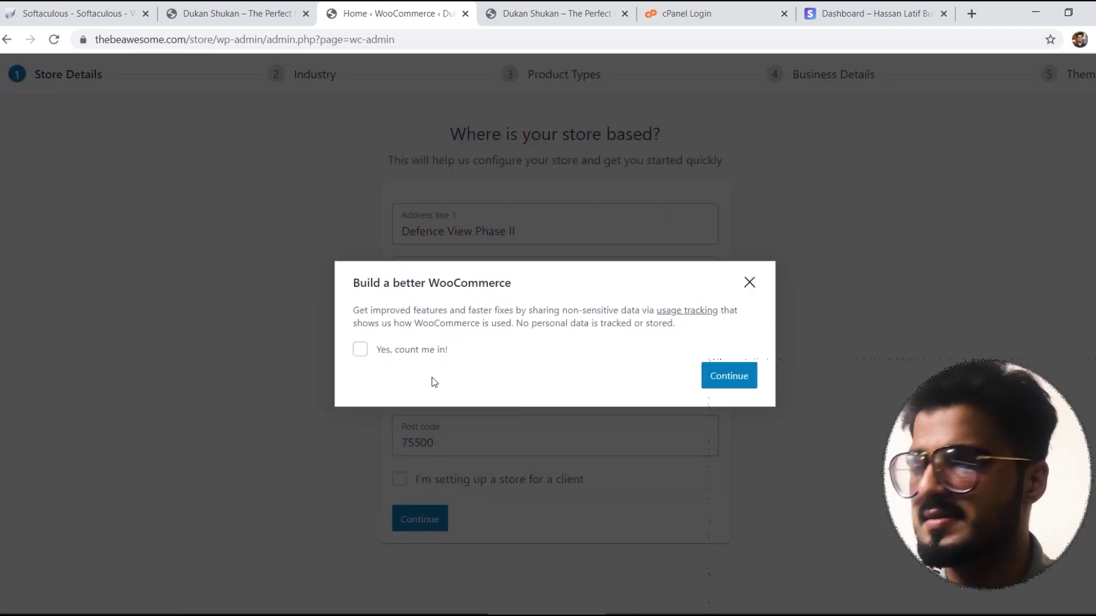
Step: Opt into usage tracking and choose Fashion, apparel, and accessories plus Health and beauty industries
{"action": "left_click", "coordinate": [410, 356]}
{"action": "left_click", "coordinate": [746, 382]}
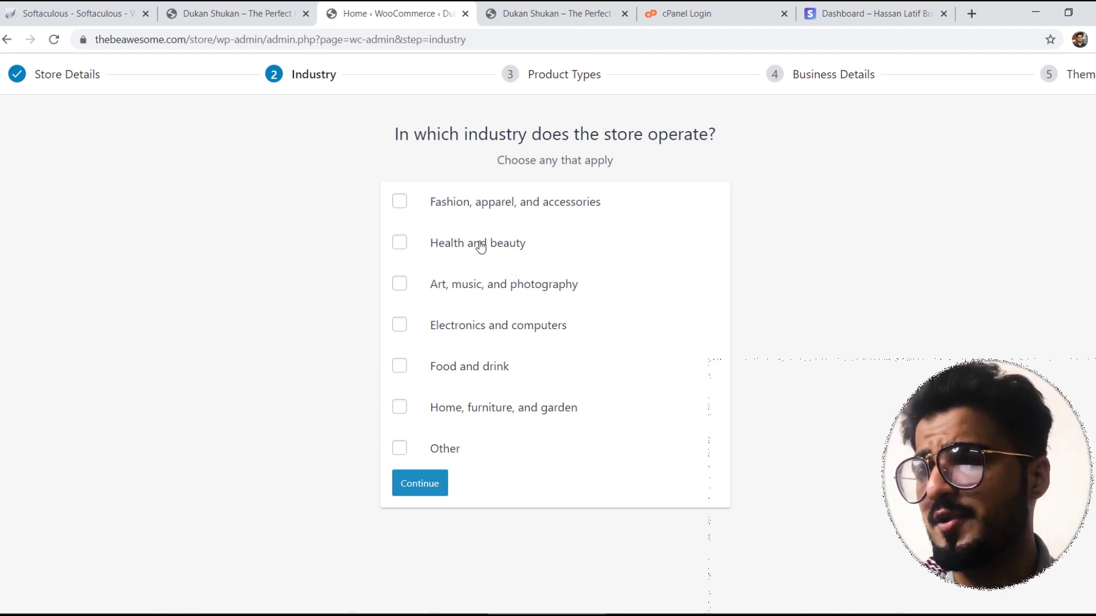
{"action": "left_click", "coordinate": [460, 203]}
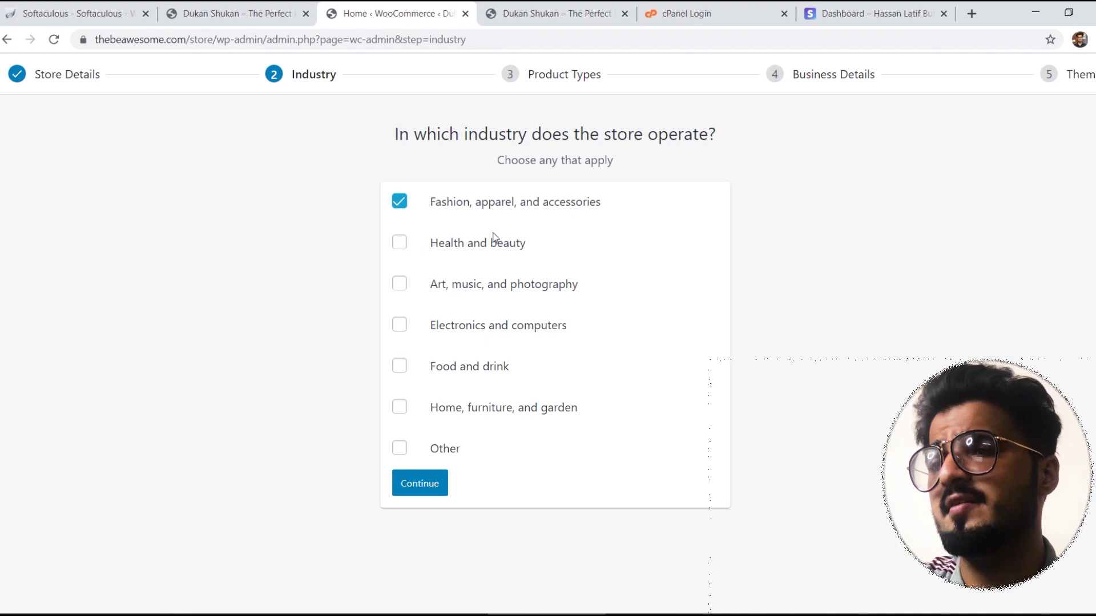
{"action": "left_click", "coordinate": [477, 246]}
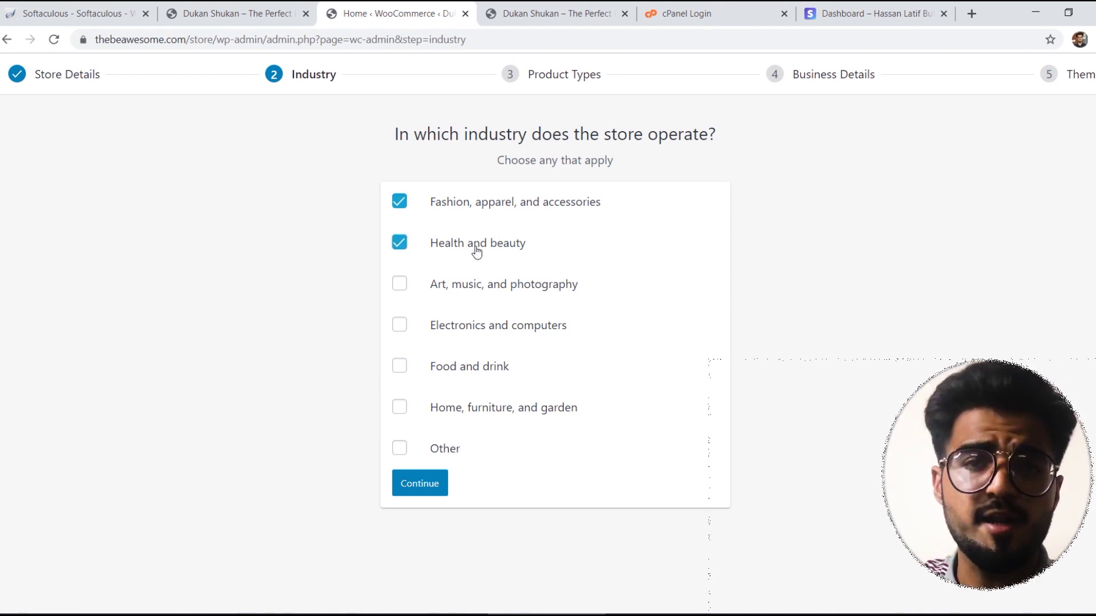
{"action": "left_click", "coordinate": [421, 486]}
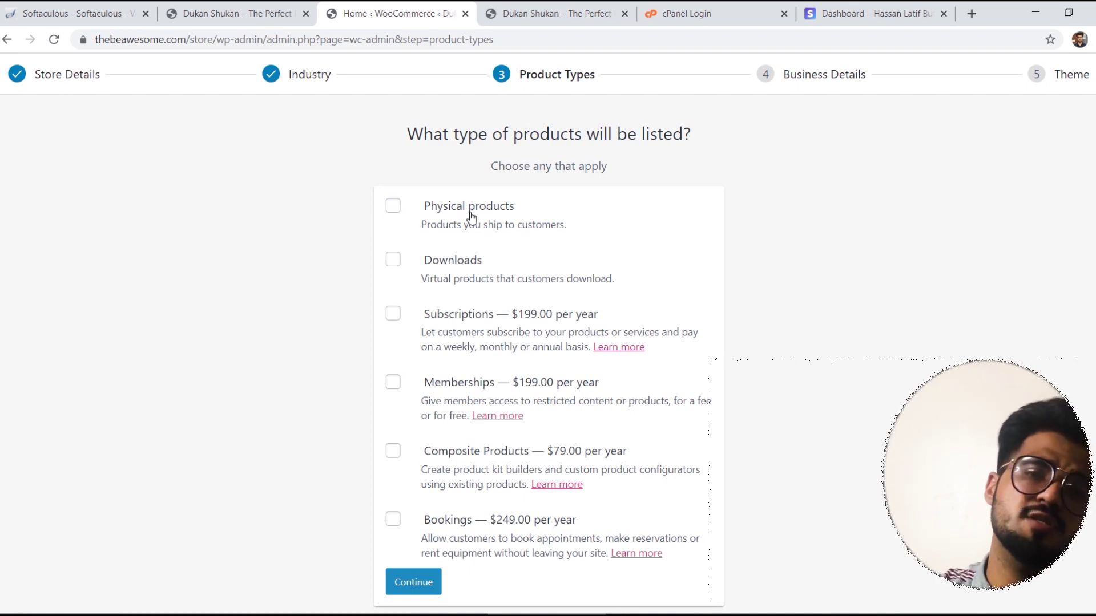
Step: Choose Physical products as the store's product type and continue
{"action": "left_click", "coordinate": [471, 217]}
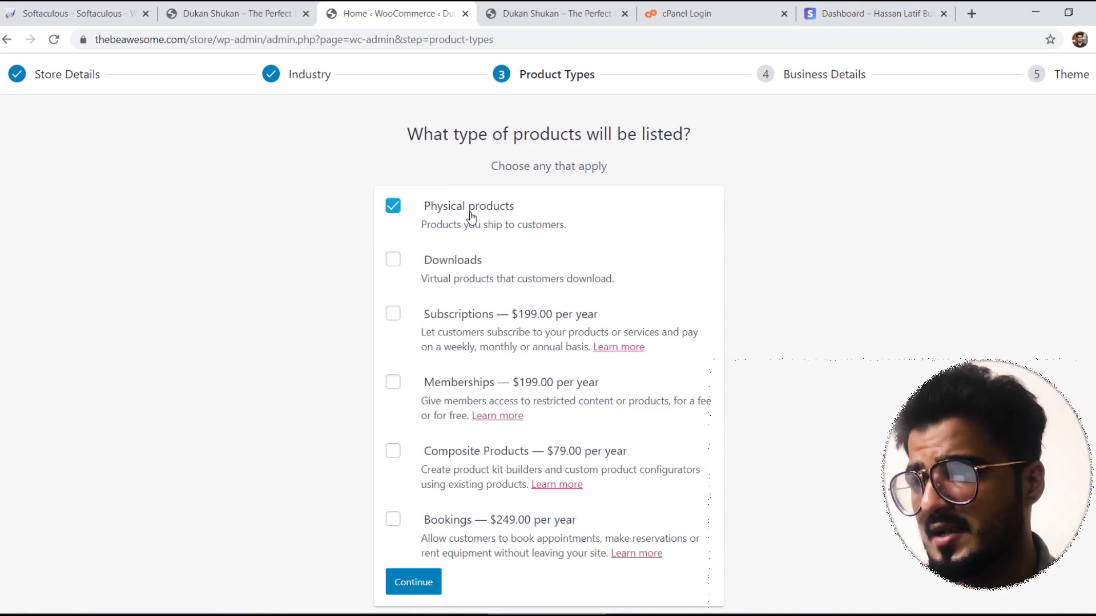
{"action": "scroll", "coordinate": [548, 434], "scroll_direction": "down", "scroll_amount": 1}
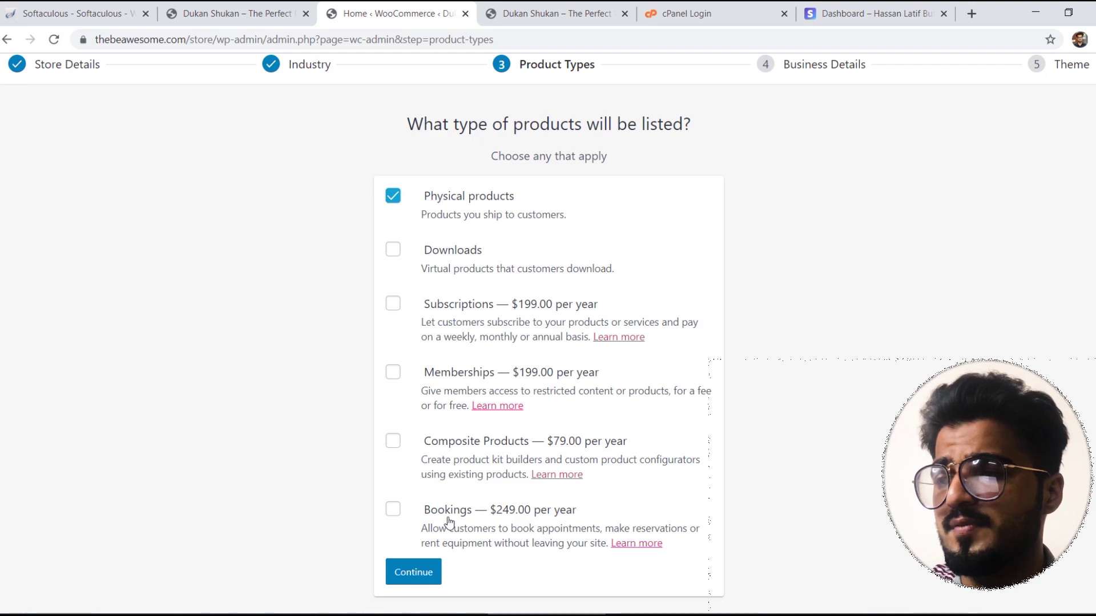
{"action": "left_click", "coordinate": [429, 567]}
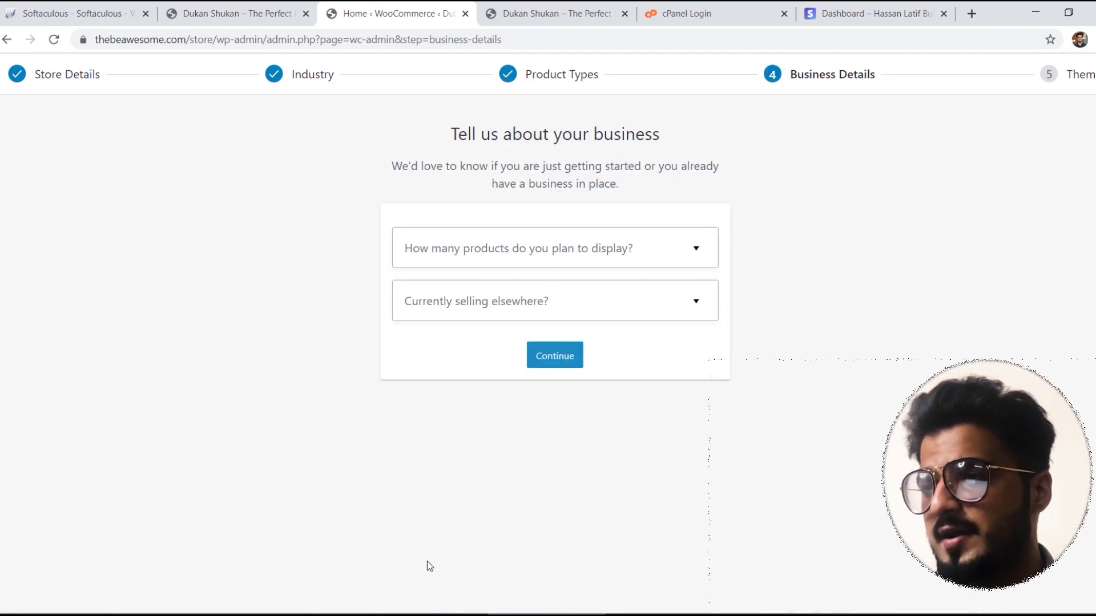
Step: Set 101 - 1,000 planned products, no selling elsewhere, and switch off the Google Ads plugin
{"action": "left_click", "coordinate": [645, 249]}
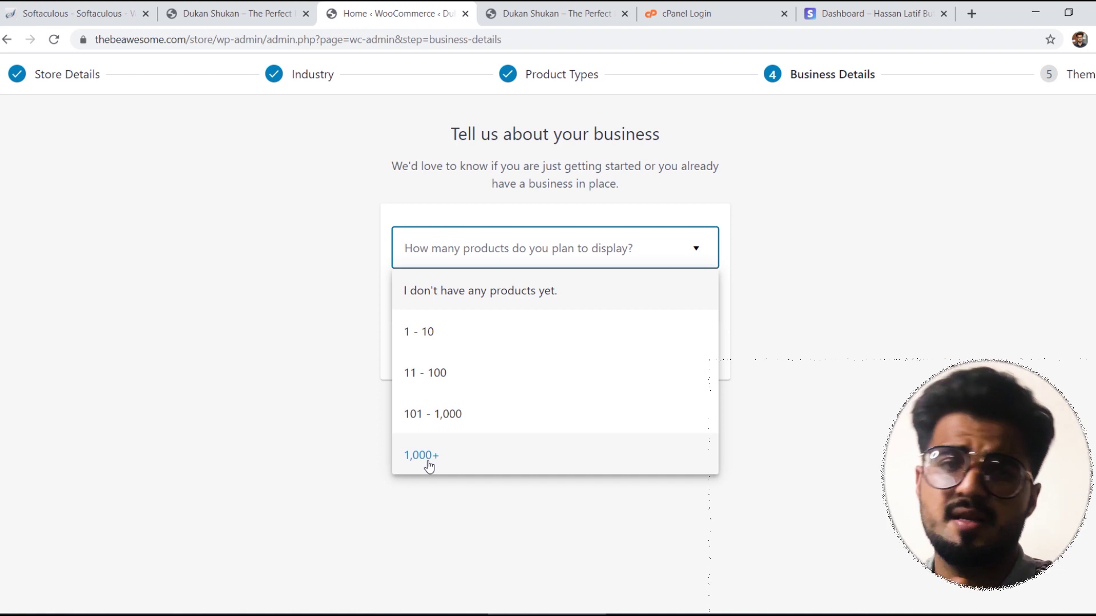
{"action": "left_click", "coordinate": [446, 425]}
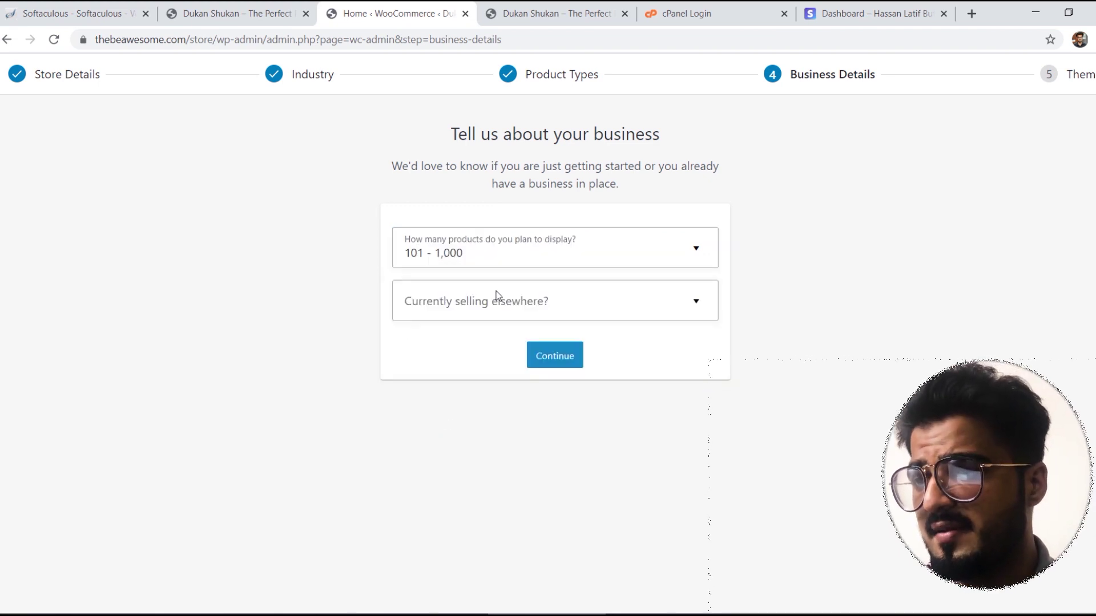
{"action": "left_click", "coordinate": [495, 305]}
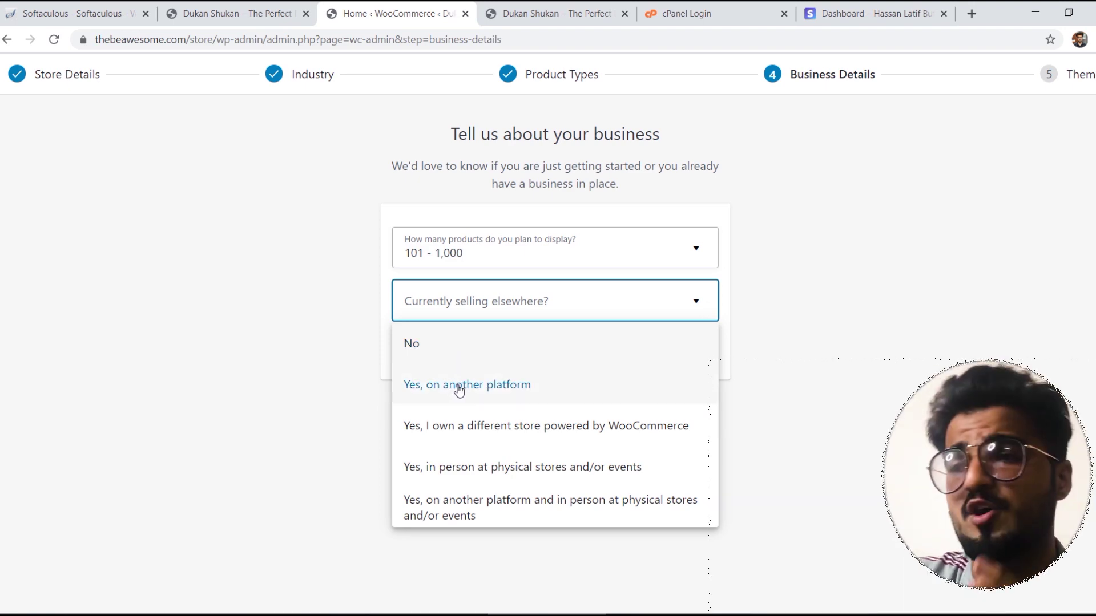
{"action": "left_click", "coordinate": [441, 354]}
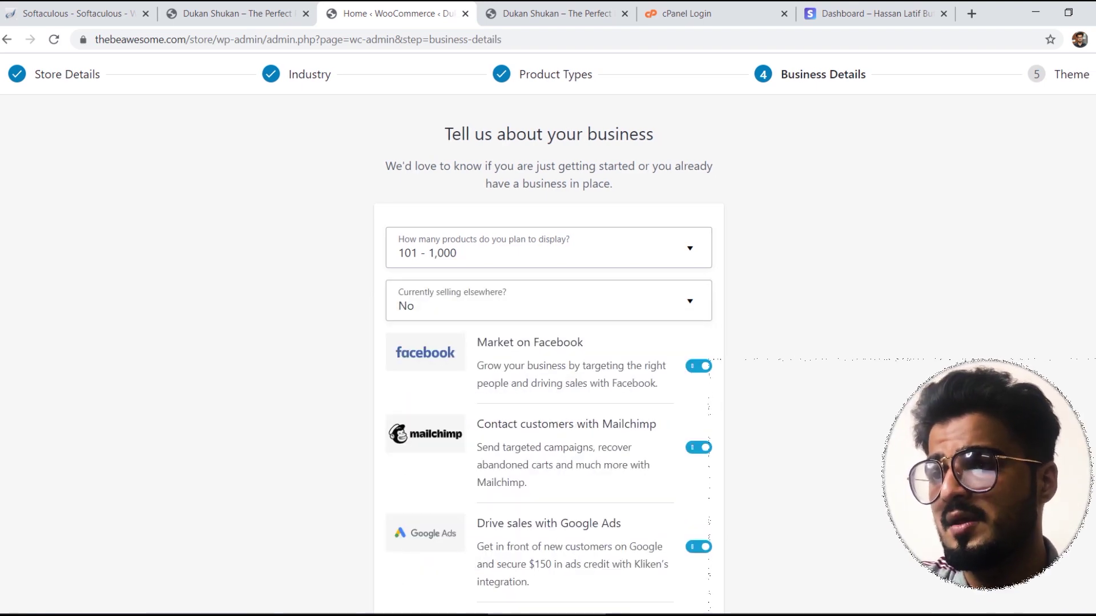
{"action": "scroll", "coordinate": [548, 334], "scroll_direction": "down", "scroll_amount": 2}
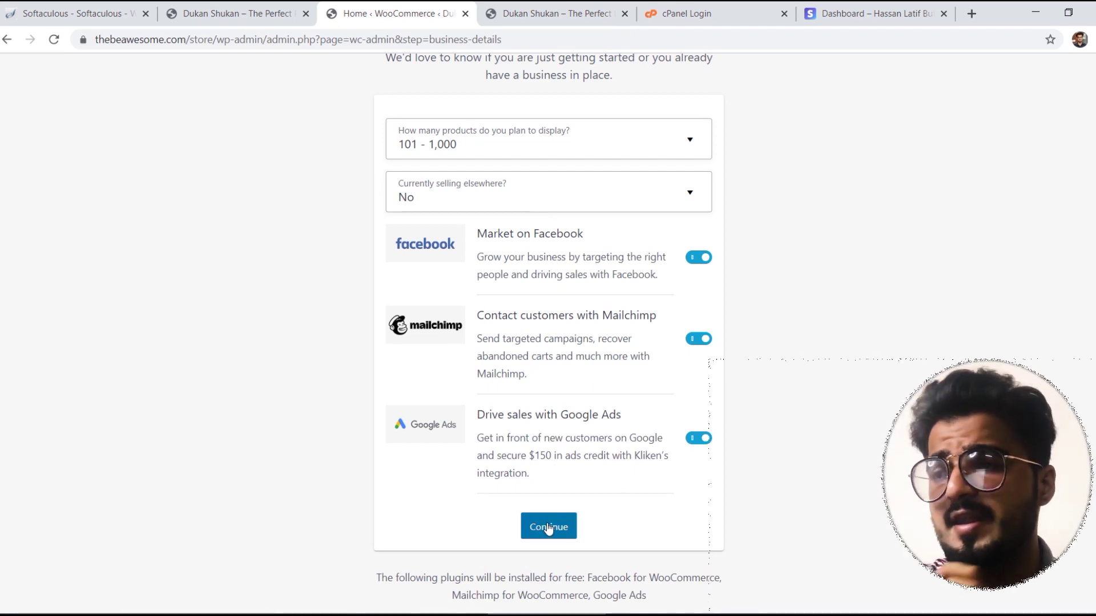
{"action": "left_click", "coordinate": [548, 528]}
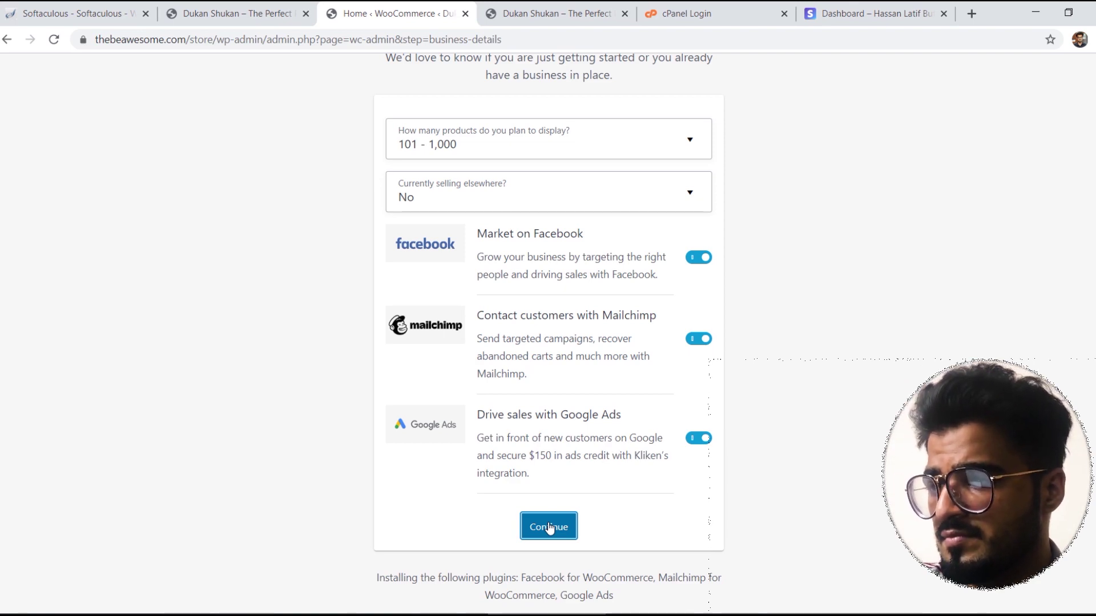
{"action": "left_click", "coordinate": [699, 438]}
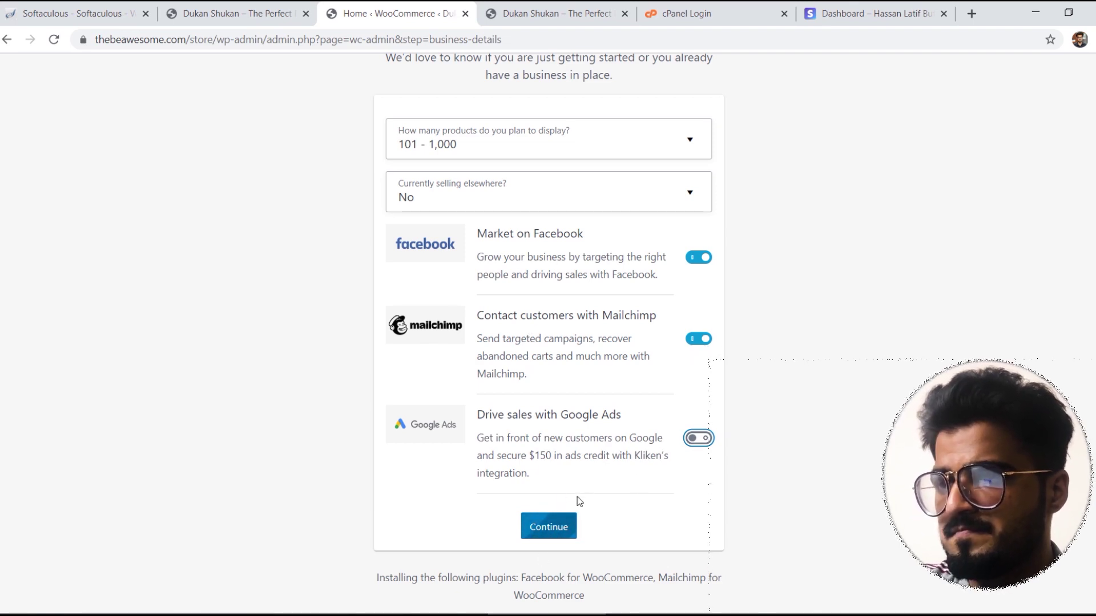
{"action": "left_click", "coordinate": [549, 527]}
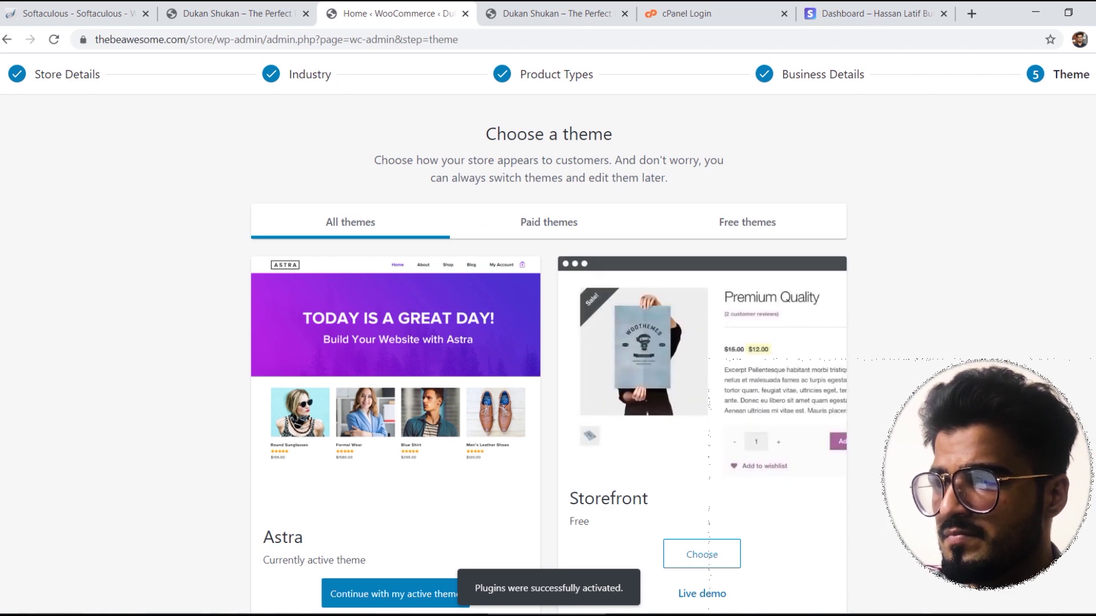
Step: Browse the free themes, then continue with the active Astra theme
{"action": "left_click", "coordinate": [751, 234]}
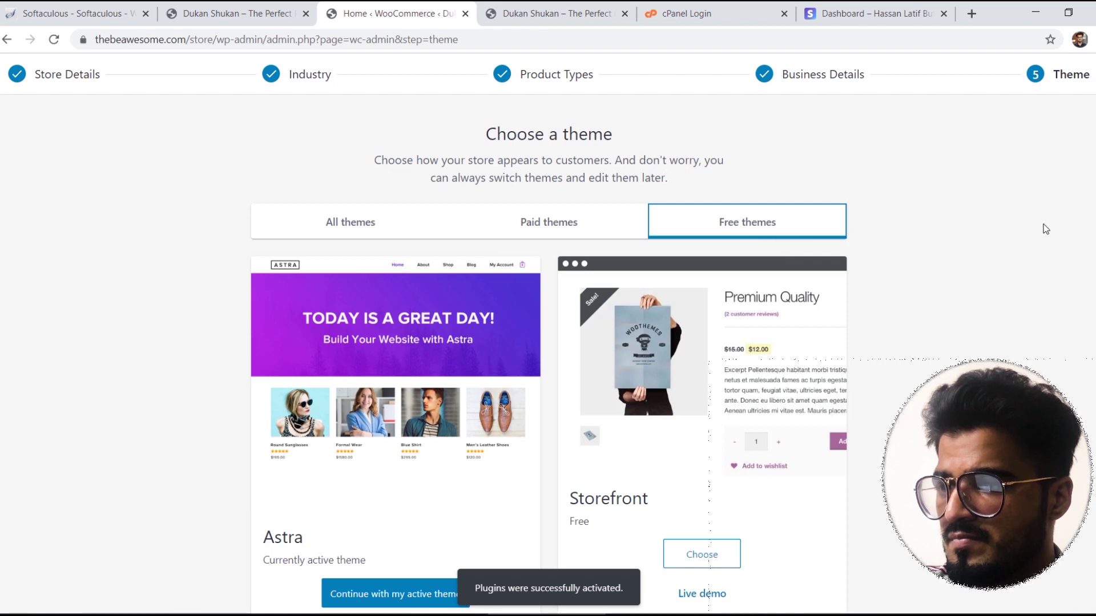
{"action": "scroll", "coordinate": [1046, 228], "scroll_direction": "down", "scroll_amount": 1}
{"action": "scroll", "coordinate": [548, 342], "scroll_direction": "down", "scroll_amount": 10}
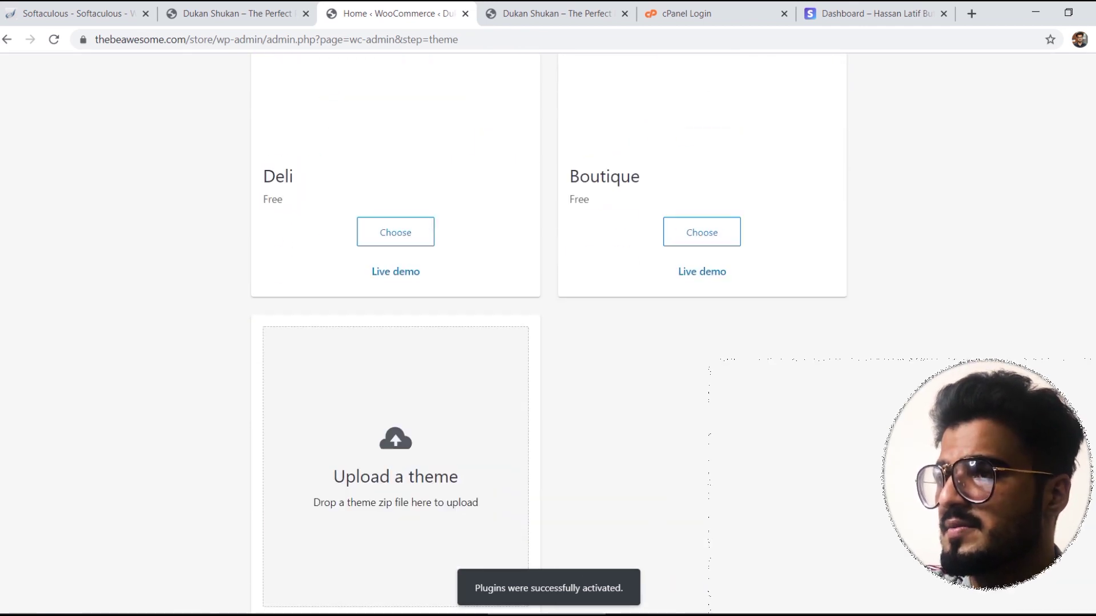
{"action": "scroll", "coordinate": [548, 342], "scroll_direction": "up", "scroll_amount": 12}
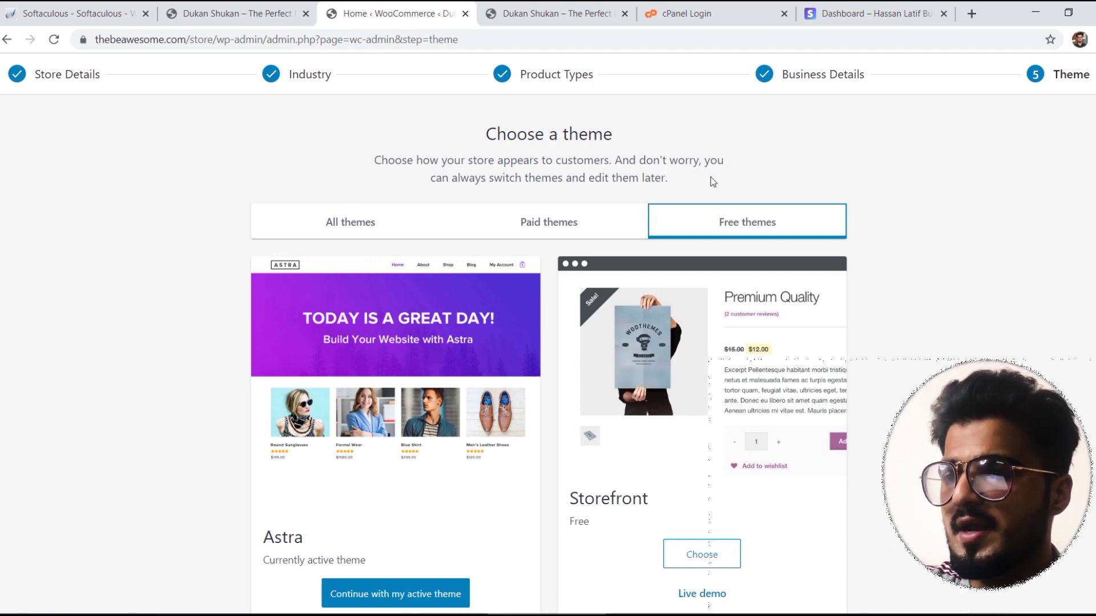
{"action": "scroll", "coordinate": [576, 353], "scroll_direction": "down", "scroll_amount": 4}
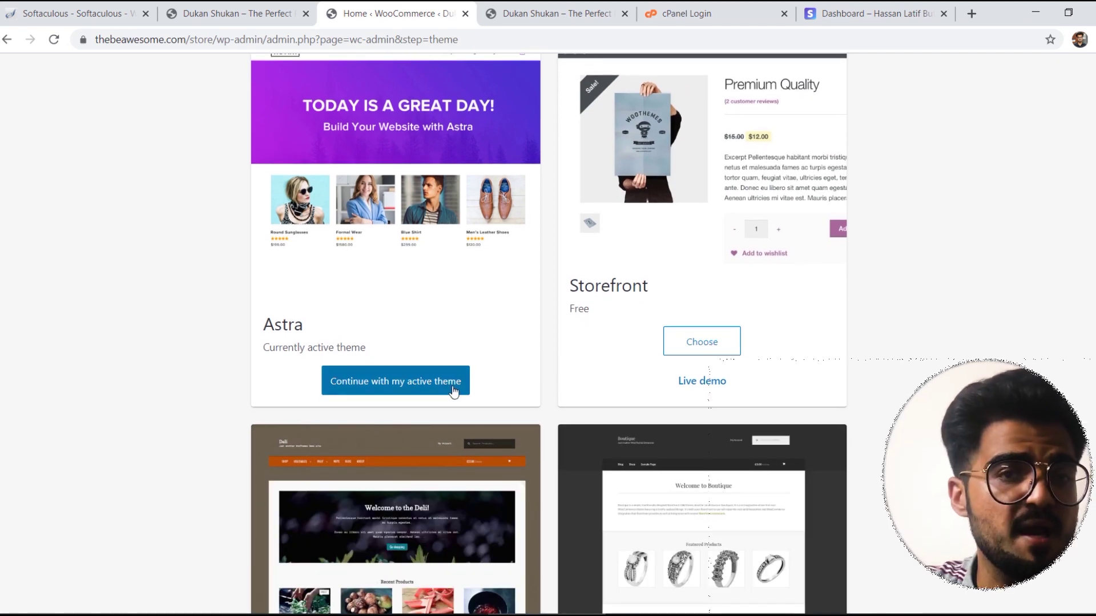
{"action": "left_click", "coordinate": [443, 388]}
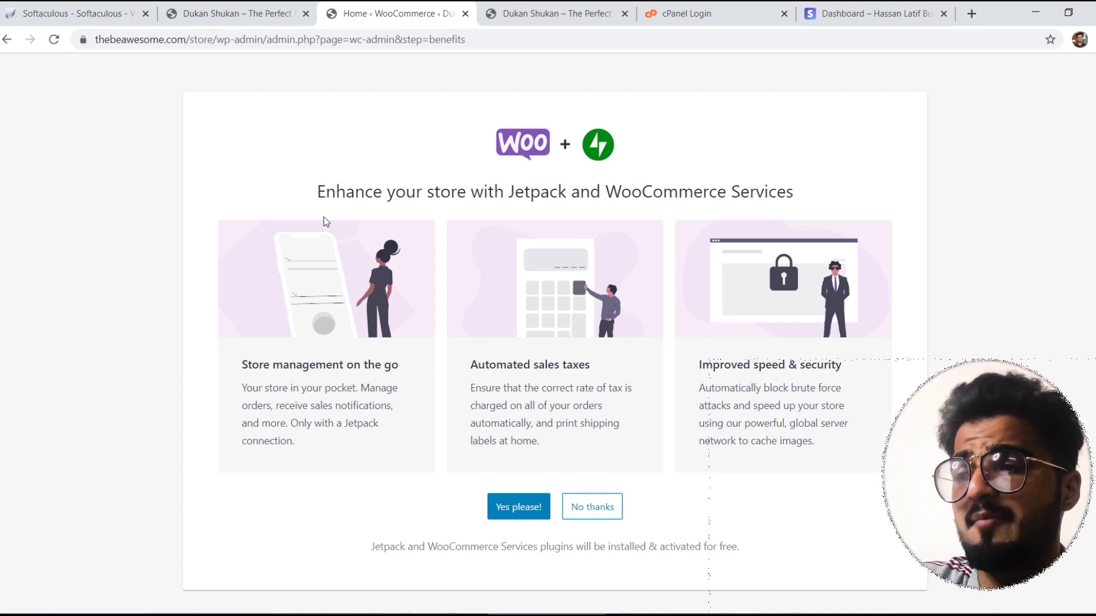
Step: Decline Jetpack, dismiss the Woo hoo completion message, and open WooCommerce > Coupons
{"action": "left_click", "coordinate": [599, 514]}
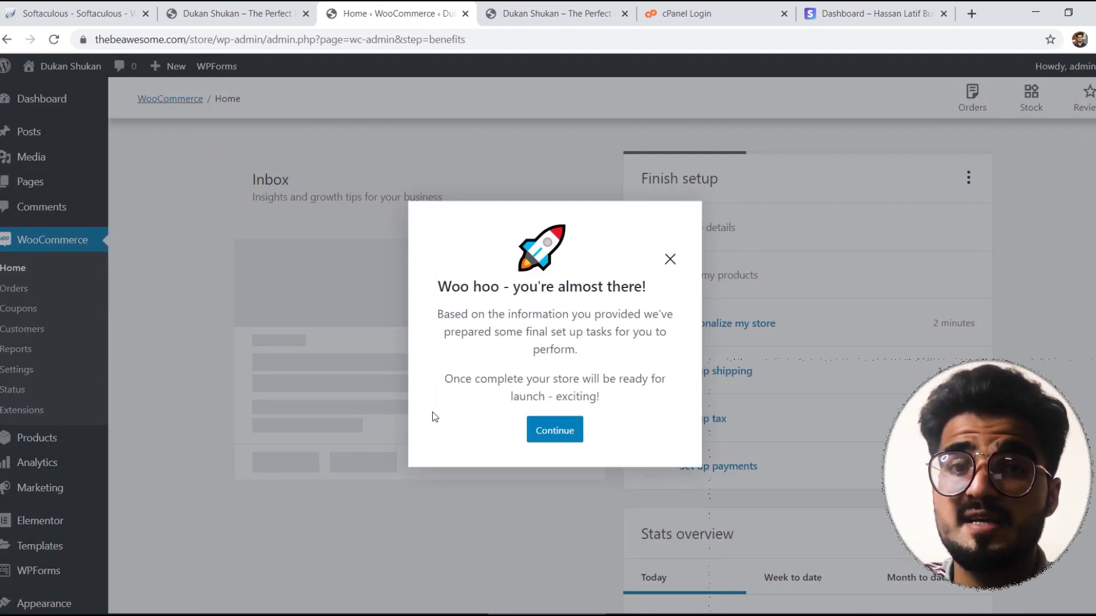
{"action": "left_click", "coordinate": [557, 431]}
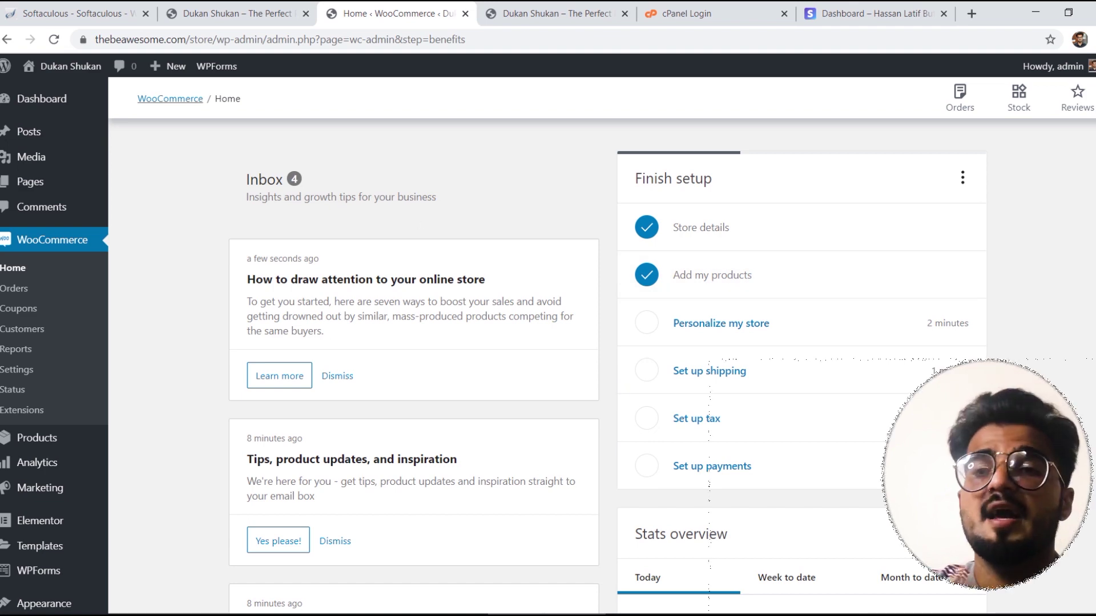
{"action": "left_click", "coordinate": [23, 311]}
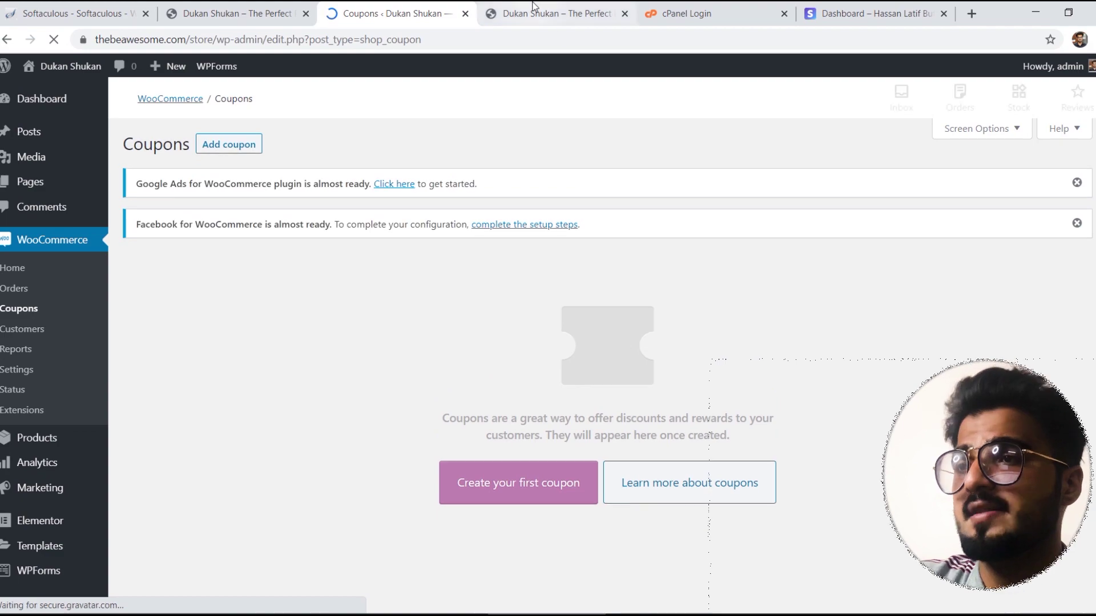
Step: Reload the storefront, check the Coupons page, then open the Home page in Elementor
{"action": "left_click", "coordinate": [534, 13]}
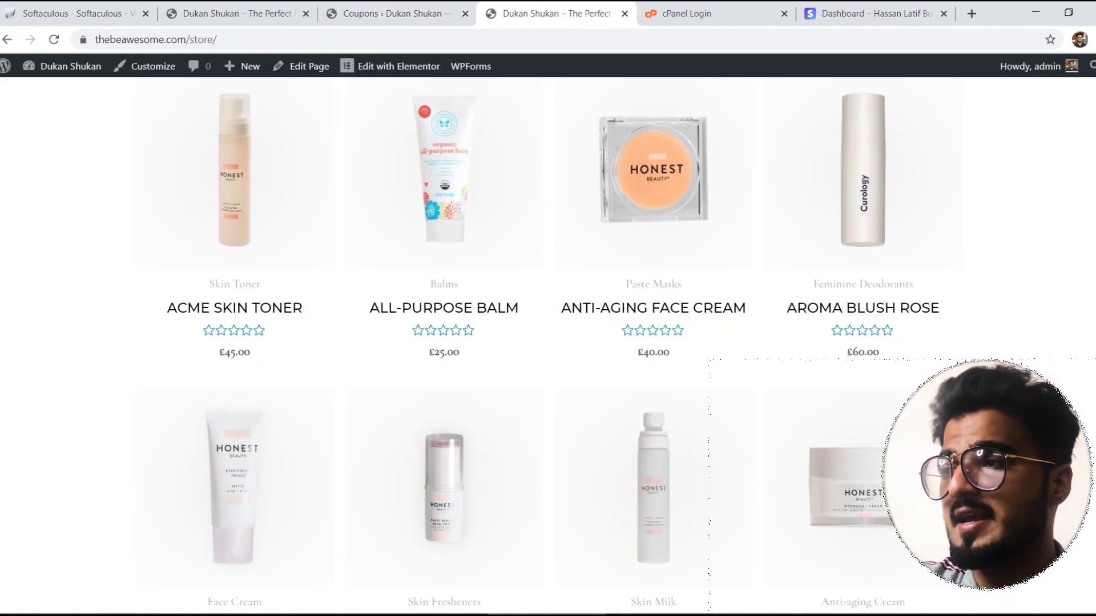
{"action": "left_click", "coordinate": [54, 39]}
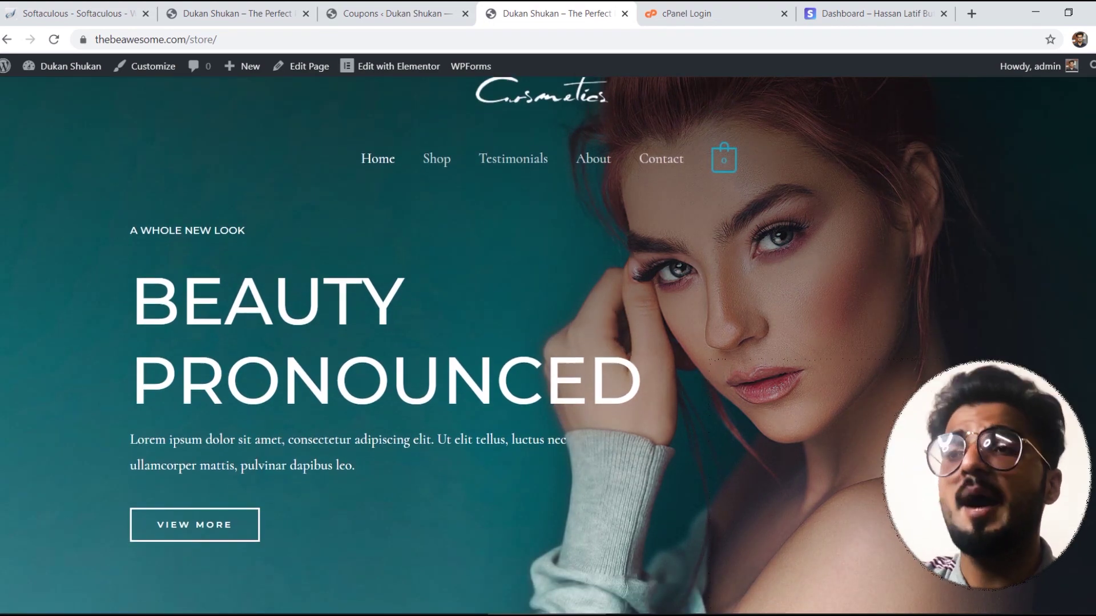
{"action": "left_click", "coordinate": [388, 12]}
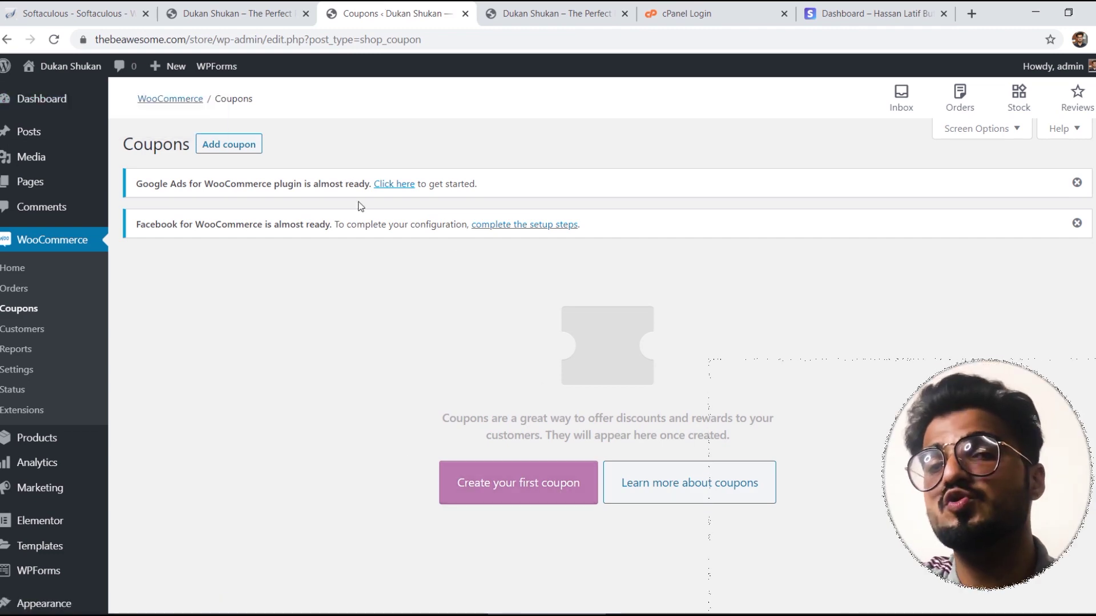
{"action": "left_click", "coordinate": [562, 7]}
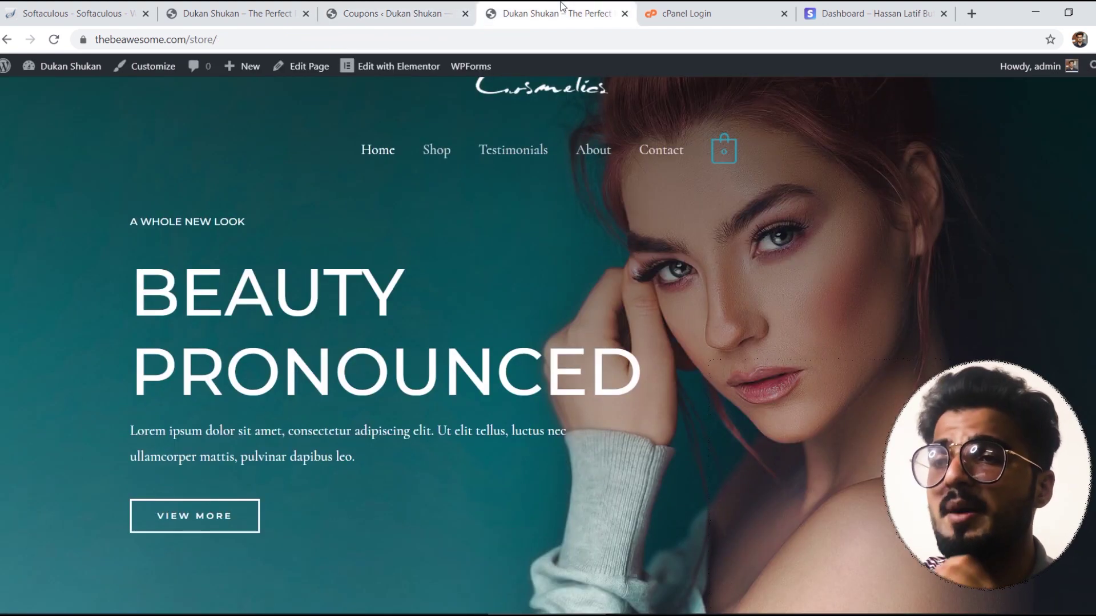
{"action": "mouse_move", "coordinate": [407, 71]}
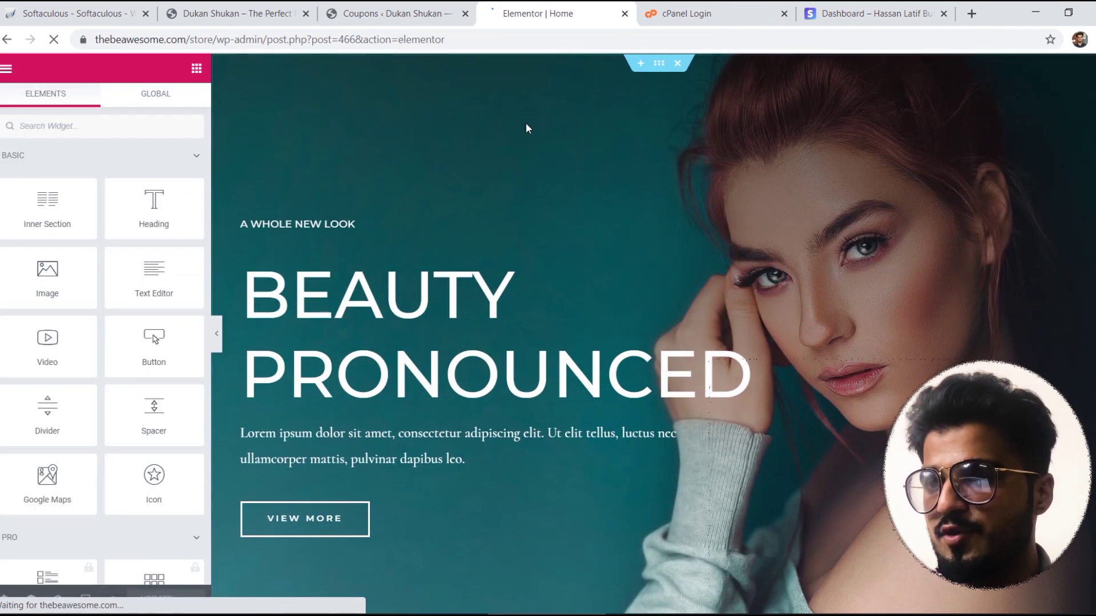
Step: Change the hero heading to 'MEN'S WORLD' and its paragraph to 'BEST PLACE FOR MEN'S CLOTHING AND ACCESSORIES'
{"action": "triple_click", "coordinate": [320, 297]}
{"action": "type", "text": "M"}
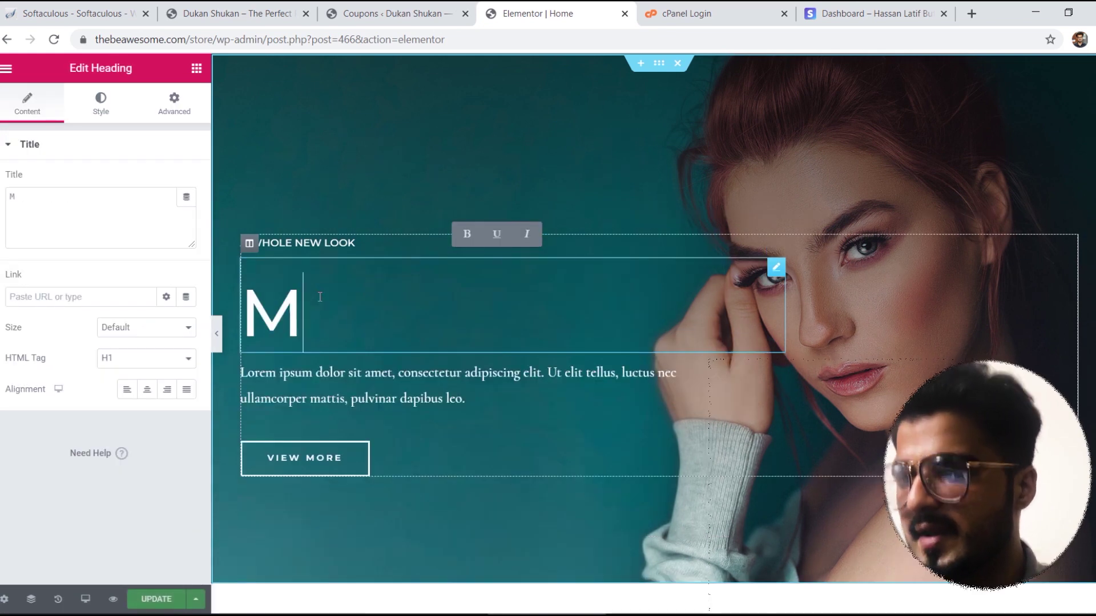
{"action": "type", "text": "EN'S WORLS"}
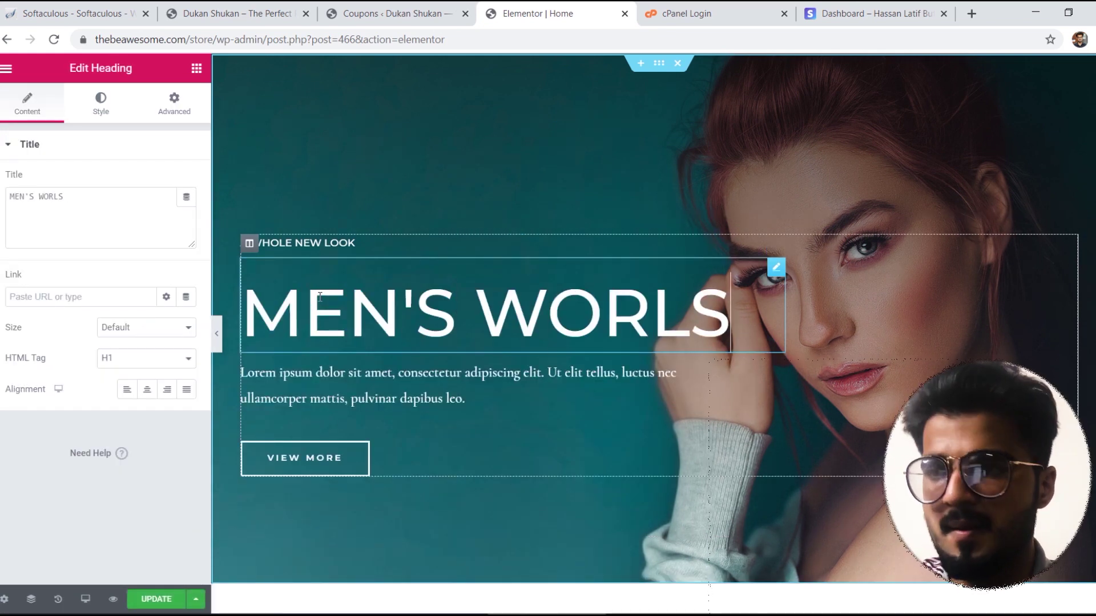
{"action": "key", "text": "BackSpace"}
{"action": "type", "text": "D"}
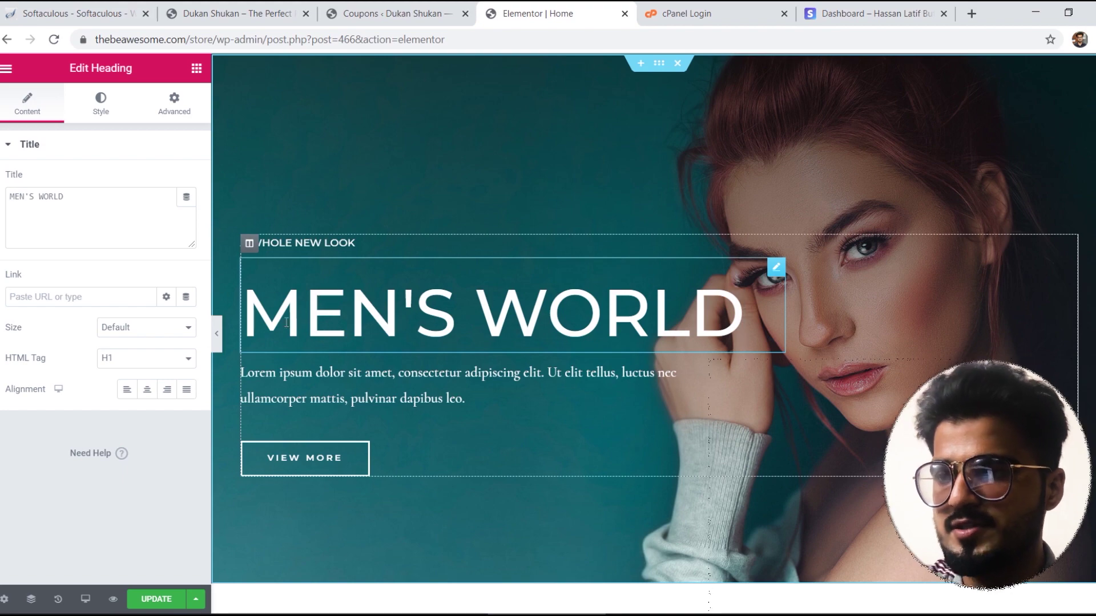
{"action": "triple_click", "coordinate": [314, 394]}
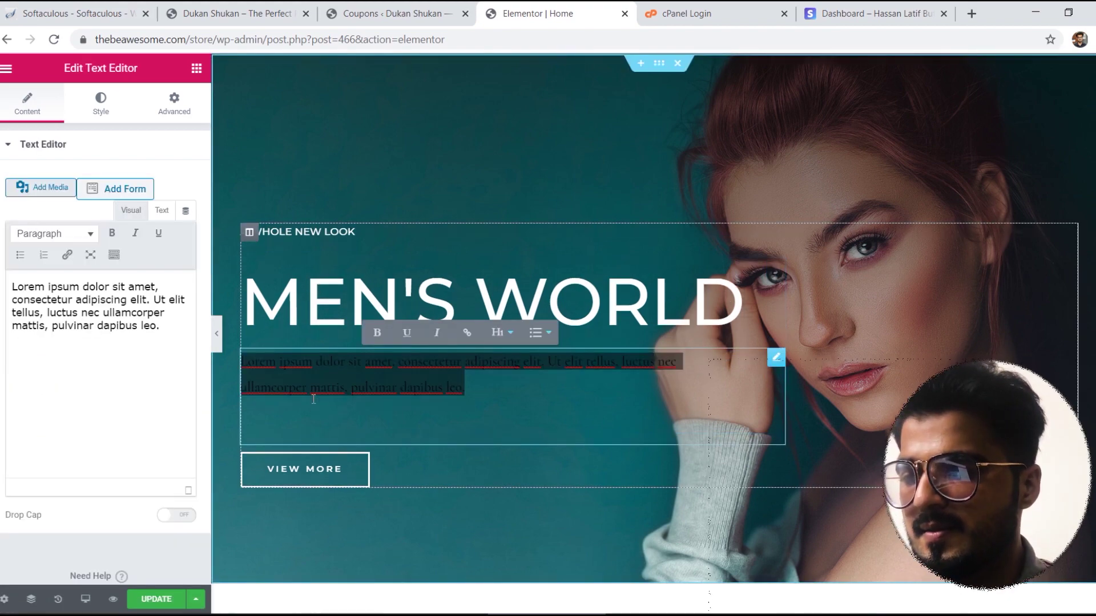
{"action": "type", "text": "B"}
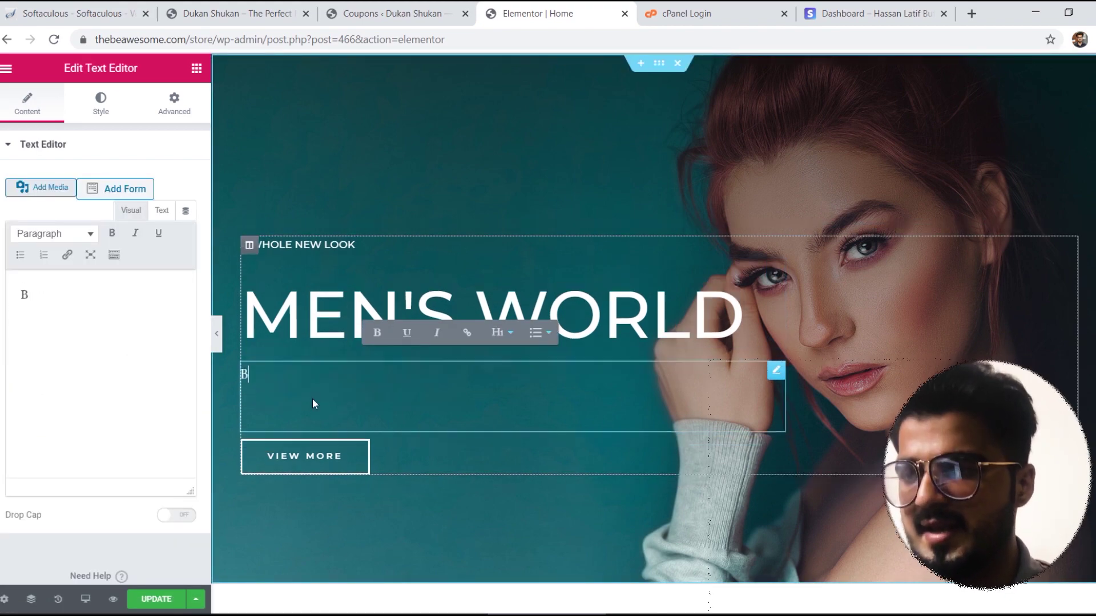
{"action": "type", "text": "EST PLACE FOR MEN'S "}
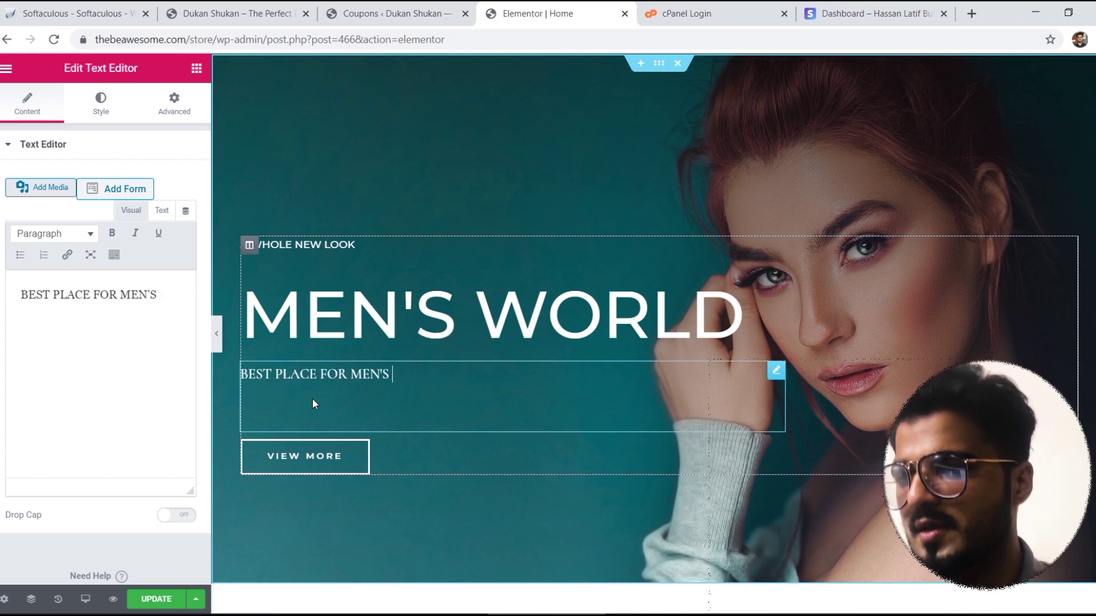
{"action": "type", "text": "CLOTHING AND "}
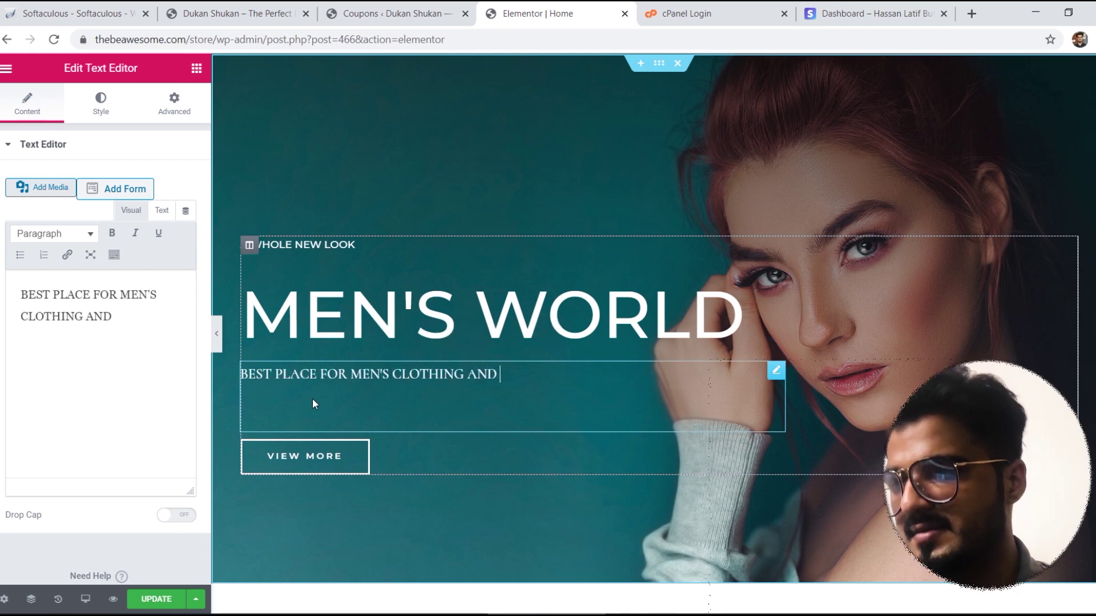
{"action": "type", "text": "ACCESSO"}
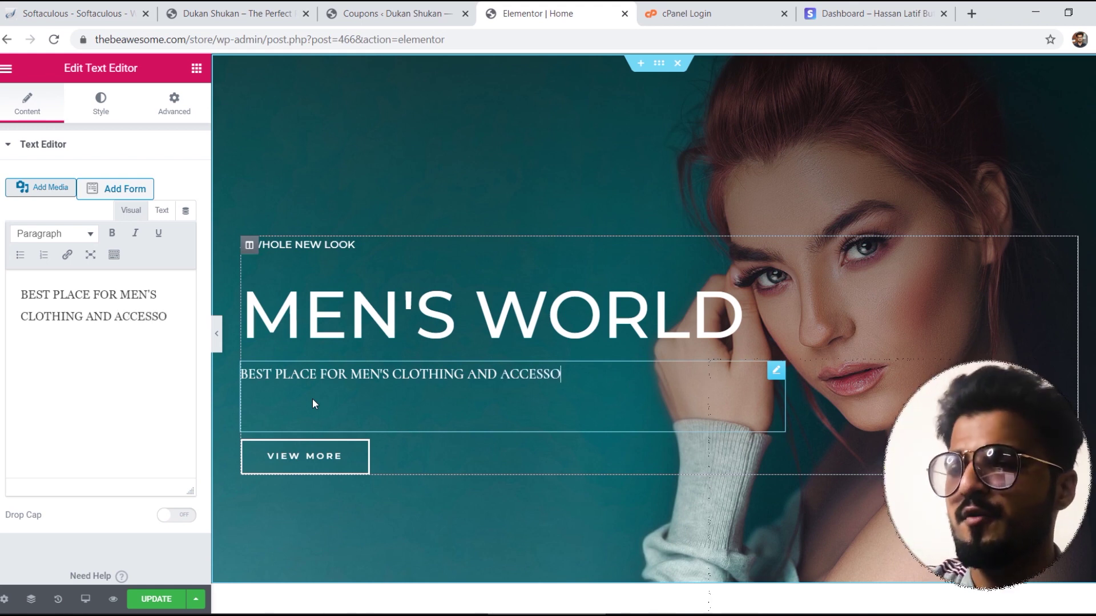
{"action": "type", "text": "RIES"}
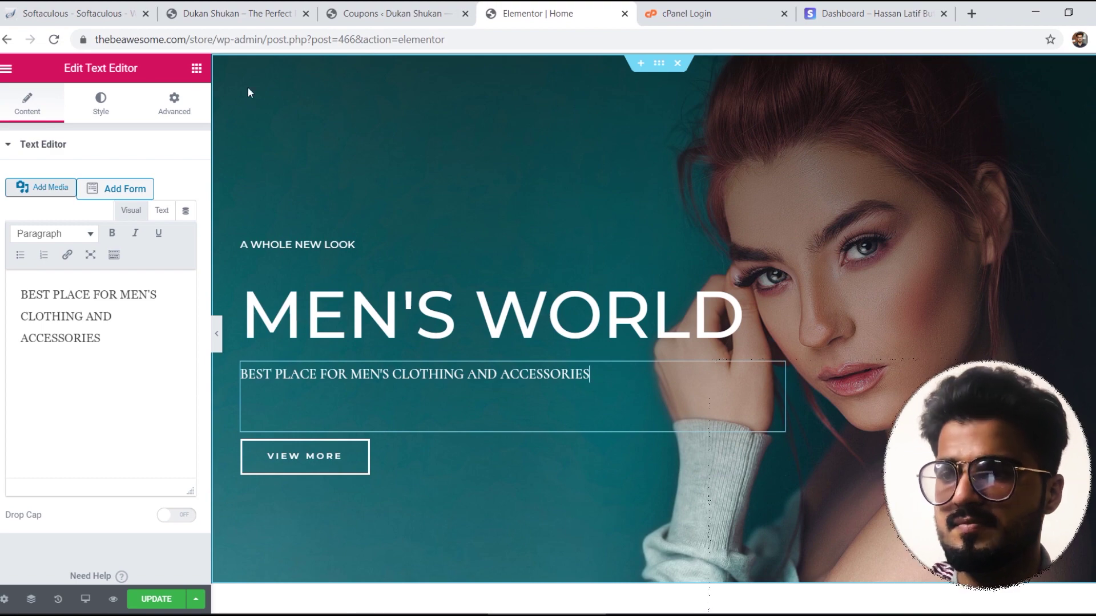
Step: Try dragging an inner section and an image widget into the hero
{"action": "left_click", "coordinate": [195, 69]}
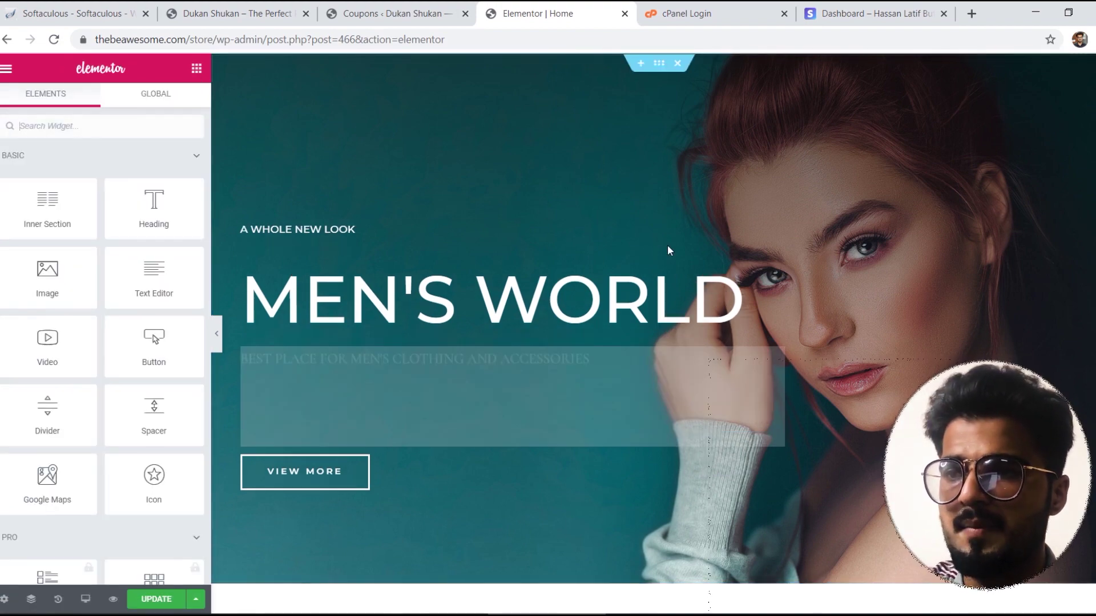
{"action": "left_click_drag", "start_coordinate": [47, 209], "coordinate": [100, 304]}
{"action": "left_click_drag", "start_coordinate": [48, 255], "coordinate": [36, 311]}
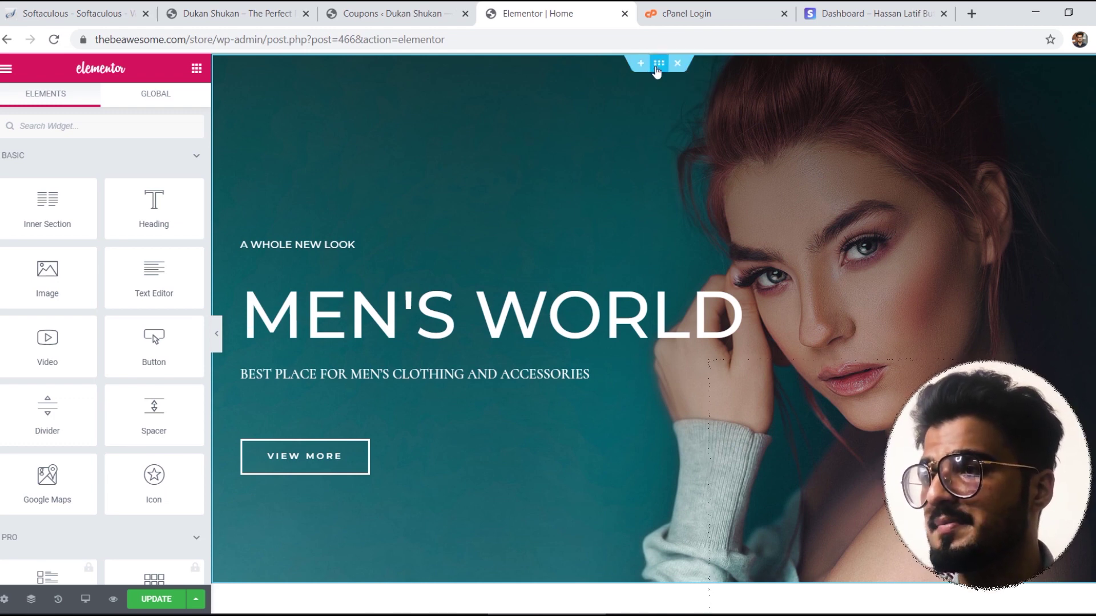
Step: Open the hero section's Style settings to show its background image
{"action": "right_click", "coordinate": [651, 89]}
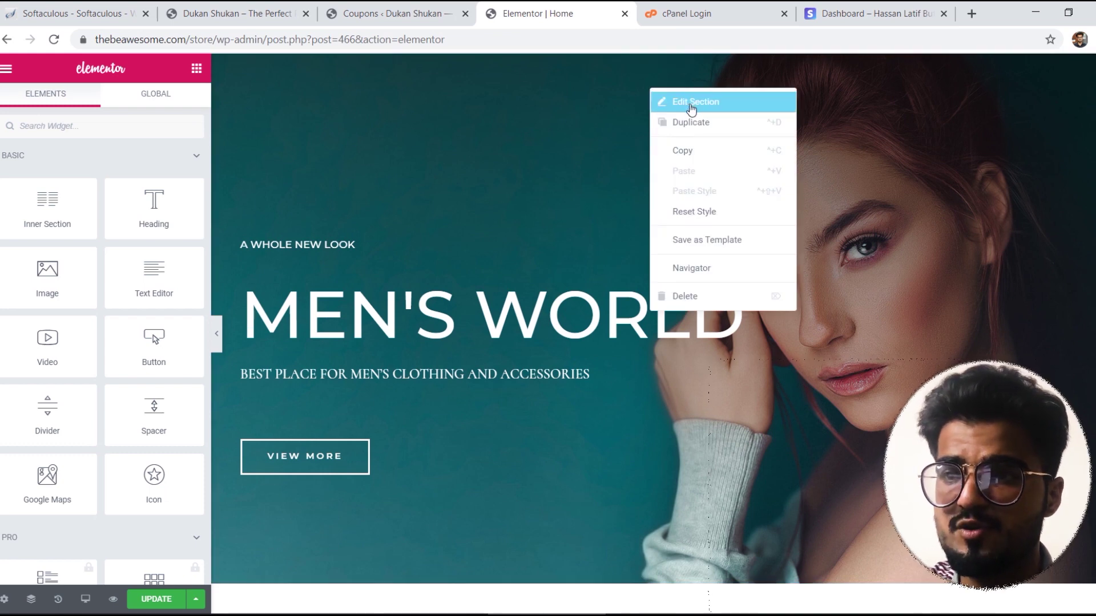
{"action": "left_click", "coordinate": [691, 108]}
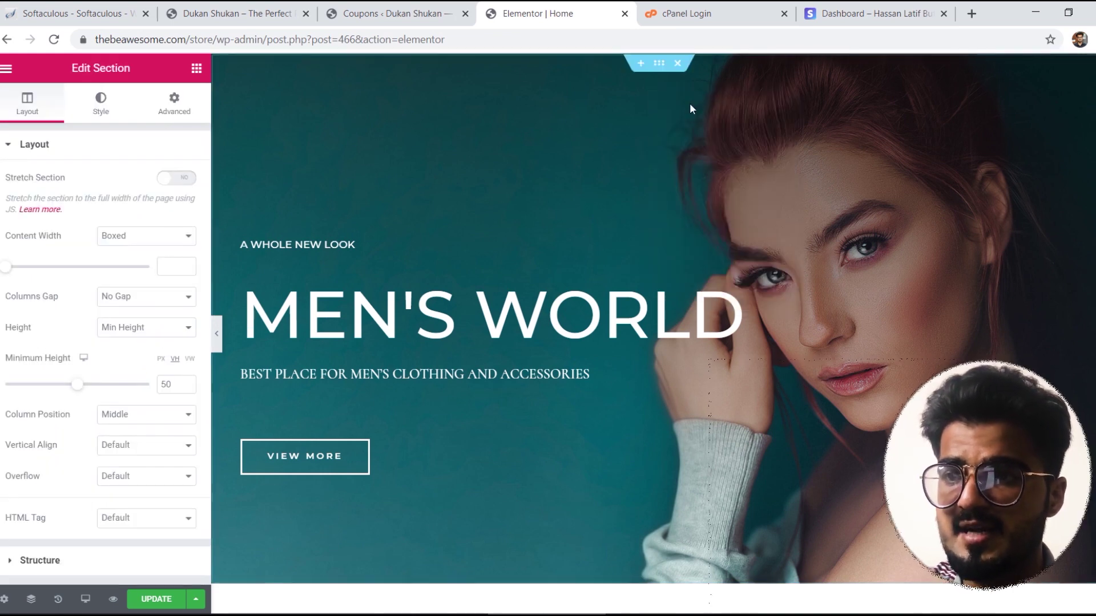
{"action": "left_click", "coordinate": [103, 112]}
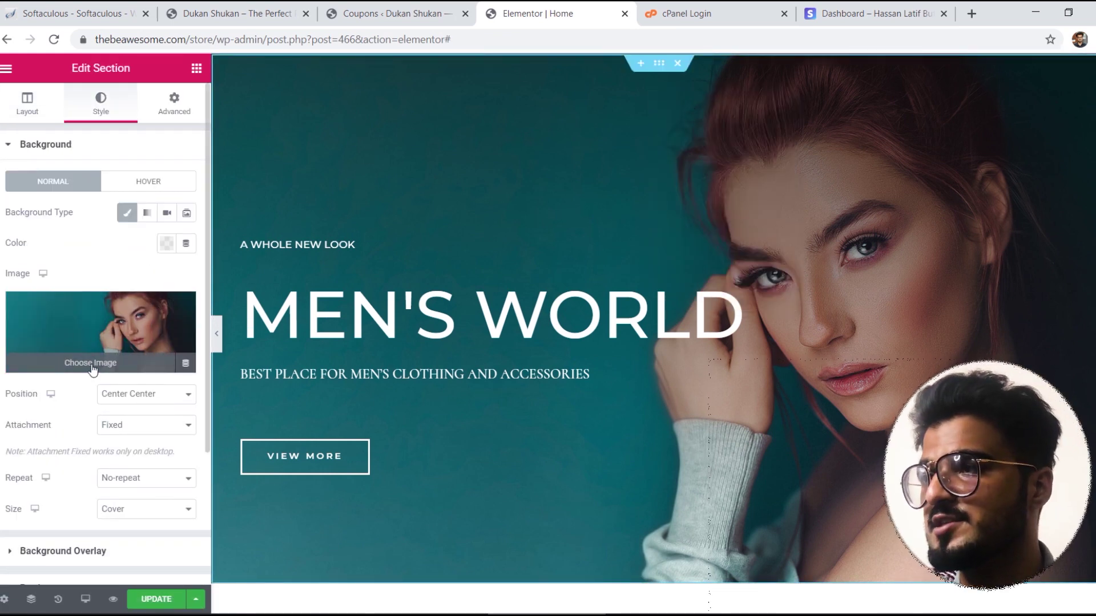
{"action": "left_click", "coordinate": [971, 14]}
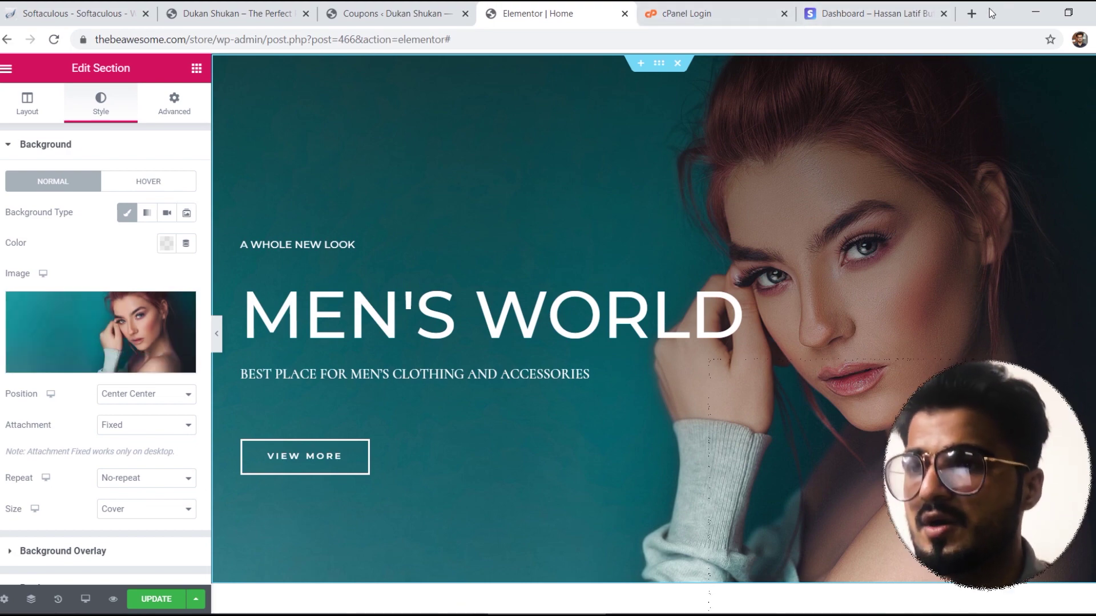
Step: Search Google for 'MENS BANNER' and switch to the image results
{"action": "type", "text": "GOOGLE"}
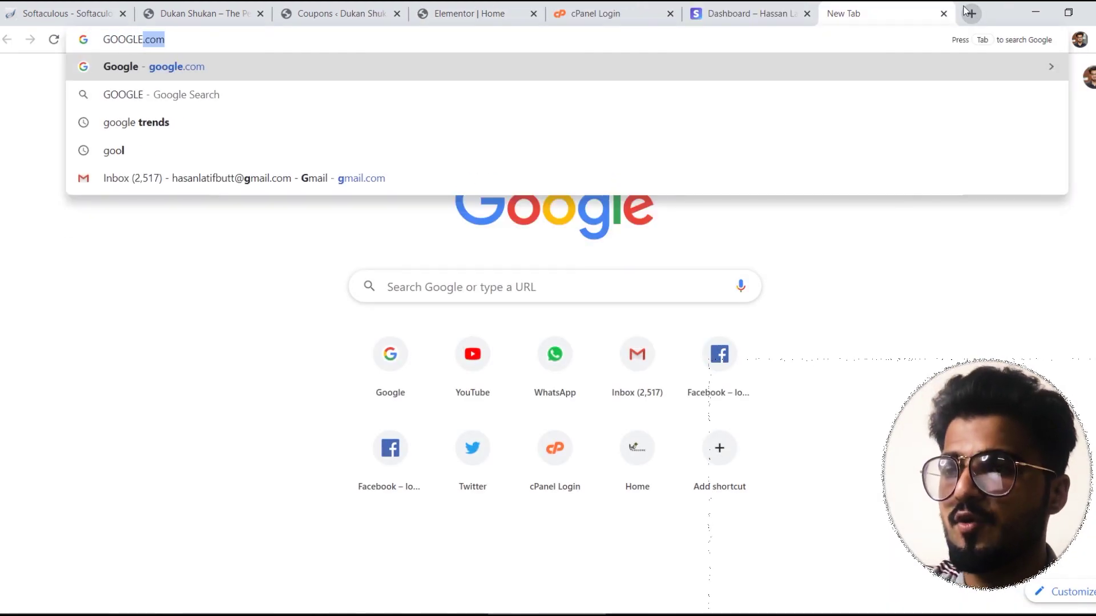
{"action": "key", "text": "Return"}
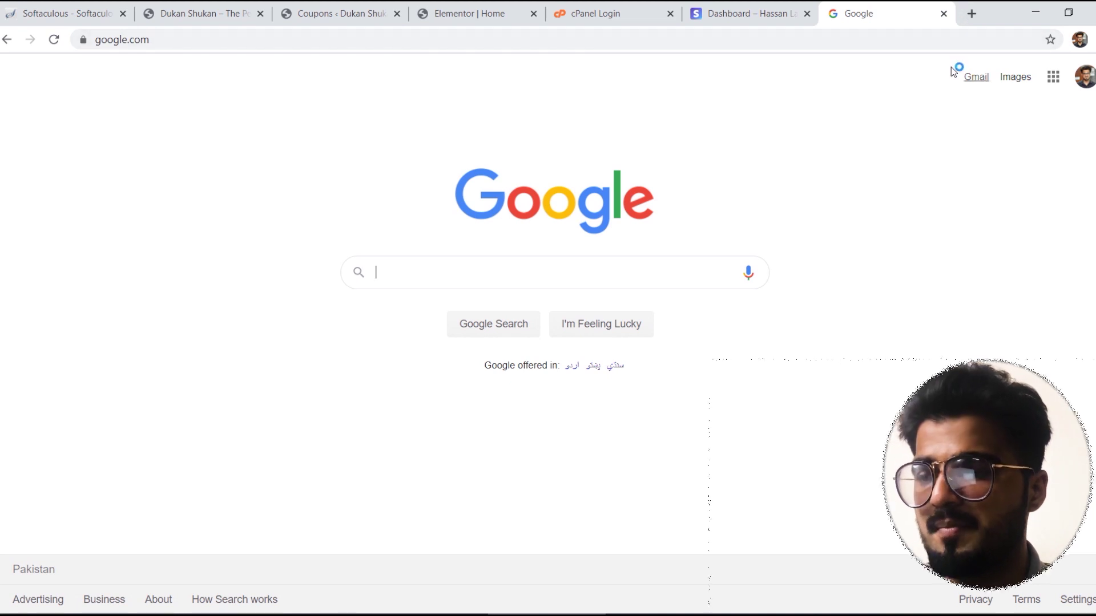
{"action": "type", "text": "MENS BANNER"}
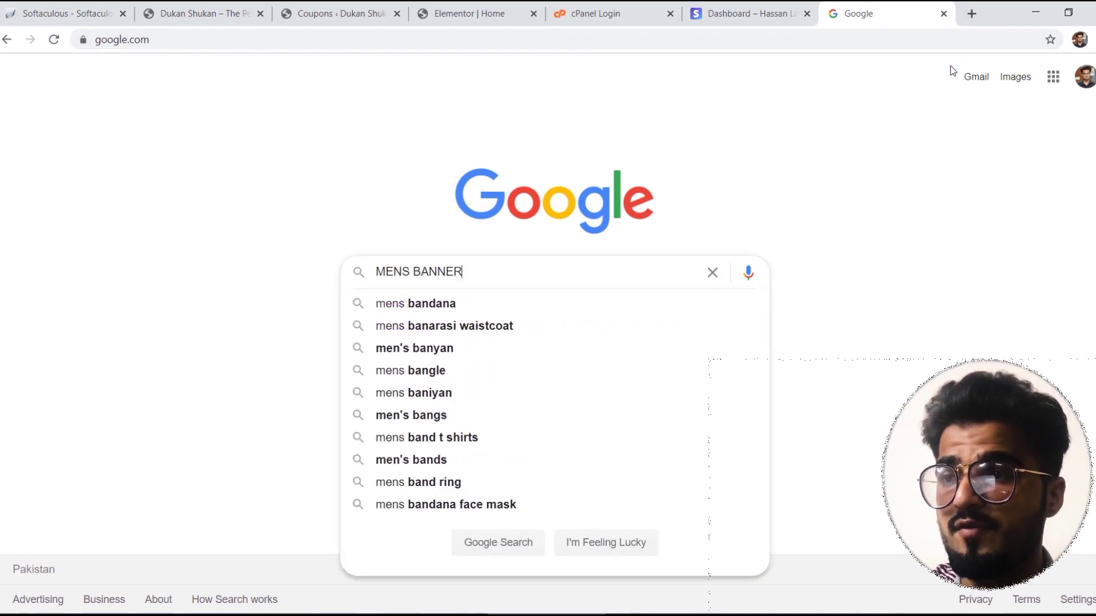
{"action": "key", "text": "Return"}
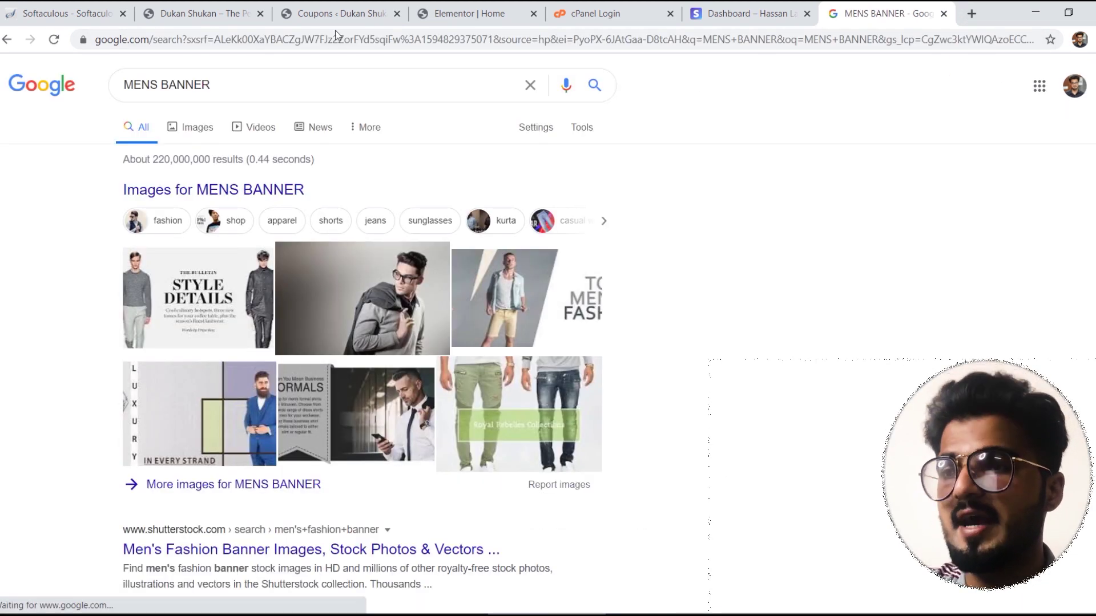
{"action": "left_click", "coordinate": [190, 133]}
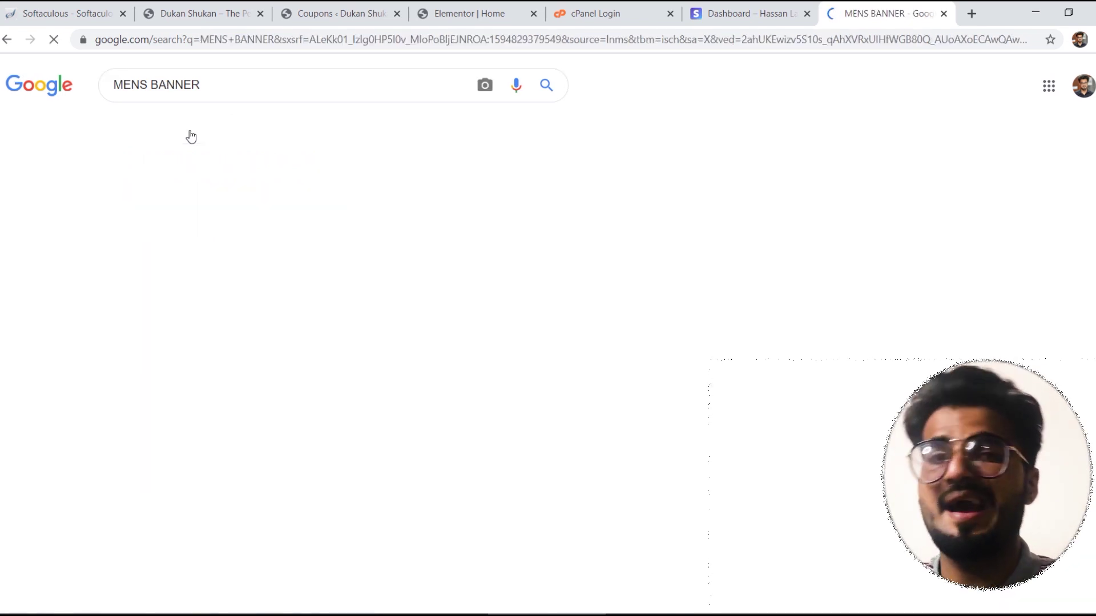
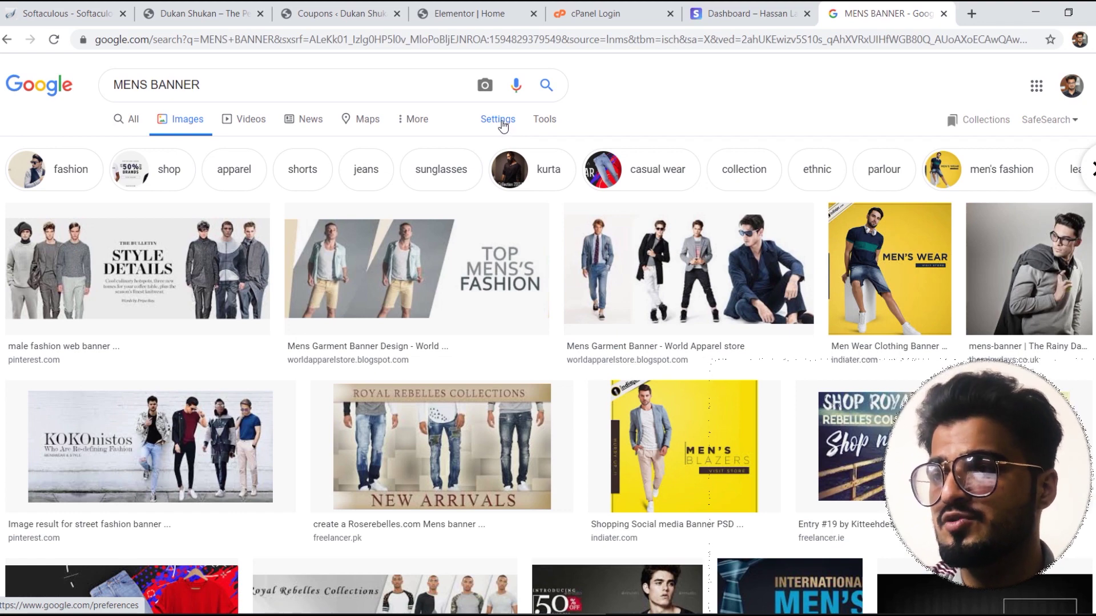
Step: Filter the MENS BANNER image results to those labeled for noncommercial reuse with modification
{"action": "left_click", "coordinate": [498, 120]}
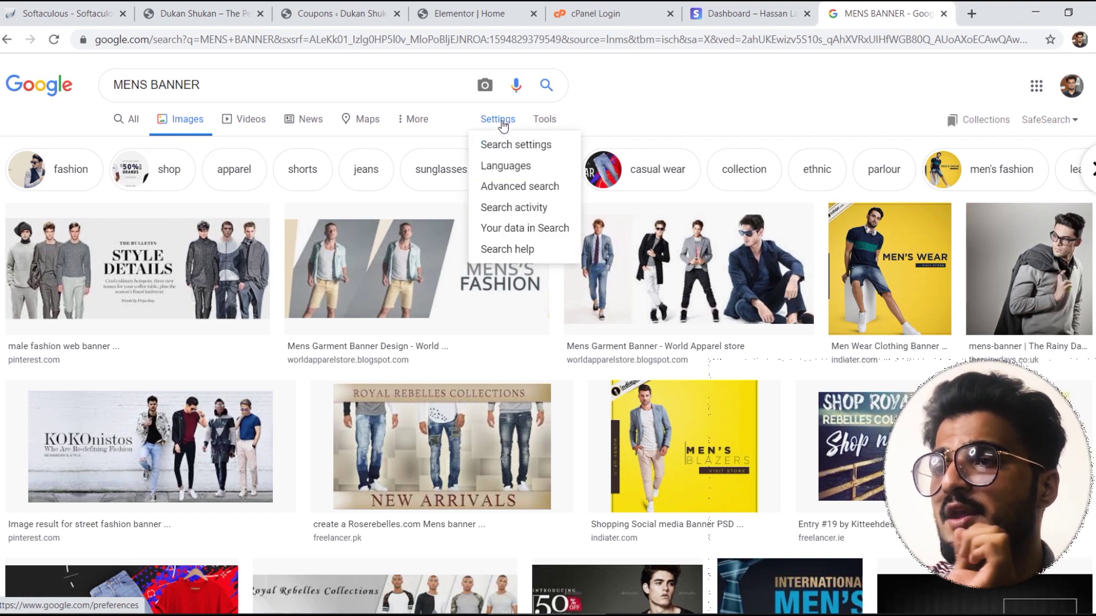
{"action": "left_click", "coordinate": [546, 120]}
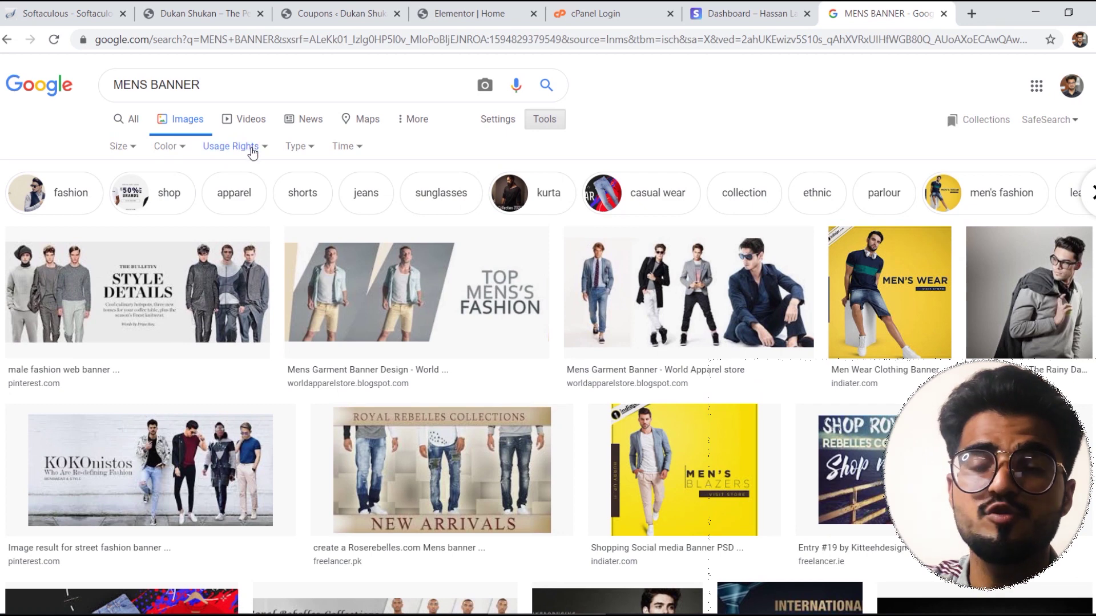
{"action": "left_click", "coordinate": [252, 150]}
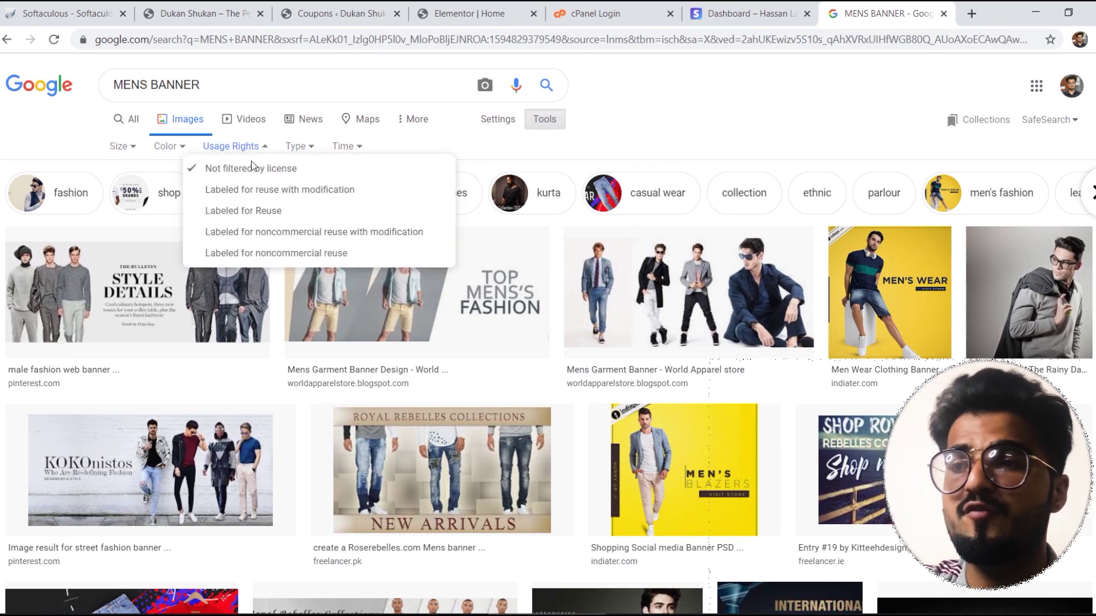
{"action": "left_click", "coordinate": [254, 239]}
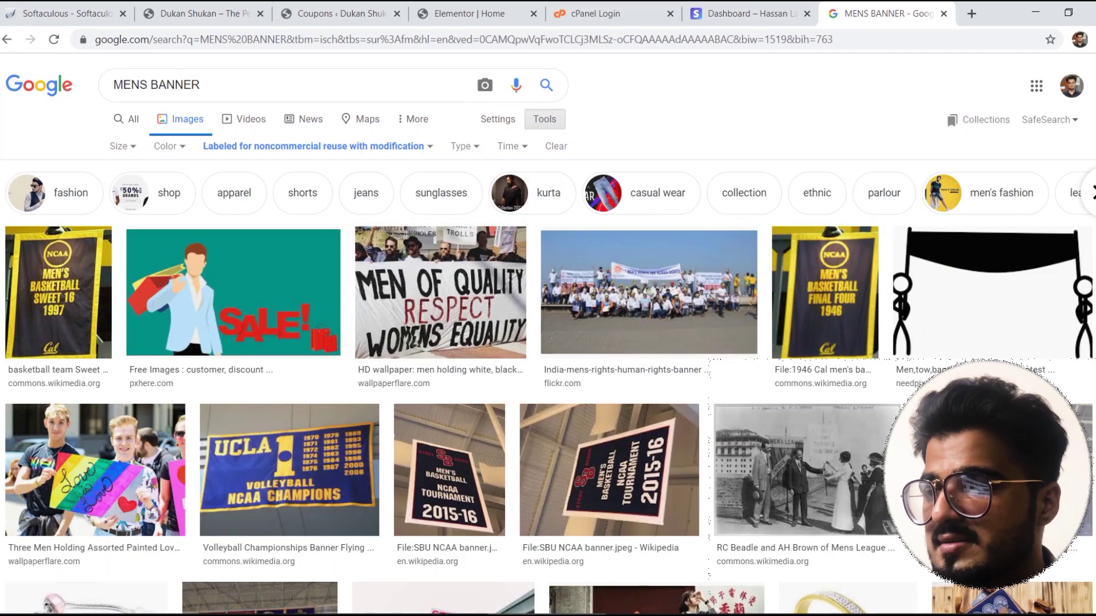
Step: Preview the SALE illustration result
{"action": "scroll", "coordinate": [548, 333], "scroll_direction": "down", "scroll_amount": 9}
{"action": "scroll", "coordinate": [547, 334], "scroll_direction": "up", "scroll_amount": 9}
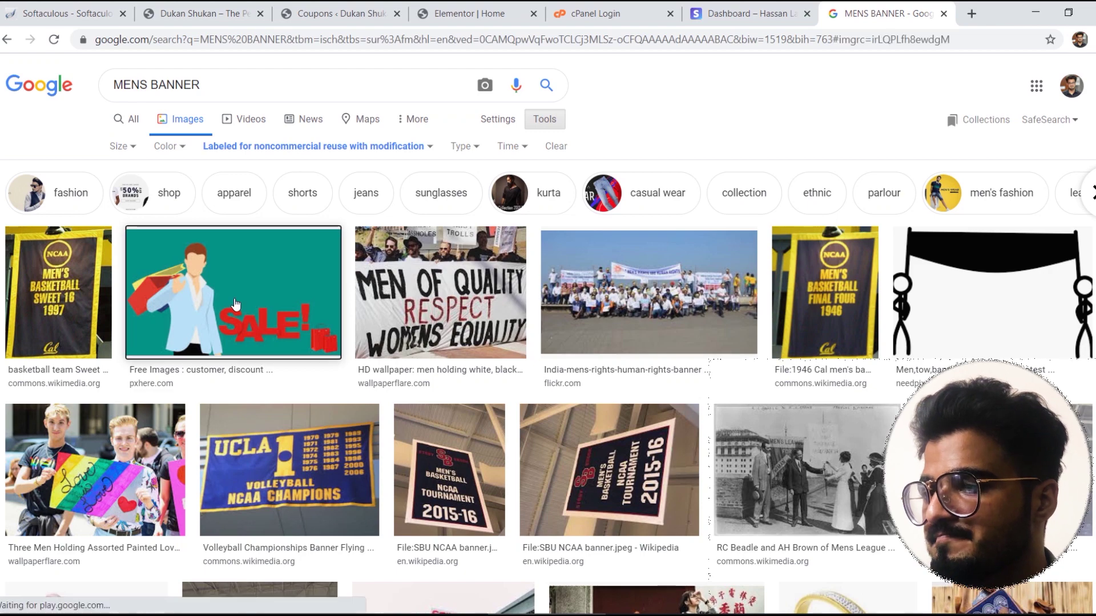
{"action": "left_click", "coordinate": [235, 306]}
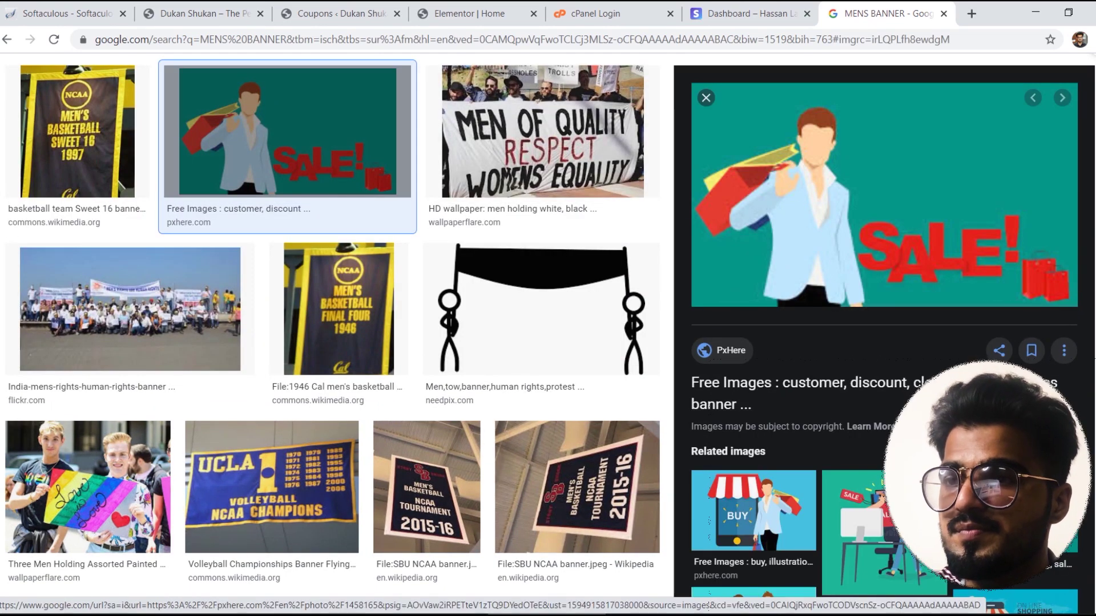
{"action": "scroll", "coordinate": [548, 342], "scroll_direction": "up", "scroll_amount": 3}
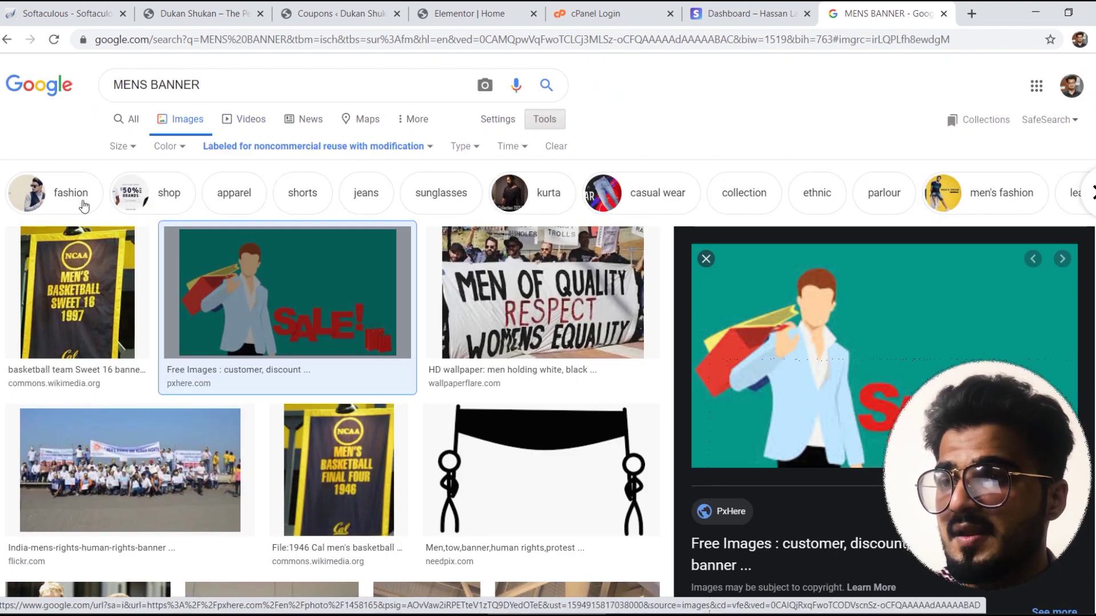
Step: Narrow results to fashion, preview the tweed suit photo and choose to save it
{"action": "left_click", "coordinate": [48, 199]}
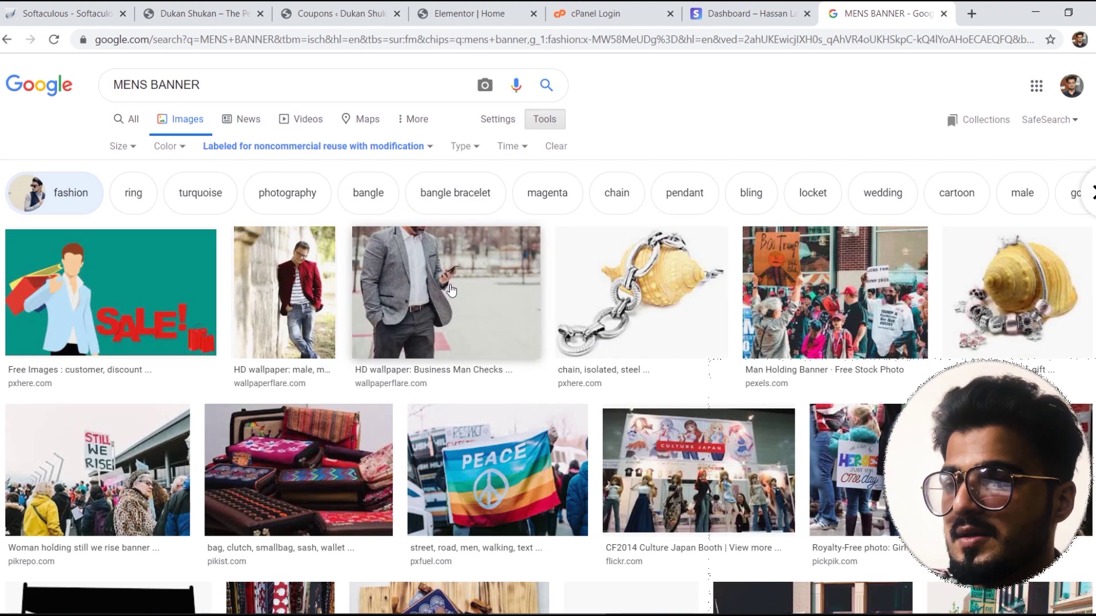
{"action": "scroll", "coordinate": [854, 245], "scroll_direction": "down", "scroll_amount": 15}
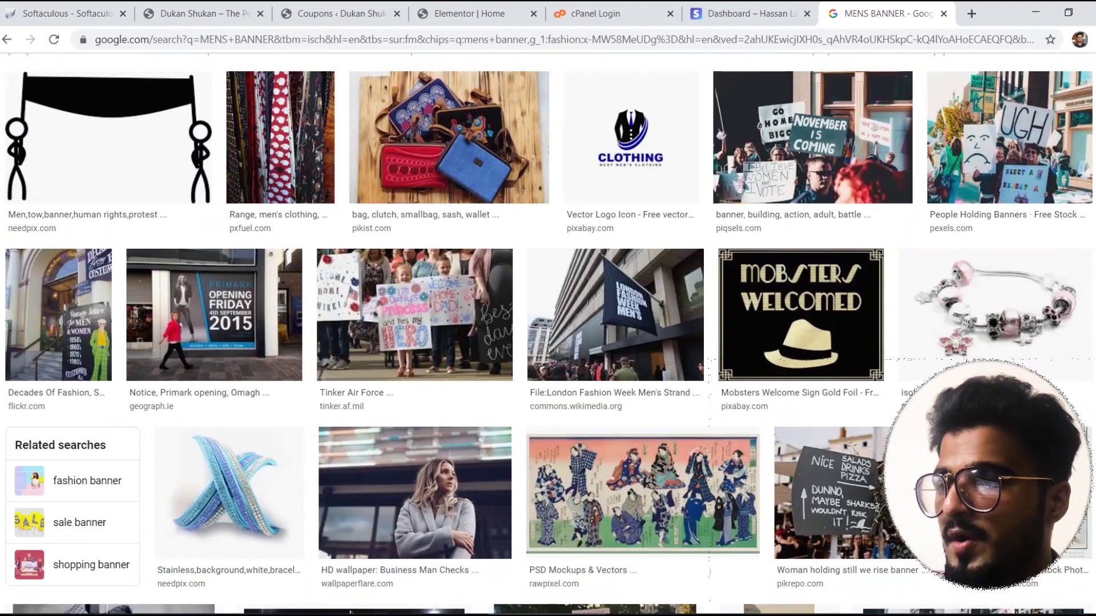
{"action": "scroll", "coordinate": [350, 158], "scroll_direction": "down", "scroll_amount": 8}
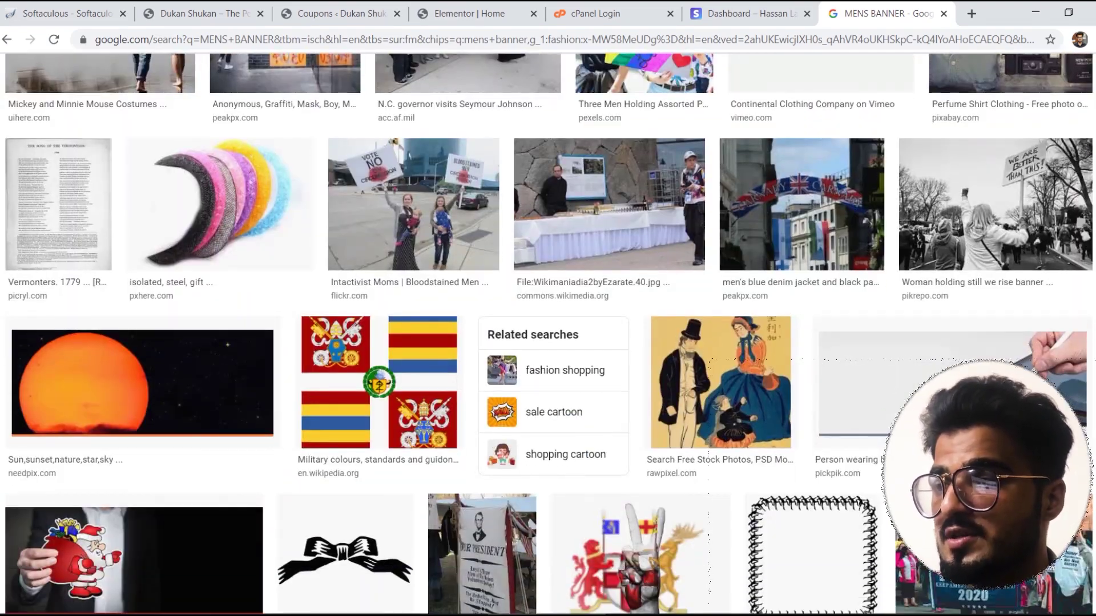
{"action": "scroll", "coordinate": [548, 334], "scroll_direction": "down", "scroll_amount": 12}
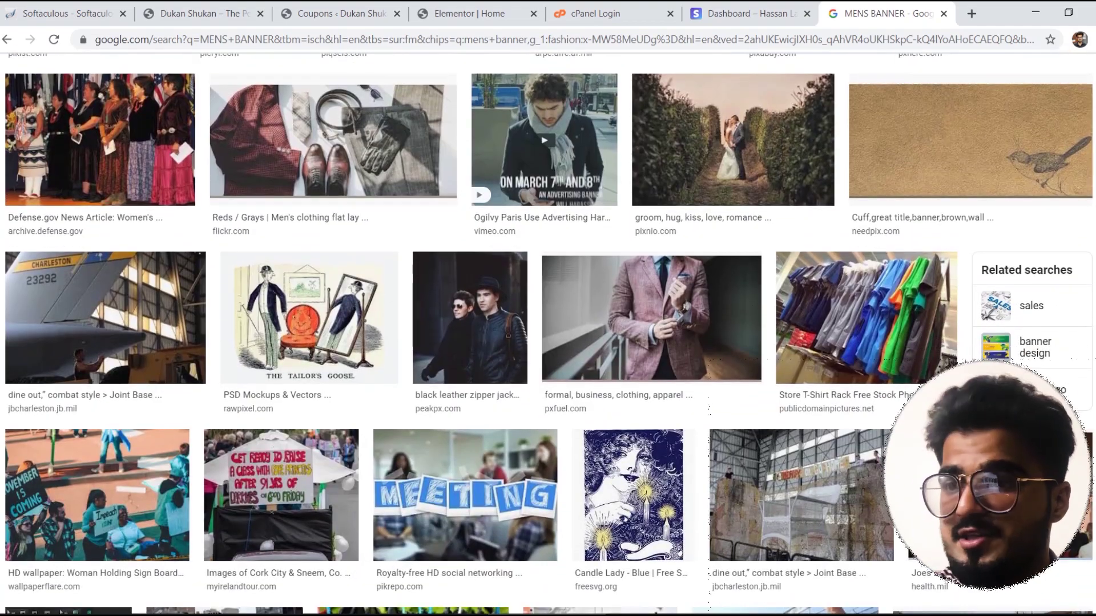
{"action": "left_click", "coordinate": [693, 314]}
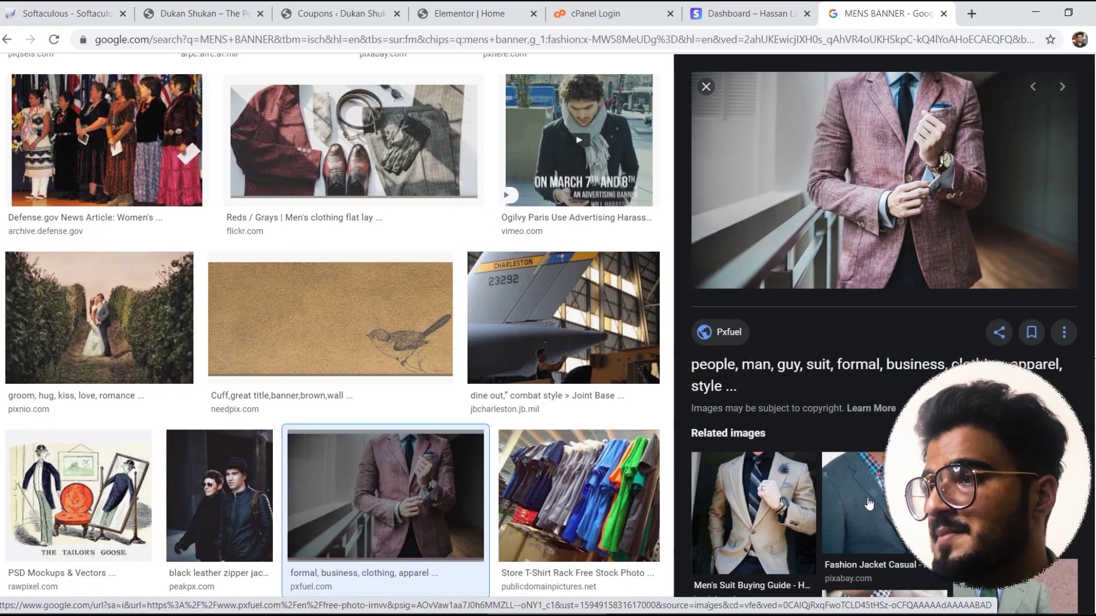
{"action": "left_click", "coordinate": [1010, 502]}
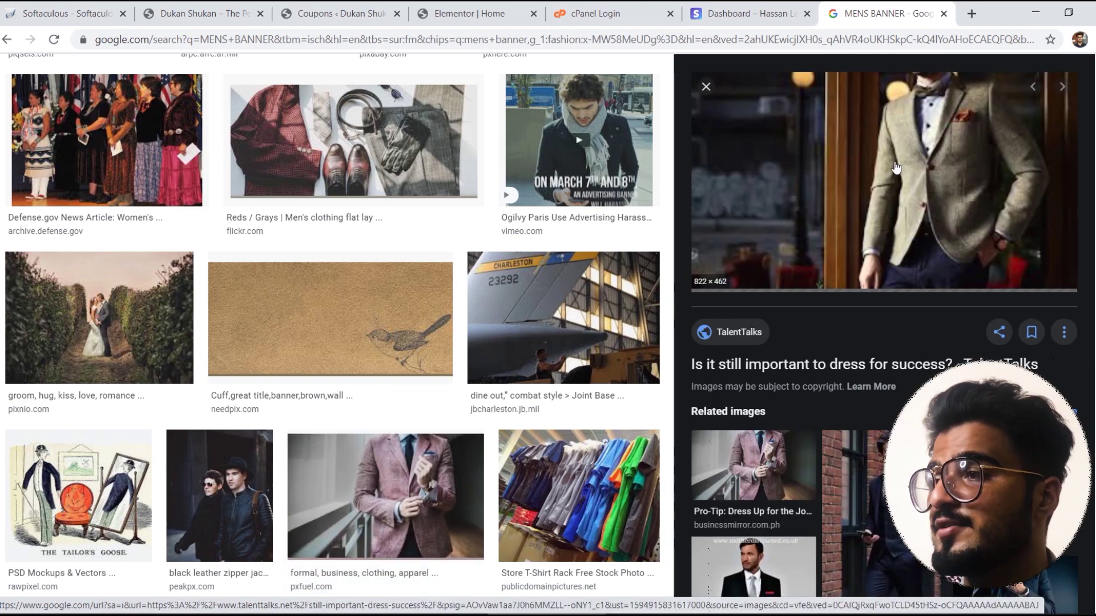
{"action": "right_click", "coordinate": [817, 206]}
{"action": "left_click", "coordinate": [890, 334]}
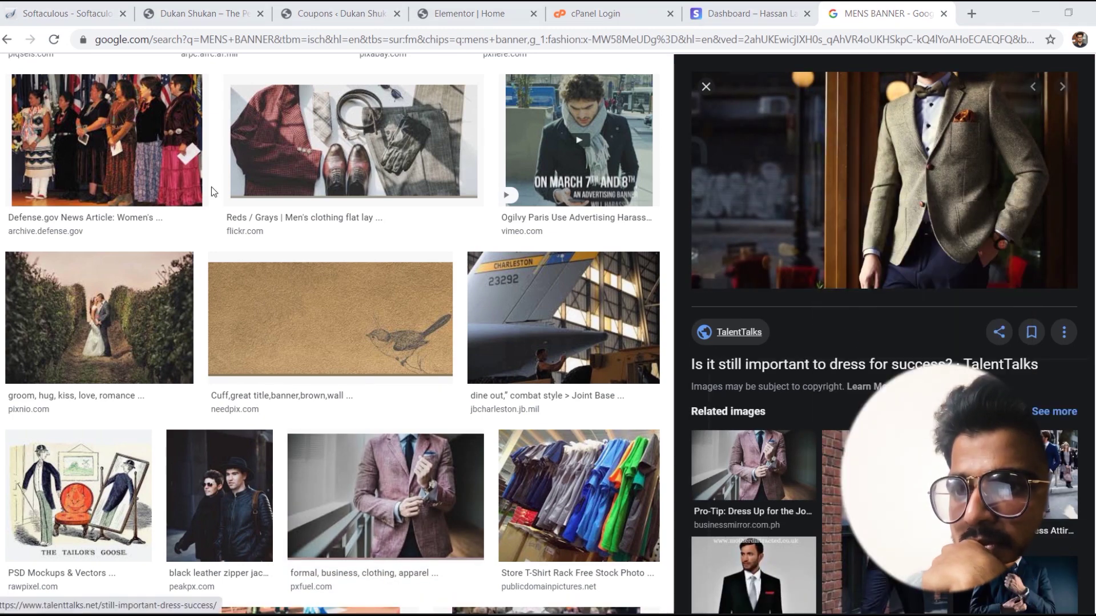
Step: Save the tweed-suit photo to the Desktop and return to the Elementor Home editor
{"action": "left_click", "coordinate": [62, 151]}
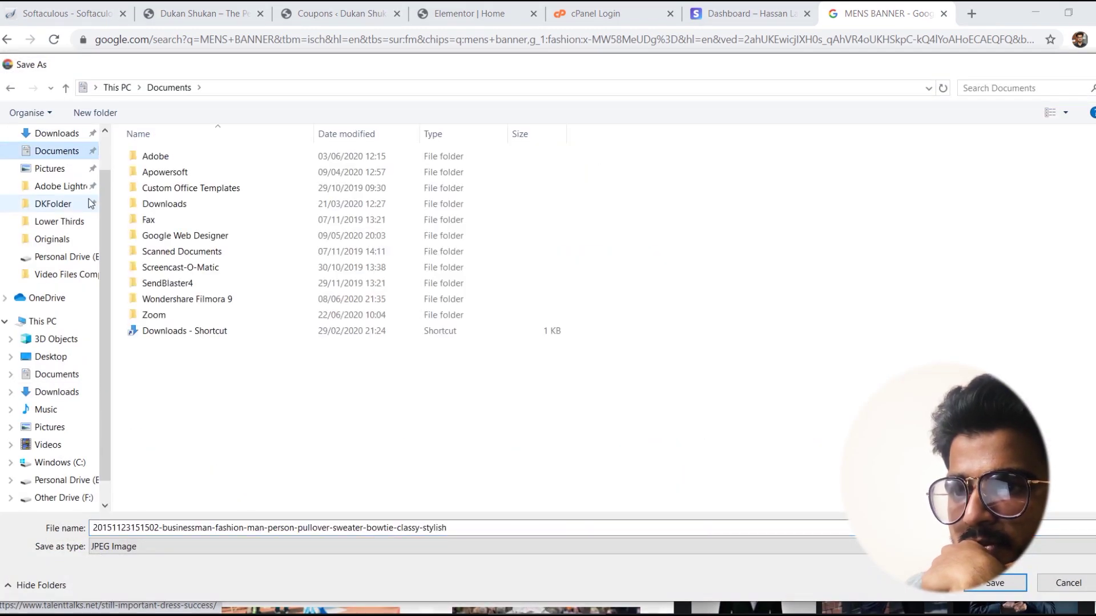
{"action": "scroll", "coordinate": [101, 169], "scroll_direction": "up", "scroll_amount": 1}
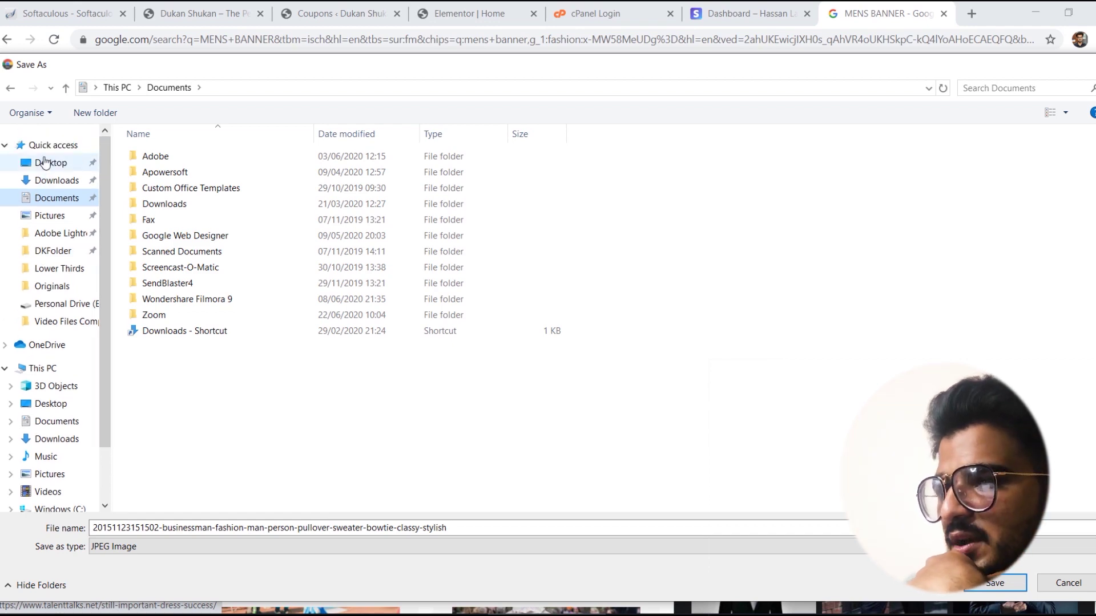
{"action": "left_click", "coordinate": [50, 163]}
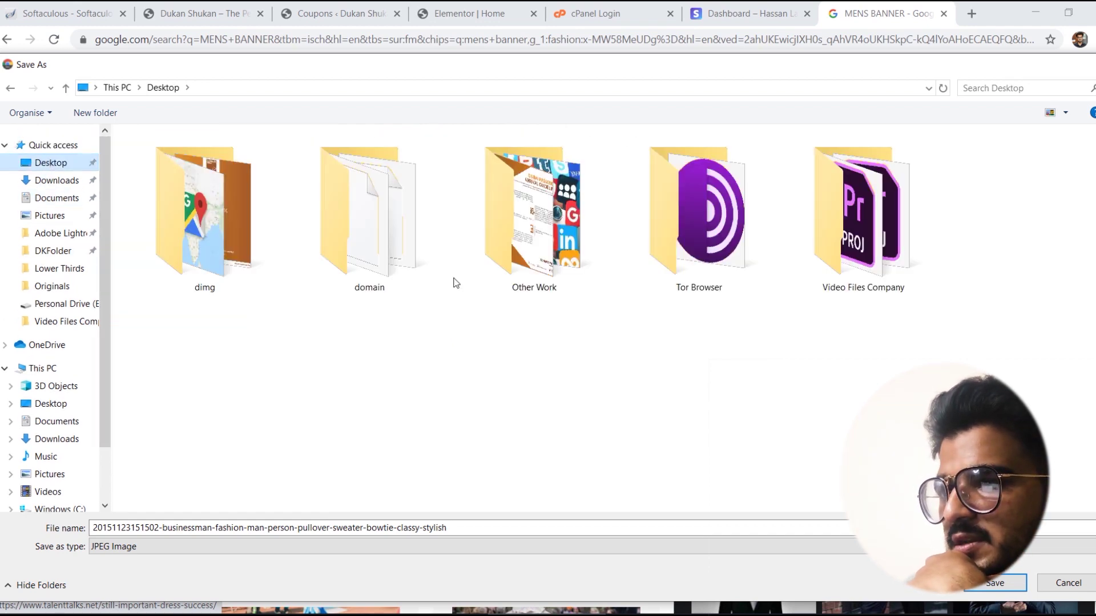
{"action": "left_click", "coordinate": [996, 583]}
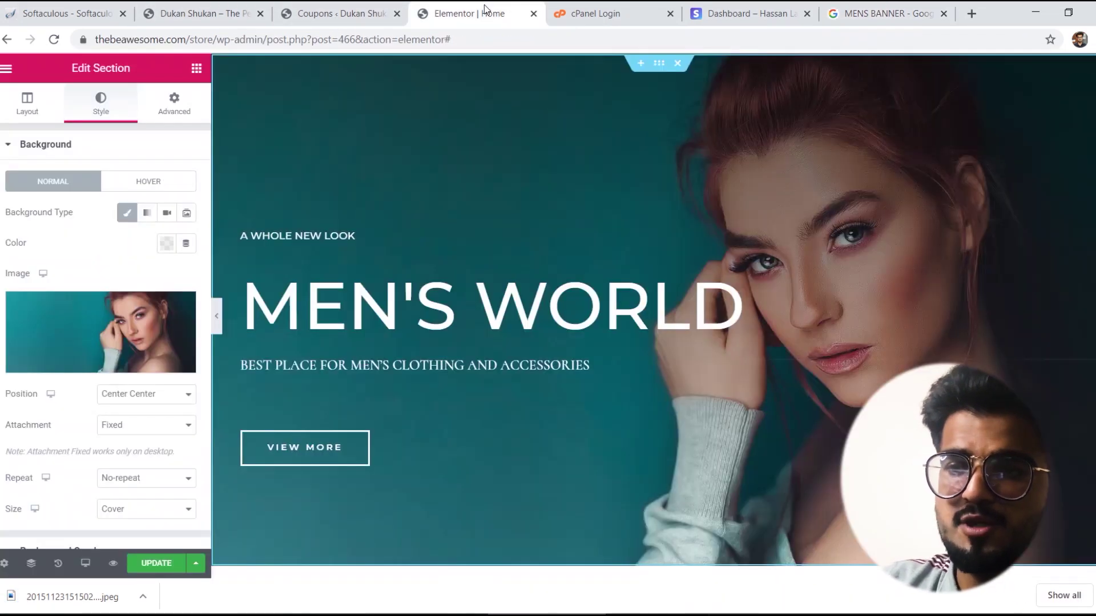
{"action": "left_click", "coordinate": [465, 14]}
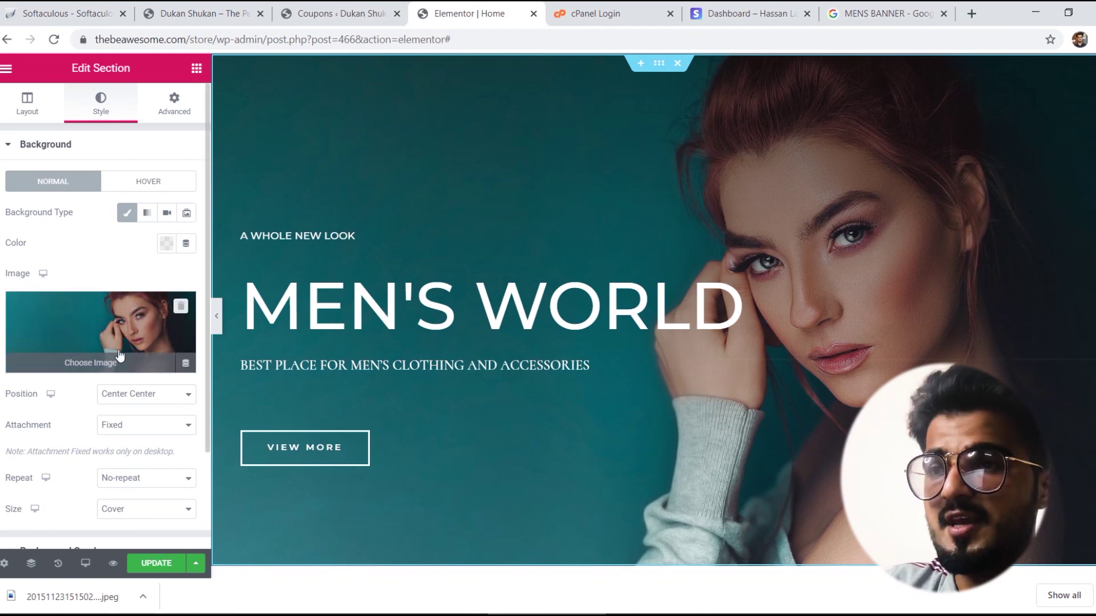
Step: Upload the businessman tweed-suit photo from the Desktop and insert it as the banner background
{"action": "left_click", "coordinate": [95, 364]}
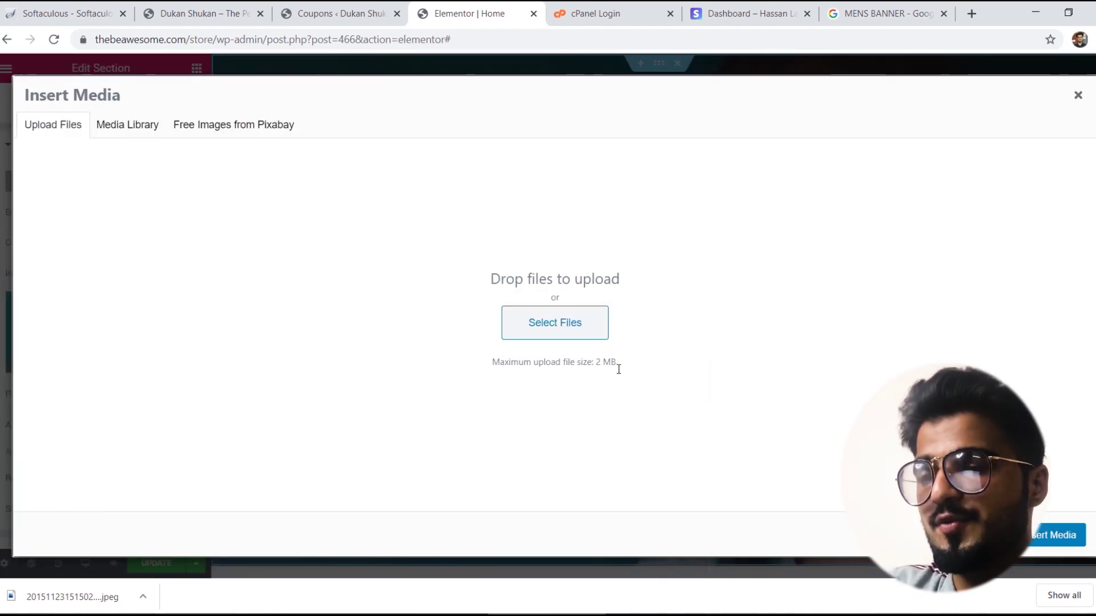
{"action": "left_click", "coordinate": [564, 326]}
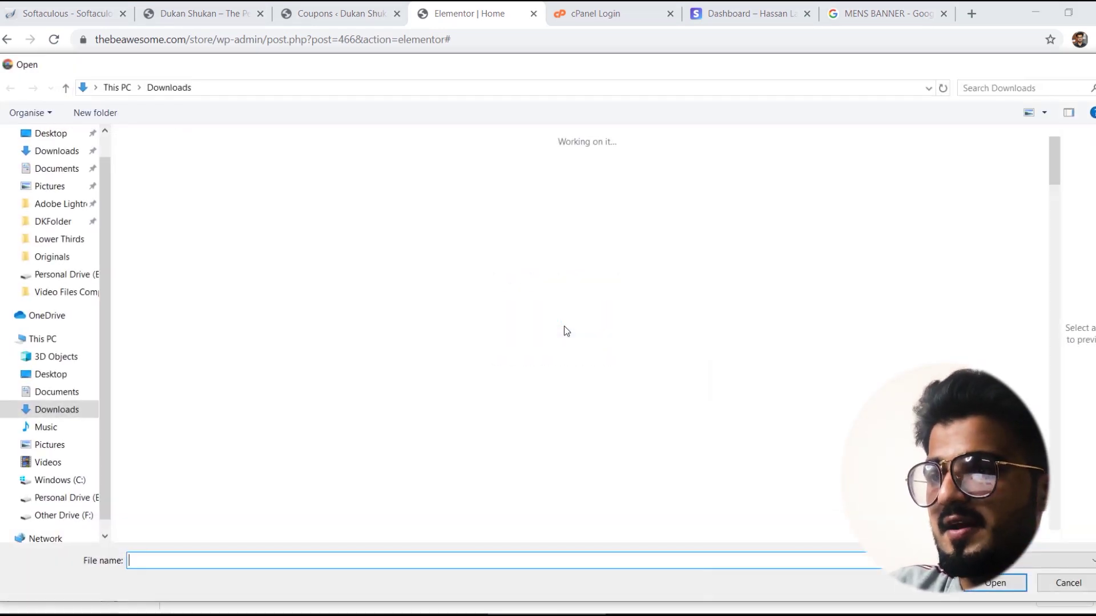
{"action": "left_click", "coordinate": [54, 137]}
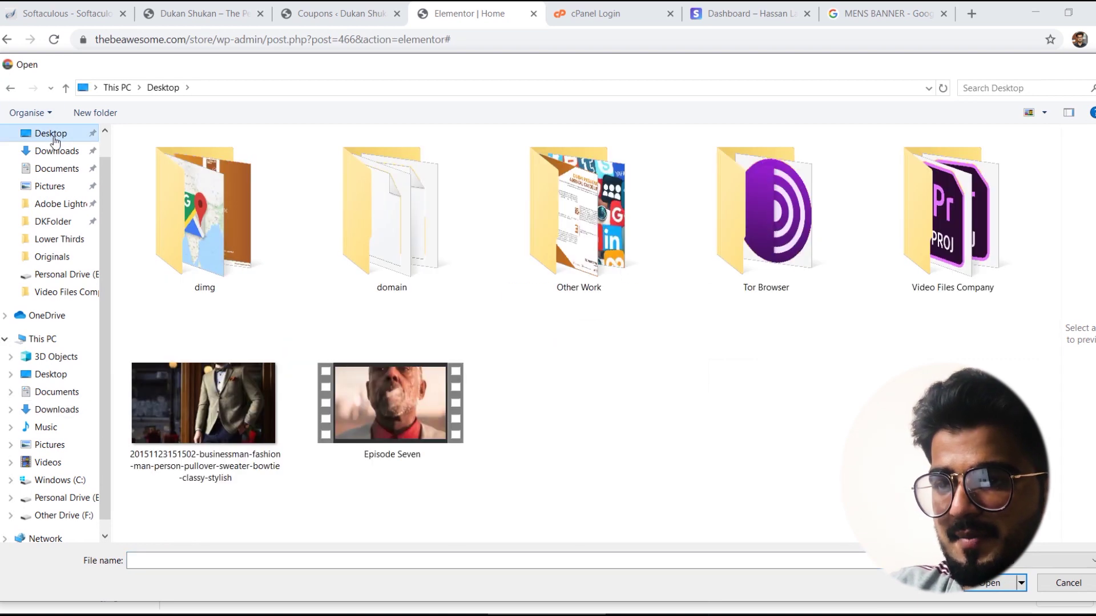
{"action": "double_click", "coordinate": [210, 413]}
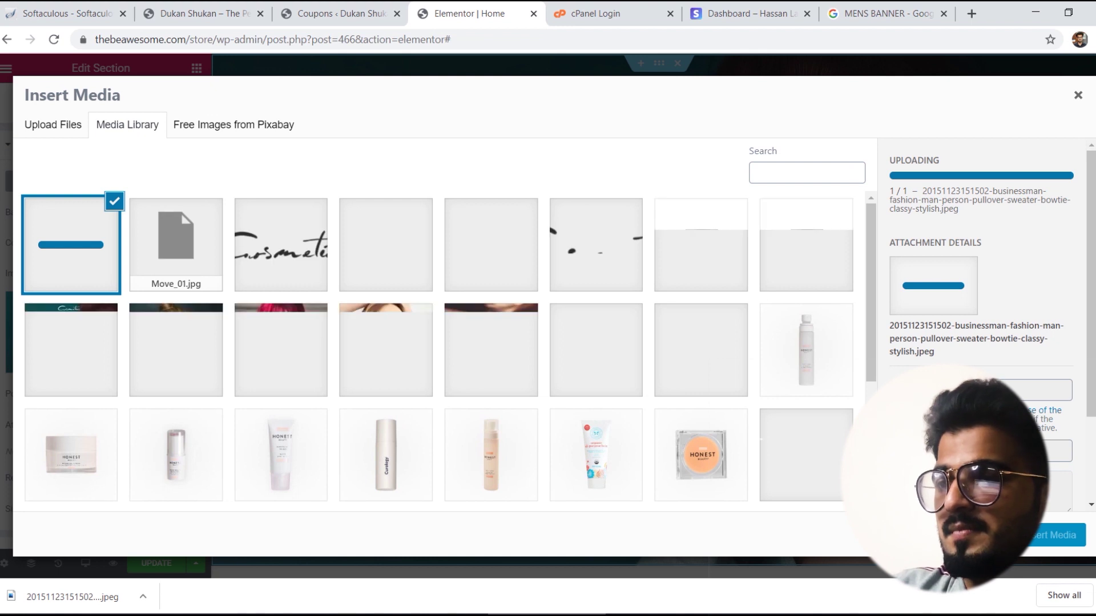
{"action": "left_click", "coordinate": [1052, 536]}
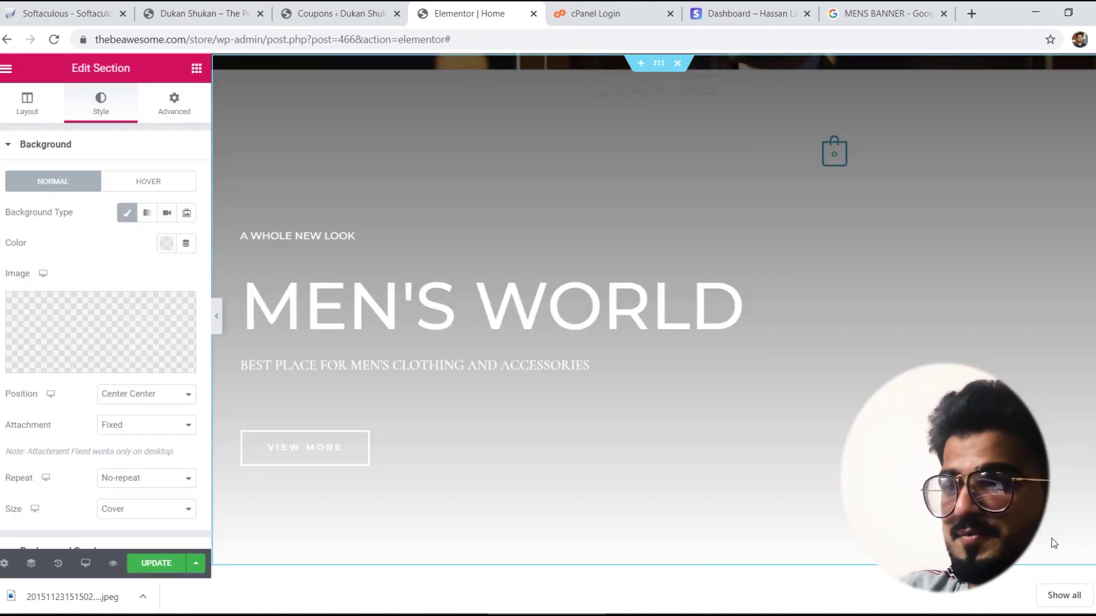
Step: Change the collection heading to 'MEN'S LATEST COLLECTION'
{"action": "scroll", "coordinate": [1093, 395], "scroll_direction": "down", "scroll_amount": 12}
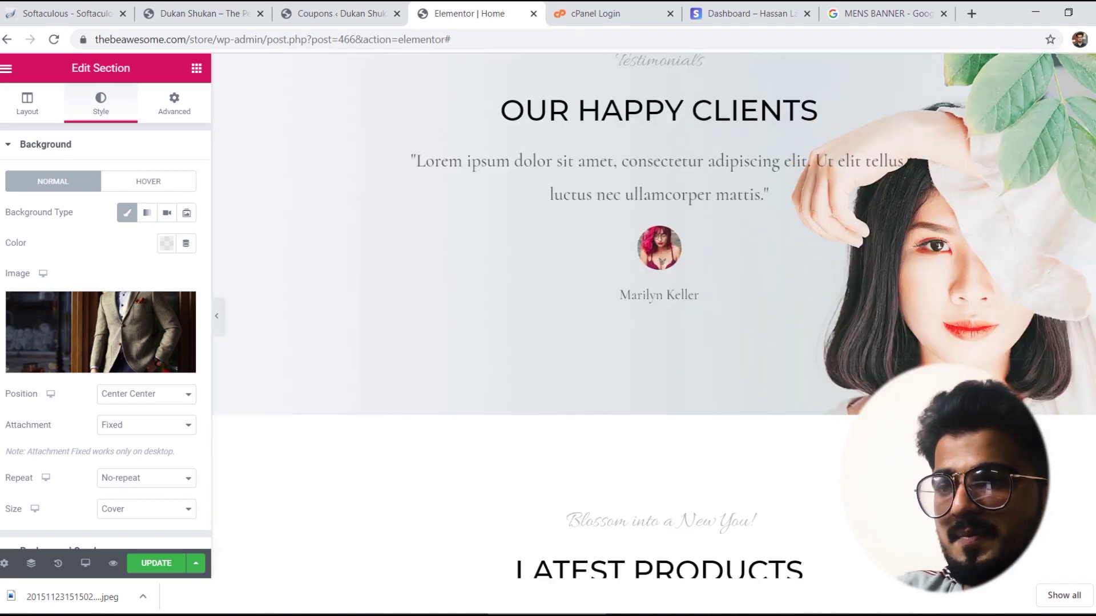
{"action": "scroll", "coordinate": [1093, 395], "scroll_direction": "up", "scroll_amount": 12}
{"action": "scroll", "coordinate": [589, 216], "scroll_direction": "down", "scroll_amount": 8}
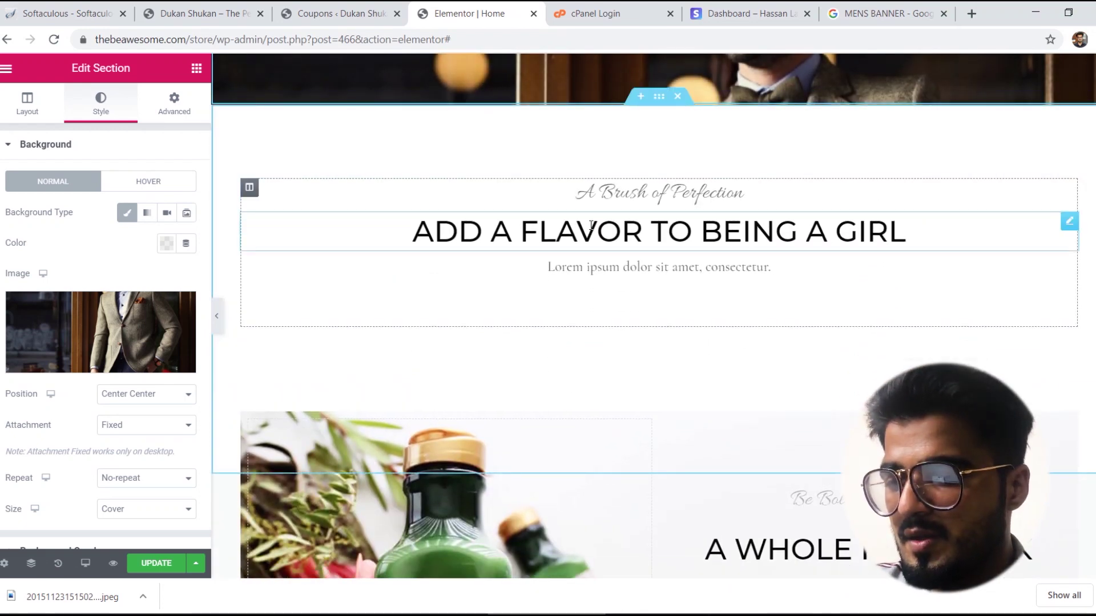
{"action": "triple_click", "coordinate": [592, 228]}
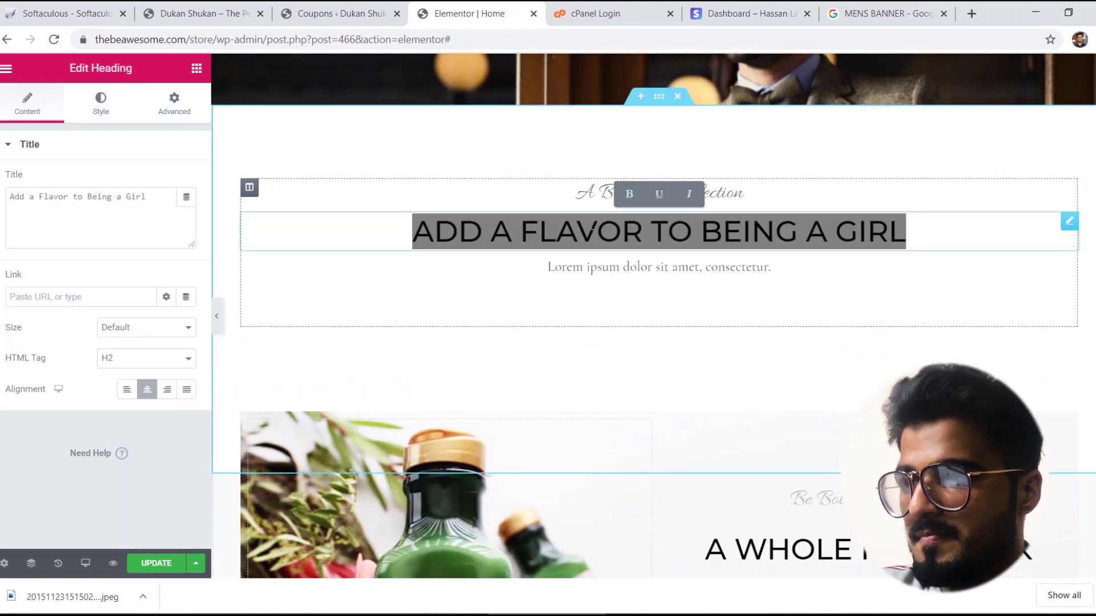
{"action": "type", "text": "MEN"}
{"action": "key", "text": "BackSpace"}
{"action": "key", "text": "BackSpace"}
{"action": "key", "text": "BackSpace"}
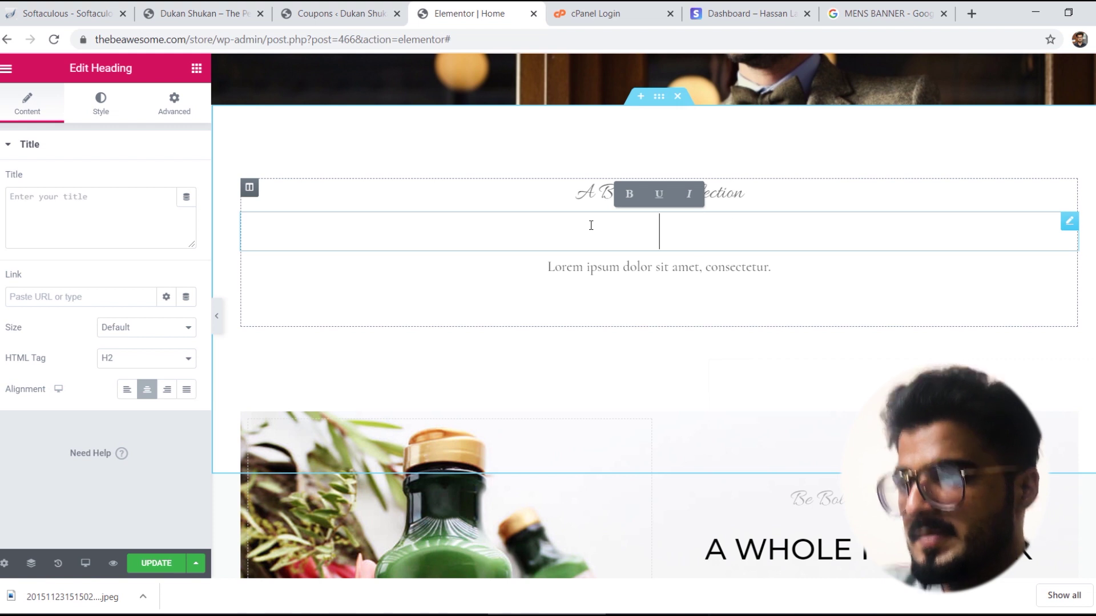
{"action": "type", "text": "MEN'S LAT"}
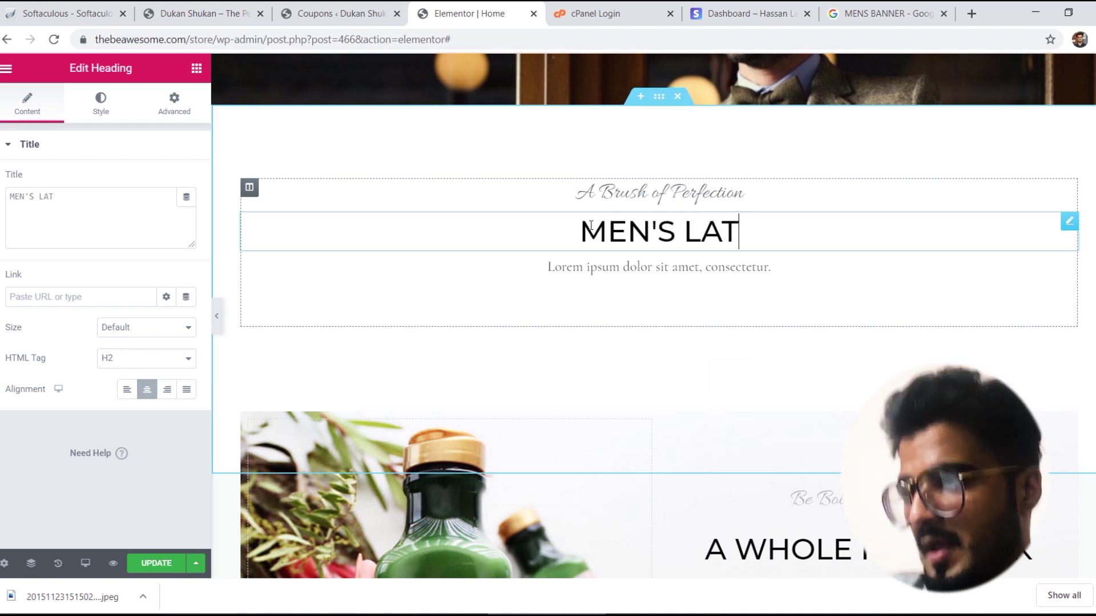
{"action": "type", "text": "EST COLLECTION"}
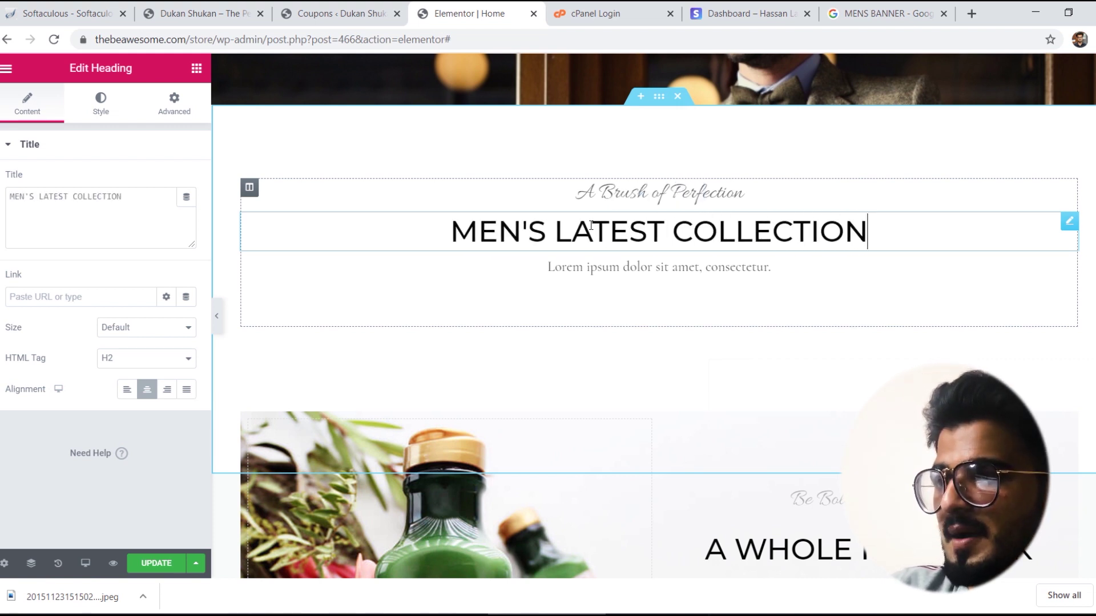
Step: Replace the 'A Brush of Perfection' subheading with 'A Perfect Solution'
{"action": "triple_click", "coordinate": [635, 192]}
{"action": "type", "text": "A"}
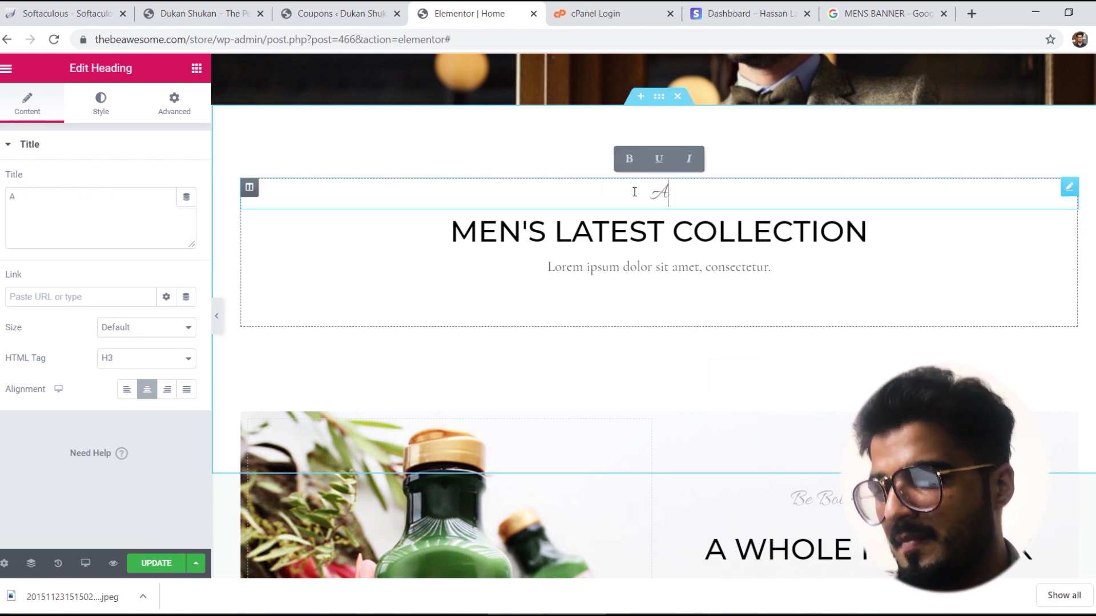
{"action": "type", "text": " pef"}
{"action": "key", "text": "BackSpace"}
{"action": "type", "text": "re"}
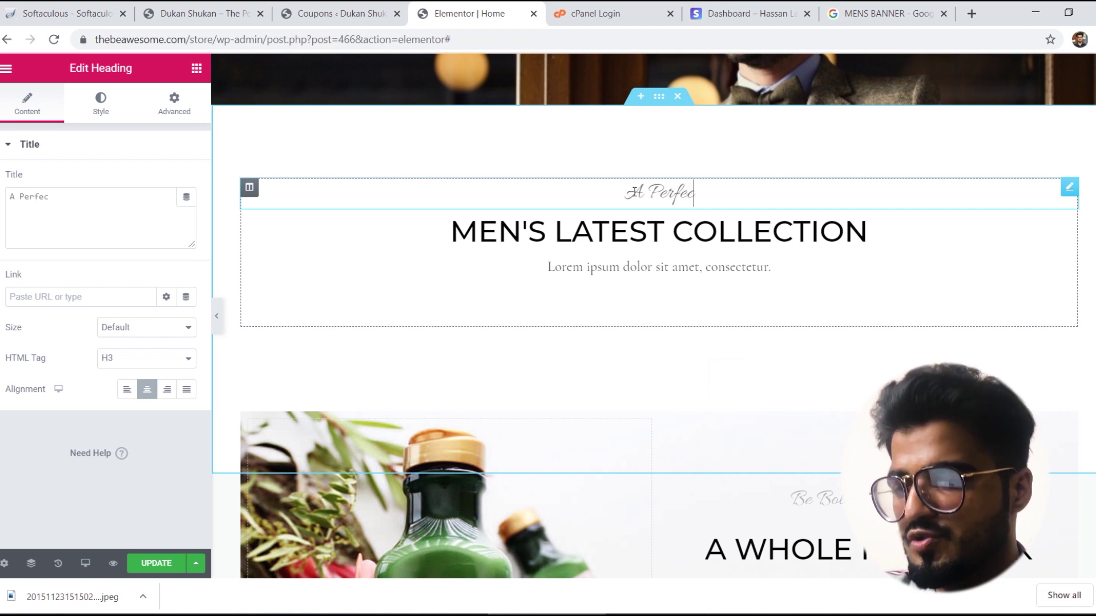
{"action": "type", "text": "olution f"}
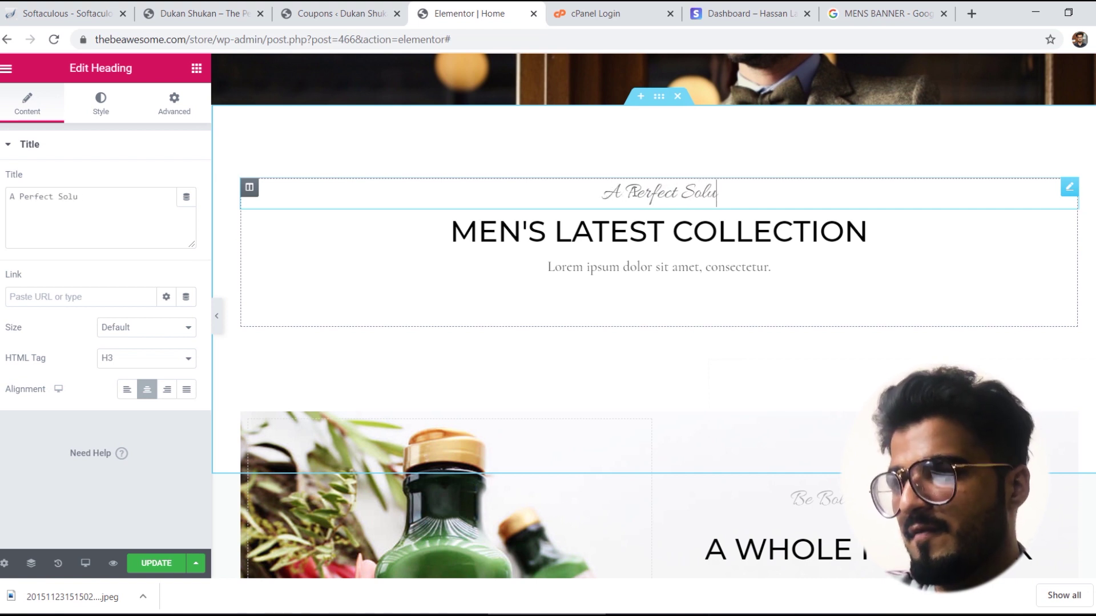
{"action": "key", "text": "BackSpace"}
{"action": "key", "text": "BackSpace"}
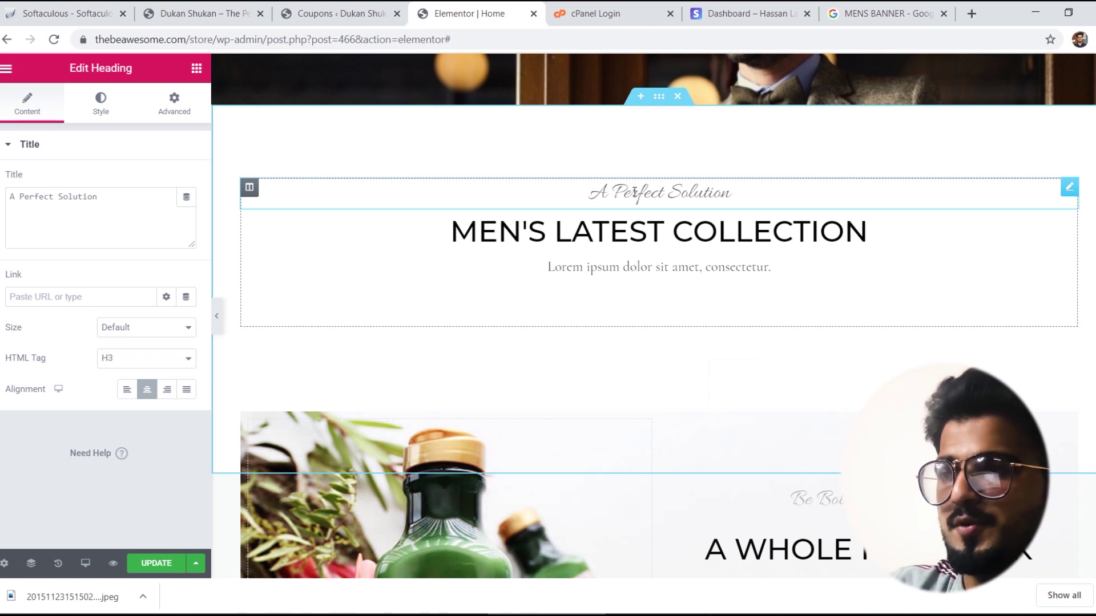
Step: Replace the lorem paragraph with 'ACCESSORIES - WATCHES - CLOTHES'
{"action": "triple_click", "coordinate": [644, 272]}
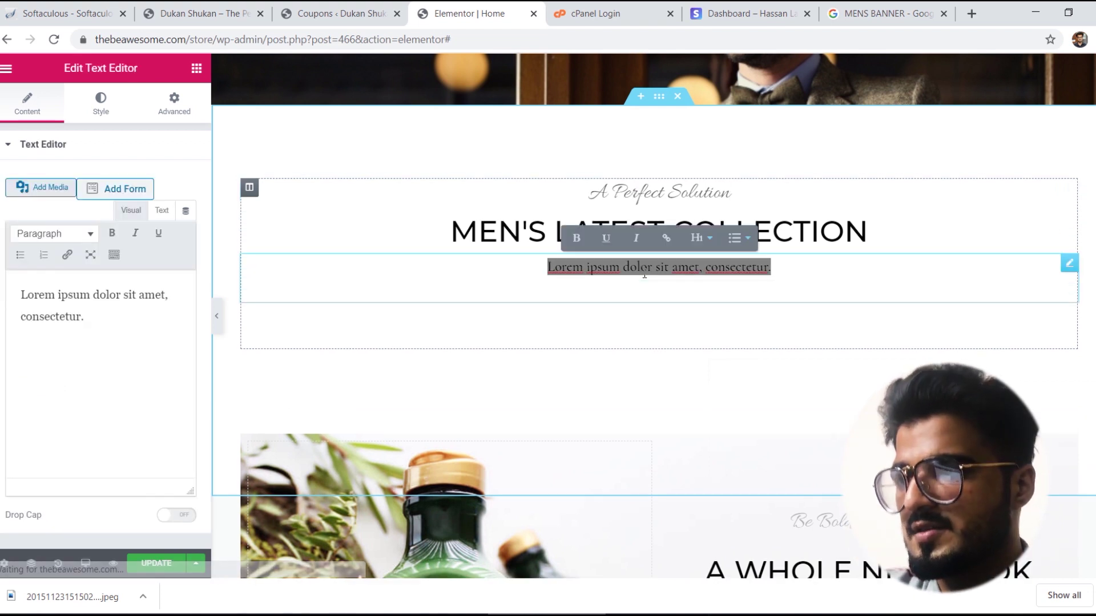
{"action": "type", "text": "ACCES"}
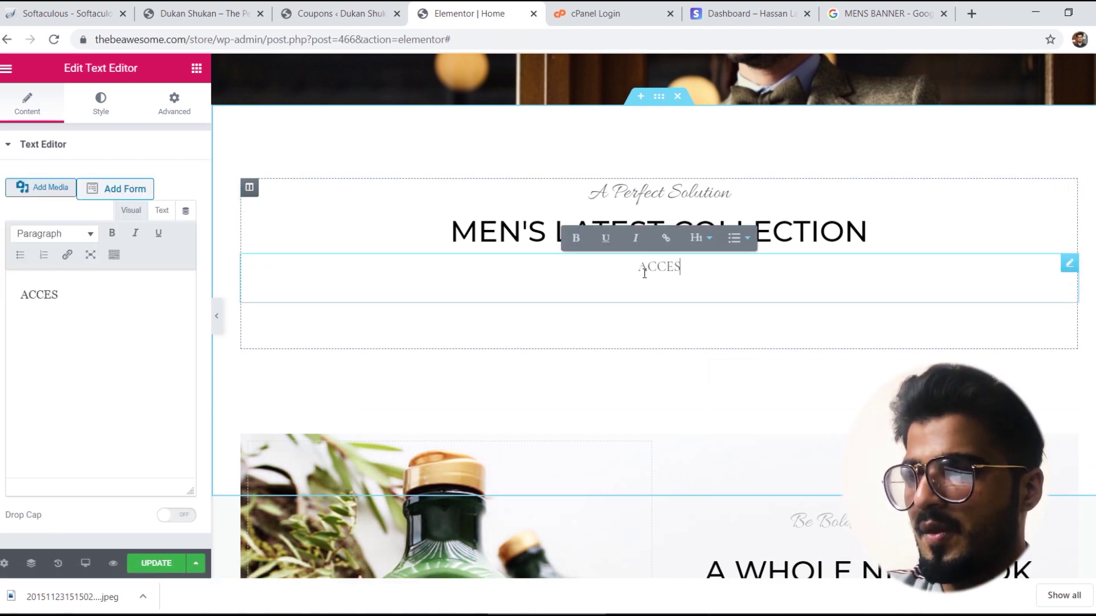
{"action": "type", "text": "SORIES - "}
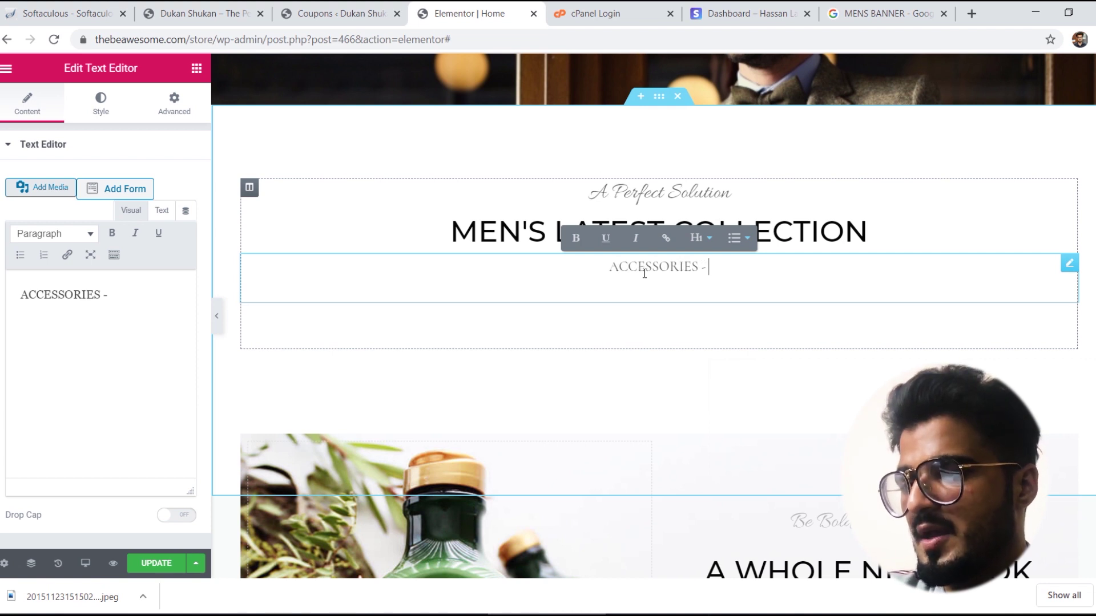
{"action": "type", "text": "WATCHES - CLOTHES"}
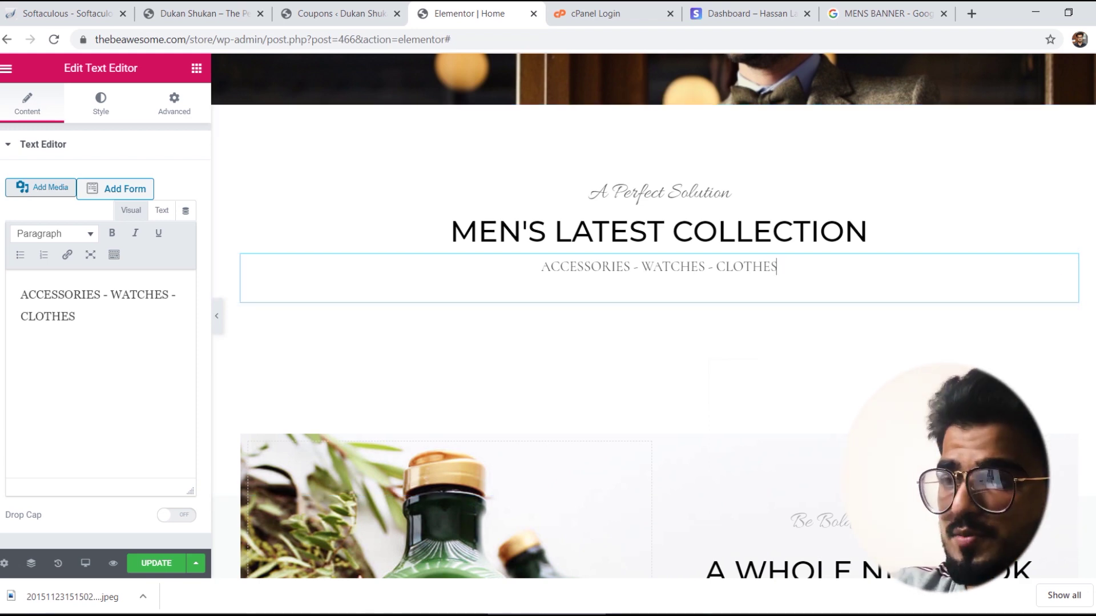
{"action": "scroll", "coordinate": [876, 317], "scroll_direction": "down", "scroll_amount": 5}
{"action": "scroll", "coordinate": [422, 239], "scroll_direction": "down", "scroll_amount": 2}
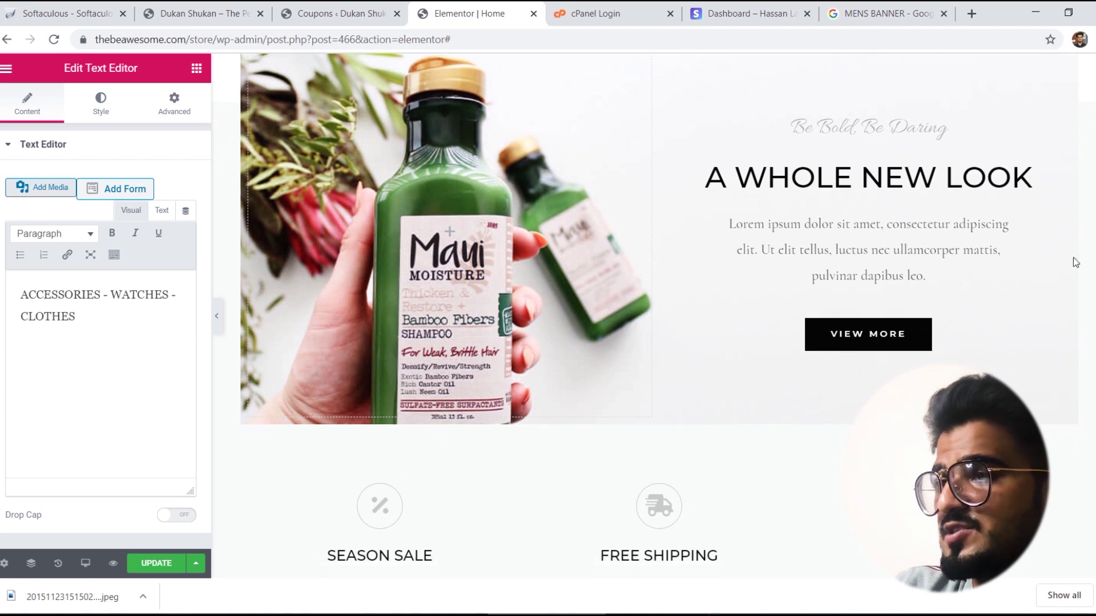
{"action": "scroll", "coordinate": [425, 238], "scroll_direction": "up", "scroll_amount": 1}
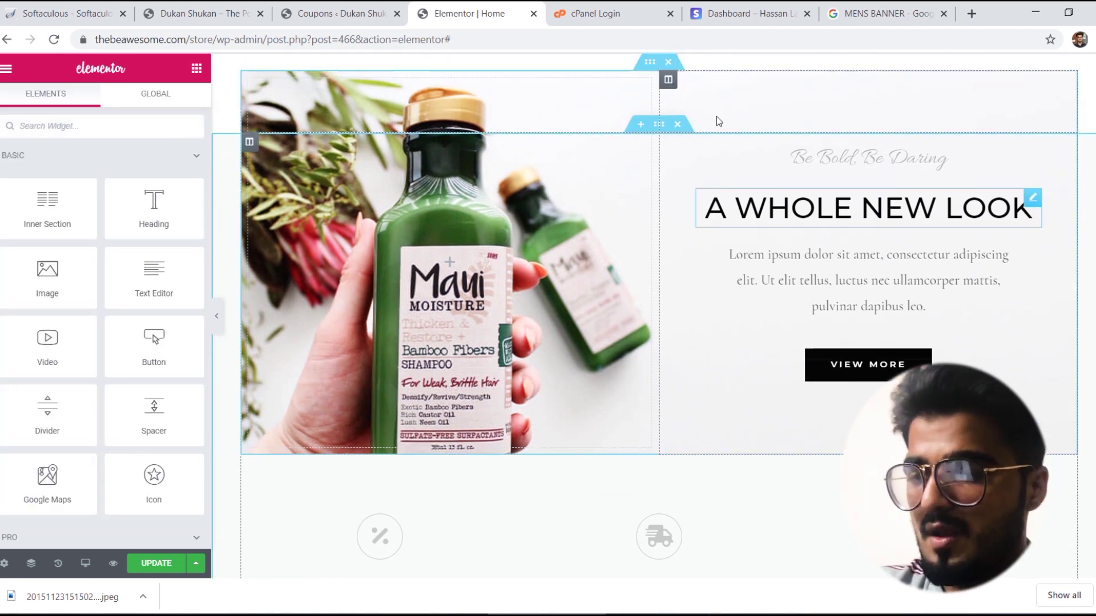
Step: Retitle the banner heading 'Watches' and its subheading 'Branded and Stylish'
{"action": "triple_click", "coordinate": [854, 228]}
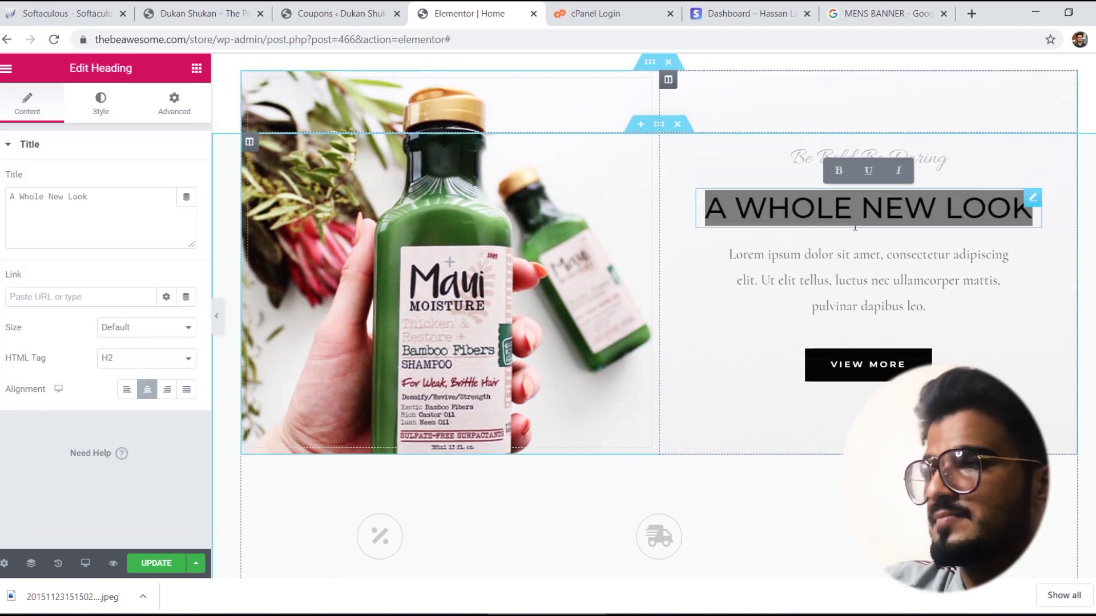
{"action": "type", "text": "Watches"}
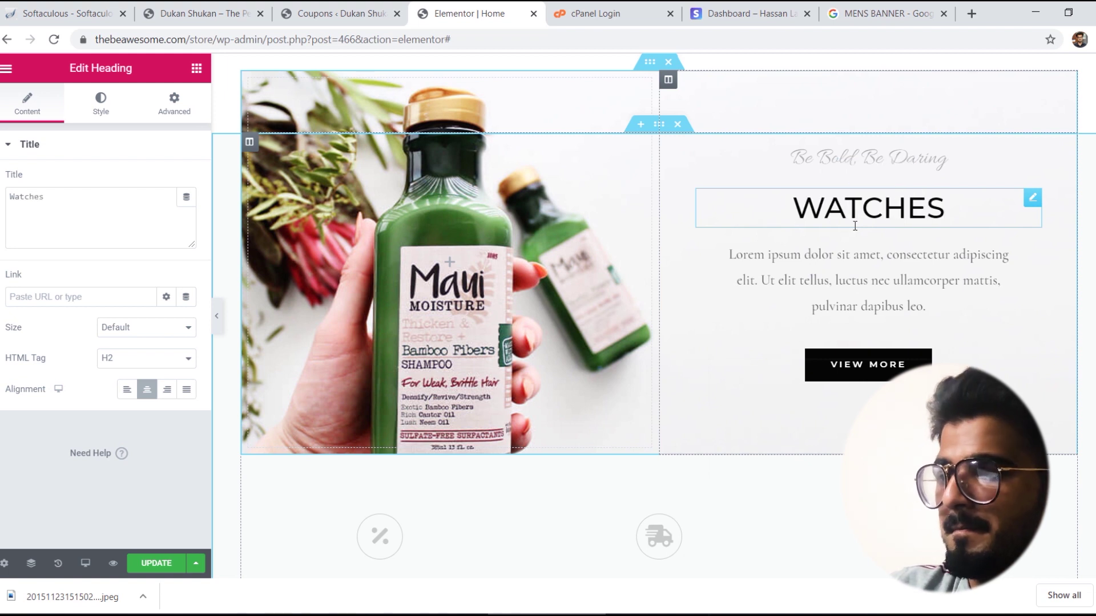
{"action": "left_click", "coordinate": [860, 160]}
{"action": "triple_click", "coordinate": [860, 160]}
{"action": "type", "text": "BRANDS"}
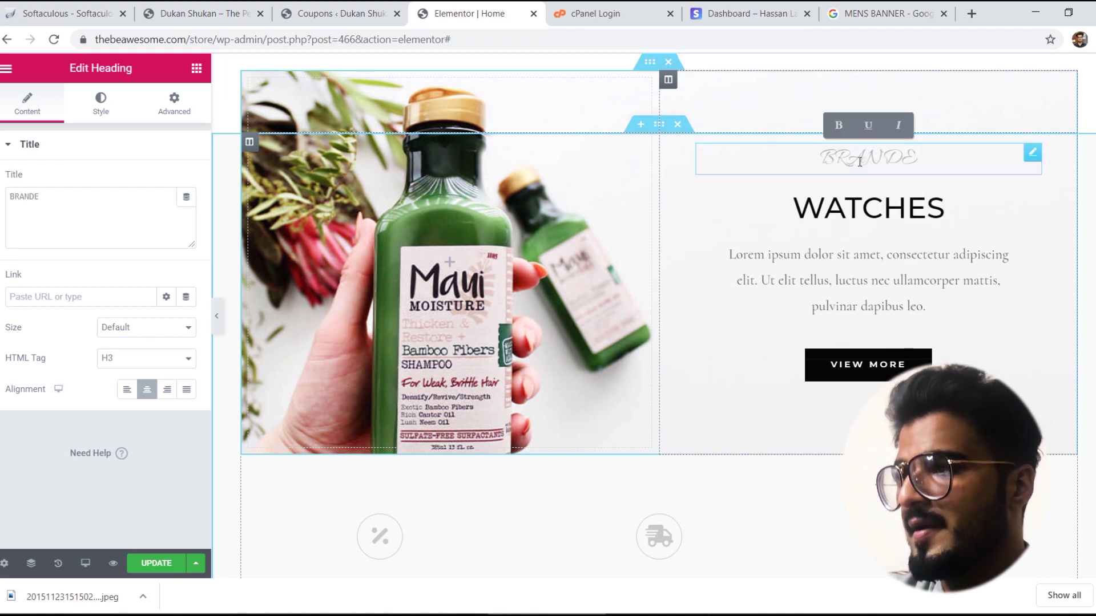
{"action": "key", "text": "BackSpace"}
{"action": "key", "text": "BackSpace"}
{"action": "key", "text": "BackSpace"}
{"action": "key", "text": "BackSpace"}
{"action": "type", "text": "anded an"}
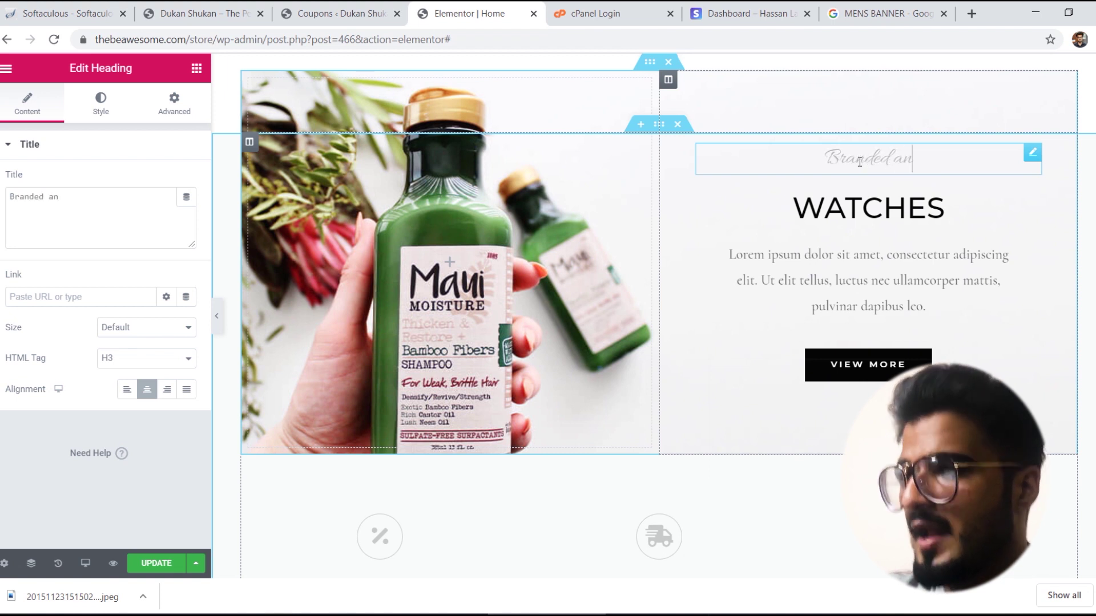
{"action": "type", "text": "d Stylish"}
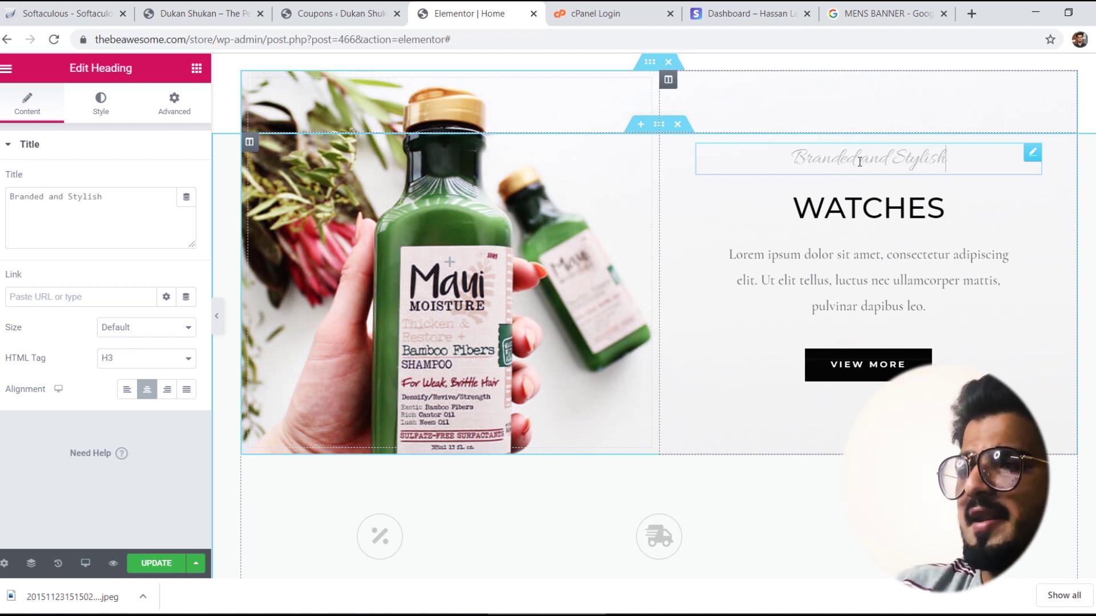
Step: Clear the lorem paragraph under WATCHES and delete its text block
{"action": "left_click", "coordinate": [875, 253]}
{"action": "key", "text": "ctrl+a"}
{"action": "key", "text": "BackSpace"}
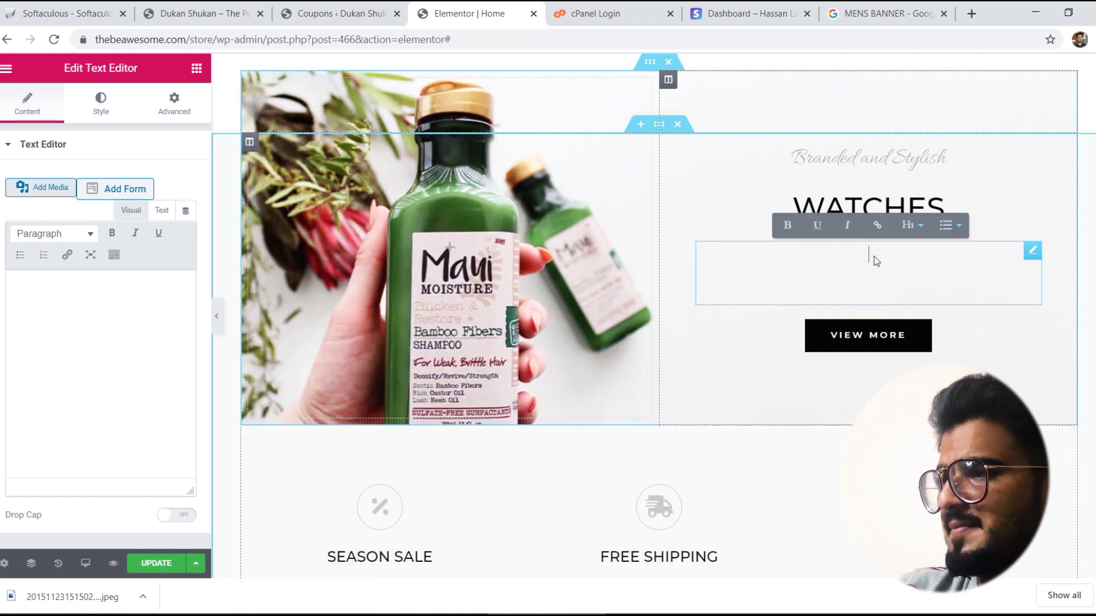
{"action": "right_click", "coordinate": [1028, 255]}
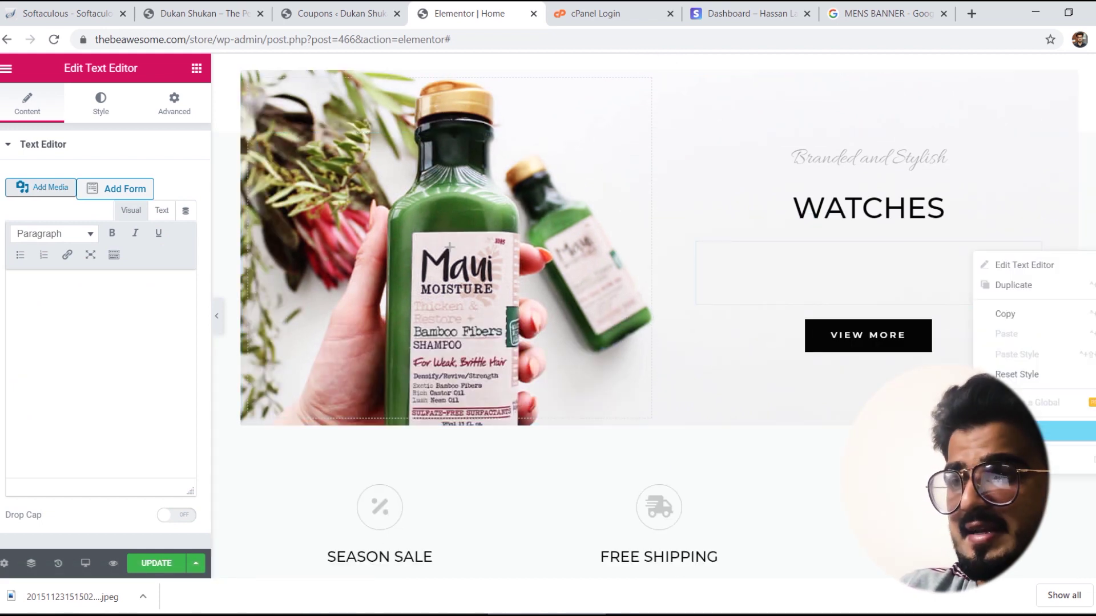
{"action": "left_click", "coordinate": [1021, 460]}
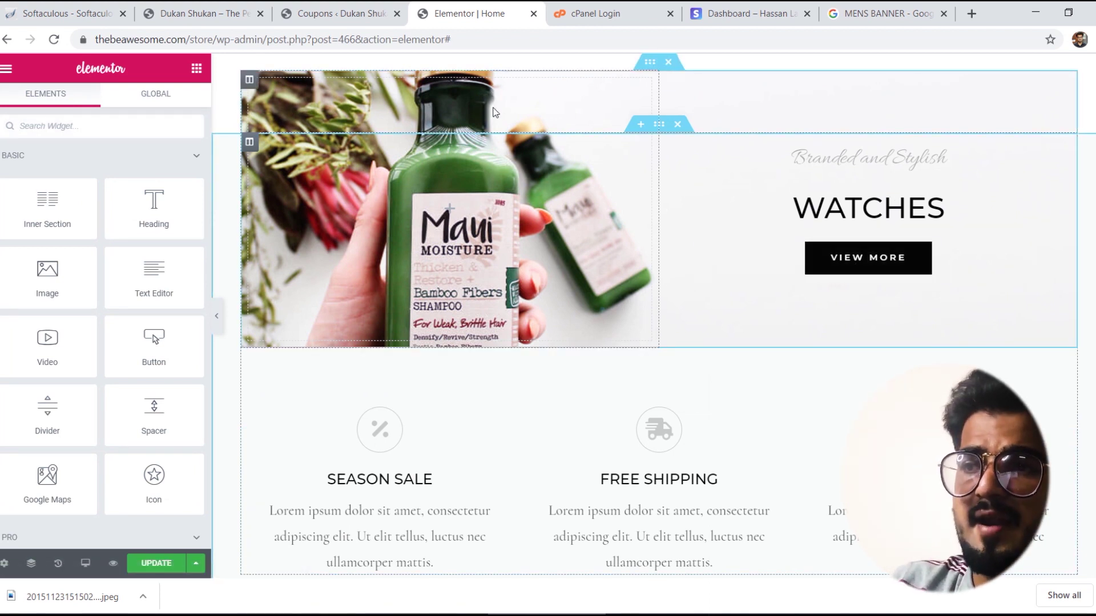
Step: Check the shampoo image column's style settings for the photo
{"action": "right_click", "coordinate": [494, 113]}
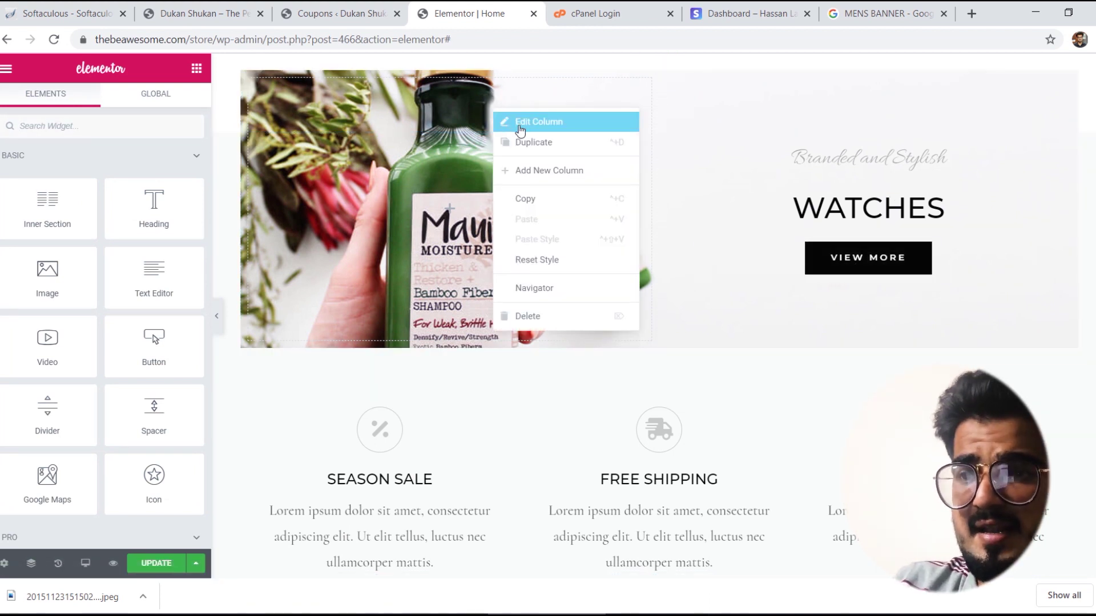
{"action": "left_click", "coordinate": [520, 122]}
{"action": "left_click", "coordinate": [101, 100]}
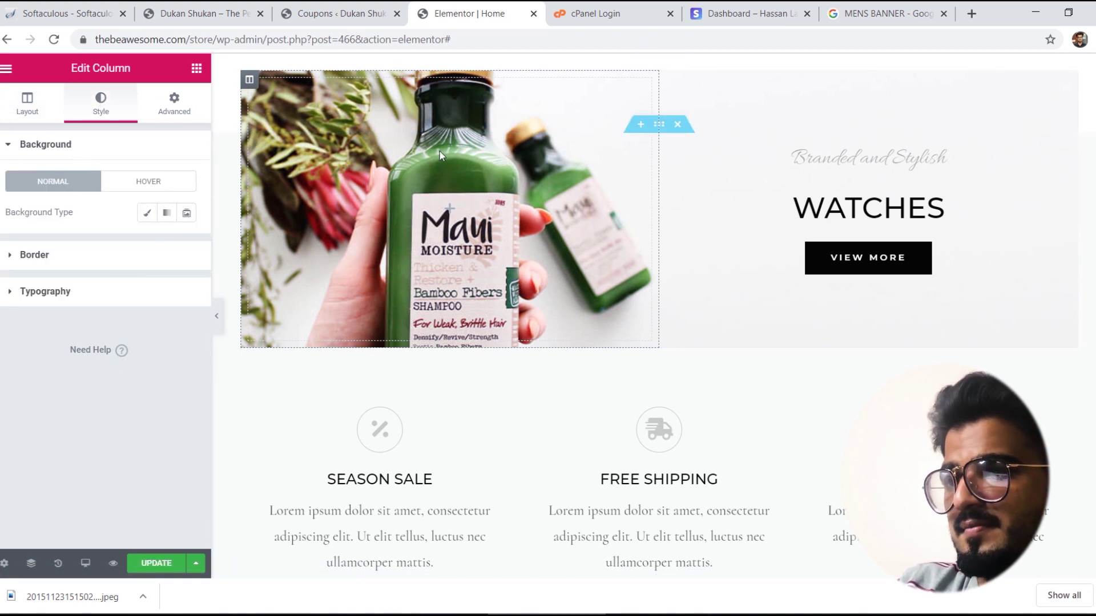
{"action": "left_click", "coordinate": [508, 152]}
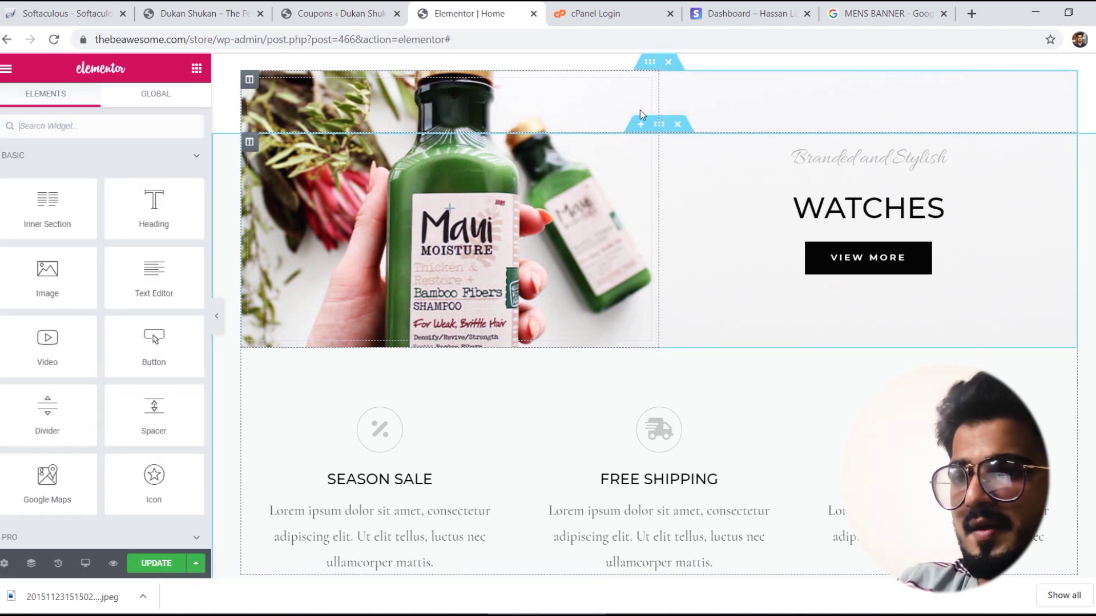
Step: Find the shampoo photo in the inner section's background settings, then return to Google Images
{"action": "right_click", "coordinate": [508, 164]}
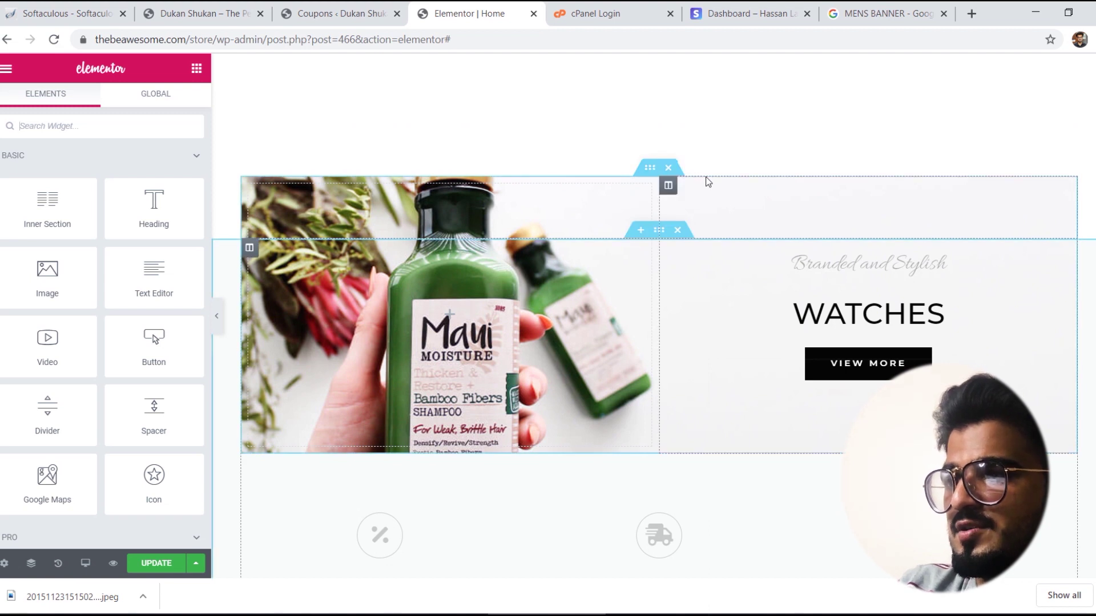
{"action": "left_click", "coordinate": [648, 171]}
{"action": "right_click", "coordinate": [648, 170]}
{"action": "left_click", "coordinate": [657, 179]}
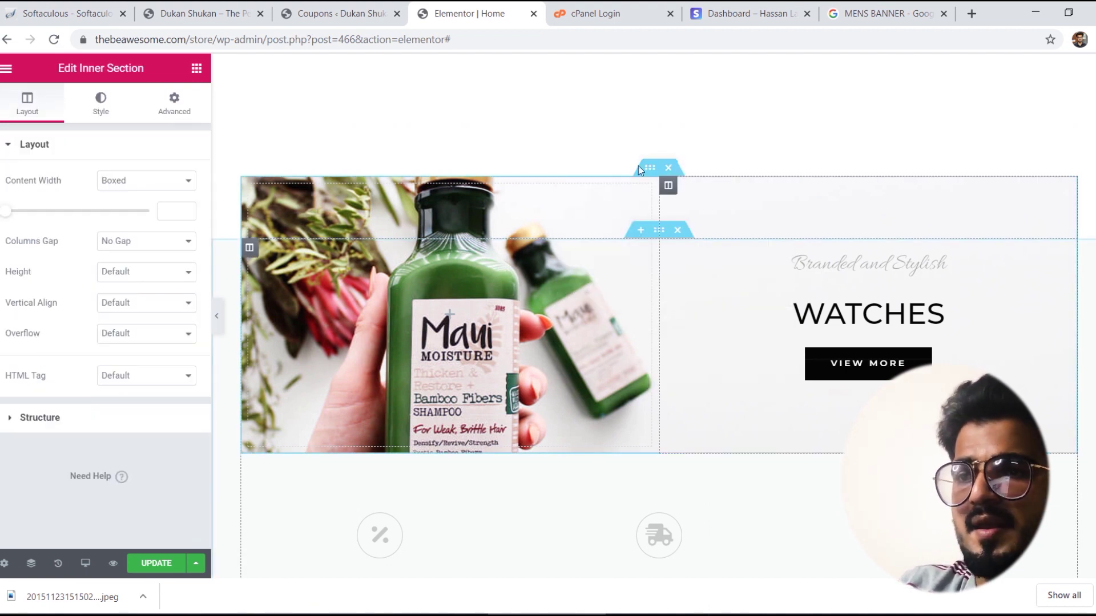
{"action": "left_click", "coordinate": [110, 98]}
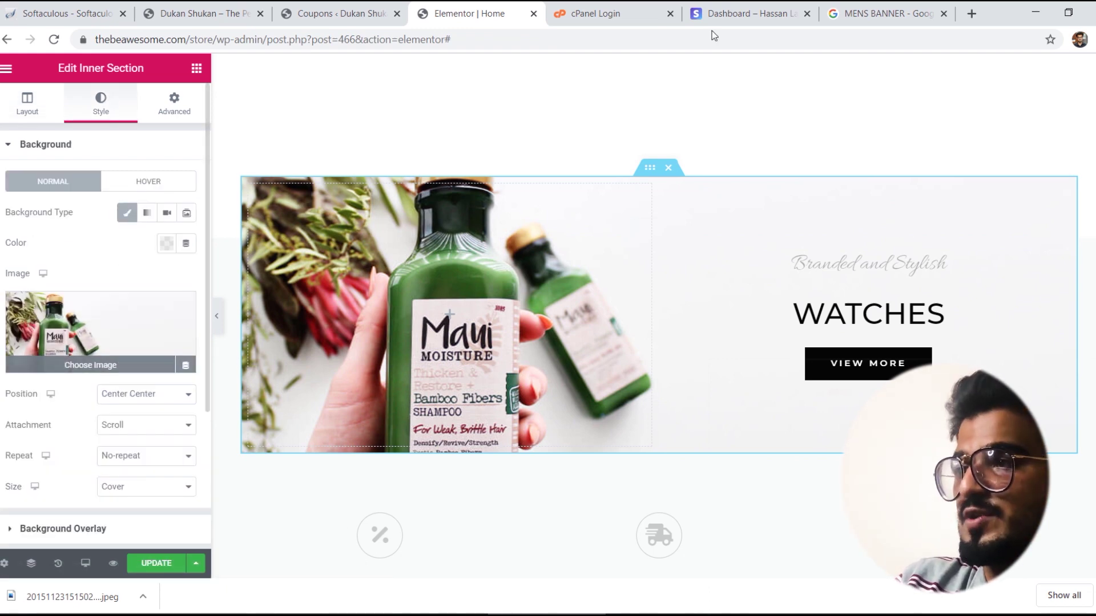
{"action": "left_click", "coordinate": [881, 13]}
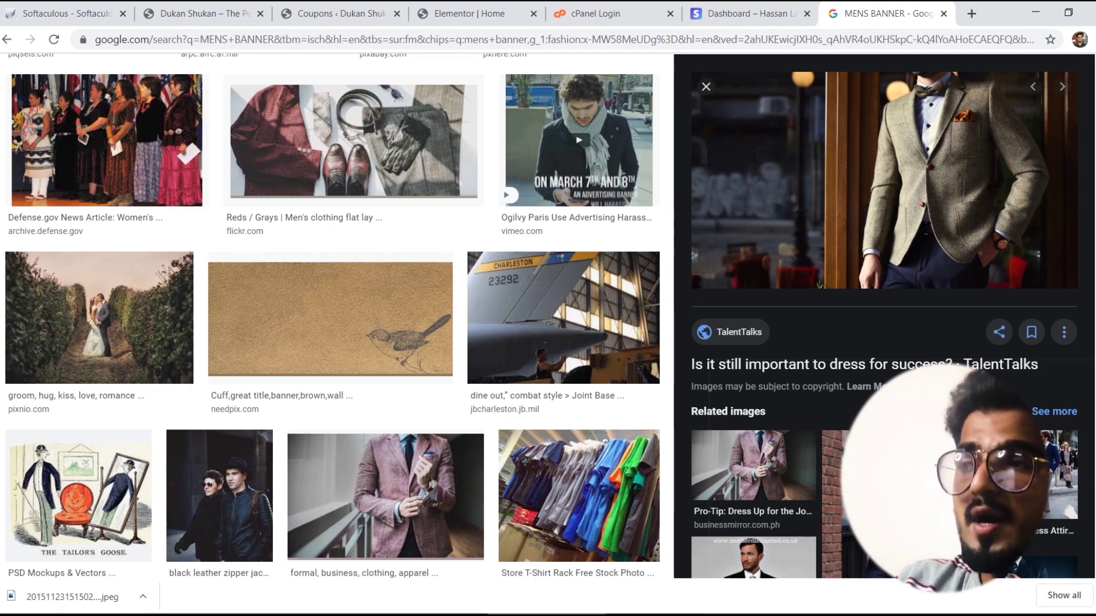
Step: Replace the image search query with 'watch men' and run it
{"action": "scroll", "coordinate": [255, 58], "scroll_direction": "up", "scroll_amount": 10}
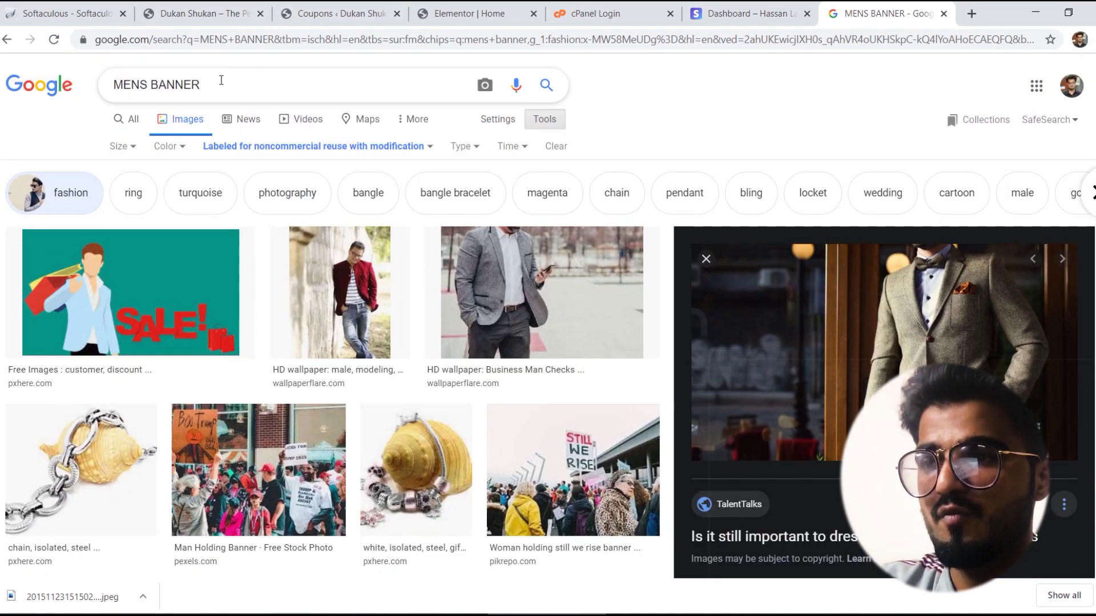
{"action": "left_click_drag", "start_coordinate": [201, 84], "coordinate": [112, 84]}
{"action": "type", "text": "watch men"}
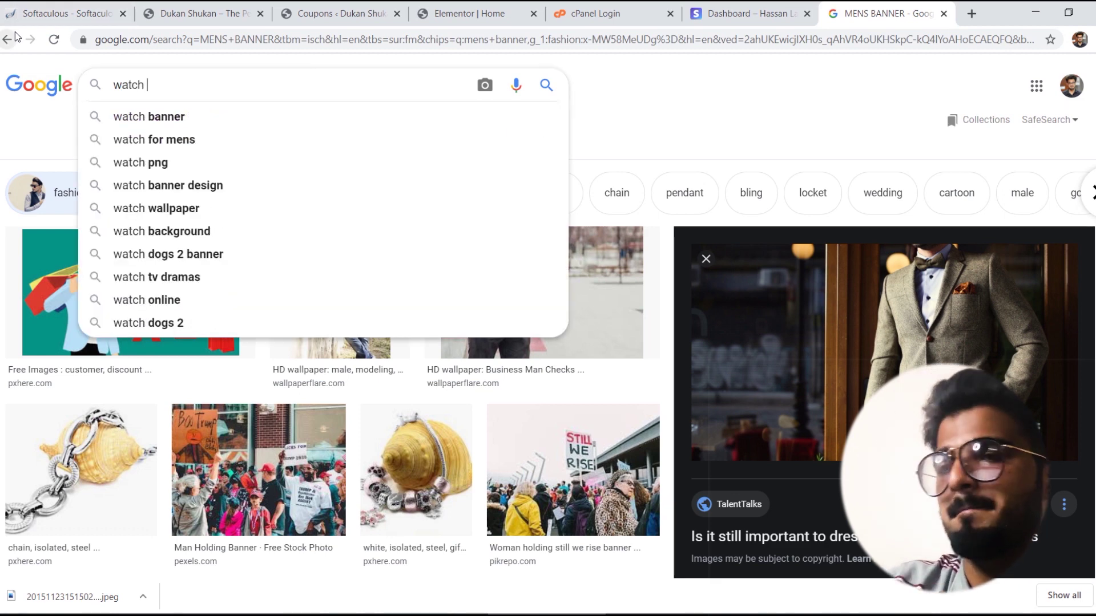
{"action": "key", "text": "Return"}
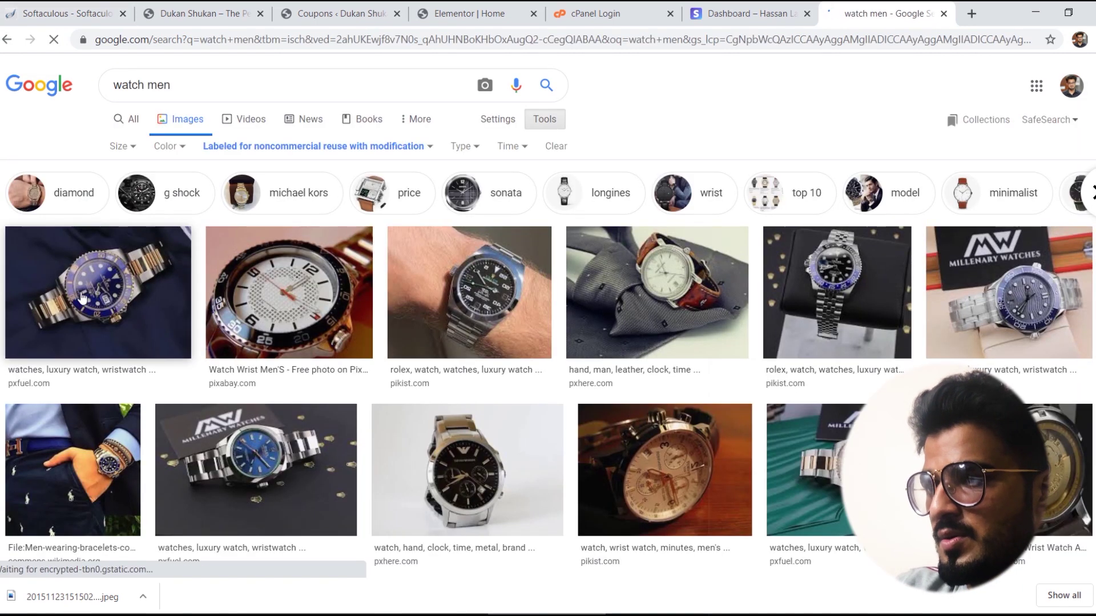
Step: Preview the gold Rolex watch photo and save it as unnamed.jpg
{"action": "left_click", "coordinate": [108, 291]}
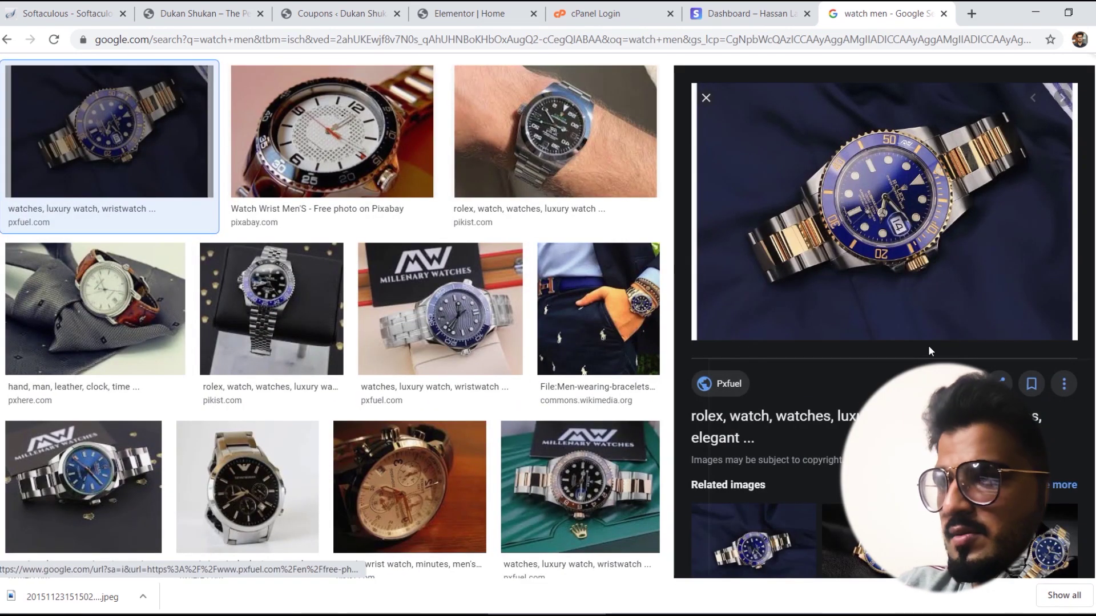
{"action": "left_click", "coordinate": [873, 539]}
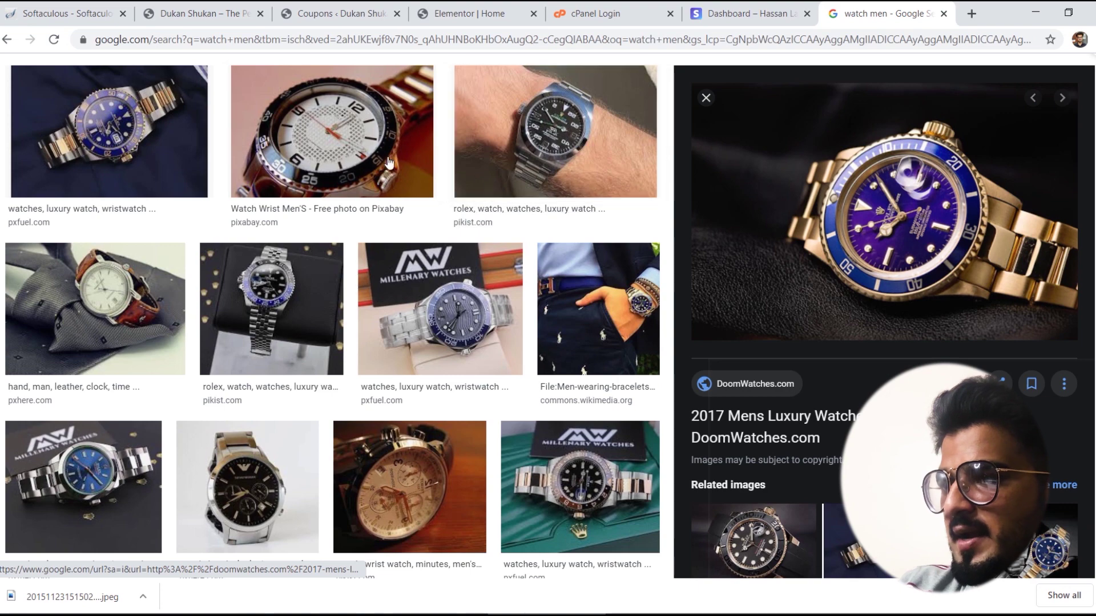
{"action": "right_click", "coordinate": [933, 213]}
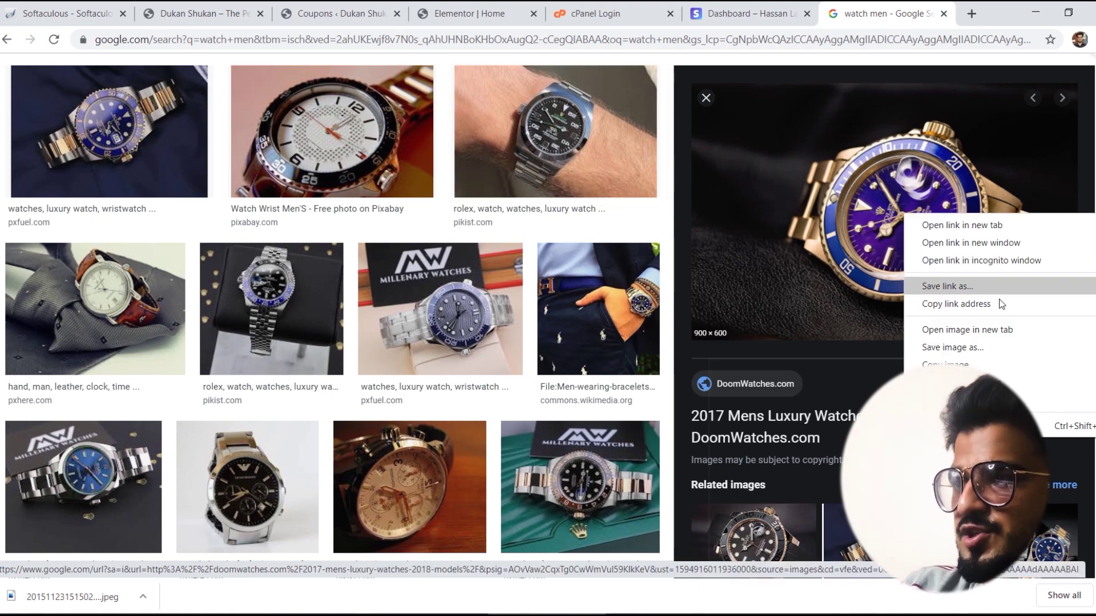
{"action": "left_click", "coordinate": [985, 346]}
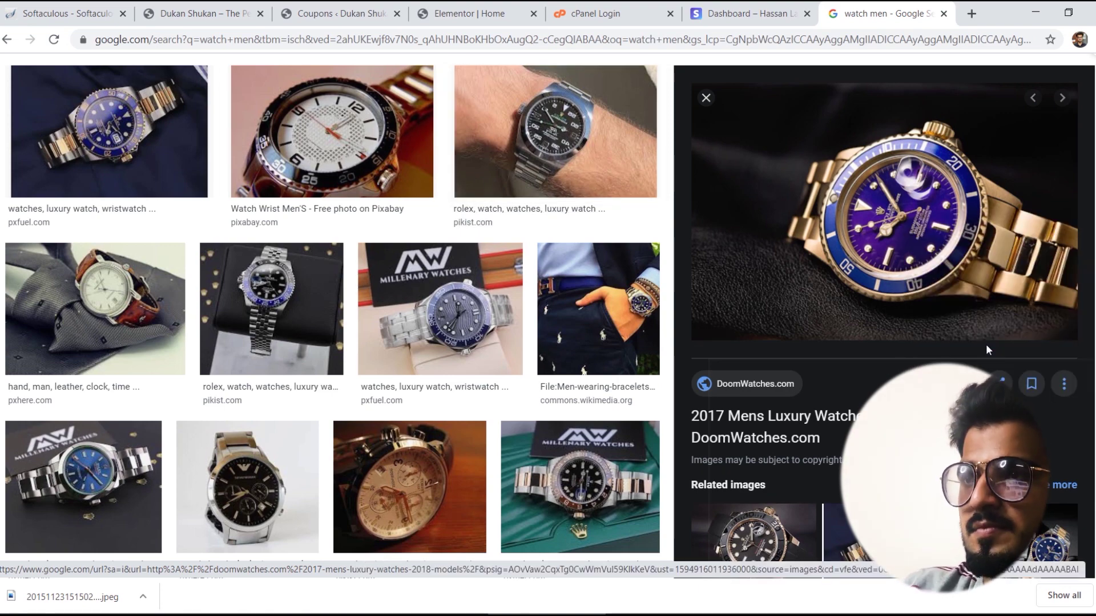
{"action": "key", "text": "Return"}
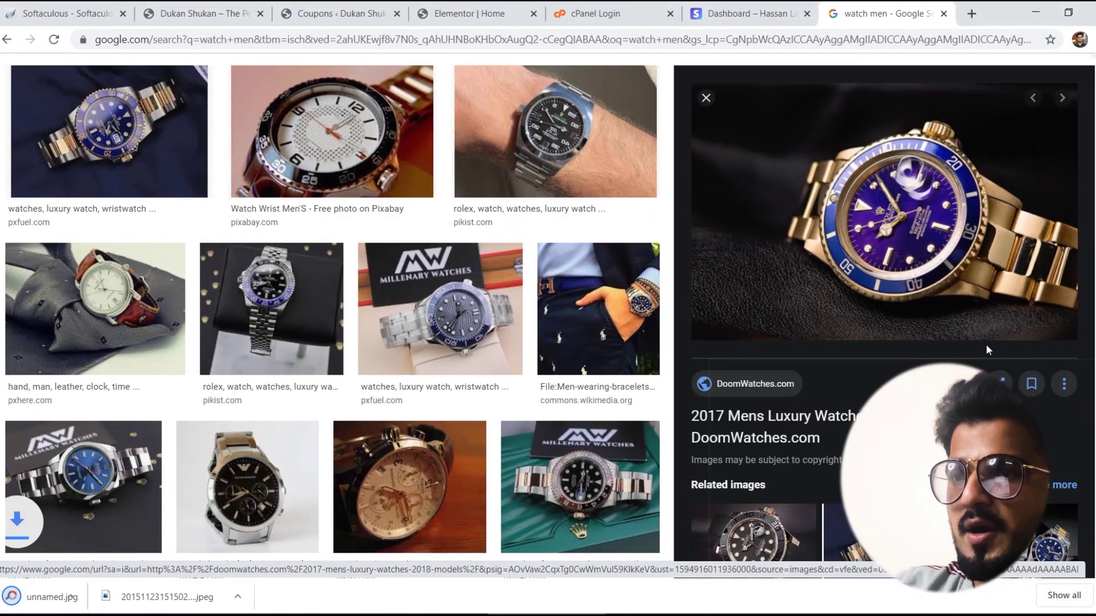
Step: Upload unnamed.jpg and set the gold watch photo as the WATCHES banner background
{"action": "left_click", "coordinate": [498, 8]}
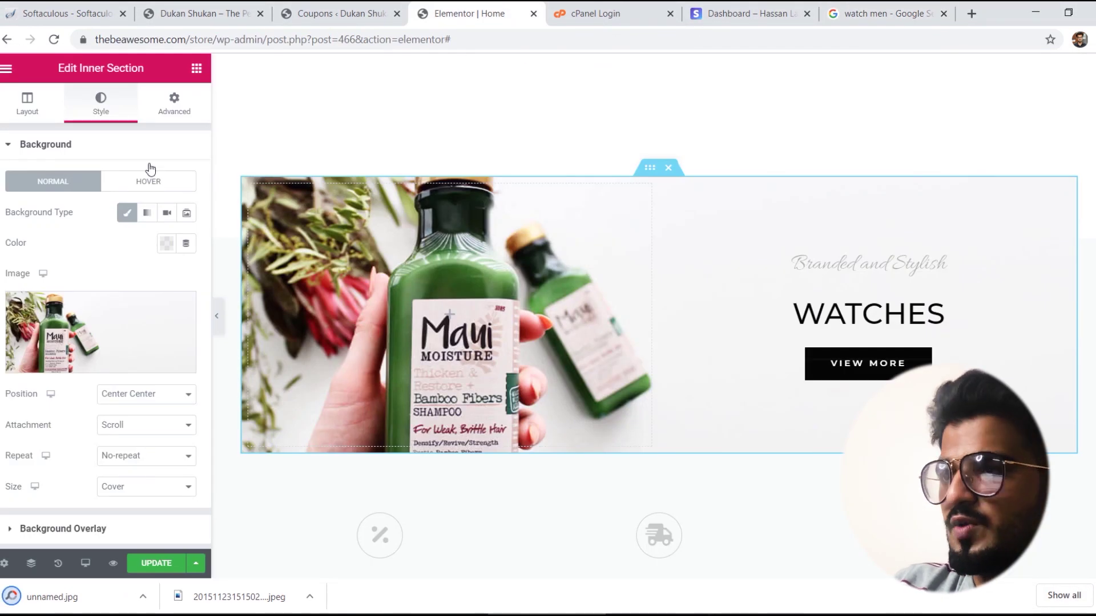
{"action": "left_click", "coordinate": [98, 365]}
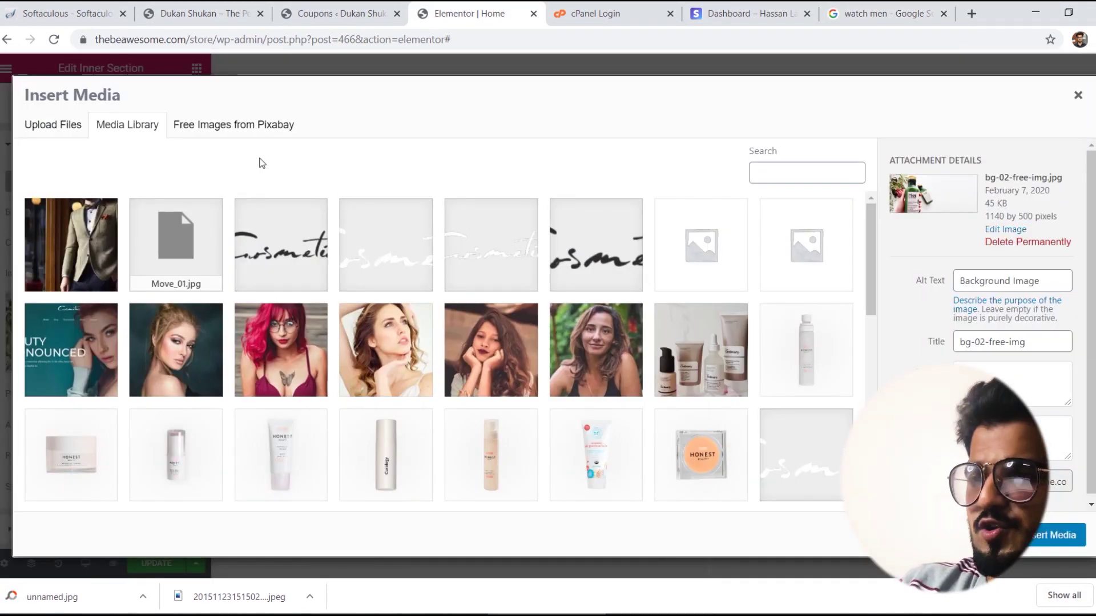
{"action": "left_click", "coordinate": [53, 130]}
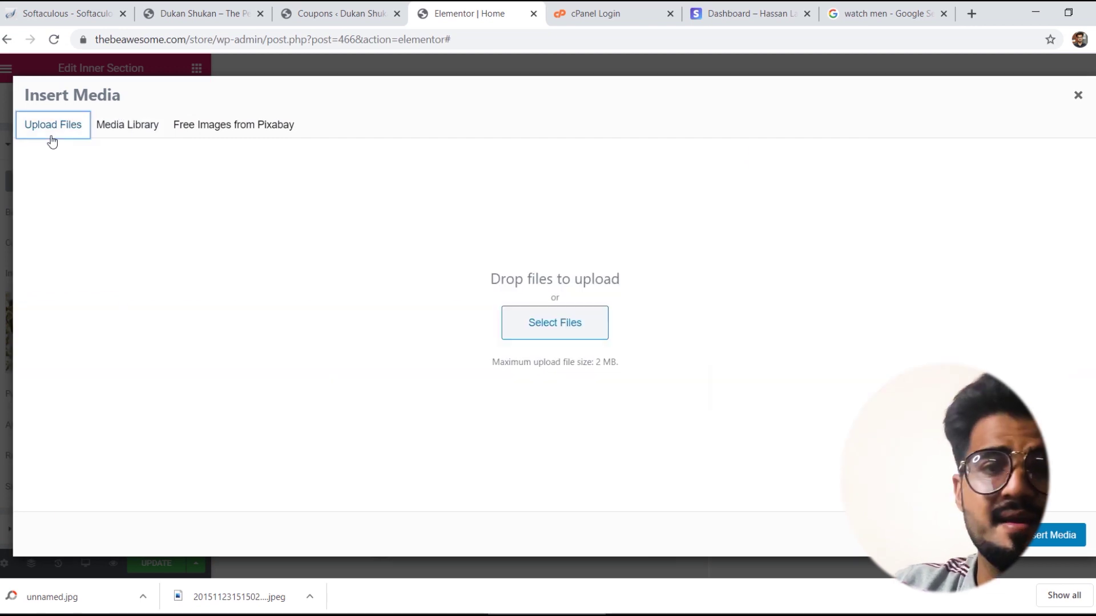
{"action": "left_click", "coordinate": [570, 332]}
{"action": "double_click", "coordinate": [571, 335]}
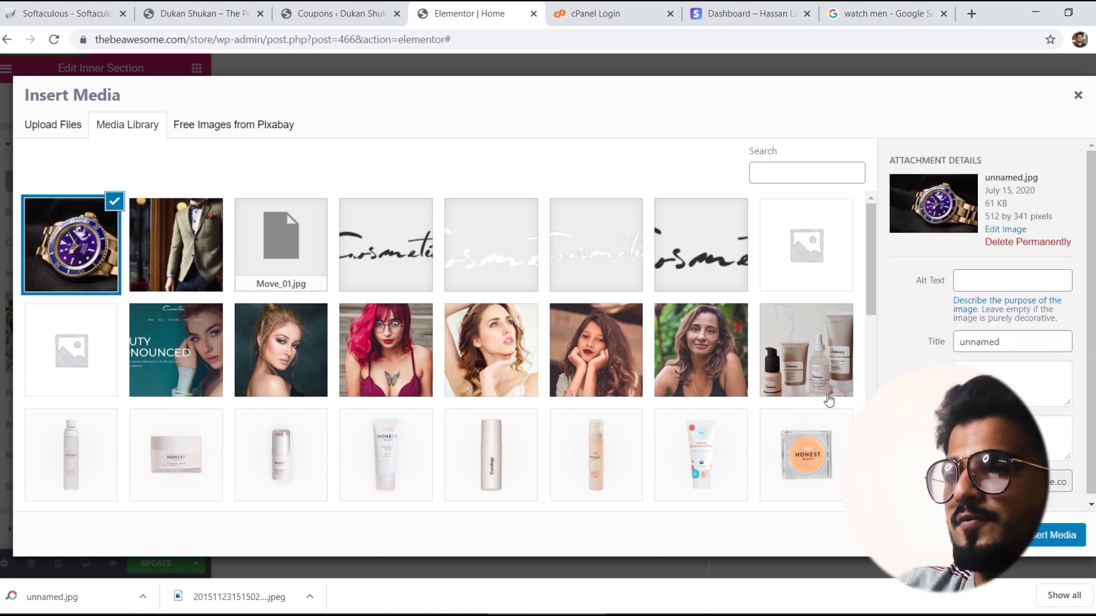
{"action": "left_click", "coordinate": [1071, 537]}
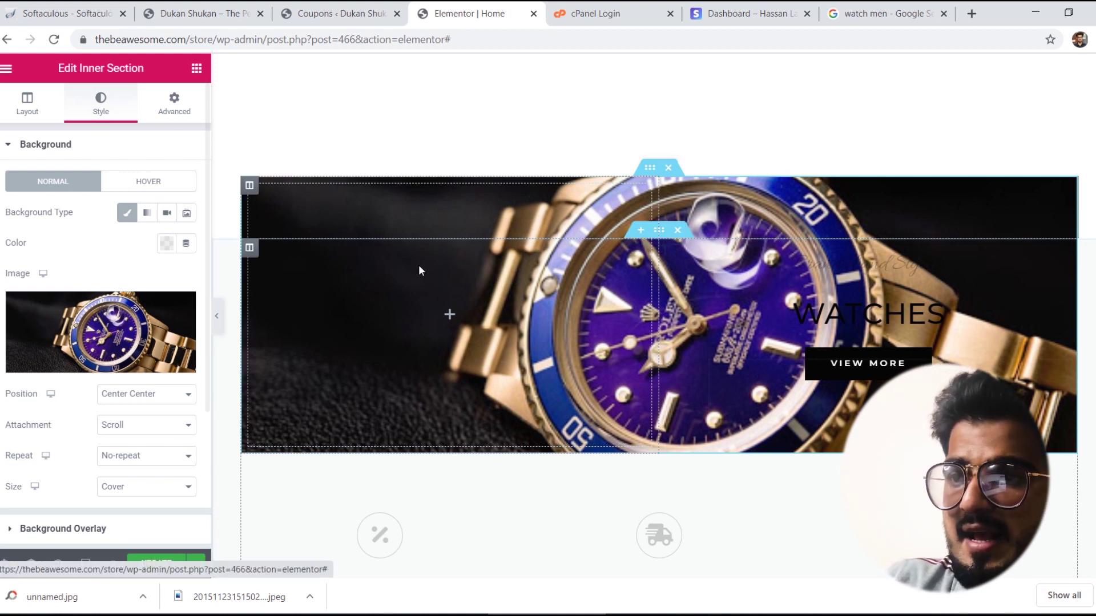
{"action": "left_click", "coordinate": [195, 69]}
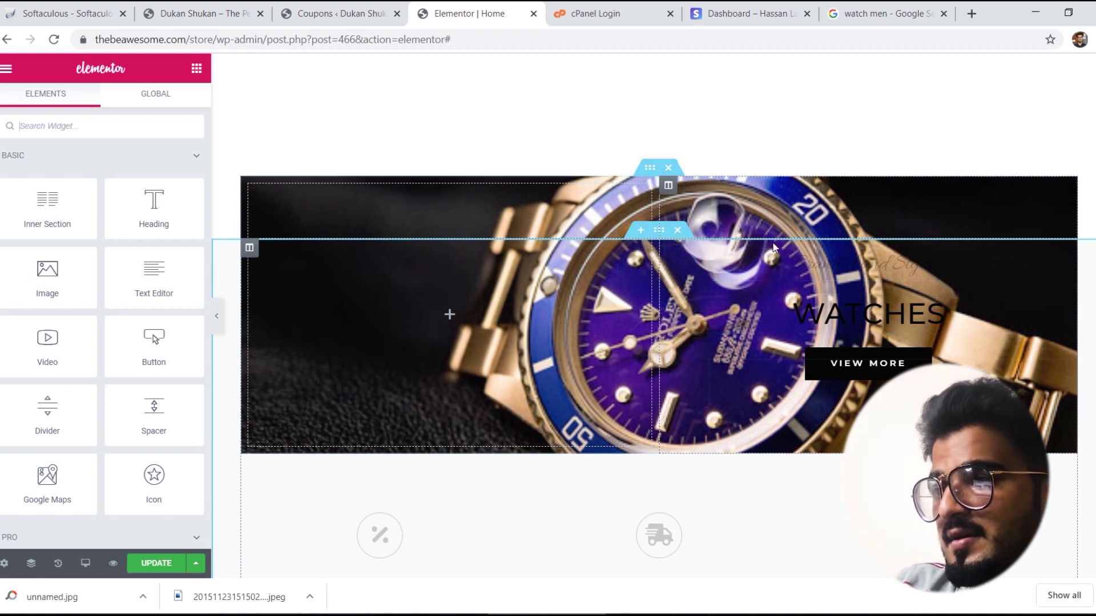
Step: Delete the banner section's empty left column from its Structure settings
{"action": "right_click", "coordinate": [660, 233]}
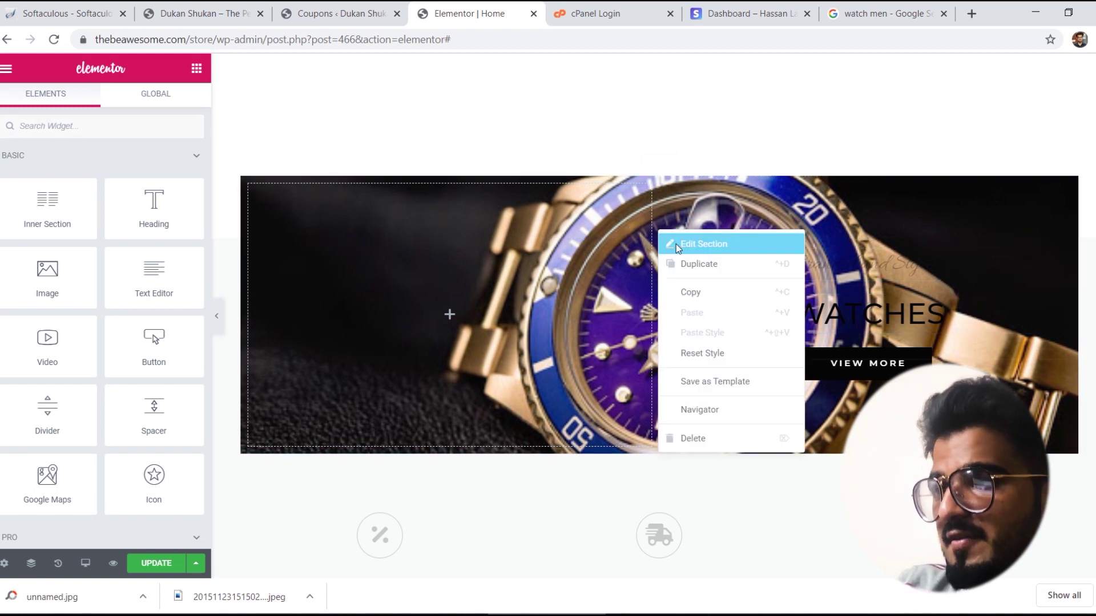
{"action": "left_click", "coordinate": [675, 244]}
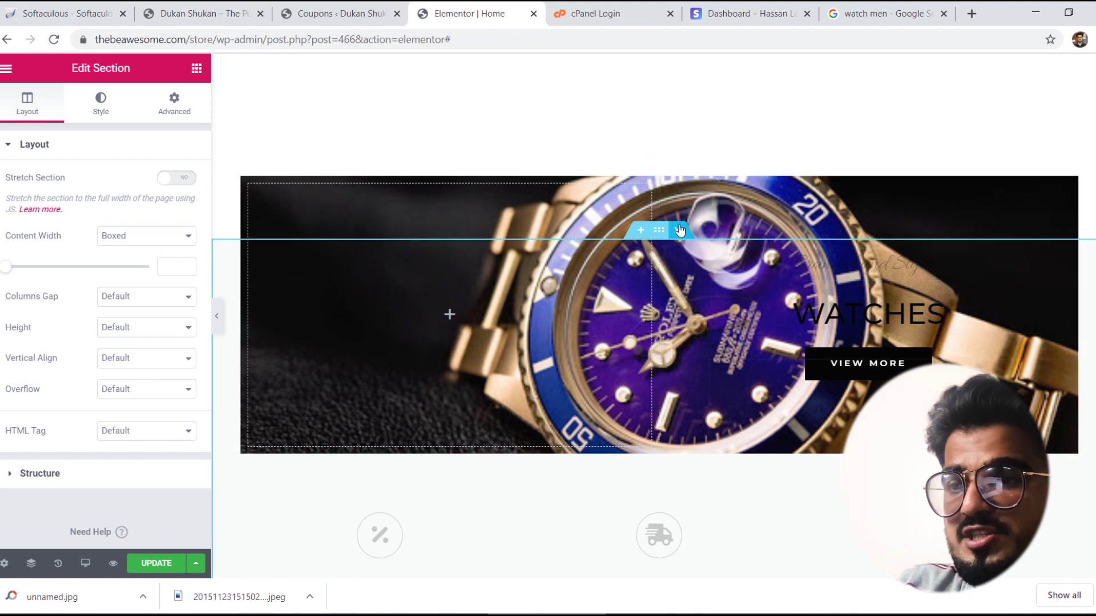
{"action": "left_click", "coordinate": [47, 483]}
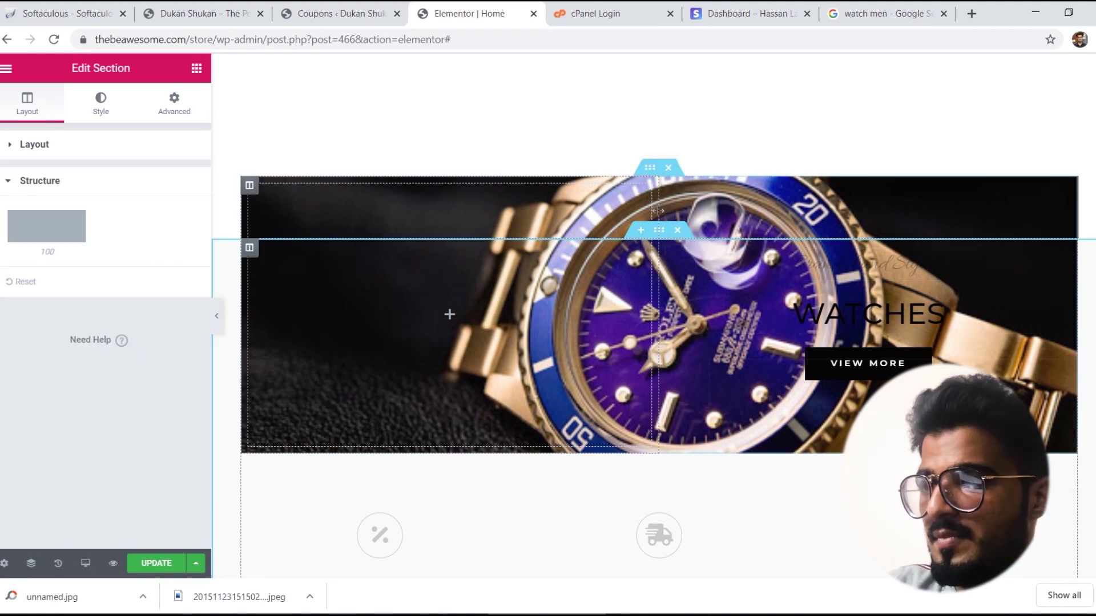
{"action": "right_click", "coordinate": [572, 262]}
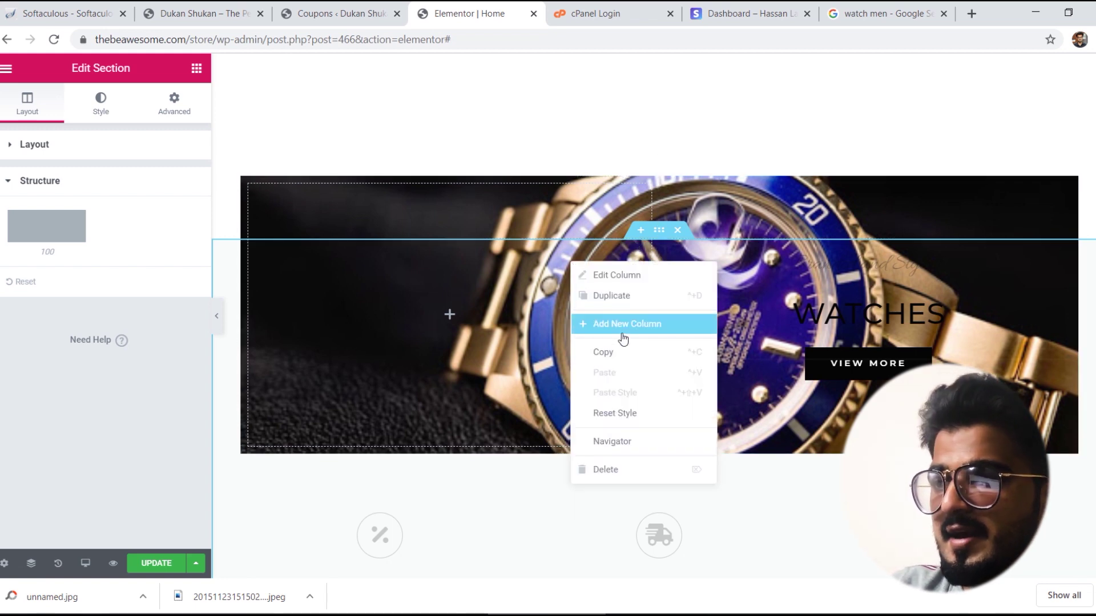
{"action": "left_click", "coordinate": [600, 468]}
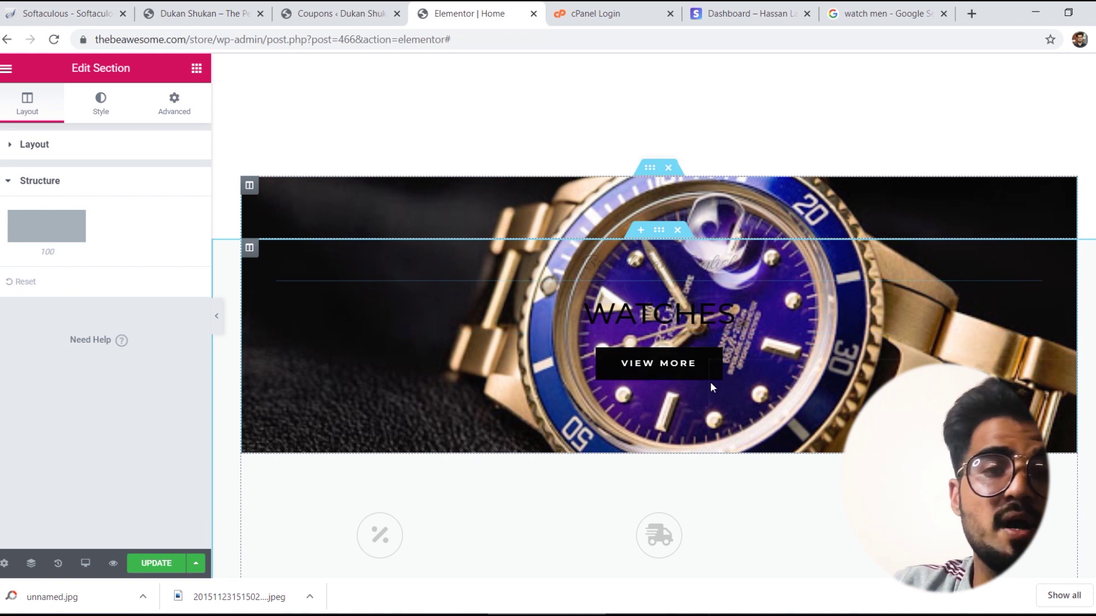
{"action": "left_click", "coordinate": [692, 318]}
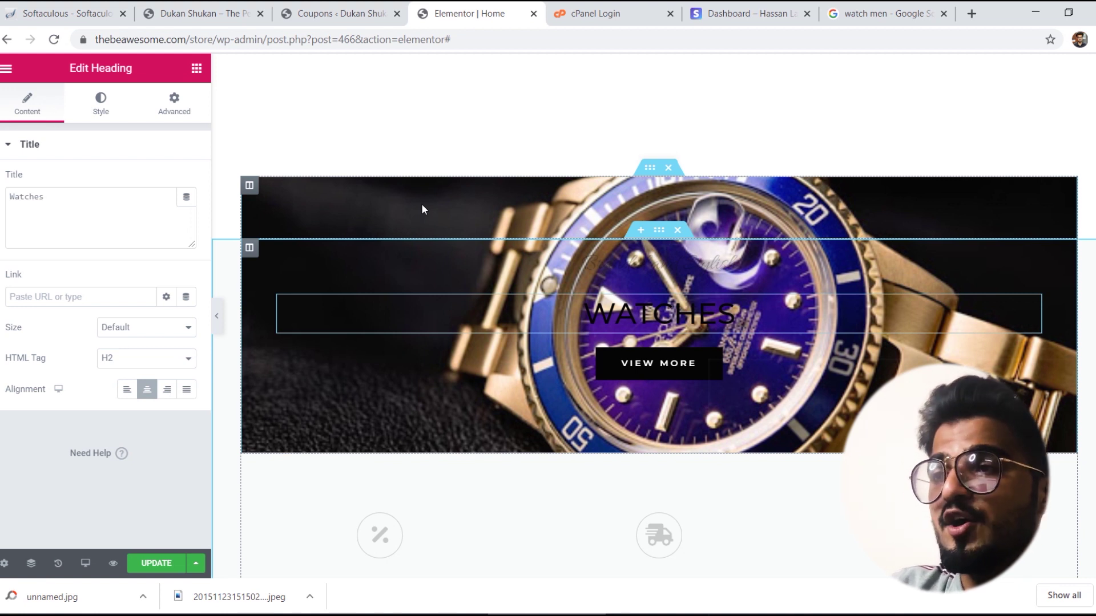
Step: Give the watch banner a Classic background overlay, switching its colour from black to white
{"action": "left_click", "coordinate": [649, 178]}
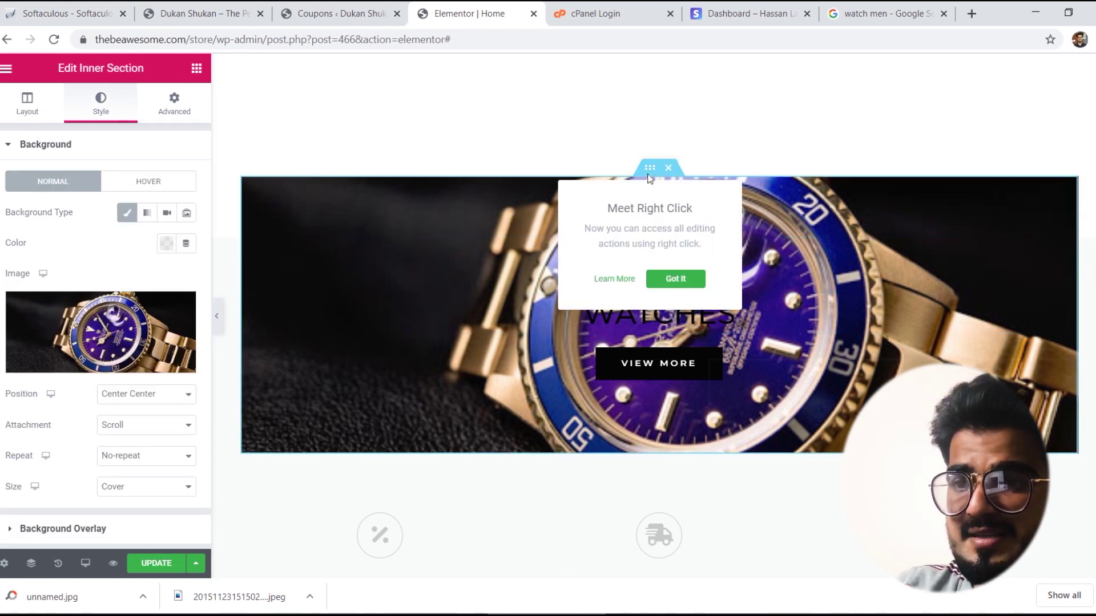
{"action": "right_click", "coordinate": [647, 173]}
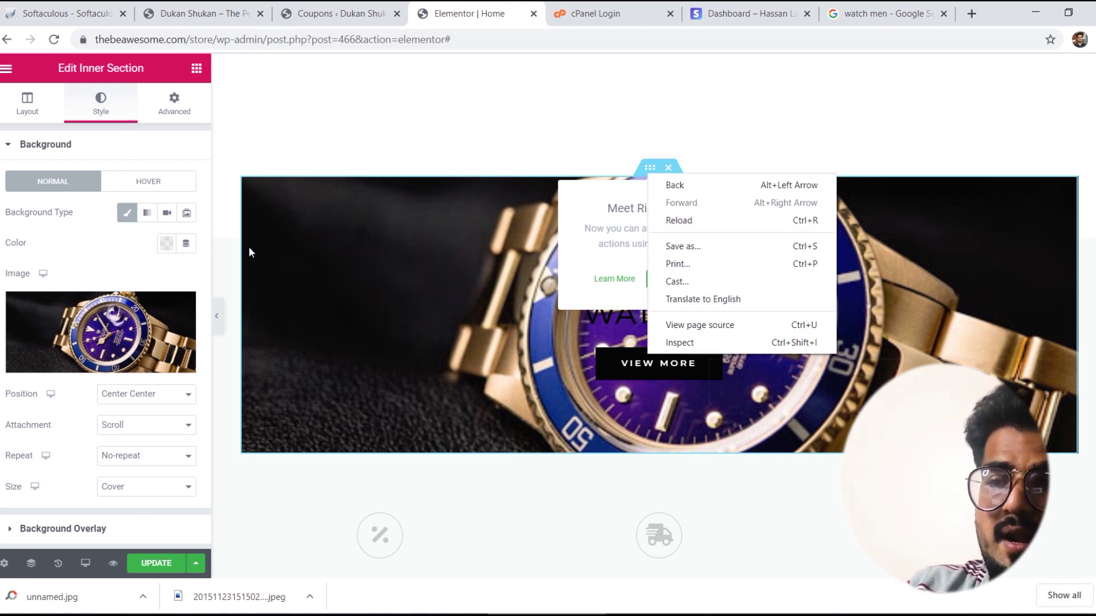
{"action": "left_click", "coordinate": [110, 528]}
{"action": "left_click", "coordinate": [110, 528]}
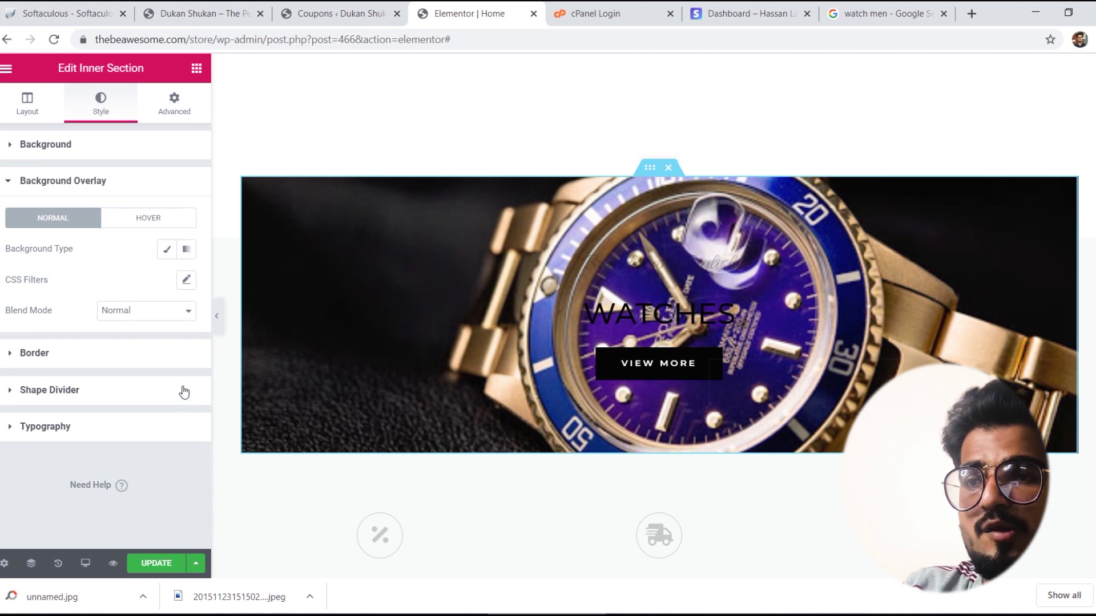
{"action": "left_click", "coordinate": [167, 251]}
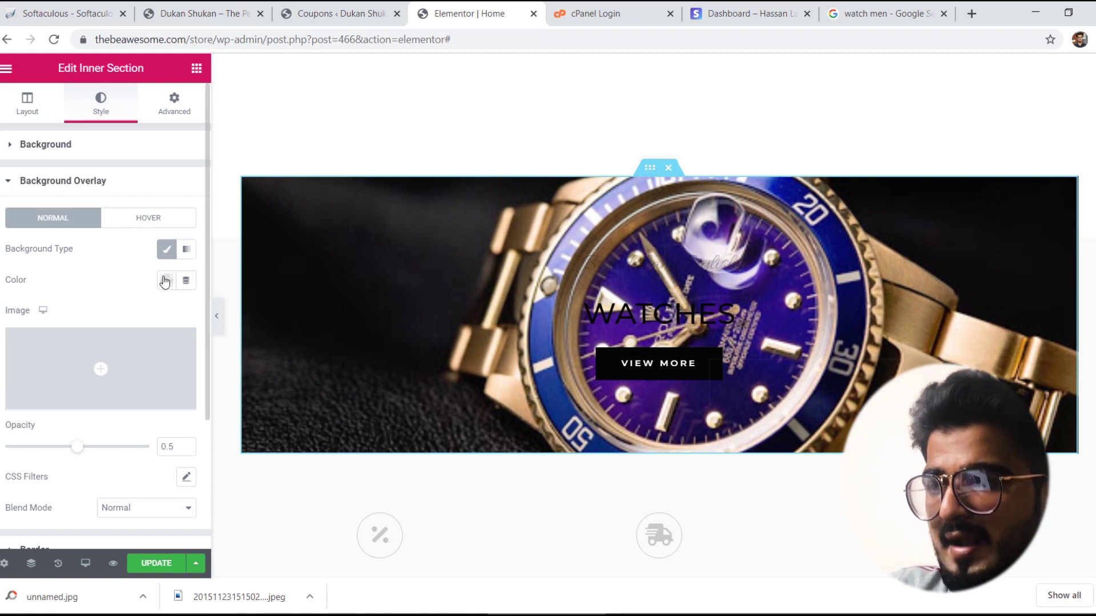
{"action": "left_click", "coordinate": [166, 280]}
{"action": "left_click", "coordinate": [212, 316]}
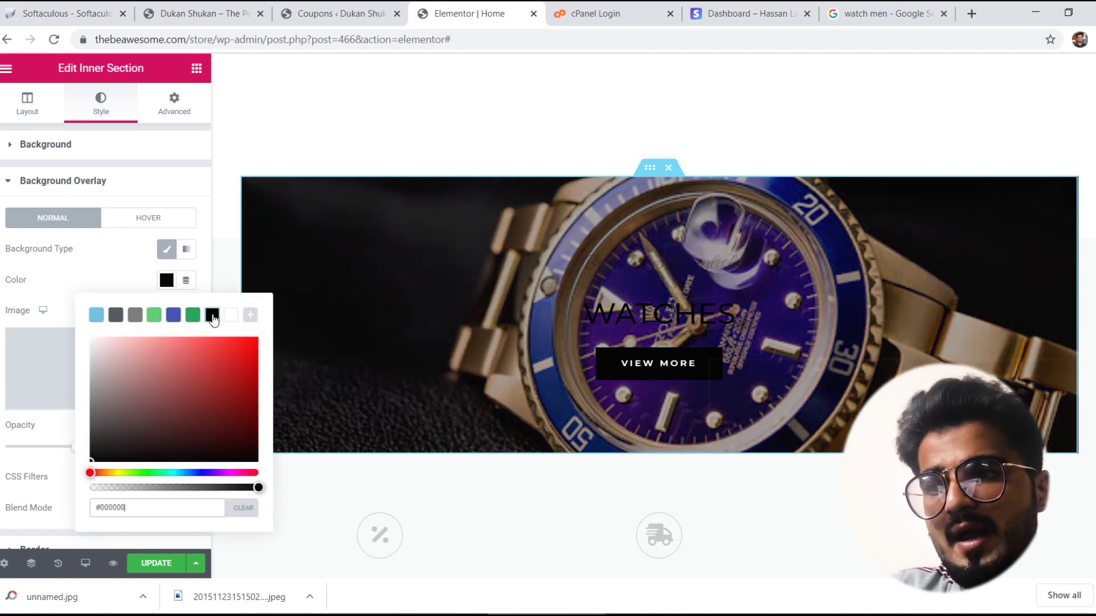
{"action": "left_click", "coordinate": [105, 270]}
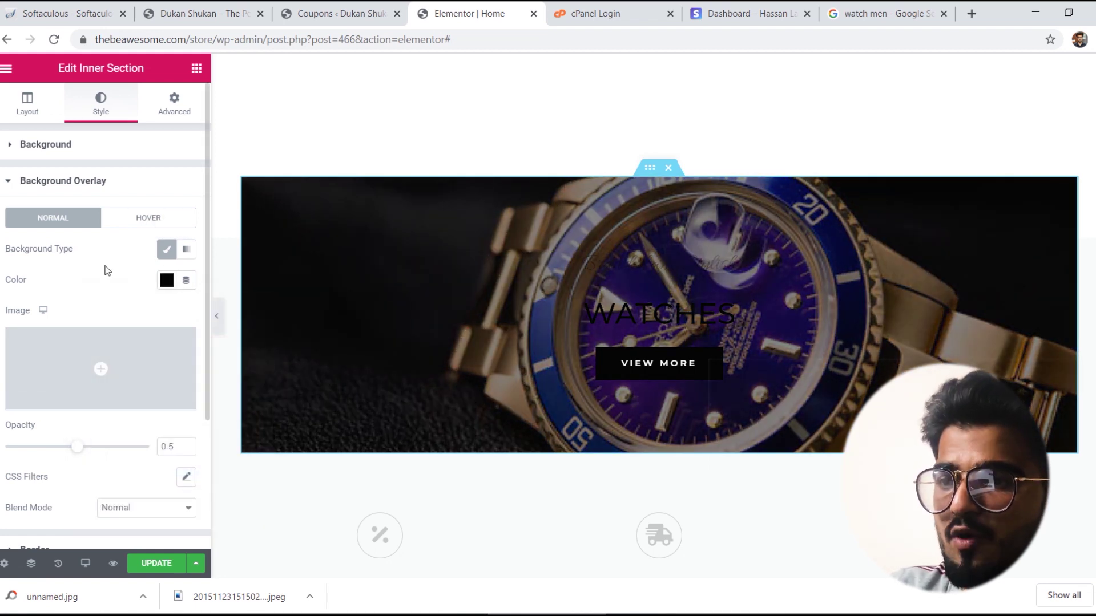
{"action": "left_click", "coordinate": [167, 280]}
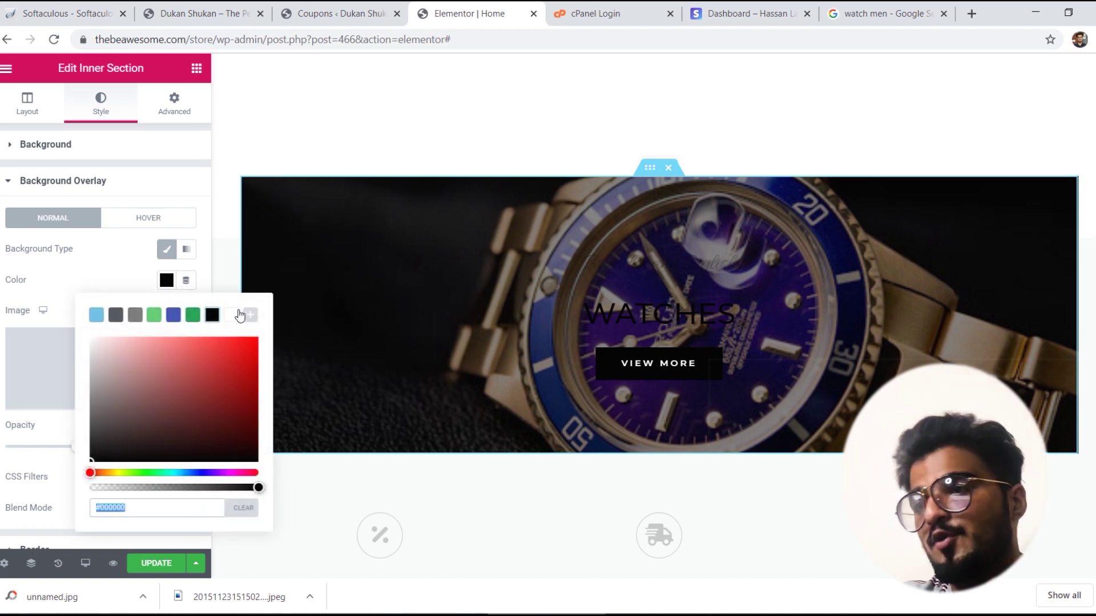
{"action": "left_click", "coordinate": [235, 314]}
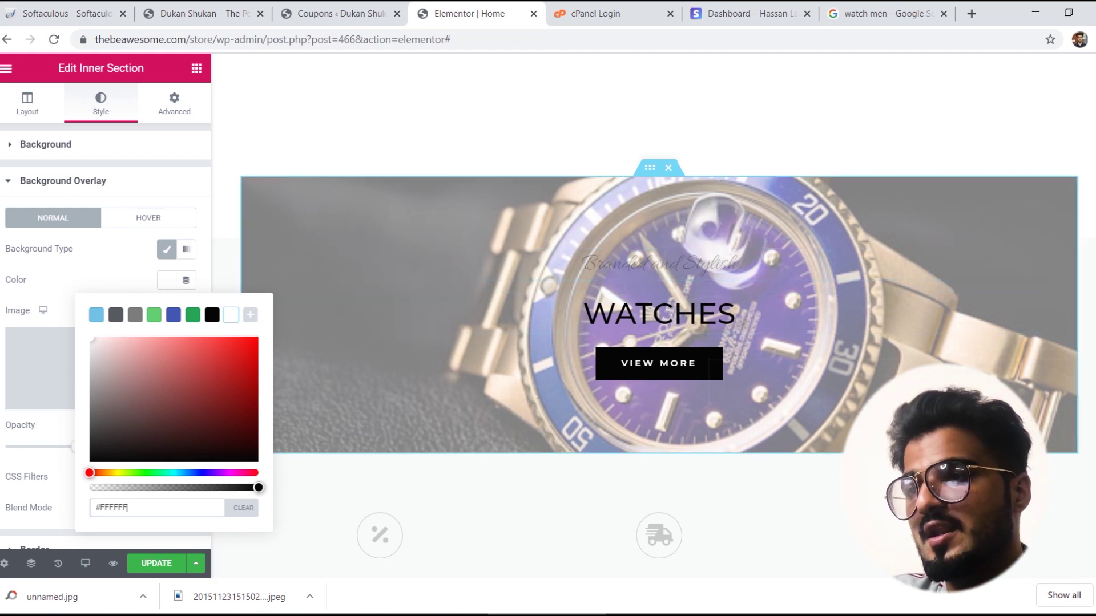
Step: Empty the lorem paragraphs under Season Sale, Free Shipping and Money Back, leaving only the headings
{"action": "scroll", "coordinate": [820, 254], "scroll_direction": "down", "scroll_amount": 1}
{"action": "scroll", "coordinate": [659, 311], "scroll_direction": "down", "scroll_amount": 6}
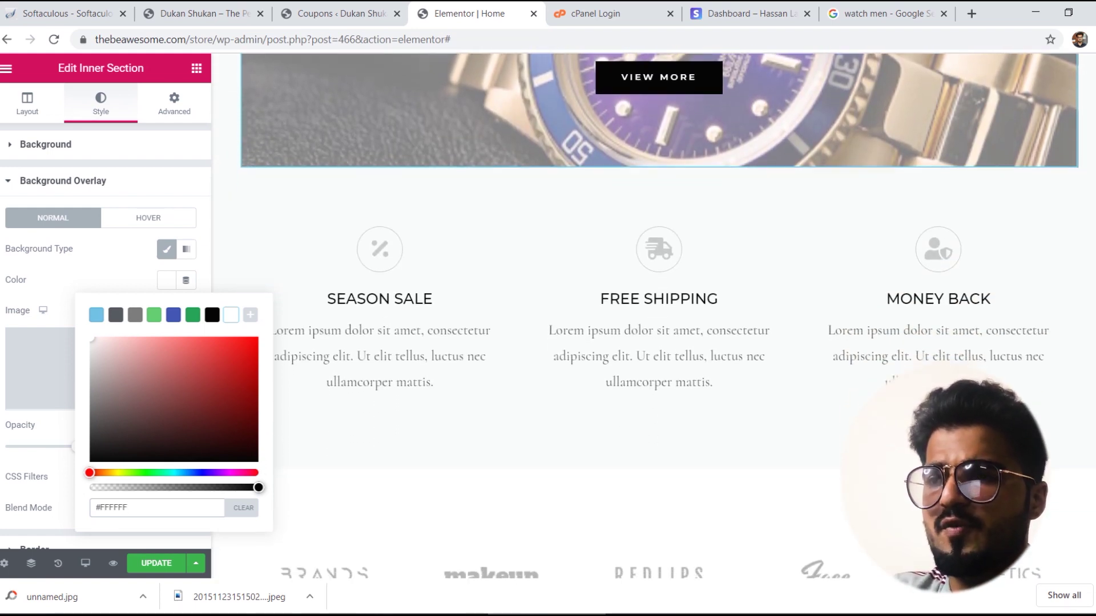
{"action": "triple_click", "coordinate": [383, 271]}
{"action": "key", "text": "BackSpace"}
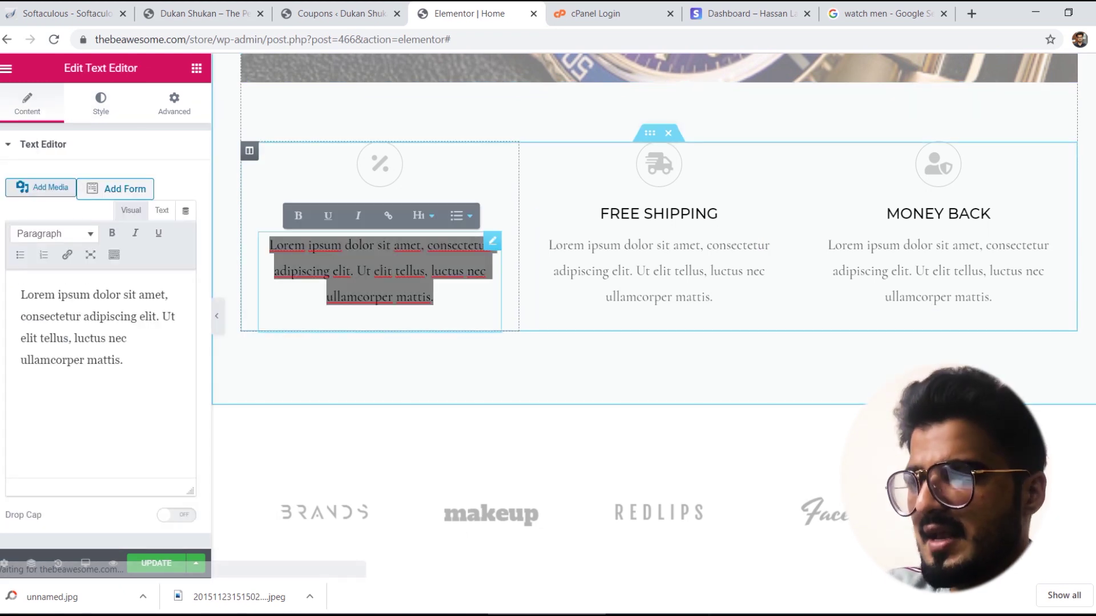
{"action": "triple_click", "coordinate": [638, 271]}
{"action": "key", "text": "BackSpace"}
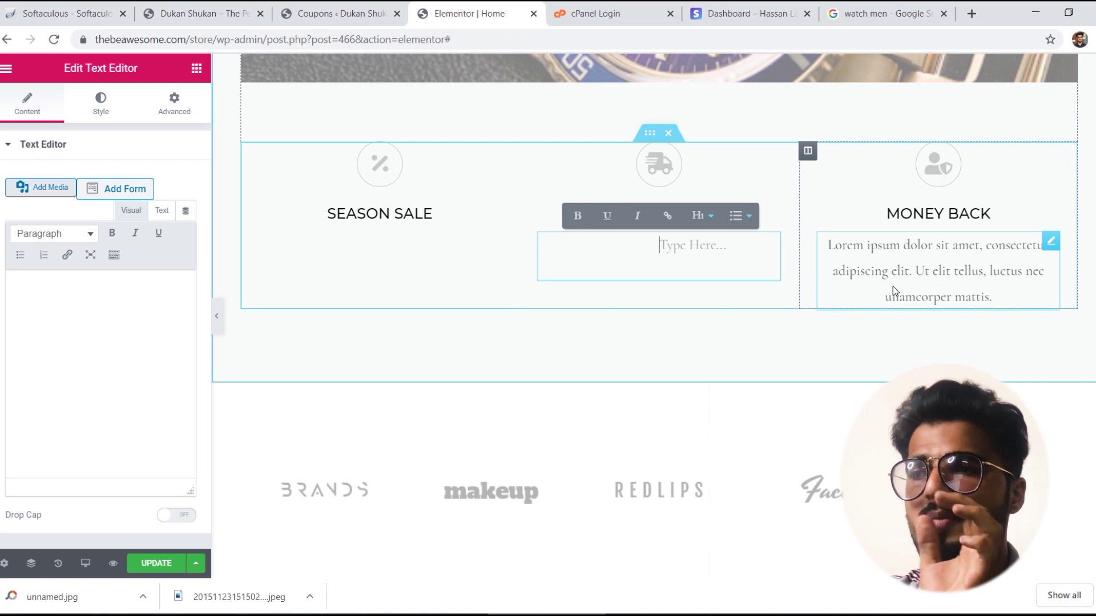
{"action": "triple_click", "coordinate": [893, 288]}
{"action": "key", "text": "BackSpace"}
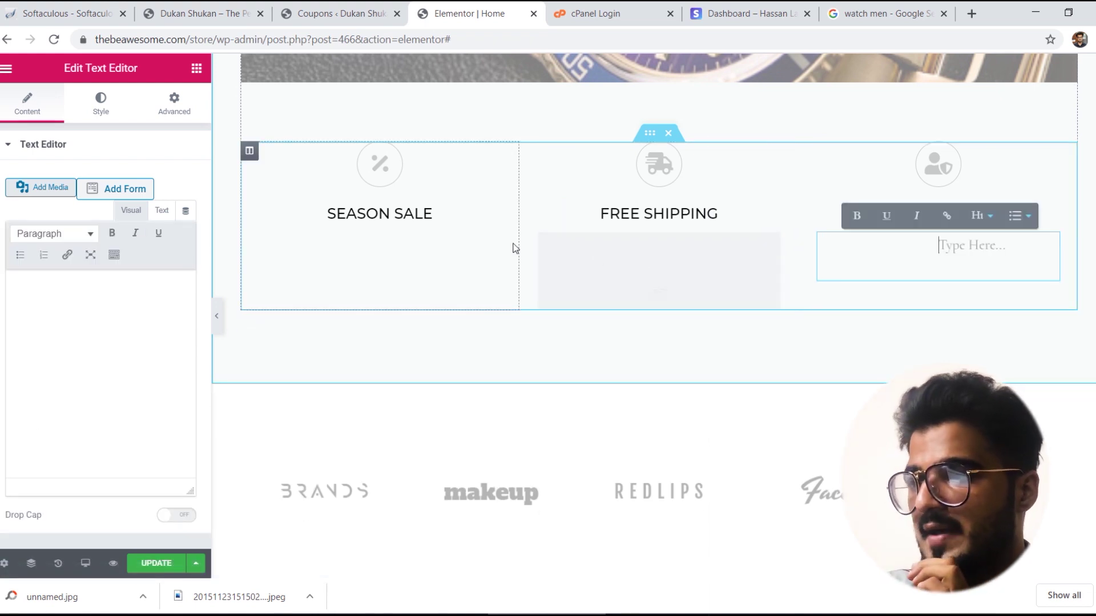
{"action": "scroll", "coordinate": [773, 247], "scroll_direction": "down", "scroll_amount": 5}
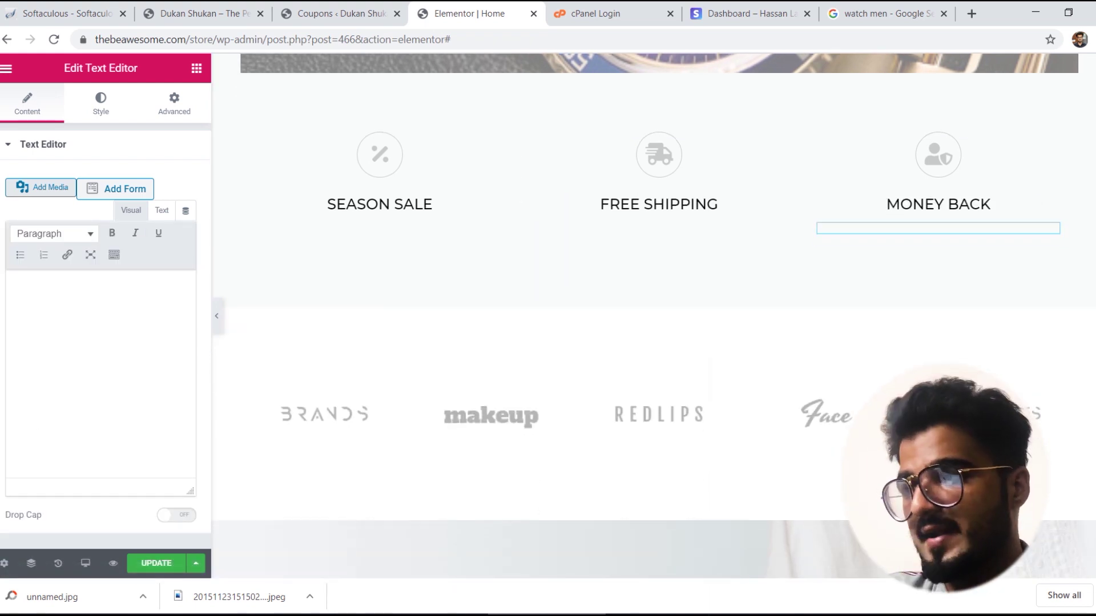
{"action": "scroll", "coordinate": [585, 286], "scroll_direction": "down", "scroll_amount": 3}
{"action": "scroll", "coordinate": [584, 287], "scroll_direction": "up", "scroll_amount": 1}
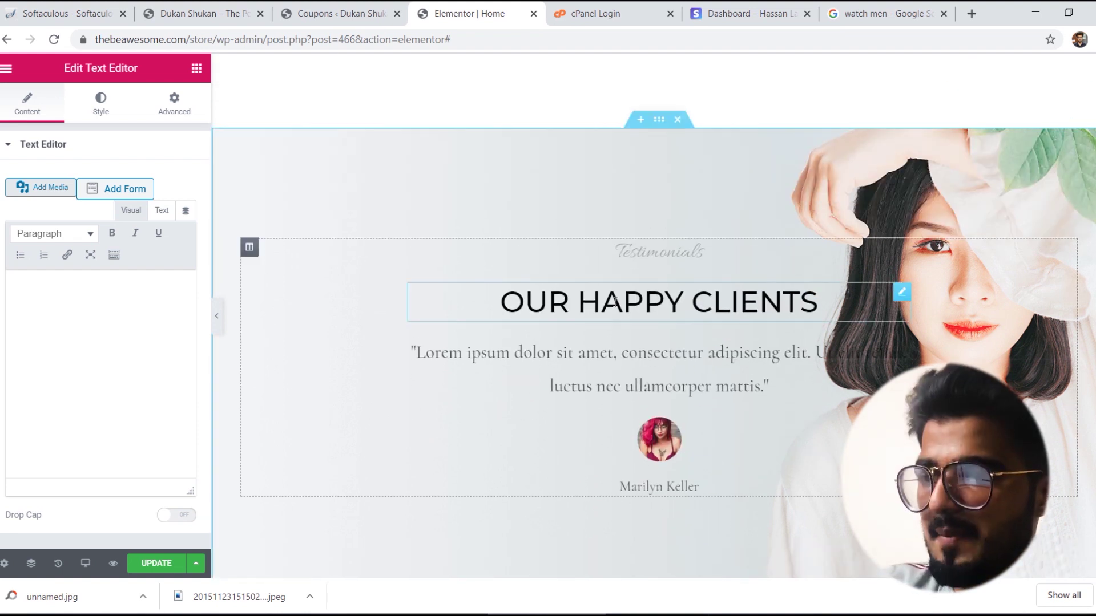
Step: Rewrite the testimonial quote to praise the ecommerce store for men and its best quality service
{"action": "left_click", "coordinate": [614, 301]}
{"action": "double_click", "coordinate": [638, 370]}
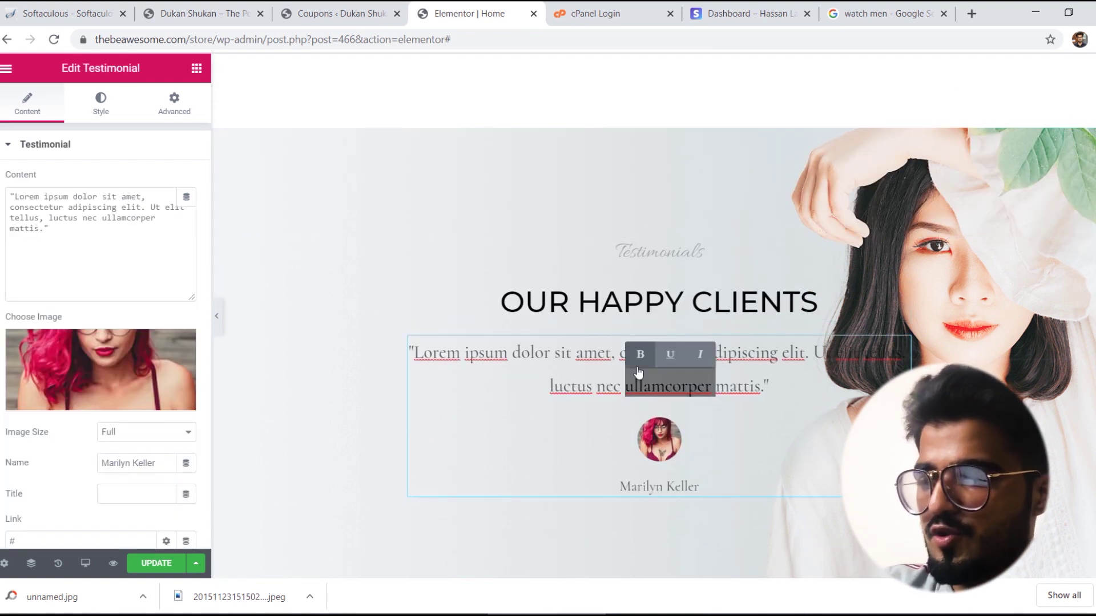
{"action": "triple_click", "coordinate": [601, 377]}
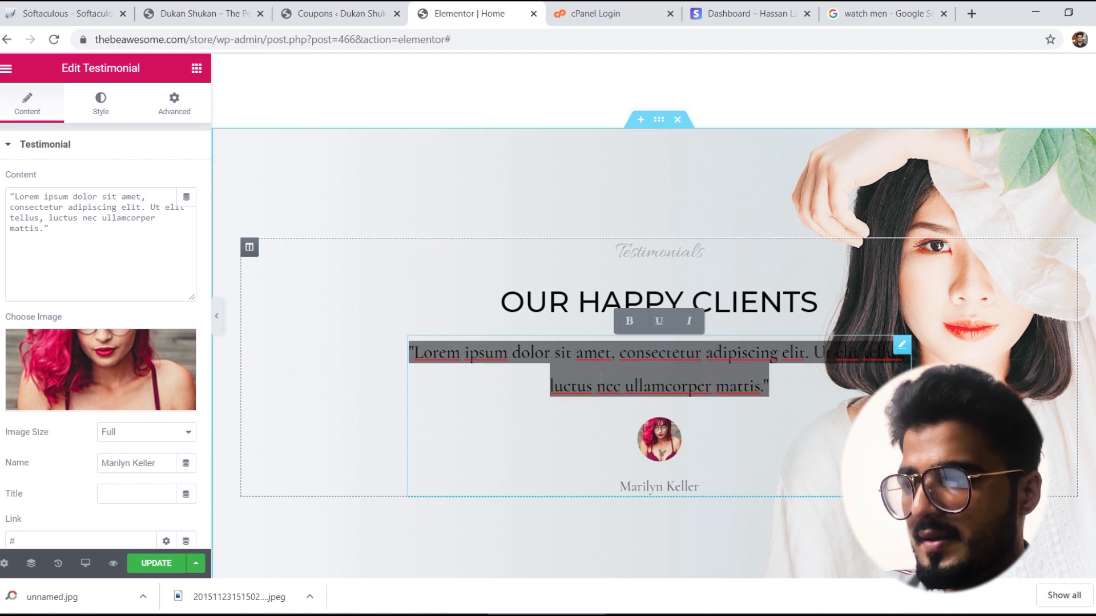
{"action": "key", "text": "BackSpace"}
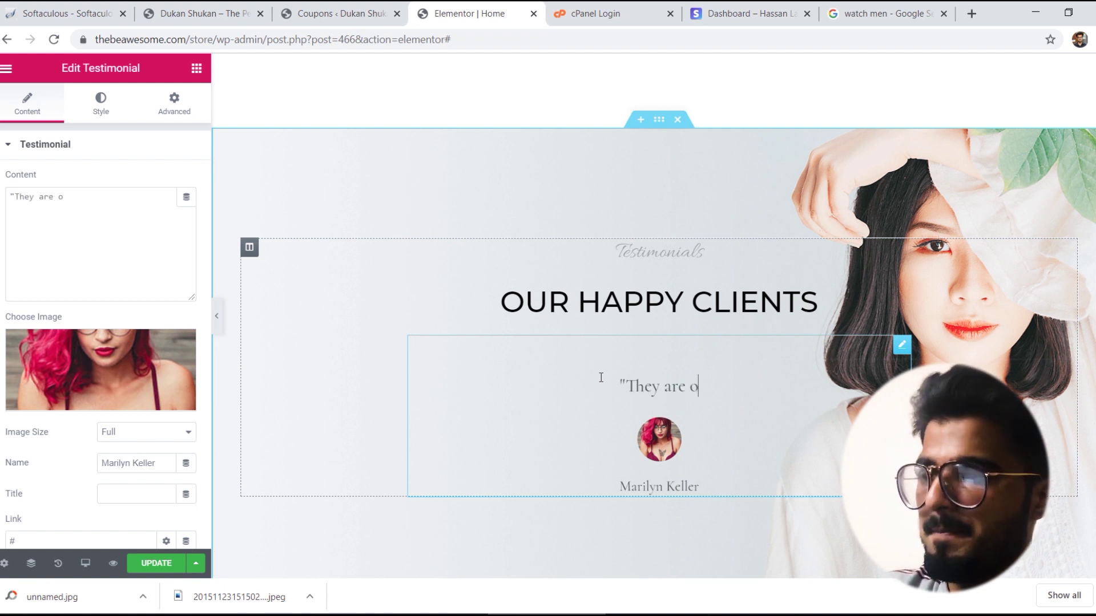
{"action": "type", "text": "est"}
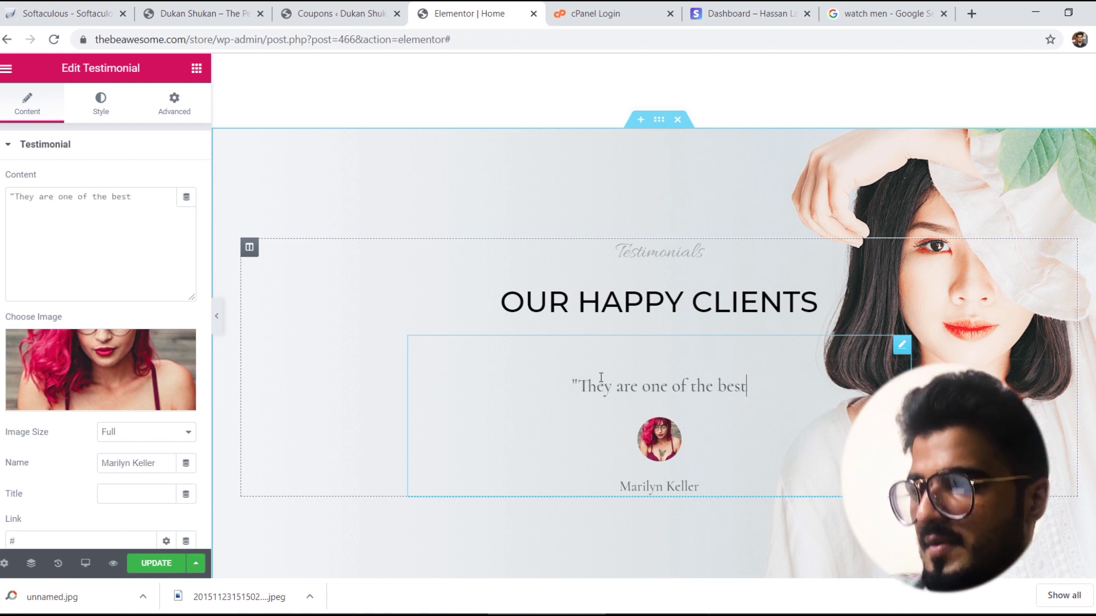
{"action": "type", "text": " ecommerce sto"}
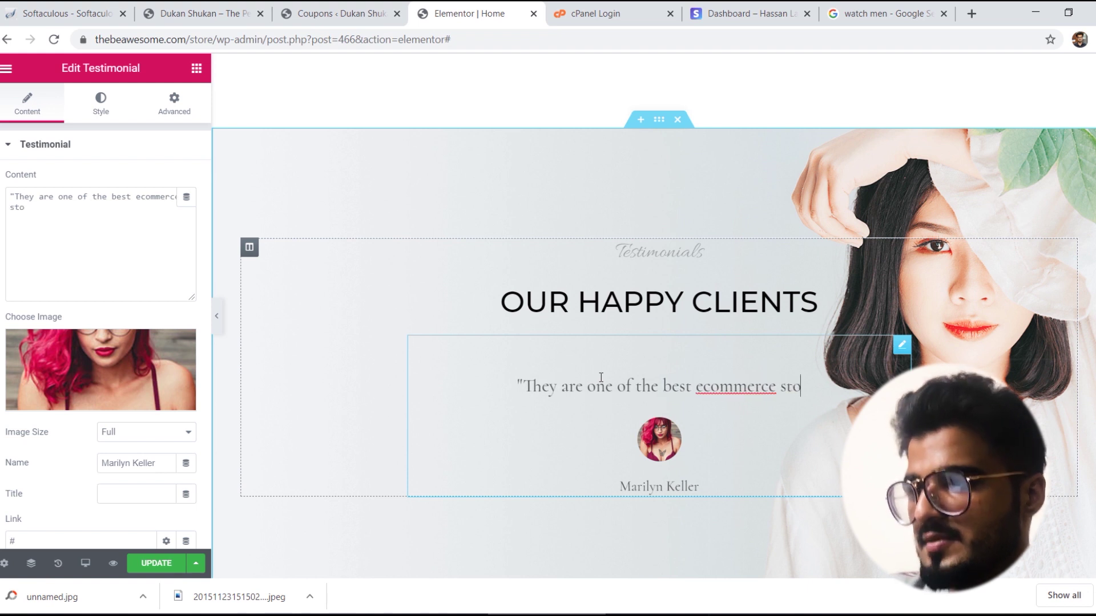
{"action": "type", "text": "re for me"}
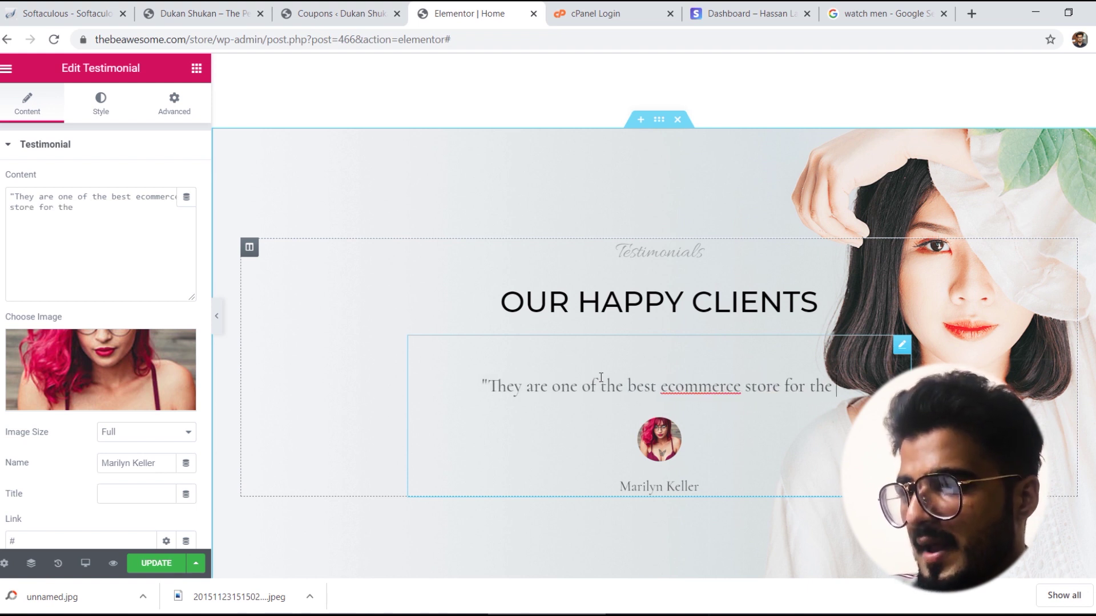
{"action": "key", "text": "BackSpace"}
{"action": "key", "text": "BackSpace"}
{"action": "type", "text": "men"}
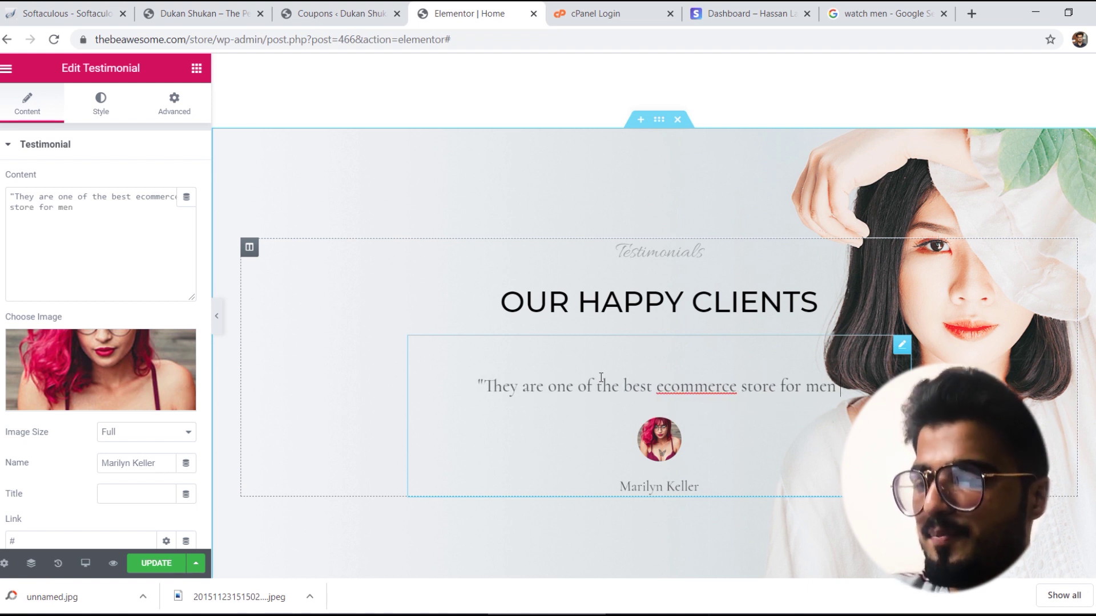
{"action": "type", "text": " and they provi"}
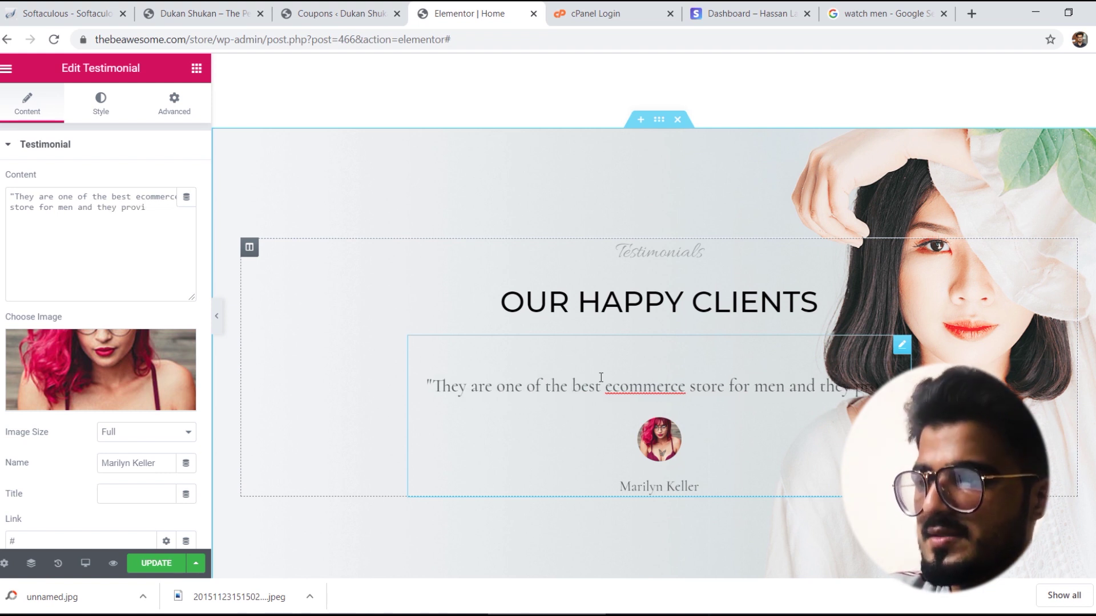
{"action": "type", "text": "de the best qu"}
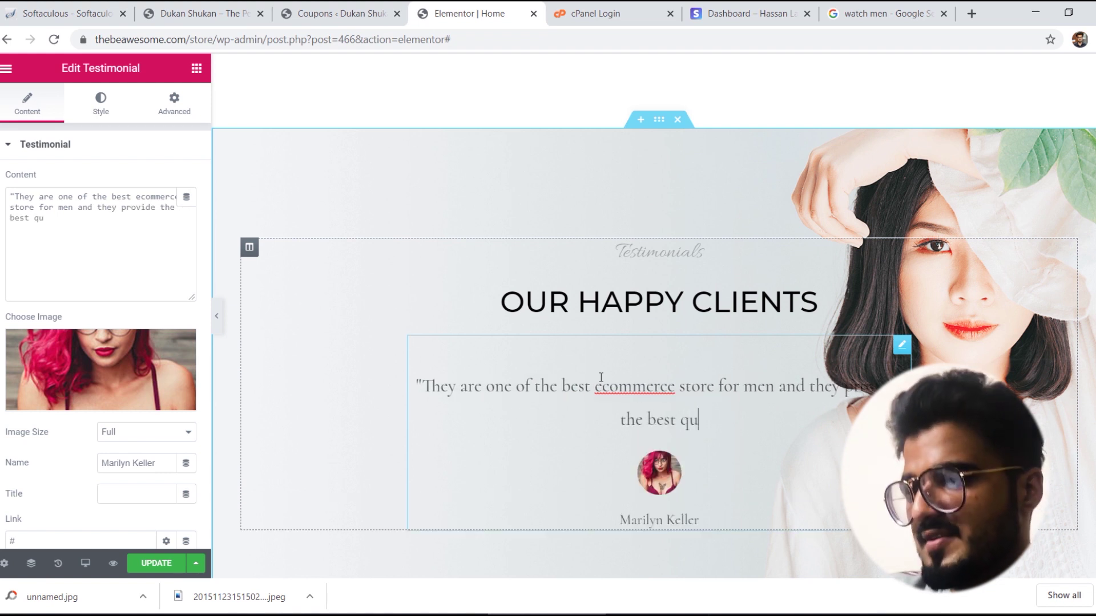
{"action": "type", "text": "ality service\""}
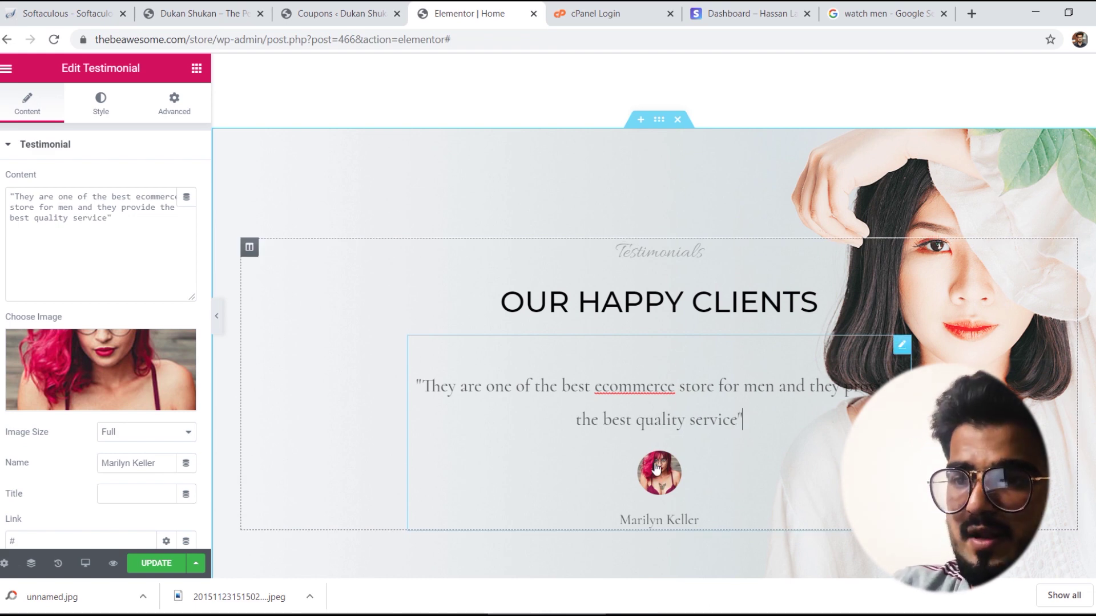
Step: Replace the client's testimonial photo with customer1.jpg from the Media Library
{"action": "left_click", "coordinate": [81, 396]}
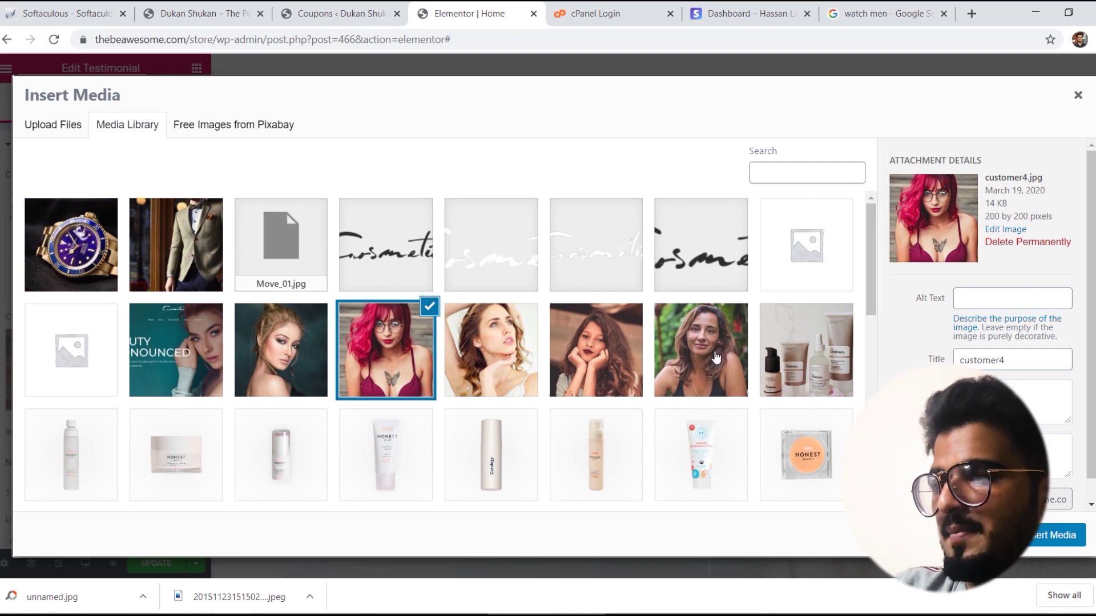
{"action": "left_click", "coordinate": [734, 356]}
{"action": "left_click", "coordinate": [1046, 528]}
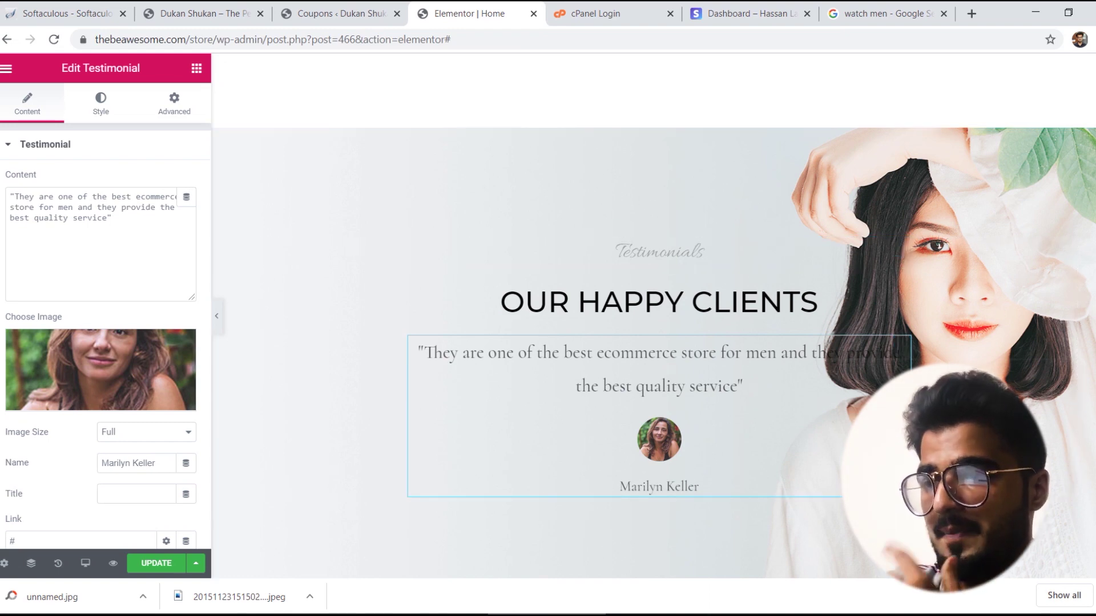
{"action": "scroll", "coordinate": [1005, 316], "scroll_direction": "down", "scroll_amount": 10}
{"action": "scroll", "coordinate": [729, 294], "scroll_direction": "up", "scroll_amount": 4}
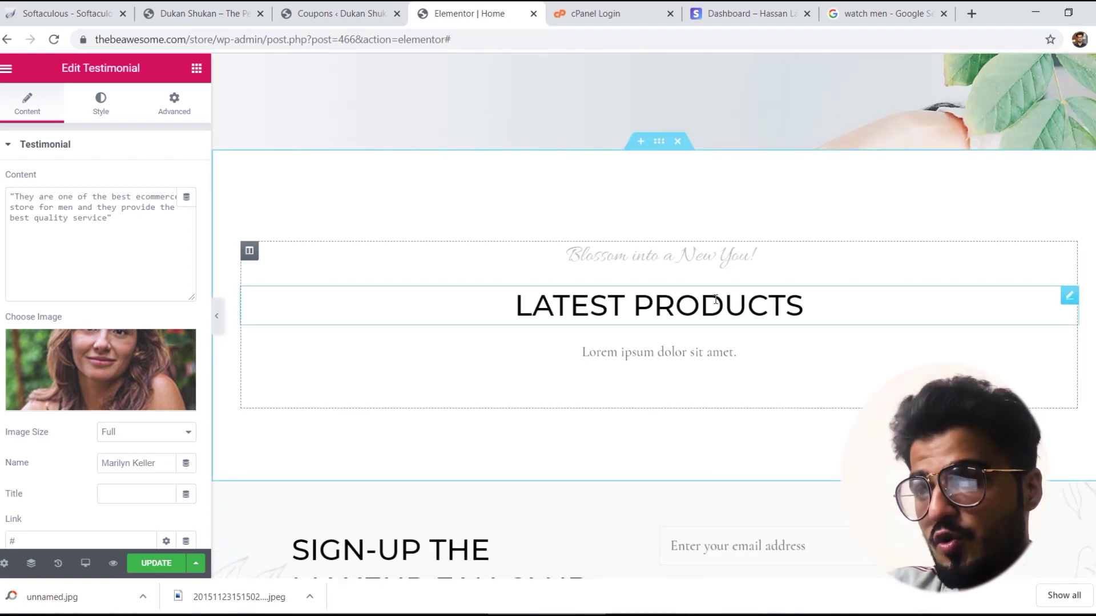
Step: Delete the Lorem ipsum sentence beneath the Latest Products heading
{"action": "left_click", "coordinate": [729, 294]}
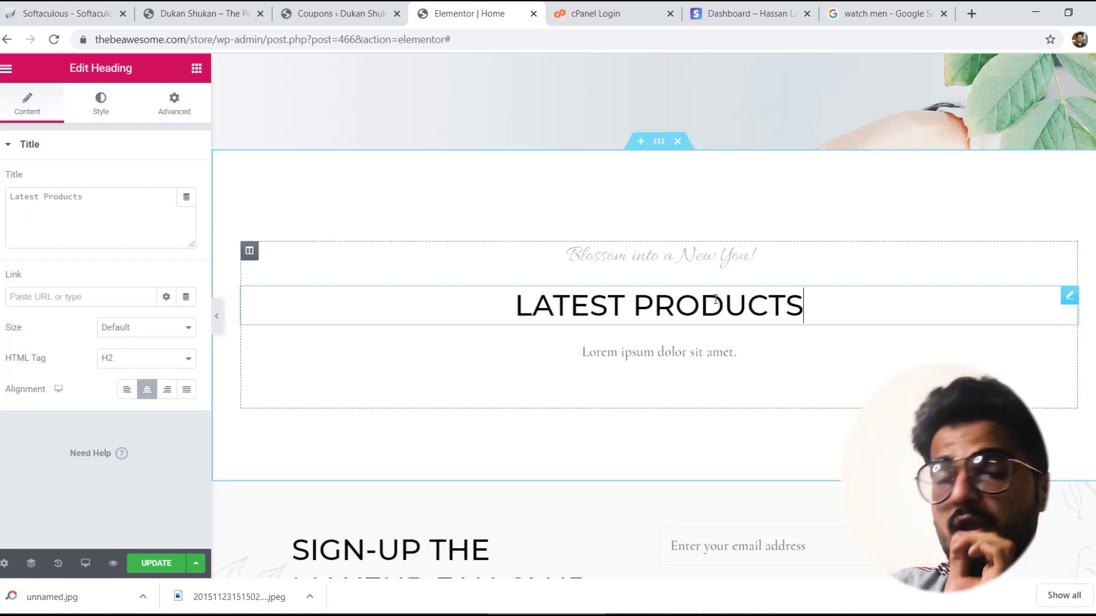
{"action": "triple_click", "coordinate": [709, 357]}
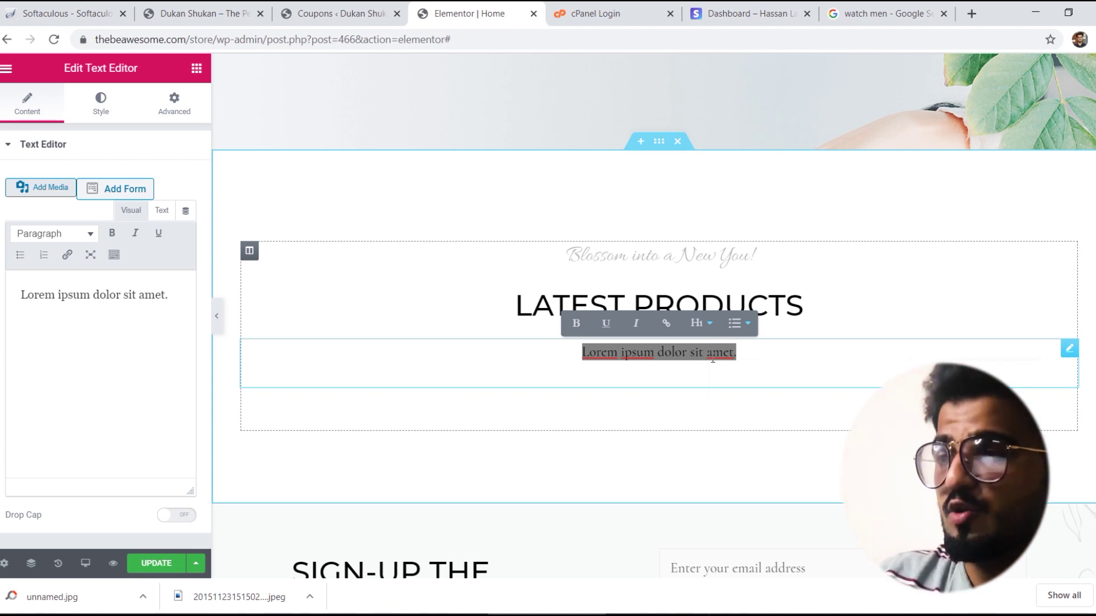
{"action": "key", "text": "BackSpace"}
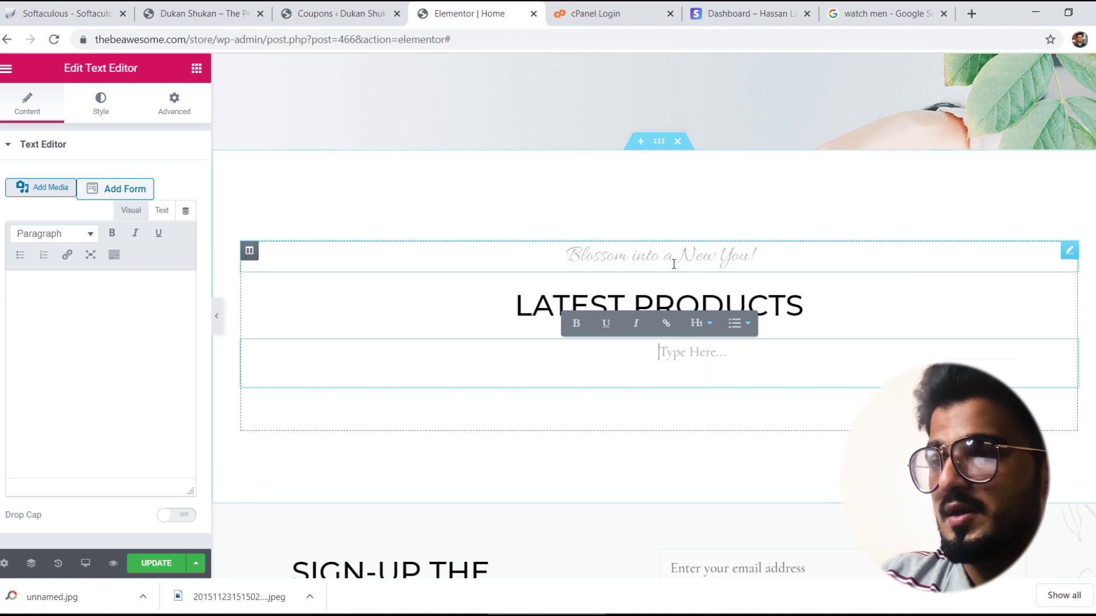
{"action": "left_click", "coordinate": [673, 258]}
Step: Review the edited home page and save it with Update
{"action": "scroll", "coordinate": [653, 314], "scroll_direction": "down", "scroll_amount": 8}
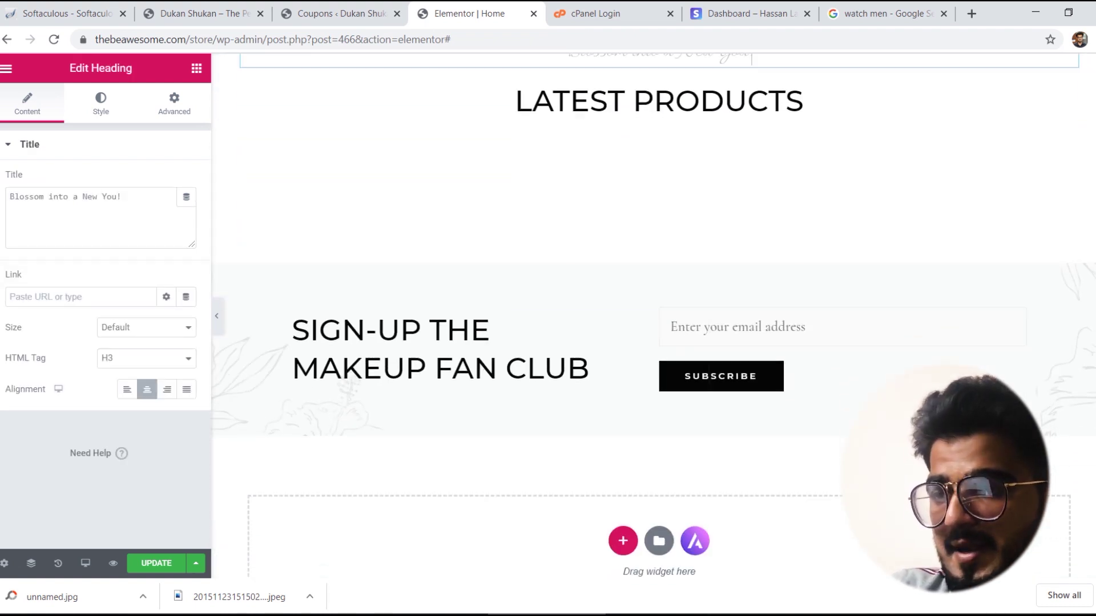
{"action": "scroll", "coordinate": [654, 314], "scroll_direction": "down", "scroll_amount": 1}
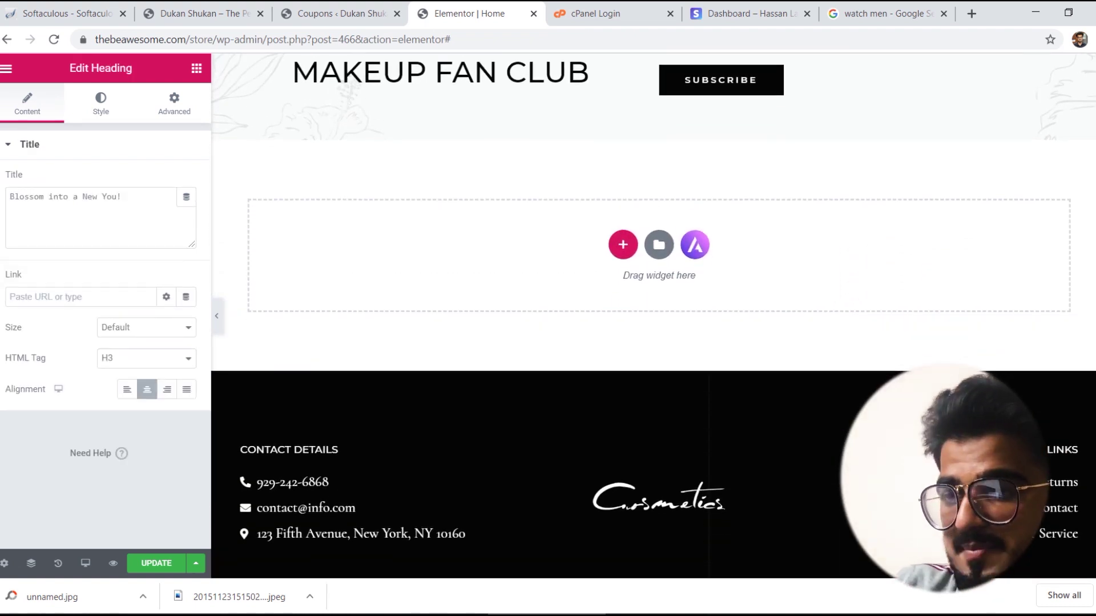
{"action": "scroll", "coordinate": [654, 314], "scroll_direction": "up", "scroll_amount": 1}
{"action": "scroll", "coordinate": [654, 314], "scroll_direction": "down", "scroll_amount": 2}
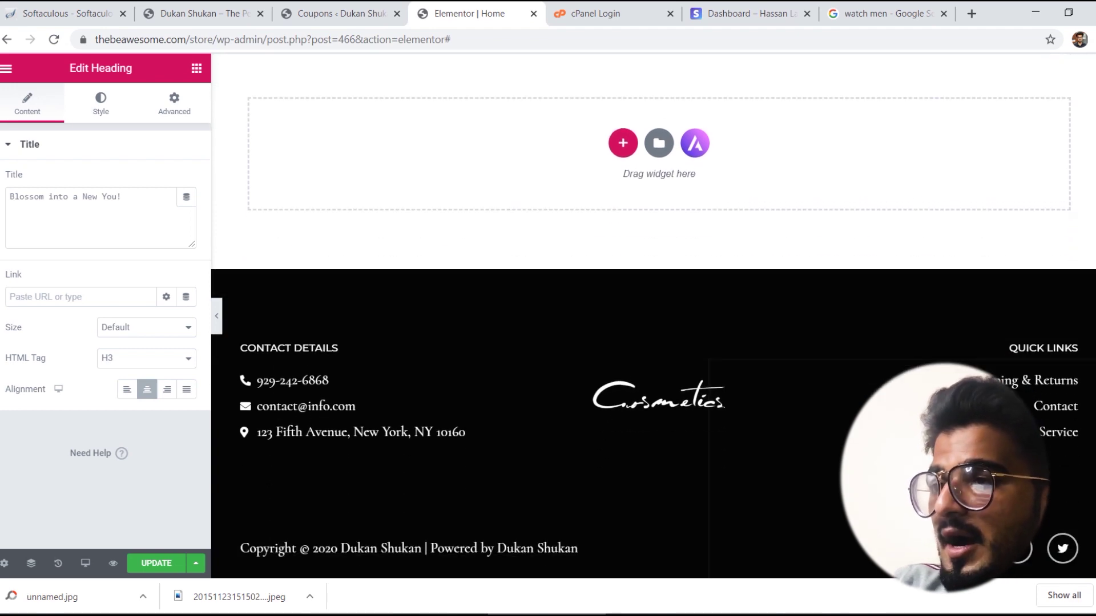
{"action": "scroll", "coordinate": [653, 314], "scroll_direction": "up", "scroll_amount": 15}
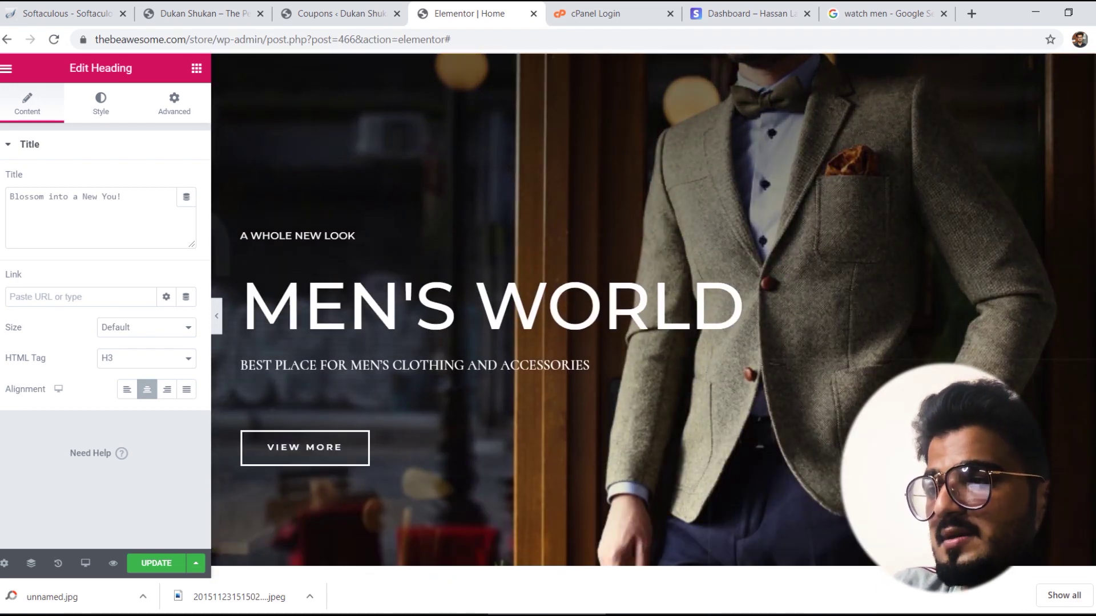
{"action": "scroll", "coordinate": [231, 326], "scroll_direction": "down", "scroll_amount": 15}
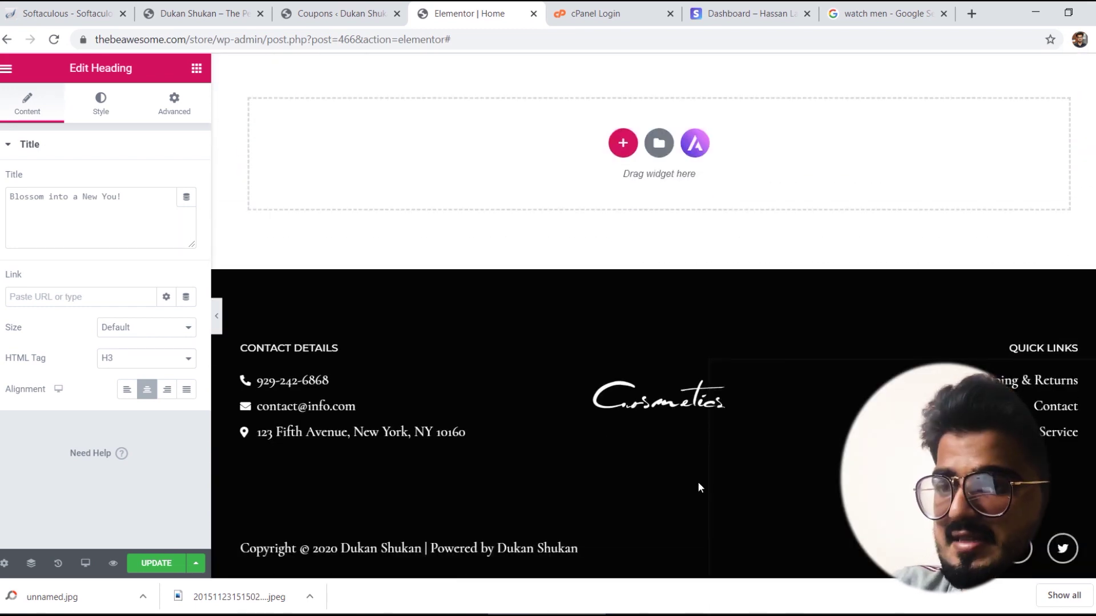
{"action": "scroll", "coordinate": [653, 314], "scroll_direction": "up", "scroll_amount": 5}
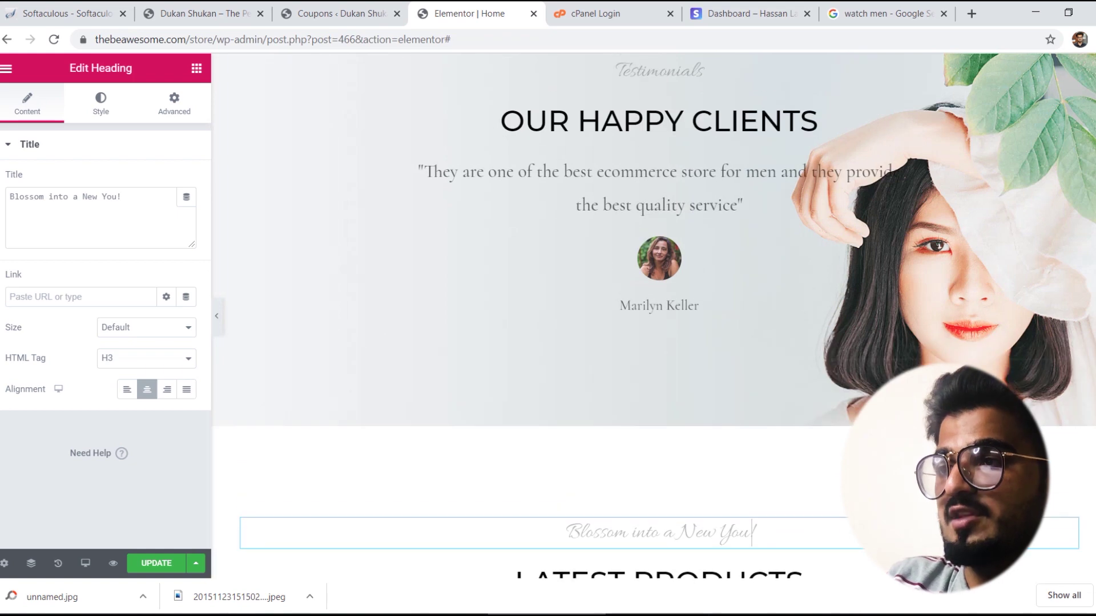
{"action": "scroll", "coordinate": [654, 314], "scroll_direction": "up", "scroll_amount": 10}
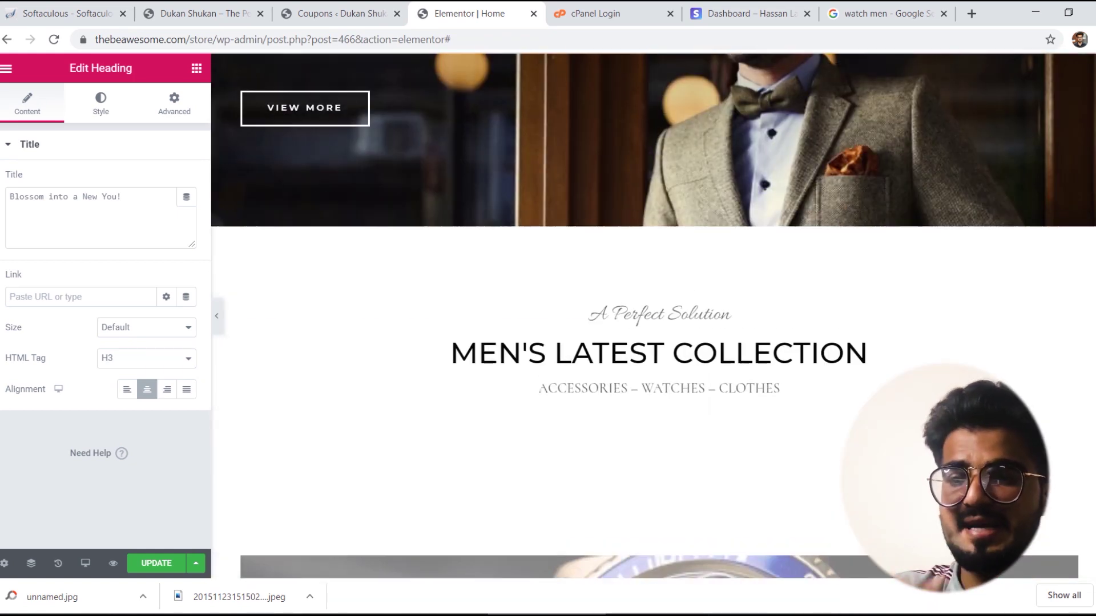
{"action": "scroll", "coordinate": [653, 314], "scroll_direction": "up", "scroll_amount": 4}
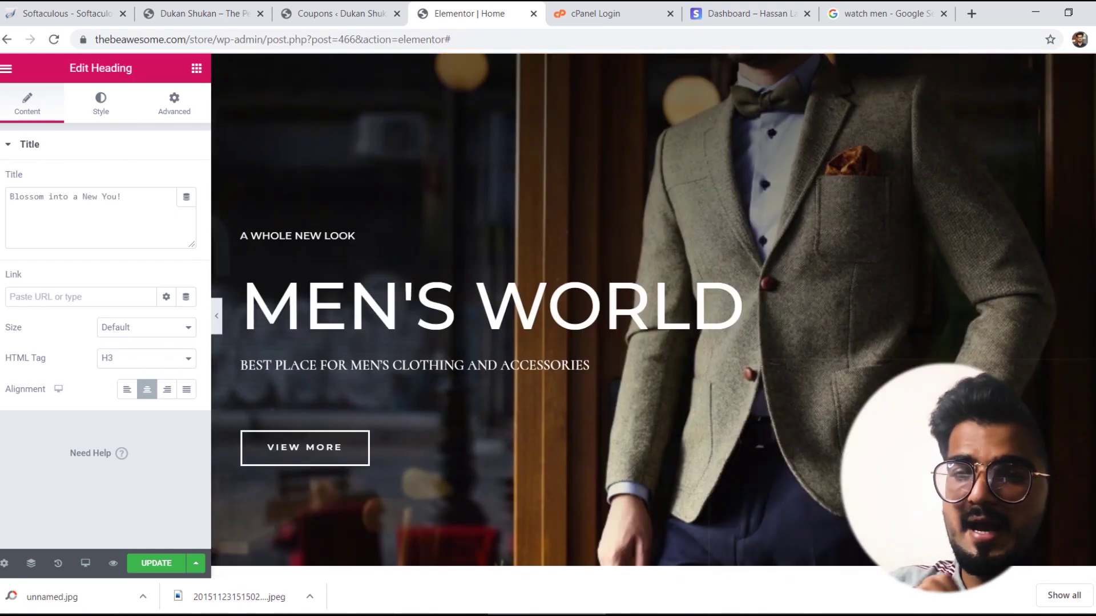
{"action": "left_click", "coordinate": [171, 568]}
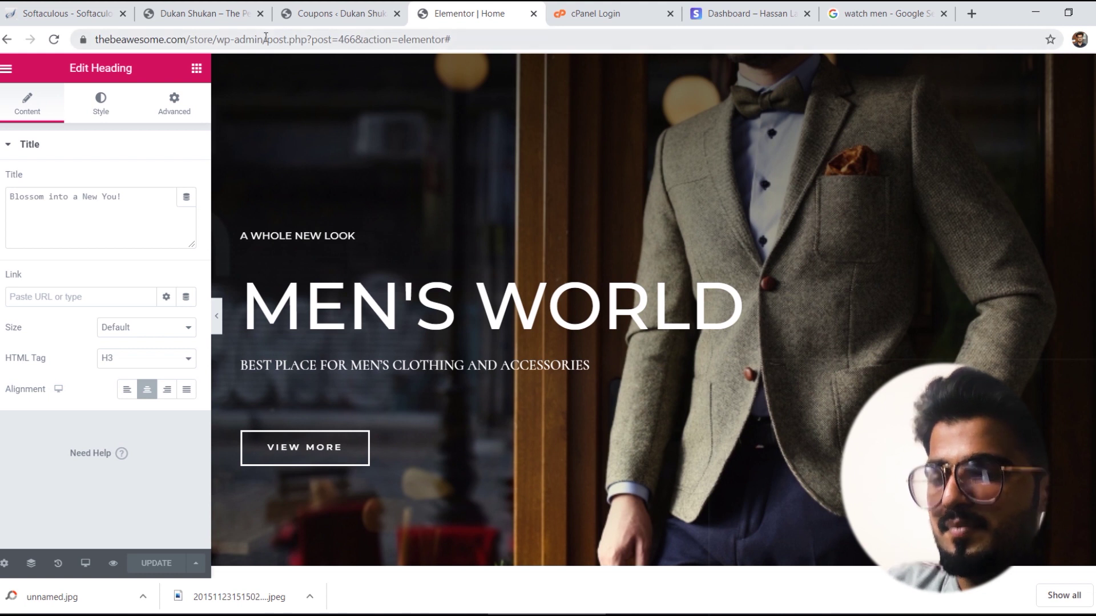
{"action": "left_click_drag", "start_coordinate": [266, 40], "coordinate": [2, 61]}
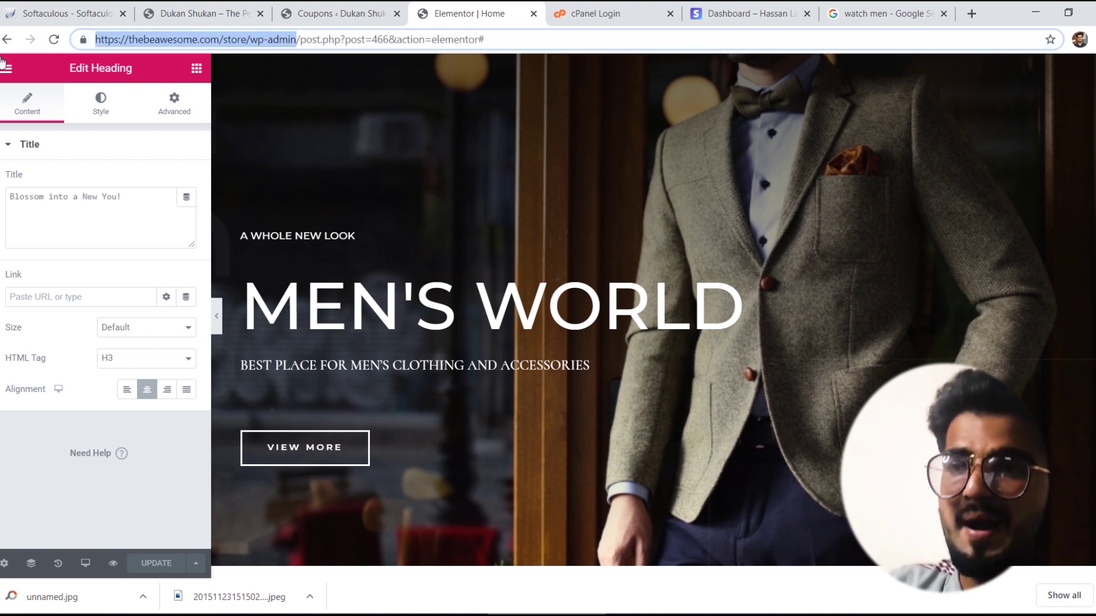
Step: Load the store's front page by removing the admin path from the address
{"action": "left_click", "coordinate": [293, 36]}
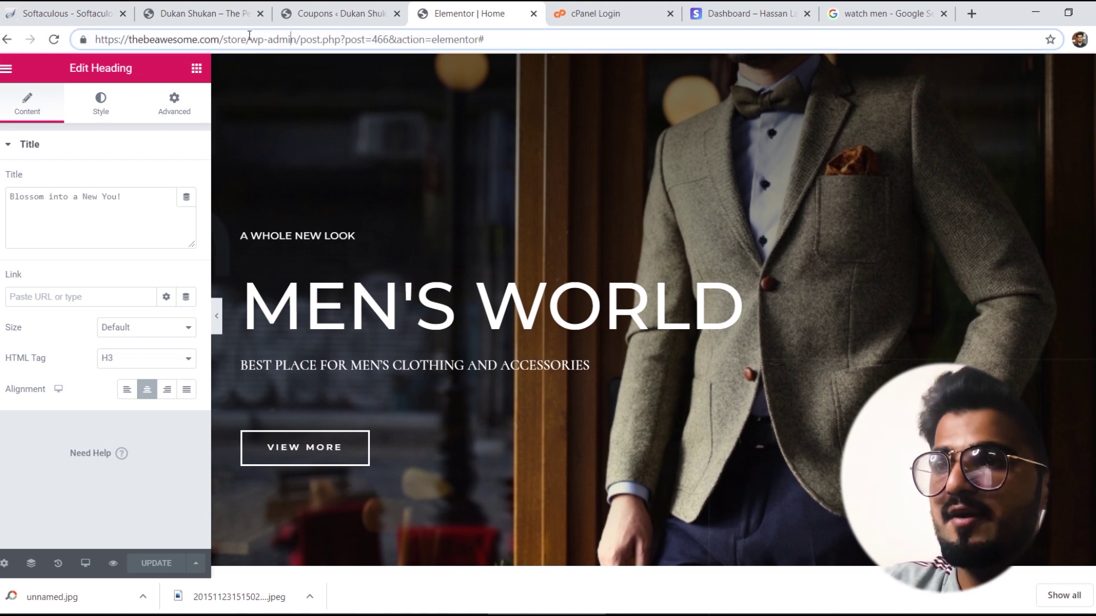
{"action": "left_click_drag", "start_coordinate": [248, 39], "coordinate": [539, 18]}
{"action": "key", "text": "BackSpace"}
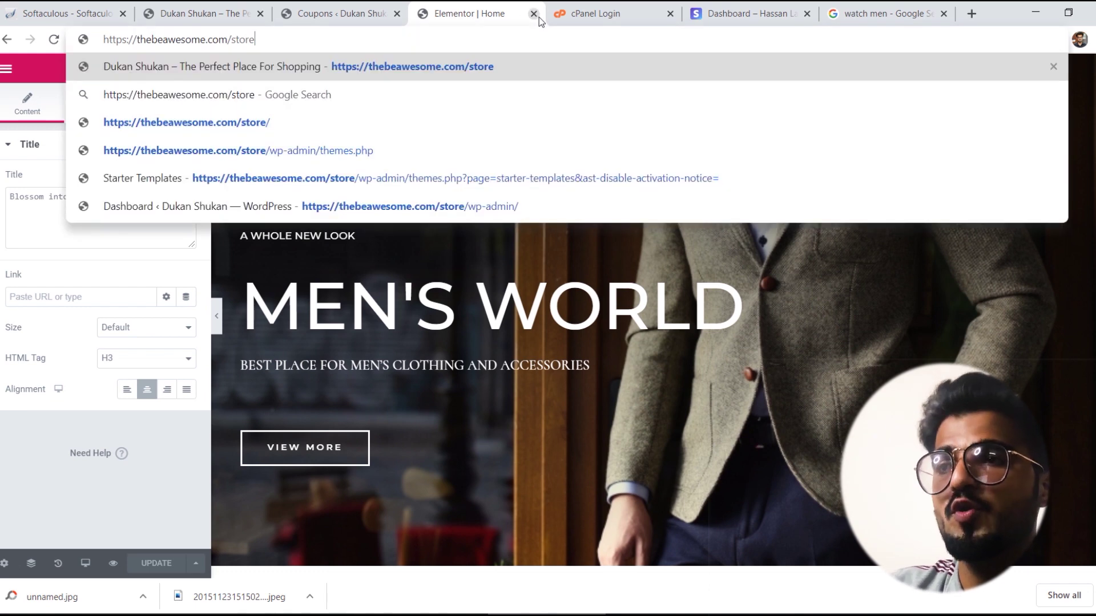
{"action": "key", "text": "Return"}
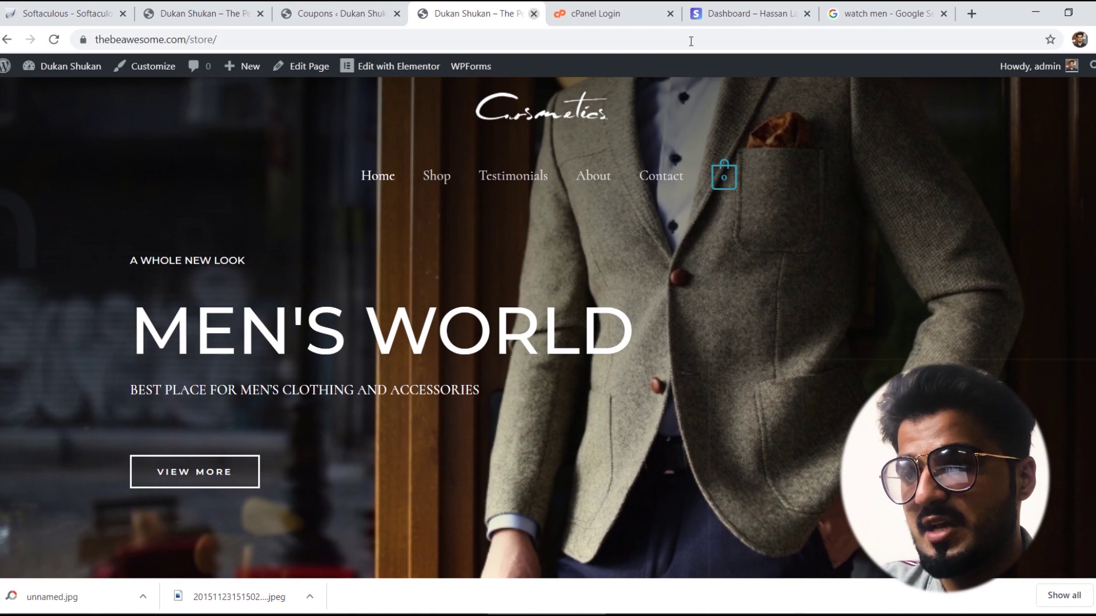
Step: Look over the Men's Latest Collection section, then bring up the Hello world! tab
{"action": "scroll", "coordinate": [548, 328], "scroll_direction": "down", "scroll_amount": 5}
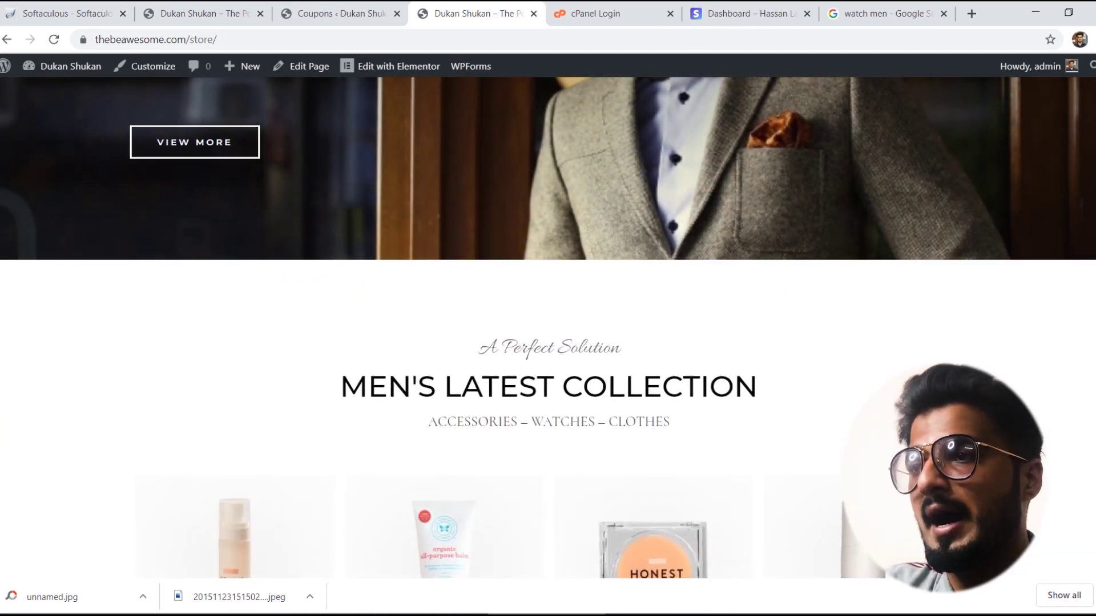
{"action": "scroll", "coordinate": [548, 328], "scroll_direction": "up", "scroll_amount": 6}
{"action": "scroll", "coordinate": [547, 328], "scroll_direction": "down", "scroll_amount": 10}
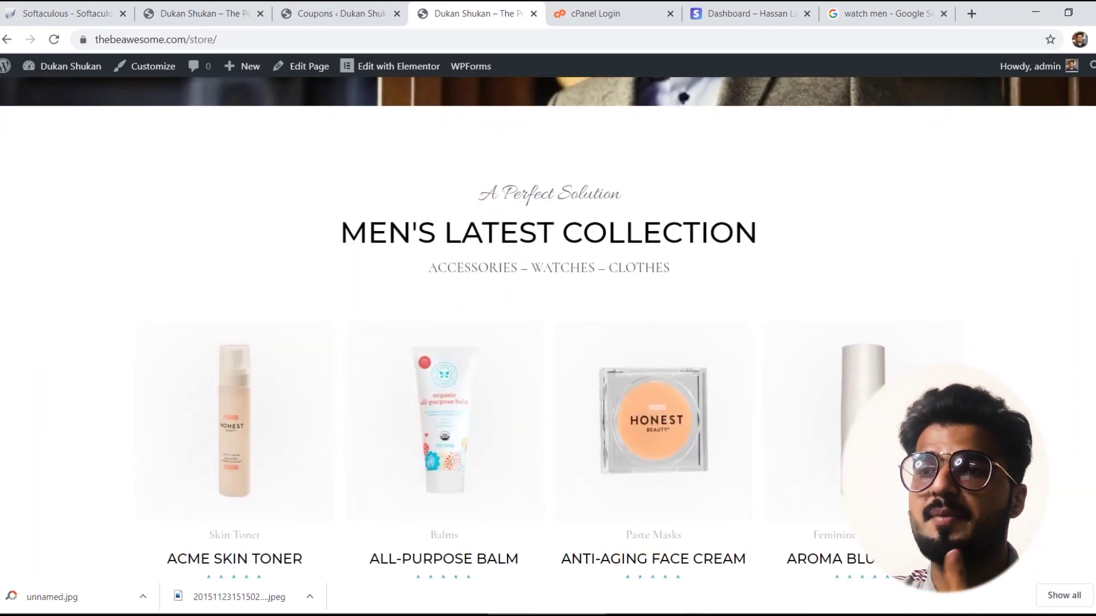
{"action": "scroll", "coordinate": [547, 329], "scroll_direction": "up", "scroll_amount": 6}
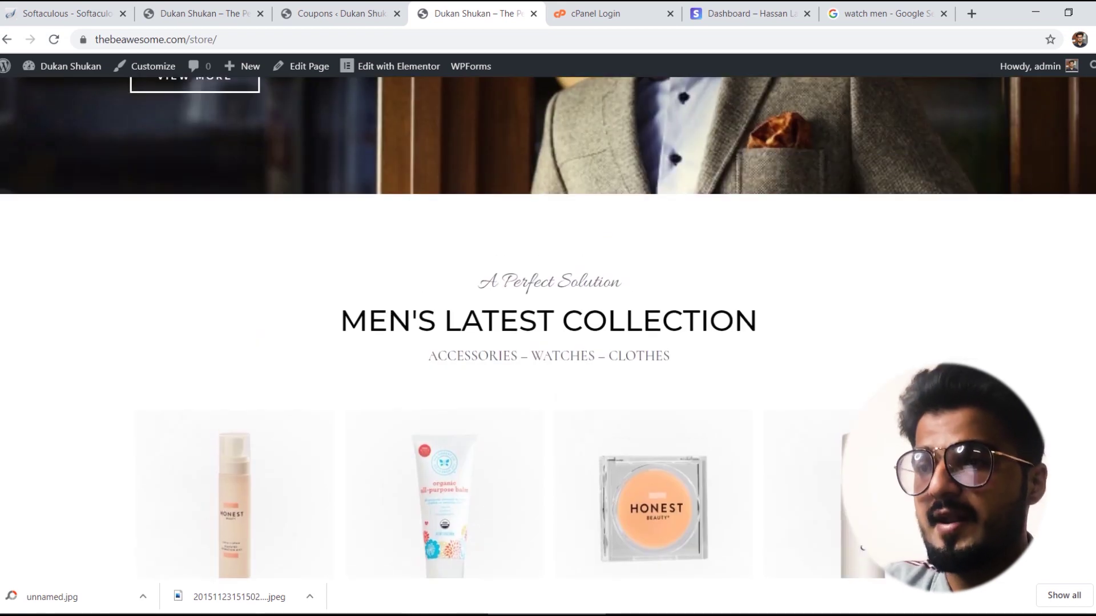
{"action": "left_click", "coordinate": [288, 7]}
{"action": "left_click", "coordinate": [234, 5]}
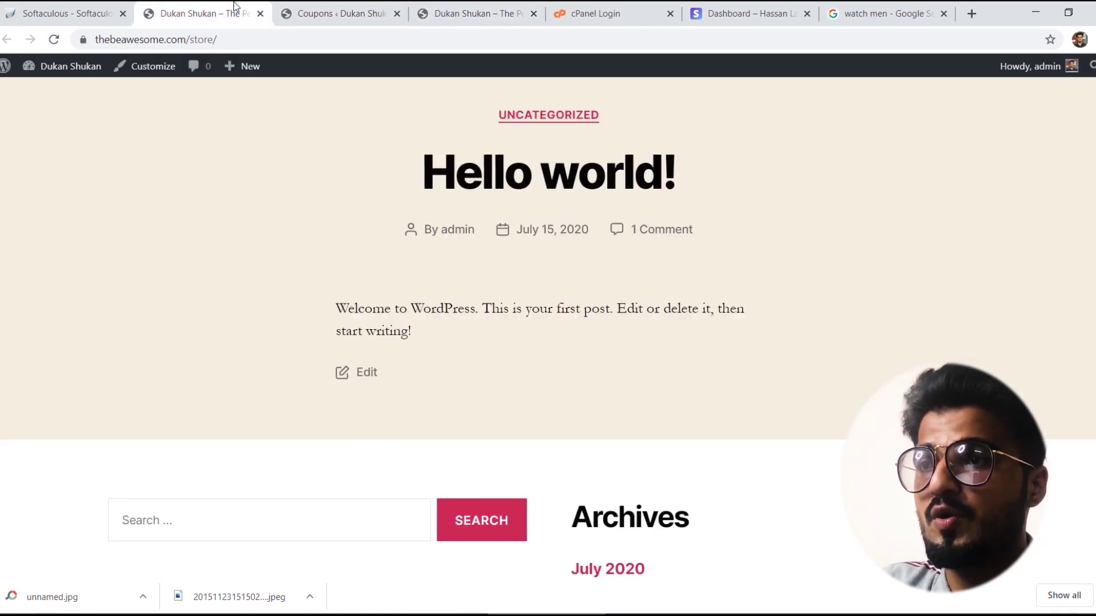
Step: Close the stray Hello world! tab and return to the WooCommerce Coupons page
{"action": "left_click", "coordinate": [116, 5]}
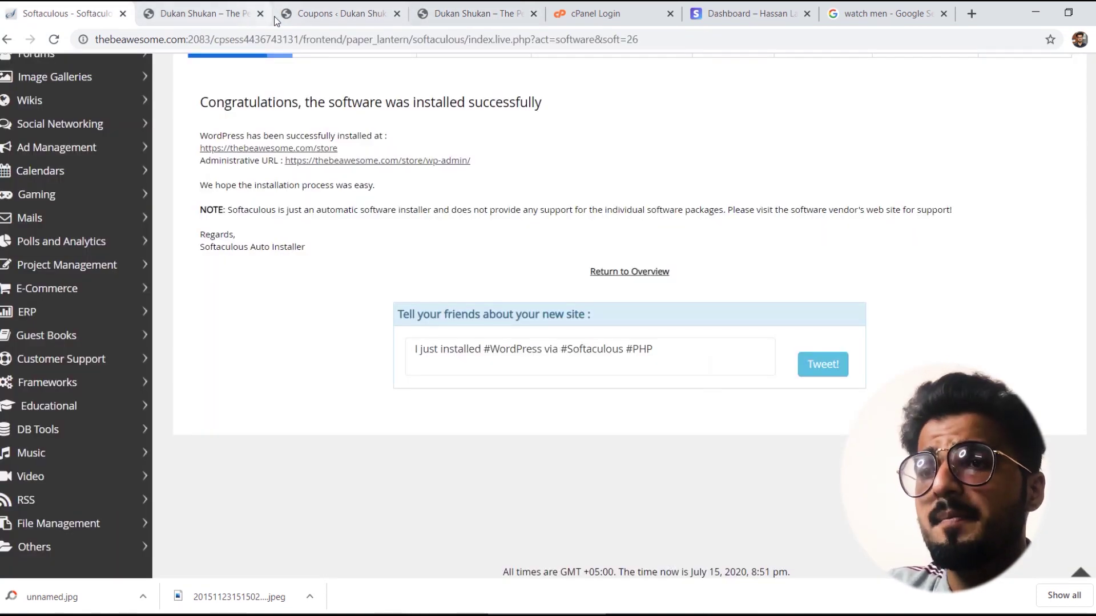
{"action": "left_click", "coordinate": [261, 14]}
{"action": "left_click", "coordinate": [247, 5]}
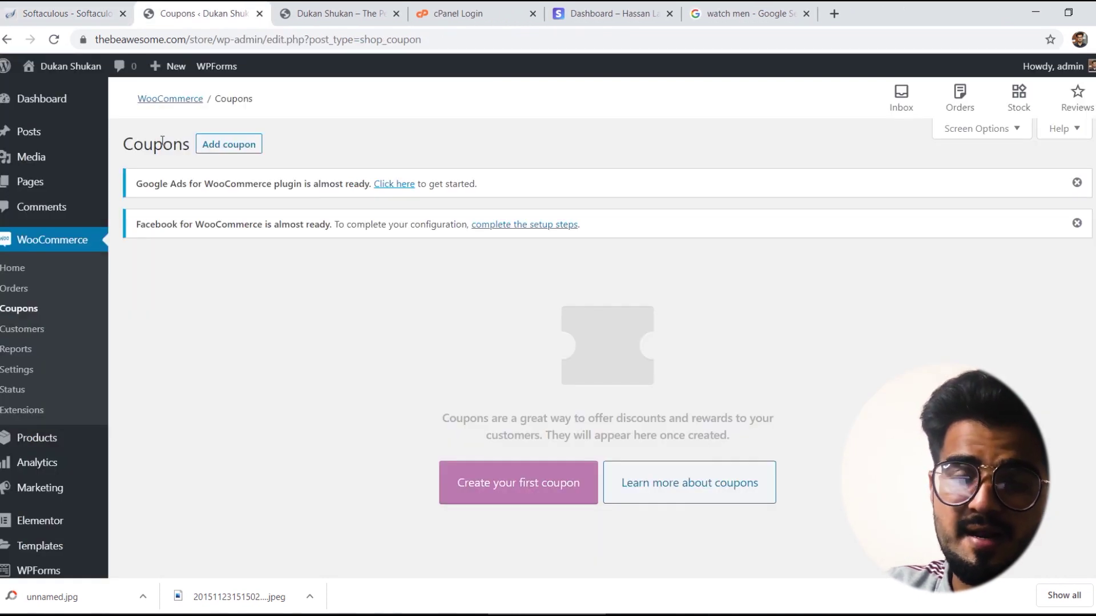
Step: Open the WooCommerce All Products list, then return to the Google Images watch search
{"action": "mouse_move", "coordinate": [49, 438]}
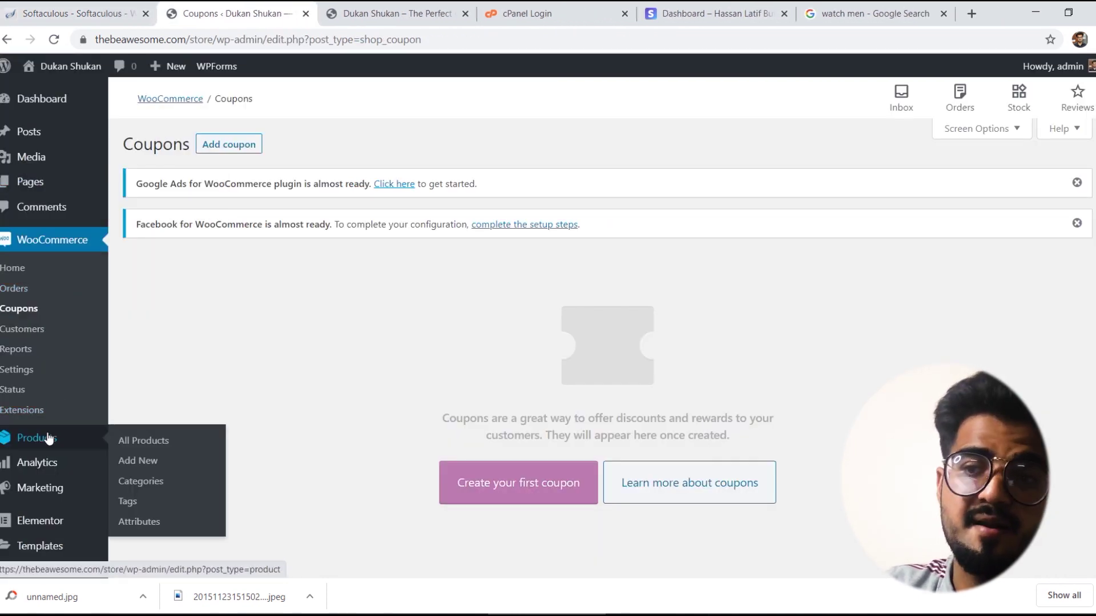
{"action": "left_click", "coordinate": [155, 446]}
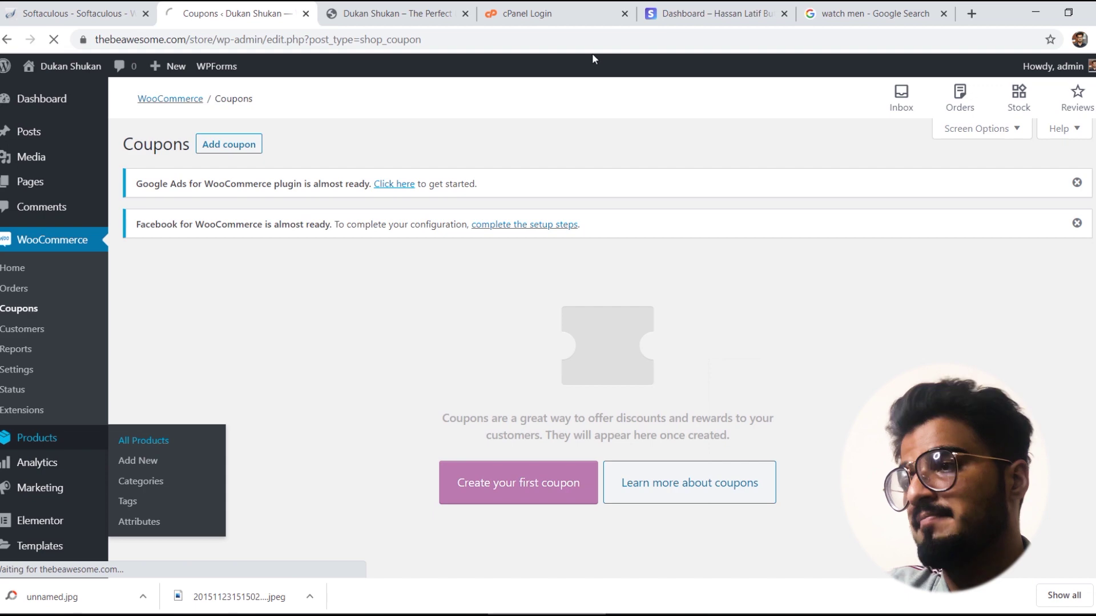
{"action": "left_click", "coordinate": [871, 14]}
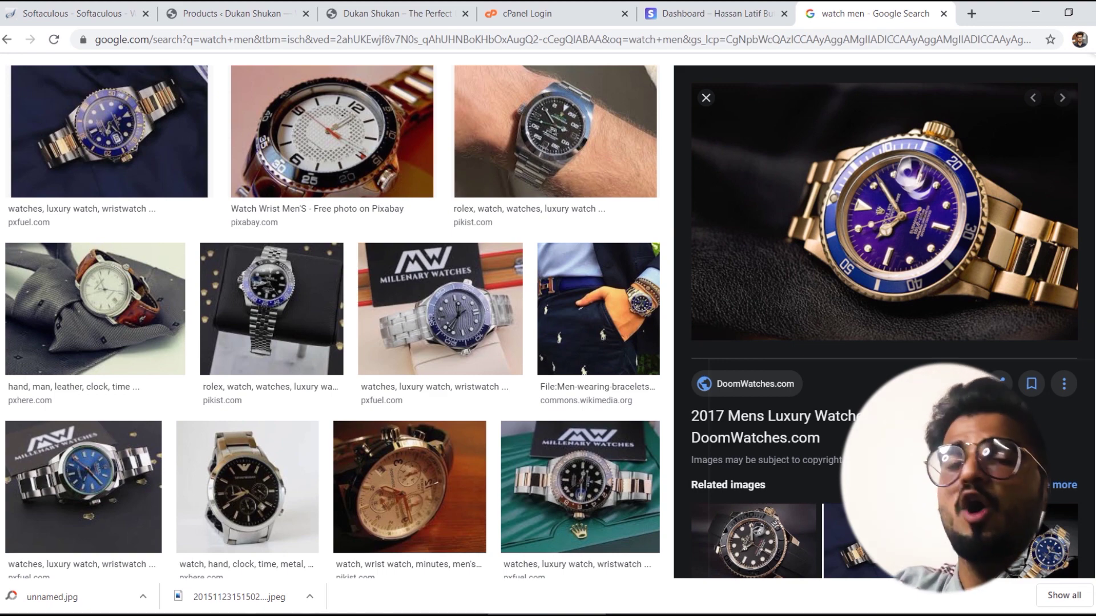
Step: Browse the watch images, then search Google Images for 'tag heuer watch'
{"action": "scroll", "coordinate": [331, 319], "scroll_direction": "up", "scroll_amount": 3}
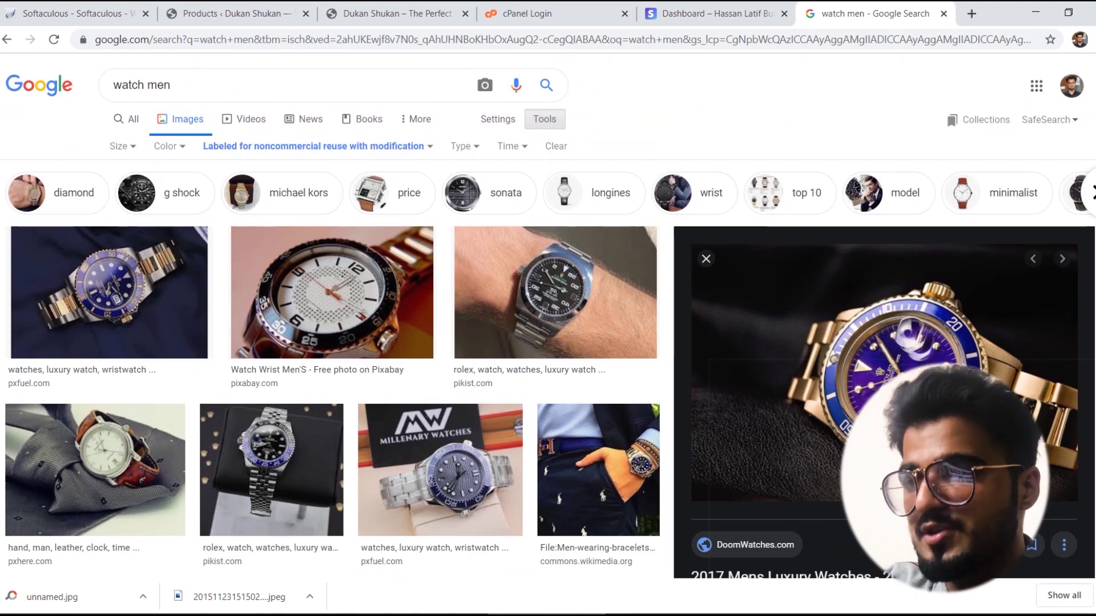
{"action": "scroll", "coordinate": [316, 359], "scroll_direction": "down", "scroll_amount": 4}
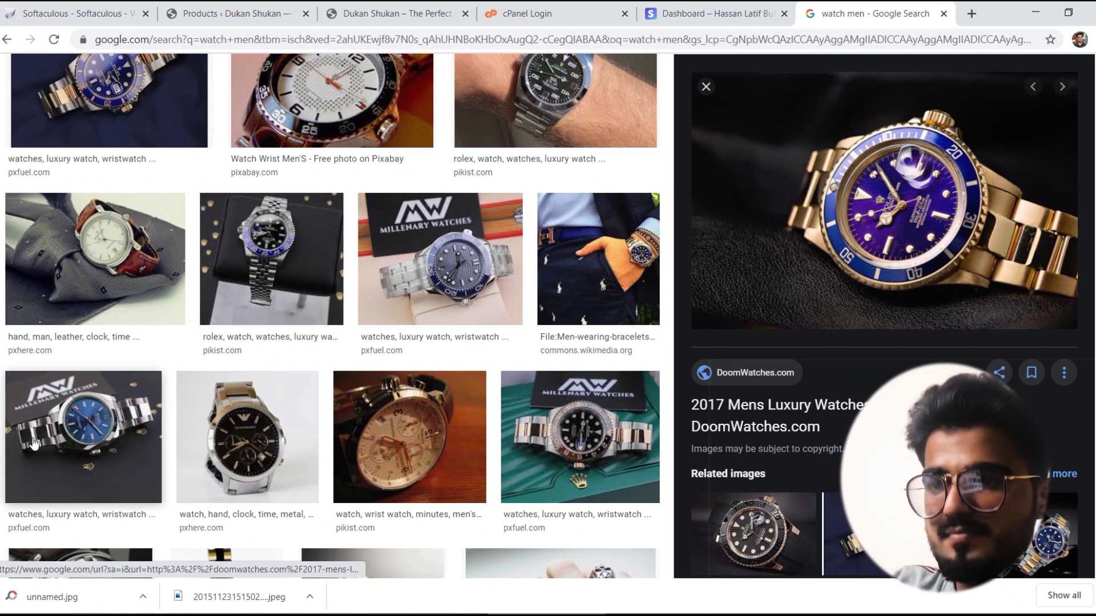
{"action": "left_click", "coordinate": [93, 433]}
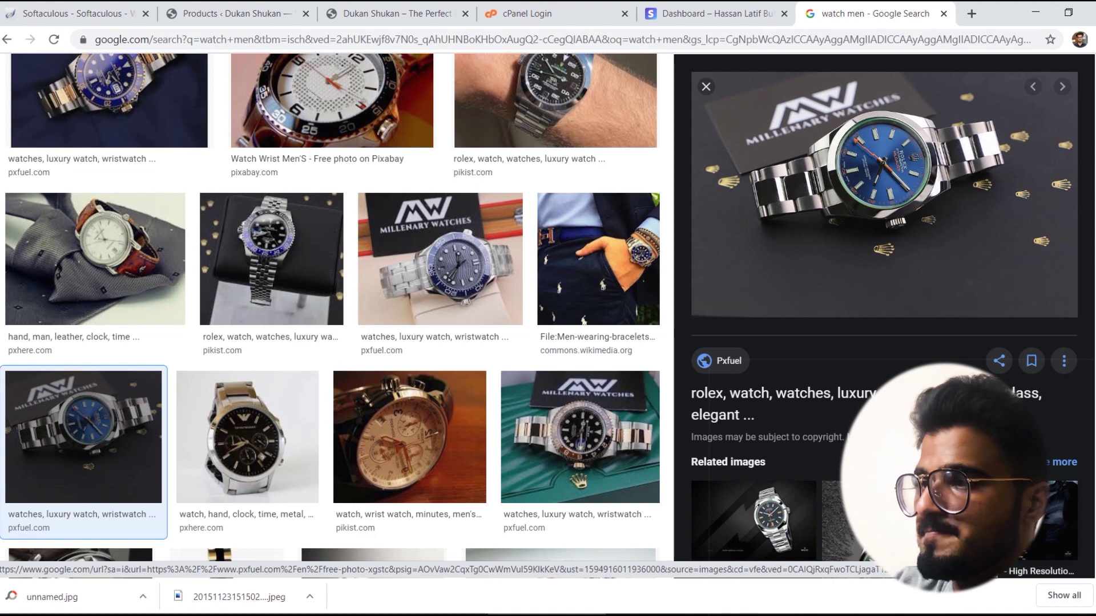
{"action": "key", "text": "Right"}
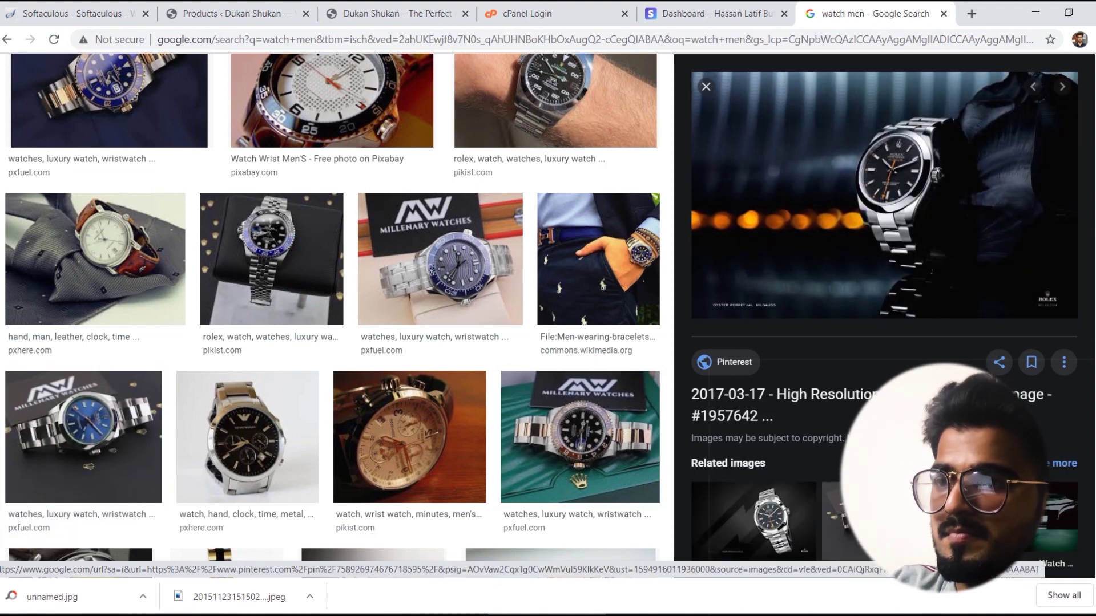
{"action": "scroll", "coordinate": [331, 309], "scroll_direction": "up", "scroll_amount": 4}
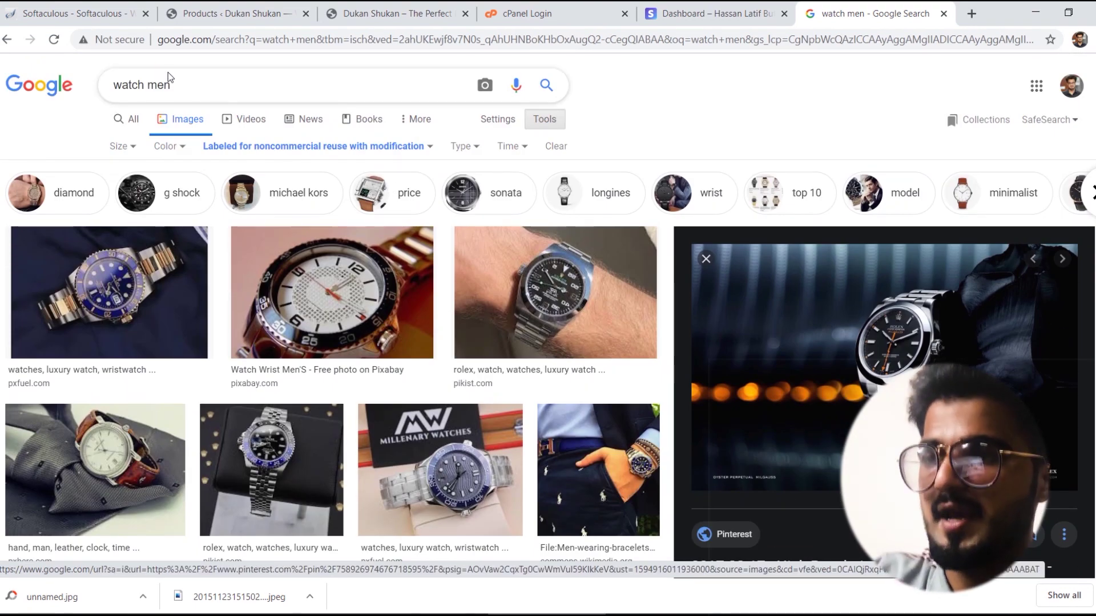
{"action": "triple_click", "coordinate": [170, 87]}
{"action": "type", "text": "tag he"}
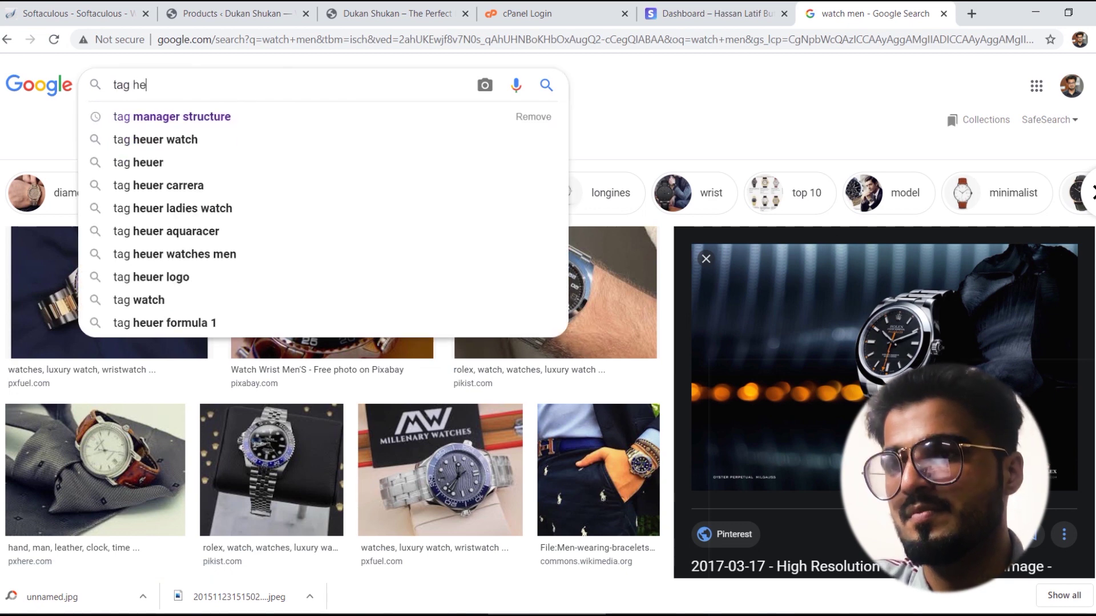
{"action": "type", "text": "uer watch"}
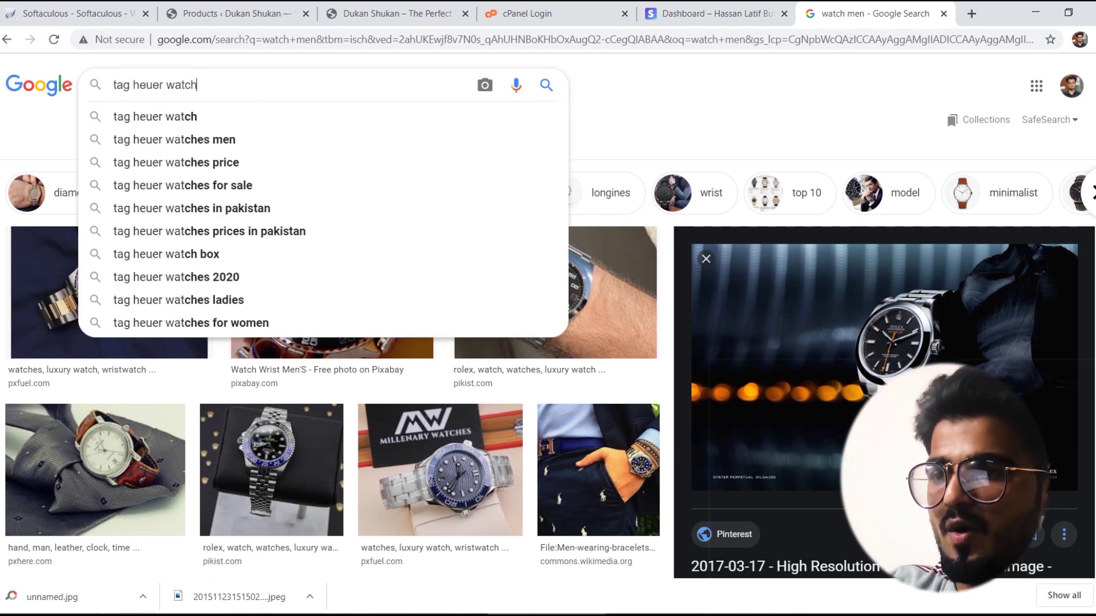
{"action": "key", "text": "Return"}
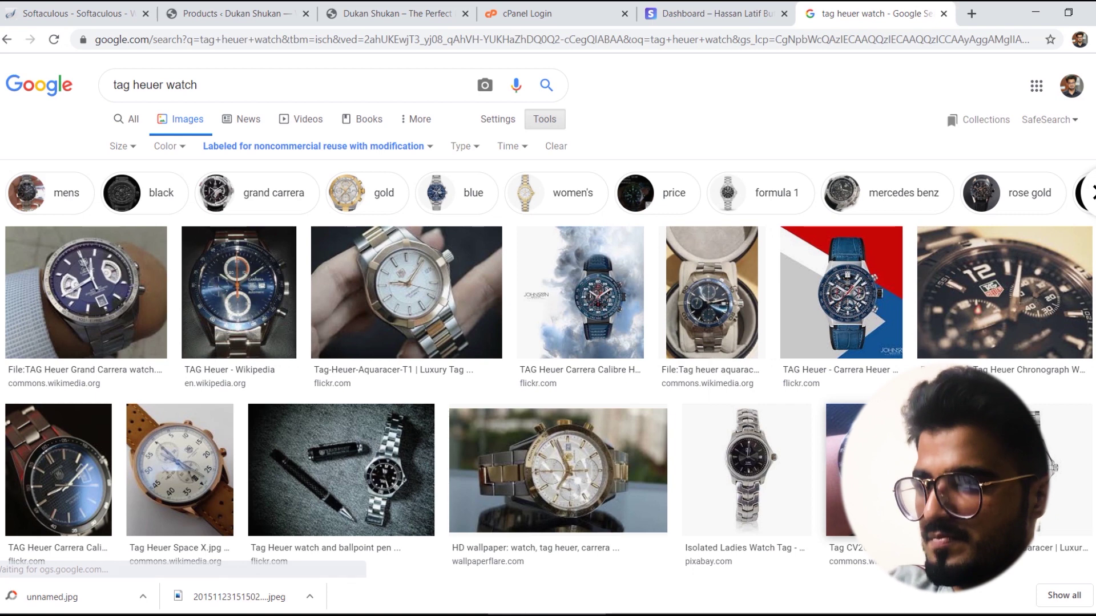
Step: Save the HD wallpaper TAG Heuer image to the Desktop as watch-tag-heuer-carrera-to-watch-male-accessories.jpg
{"action": "left_click", "coordinate": [542, 474]}
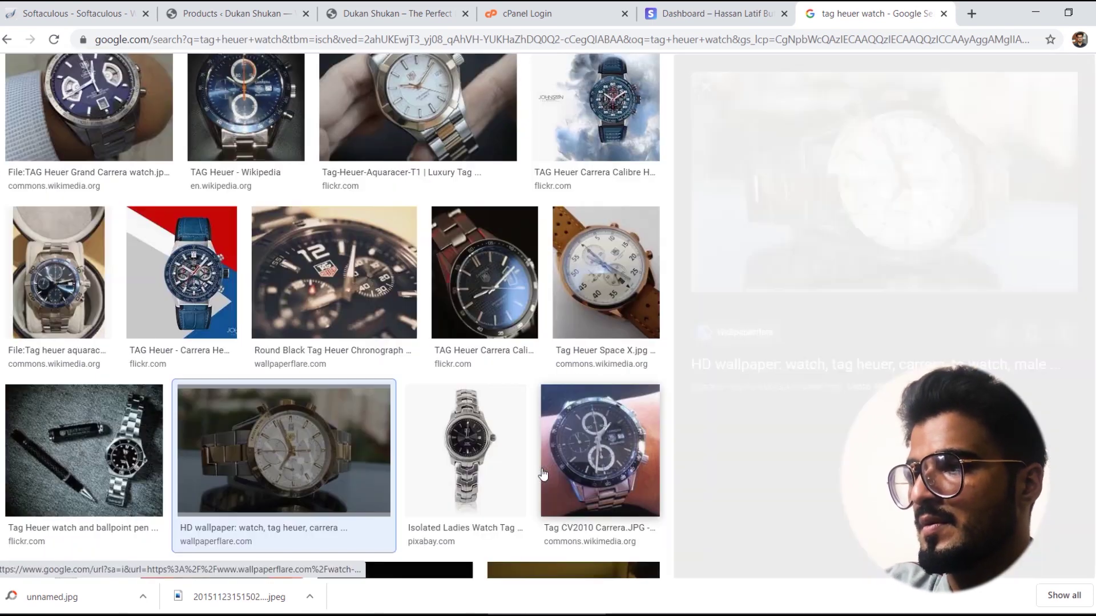
{"action": "right_click", "coordinate": [868, 146]}
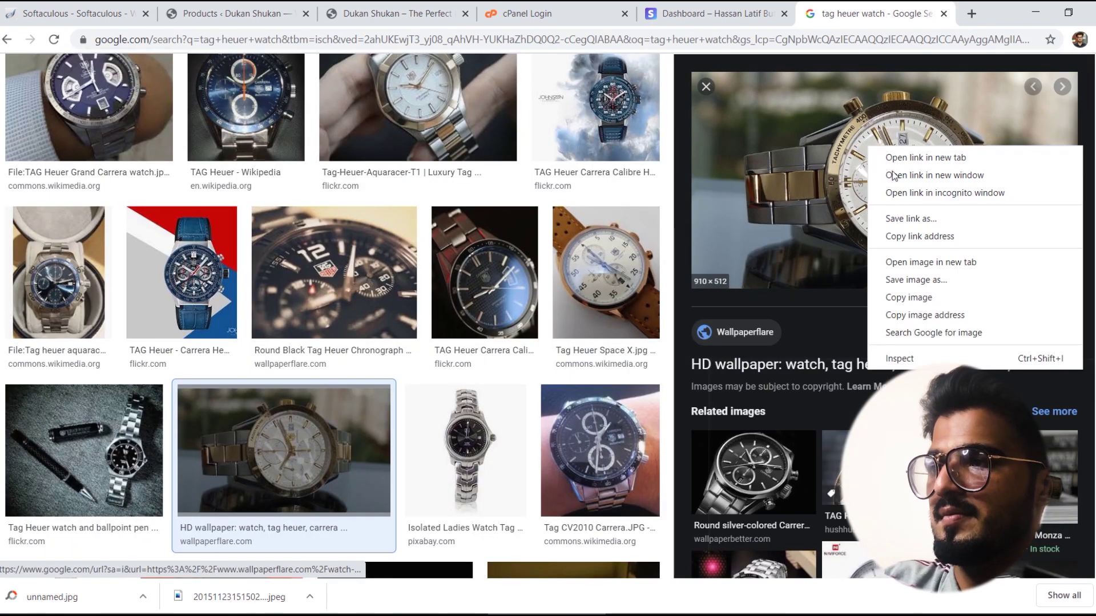
{"action": "left_click", "coordinate": [909, 279]}
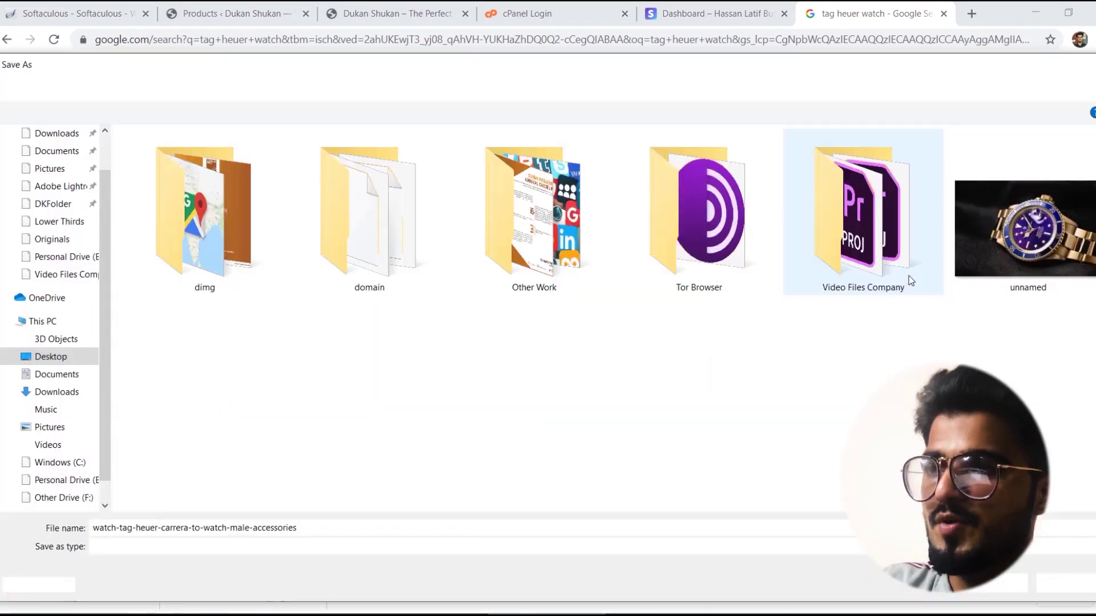
{"action": "key", "text": "Return"}
{"action": "left_click", "coordinate": [909, 276]}
{"action": "left_click", "coordinate": [372, 6]}
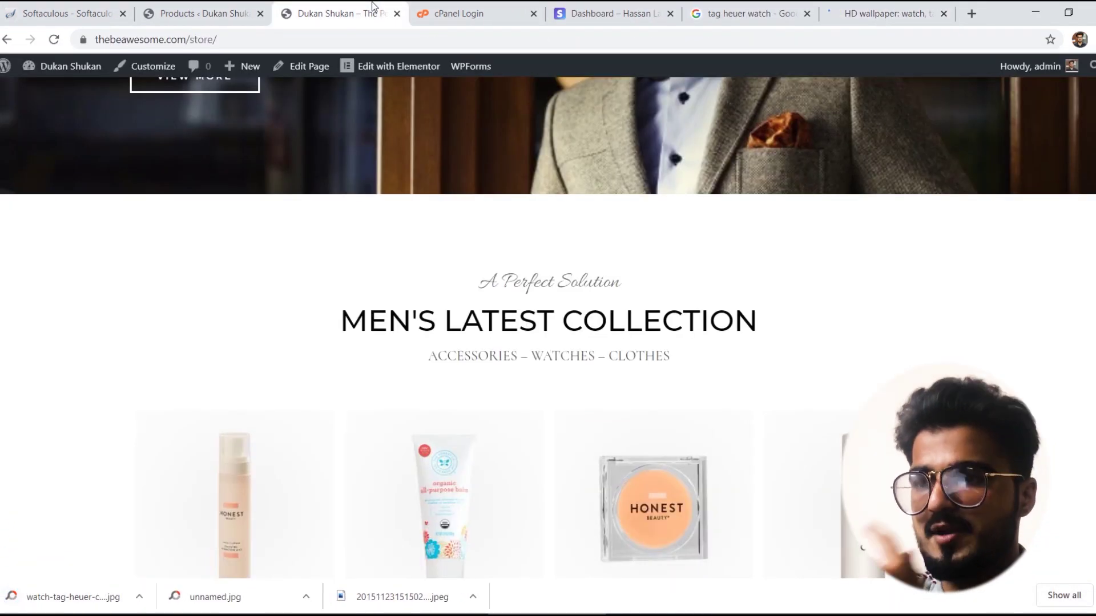
Step: Start a new WooCommerce product with Add New, then focus the Google Images search box
{"action": "left_click", "coordinate": [209, 9]}
{"action": "left_click", "coordinate": [224, 147]}
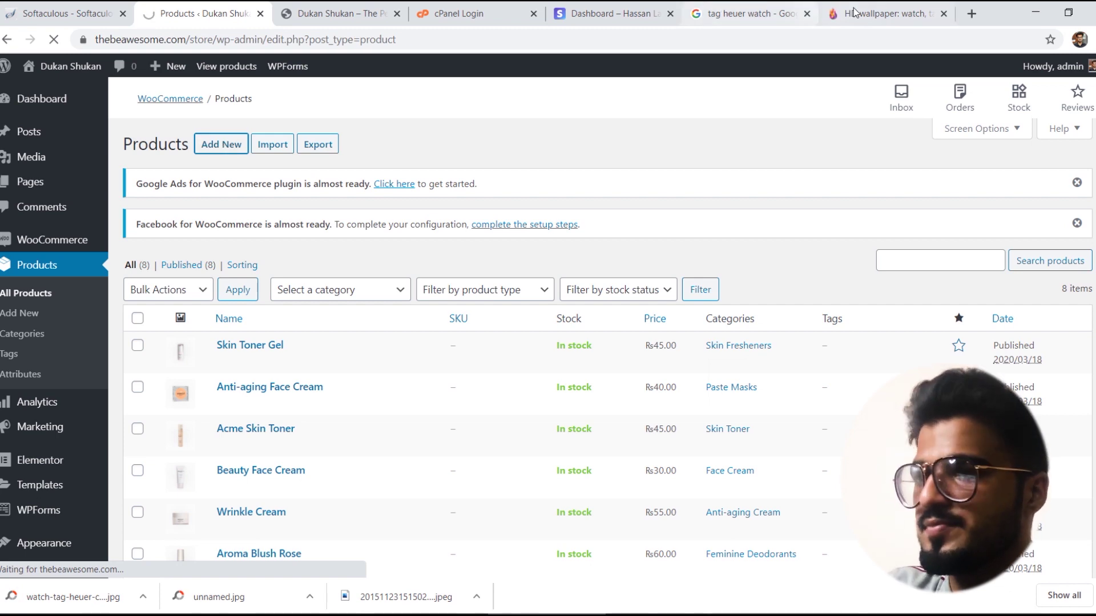
{"action": "left_click", "coordinate": [775, 9]}
{"action": "scroll", "coordinate": [332, 316], "scroll_direction": "up", "scroll_amount": 3}
{"action": "left_click", "coordinate": [228, 84]}
Step: Search 'men jeans' and save the grey jeans photo as male-pants-fashion-leg.jpg
{"action": "key", "text": "ctrl+a"}
{"action": "type", "text": "men jeans"}
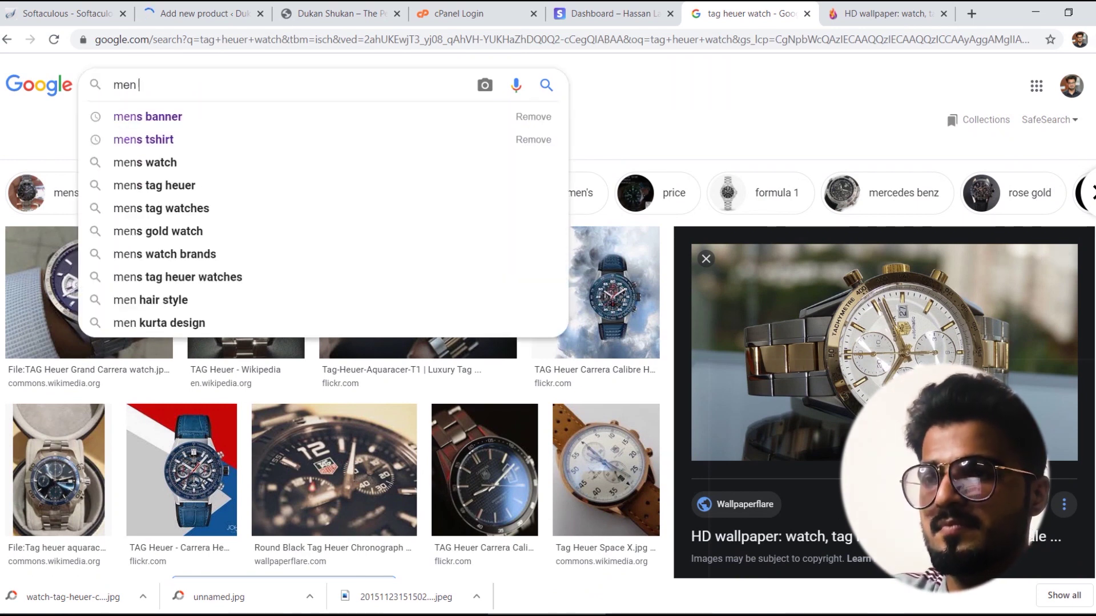
{"action": "key", "text": "Return"}
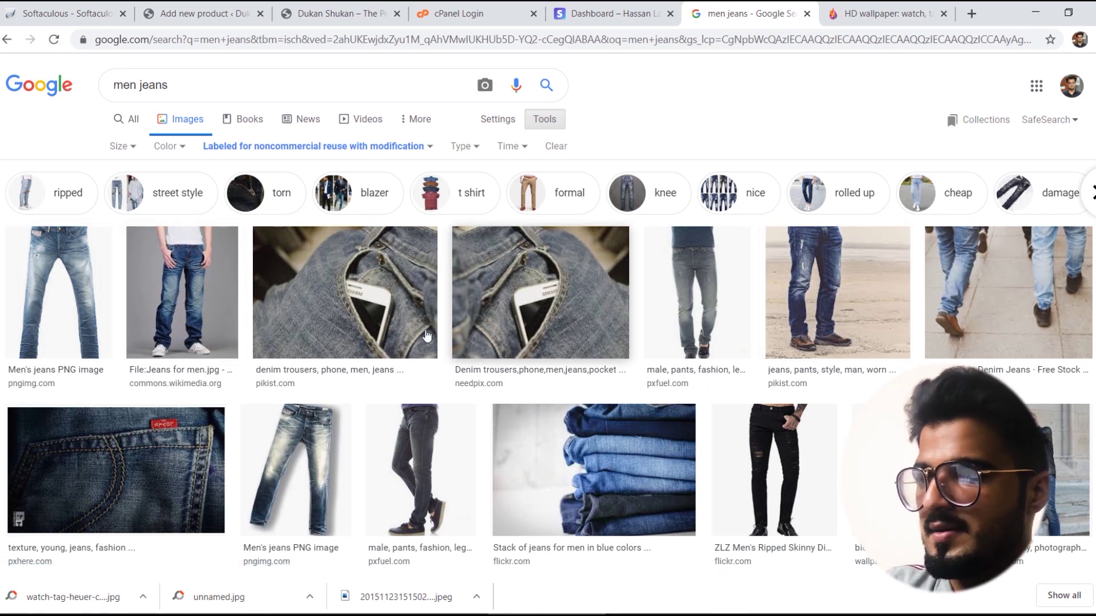
{"action": "left_click", "coordinate": [401, 450]}
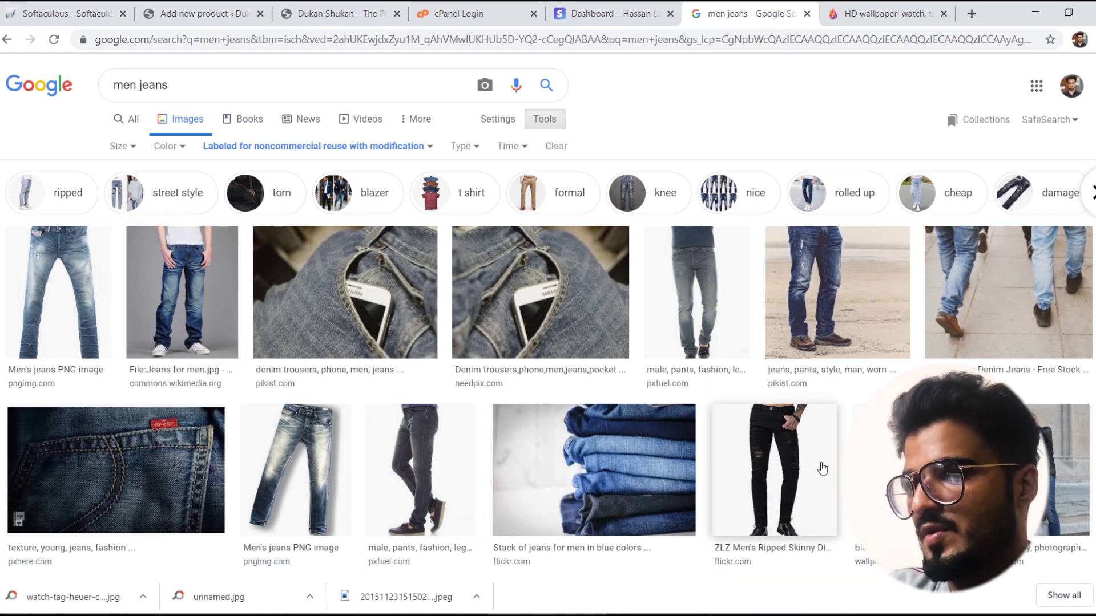
{"action": "left_click", "coordinate": [735, 339]}
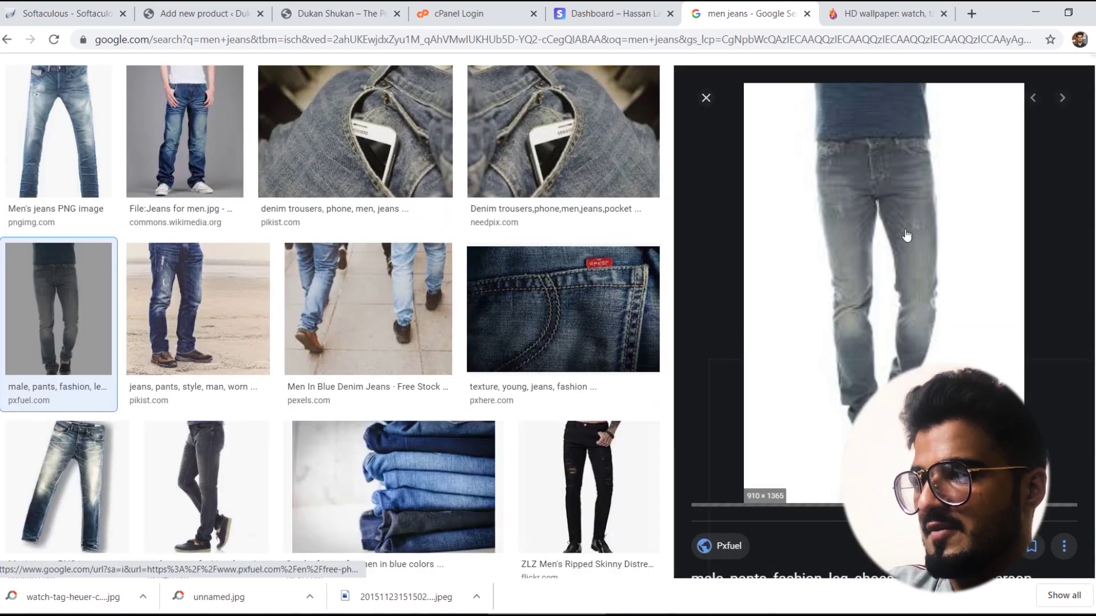
{"action": "right_click", "coordinate": [823, 208]}
{"action": "left_click", "coordinate": [877, 343]}
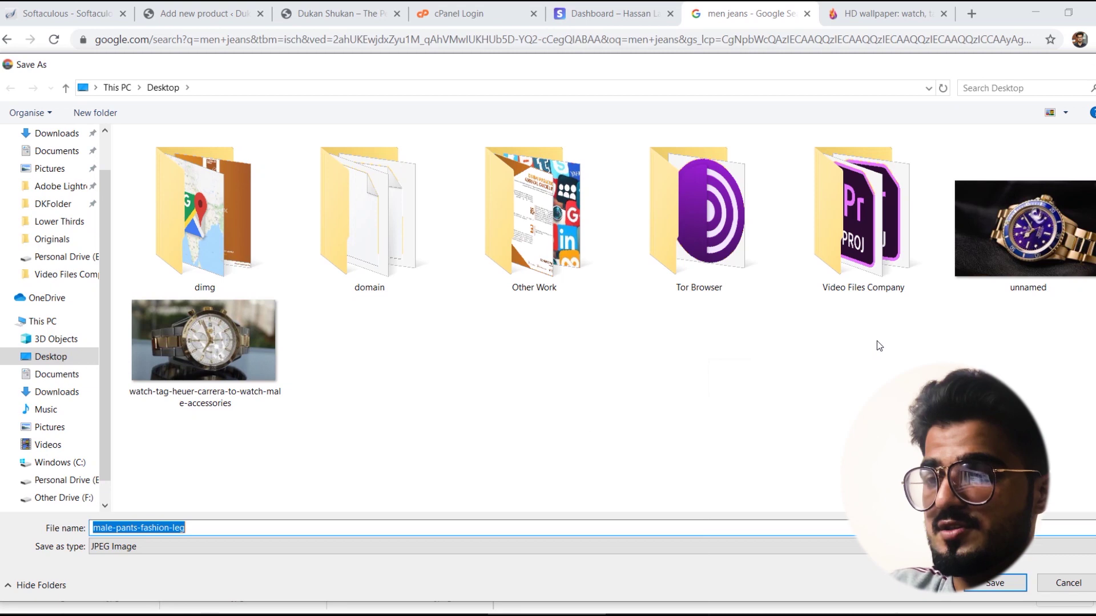
{"action": "key", "text": "Return"}
{"action": "key", "text": "Escape"}
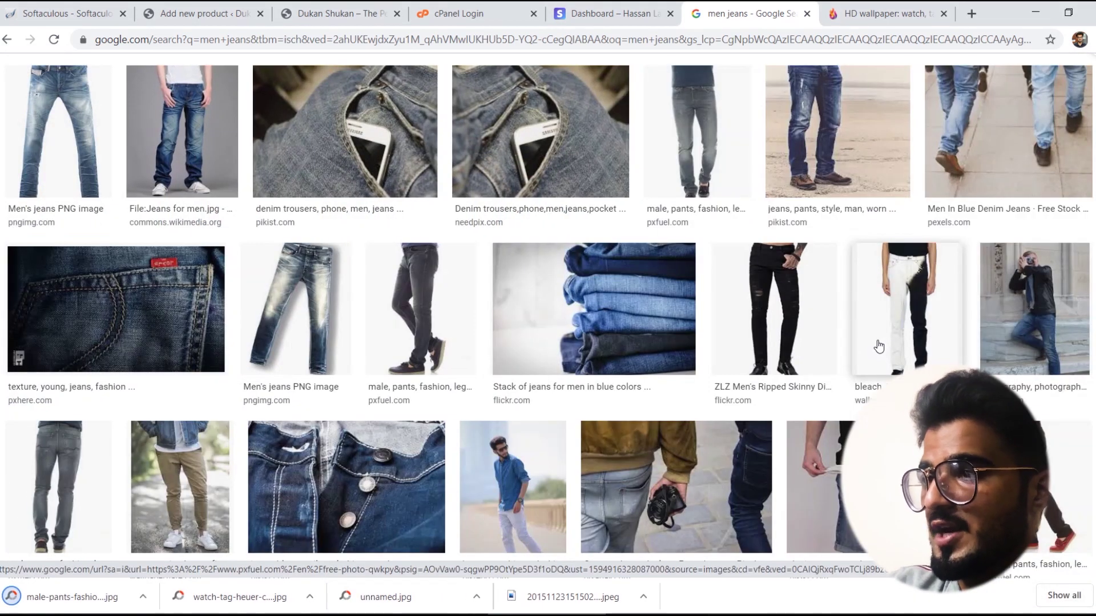
Step: Save the black ZLZ ripped skinny jeans image as well
{"action": "left_click", "coordinate": [795, 326]}
{"action": "right_click", "coordinate": [791, 209]}
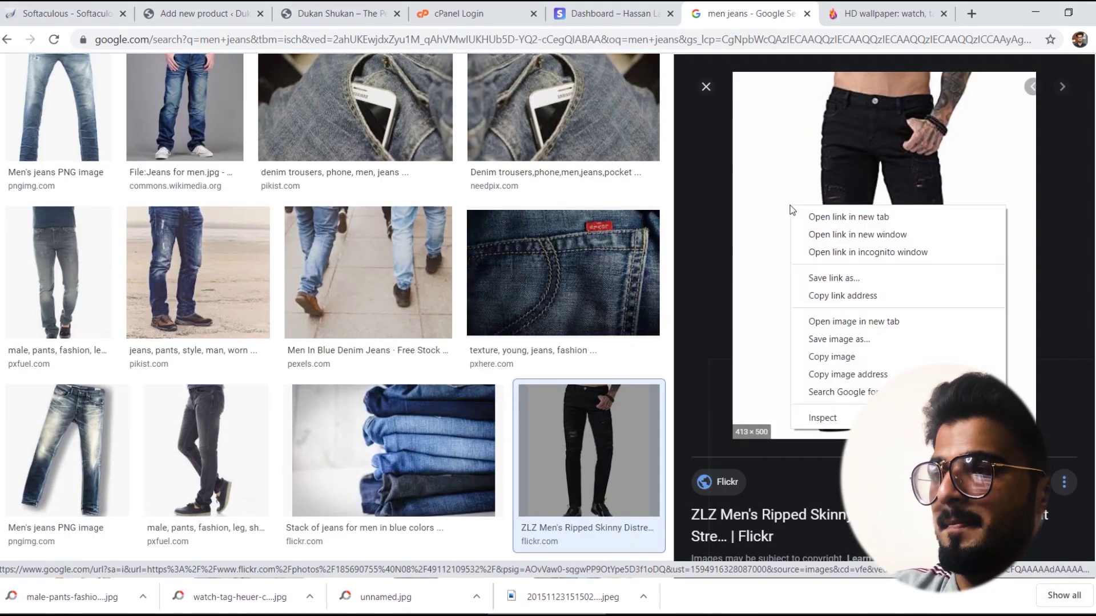
{"action": "left_click", "coordinate": [839, 341]}
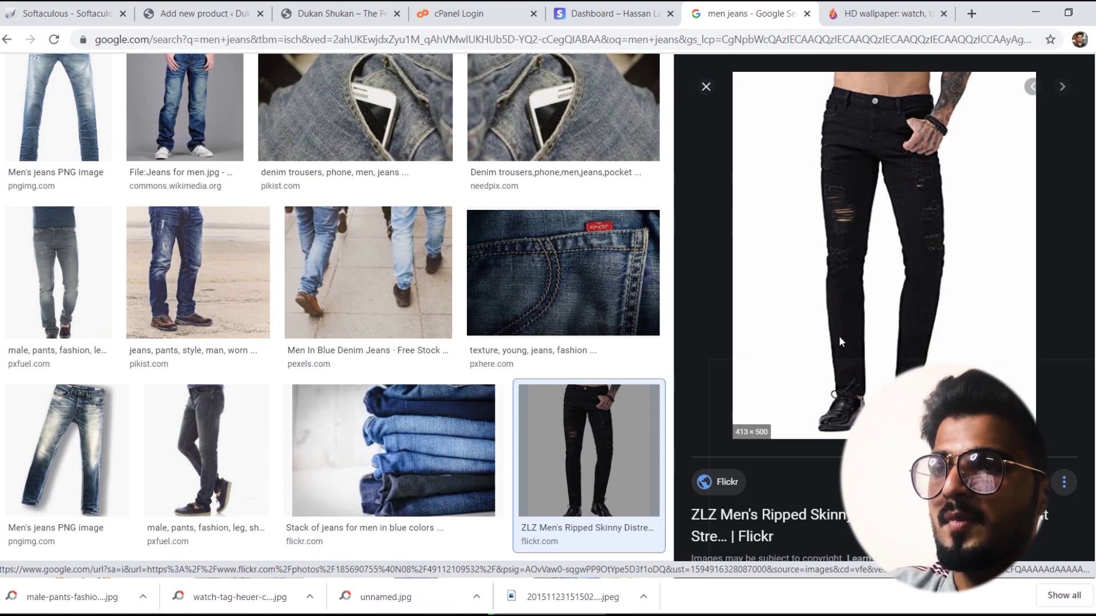
{"action": "key", "text": "Return"}
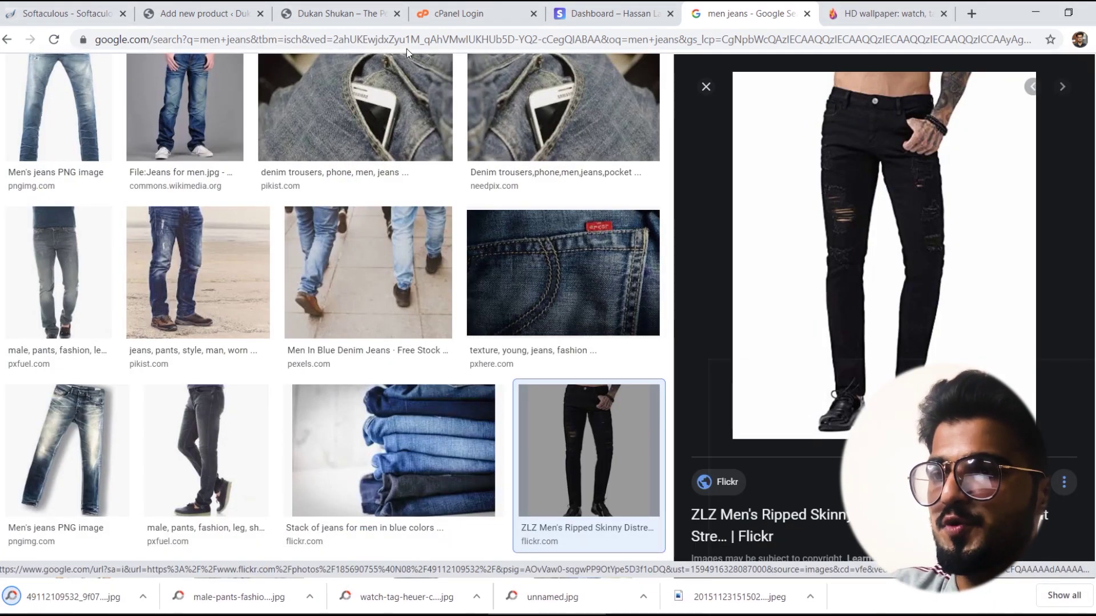
{"action": "left_click", "coordinate": [342, 13]}
Step: Name the new product 'Tag Heauer Watch', keeping the spelling unchanged
{"action": "left_click", "coordinate": [212, 12]}
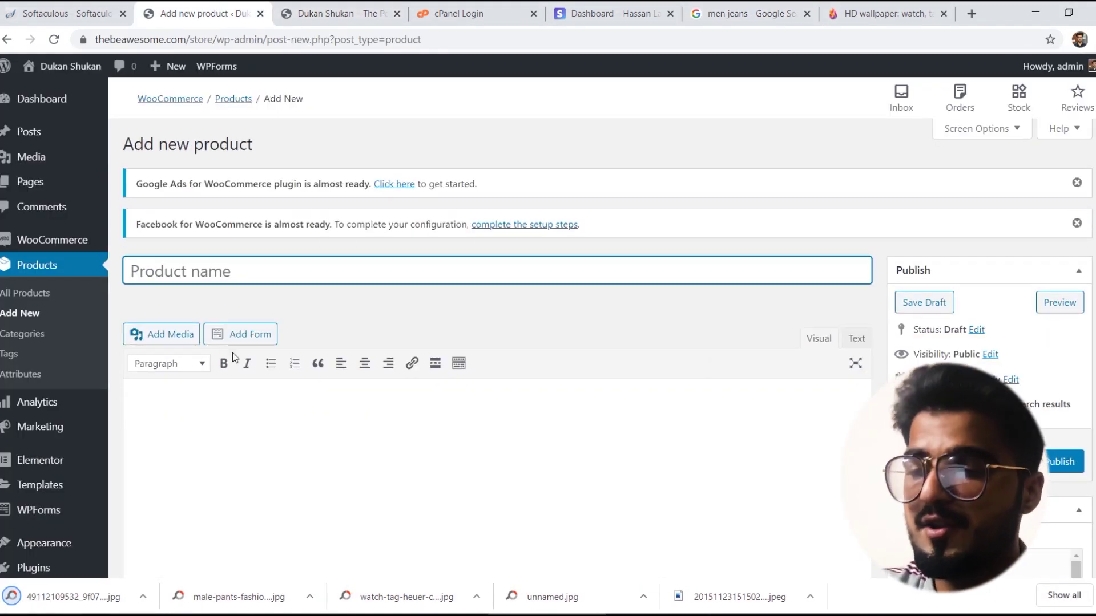
{"action": "type", "text": "Tag Heauer Watch"}
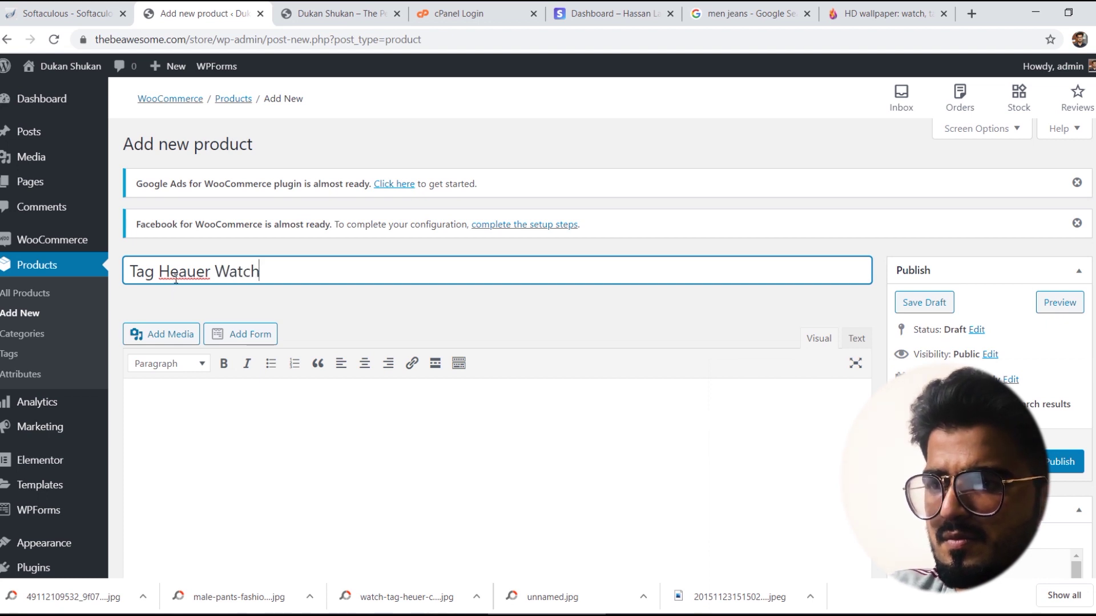
{"action": "right_click", "coordinate": [176, 280]}
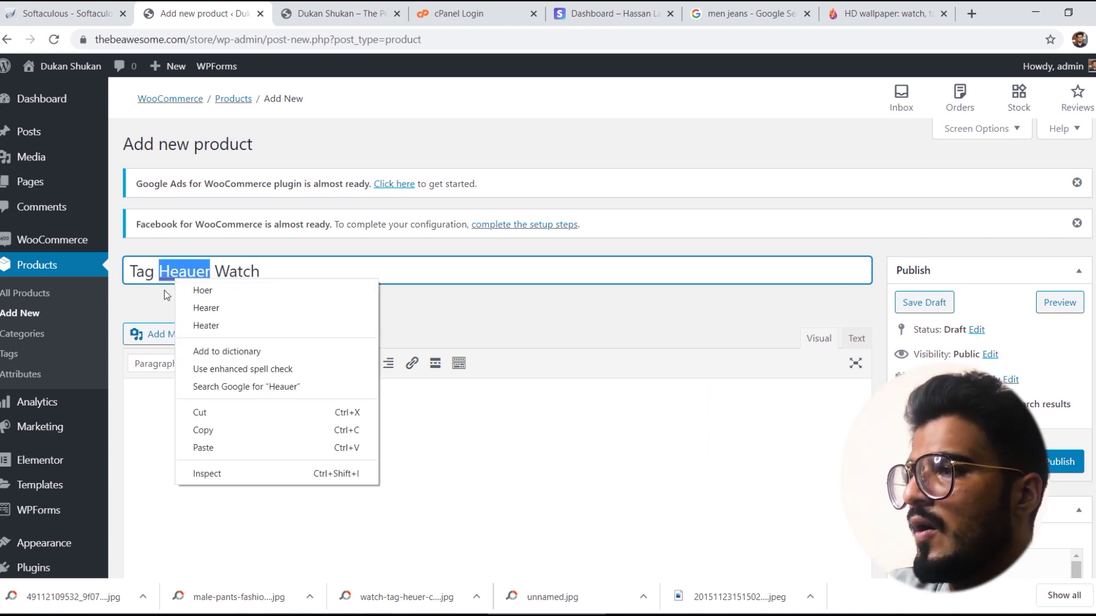
{"action": "left_click", "coordinate": [165, 301]}
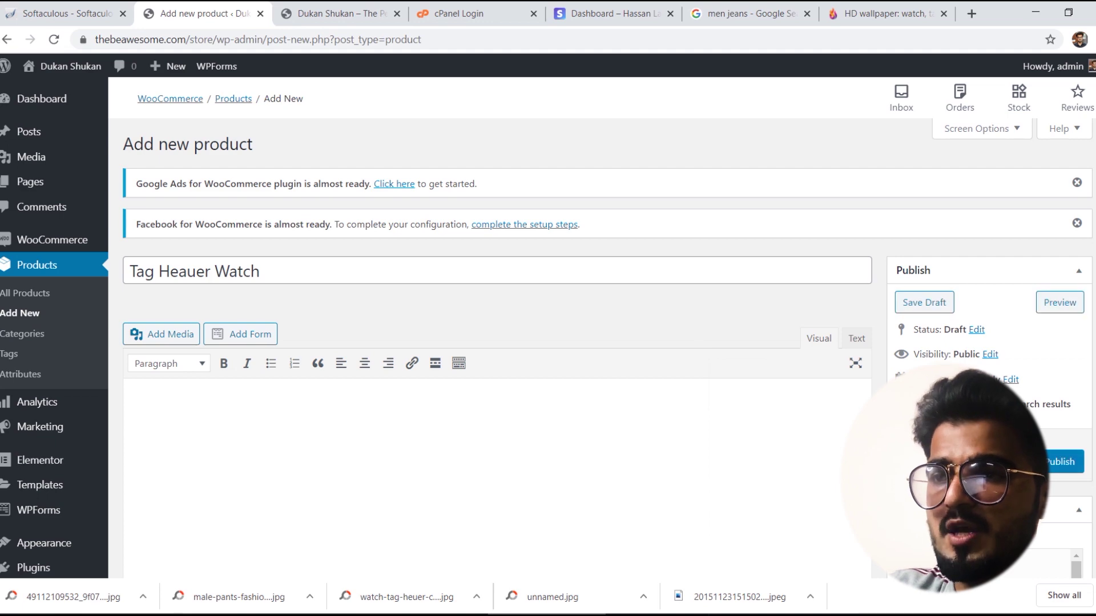
{"action": "scroll", "coordinate": [491, 343], "scroll_direction": "down", "scroll_amount": 3}
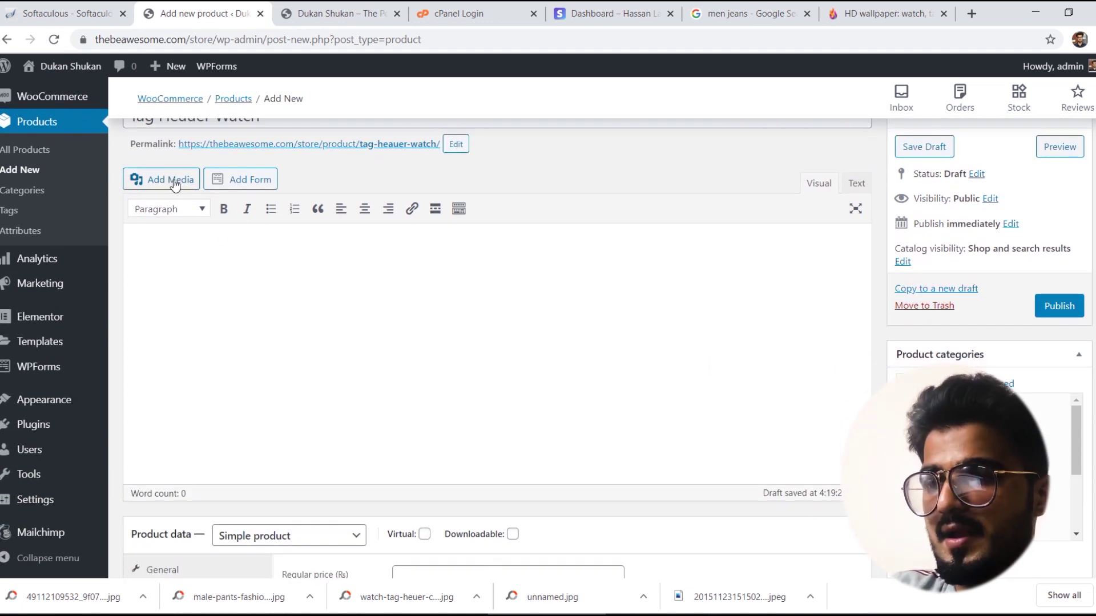
{"action": "scroll", "coordinate": [490, 342], "scroll_direction": "down", "scroll_amount": 7}
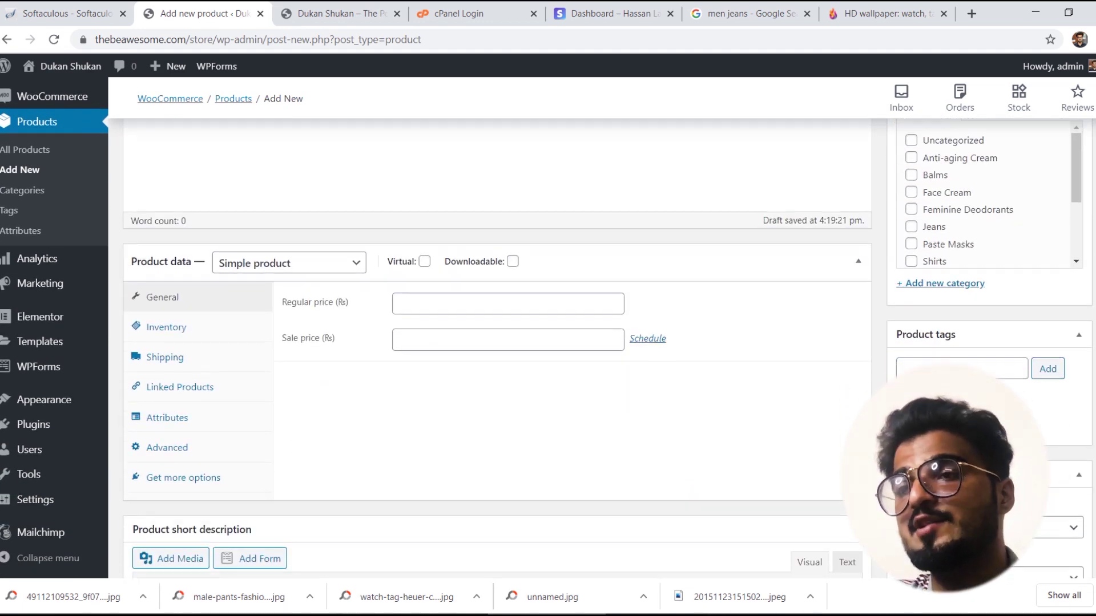
{"action": "scroll", "coordinate": [491, 342], "scroll_direction": "up", "scroll_amount": 10}
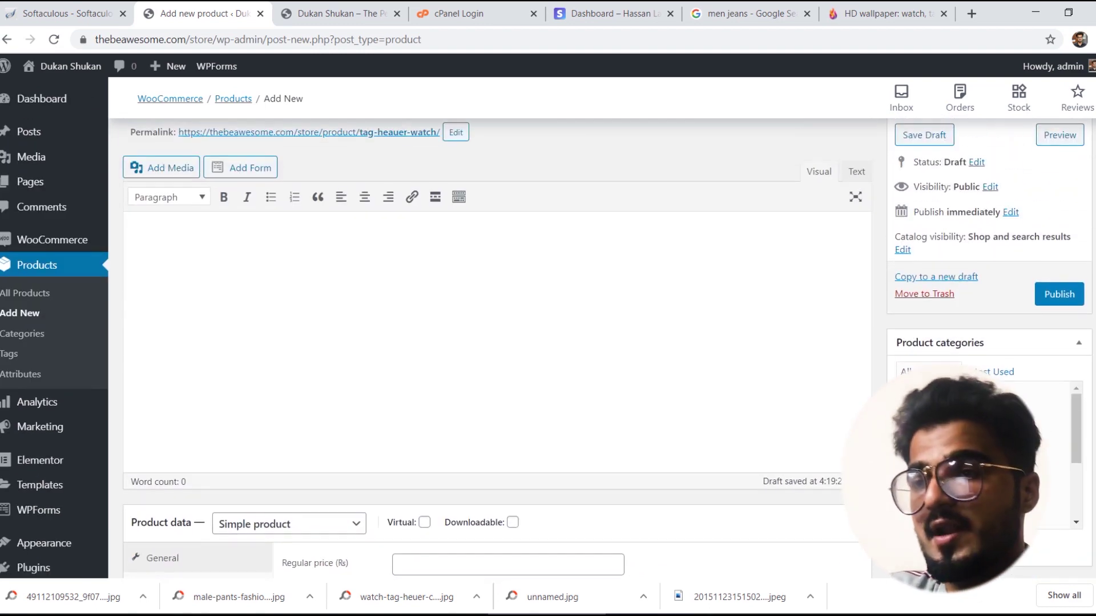
{"action": "scroll", "coordinate": [491, 343], "scroll_direction": "up", "scroll_amount": 2}
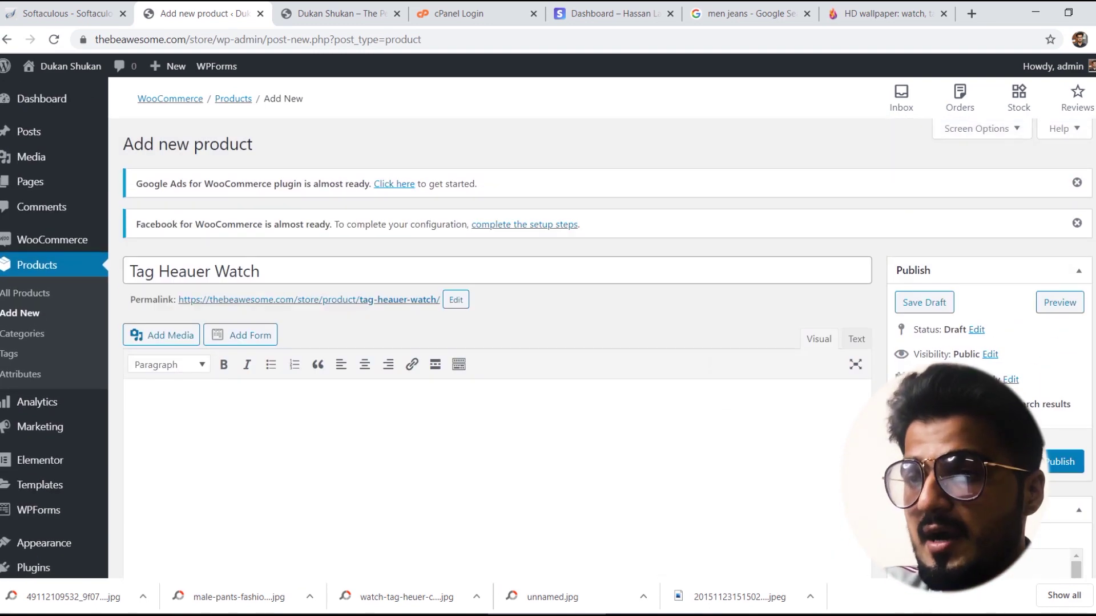
{"action": "scroll", "coordinate": [491, 342], "scroll_direction": "down", "scroll_amount": 3}
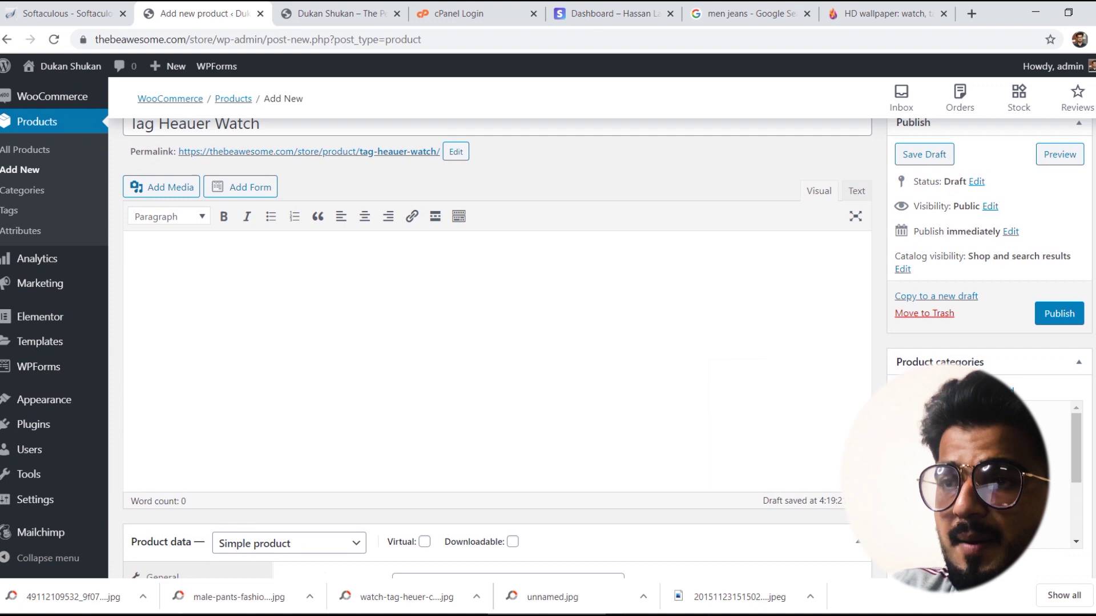
{"action": "scroll", "coordinate": [606, 217], "scroll_direction": "up", "scroll_amount": 2}
{"action": "left_click", "coordinate": [254, 220]}
{"action": "left_click", "coordinate": [600, 270]}
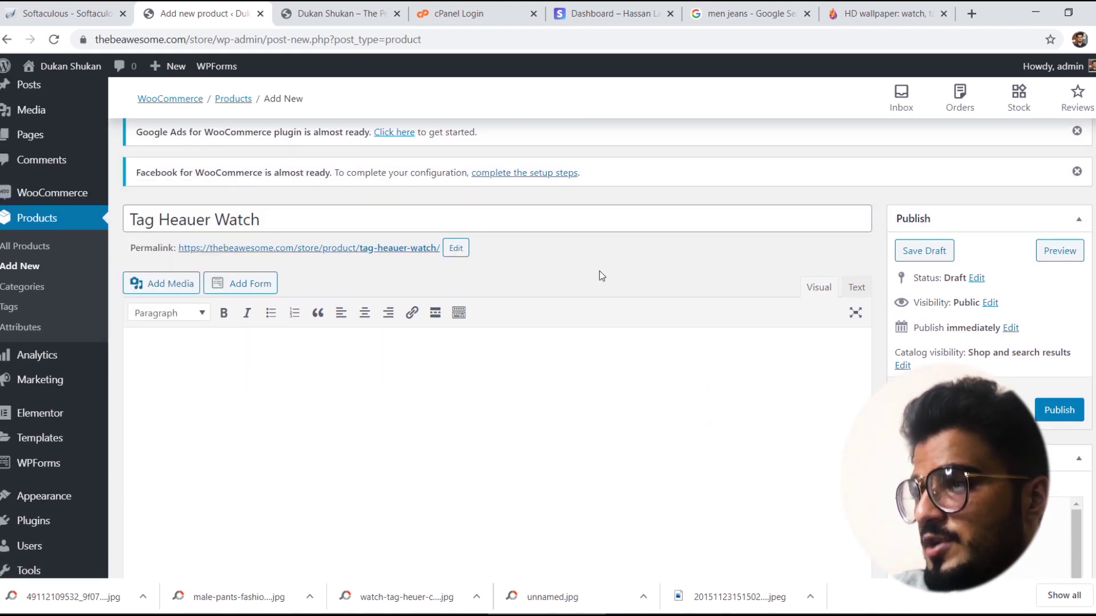
Step: Tick Watches under Product categories
{"action": "scroll", "coordinate": [947, 159], "scroll_direction": "down", "scroll_amount": 2}
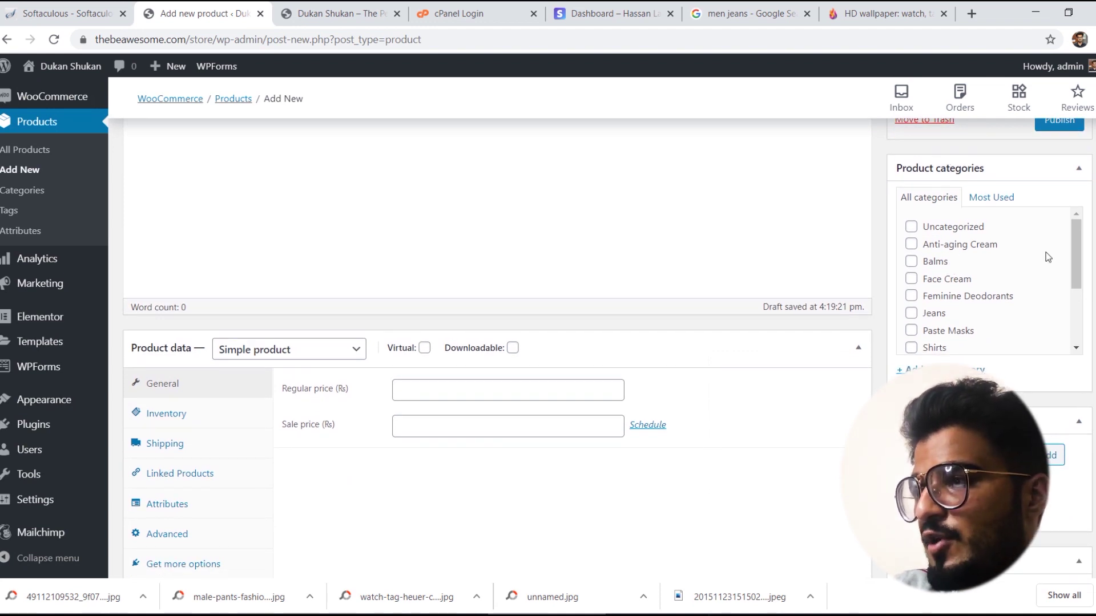
{"action": "scroll", "coordinate": [1021, 286], "scroll_direction": "down", "scroll_amount": 2}
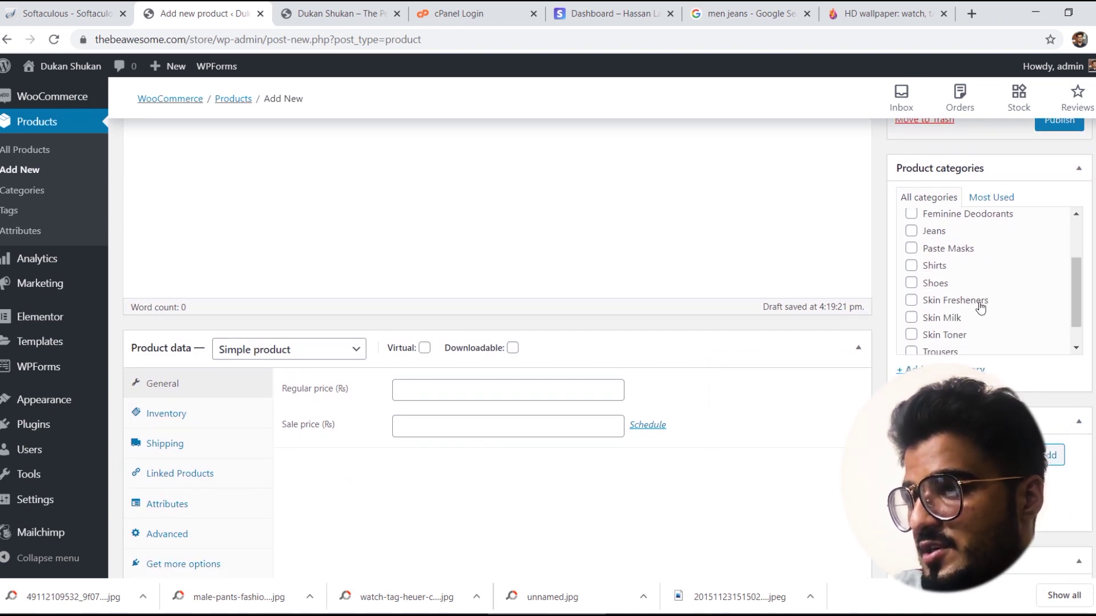
{"action": "scroll", "coordinate": [970, 336], "scroll_direction": "down", "scroll_amount": 1}
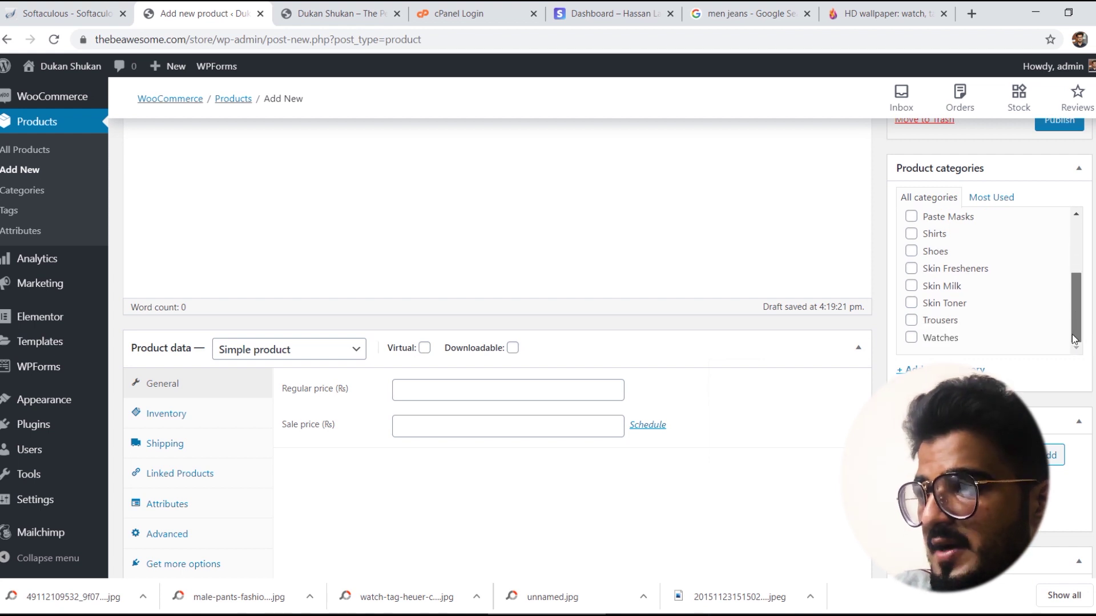
{"action": "left_click", "coordinate": [929, 342]}
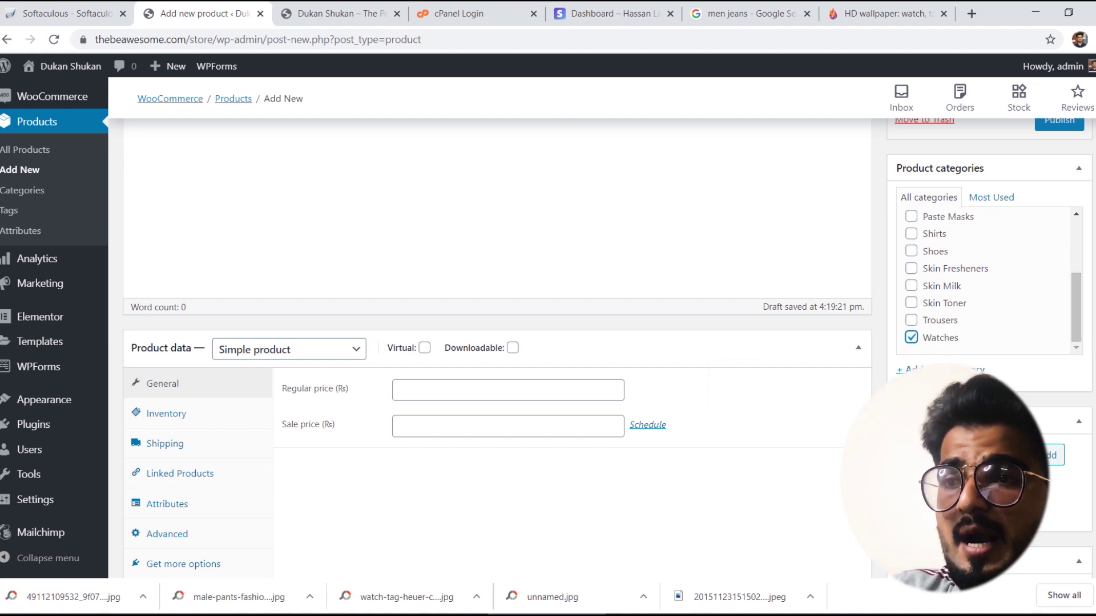
{"action": "scroll", "coordinate": [500, 304], "scroll_direction": "down", "scroll_amount": 3}
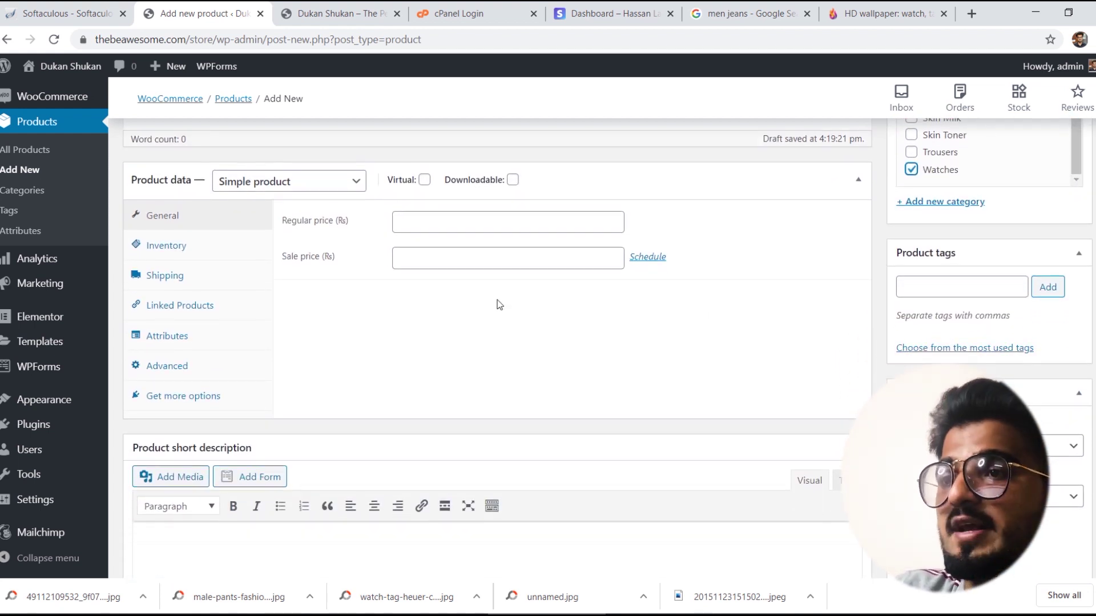
Step: Enter a regular price of 25000 and look through the Inventory, Shipping, Linked Products and Advanced tabs
{"action": "left_click", "coordinate": [434, 218]}
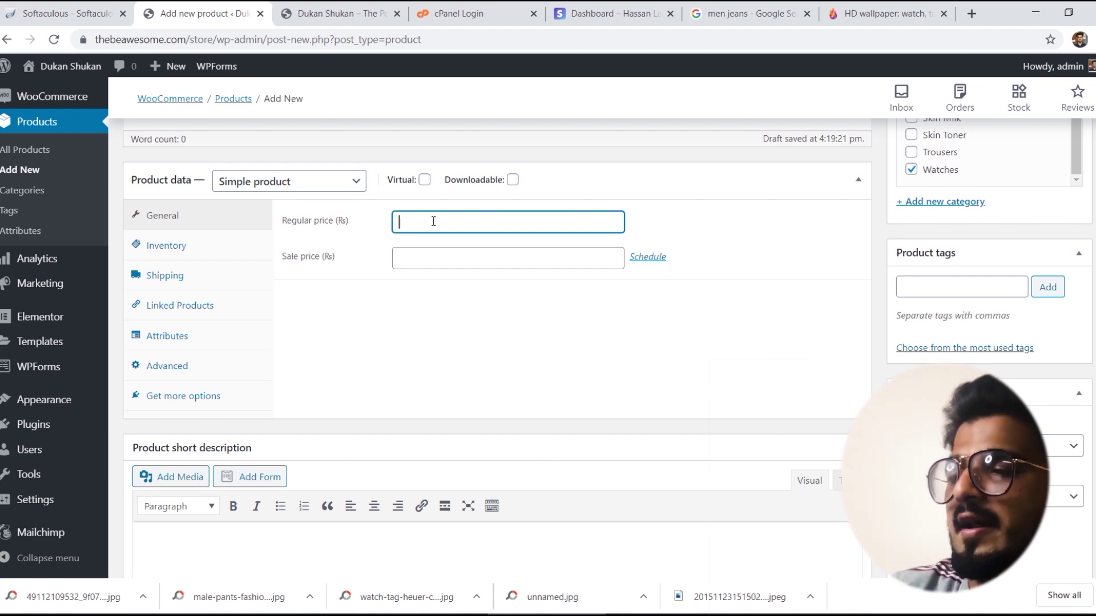
{"action": "type", "text": "25000"}
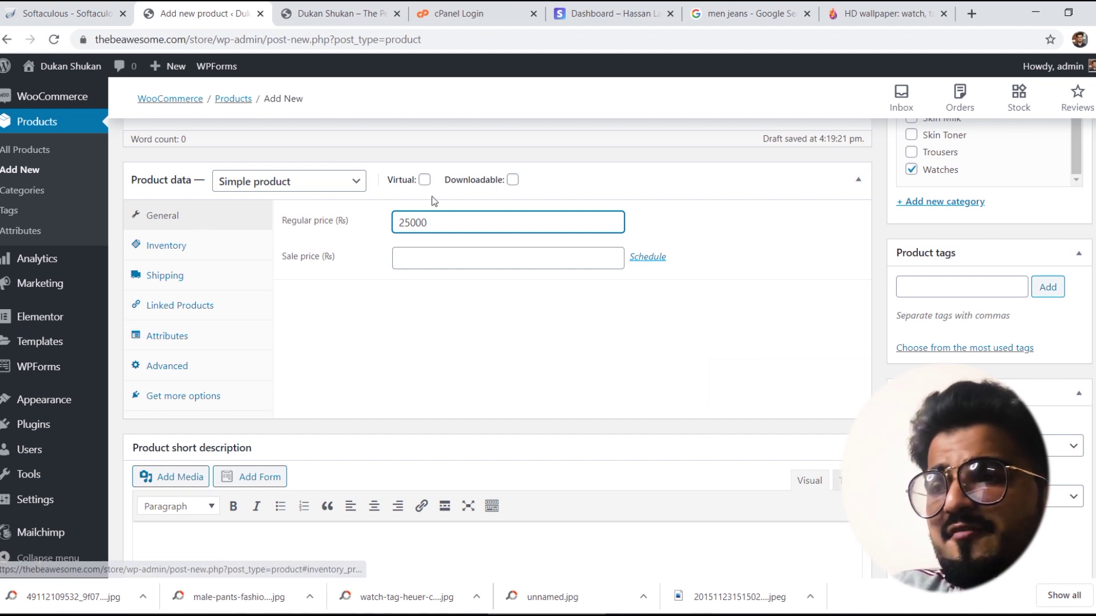
{"action": "left_click", "coordinate": [200, 245]}
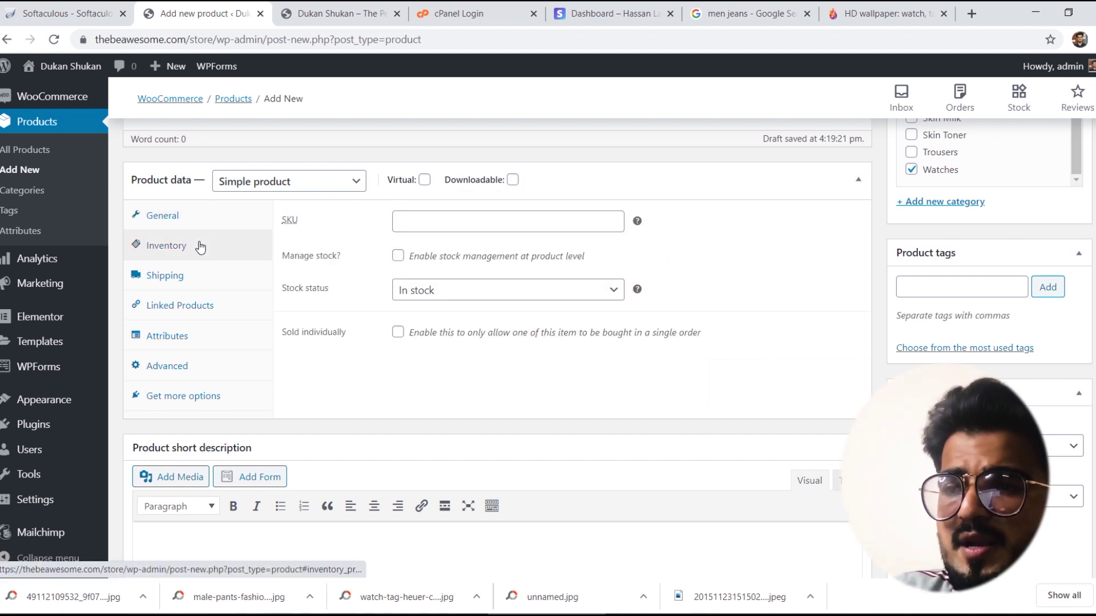
{"action": "left_click", "coordinate": [160, 281]}
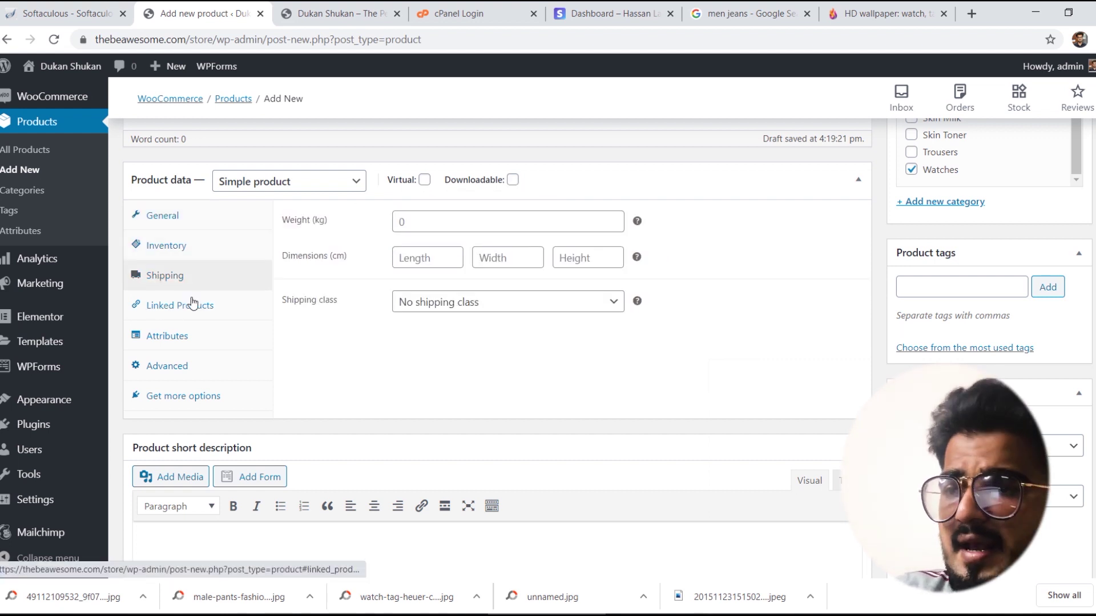
{"action": "left_click", "coordinate": [194, 304]}
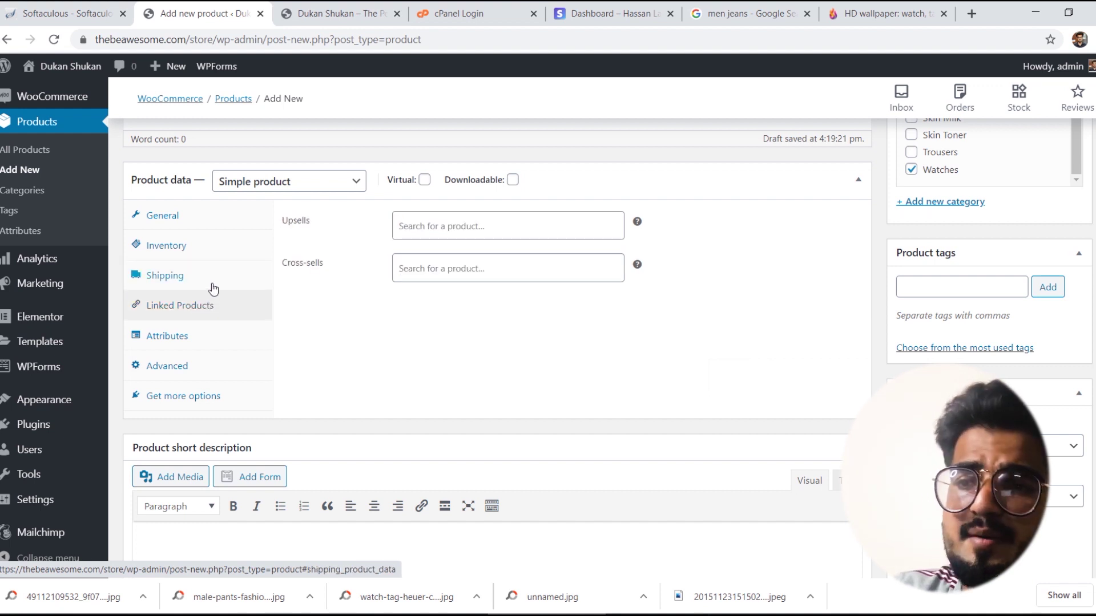
{"action": "left_click", "coordinate": [213, 288]}
{"action": "left_click", "coordinate": [214, 308]}
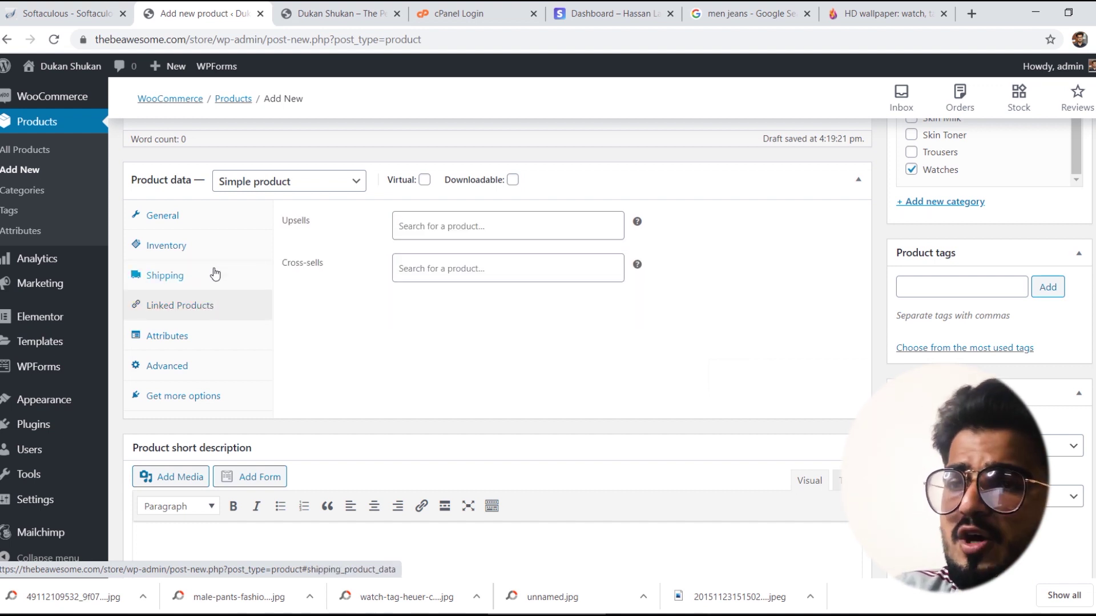
{"action": "left_click", "coordinate": [215, 274]}
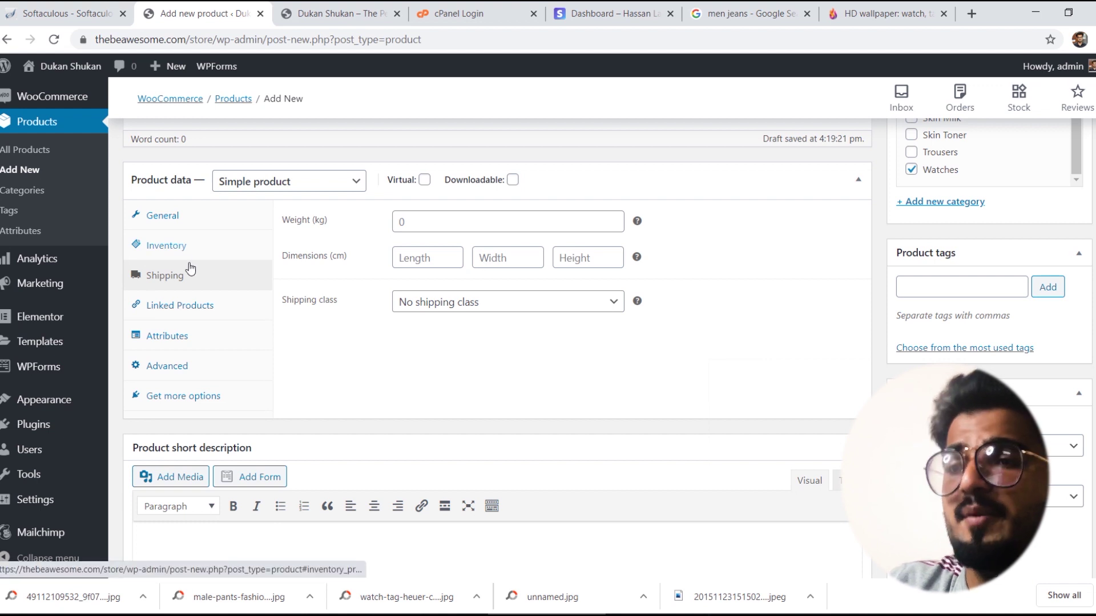
{"action": "left_click", "coordinate": [210, 373]}
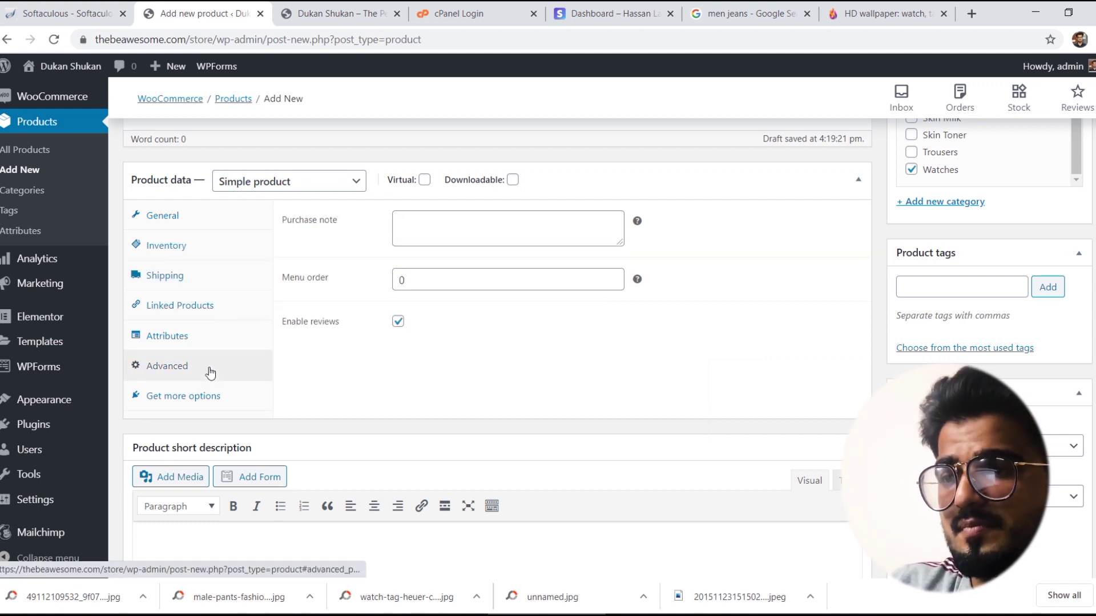
{"action": "left_click", "coordinate": [217, 402]}
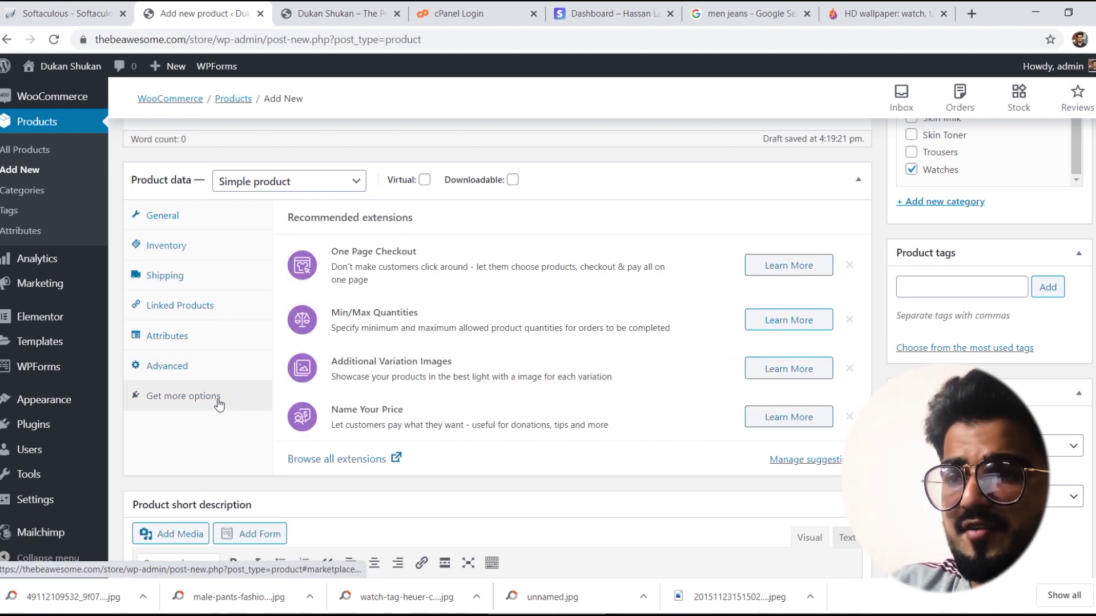
Step: Keep stock status In stock, toggling Manage stock on and back off
{"action": "left_click", "coordinate": [169, 245]}
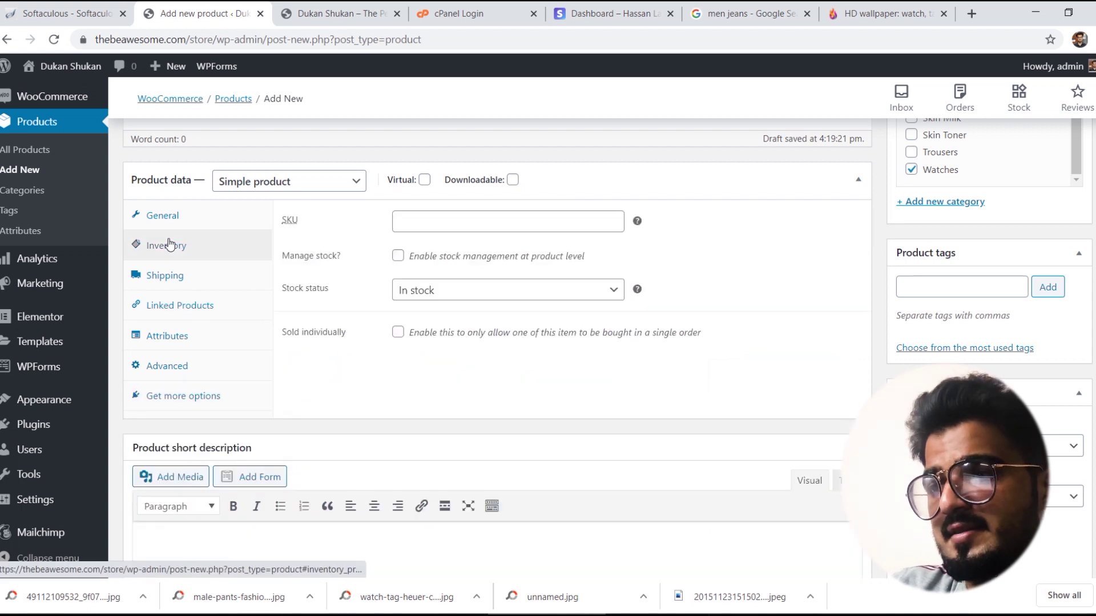
{"action": "left_click", "coordinate": [471, 292]}
{"action": "left_click", "coordinate": [730, 392]}
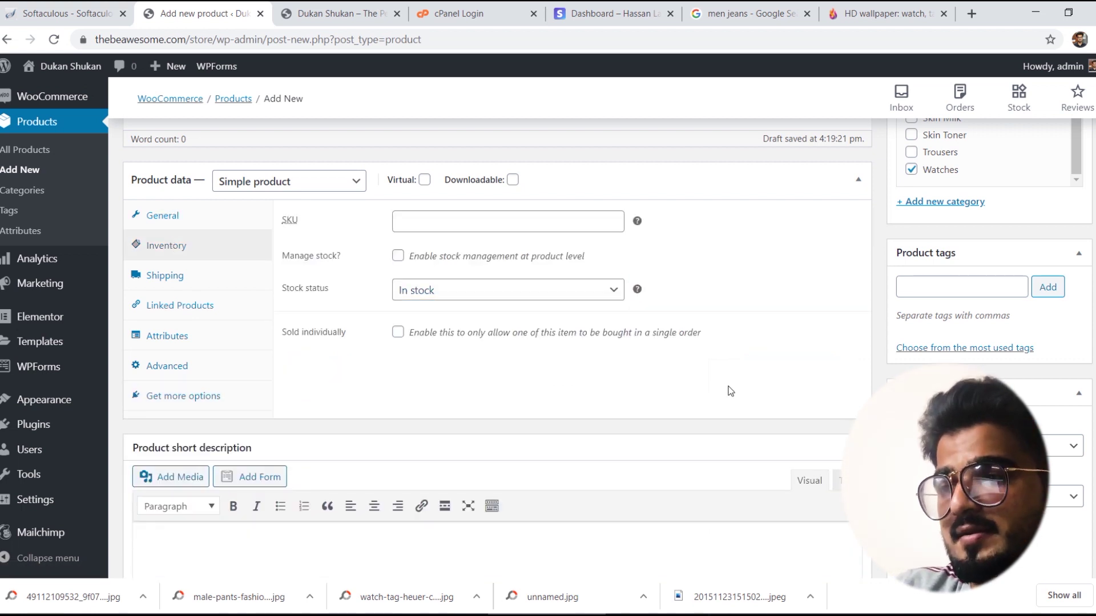
{"action": "left_click", "coordinate": [398, 256]}
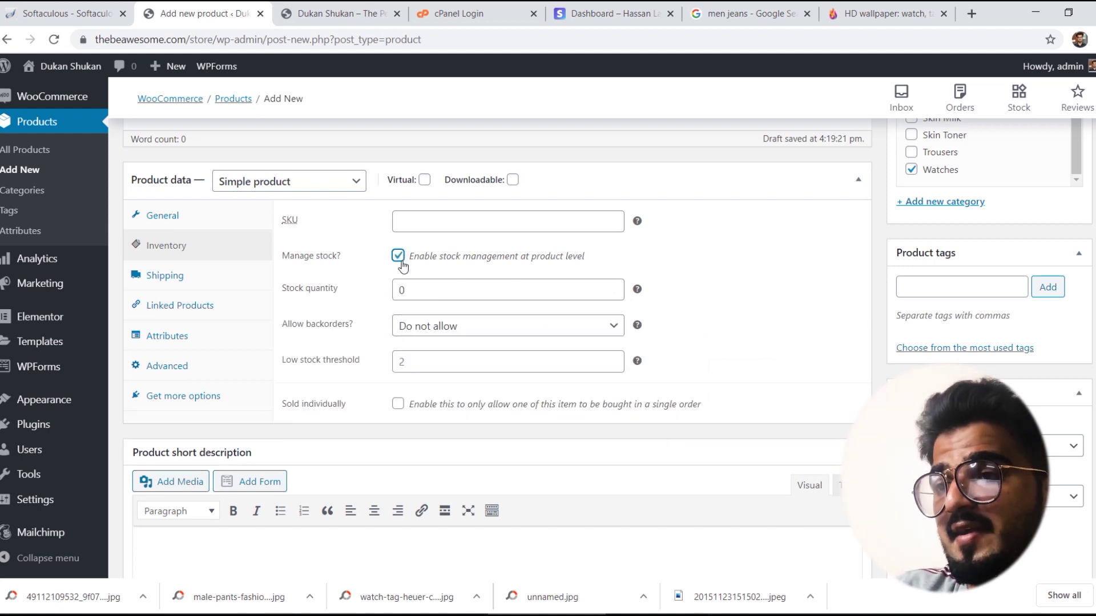
{"action": "left_click", "coordinate": [327, 289]}
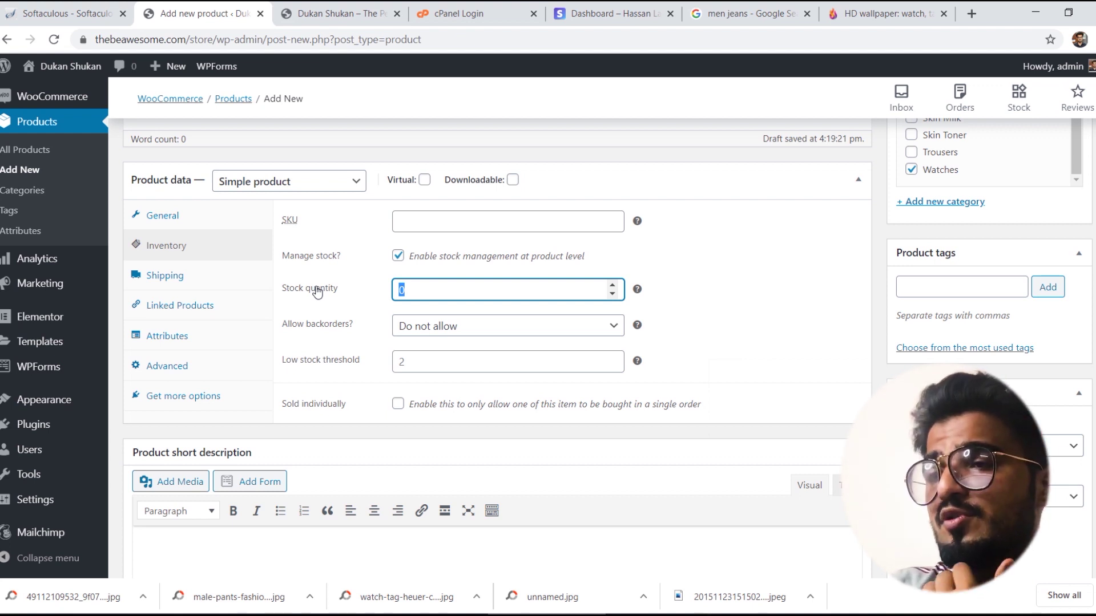
{"action": "left_click", "coordinate": [397, 256]}
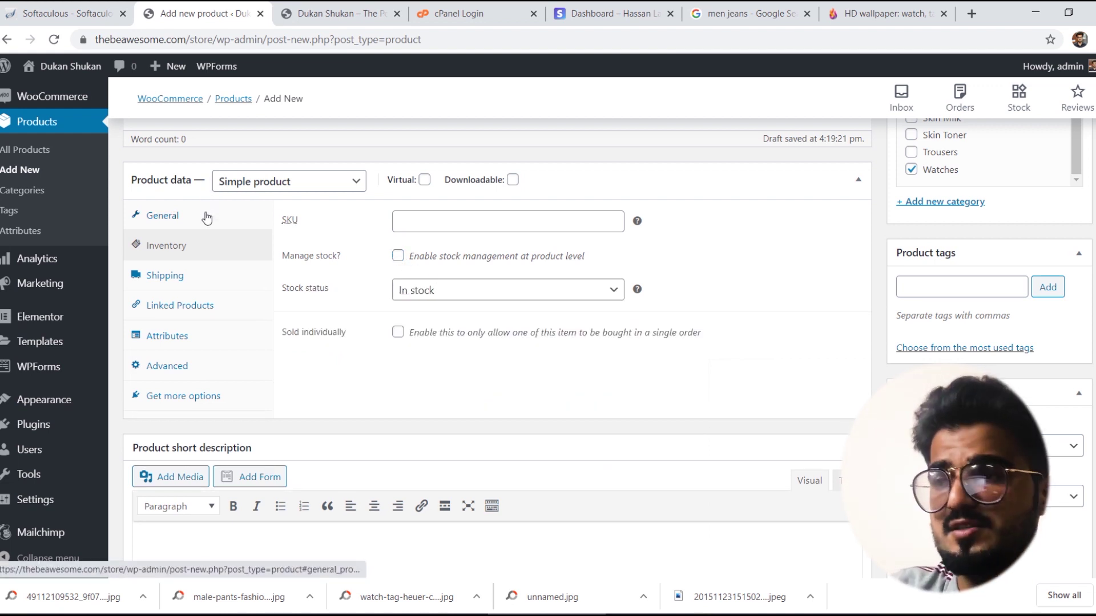
{"action": "left_click", "coordinate": [162, 215]}
{"action": "left_click_drag", "start_coordinate": [428, 223], "coordinate": [410, 223]}
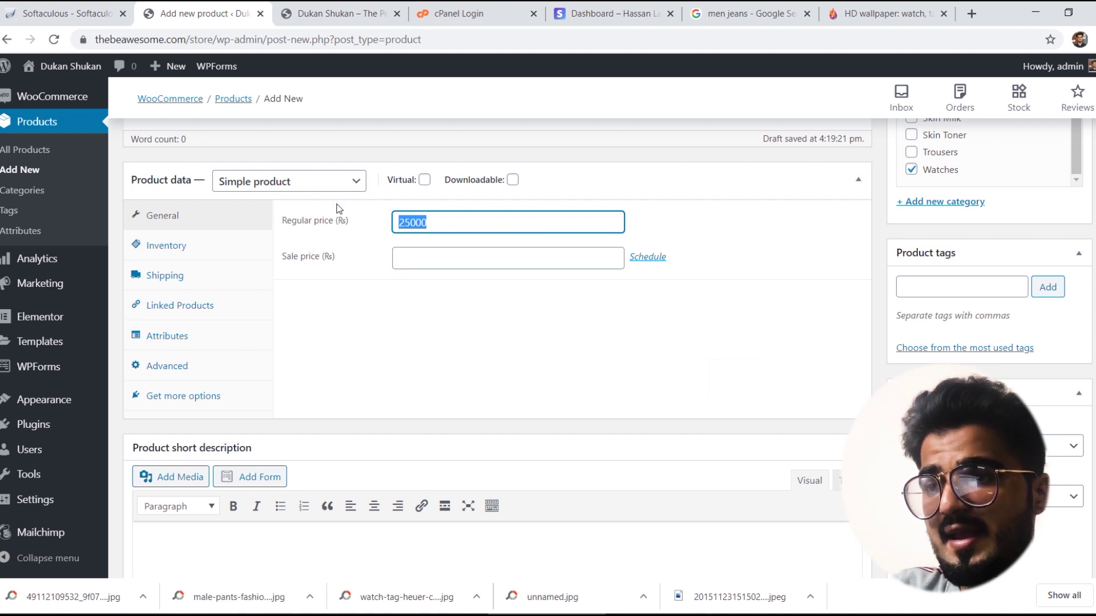
Step: Scroll to the Product short description box of the Tag Heauer watch product
{"action": "scroll", "coordinate": [497, 343], "scroll_direction": "down", "scroll_amount": 5}
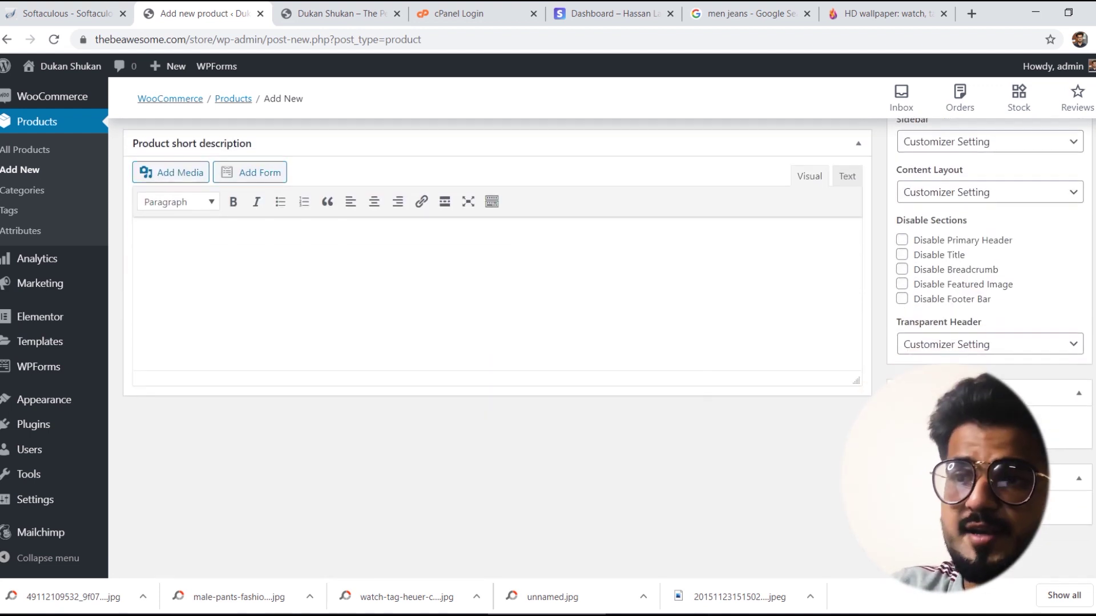
{"action": "scroll", "coordinate": [546, 329], "scroll_direction": "up", "scroll_amount": 1}
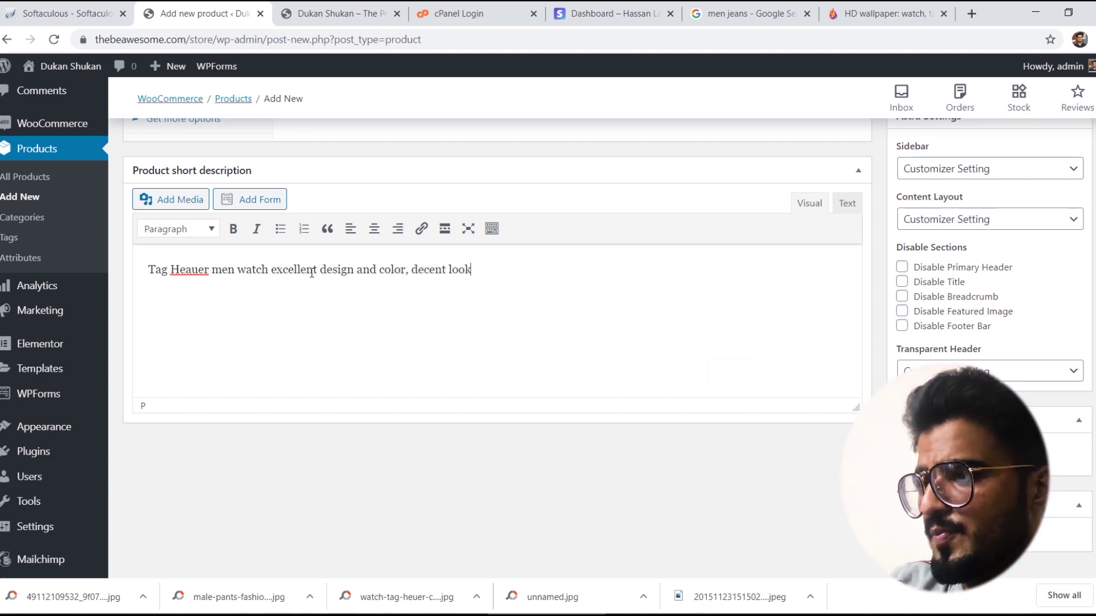
{"action": "scroll", "coordinate": [548, 329], "scroll_direction": "up", "scroll_amount": 1}
{"action": "scroll", "coordinate": [548, 328], "scroll_direction": "down", "scroll_amount": 2}
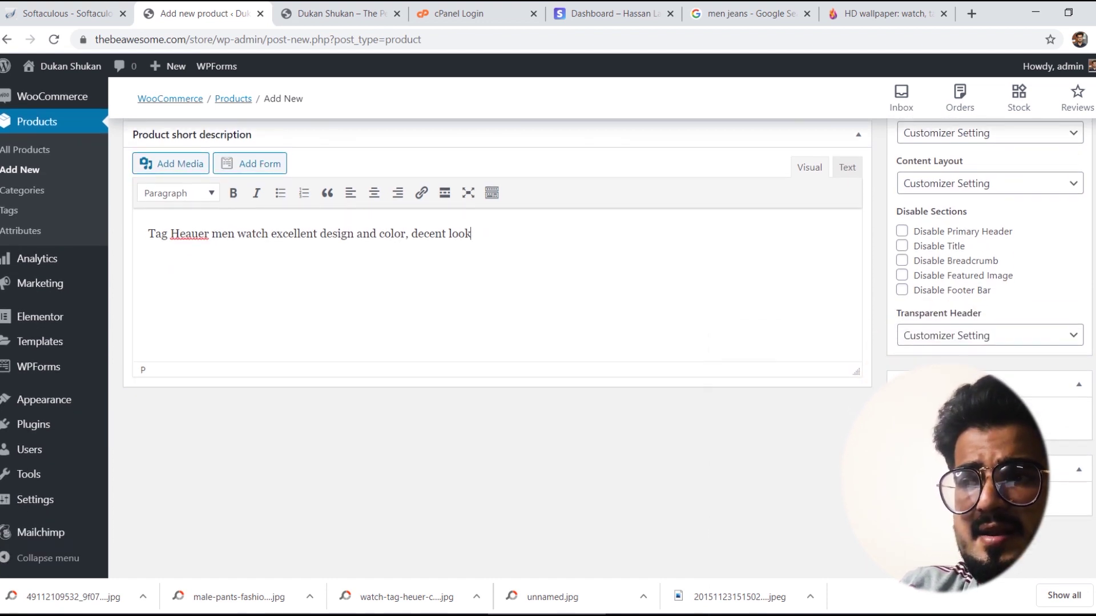
Step: Upload the Tag Heuer watch photo and set it as the product image
{"action": "left_click", "coordinate": [927, 411]}
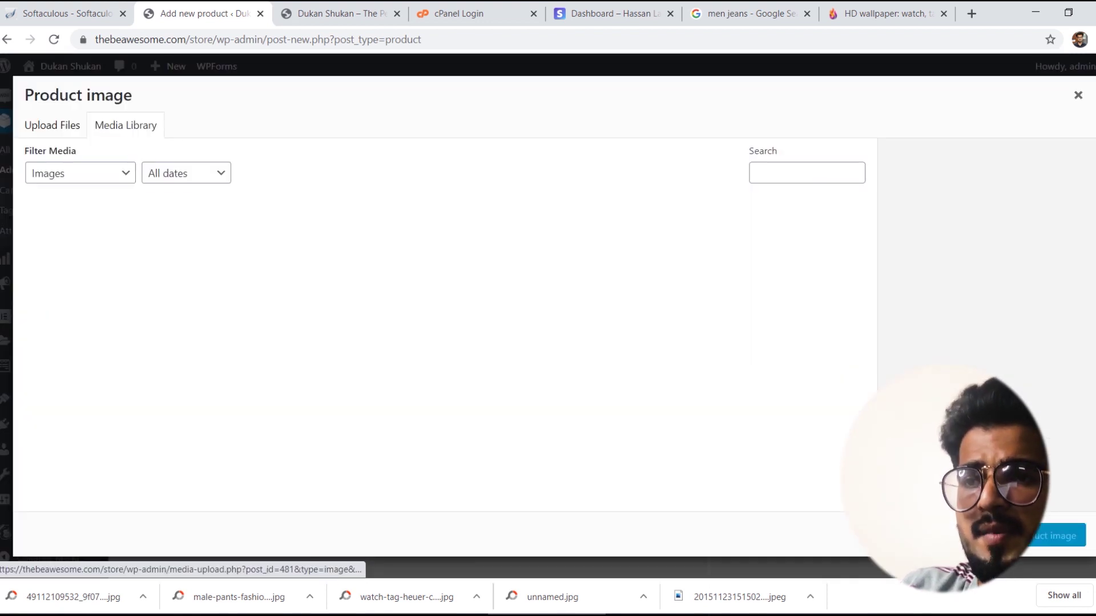
{"action": "left_click", "coordinate": [67, 133]}
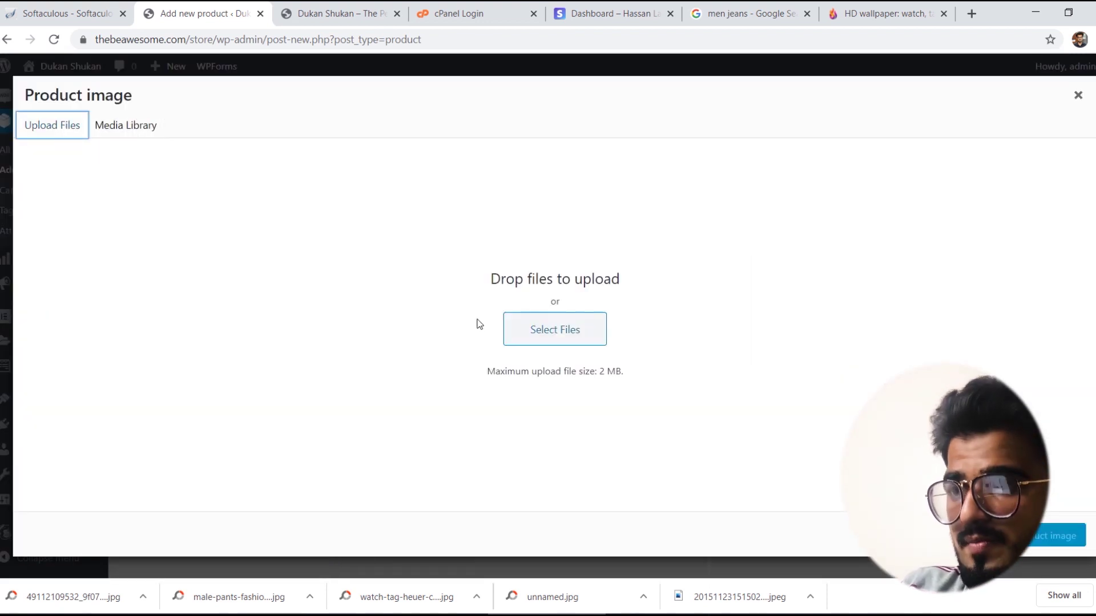
{"action": "left_click", "coordinate": [574, 335]}
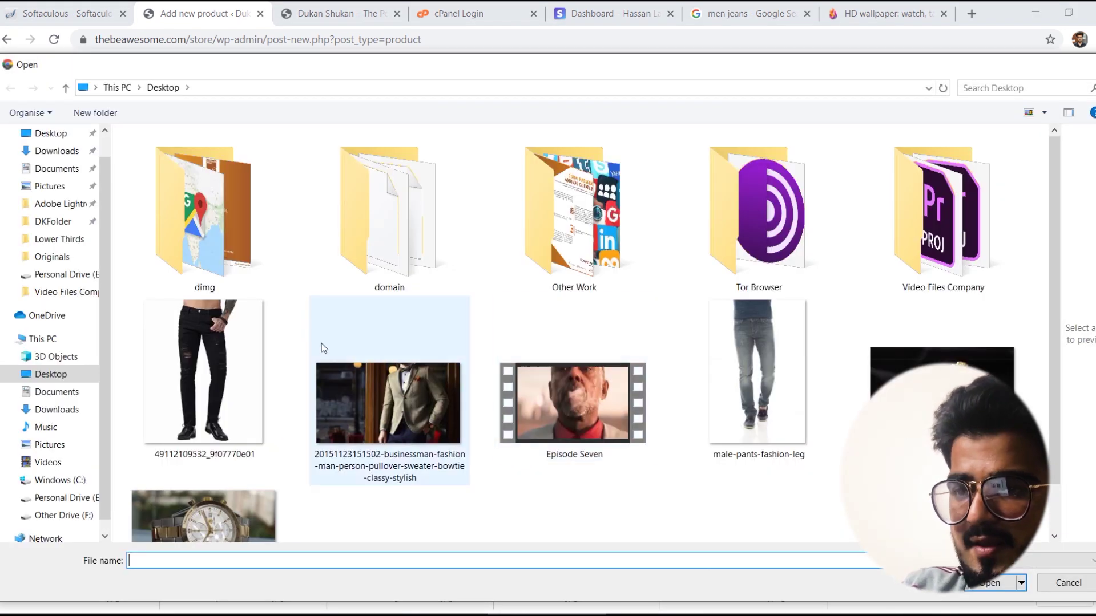
{"action": "double_click", "coordinate": [178, 506]}
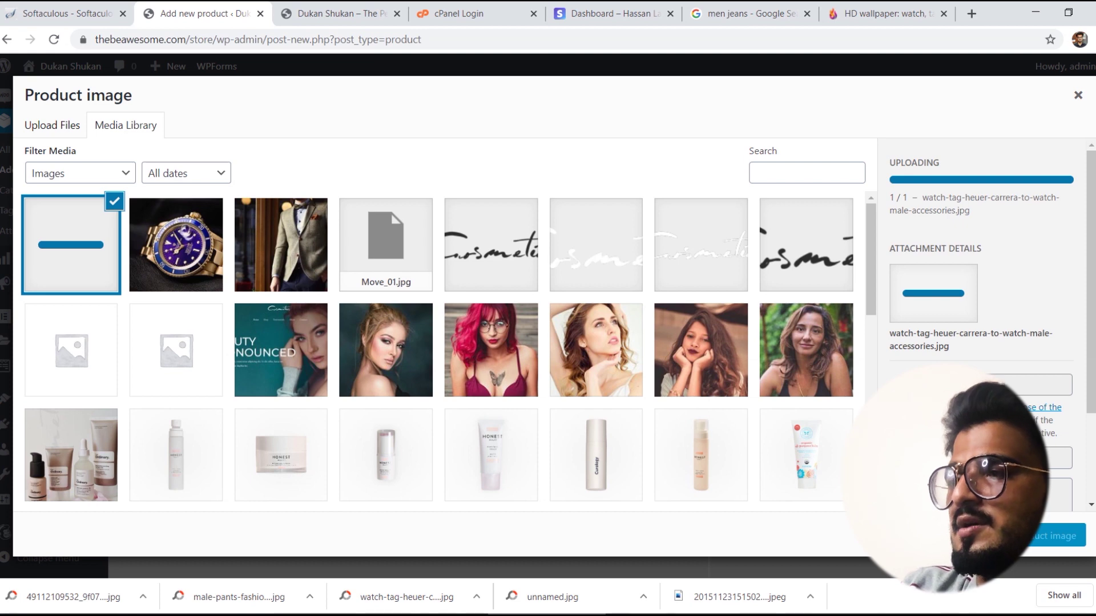
{"action": "left_click", "coordinate": [1056, 536]}
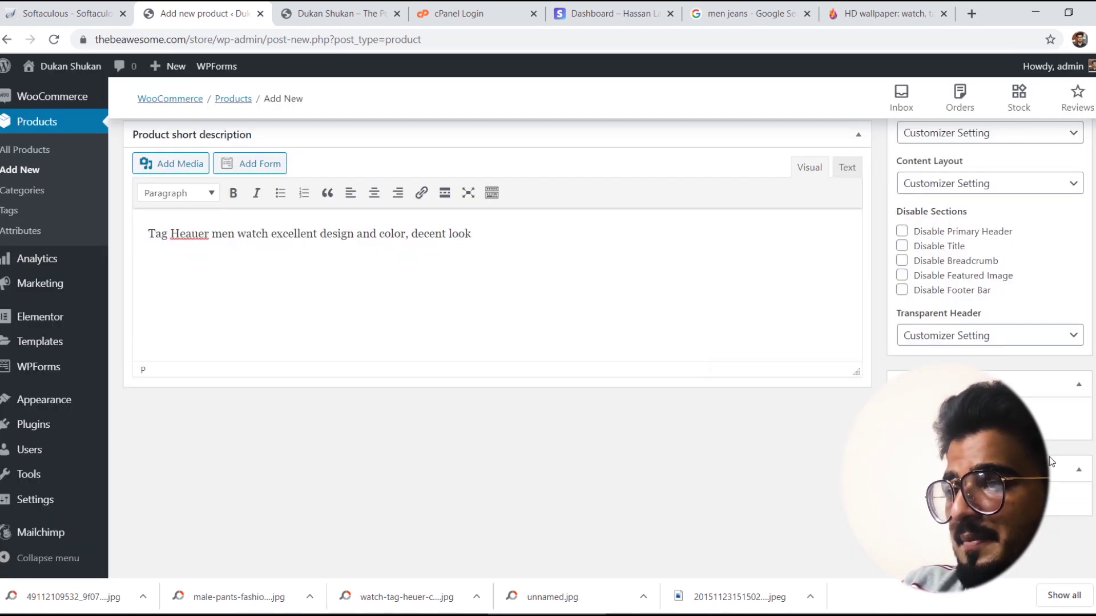
Step: Add the same watch photo to the product gallery
{"action": "scroll", "coordinate": [491, 343], "scroll_direction": "down", "scroll_amount": 4}
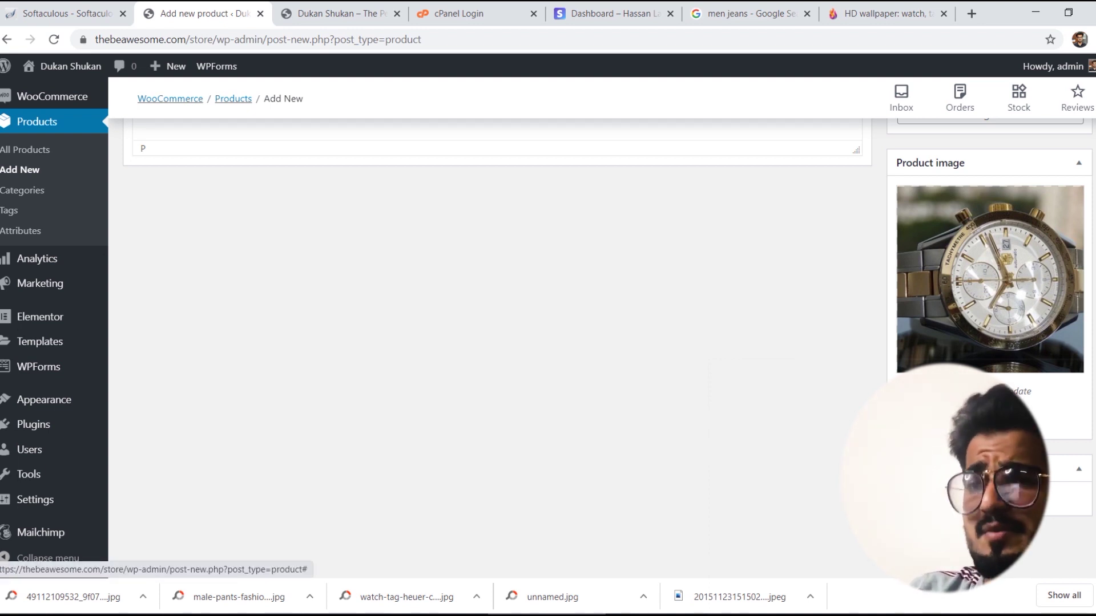
{"action": "left_click", "coordinate": [947, 499]}
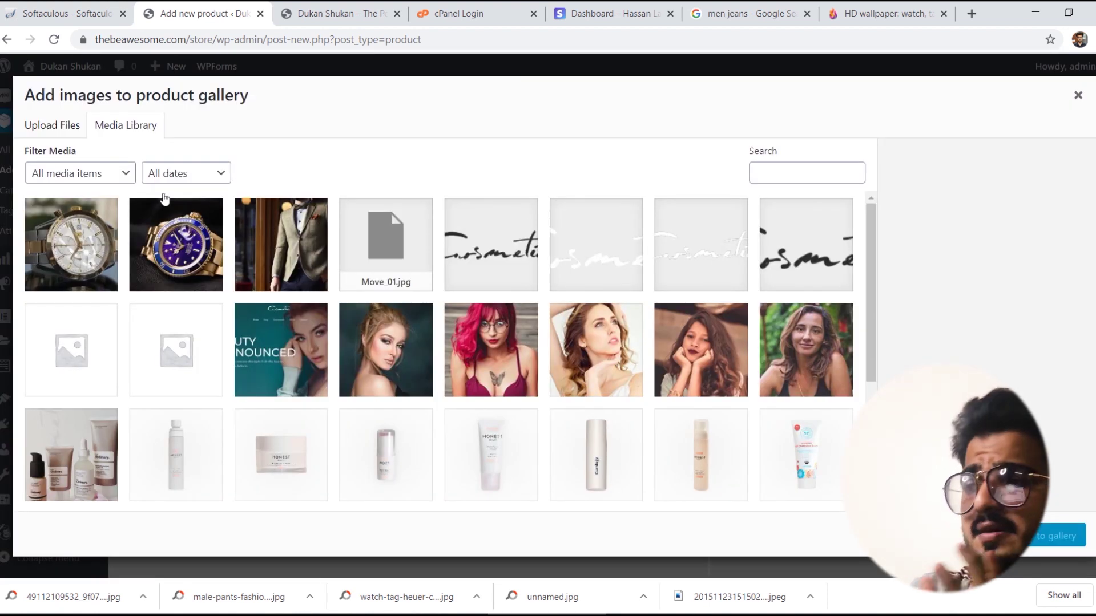
{"action": "left_click", "coordinate": [56, 238]}
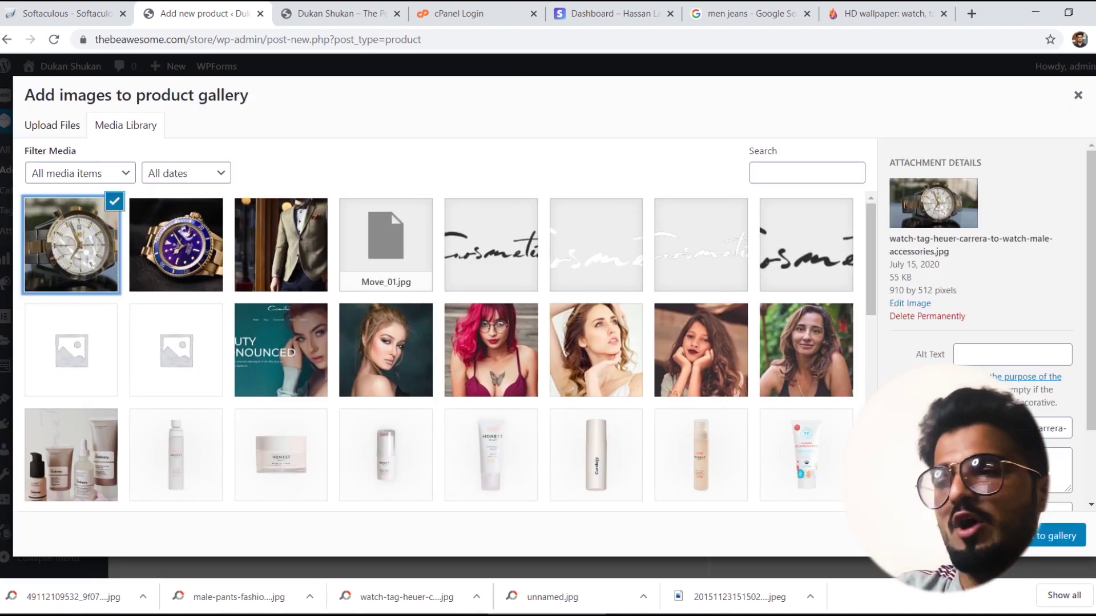
{"action": "left_click", "coordinate": [1049, 540]}
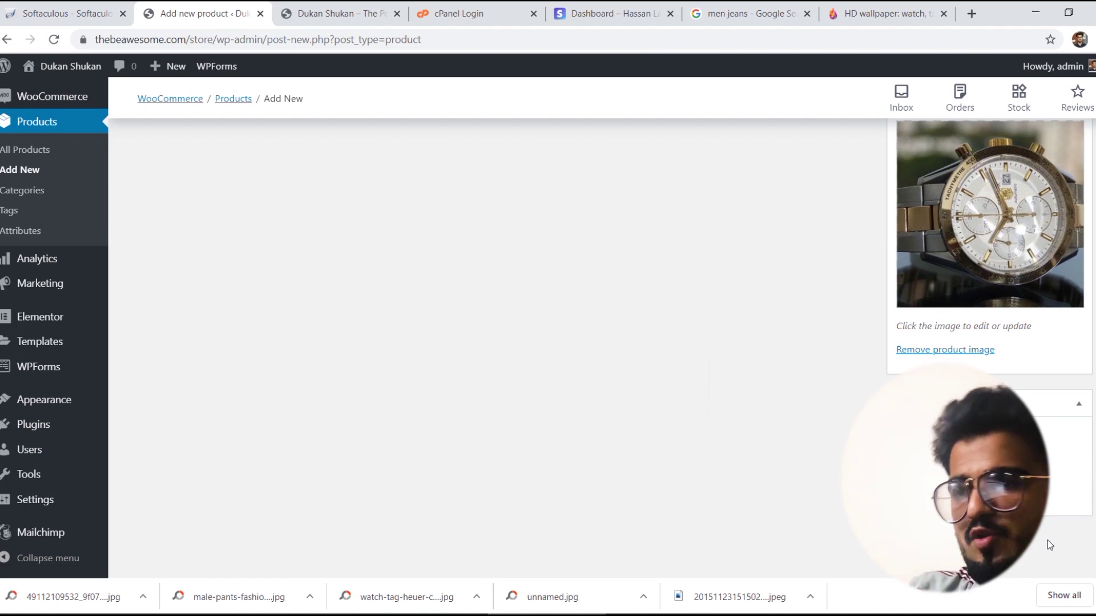
Step: Publish the Tag Heauer Watch product and open its permalink in a new tab
{"action": "scroll", "coordinate": [1046, 539], "scroll_direction": "up", "scroll_amount": 10}
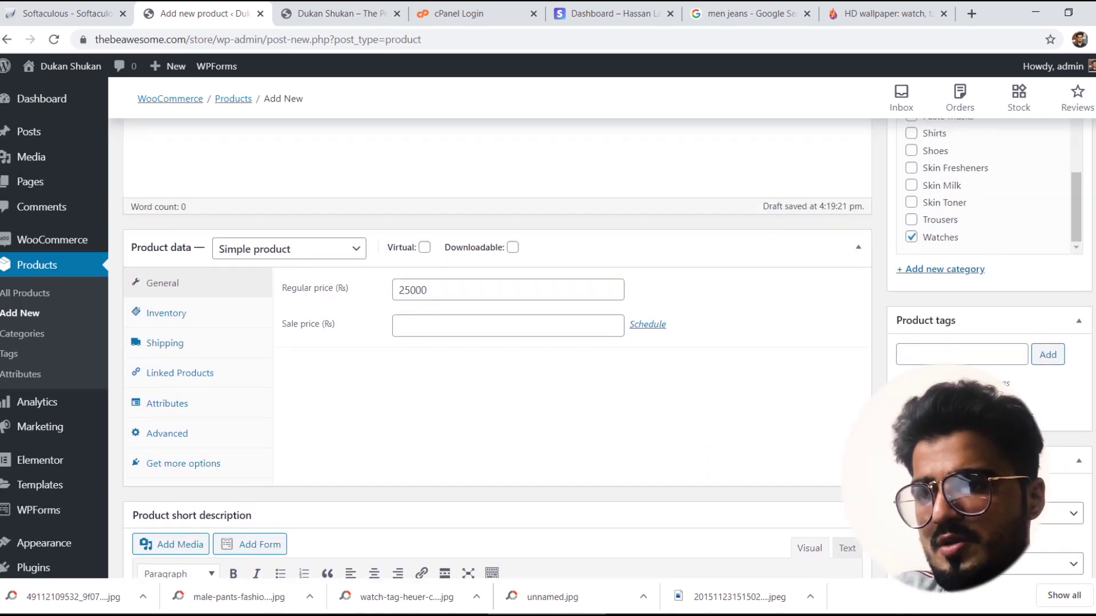
{"action": "scroll", "coordinate": [1046, 540], "scroll_direction": "up", "scroll_amount": 3}
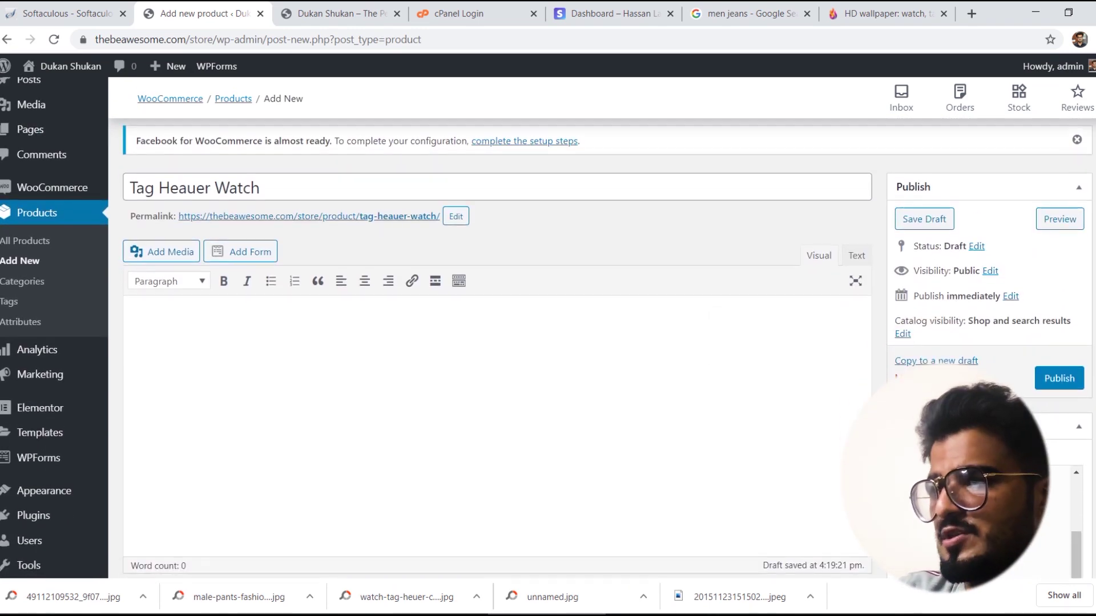
{"action": "scroll", "coordinate": [1047, 540], "scroll_direction": "up", "scroll_amount": 2}
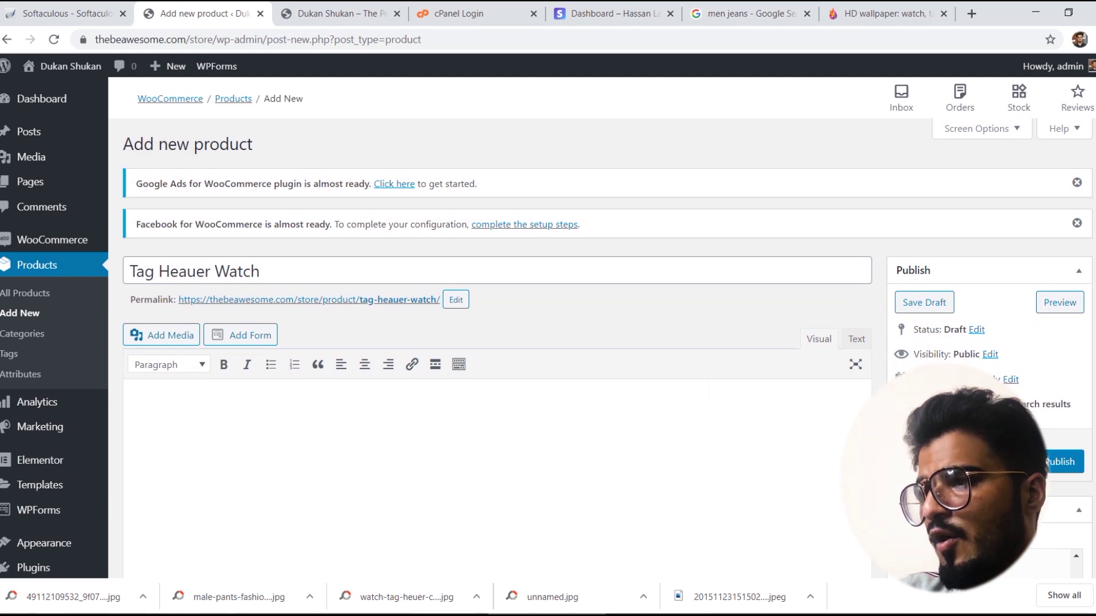
{"action": "scroll", "coordinate": [1060, 344], "scroll_direction": "down", "scroll_amount": 3}
{"action": "scroll", "coordinate": [1060, 344], "scroll_direction": "up", "scroll_amount": 1}
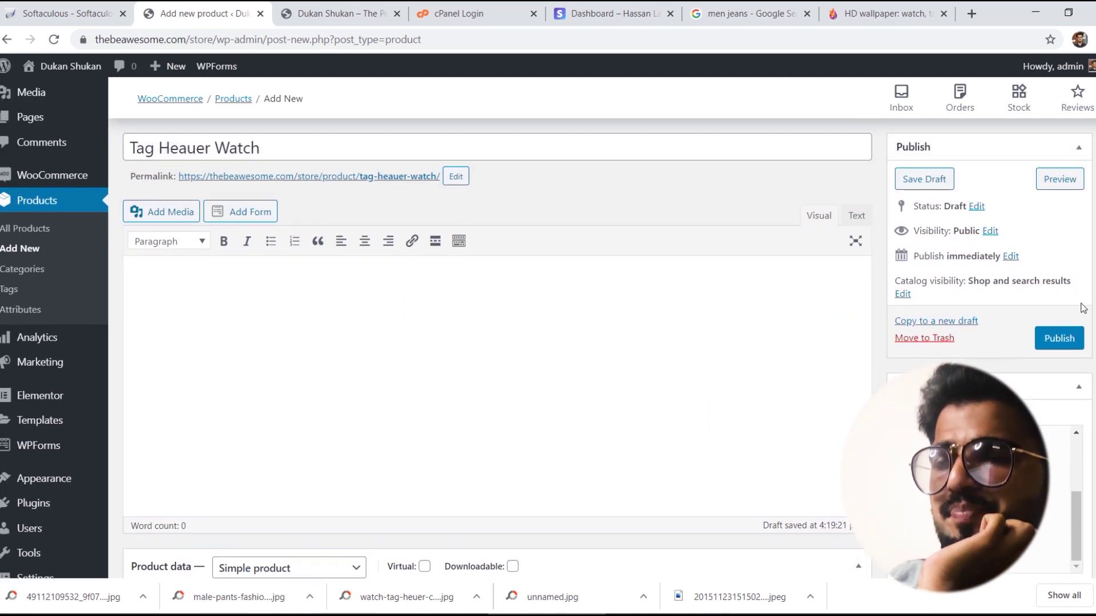
{"action": "left_click", "coordinate": [1059, 340]}
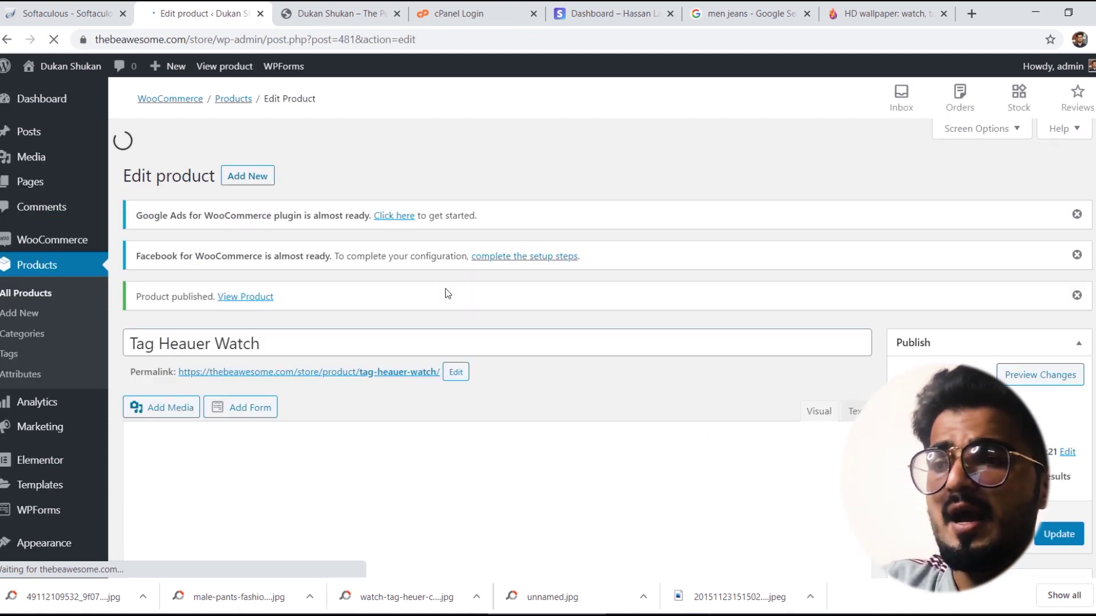
{"action": "right_click", "coordinate": [327, 341]}
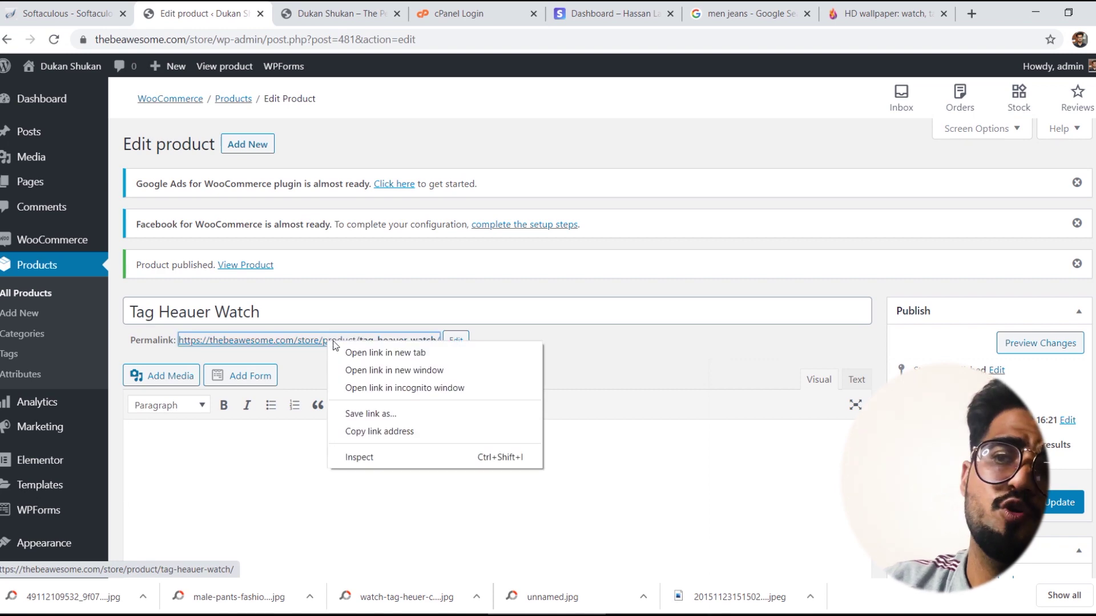
{"action": "left_click", "coordinate": [365, 354]}
Step: Review the live Tag Heauer Watch page and its short description, then go to Home
{"action": "left_click", "coordinate": [320, 7]}
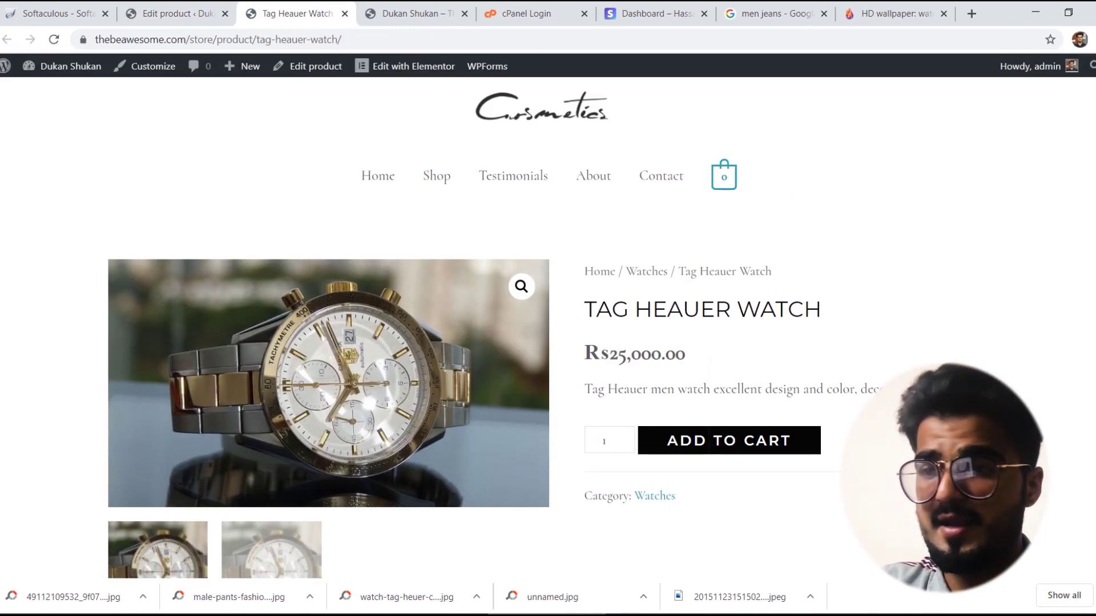
{"action": "scroll", "coordinate": [275, 453], "scroll_direction": "down", "scroll_amount": 2}
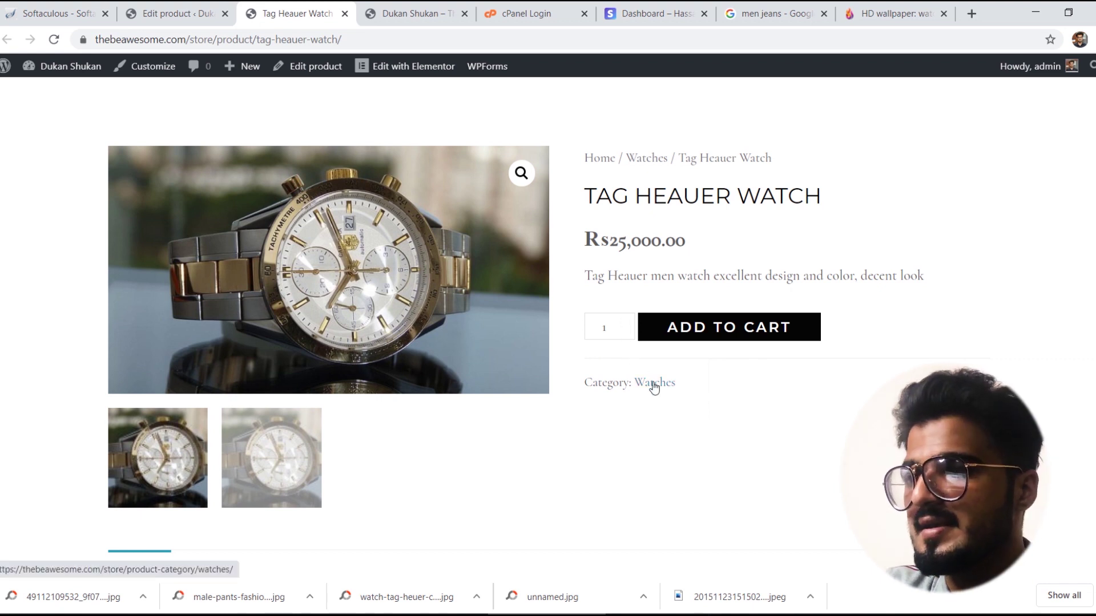
{"action": "scroll", "coordinate": [651, 385], "scroll_direction": "down", "scroll_amount": 2}
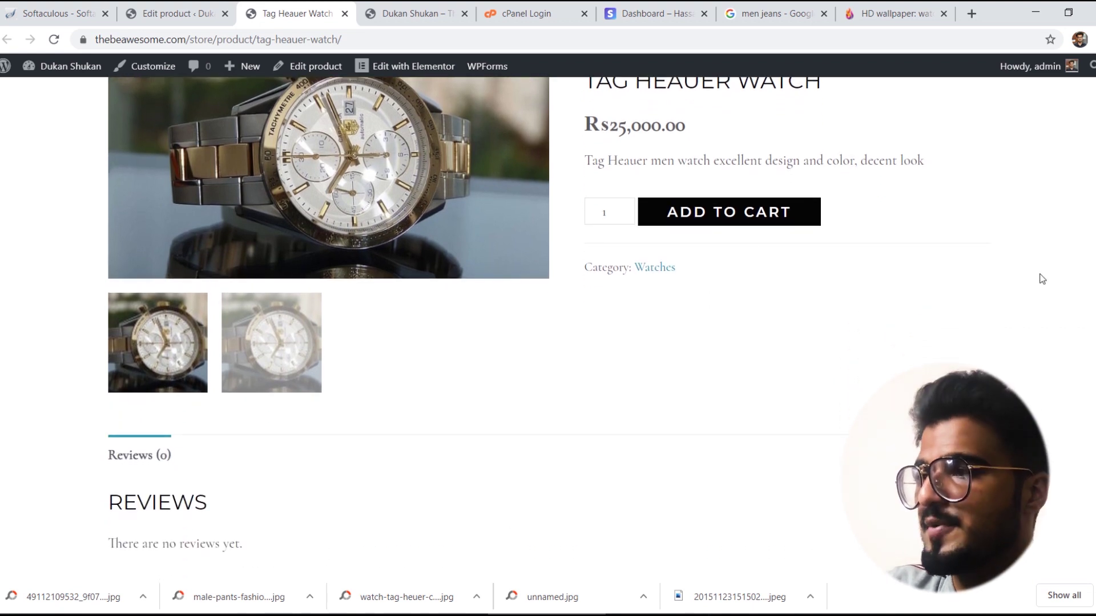
{"action": "triple_click", "coordinate": [731, 162]}
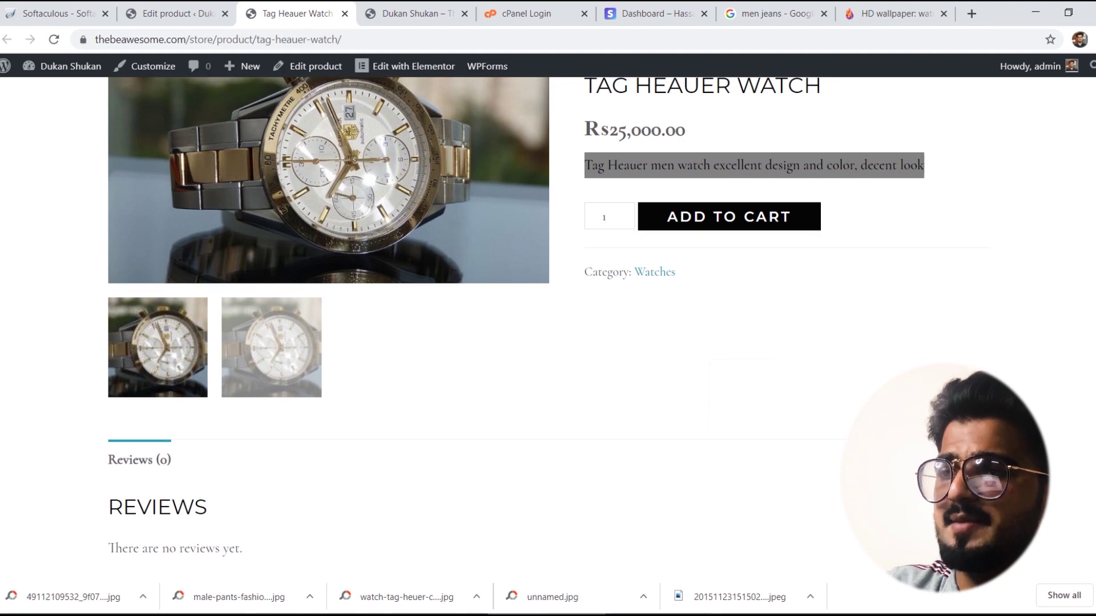
{"action": "scroll", "coordinate": [731, 171], "scroll_direction": "up", "scroll_amount": 4}
{"action": "left_click", "coordinate": [384, 179]}
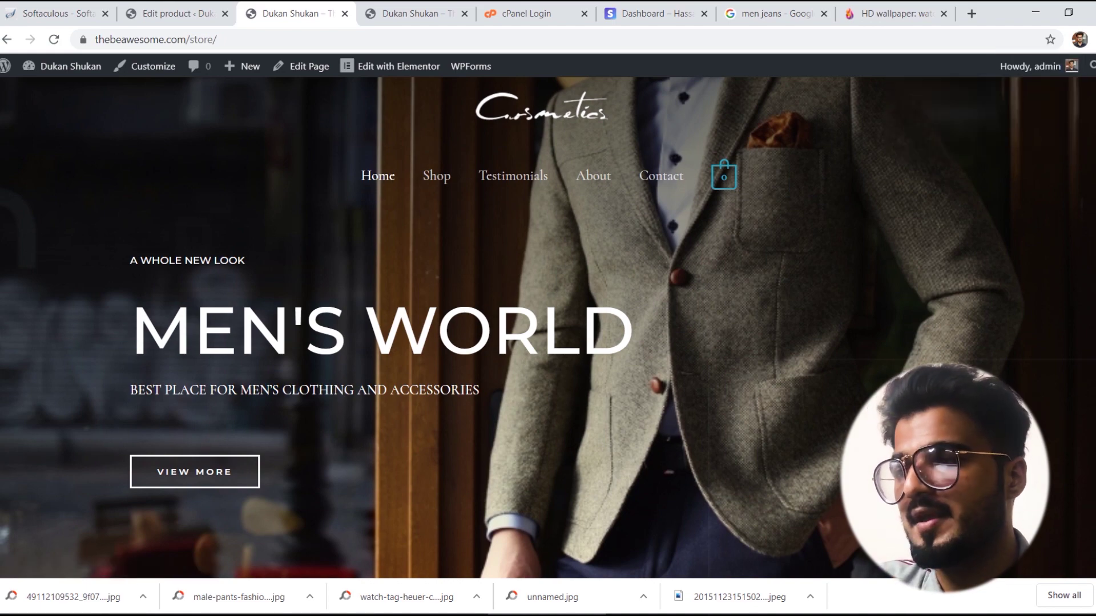
{"action": "scroll", "coordinate": [548, 328], "scroll_direction": "down", "scroll_amount": 10}
{"action": "scroll", "coordinate": [548, 329], "scroll_direction": "up", "scroll_amount": 5}
{"action": "scroll", "coordinate": [548, 328], "scroll_direction": "down", "scroll_amount": 10}
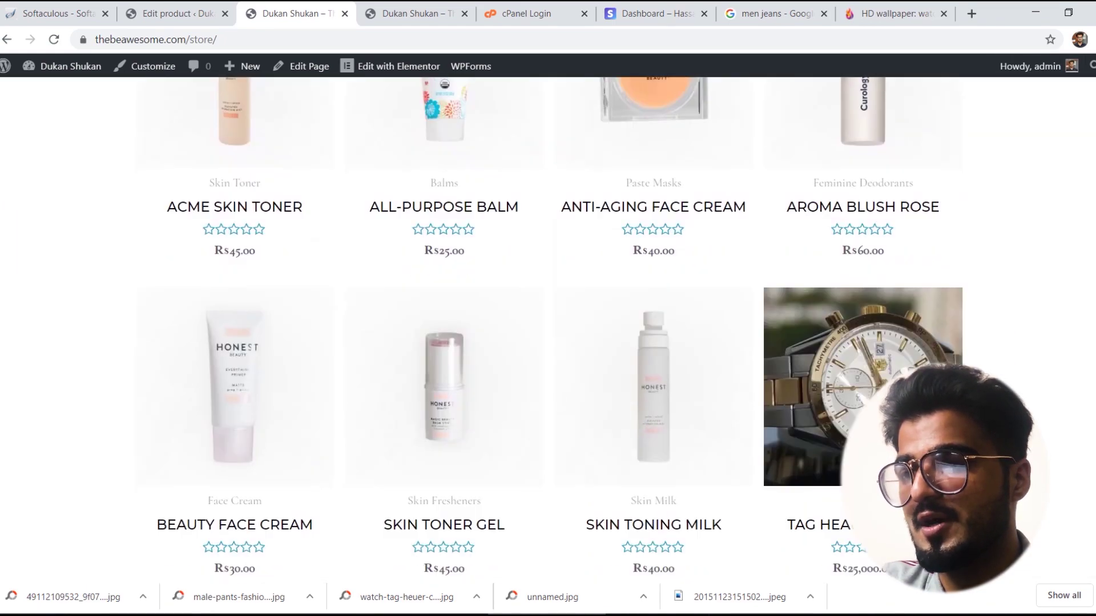
{"action": "scroll", "coordinate": [548, 328], "scroll_direction": "down", "scroll_amount": 20}
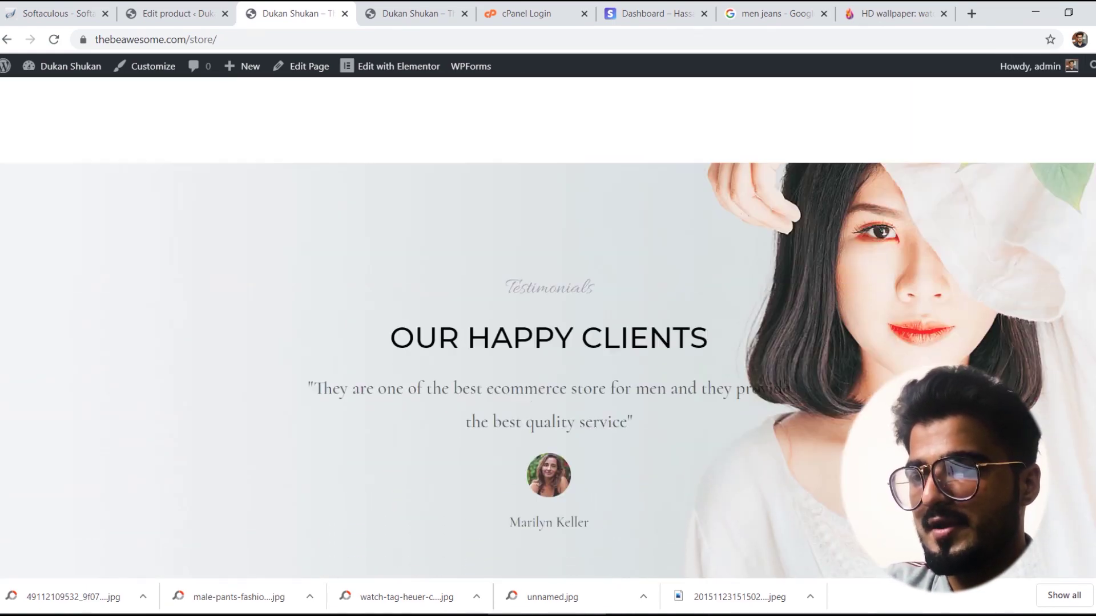
{"action": "scroll", "coordinate": [548, 328], "scroll_direction": "up", "scroll_amount": 20}
{"action": "scroll", "coordinate": [1094, 468], "scroll_direction": "down", "scroll_amount": 15}
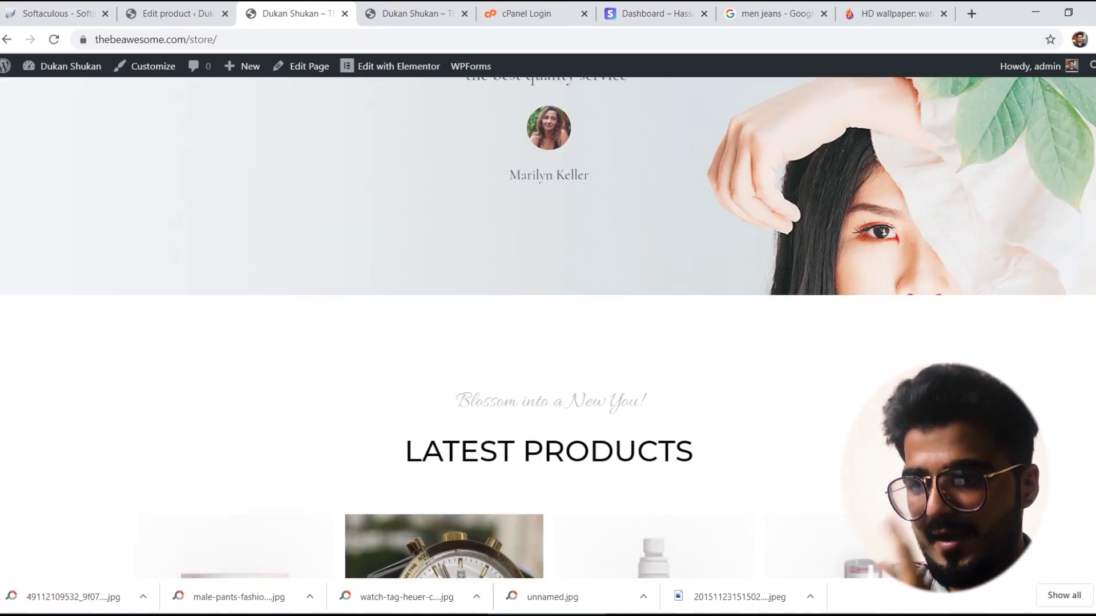
{"action": "scroll", "coordinate": [1094, 468], "scroll_direction": "up", "scroll_amount": 1}
{"action": "scroll", "coordinate": [1094, 468], "scroll_direction": "down", "scroll_amount": 2}
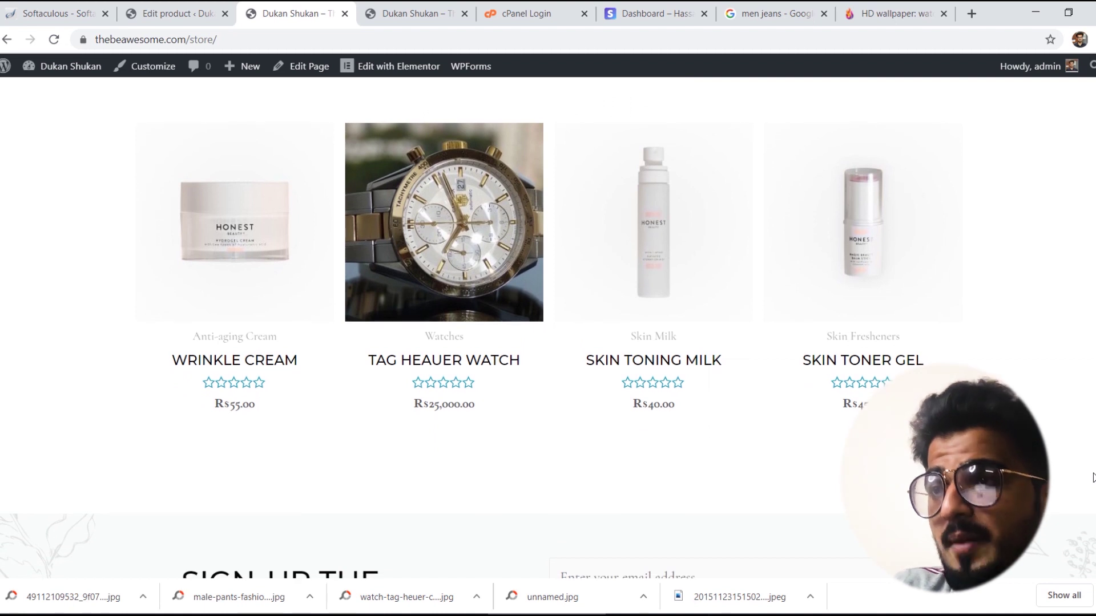
{"action": "scroll", "coordinate": [1093, 478], "scroll_direction": "up", "scroll_amount": 1}
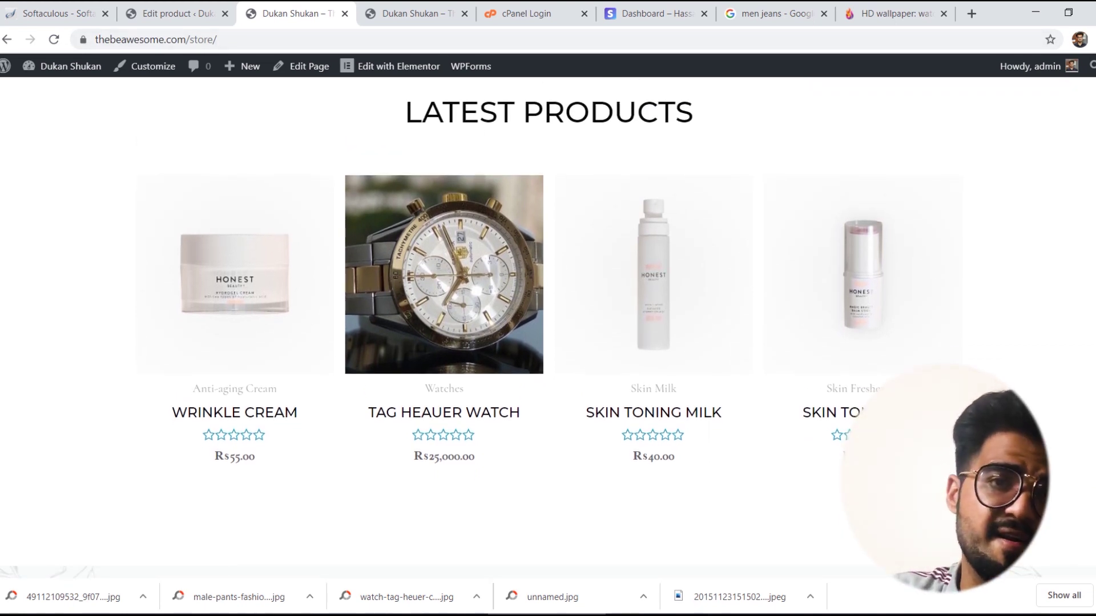
{"action": "scroll", "coordinate": [548, 325], "scroll_direction": "down", "scroll_amount": 1}
{"action": "scroll", "coordinate": [548, 325], "scroll_direction": "up", "scroll_amount": 1}
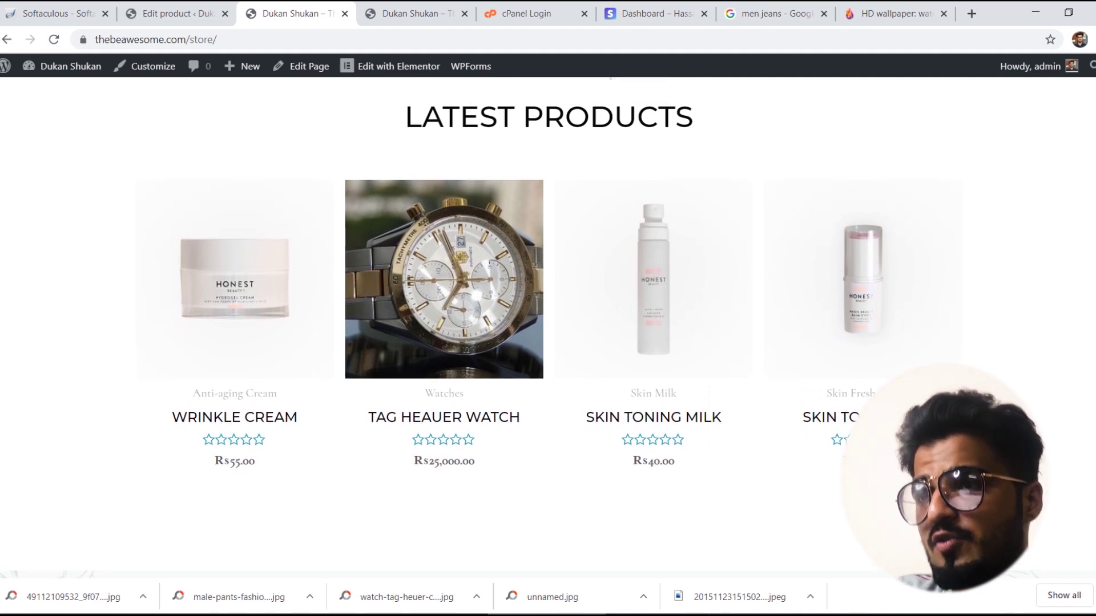
{"action": "scroll", "coordinate": [913, 293], "scroll_direction": "down", "scroll_amount": 6}
{"action": "scroll", "coordinate": [914, 292], "scroll_direction": "up", "scroll_amount": 6}
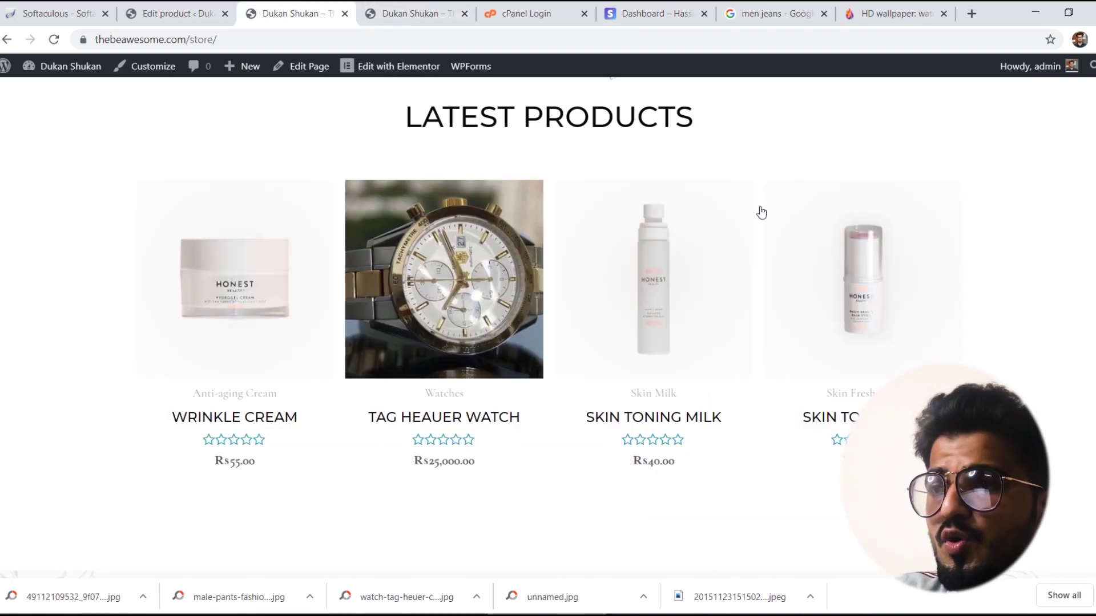
{"action": "scroll", "coordinate": [913, 292], "scroll_direction": "up", "scroll_amount": 10}
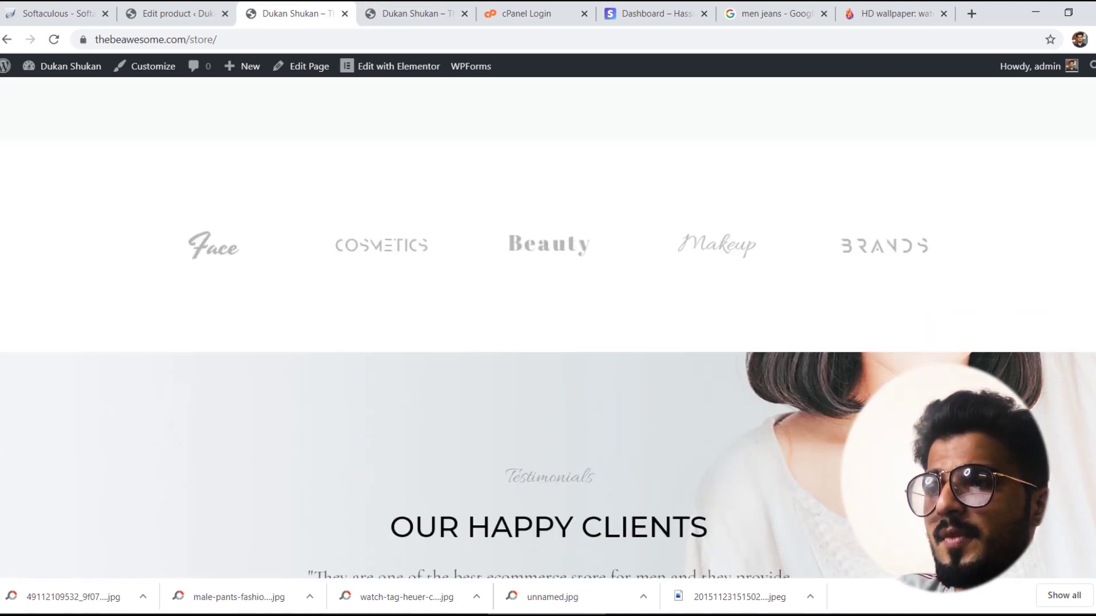
{"action": "scroll", "coordinate": [548, 325], "scroll_direction": "down", "scroll_amount": 15}
{"action": "scroll", "coordinate": [548, 325], "scroll_direction": "up", "scroll_amount": 6}
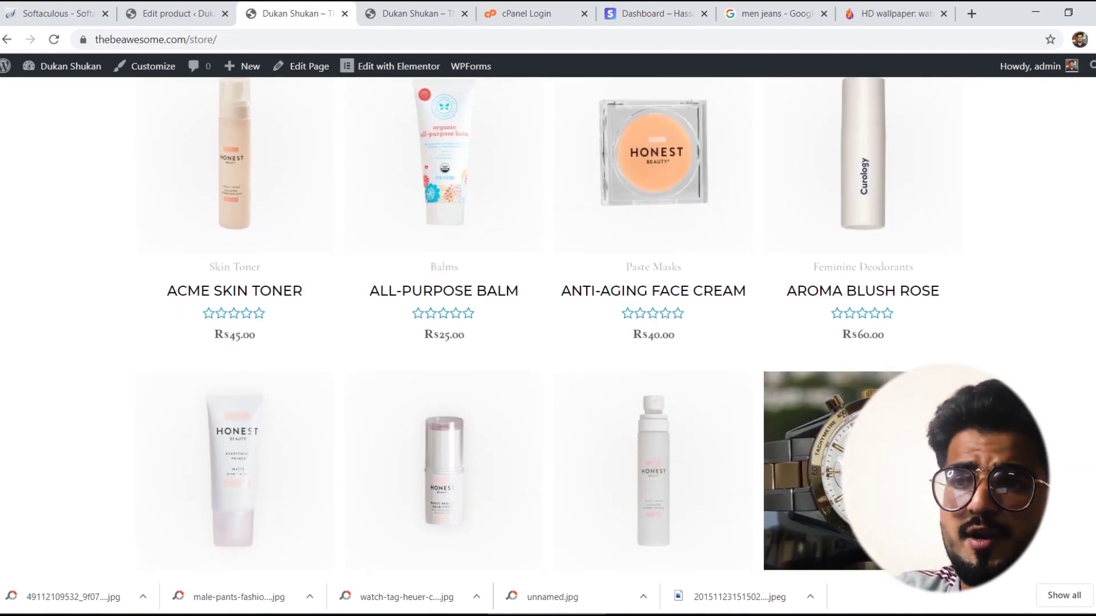
{"action": "scroll", "coordinate": [548, 325], "scroll_direction": "down", "scroll_amount": 1}
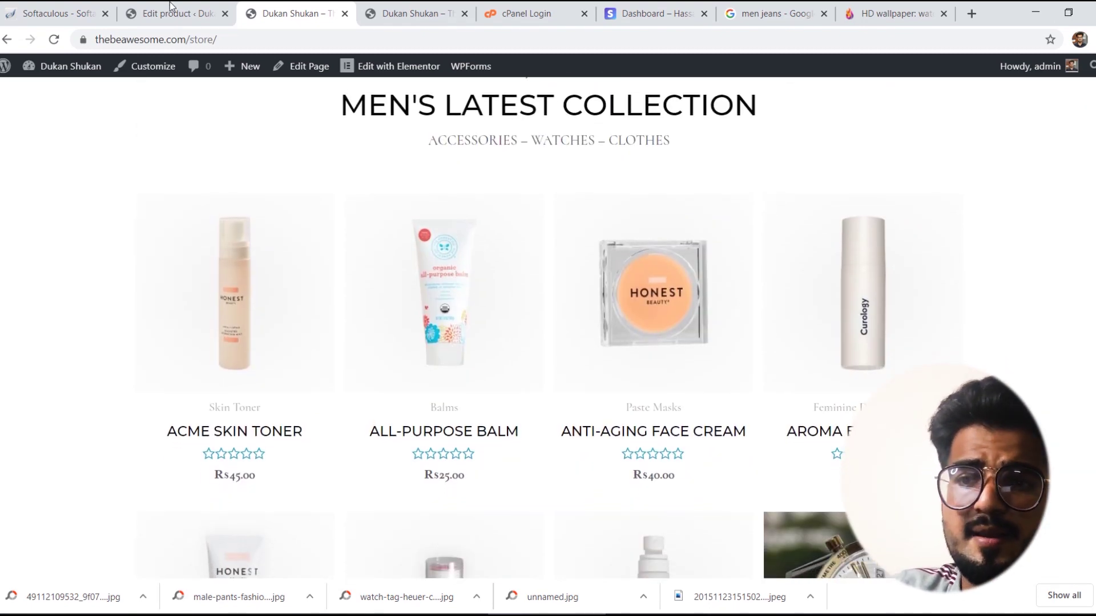
Step: In All Products, bulk-move the eight demo cosmetic products to Trash, keeping Tag Heauer Watch
{"action": "left_click", "coordinate": [159, 7]}
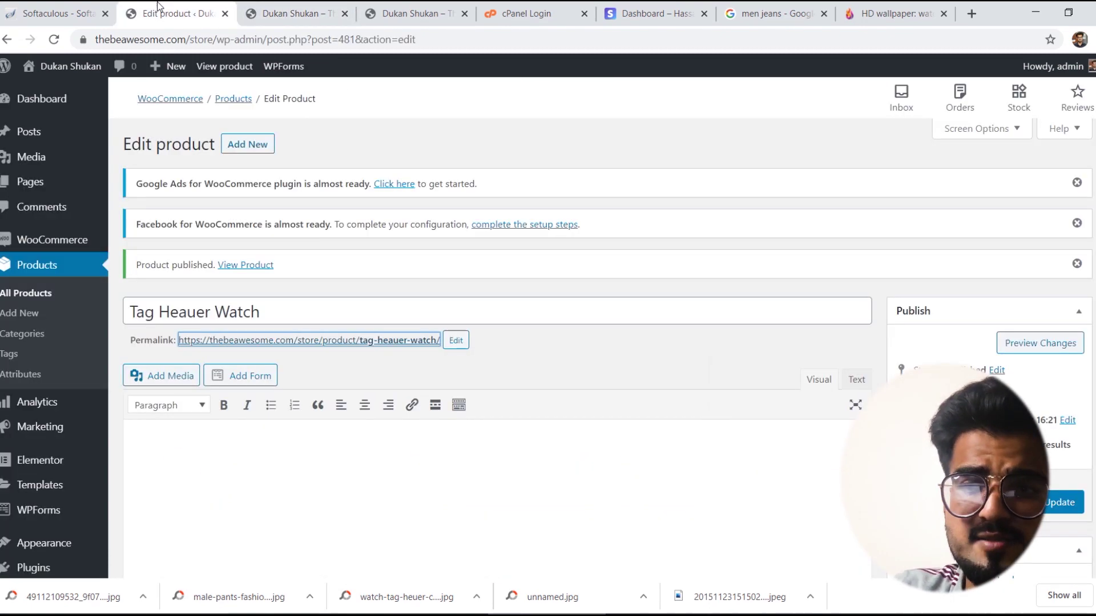
{"action": "left_click", "coordinate": [31, 294]}
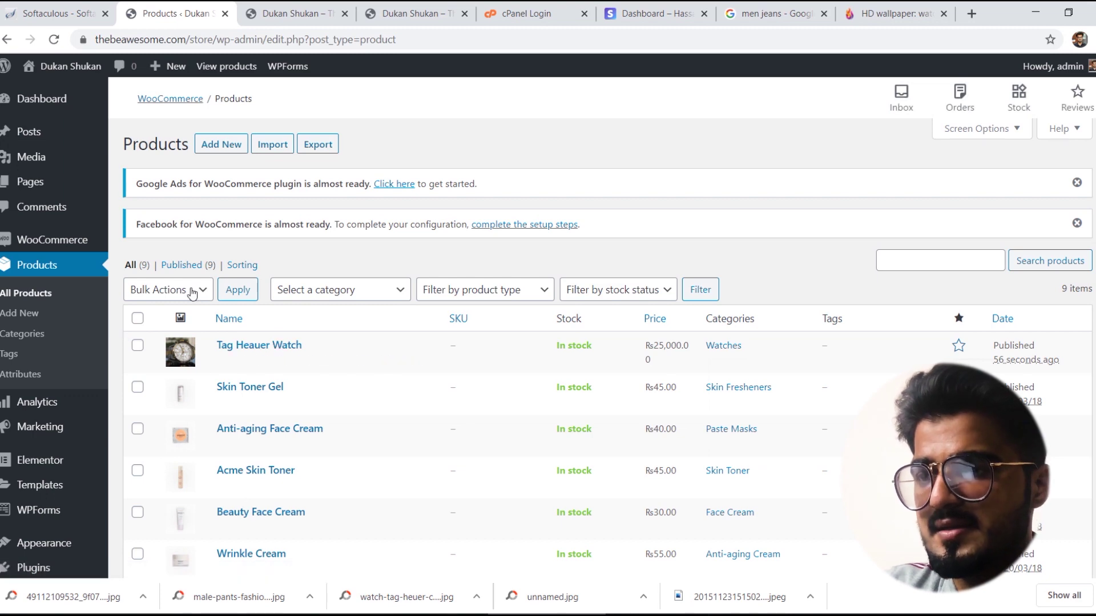
{"action": "left_click", "coordinate": [191, 293]}
{"action": "left_click", "coordinate": [185, 312]}
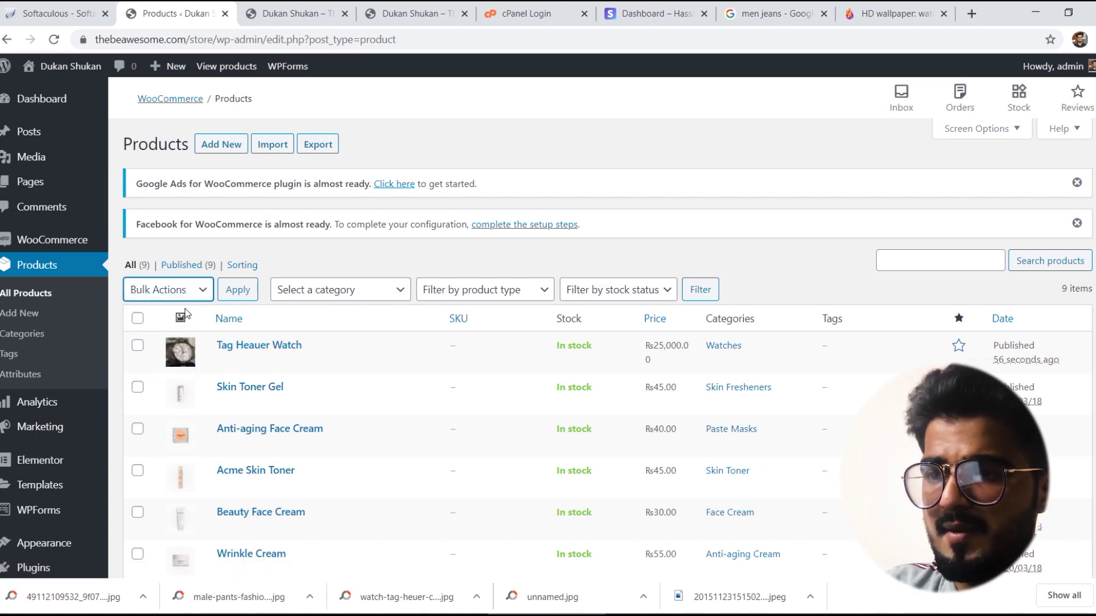
{"action": "scroll", "coordinate": [137, 303], "scroll_direction": "down", "scroll_amount": 2}
{"action": "left_click", "coordinate": [137, 303]}
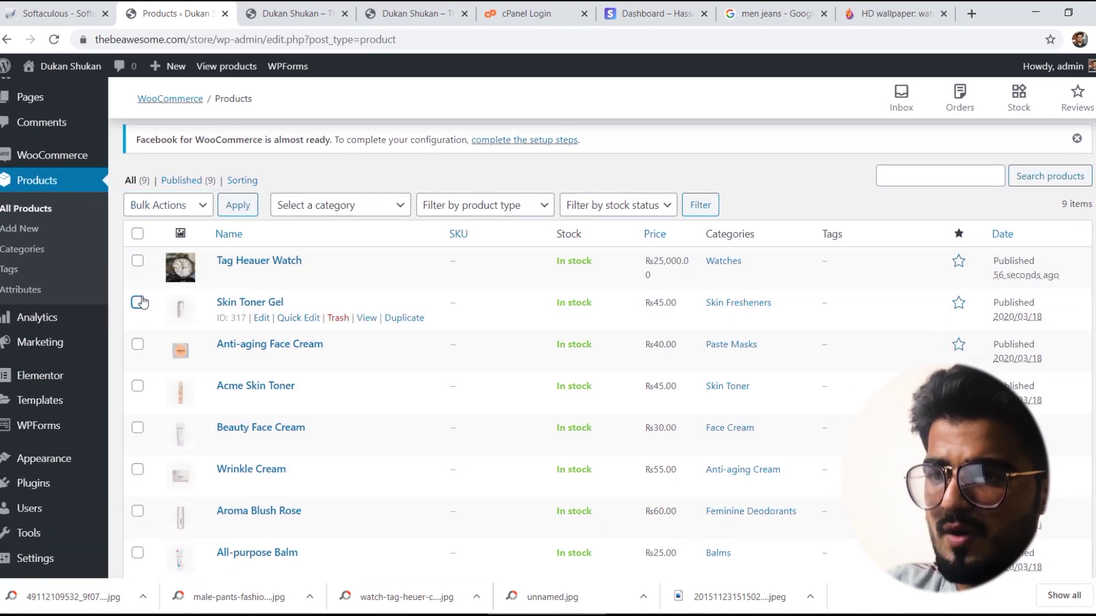
{"action": "left_click", "coordinate": [137, 234]}
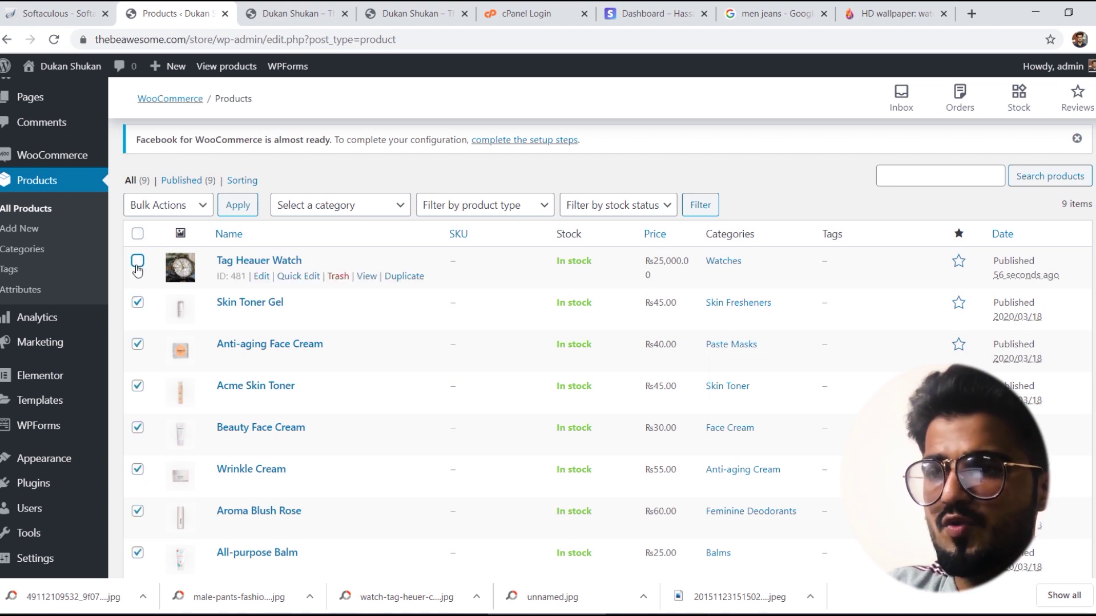
{"action": "left_click", "coordinate": [202, 206]}
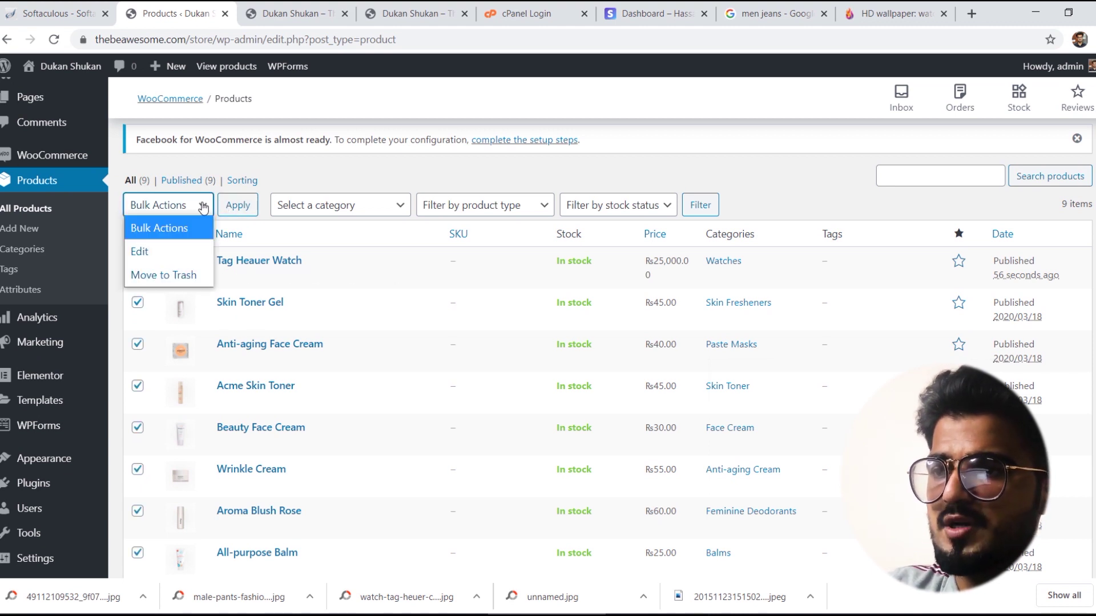
{"action": "left_click", "coordinate": [189, 273]}
{"action": "left_click", "coordinate": [226, 213]}
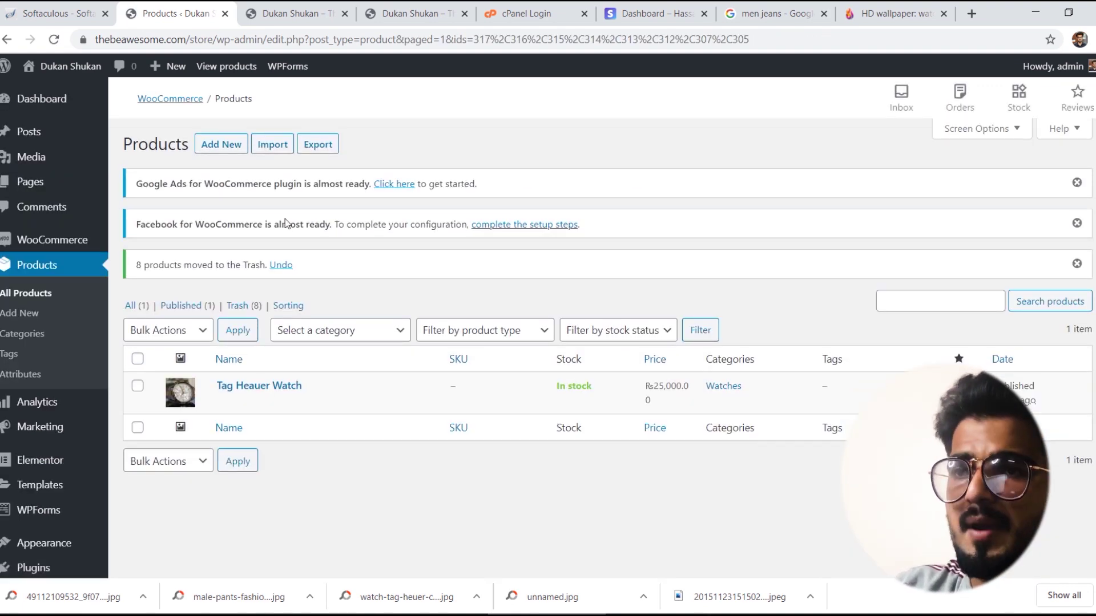
Step: Reload the storefront to confirm Men's Latest Collection shows only the Tag Heauer Watch
{"action": "left_click", "coordinate": [311, 5]}
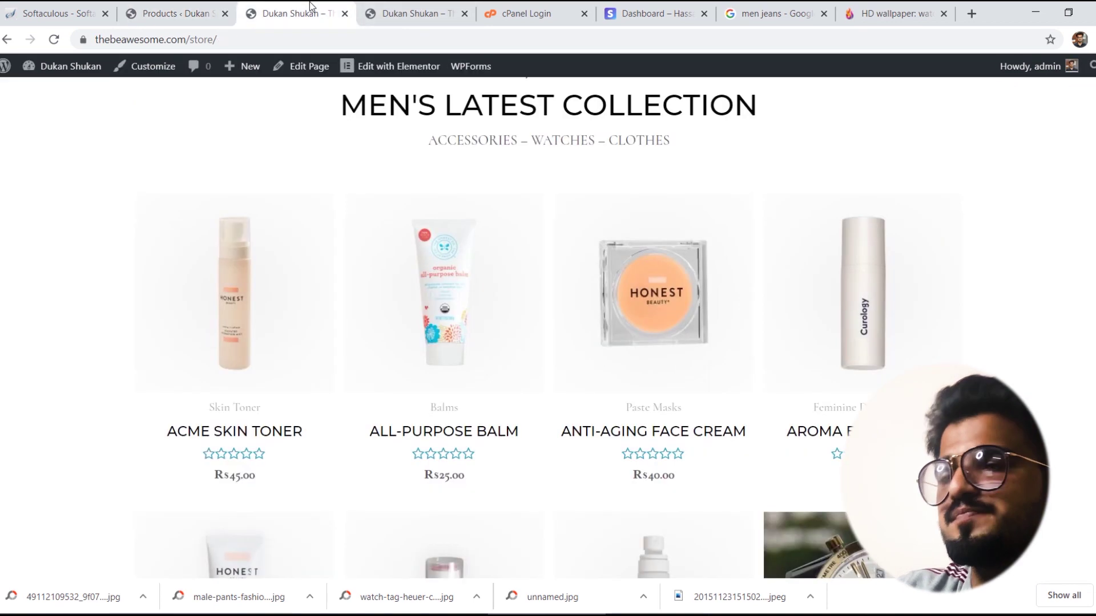
{"action": "left_click", "coordinate": [46, 44]}
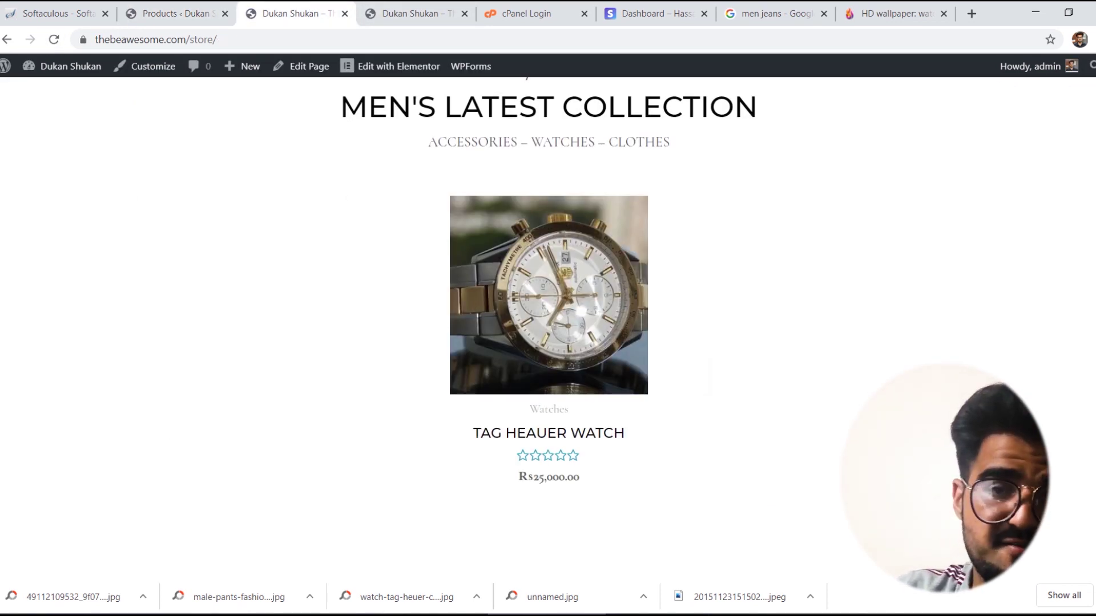
{"action": "scroll", "coordinate": [548, 328], "scroll_direction": "up", "scroll_amount": 4}
{"action": "scroll", "coordinate": [548, 328], "scroll_direction": "down", "scroll_amount": 7}
{"action": "scroll", "coordinate": [548, 328], "scroll_direction": "down", "scroll_amount": 15}
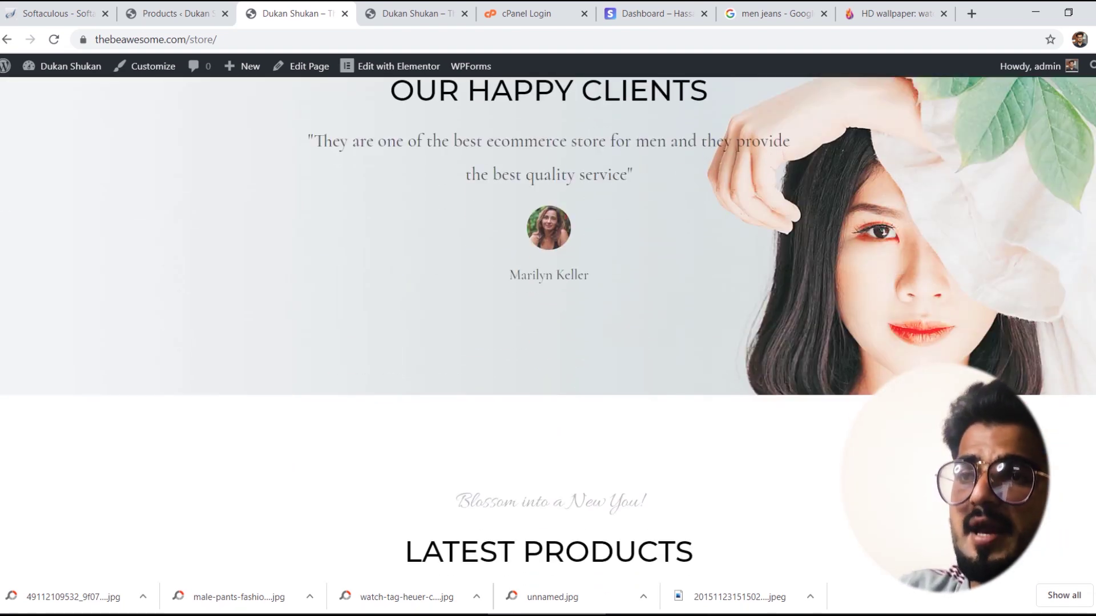
{"action": "scroll", "coordinate": [1086, 260], "scroll_direction": "down", "scroll_amount": 14}
{"action": "left_click", "coordinate": [200, 6]}
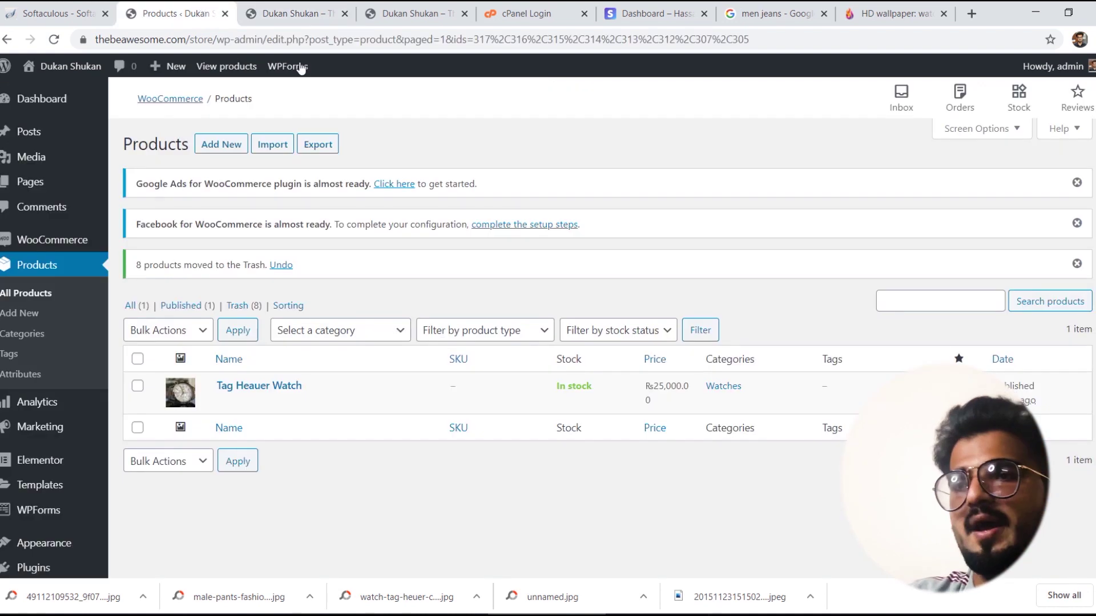
Step: Add a new Black Jeans product in the Jeans category with regular price 1200
{"action": "left_click", "coordinate": [238, 145]}
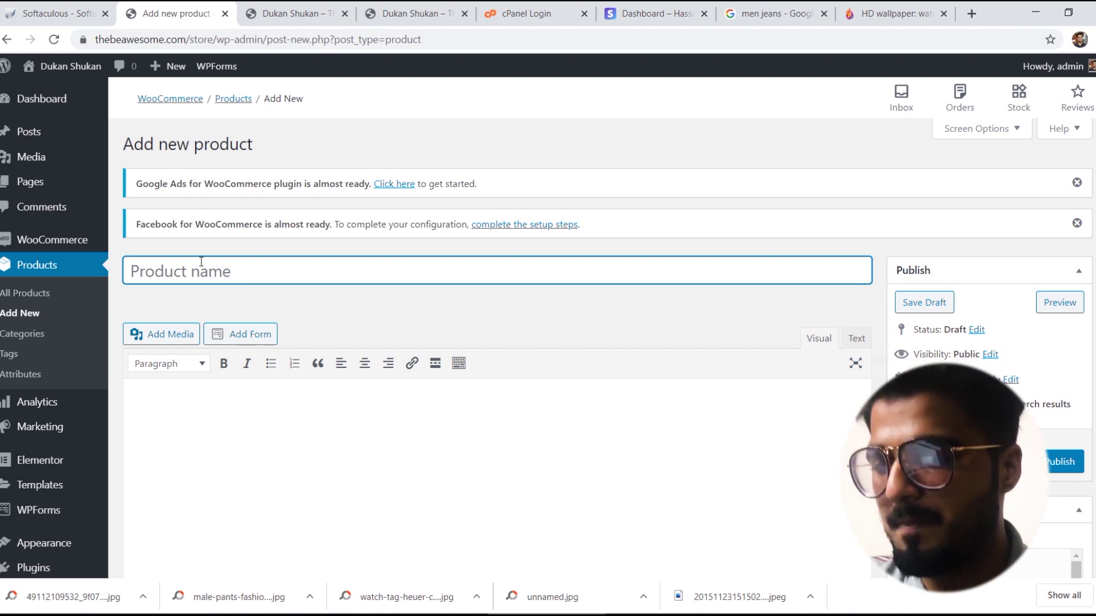
{"action": "type", "text": "Bla"}
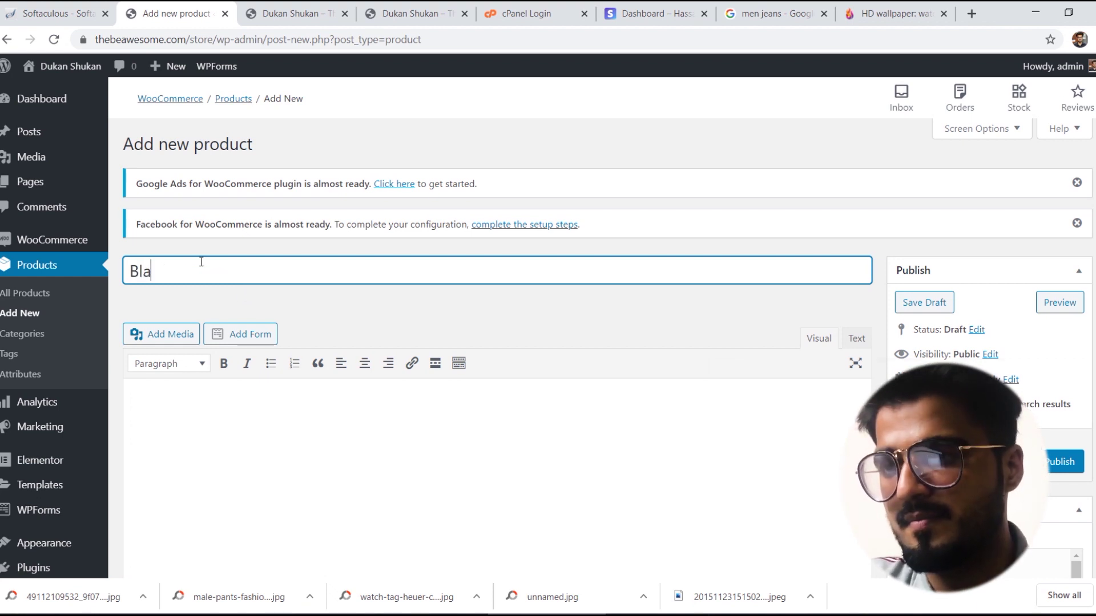
{"action": "type", "text": "ck Jeans Stylish"}
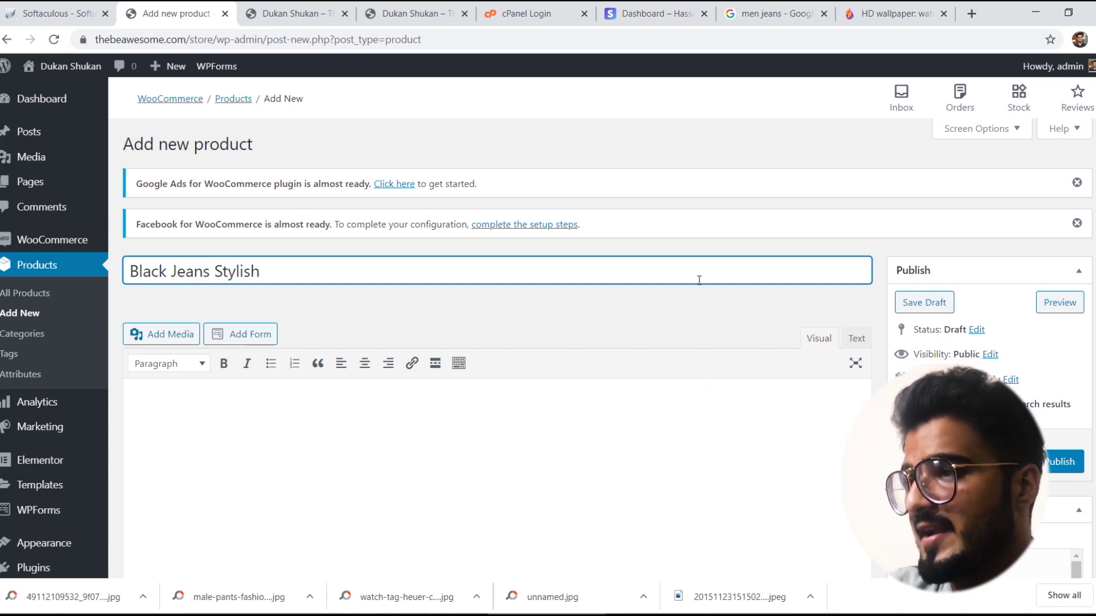
{"action": "scroll", "coordinate": [496, 342], "scroll_direction": "down", "scroll_amount": 6}
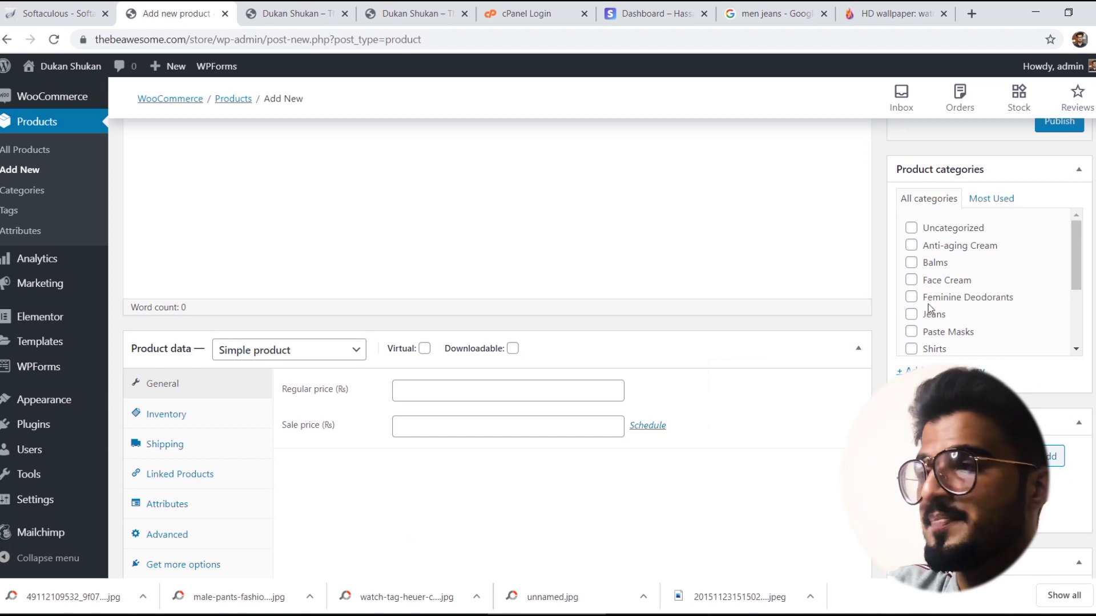
{"action": "left_click", "coordinate": [912, 314]}
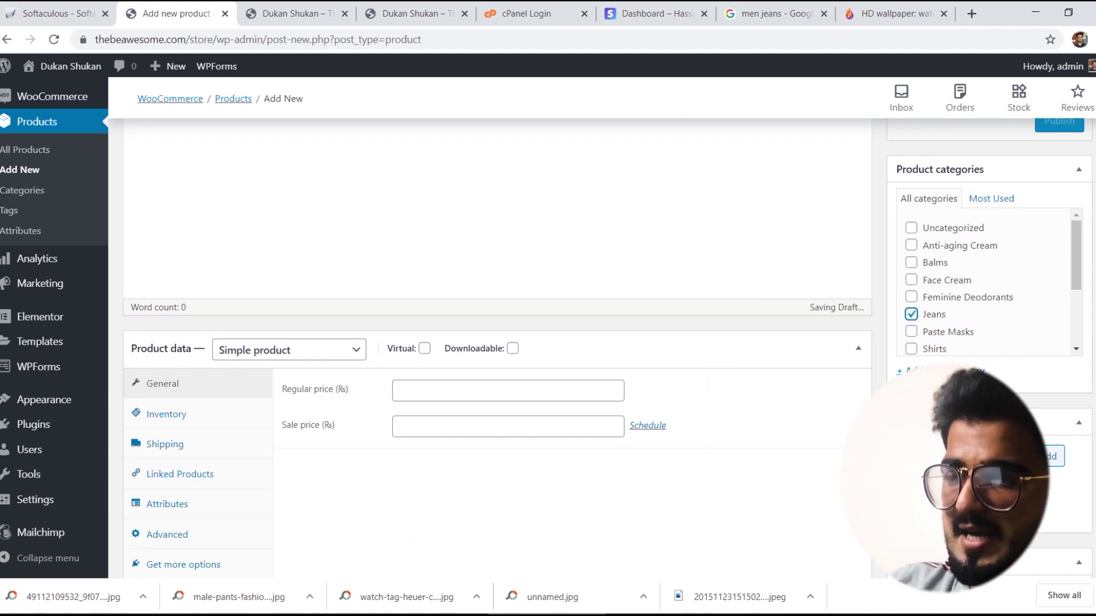
{"action": "scroll", "coordinate": [419, 260], "scroll_direction": "down", "scroll_amount": 3}
{"action": "scroll", "coordinate": [420, 260], "scroll_direction": "up", "scroll_amount": 1}
{"action": "left_click", "coordinate": [419, 259]}
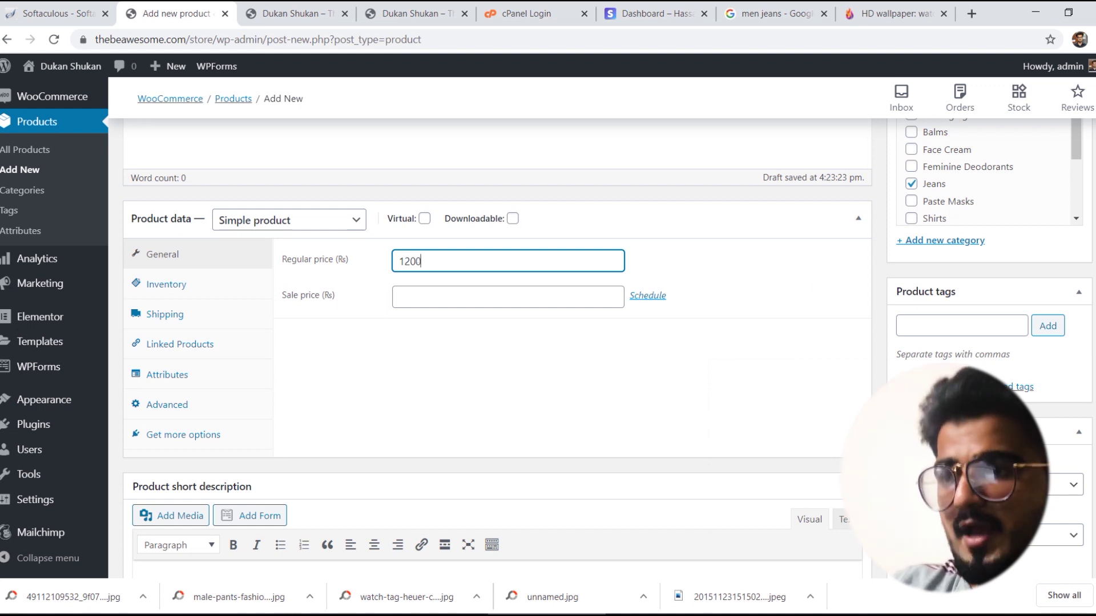
Step: Enable stock management with quantity 1000, leaving backorders not allowed
{"action": "scroll", "coordinate": [315, 243], "scroll_direction": "down", "scroll_amount": 1}
{"action": "left_click", "coordinate": [151, 230]}
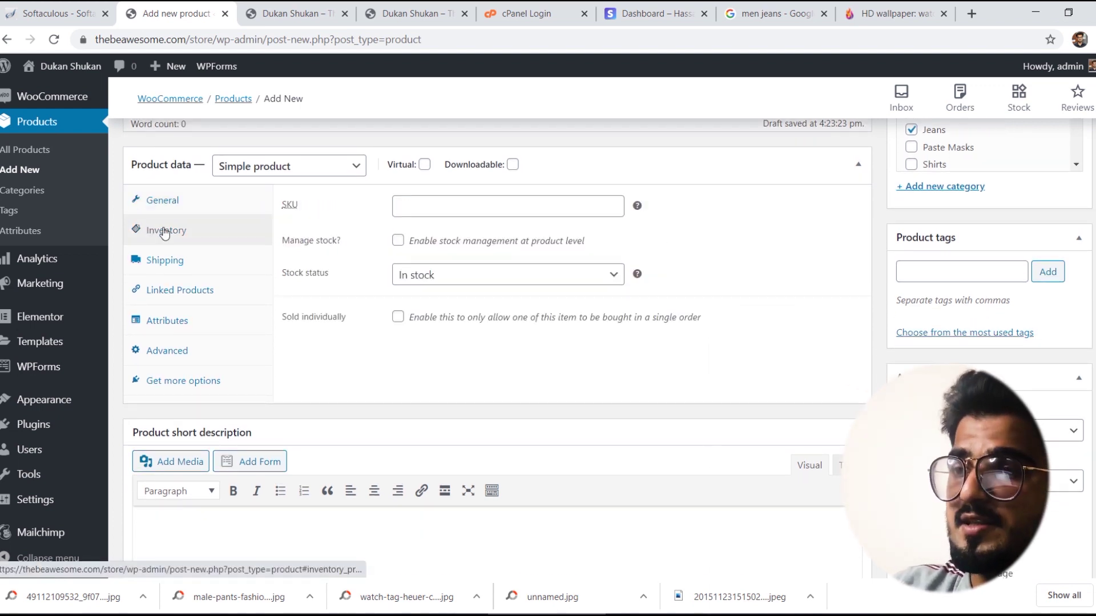
{"action": "left_click", "coordinate": [397, 240]}
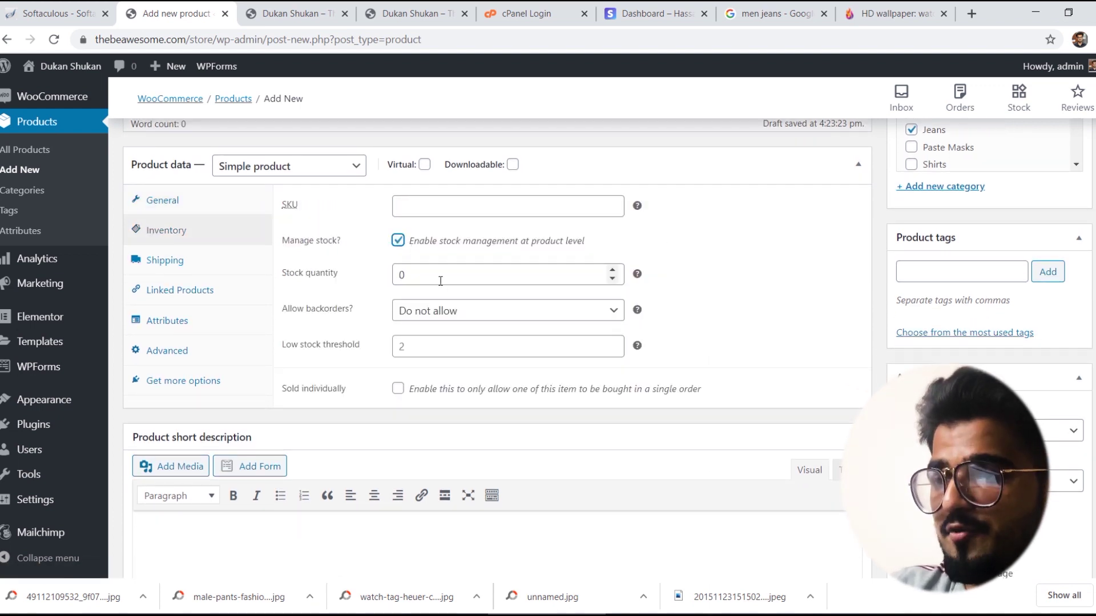
{"action": "double_click", "coordinate": [440, 281]}
{"action": "type", "text": "1000"}
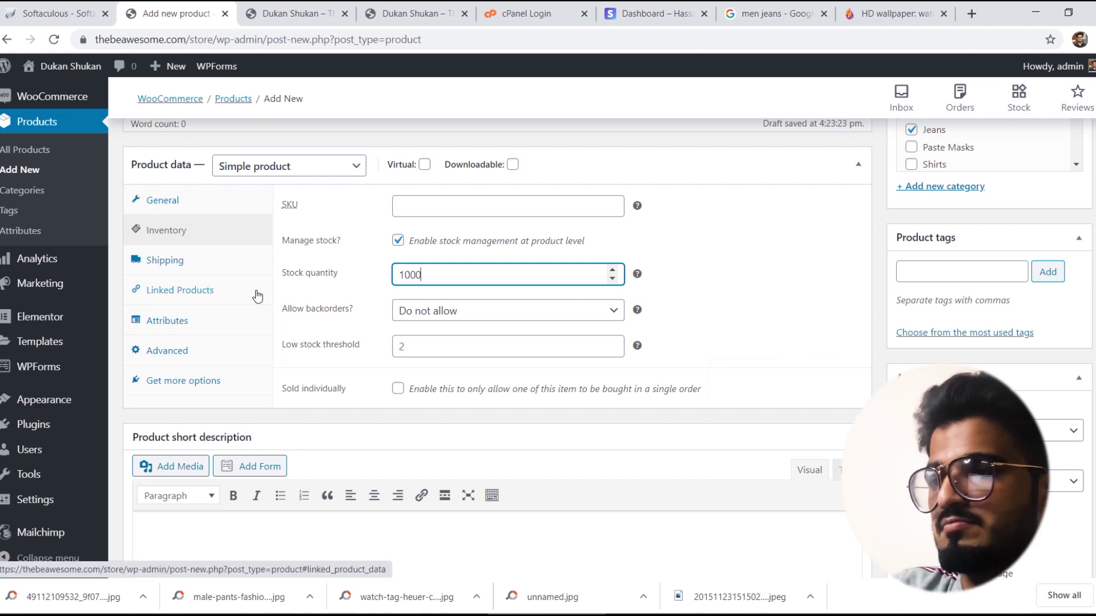
{"action": "left_click", "coordinate": [434, 311]}
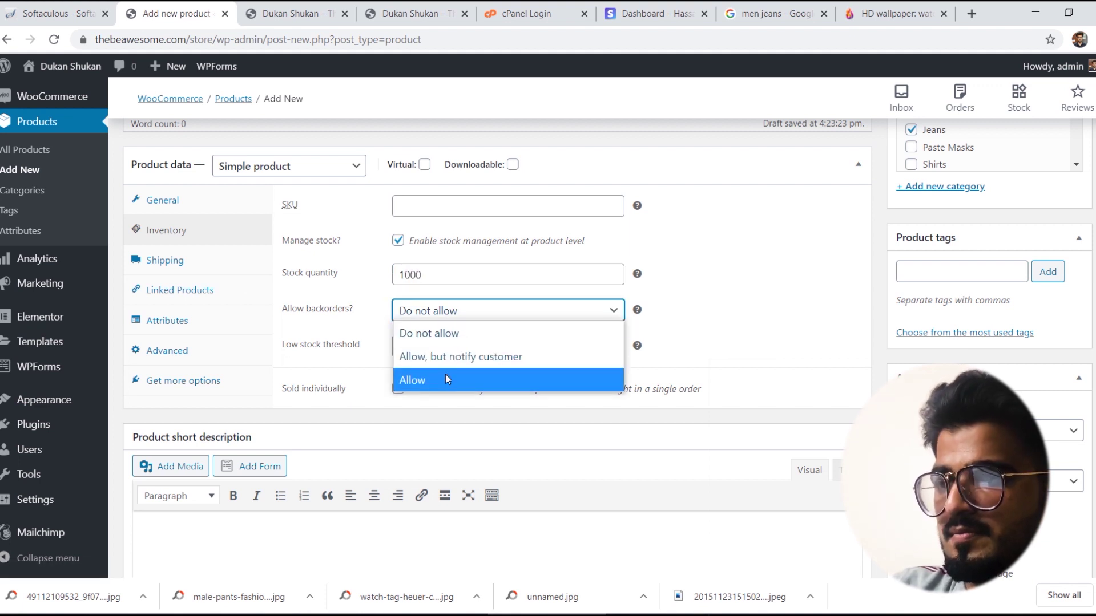
{"action": "left_click", "coordinate": [445, 377]}
{"action": "left_click", "coordinate": [443, 311]}
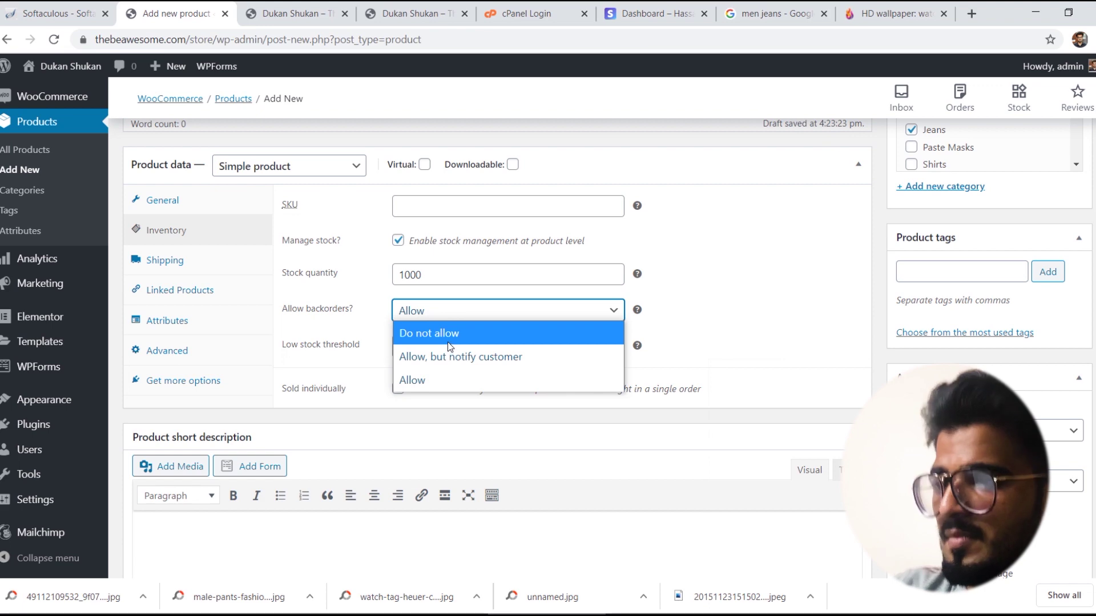
{"action": "left_click", "coordinate": [447, 341]}
{"action": "left_click", "coordinate": [448, 310]}
{"action": "left_click", "coordinate": [745, 280]}
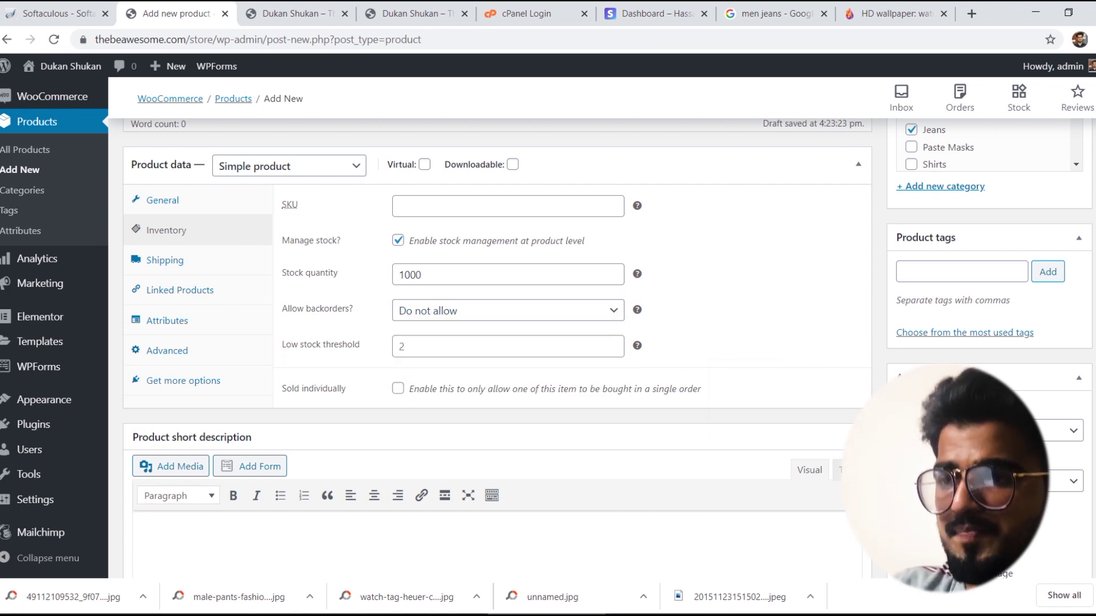
Step: Start the short description with 'Stylish jeans pe'
{"action": "scroll", "coordinate": [343, 384], "scroll_direction": "down", "scroll_amount": 3}
{"action": "left_click", "coordinate": [255, 374]}
{"action": "type", "text": "Stylish"}
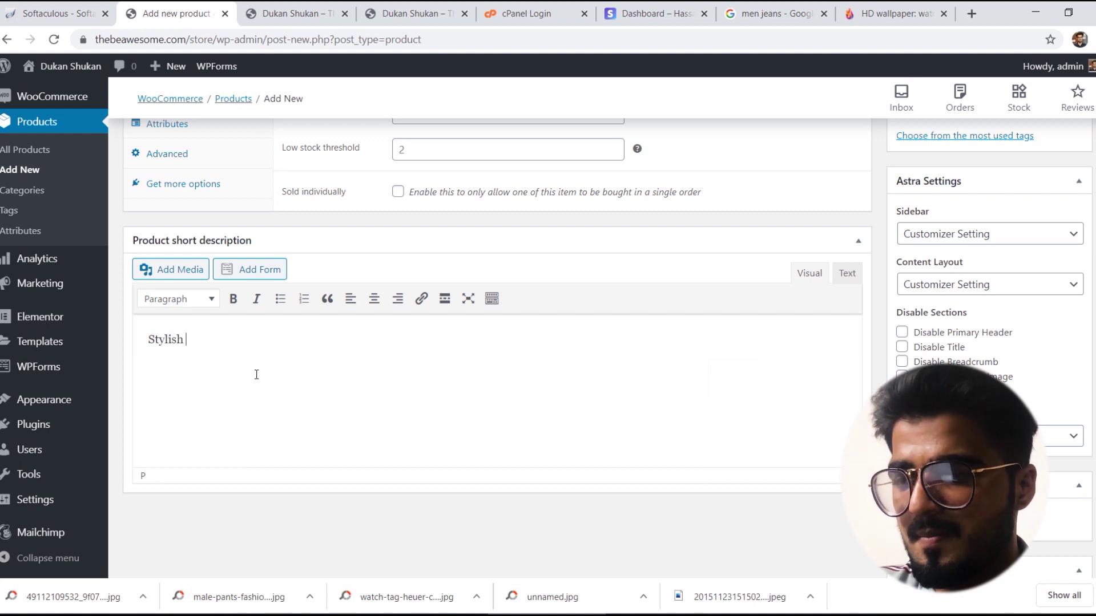
{"action": "type", "text": " jeans pent and classic look"}
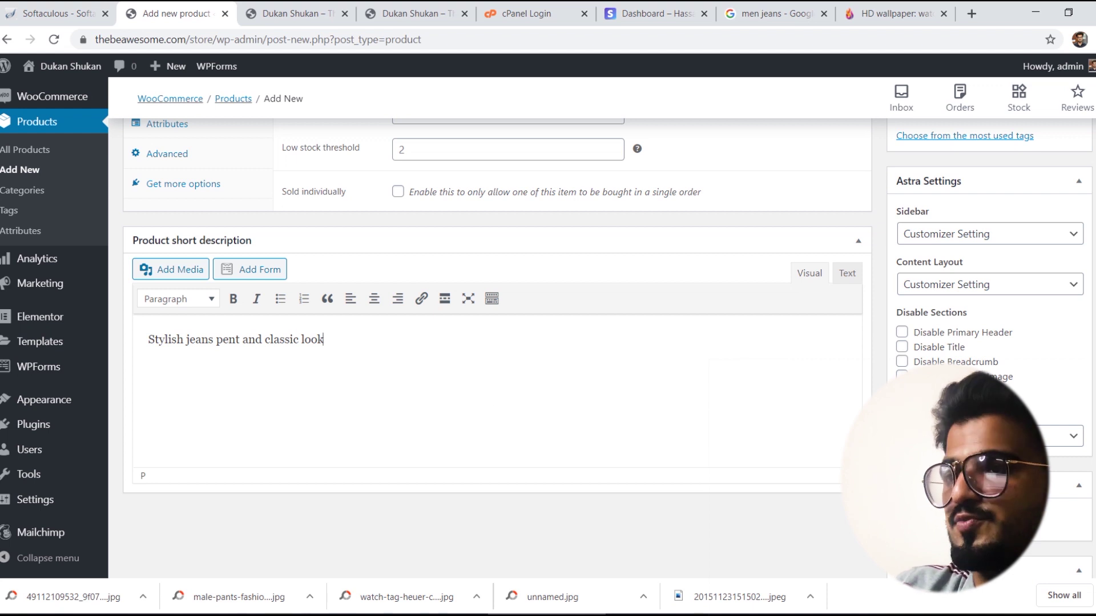
Step: Upload the black jeans photo and set it as the product image
{"action": "left_click", "coordinate": [927, 516]}
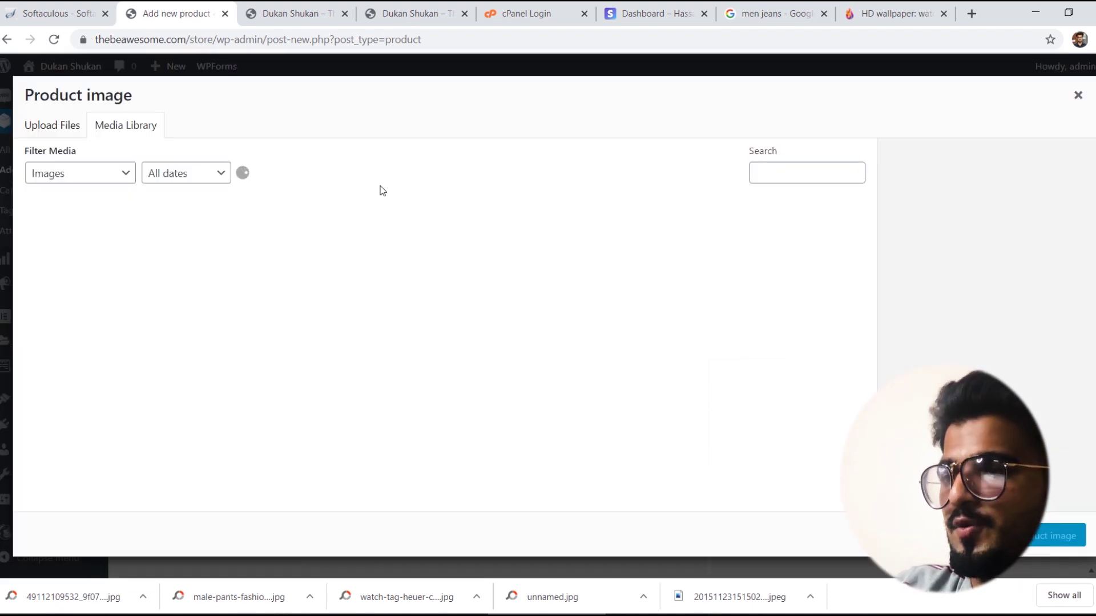
{"action": "left_click", "coordinate": [54, 124]}
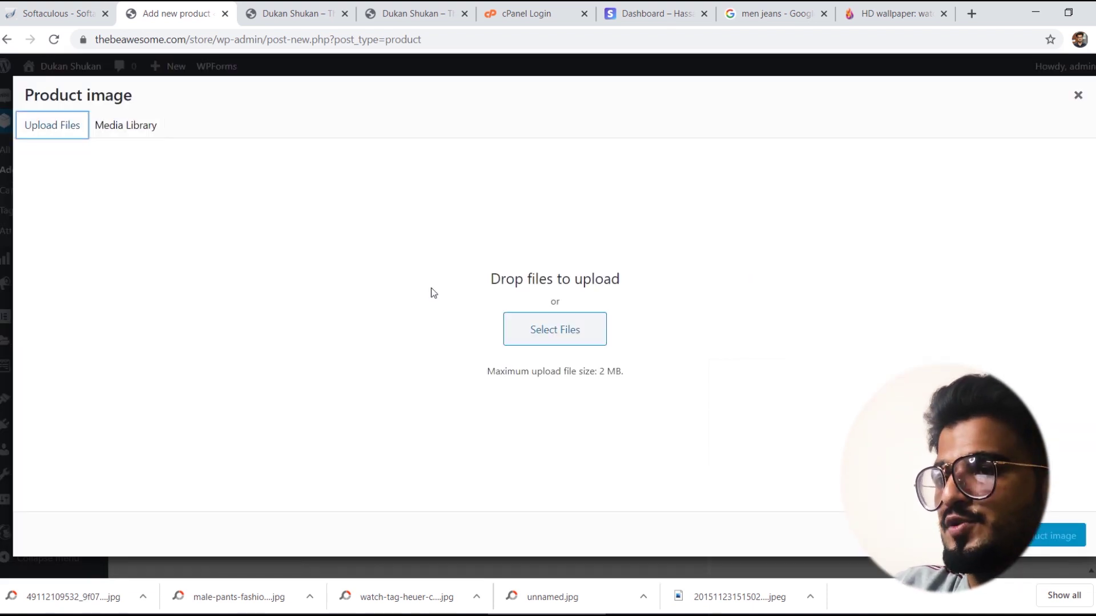
{"action": "left_click", "coordinate": [530, 331]}
{"action": "double_click", "coordinate": [244, 363]}
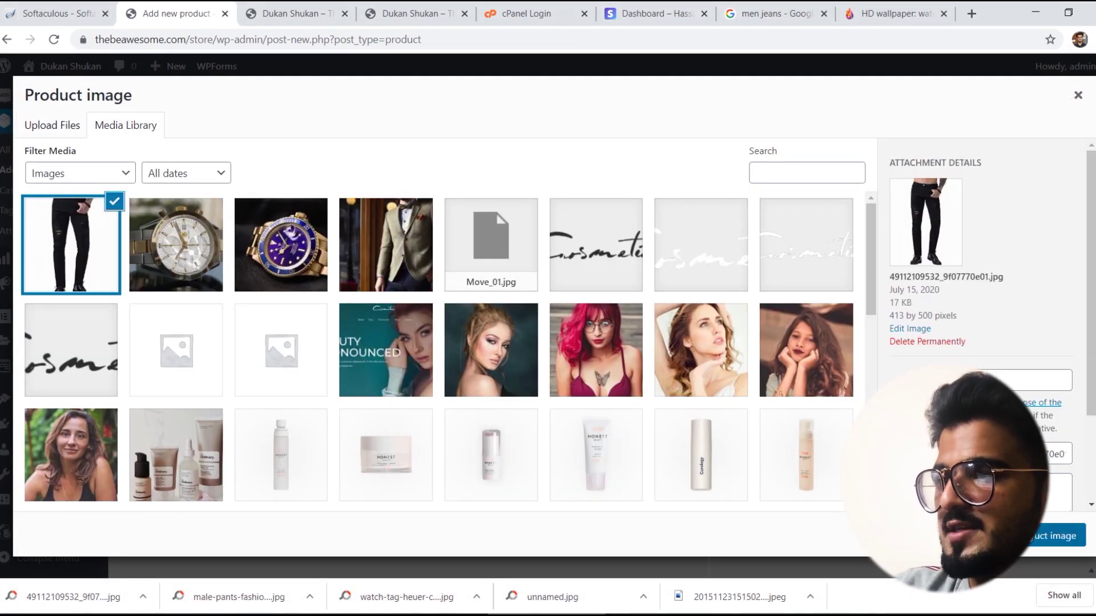
{"action": "left_click", "coordinate": [1056, 536]}
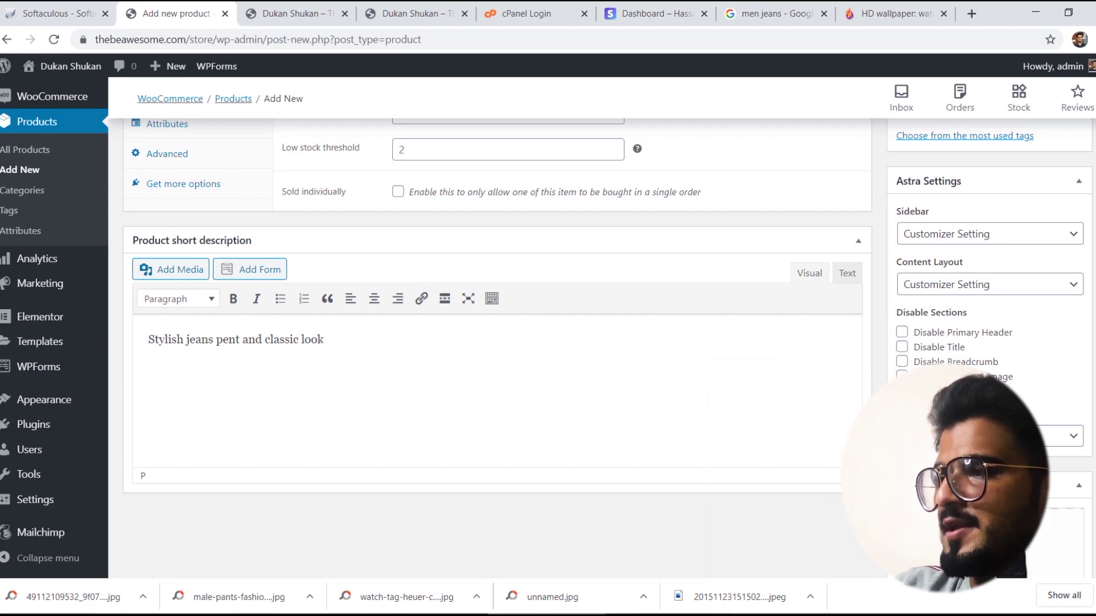
Step: Publish the Black Jeans Stylish product
{"action": "scroll", "coordinate": [497, 342], "scroll_direction": "up", "scroll_amount": 15}
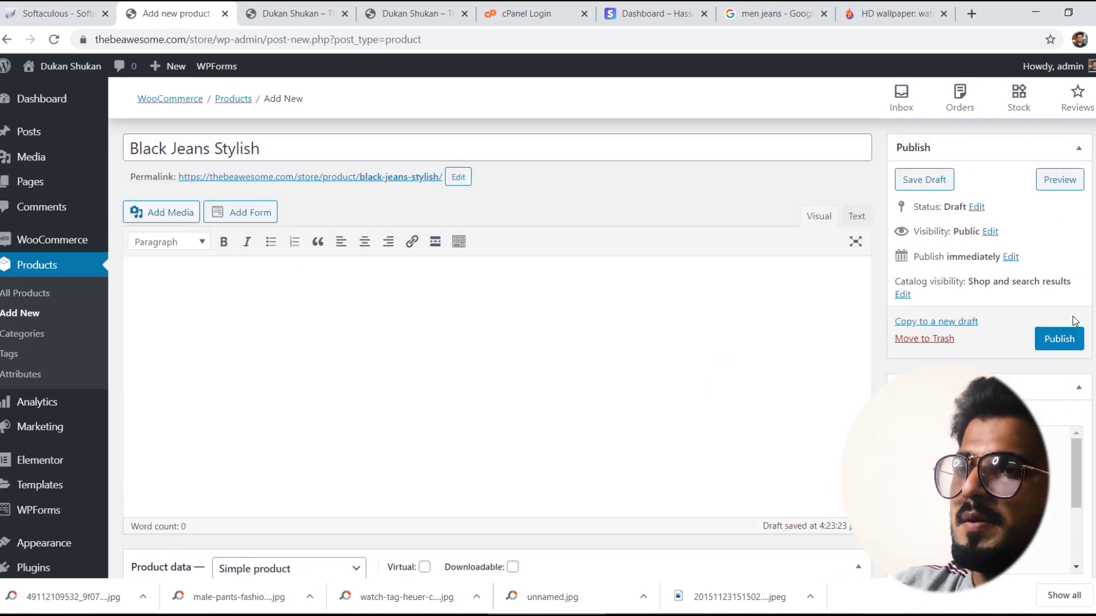
{"action": "left_click", "coordinate": [1059, 340]}
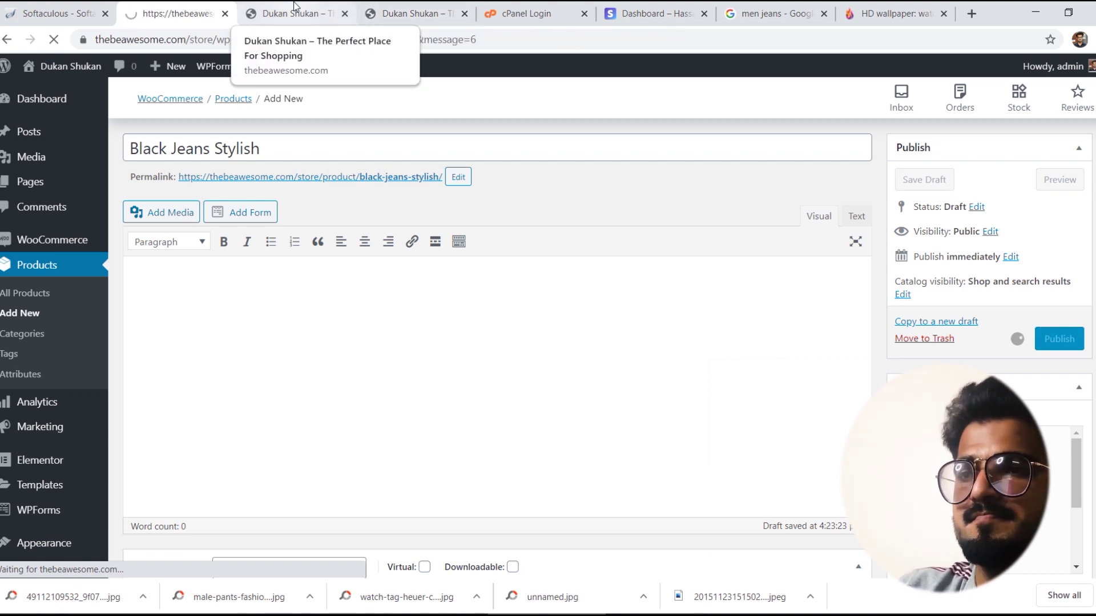
{"action": "left_click", "coordinate": [322, 7]}
Step: Reload the storefront to see Black Jeans Stylish listed at Rs1,200.00 beside the watch
{"action": "left_click", "coordinate": [55, 39]}
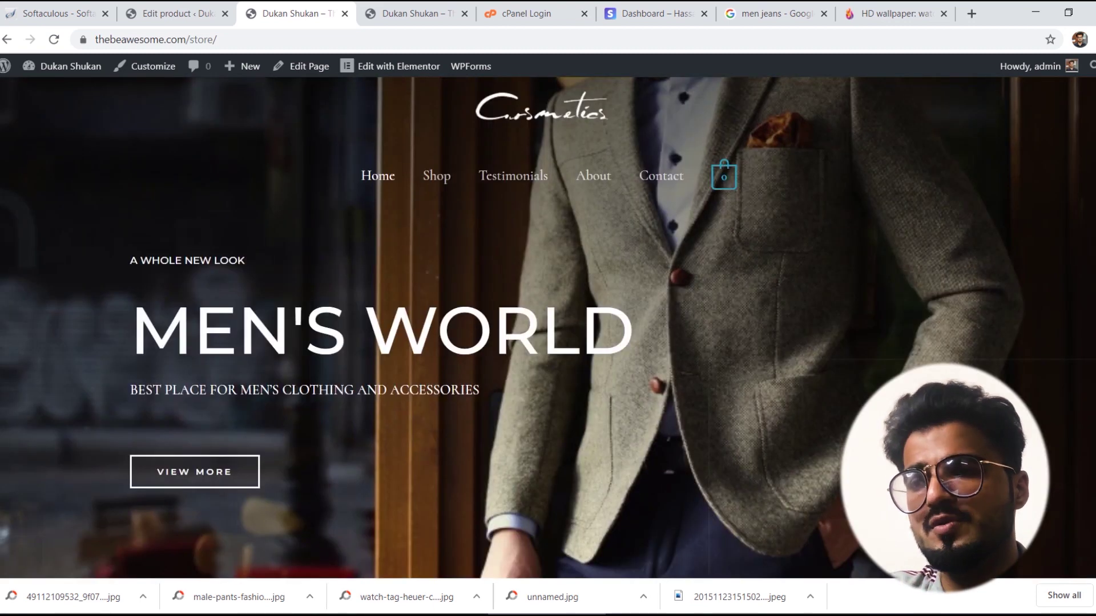
{"action": "scroll", "coordinate": [548, 328], "scroll_direction": "down", "scroll_amount": 15}
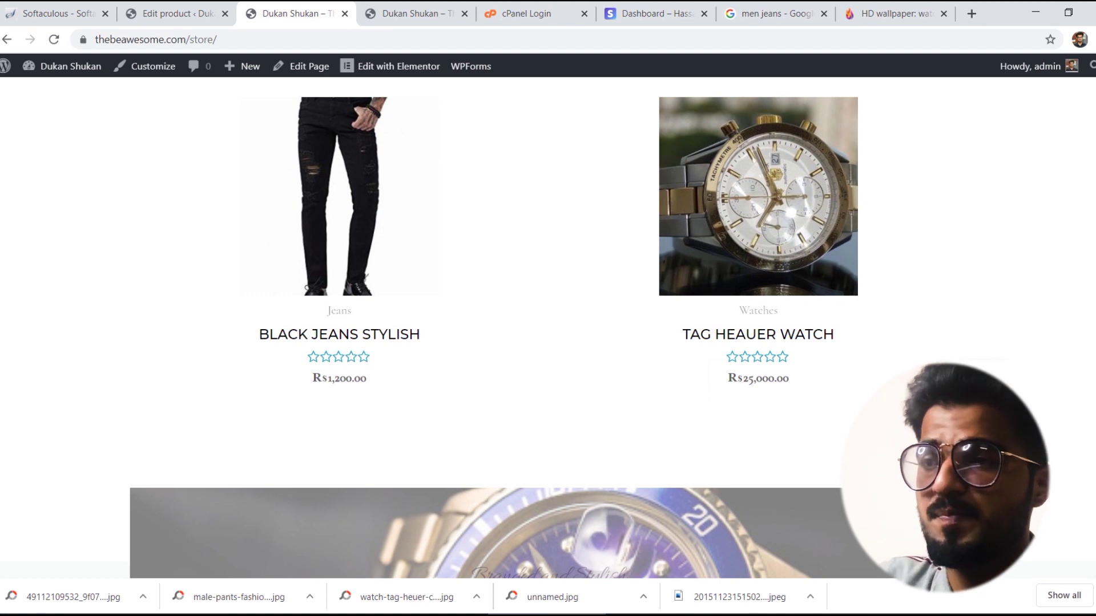
{"action": "scroll", "coordinate": [393, 183], "scroll_direction": "up", "scroll_amount": 15}
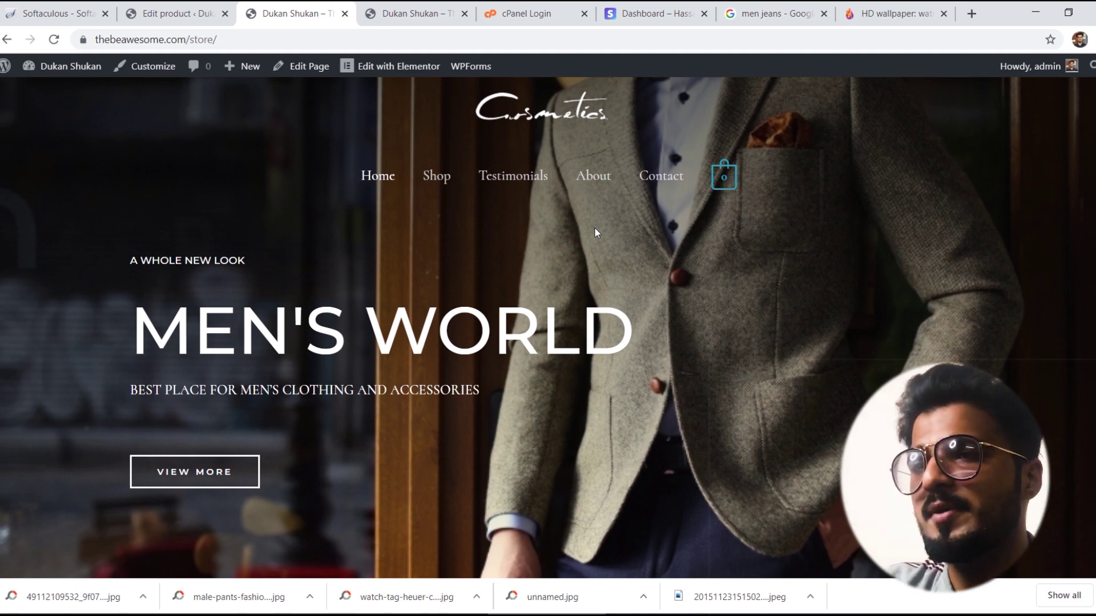
{"action": "left_click", "coordinate": [177, 13]}
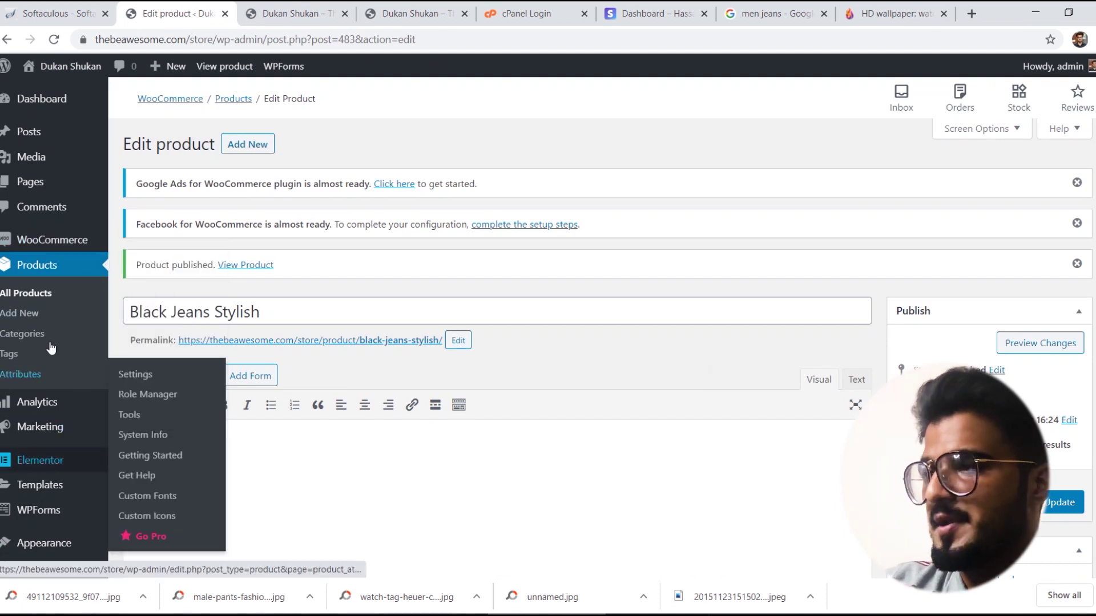
Step: Open Appearance > Menus and compare it against the storefront's current header menu
{"action": "mouse_move", "coordinate": [43, 244]}
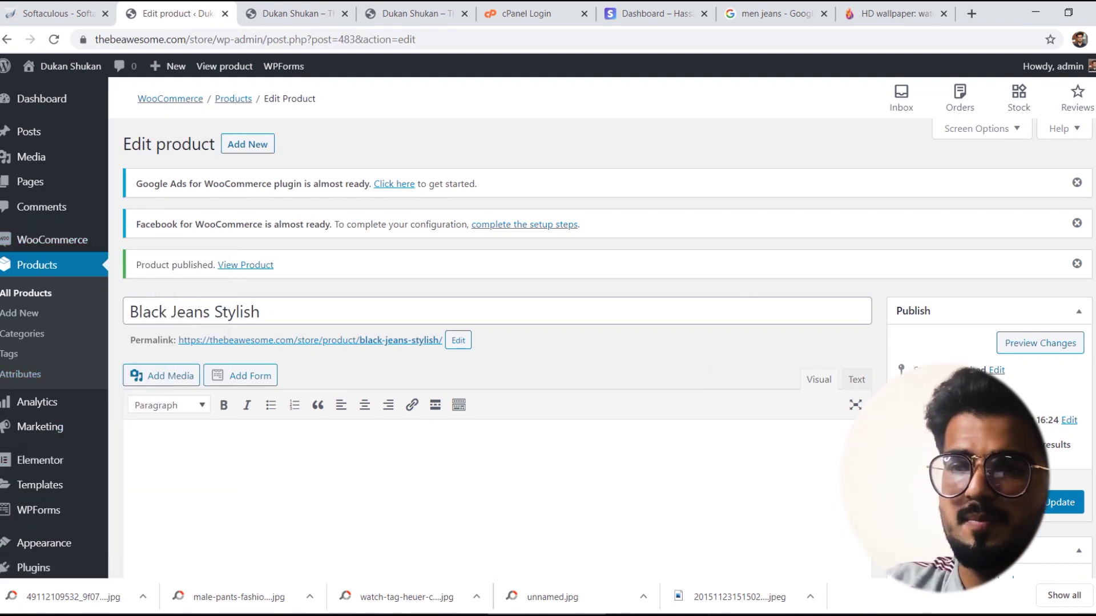
{"action": "scroll", "coordinate": [748, 286], "scroll_direction": "down", "scroll_amount": 4}
{"action": "mouse_move", "coordinate": [50, 401]}
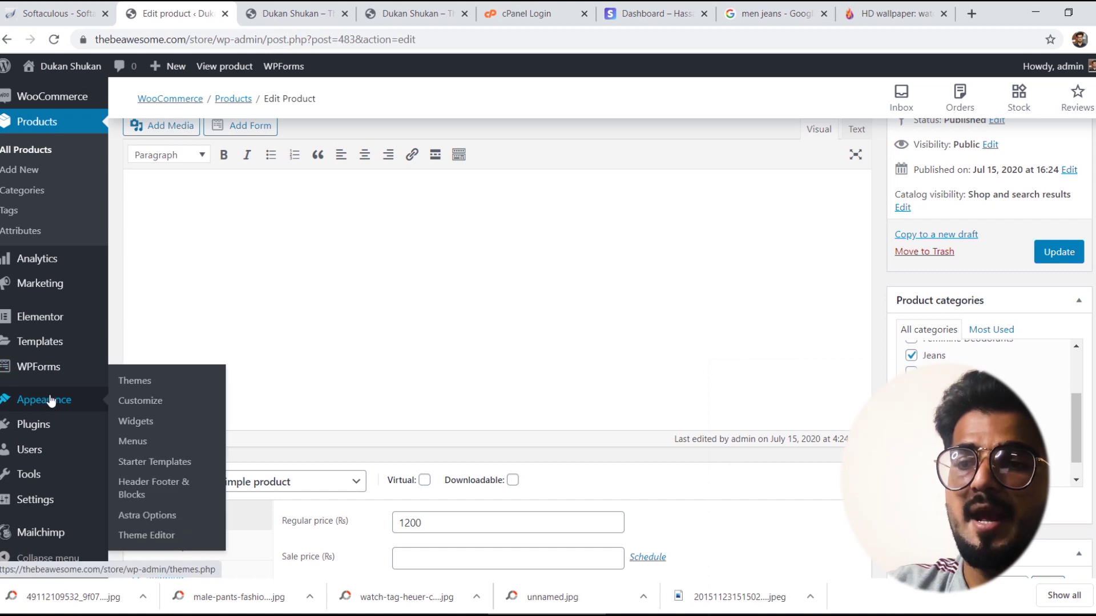
{"action": "left_click", "coordinate": [136, 441]}
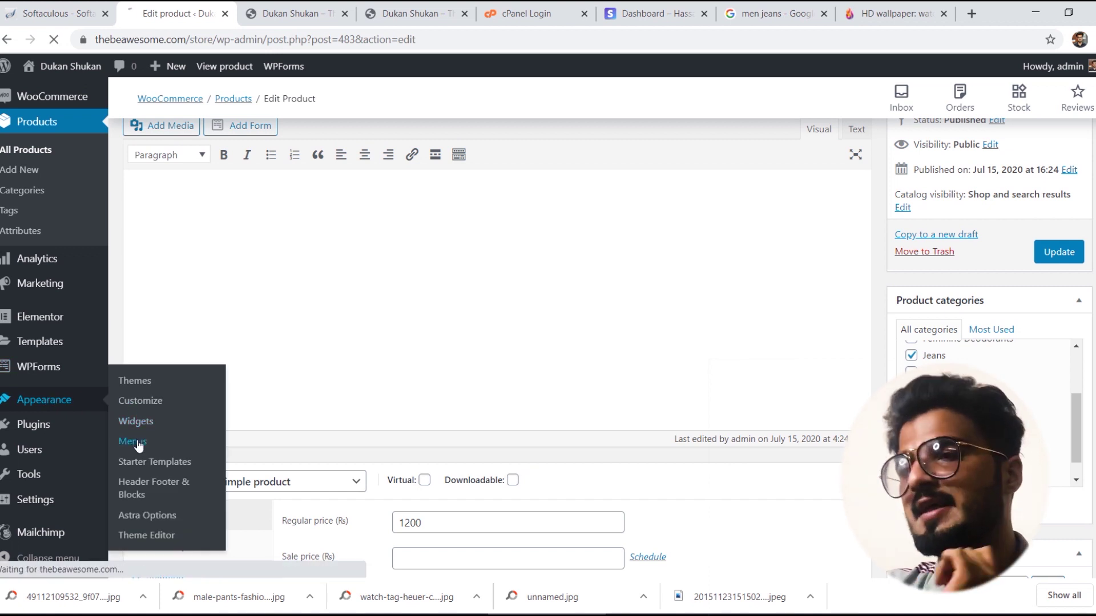
{"action": "left_click", "coordinate": [297, 13]}
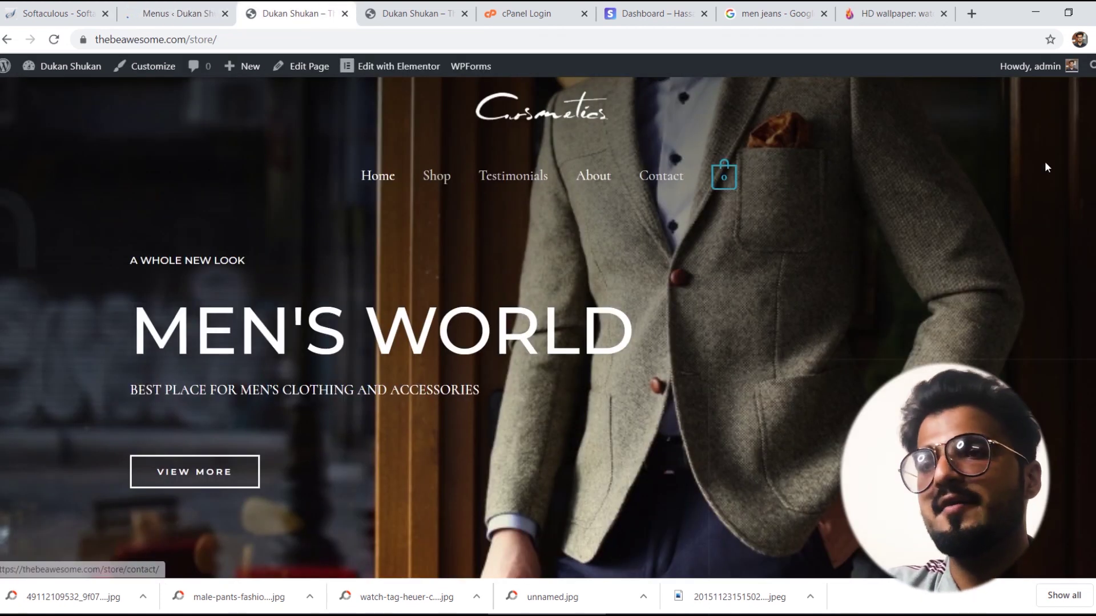
{"action": "left_click", "coordinate": [171, 13]}
Step: Remove the Testimonials item from the main menu
{"action": "scroll", "coordinate": [548, 285], "scroll_direction": "down", "scroll_amount": 3}
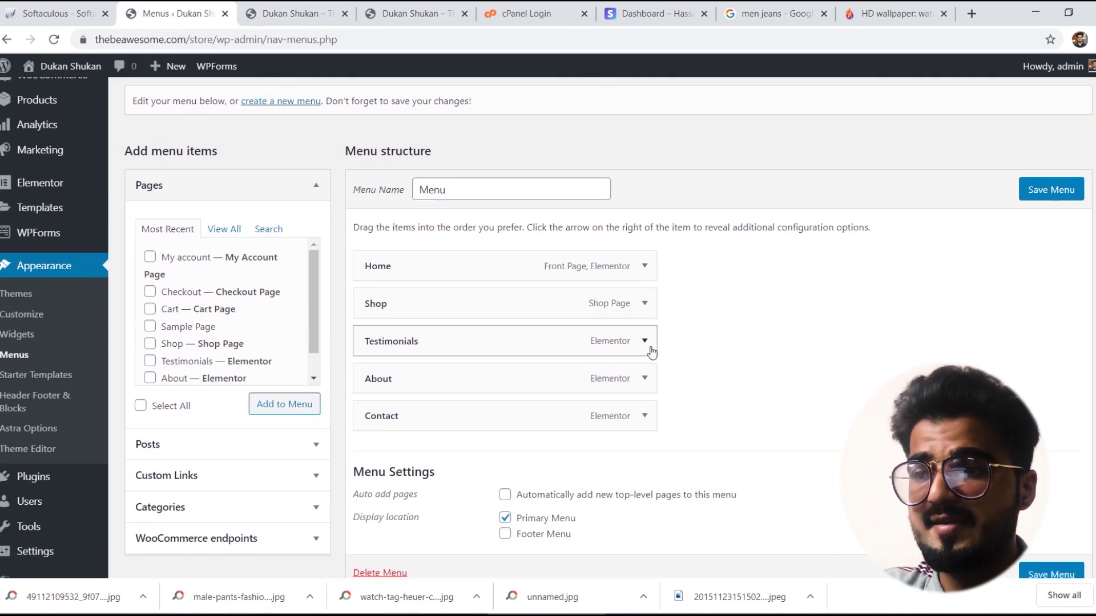
{"action": "left_click", "coordinate": [646, 346]}
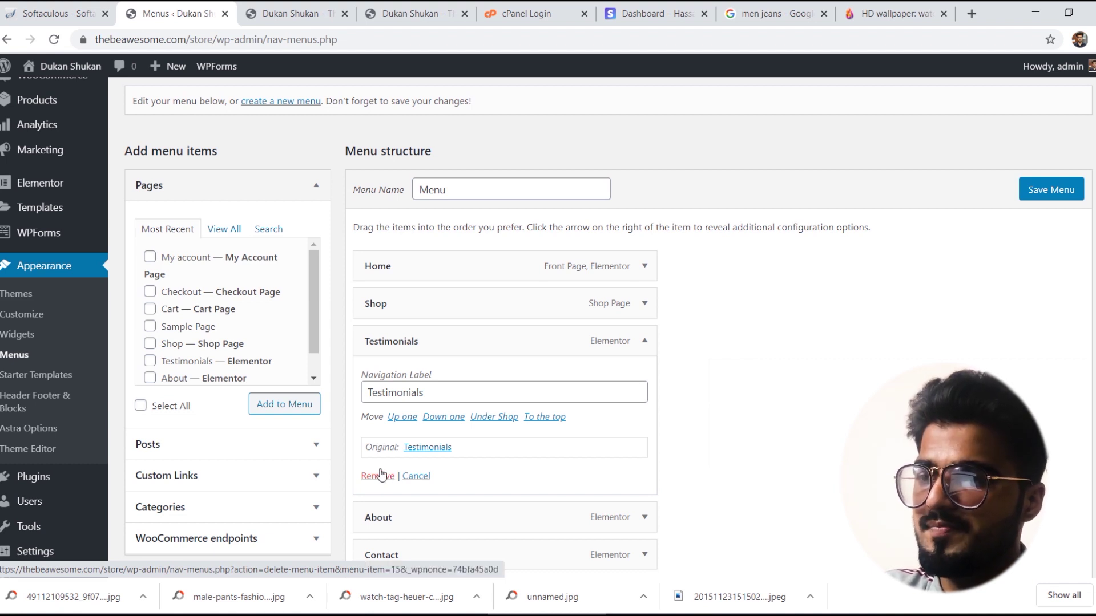
{"action": "left_click", "coordinate": [377, 476]}
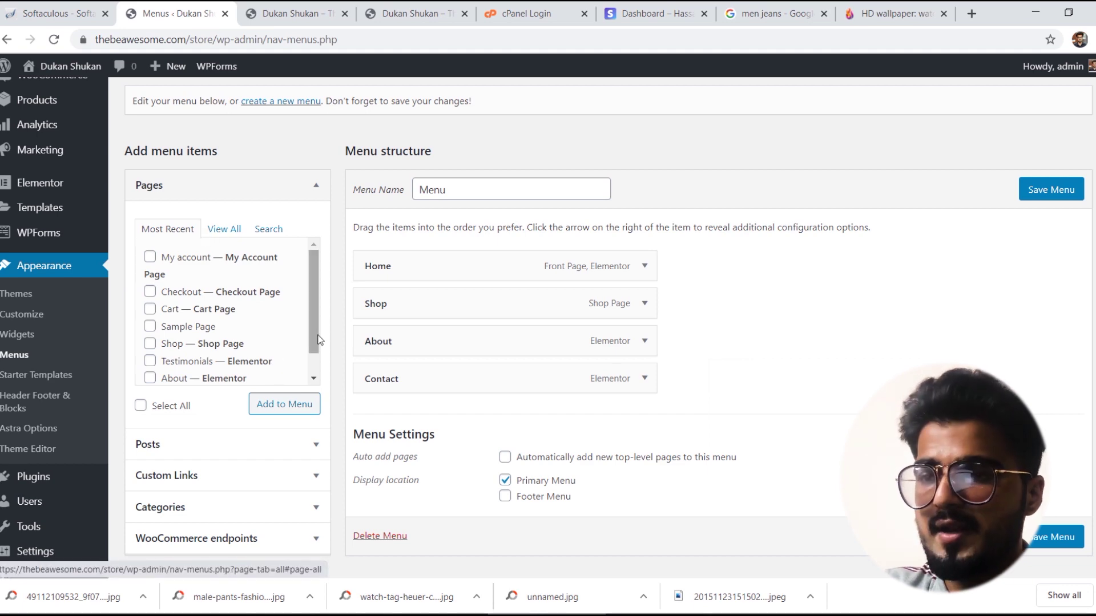
{"action": "scroll", "coordinate": [731, 342], "scroll_direction": "down", "scroll_amount": 1}
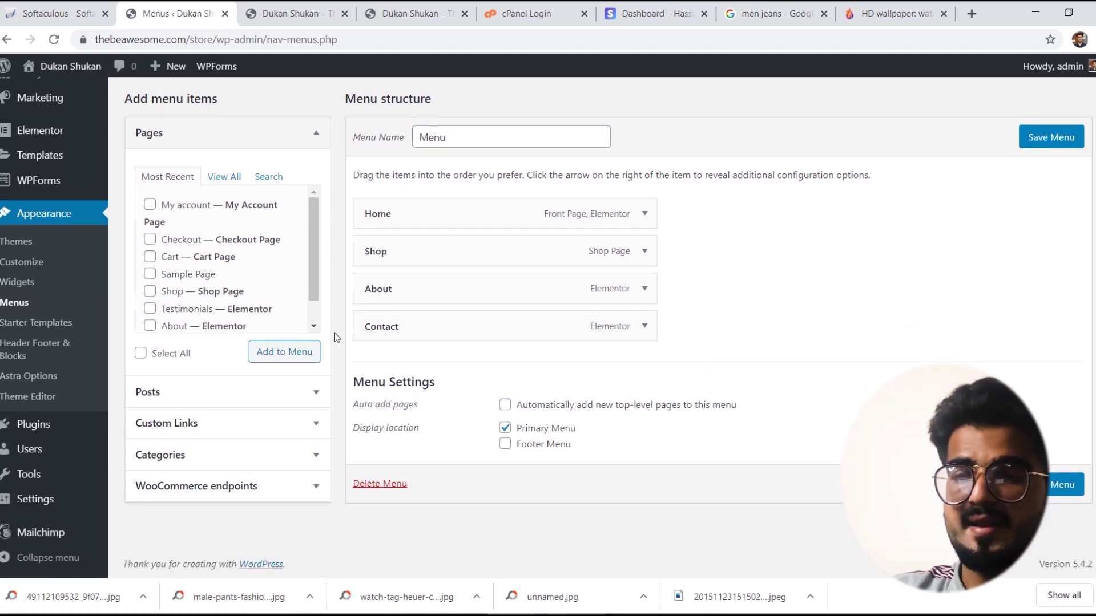
Step: Browse the Categories and WooCommerce endpoints panels without adding items, then view the storefront
{"action": "left_click", "coordinate": [230, 456]}
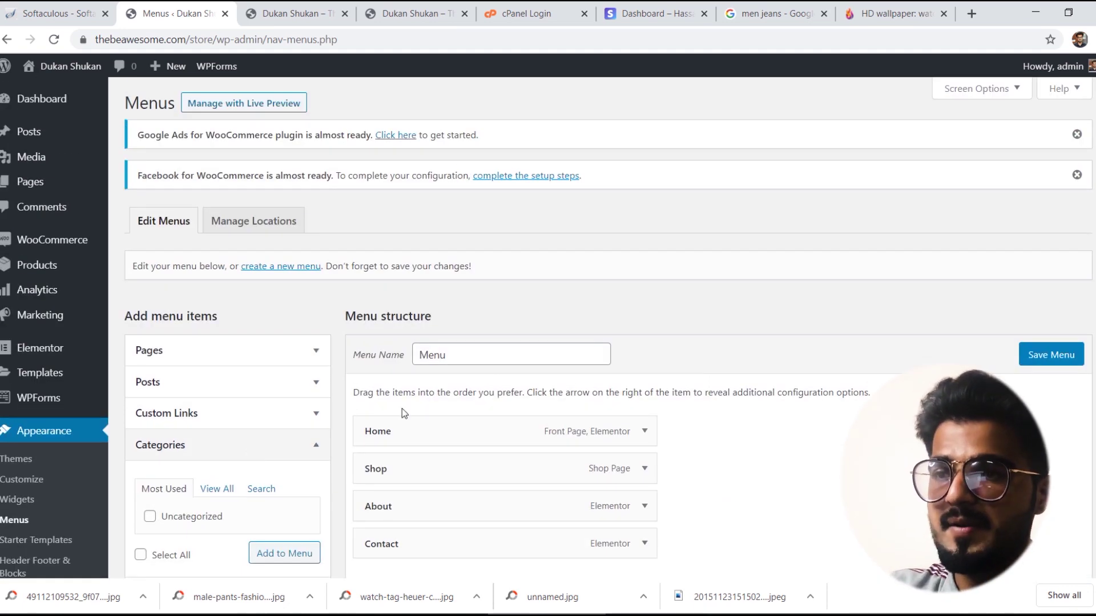
{"action": "scroll", "coordinate": [631, 370], "scroll_direction": "down", "scroll_amount": 3}
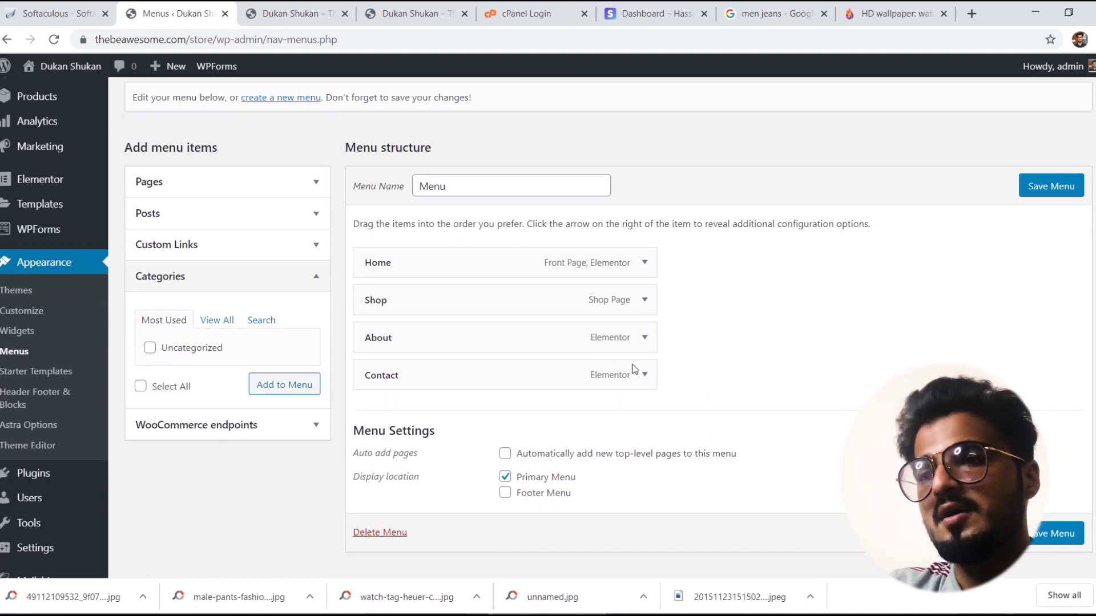
{"action": "left_click", "coordinate": [226, 322]}
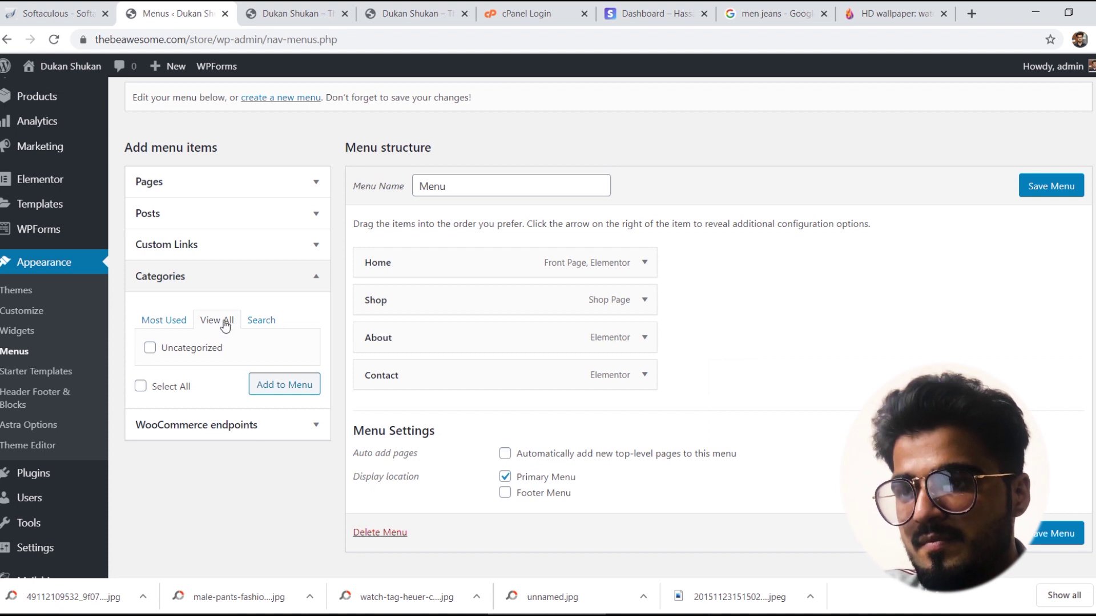
{"action": "left_click", "coordinate": [171, 320]}
{"action": "left_click", "coordinate": [229, 321]}
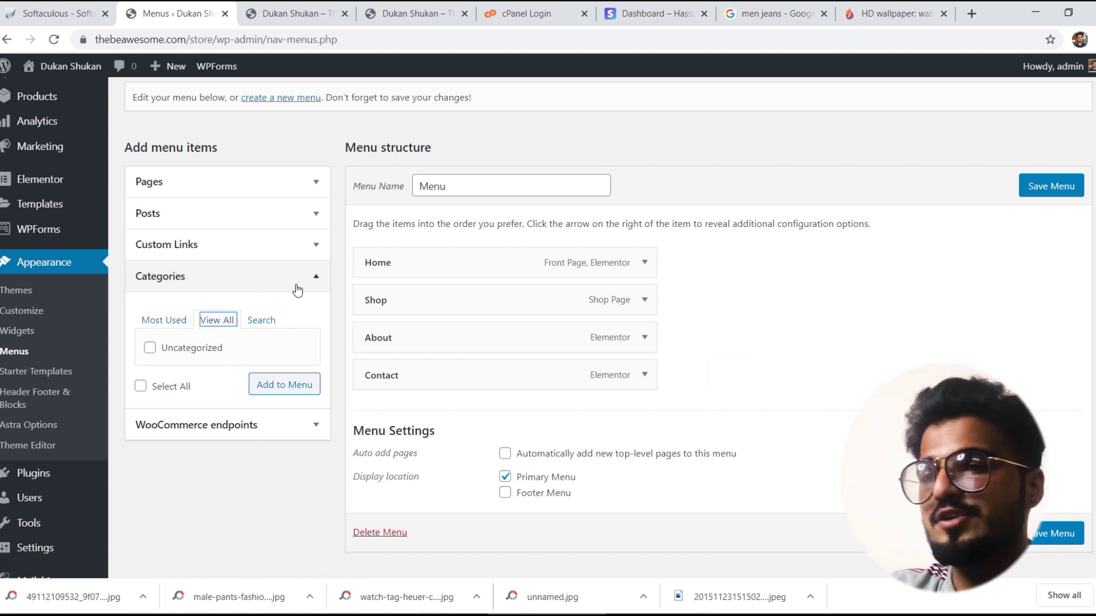
{"action": "left_click", "coordinate": [312, 283]}
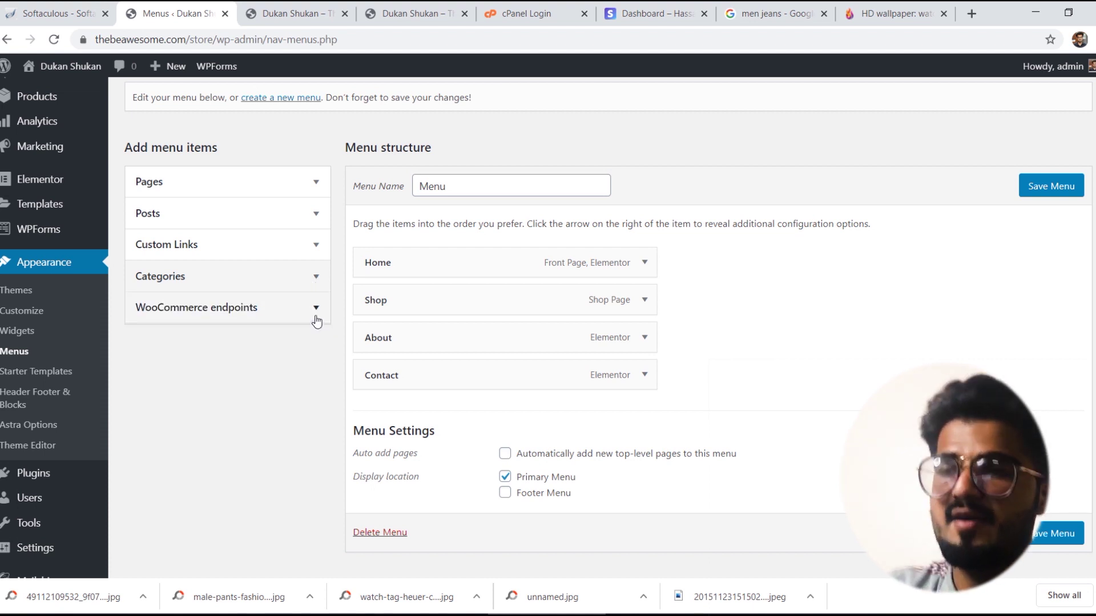
{"action": "left_click", "coordinate": [316, 319]}
{"action": "left_click", "coordinate": [316, 310]}
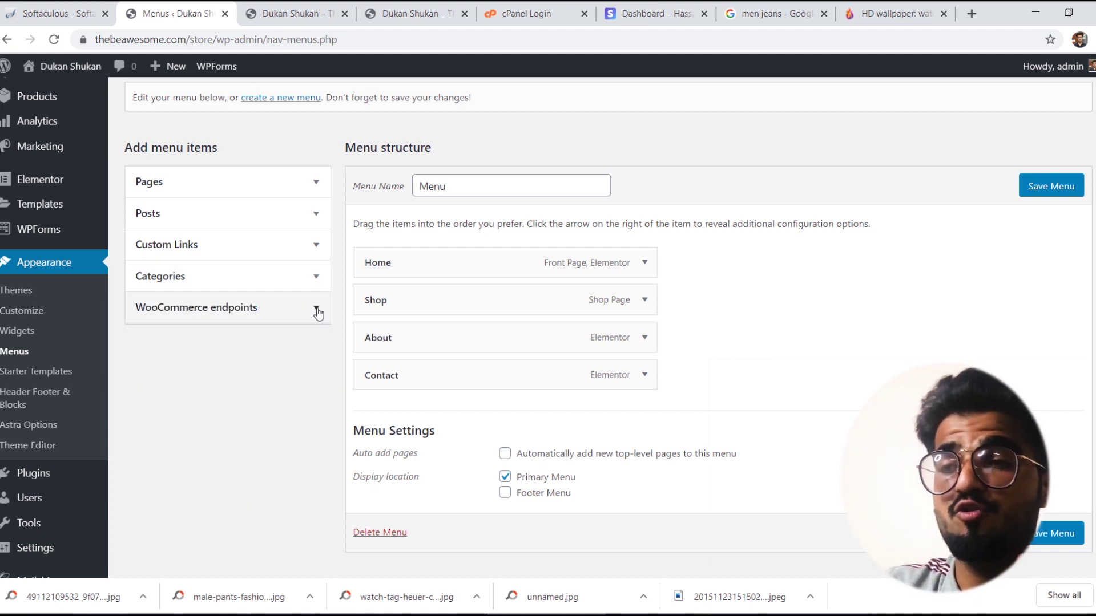
{"action": "left_click", "coordinate": [294, 11]}
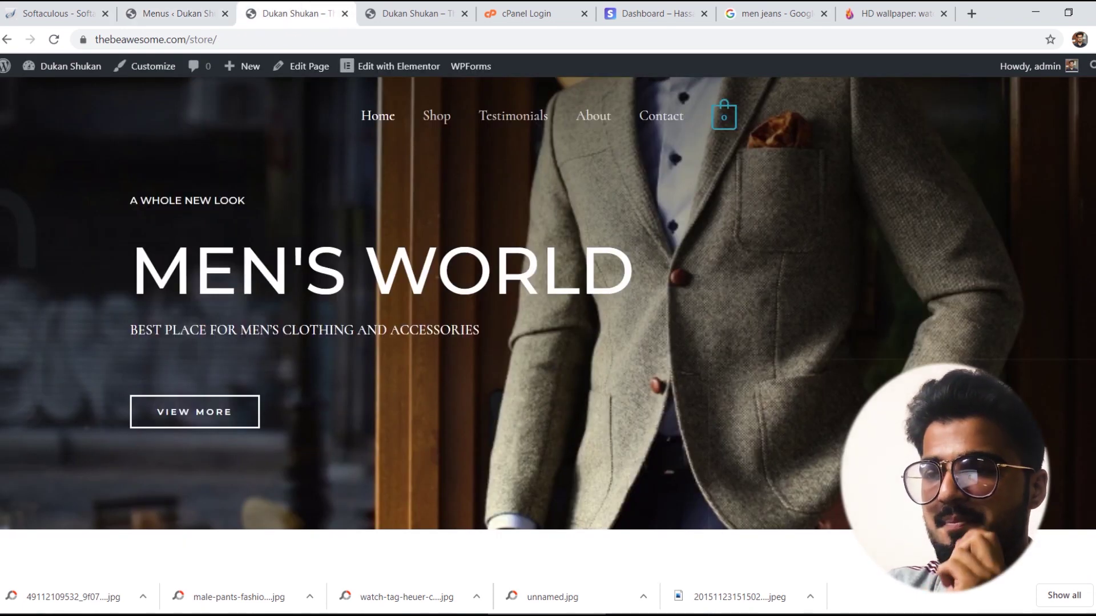
Step: Open the Jeans product category page from the product and copy its URL
{"action": "scroll", "coordinate": [694, 132], "scroll_direction": "down", "scroll_amount": 12}
{"action": "scroll", "coordinate": [694, 132], "scroll_direction": "up", "scroll_amount": 5}
{"action": "scroll", "coordinate": [493, 329], "scroll_direction": "down", "scroll_amount": 2}
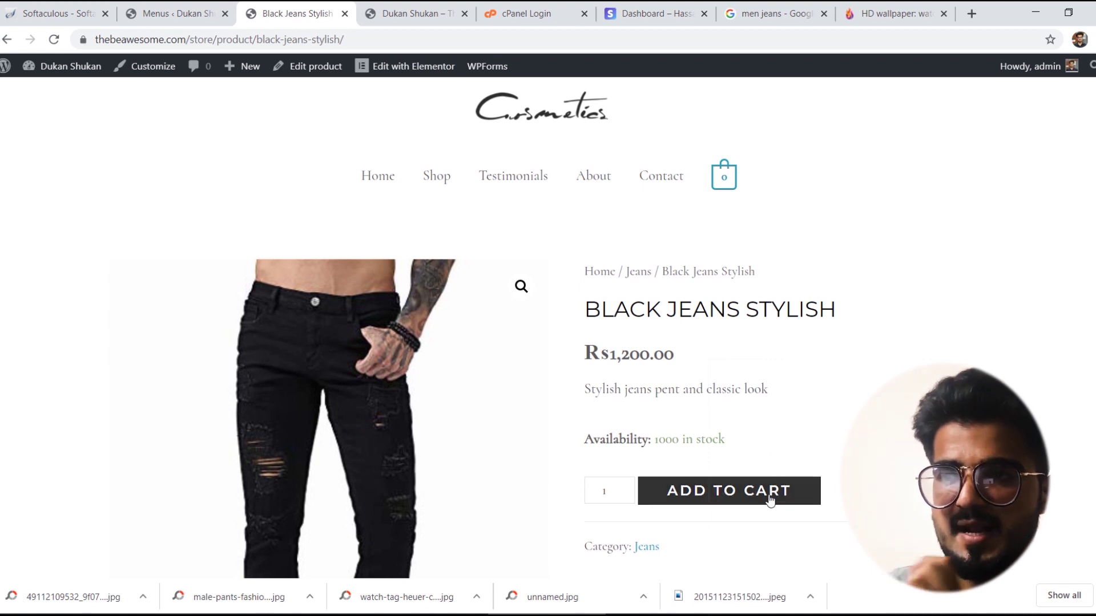
{"action": "left_click", "coordinate": [651, 548]}
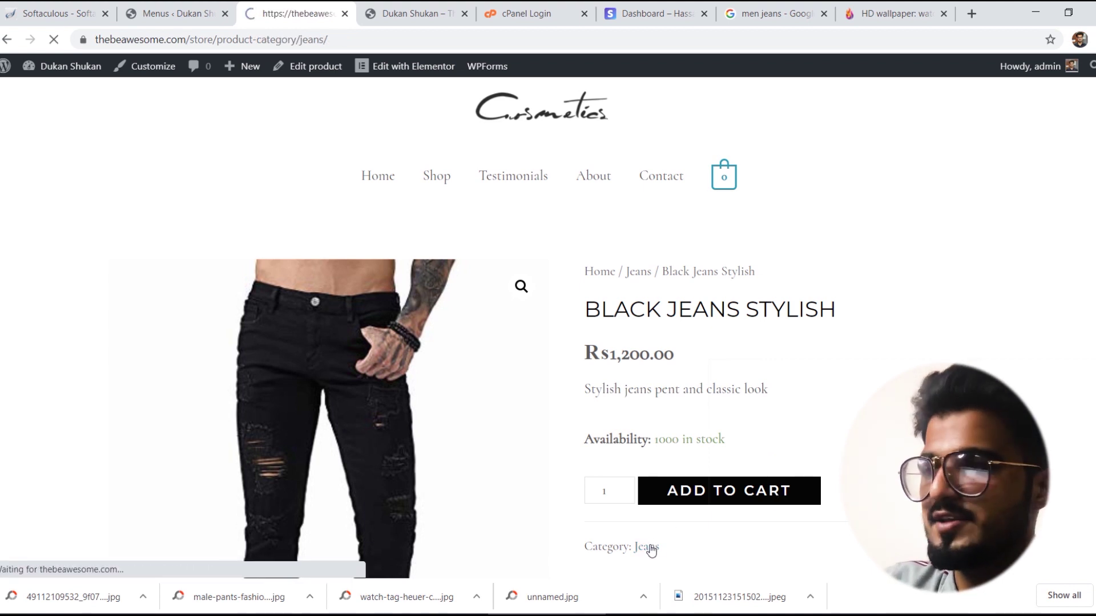
{"action": "left_click", "coordinate": [315, 41]}
{"action": "key", "text": "ctrl+c"}
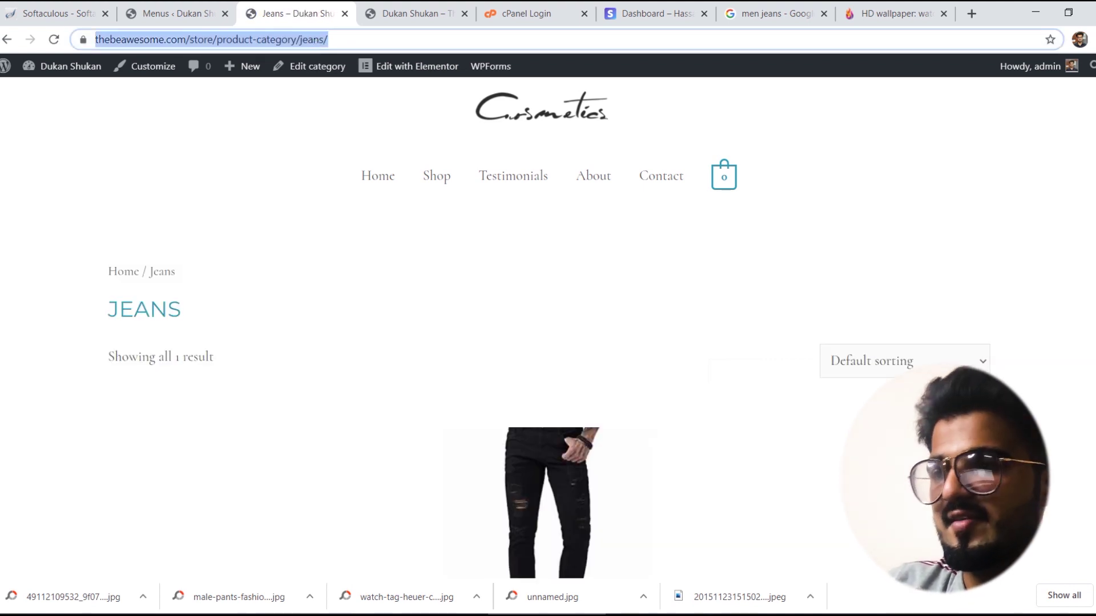
{"action": "scroll", "coordinate": [548, 331], "scroll_direction": "down", "scroll_amount": 6}
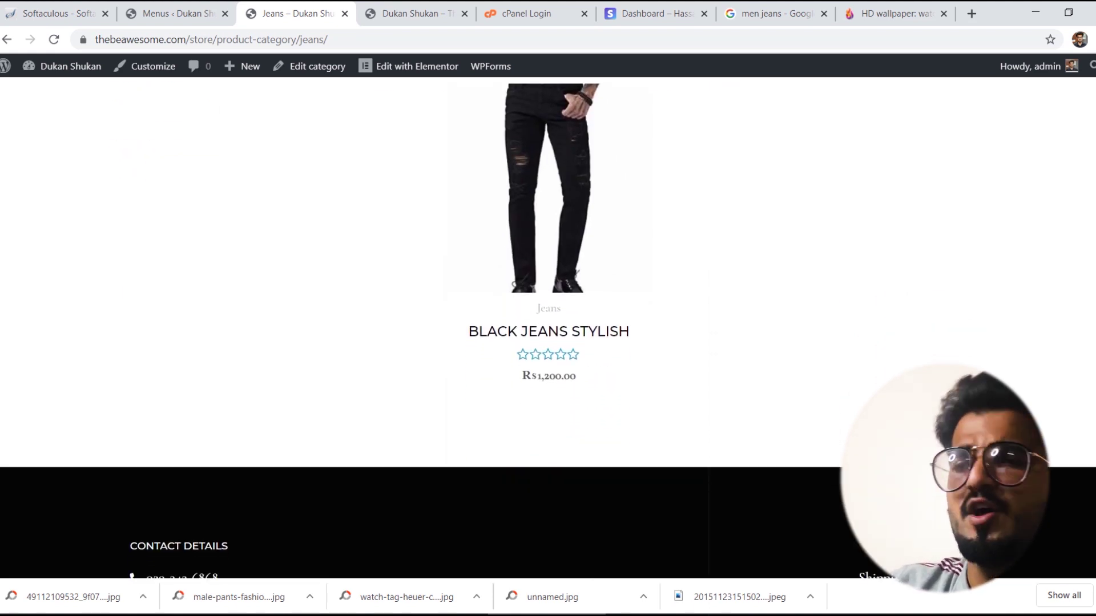
{"action": "scroll", "coordinate": [548, 331], "scroll_direction": "up", "scroll_amount": 6}
{"action": "left_click", "coordinate": [177, 13]}
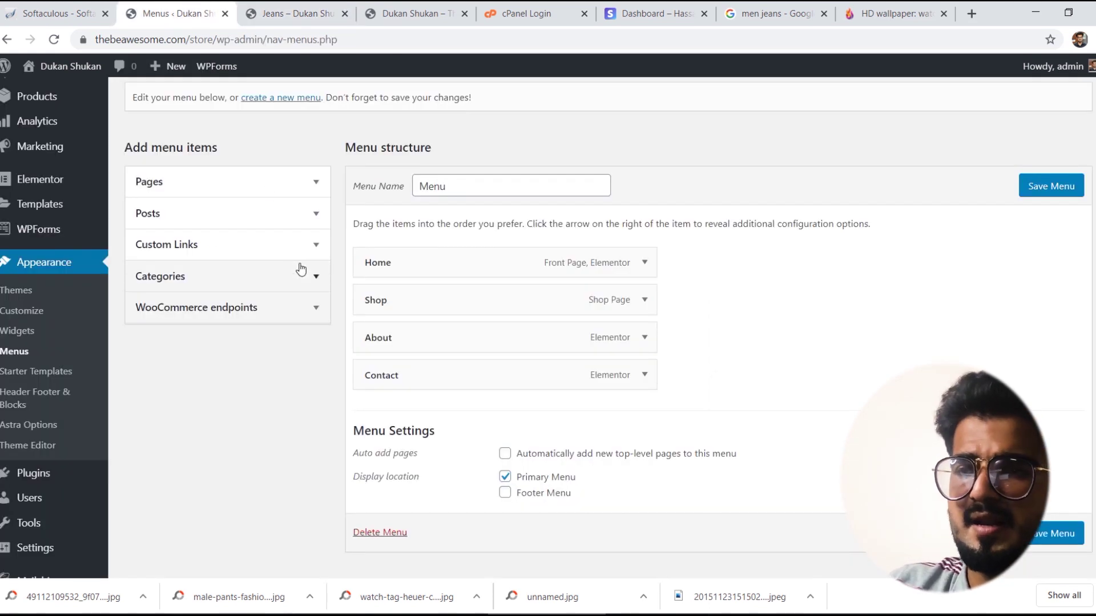
Step: Add a Jeans custom link with the pasted category URL and place it under Home
{"action": "left_click", "coordinate": [234, 244]}
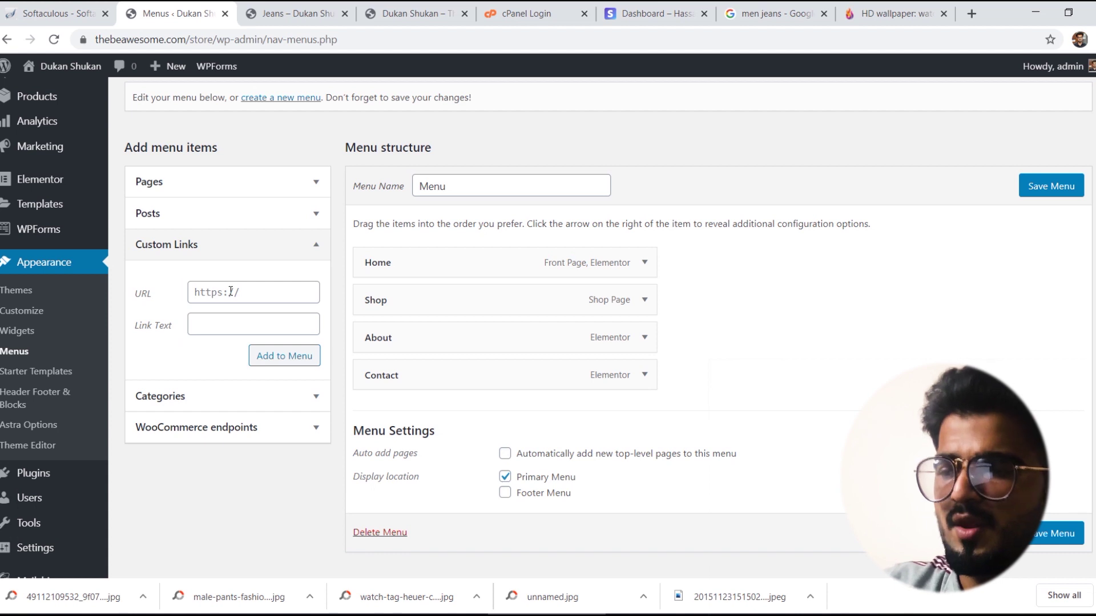
{"action": "left_click", "coordinate": [231, 292]}
{"action": "key", "text": "ctrl+v"}
{"action": "left_click", "coordinate": [231, 323]}
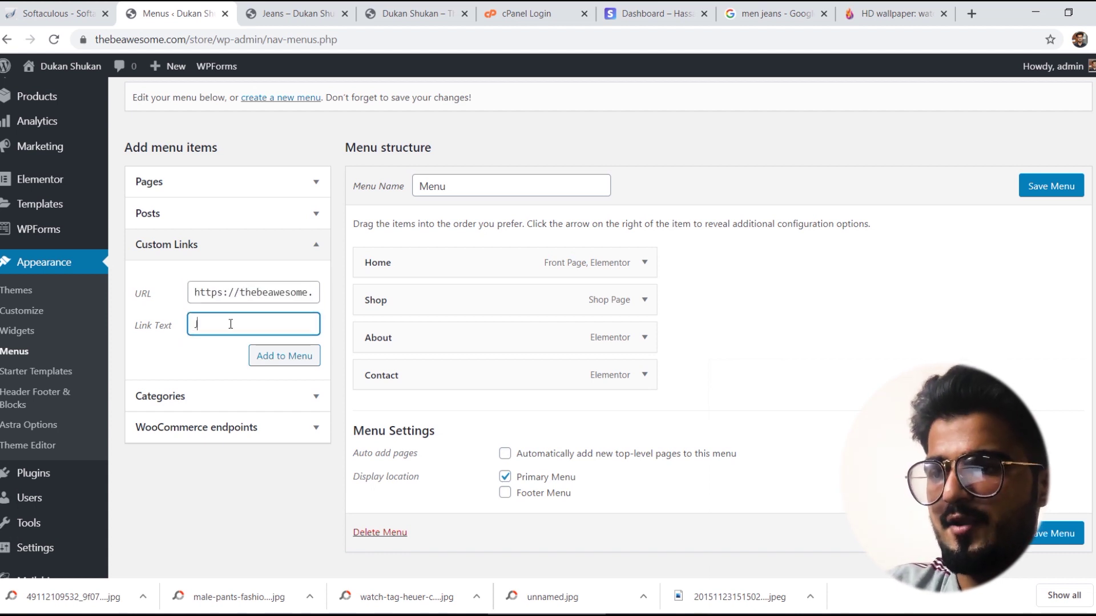
{"action": "left_click", "coordinate": [272, 351]}
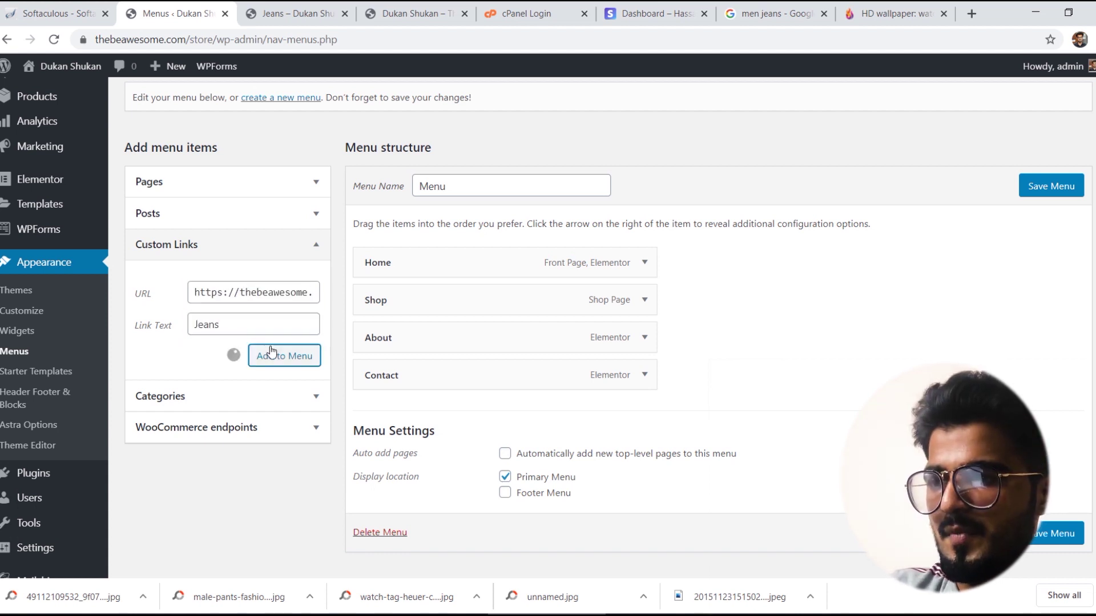
{"action": "left_click_drag", "start_coordinate": [471, 416], "coordinate": [471, 297]}
Step: Start a new custom link by pasting the category URL and editing it to watches
{"action": "left_click", "coordinate": [211, 291]}
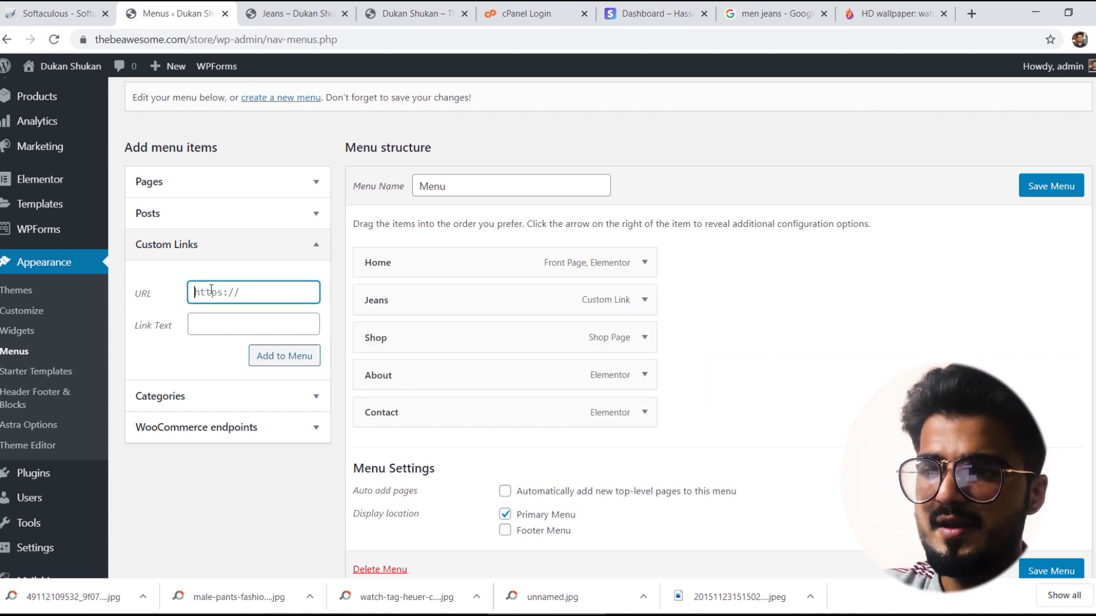
{"action": "key", "text": "ctrl+v"}
{"action": "key", "text": "Left"}
{"action": "key", "text": "Left"}
{"action": "key", "text": "Left"}
{"action": "key", "text": "Left"}
{"action": "key", "text": "Left"}
{"action": "key", "text": "Left"}
{"action": "key", "text": "Left"}
{"action": "key", "text": "Left"}
{"action": "key", "text": "Left"}
{"action": "key", "text": "Left"}
{"action": "key", "text": "Left"}
{"action": "key", "text": "Left"}
{"action": "key", "text": "Left"}
{"action": "key", "text": "Left"}
{"action": "key", "text": "Left"}
{"action": "key", "text": "Left"}
{"action": "key", "text": "Left"}
{"action": "key", "text": "Left"}
{"action": "key", "text": "Left"}
{"action": "key", "text": "Left"}
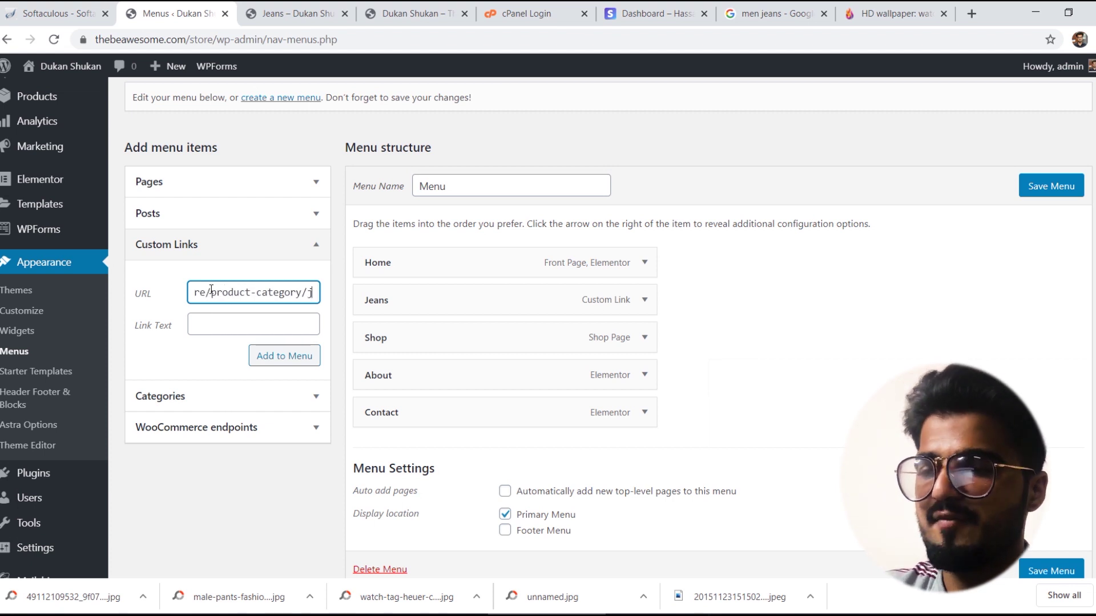
{"action": "type", "text": "wacthe"}
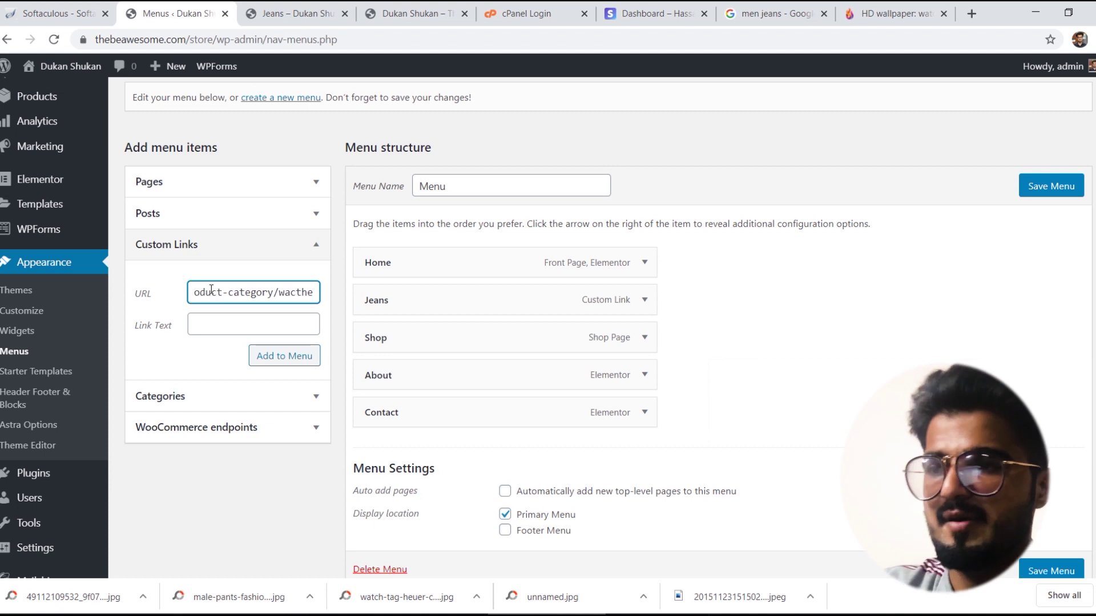
{"action": "key", "text": "BackSpace"}
{"action": "key", "text": "BackSpace"}
{"action": "key", "text": "BackSpace"}
{"action": "key", "text": "BackSpace"}
{"action": "type", "text": "tches"}
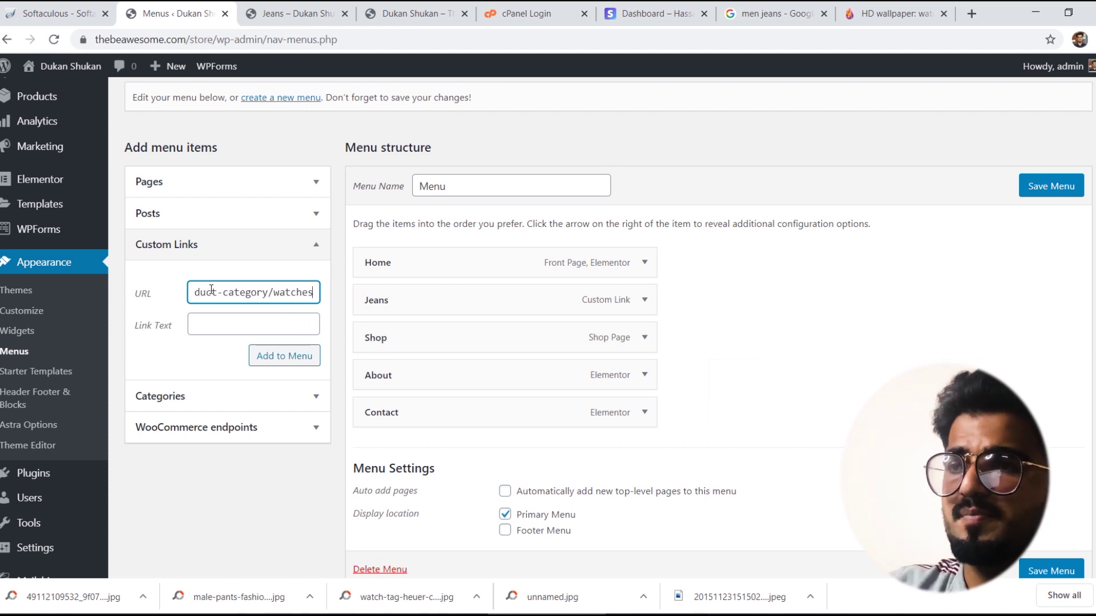
{"action": "left_click", "coordinate": [337, 6]}
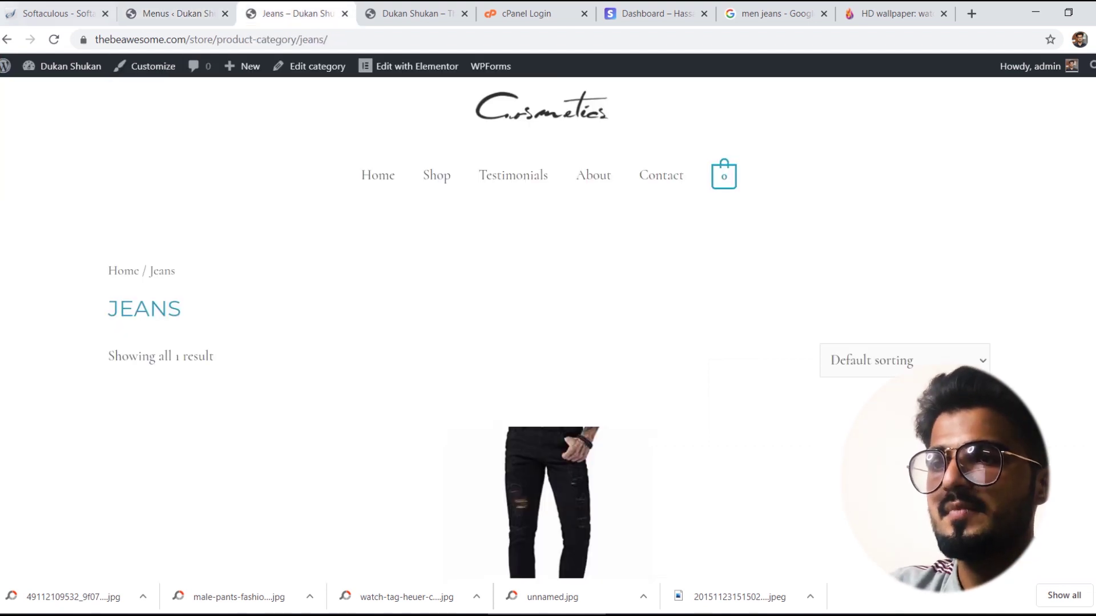
Step: Open the Watches category page via the Tag Heauer Watch product and copy its URL
{"action": "left_click", "coordinate": [4, 40]}
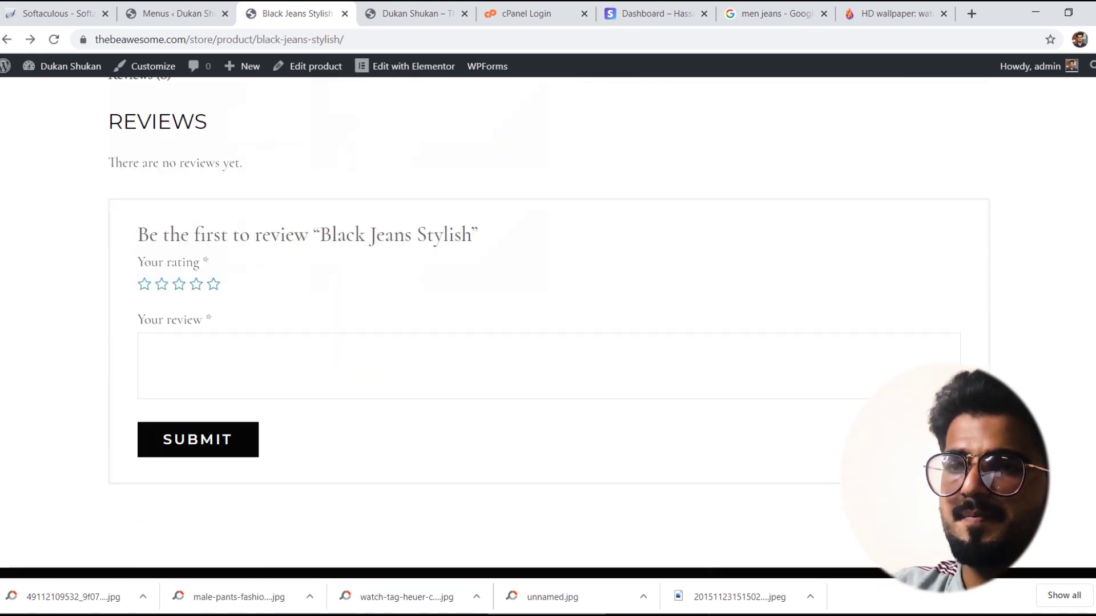
{"action": "scroll", "coordinate": [1085, 342], "scroll_direction": "down", "scroll_amount": 2}
{"action": "scroll", "coordinate": [1085, 324], "scroll_direction": "up", "scroll_amount": 4}
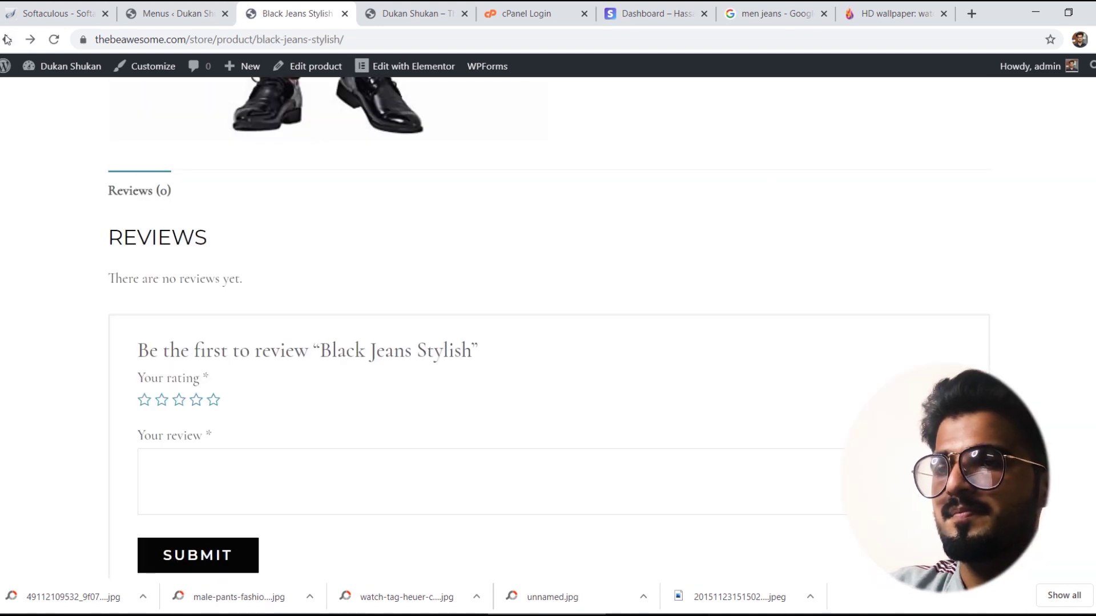
{"action": "left_click", "coordinate": [7, 38]}
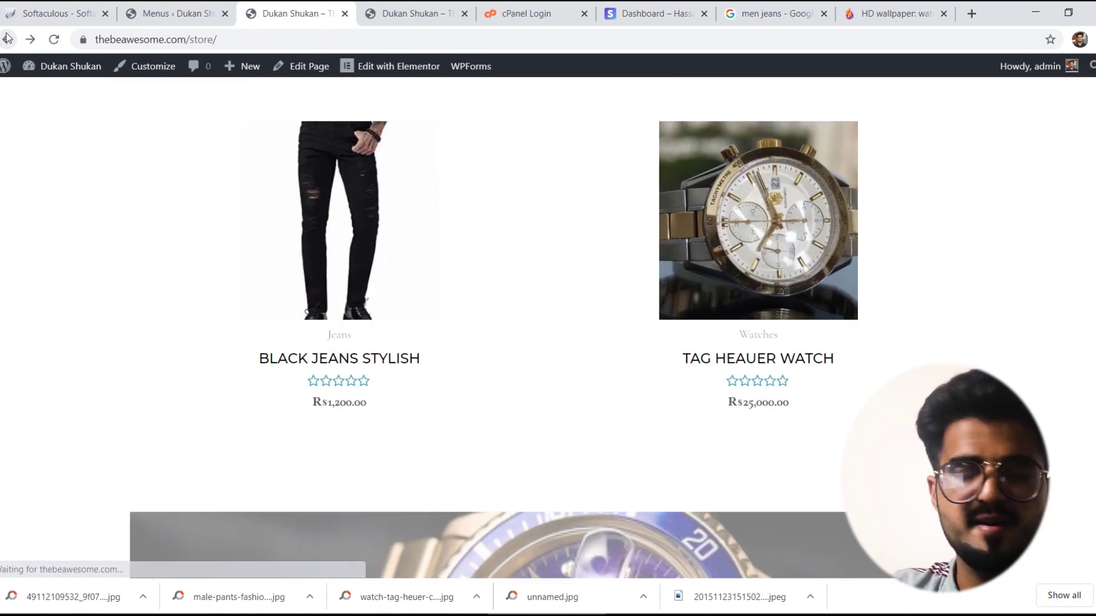
{"action": "left_click", "coordinate": [759, 357]}
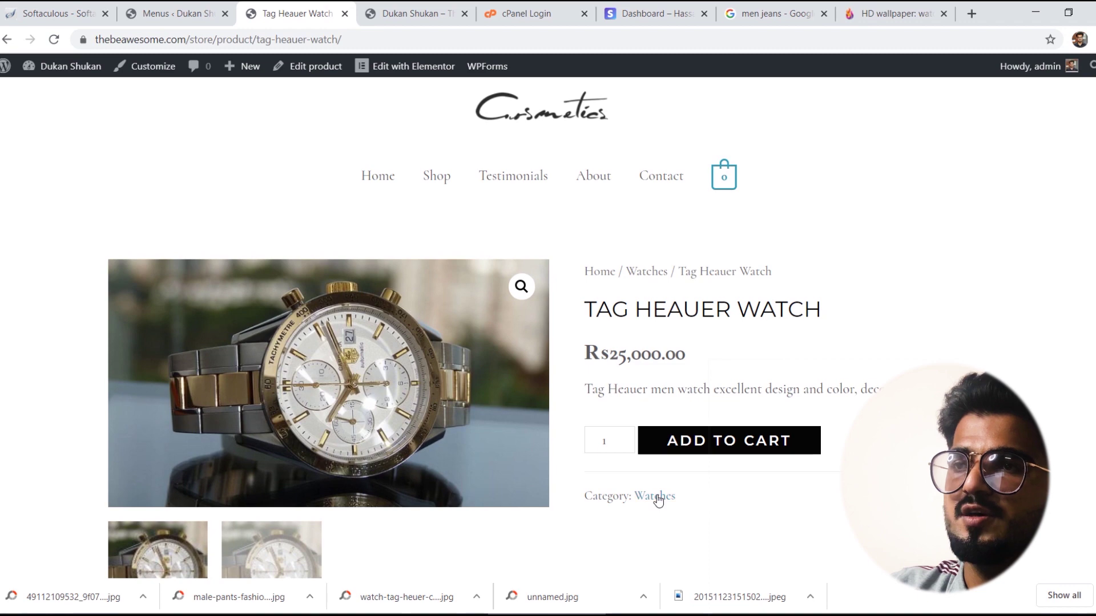
{"action": "left_click", "coordinate": [655, 498]}
{"action": "left_click", "coordinate": [340, 40]}
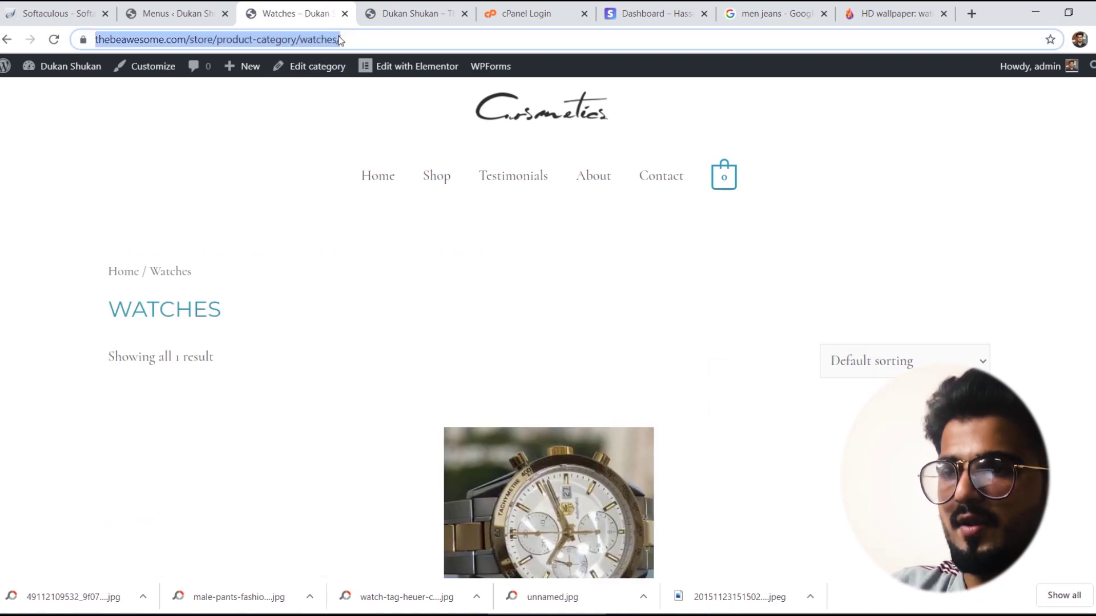
Step: Add a Watch custom link with the Watches URL, position it after Jeans, and save
{"action": "left_click", "coordinate": [172, 13]}
{"action": "key", "text": "ctrl+a"}
{"action": "key", "text": "ctrl+v"}
{"action": "left_click", "coordinate": [254, 324]}
{"action": "type", "text": "W"}
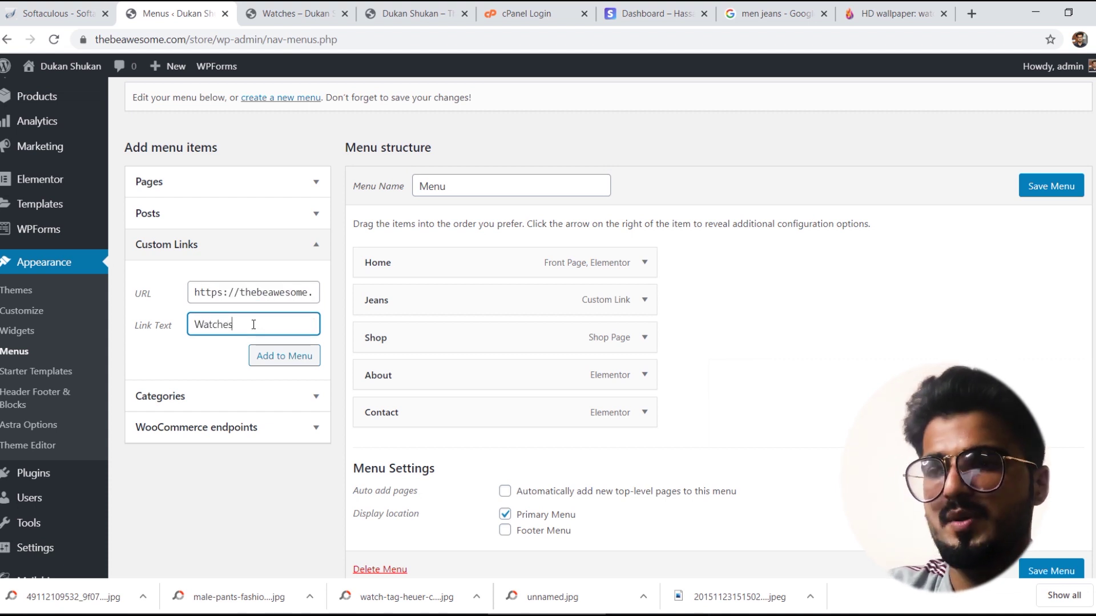
{"action": "left_click", "coordinate": [269, 355]}
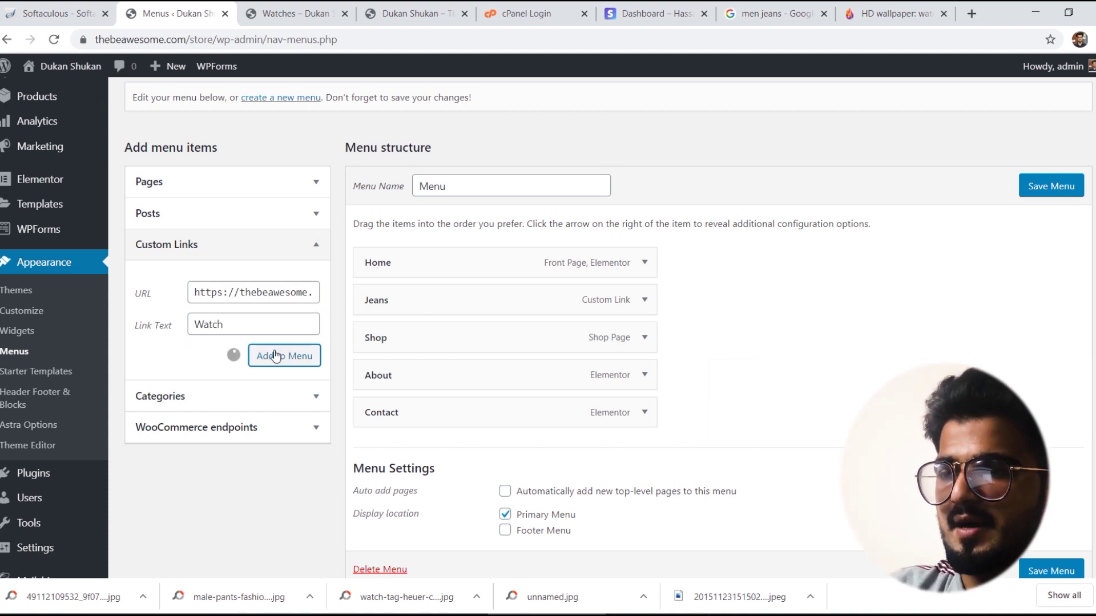
{"action": "left_click_drag", "start_coordinate": [463, 453], "coordinate": [456, 347]}
{"action": "left_click_drag", "start_coordinate": [468, 392], "coordinate": [387, 335]}
{"action": "left_click", "coordinate": [1034, 188]}
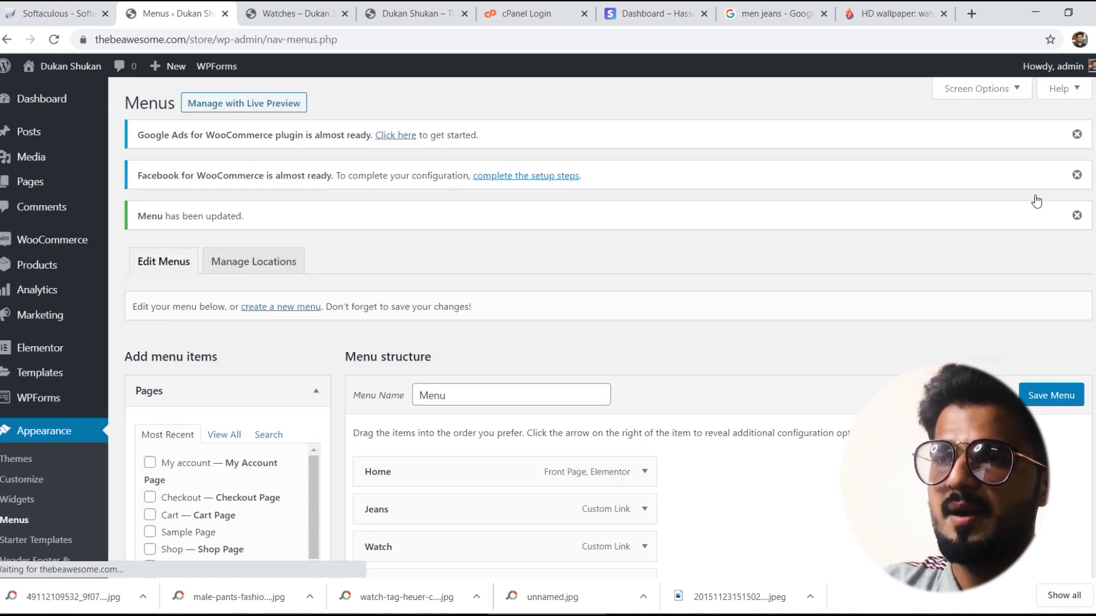
Step: Test the Home, Jeans and VIEW MORE links on the storefront
{"action": "left_click", "coordinate": [288, 8]}
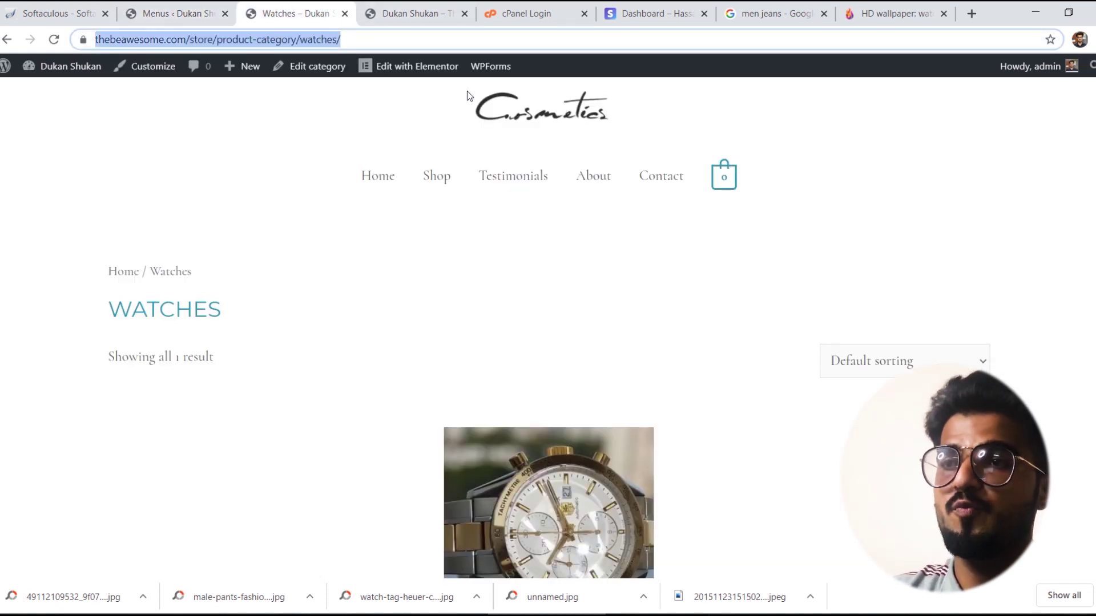
{"action": "left_click", "coordinate": [377, 177]}
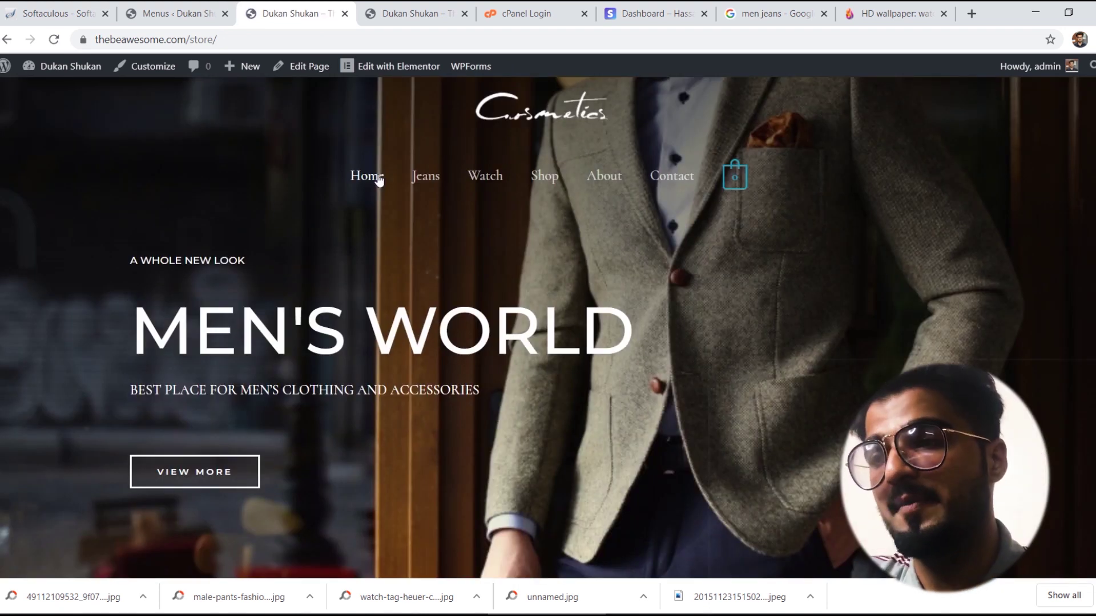
{"action": "left_click", "coordinate": [427, 181]}
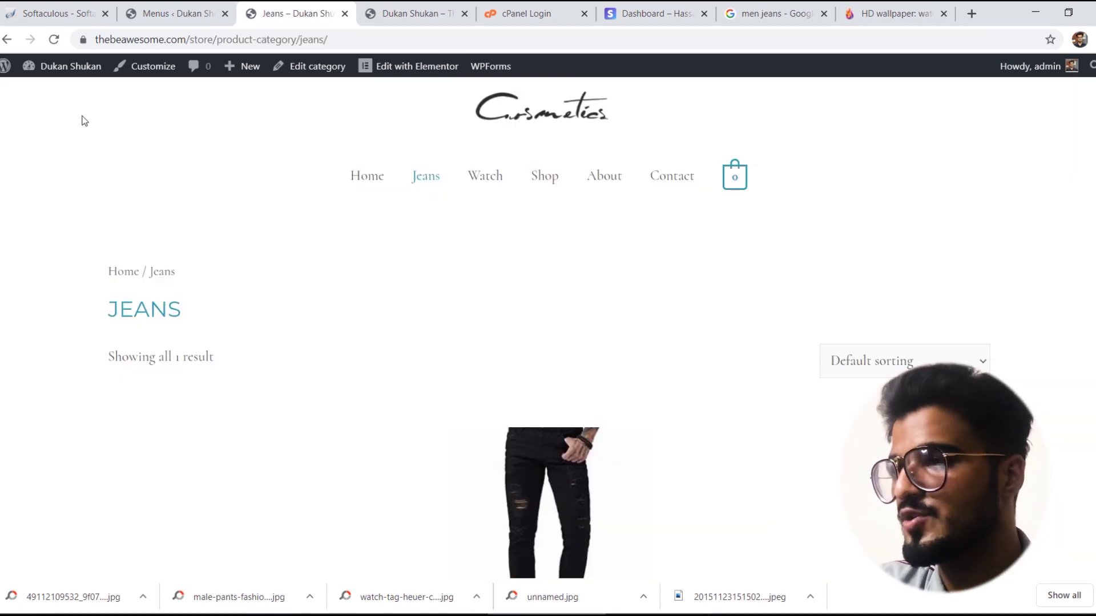
{"action": "left_click", "coordinate": [7, 39]}
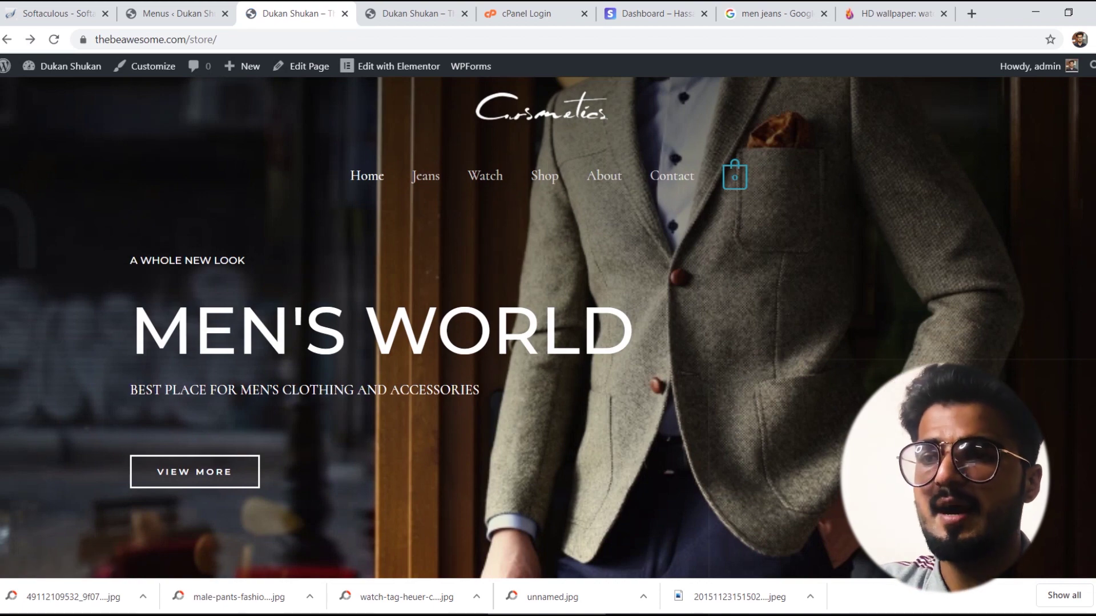
{"action": "scroll", "coordinate": [424, 329], "scroll_direction": "down", "scroll_amount": 6}
{"action": "scroll", "coordinate": [424, 329], "scroll_direction": "up", "scroll_amount": 4}
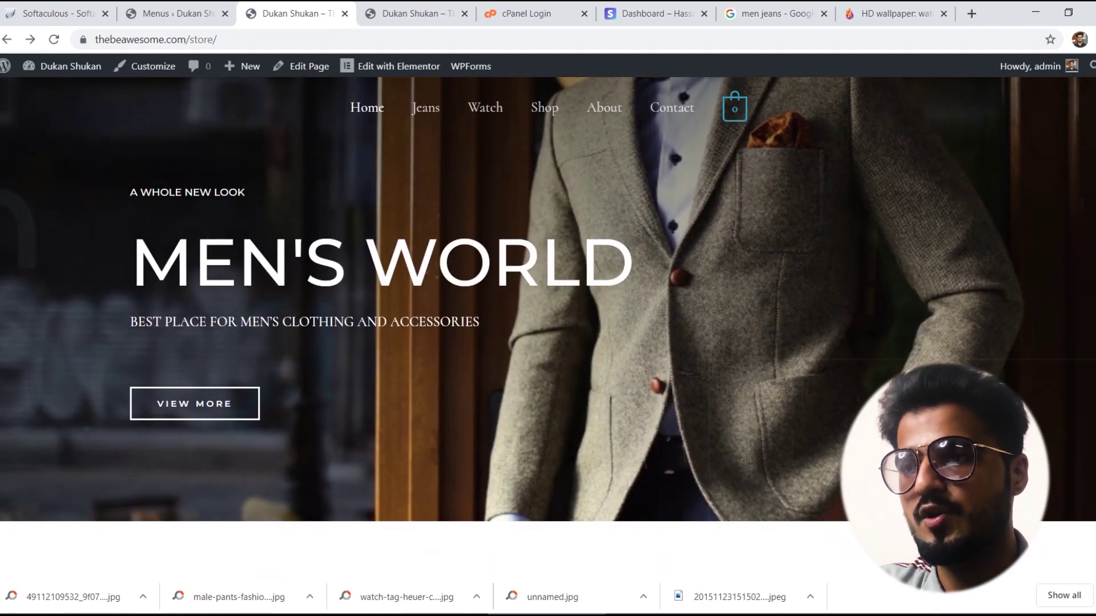
{"action": "scroll", "coordinate": [425, 329], "scroll_direction": "down", "scroll_amount": 2}
{"action": "scroll", "coordinate": [425, 328], "scroll_direction": "down", "scroll_amount": 1}
{"action": "scroll", "coordinate": [424, 329], "scroll_direction": "up", "scroll_amount": 4}
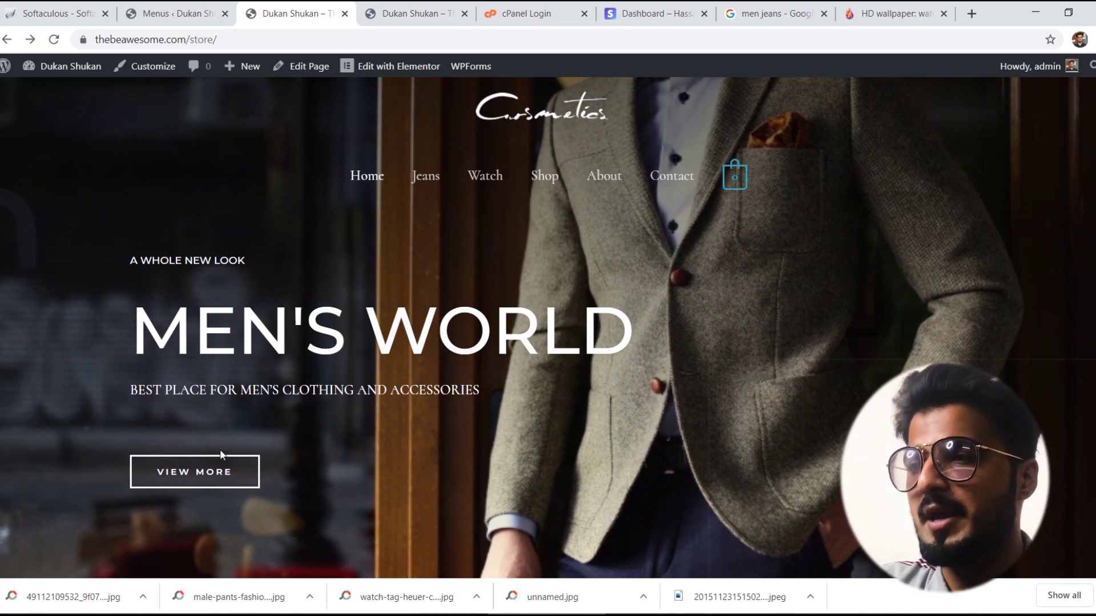
{"action": "left_click", "coordinate": [200, 467]}
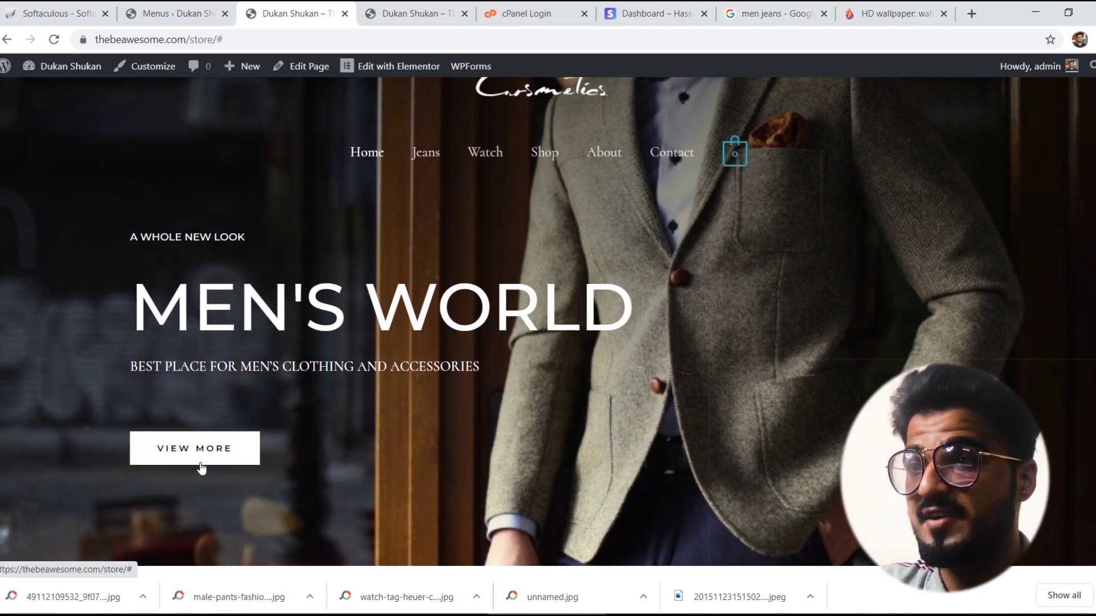
Step: Check the Shop page in a new tab, then edit the home page with Elementor
{"action": "right_click", "coordinate": [541, 152]}
{"action": "left_click", "coordinate": [597, 162]}
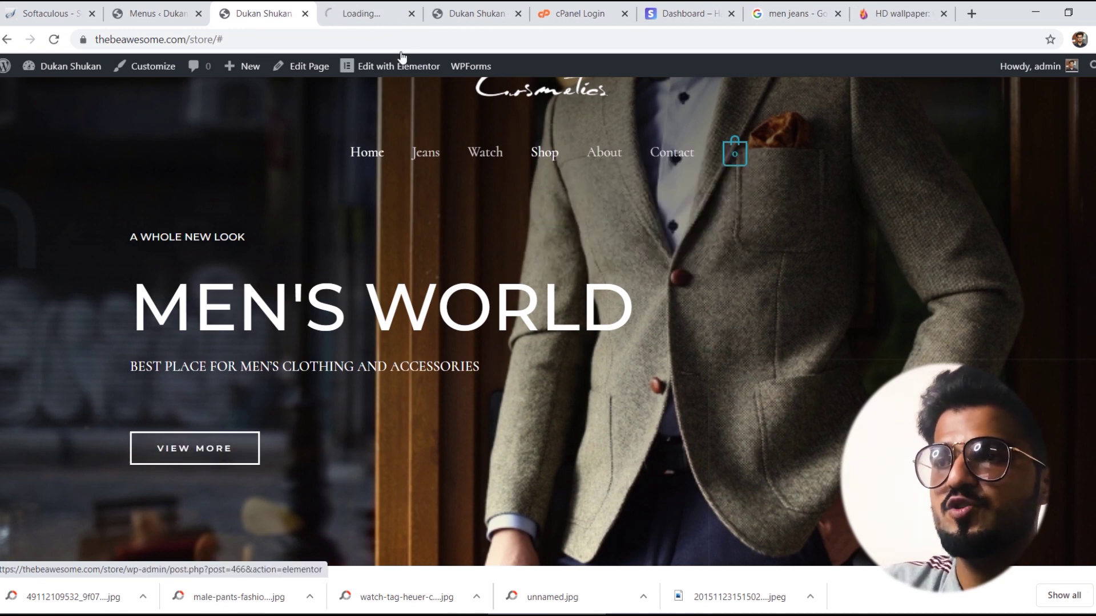
{"action": "left_click", "coordinate": [391, 10]}
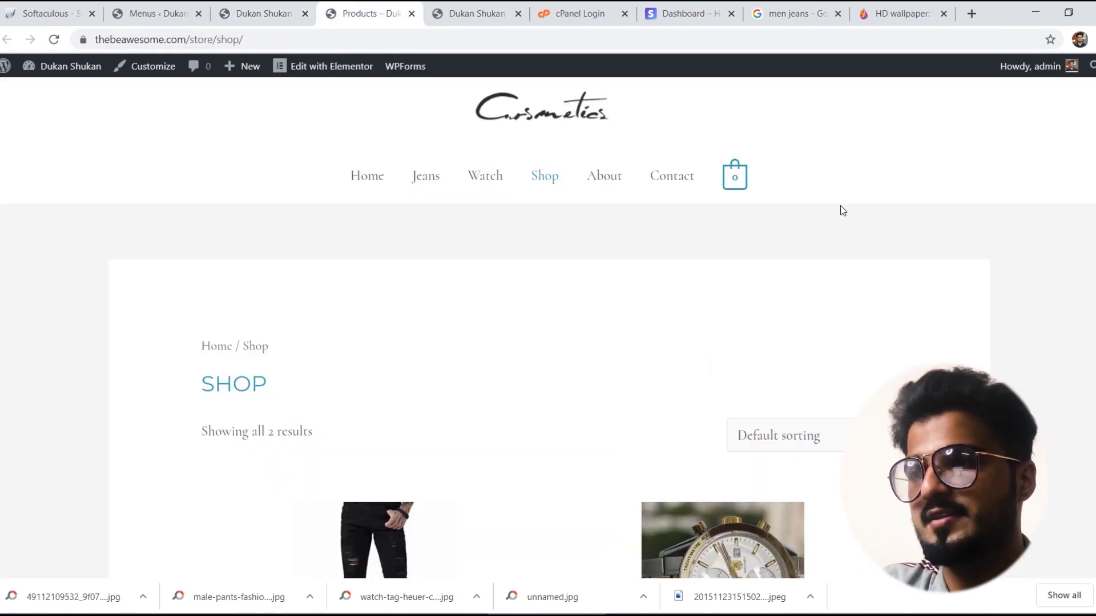
{"action": "scroll", "coordinate": [548, 329], "scroll_direction": "down", "scroll_amount": 6}
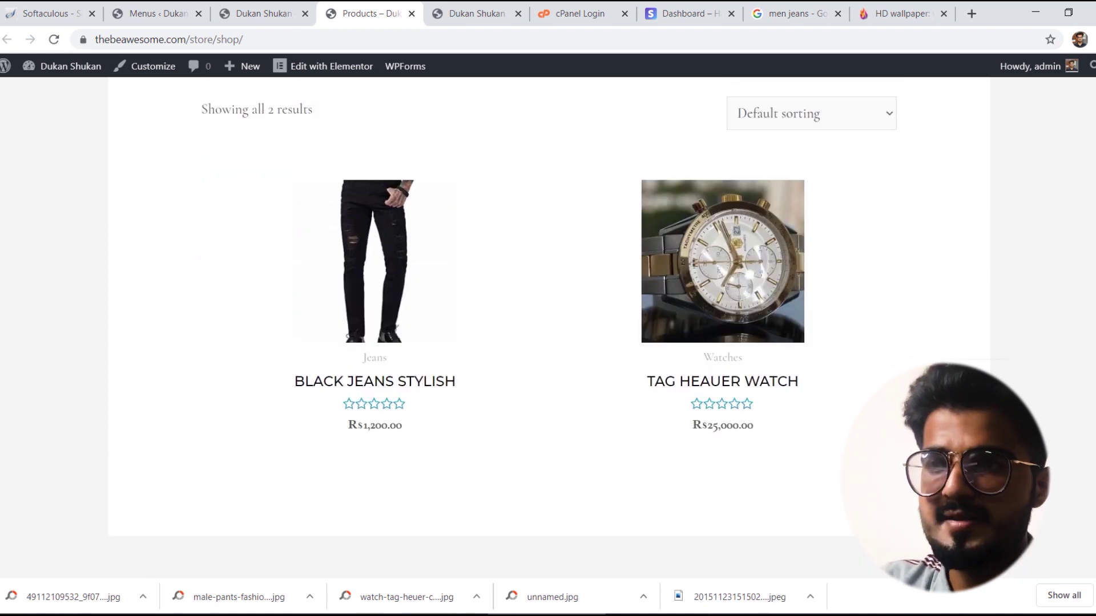
{"action": "left_click", "coordinate": [225, 36]}
{"action": "left_click", "coordinate": [234, 17]}
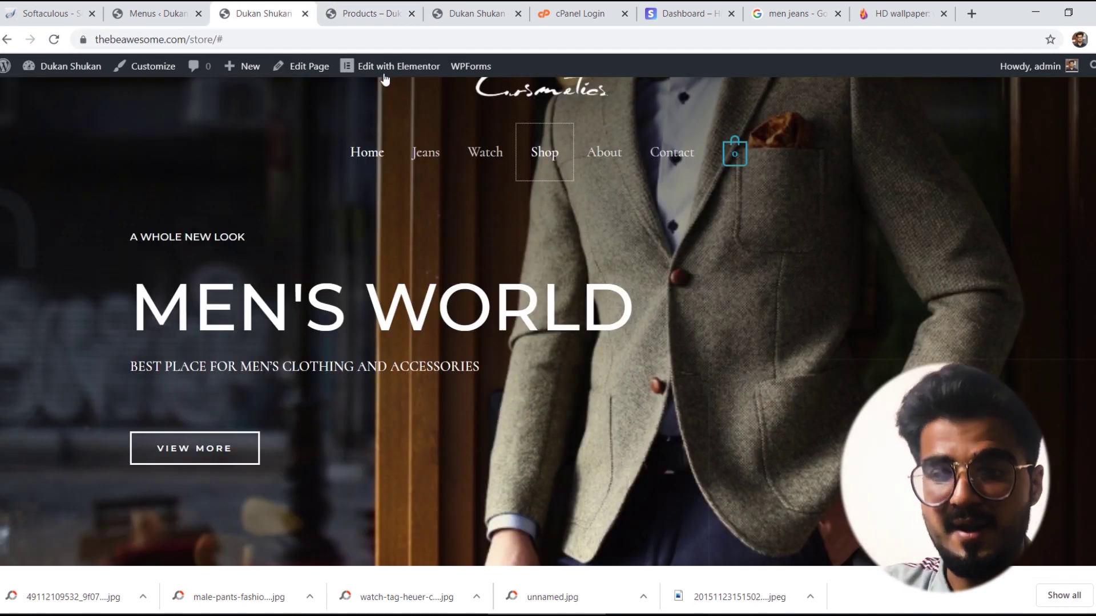
{"action": "left_click", "coordinate": [378, 69]}
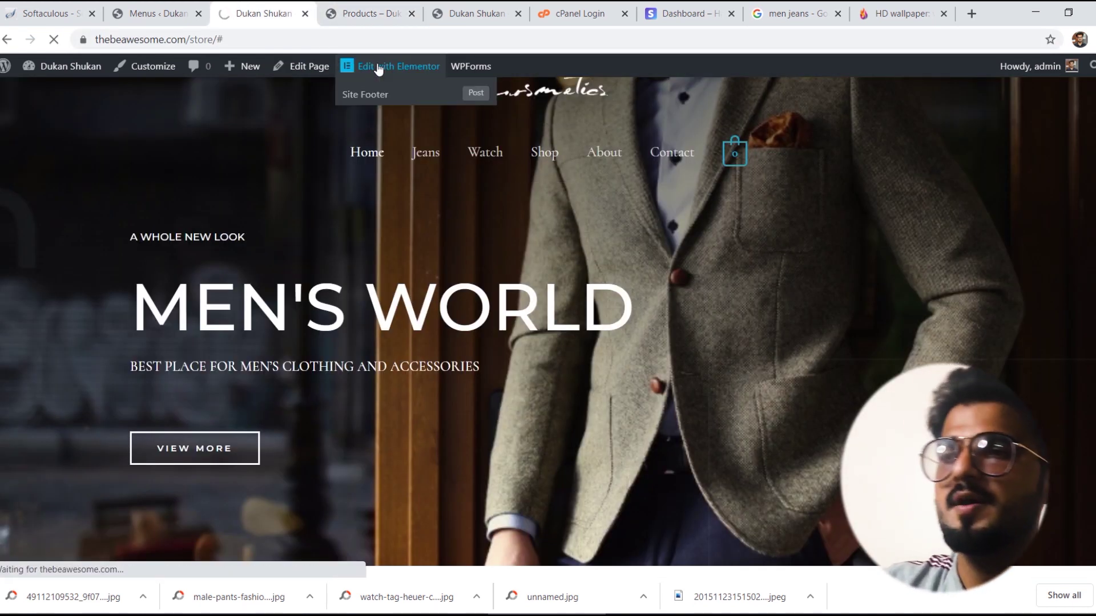
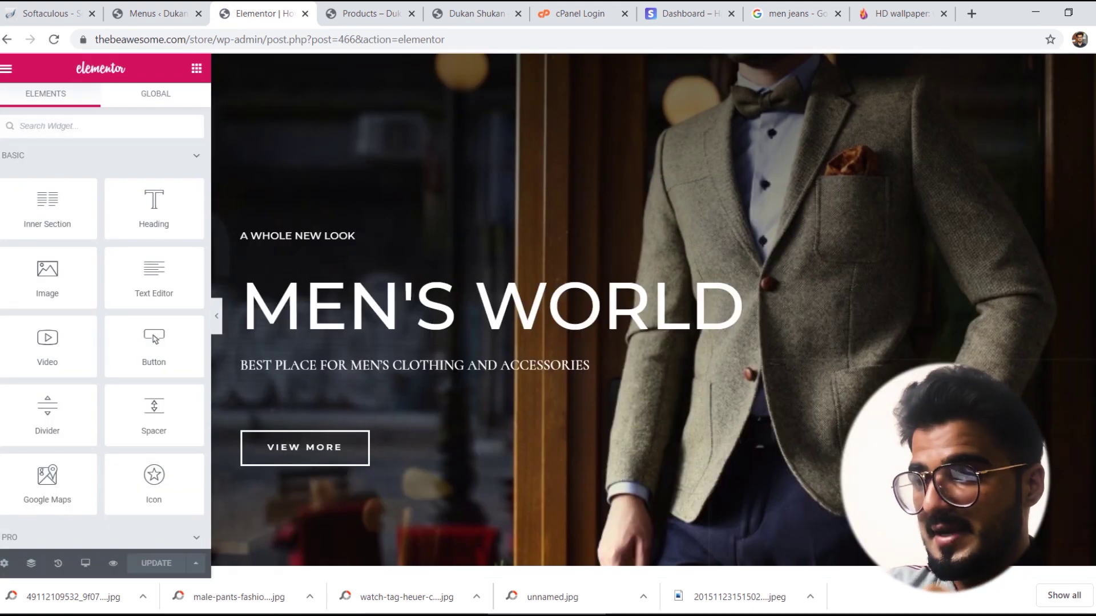
Step: Point the hero View More button's link at the shop page URL and save the page
{"action": "scroll", "coordinate": [354, 311], "scroll_direction": "down", "scroll_amount": 3}
{"action": "left_click", "coordinate": [354, 310]}
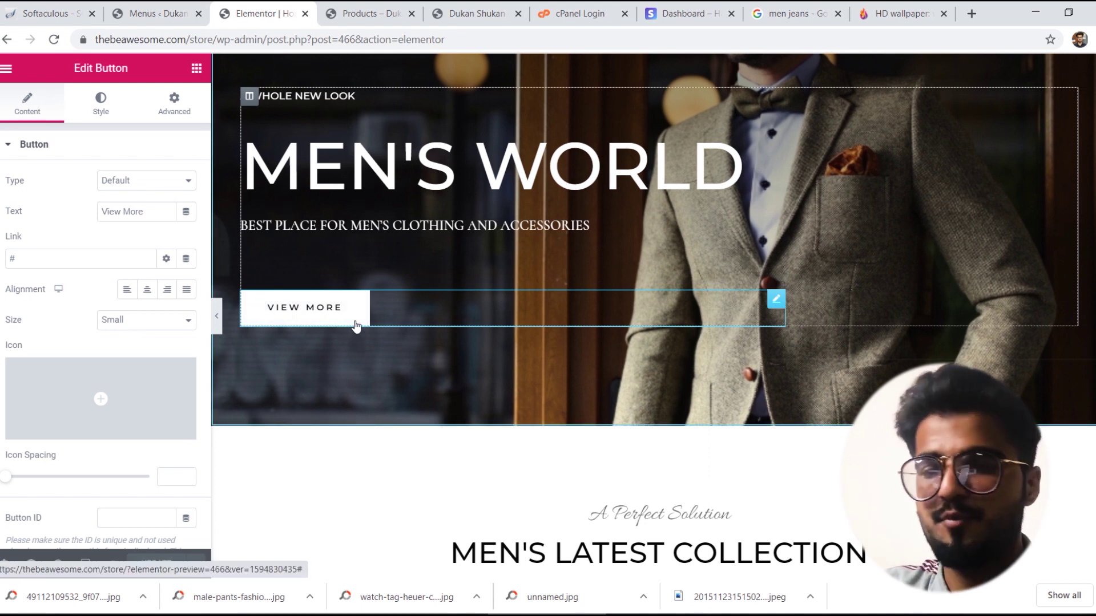
{"action": "left_click", "coordinate": [81, 261]}
{"action": "key", "text": "ctrl+a"}
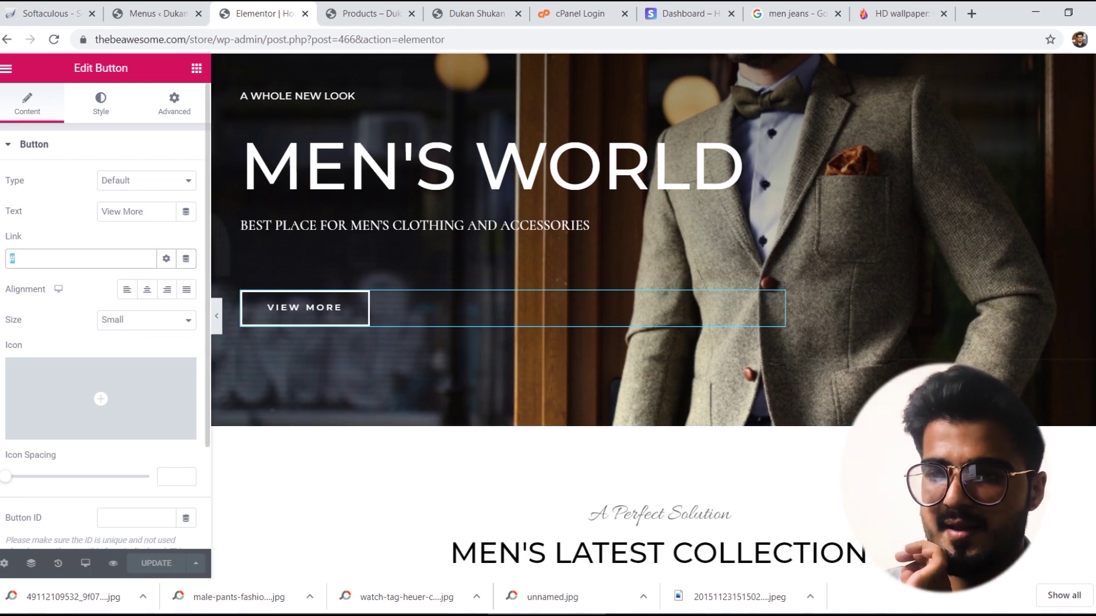
{"action": "type", "text": "https://thebeawesome.com/store/shop/"}
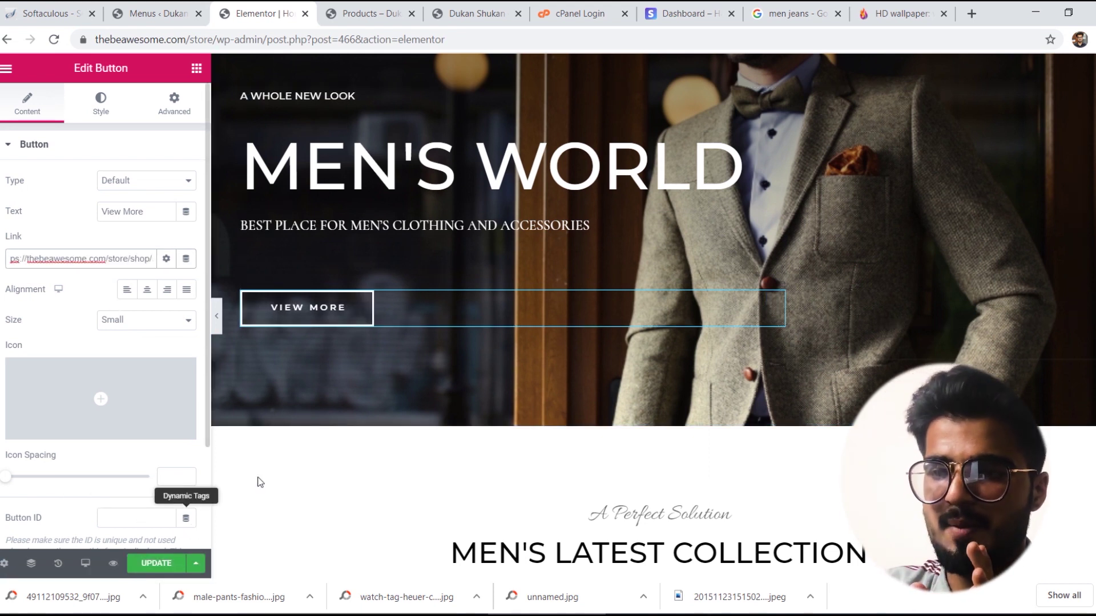
{"action": "left_click", "coordinate": [155, 564]}
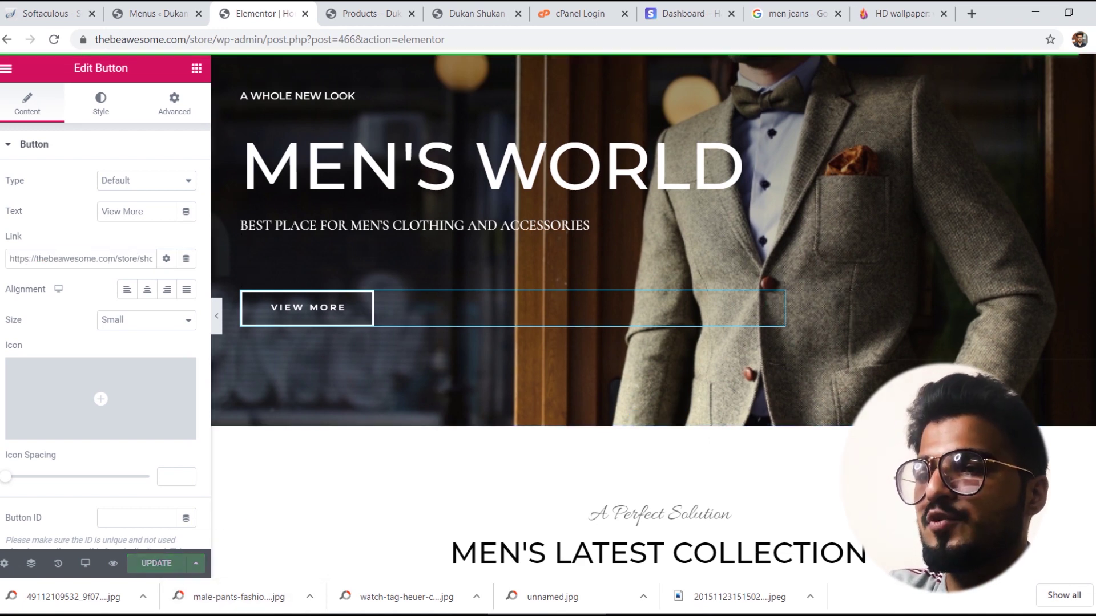
Step: Go to the browser tab showing the shop page
{"action": "scroll", "coordinate": [653, 316], "scroll_direction": "down", "scroll_amount": 10}
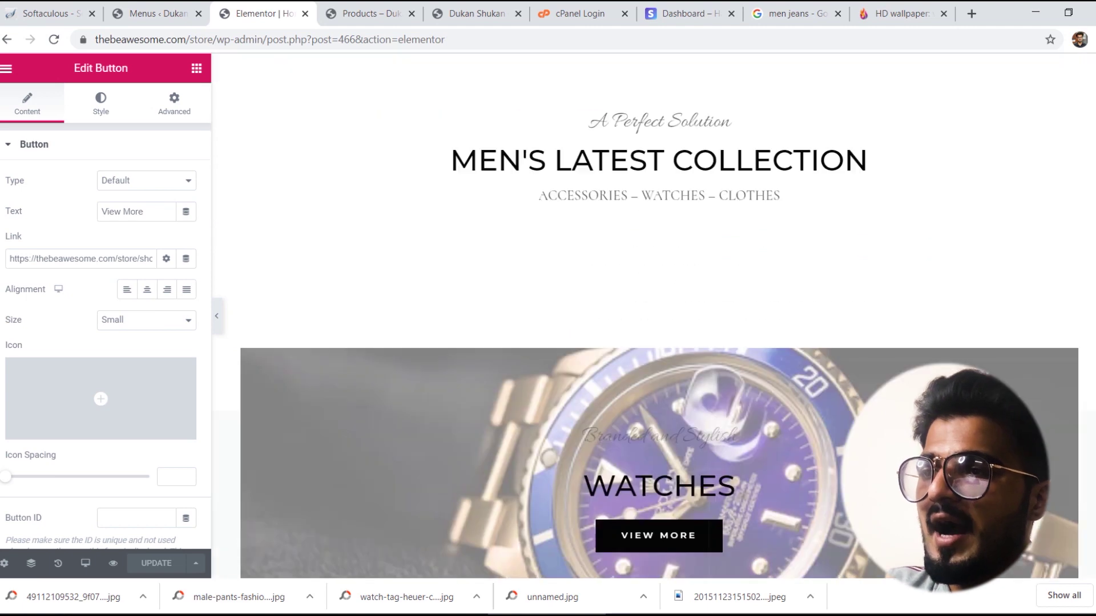
{"action": "scroll", "coordinate": [659, 256], "scroll_direction": "down", "scroll_amount": 1}
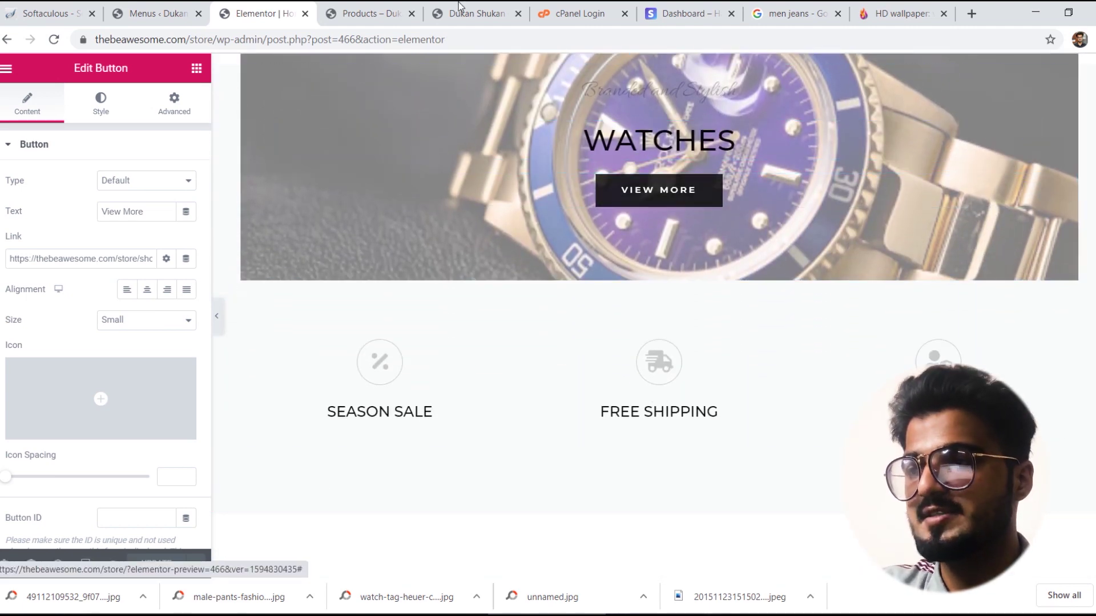
{"action": "left_click", "coordinate": [394, 8]}
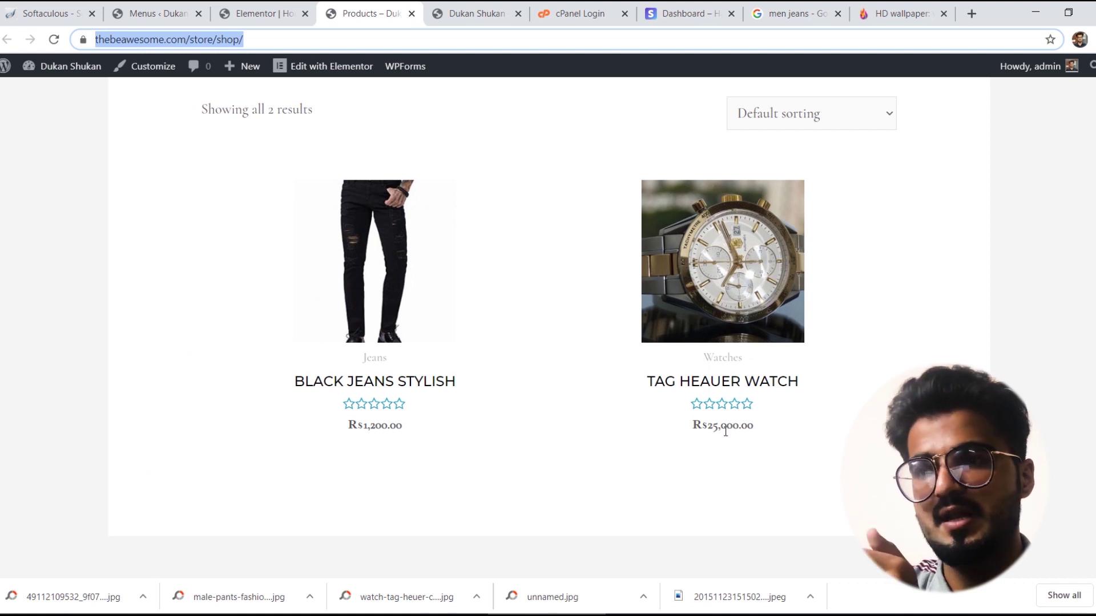
Step: Go from the Tag Heuer Watch product to the Watches category page and copy its address
{"action": "key", "text": "Return"}
{"action": "left_click", "coordinate": [718, 383]}
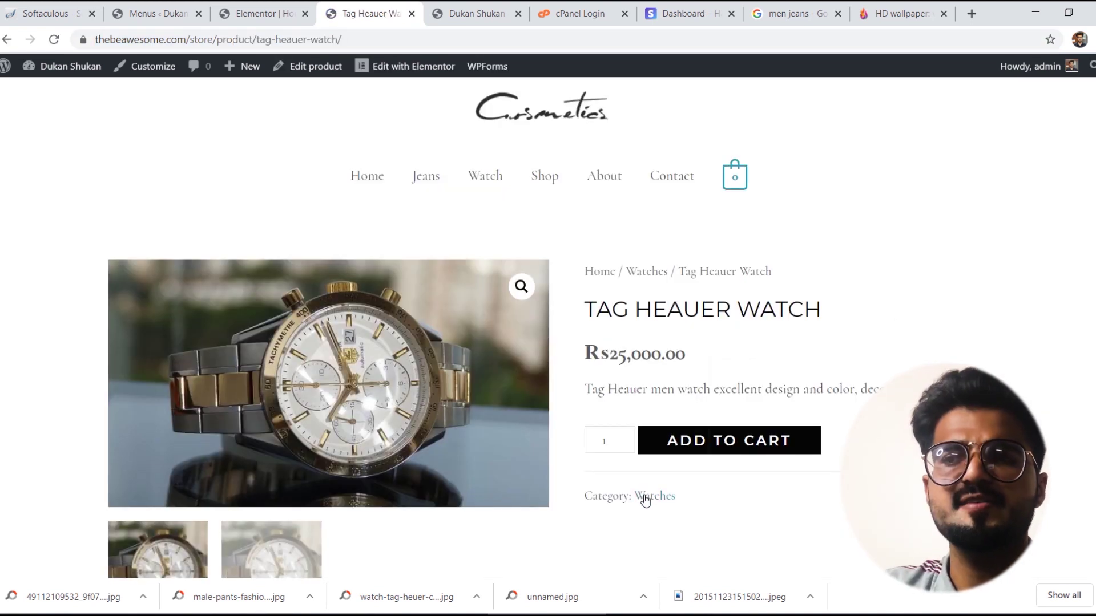
{"action": "left_click", "coordinate": [645, 501]}
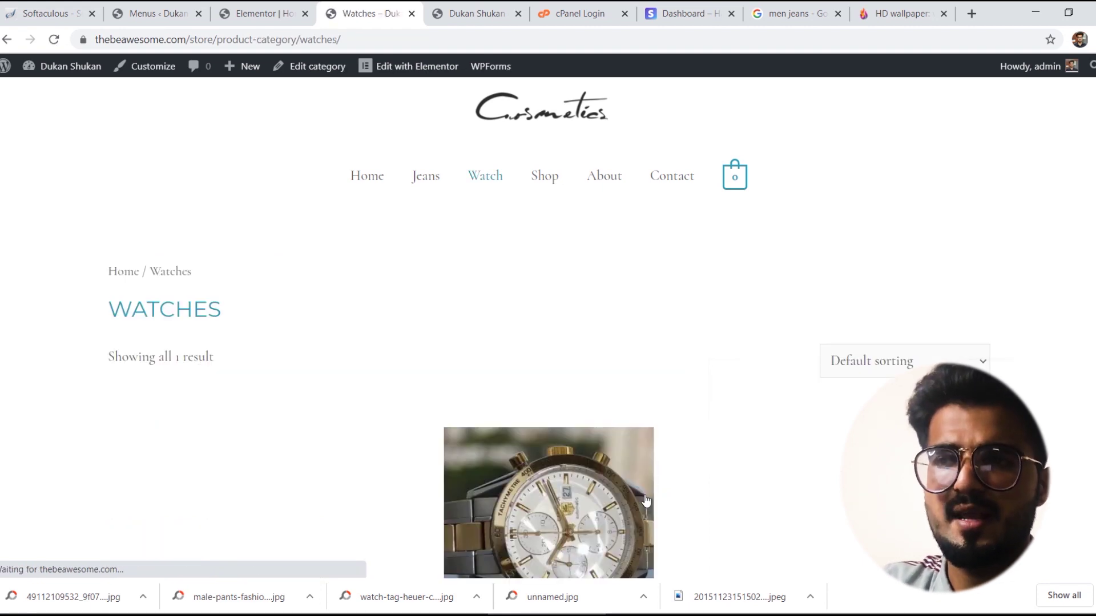
{"action": "left_click", "coordinate": [354, 31]}
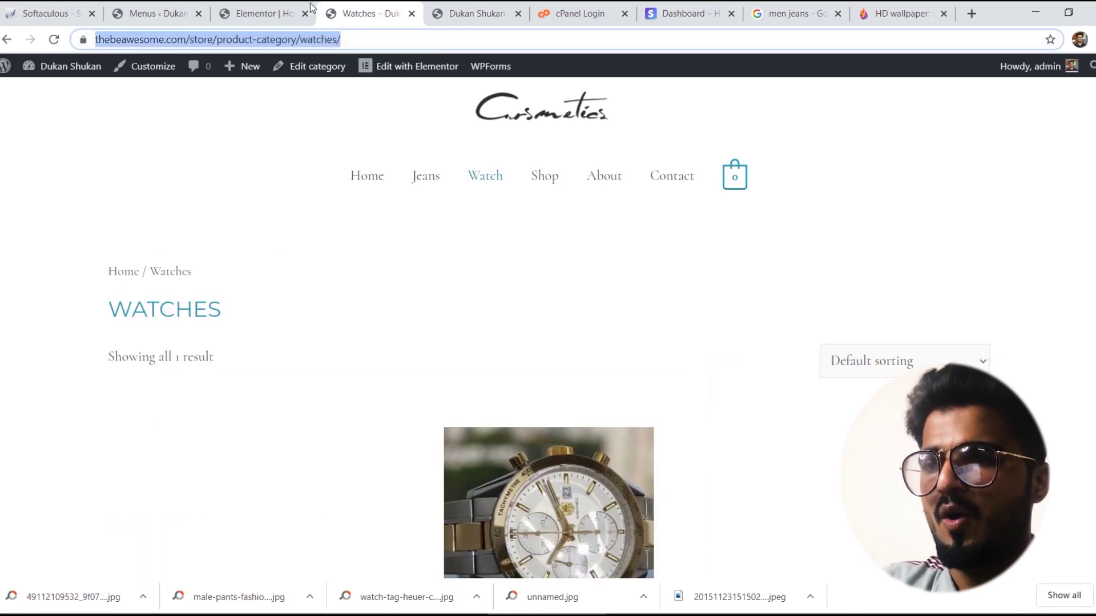
Step: Link the Watches banner's View More button to the Watches category URL and save
{"action": "left_click", "coordinate": [252, 13]}
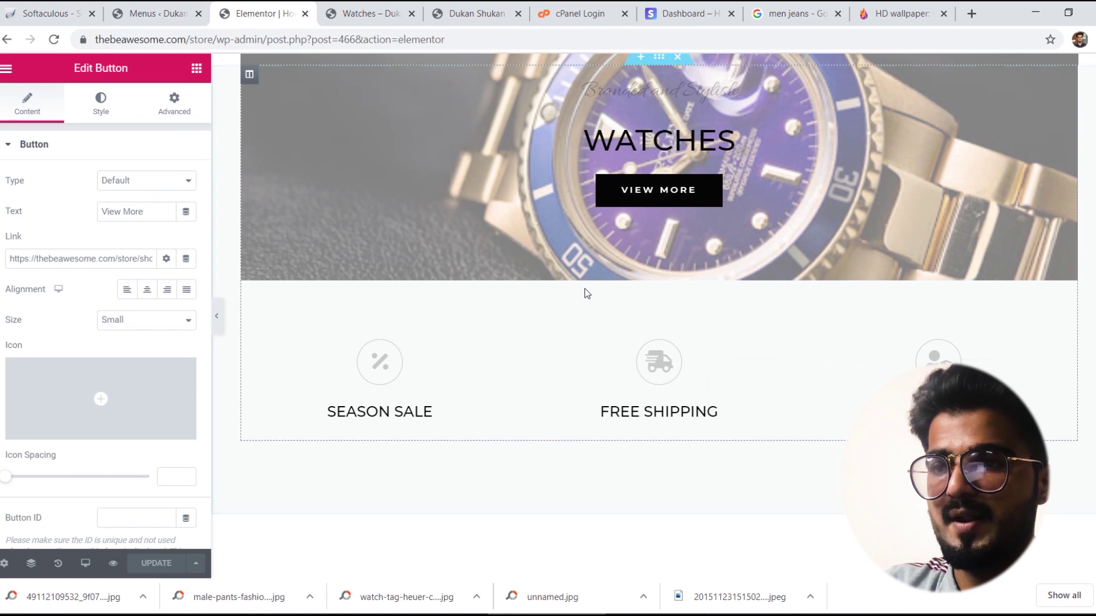
{"action": "left_click", "coordinate": [658, 190]}
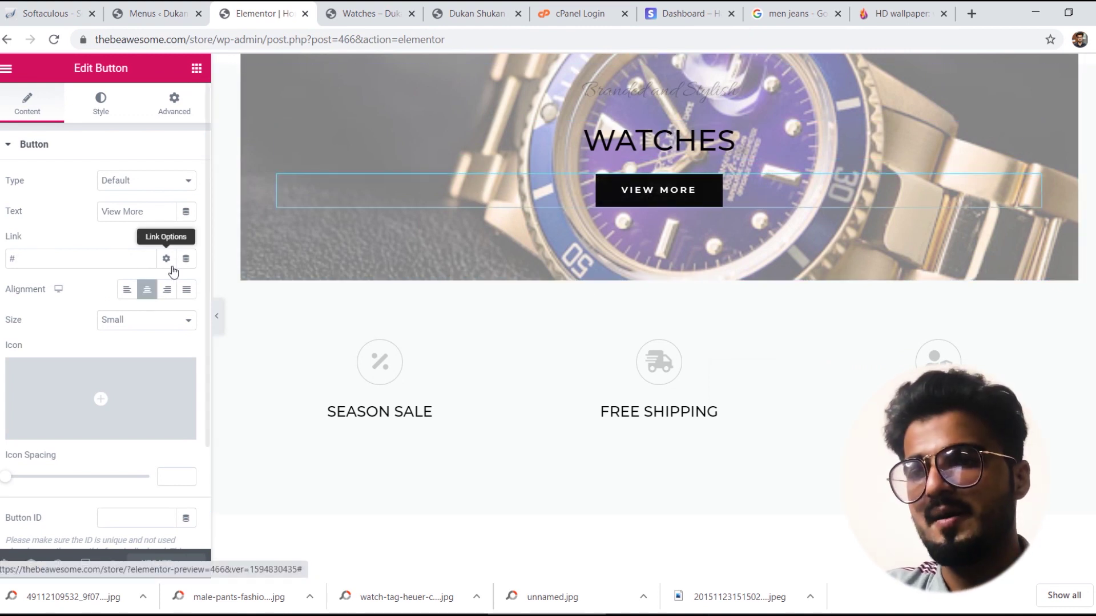
{"action": "double_click", "coordinate": [101, 255]}
{"action": "key", "text": "ctrl+v"}
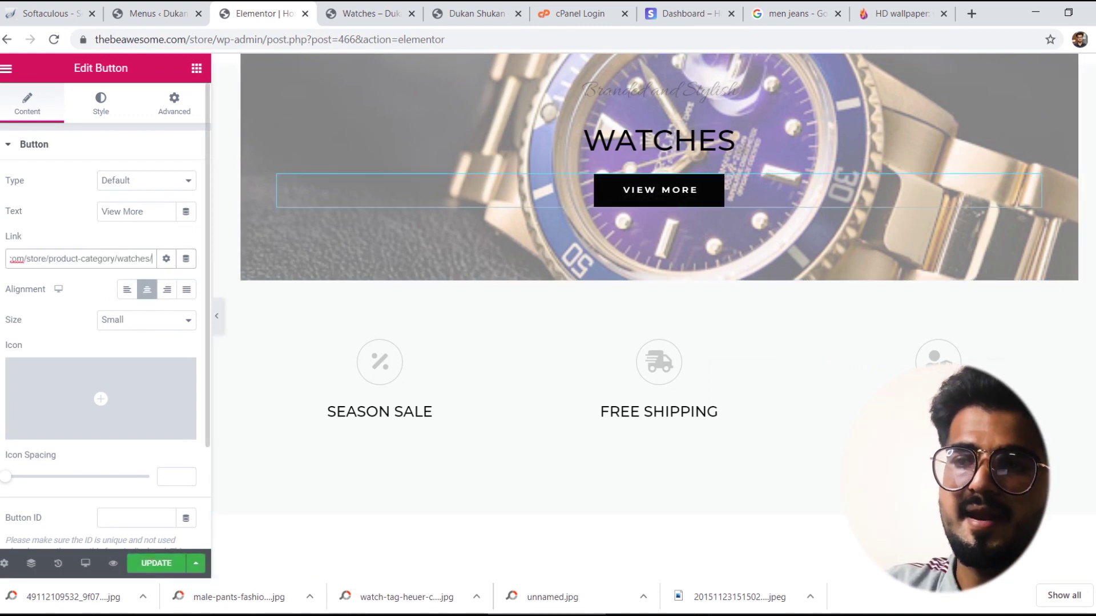
{"action": "left_click", "coordinate": [154, 564]}
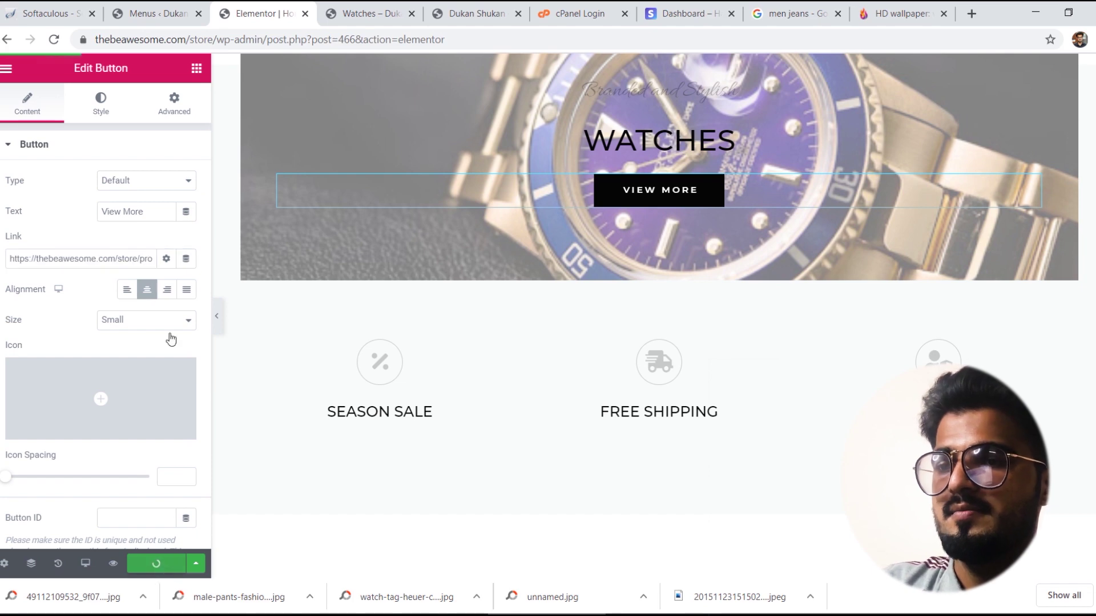
Step: Trim the address bar to /store/ to load the live home page
{"action": "left_click_drag", "start_coordinate": [489, 37], "coordinate": [228, 44]}
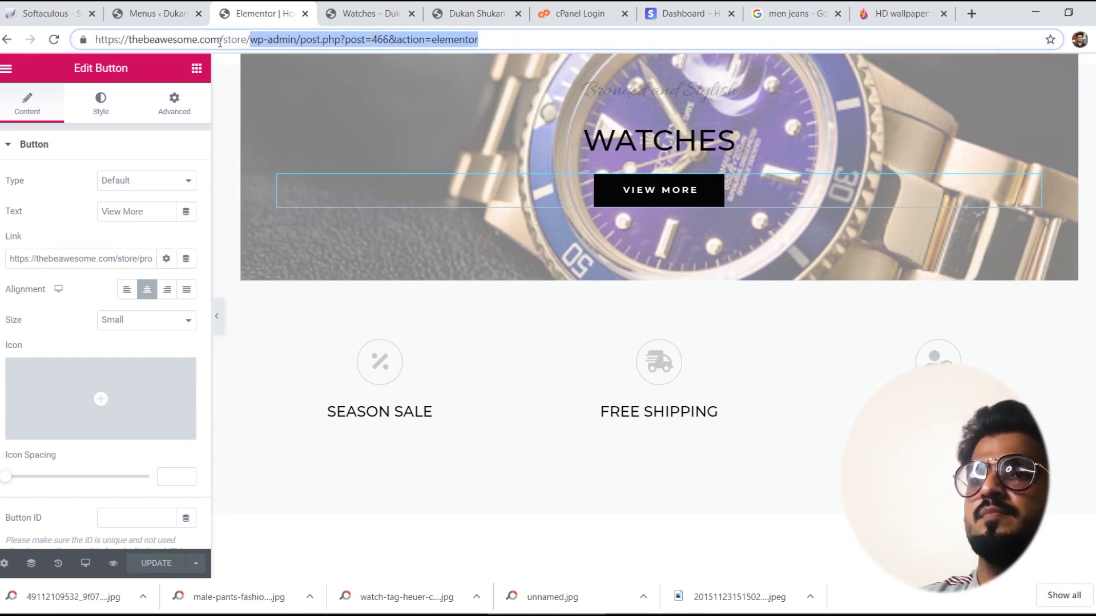
{"action": "key", "text": "BackSpace"}
{"action": "key", "text": "Return"}
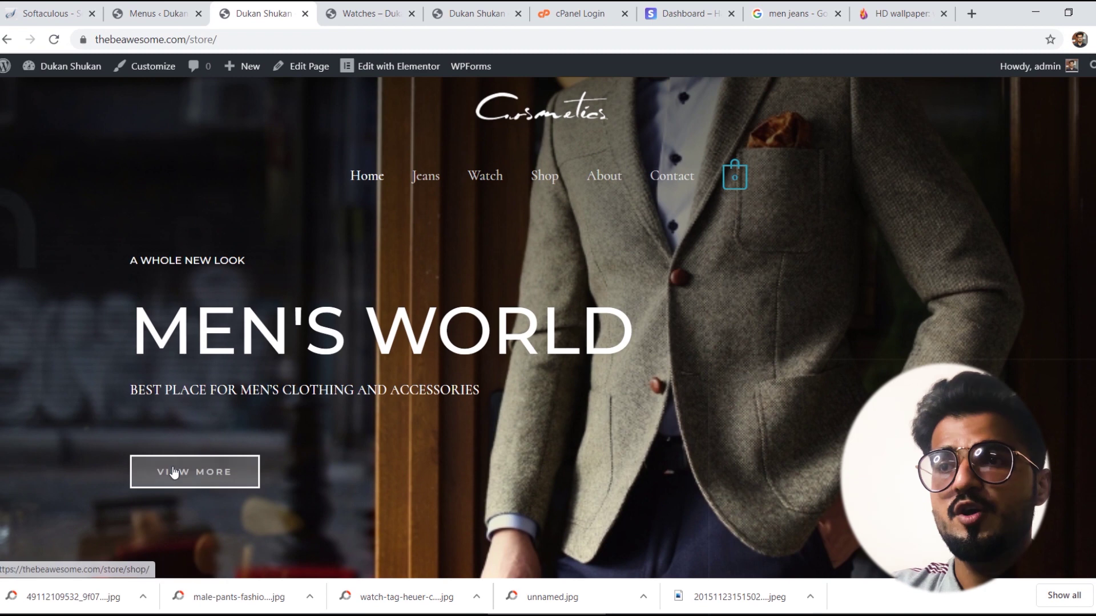
Step: Check that the hero View More button opens the shop page, then return home
{"action": "left_click", "coordinate": [174, 471]}
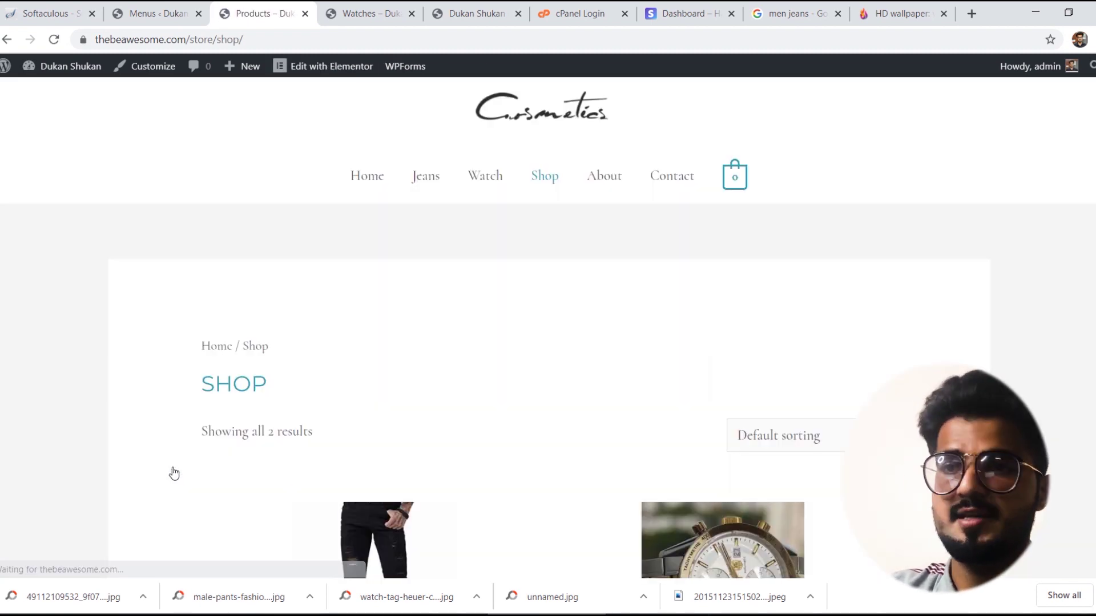
{"action": "scroll", "coordinate": [548, 342], "scroll_direction": "down", "scroll_amount": 2}
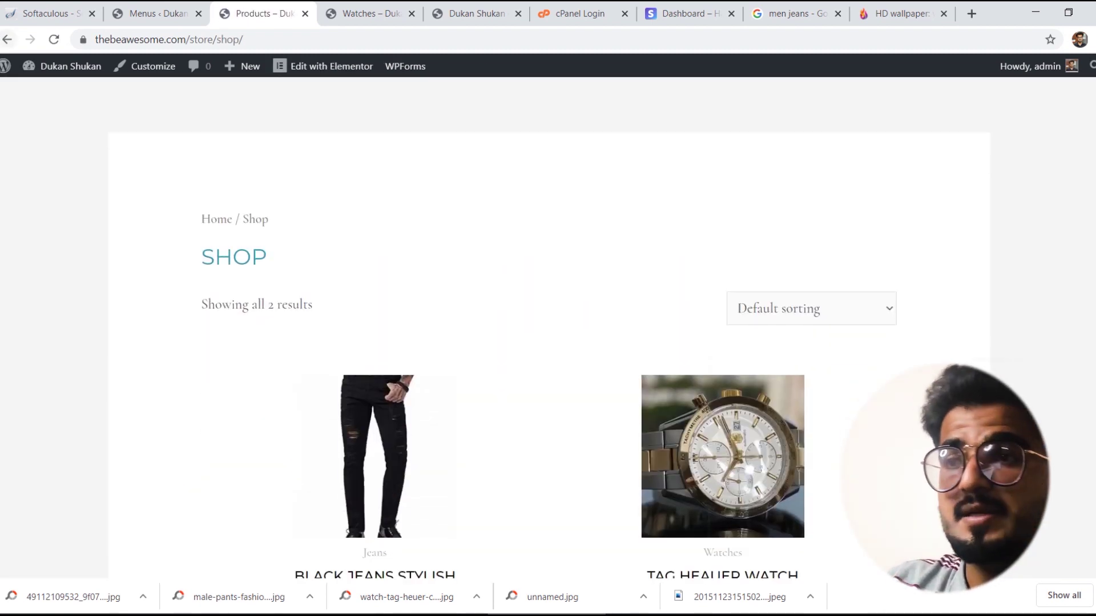
{"action": "left_click", "coordinate": [7, 41]}
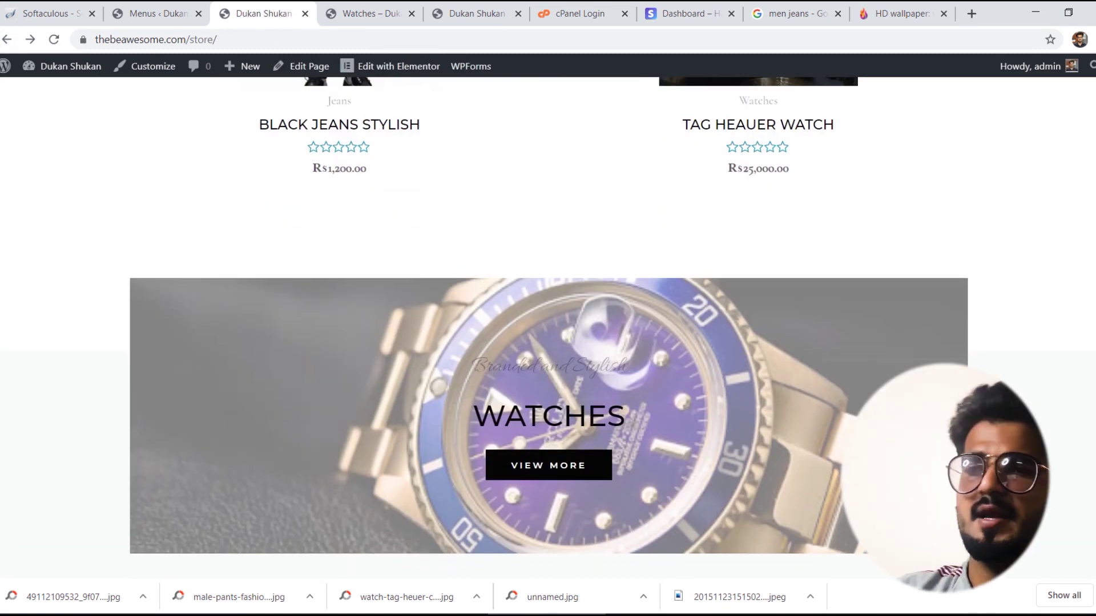
Step: Check that the Watches View More button opens the Watches category page
{"action": "left_click", "coordinate": [557, 464]}
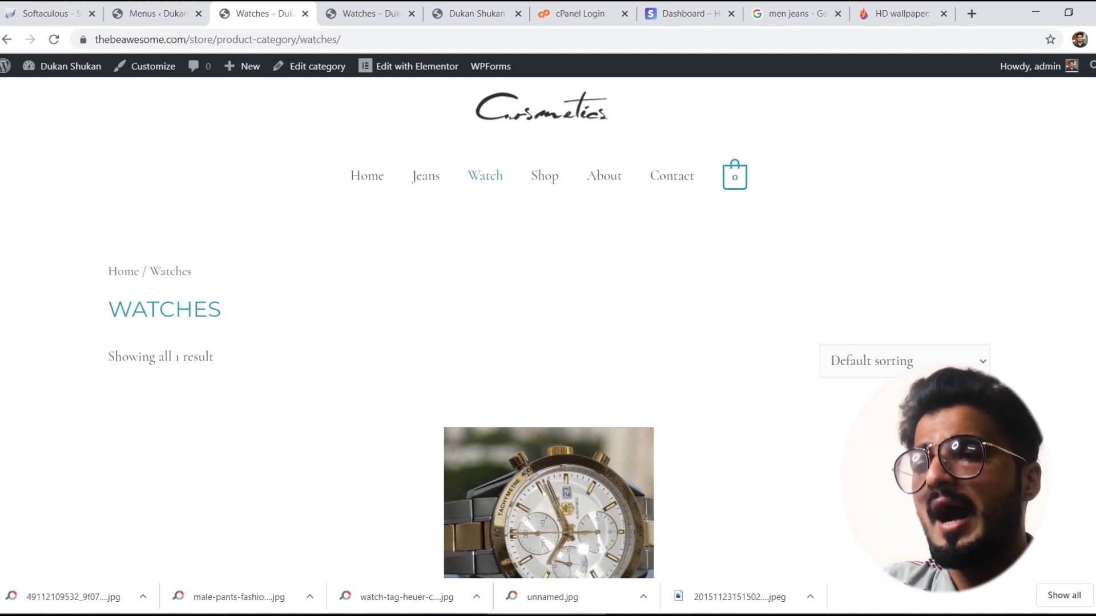
{"action": "scroll", "coordinate": [548, 328], "scroll_direction": "down", "scroll_amount": 3}
{"action": "scroll", "coordinate": [548, 328], "scroll_direction": "down", "scroll_amount": 4}
{"action": "scroll", "coordinate": [548, 328], "scroll_direction": "up", "scroll_amount": 6}
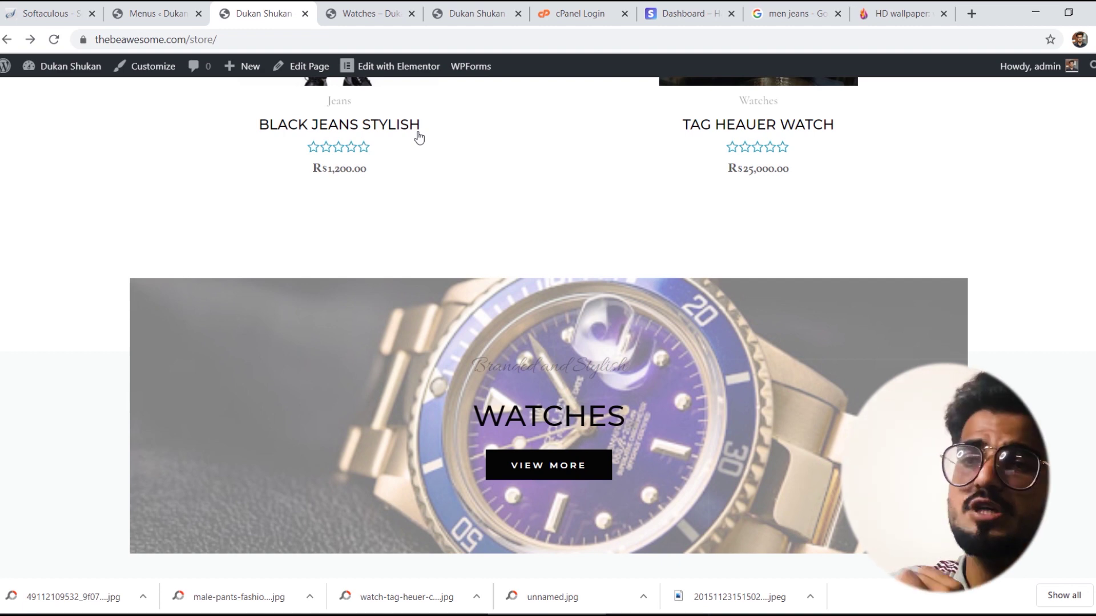
{"action": "scroll", "coordinate": [548, 328], "scroll_direction": "up", "scroll_amount": 15}
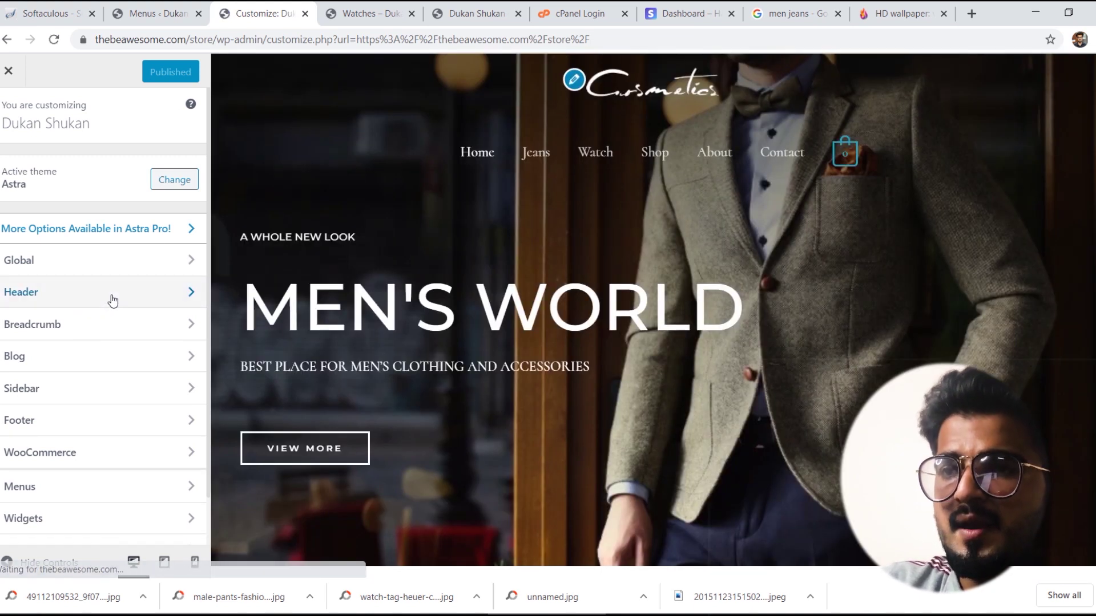
Step: Browse the Site Identity logo picker without changing the logo, then exit the Customizer
{"action": "left_click", "coordinate": [113, 298]}
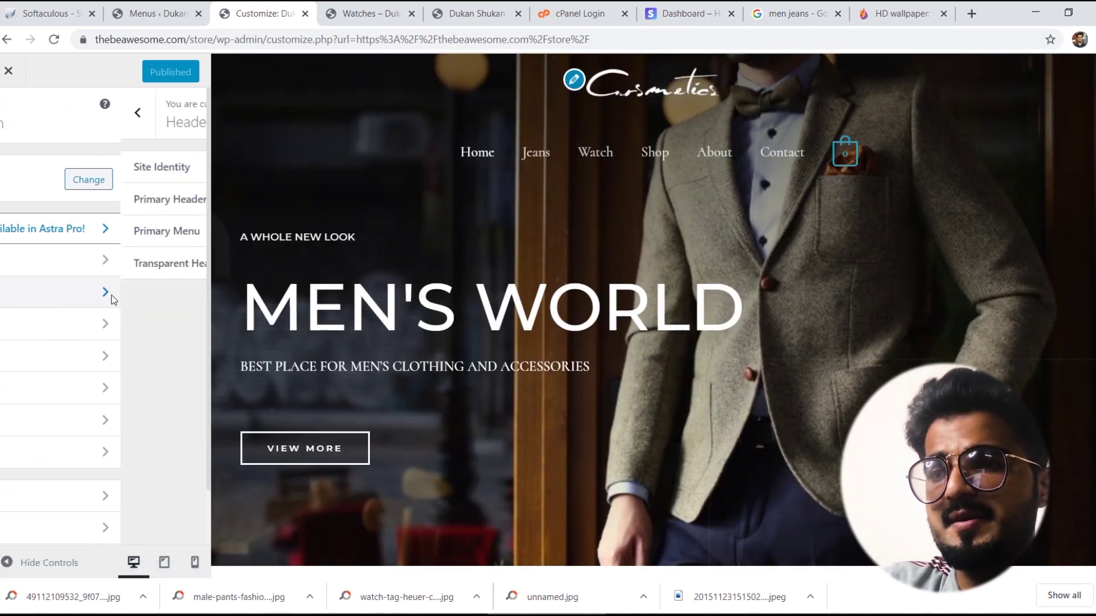
{"action": "left_click", "coordinate": [77, 180]}
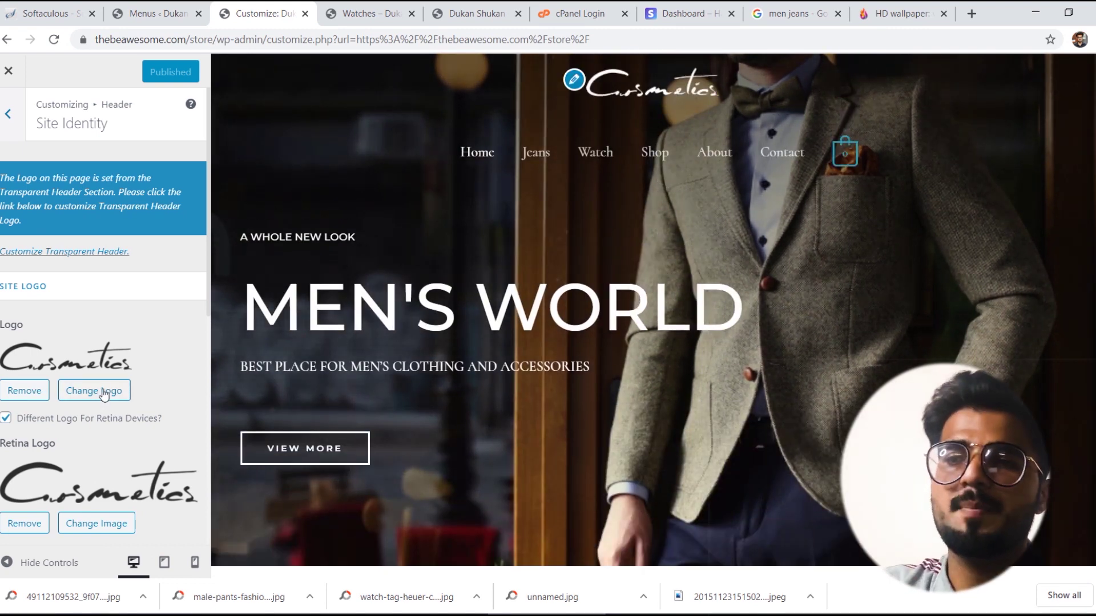
{"action": "left_click", "coordinate": [103, 393]}
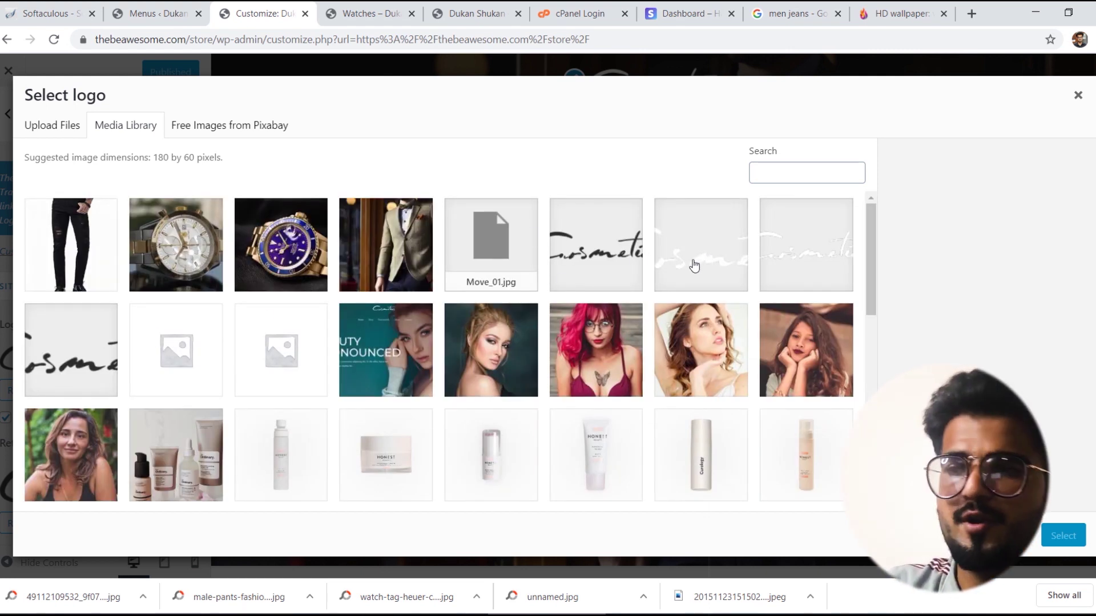
{"action": "left_click", "coordinate": [53, 129]}
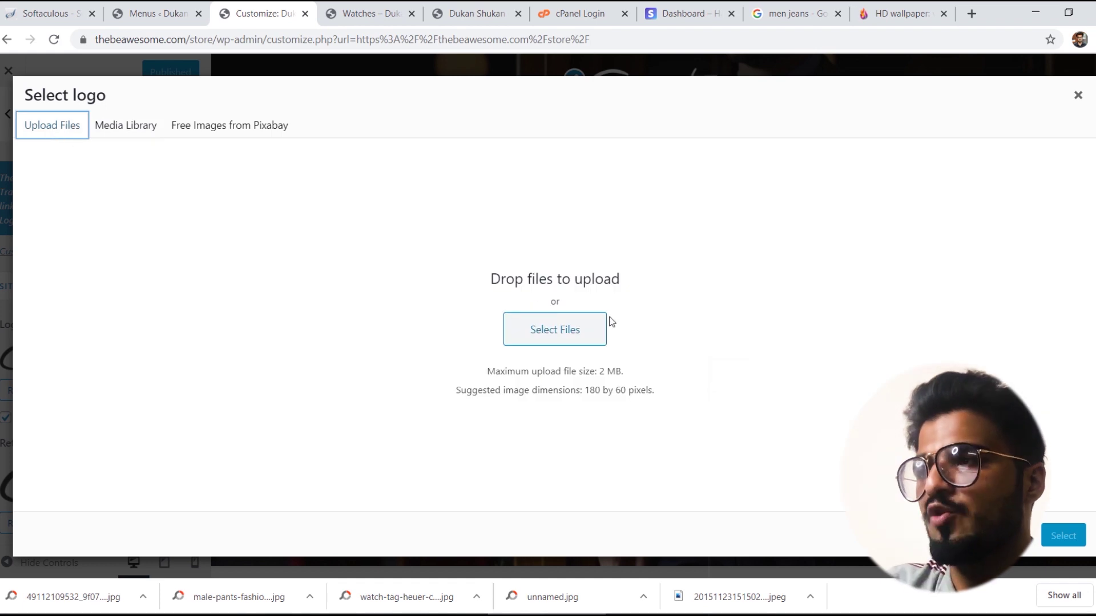
{"action": "left_click", "coordinate": [1077, 95]}
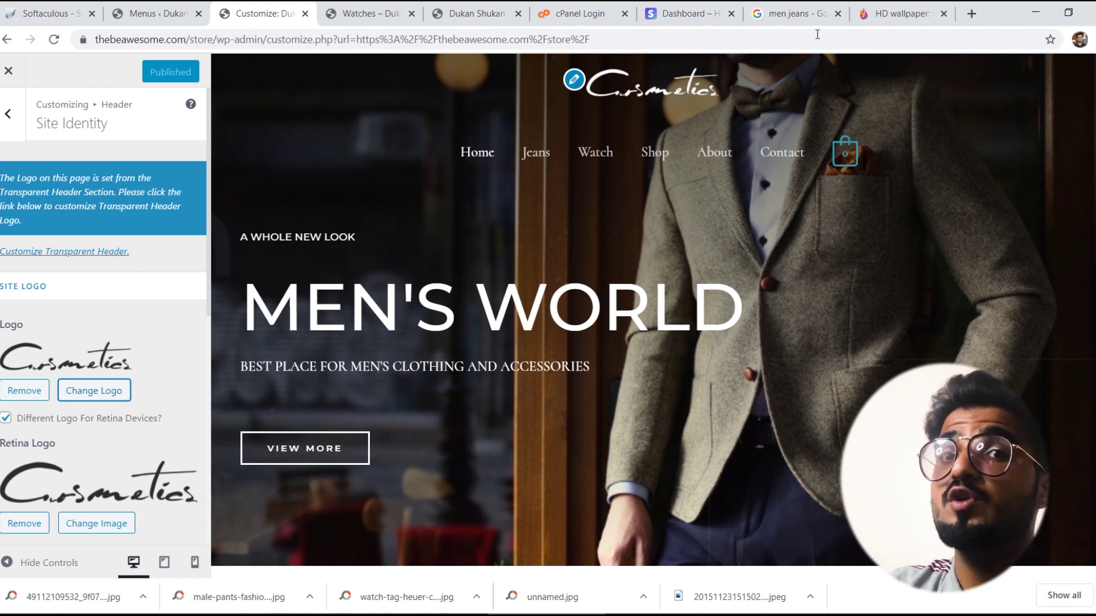
{"action": "left_click", "coordinate": [9, 114]}
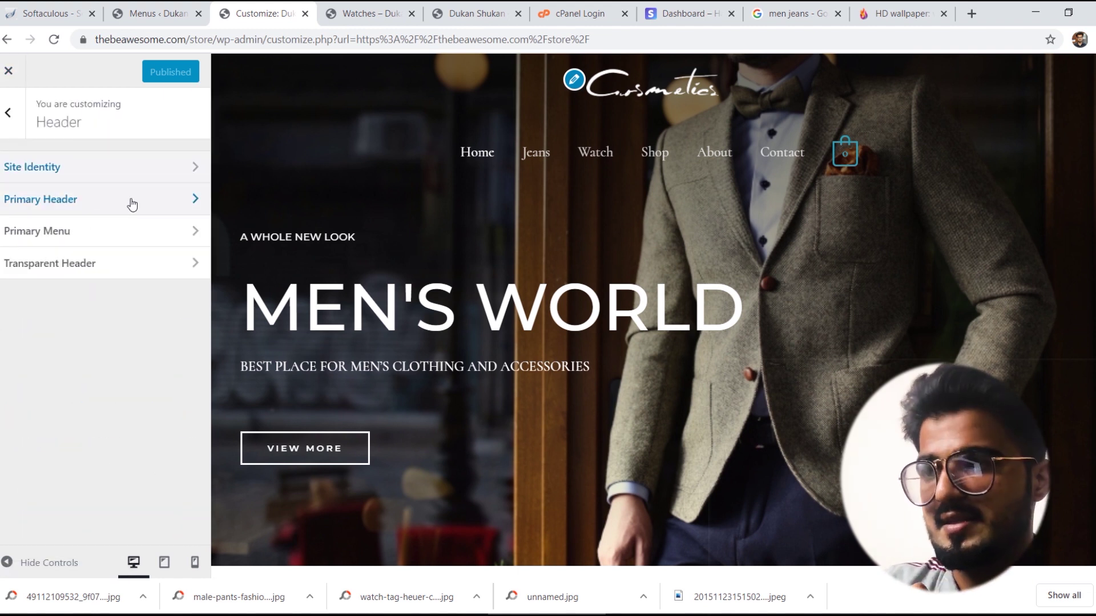
{"action": "left_click", "coordinate": [9, 71]}
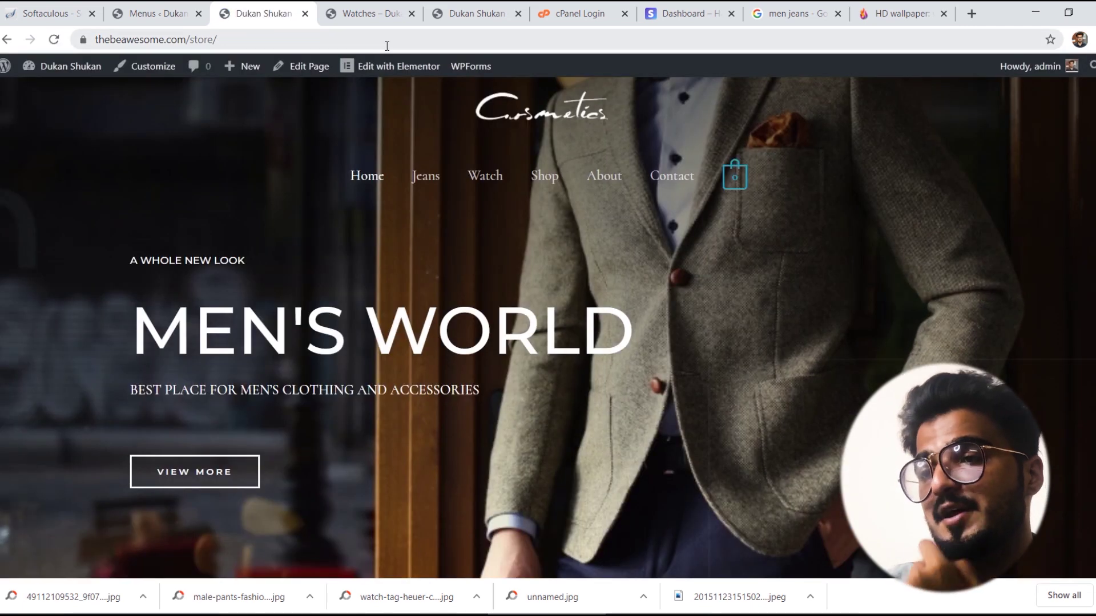
Step: Open the Site Footer template in Elementor from the admin bar's Edit with Elementor menu
{"action": "scroll", "coordinate": [548, 328], "scroll_direction": "down", "scroll_amount": 20}
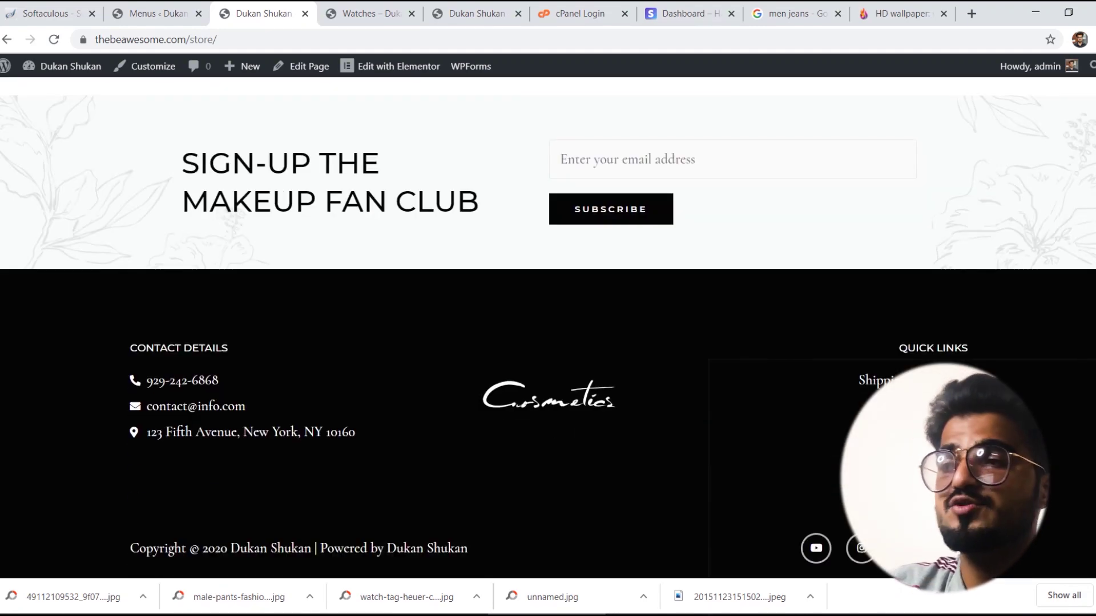
{"action": "scroll", "coordinate": [548, 328], "scroll_direction": "up", "scroll_amount": 12}
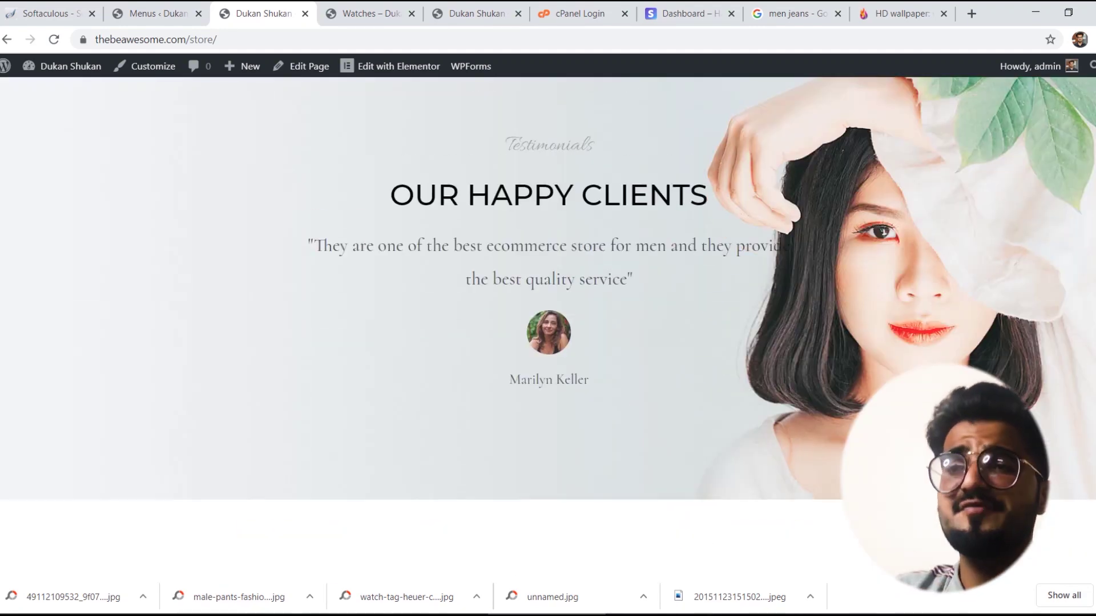
{"action": "scroll", "coordinate": [548, 328], "scroll_direction": "up", "scroll_amount": 8}
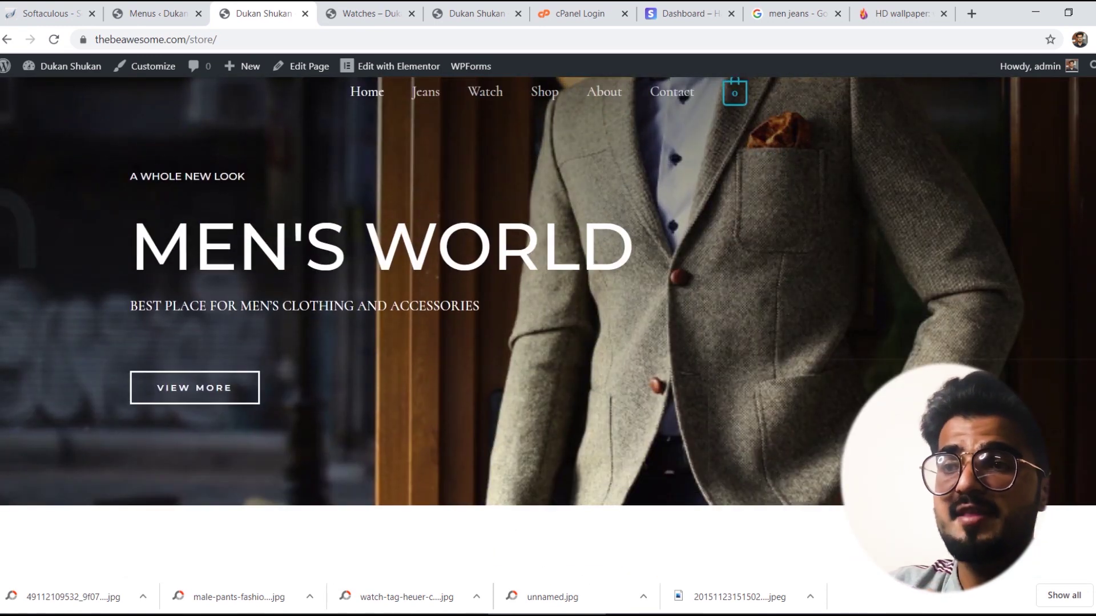
{"action": "mouse_move", "coordinate": [418, 70]}
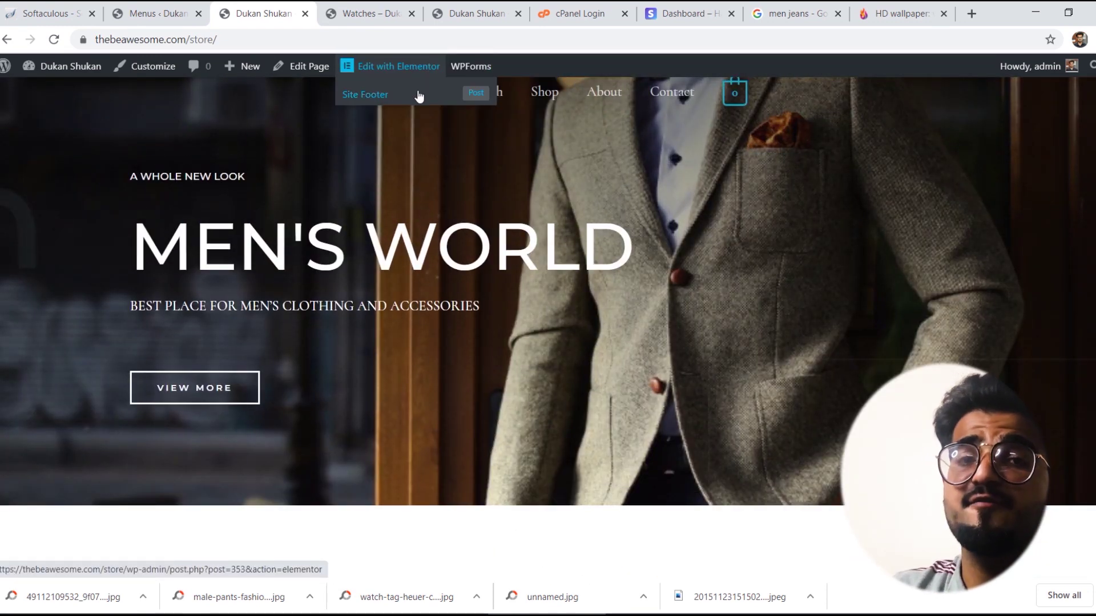
{"action": "left_click", "coordinate": [422, 97]}
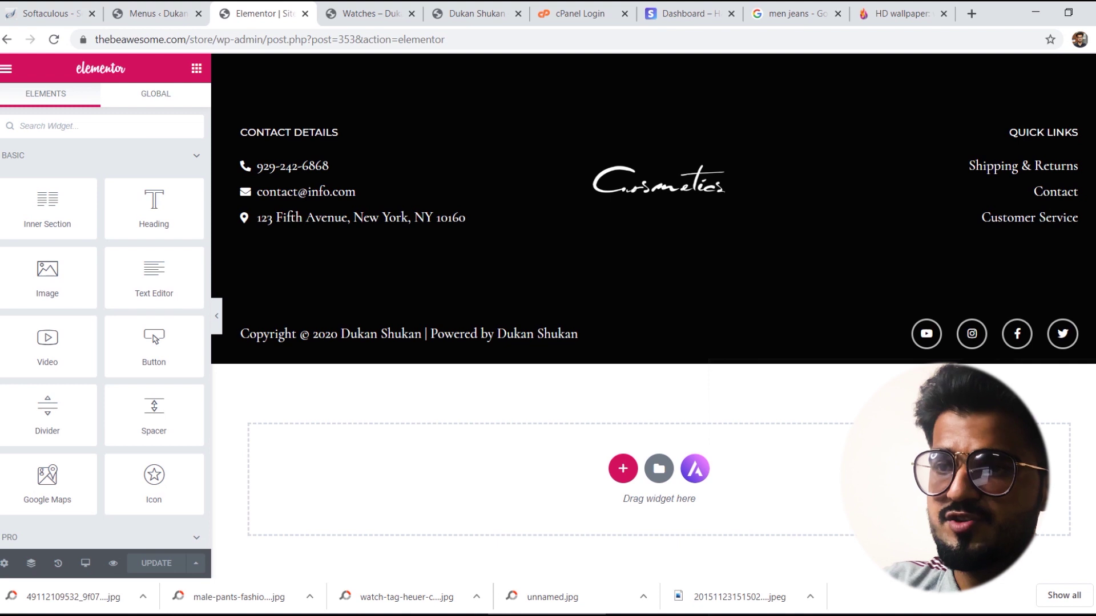
{"action": "left_click", "coordinate": [285, 175]}
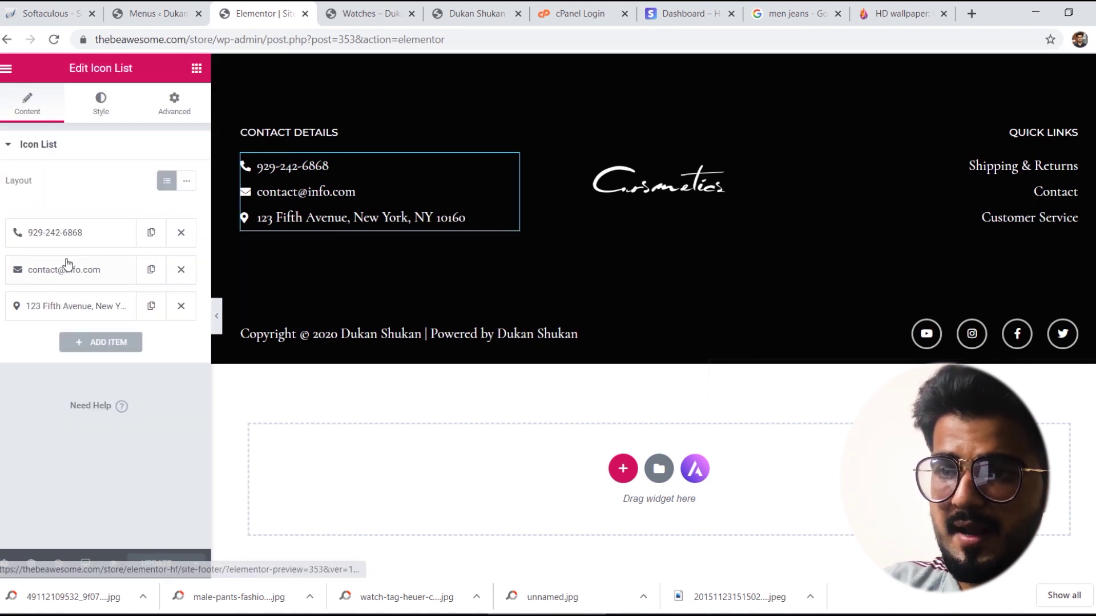
{"action": "left_click", "coordinate": [71, 232]}
{"action": "left_click", "coordinate": [94, 283]}
{"action": "key", "text": "ctrl+a"}
{"action": "type", "text": "+"}
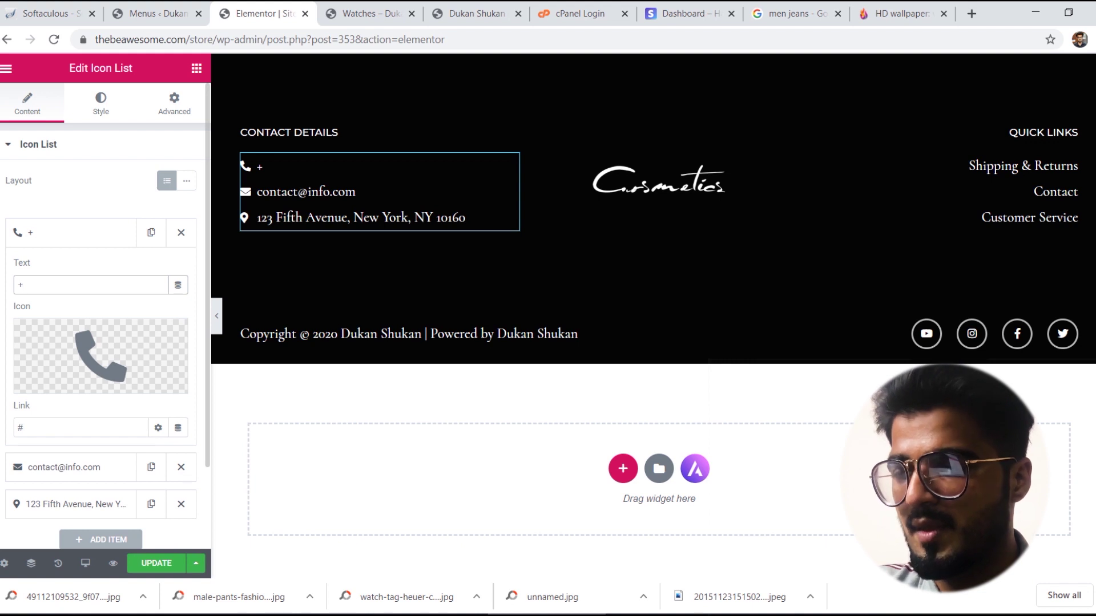
{"action": "type", "text": "32"}
{"action": "key", "text": "BackSpace"}
{"action": "key", "text": "BackSpace"}
{"action": "key", "text": "BackSpace"}
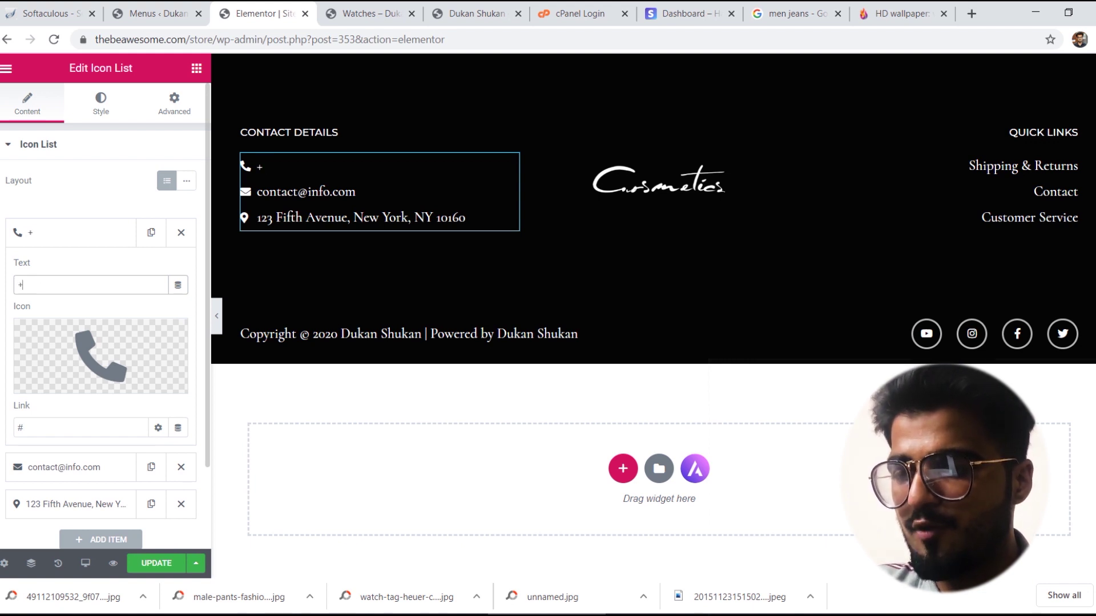
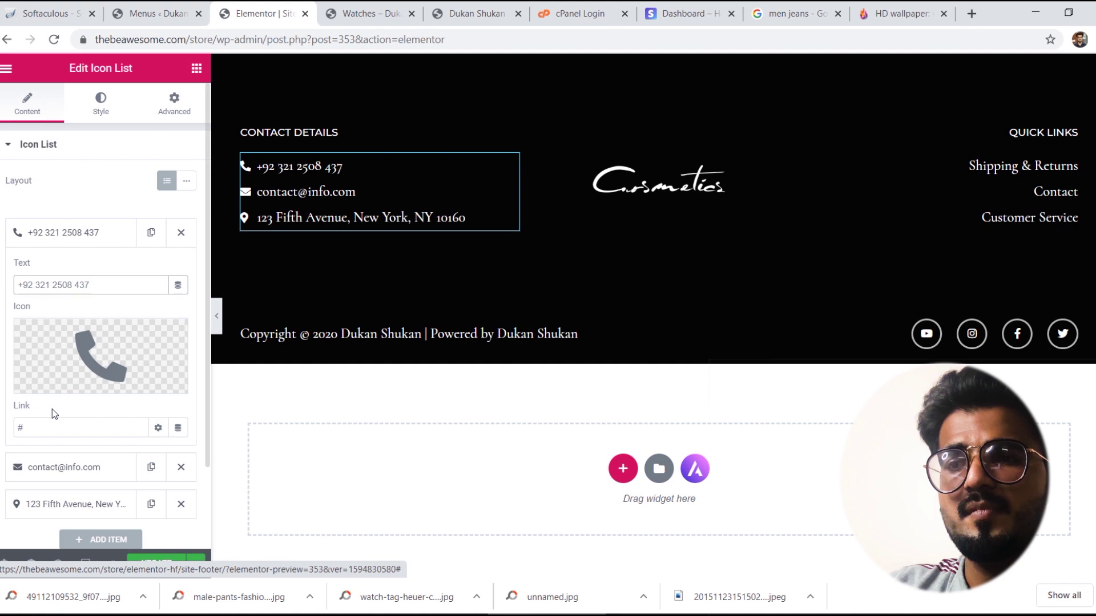
{"action": "left_click", "coordinate": [85, 242]}
Step: Replace the footer address line with 'Defence View Phase'
{"action": "left_click", "coordinate": [86, 295]}
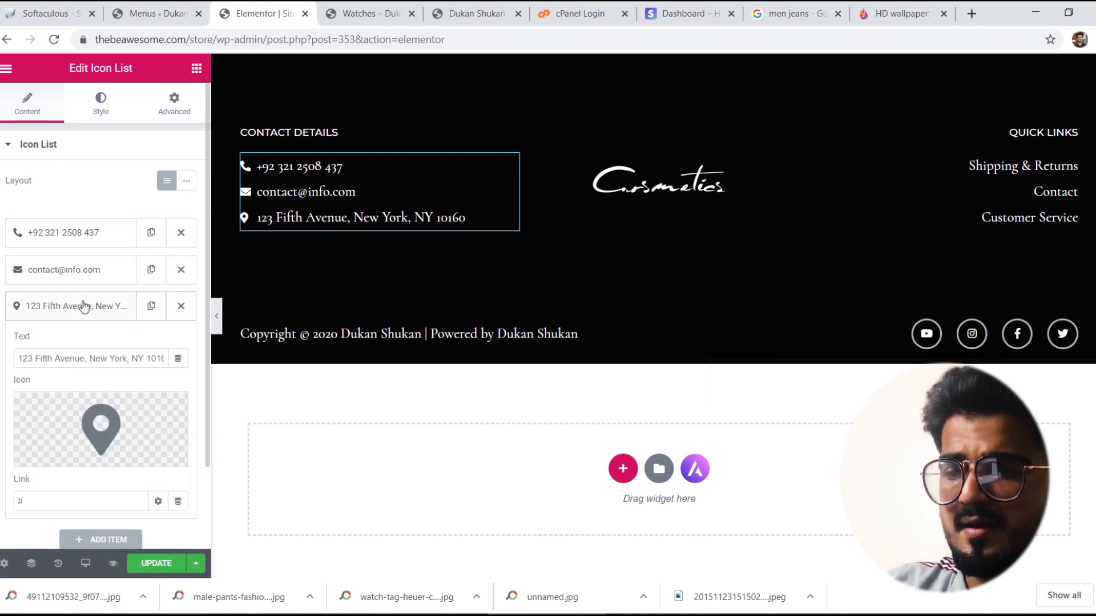
{"action": "double_click", "coordinate": [101, 359]}
{"action": "key", "text": "ctrl+a"}
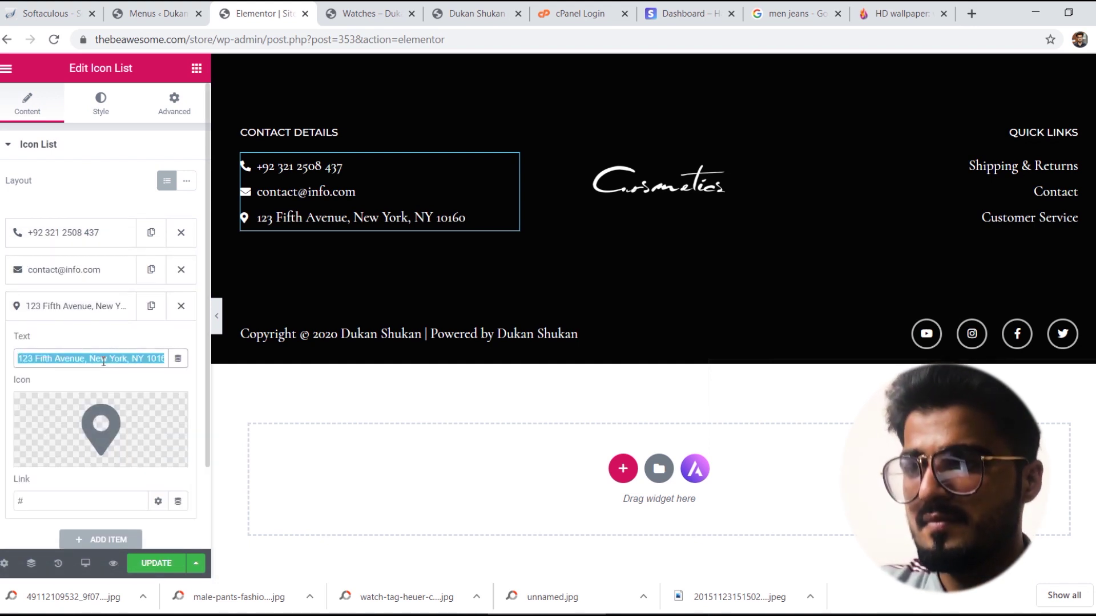
{"action": "type", "text": "Defence Vie"}
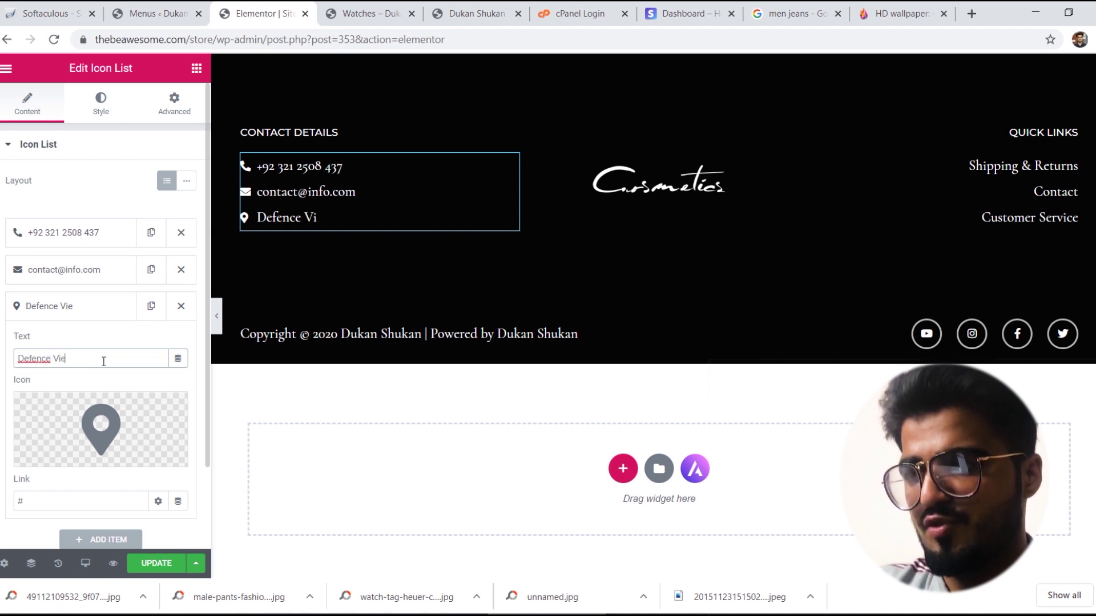
{"action": "type", "text": "w Phase II"}
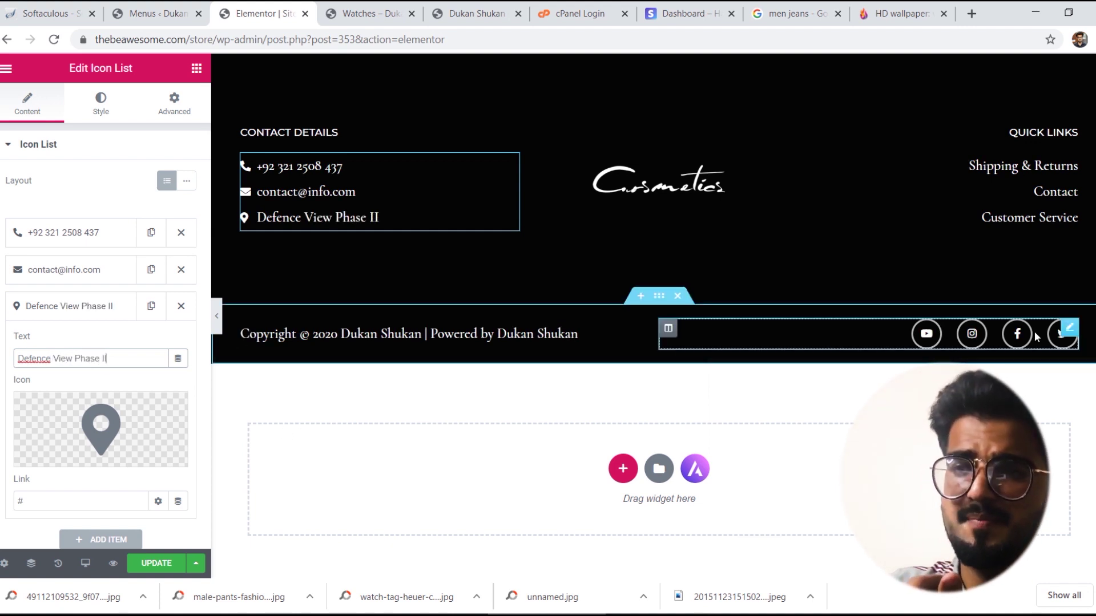
Step: Delete the YouTube entry from the footer Social Icons widget
{"action": "left_click", "coordinate": [1071, 330]}
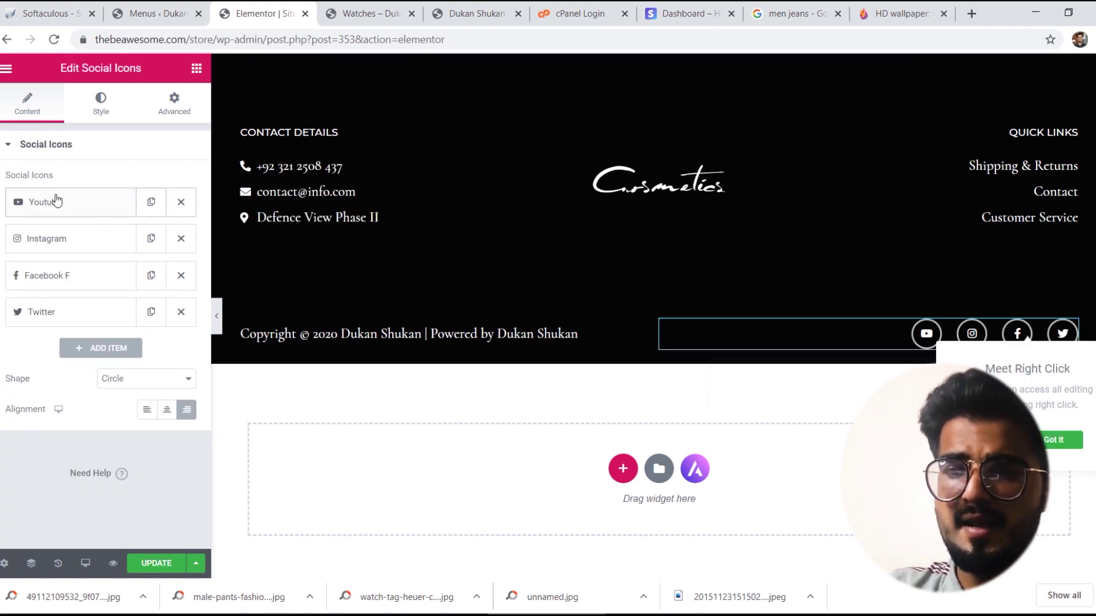
{"action": "left_click", "coordinate": [53, 201]}
{"action": "double_click", "coordinate": [20, 353]}
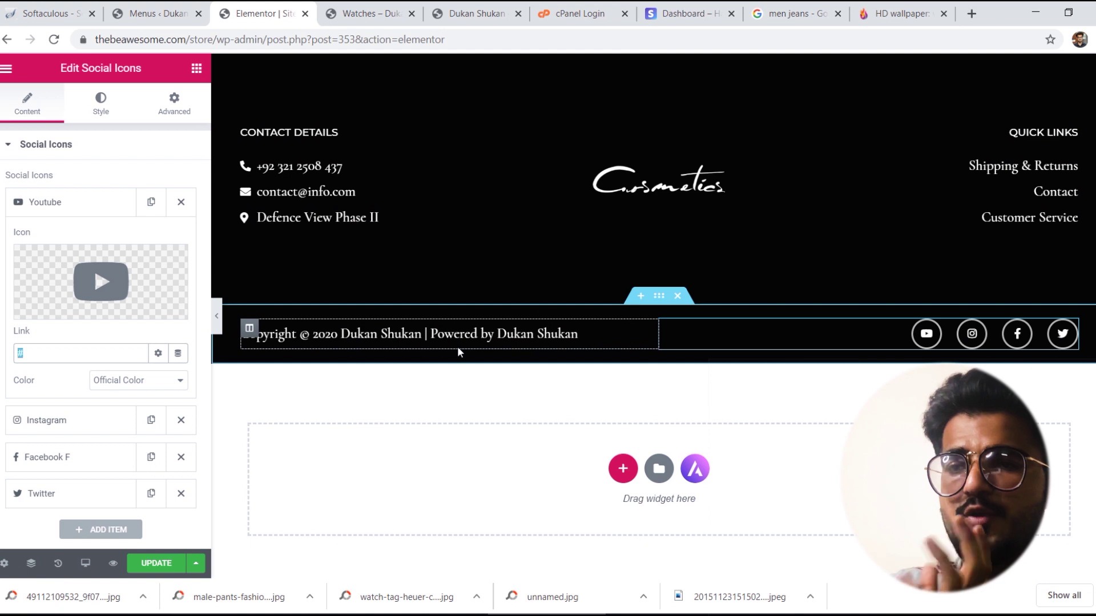
{"action": "left_click", "coordinate": [116, 203]}
{"action": "left_click", "coordinate": [180, 204]}
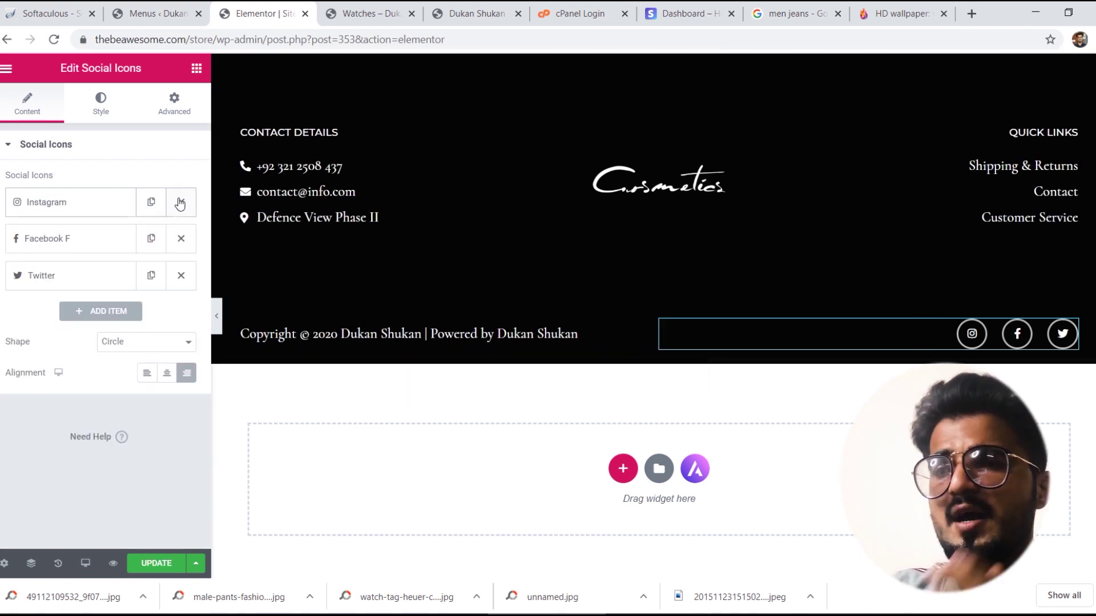
Step: Add a social icon, set it to Skype from the Icon Library, then delete it again
{"action": "left_click", "coordinate": [97, 311]}
{"action": "left_click", "coordinate": [85, 318]}
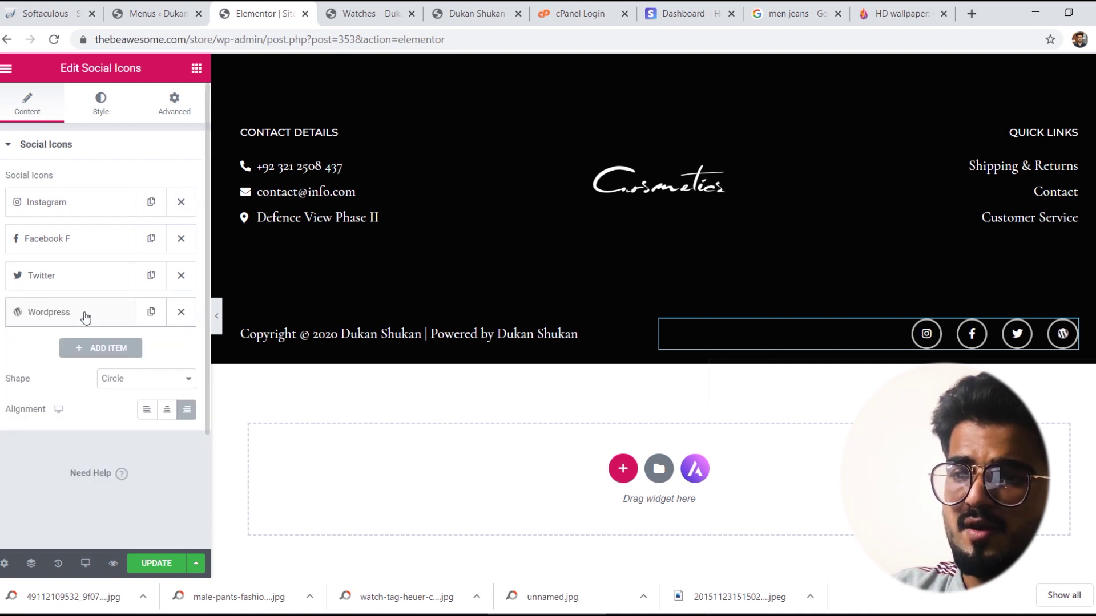
{"action": "left_click", "coordinate": [106, 314]}
{"action": "left_click", "coordinate": [106, 315]}
{"action": "left_click", "coordinate": [107, 317]}
{"action": "mouse_move", "coordinate": [97, 420]}
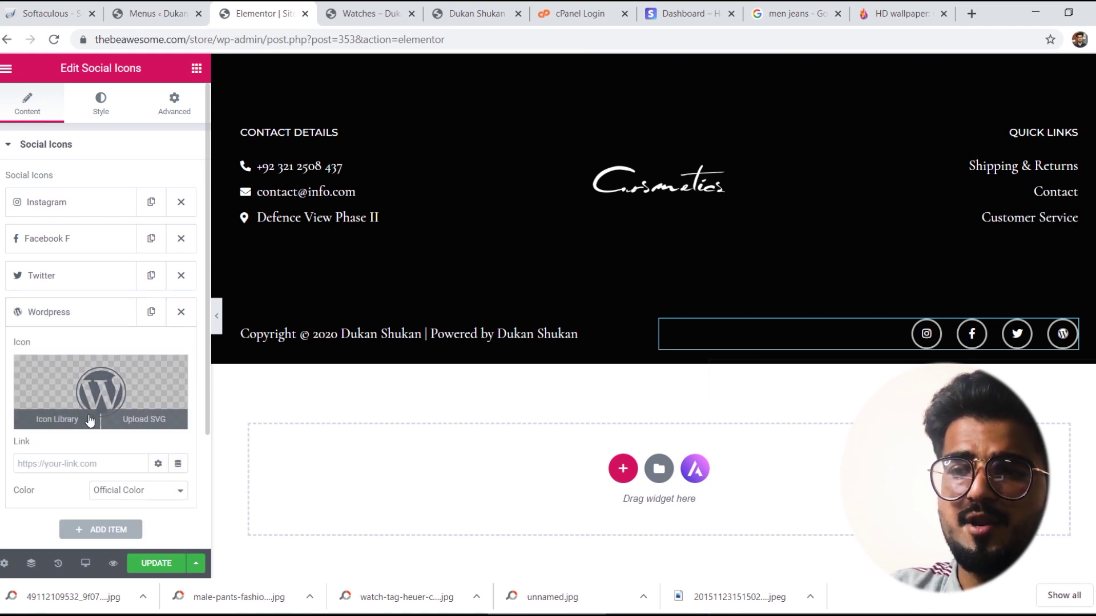
{"action": "left_click", "coordinate": [54, 419]}
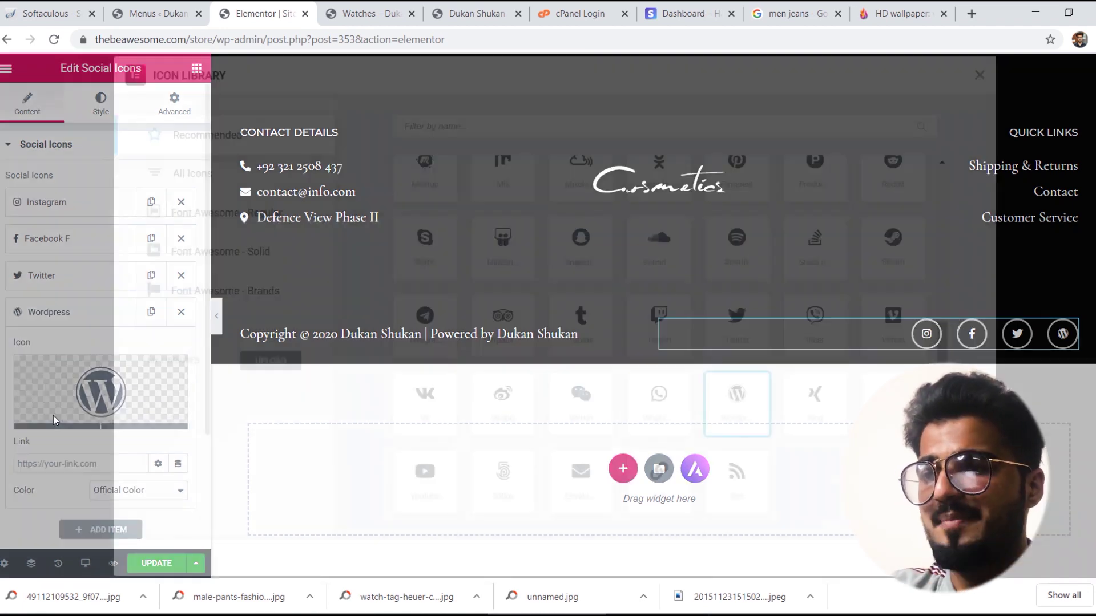
{"action": "left_click", "coordinate": [435, 251]}
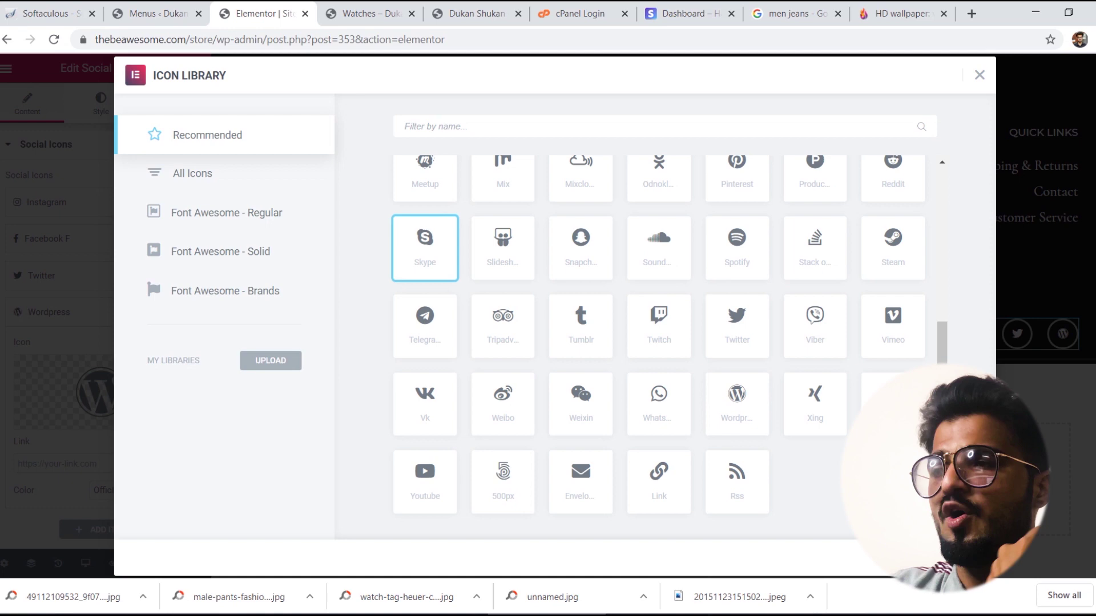
{"action": "left_click", "coordinate": [948, 557]}
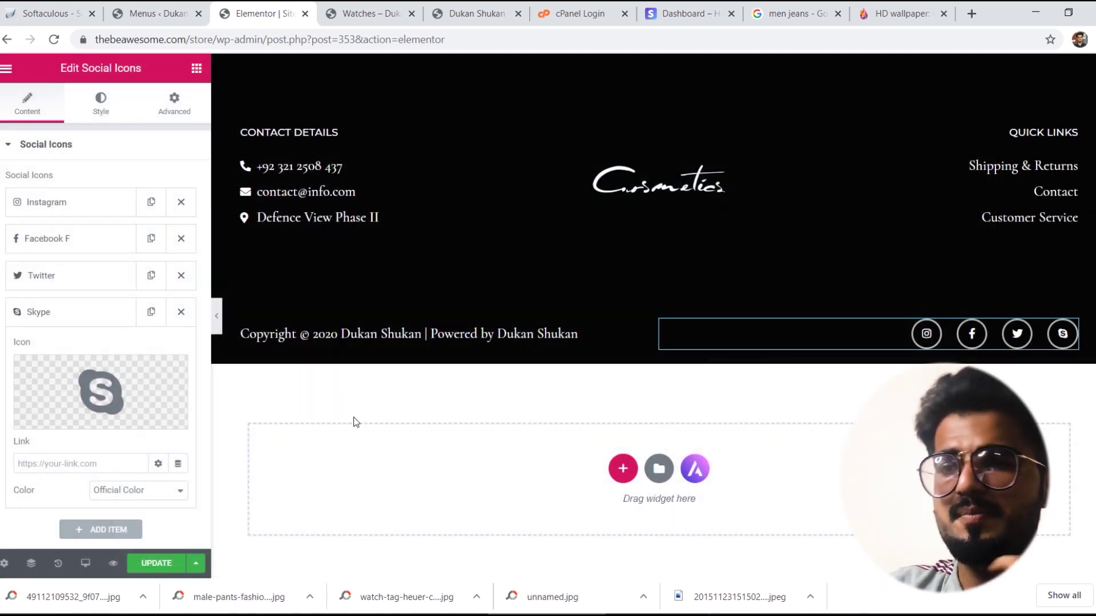
{"action": "left_click", "coordinate": [181, 311]}
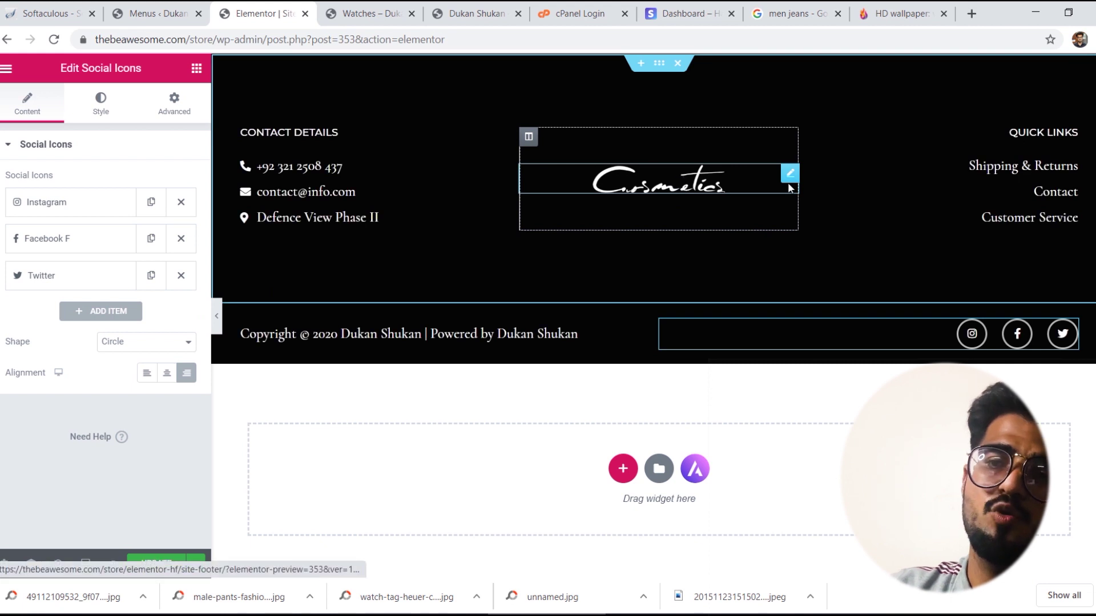
Step: Inspect the Quick Links Contact entry's link, then save the Site Footer changes
{"action": "left_click", "coordinate": [682, 182]}
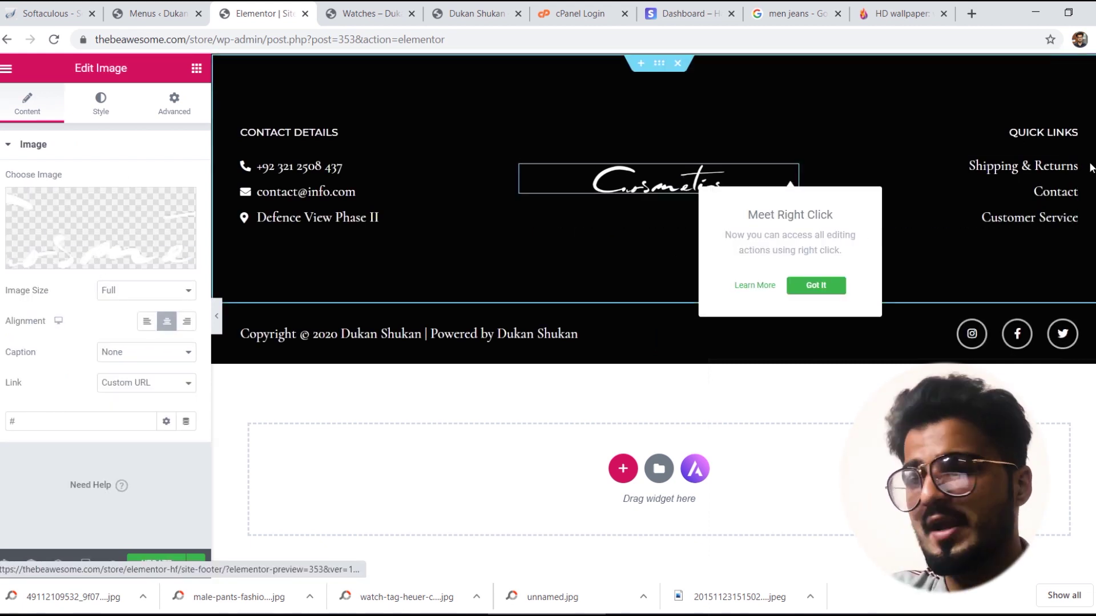
{"action": "left_click", "coordinate": [1070, 164]}
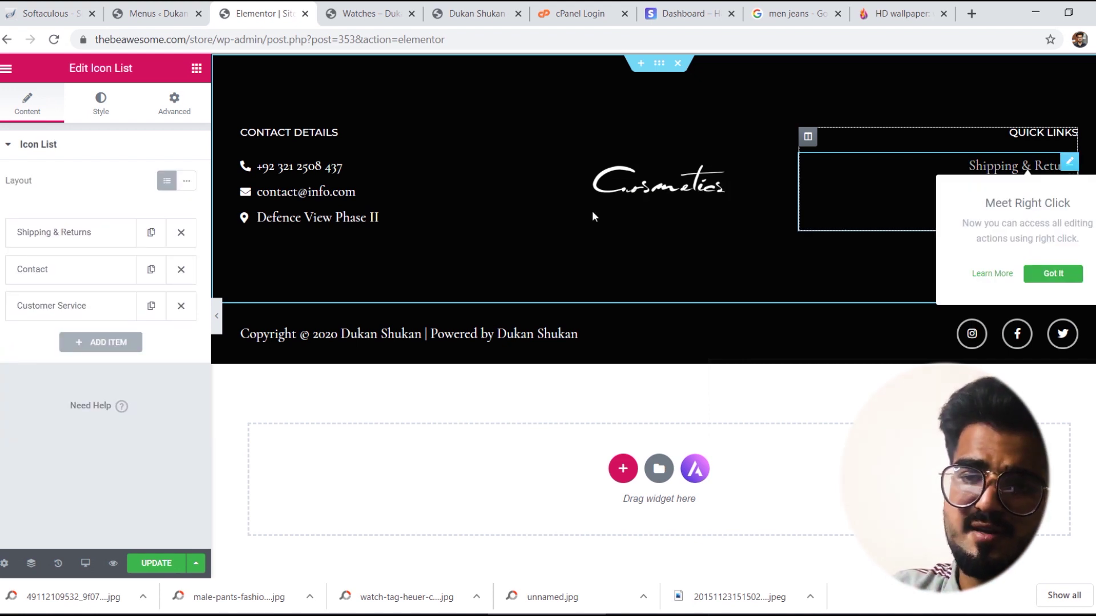
{"action": "left_click", "coordinate": [81, 276]}
{"action": "left_click", "coordinate": [82, 278]}
{"action": "left_click", "coordinate": [82, 279]}
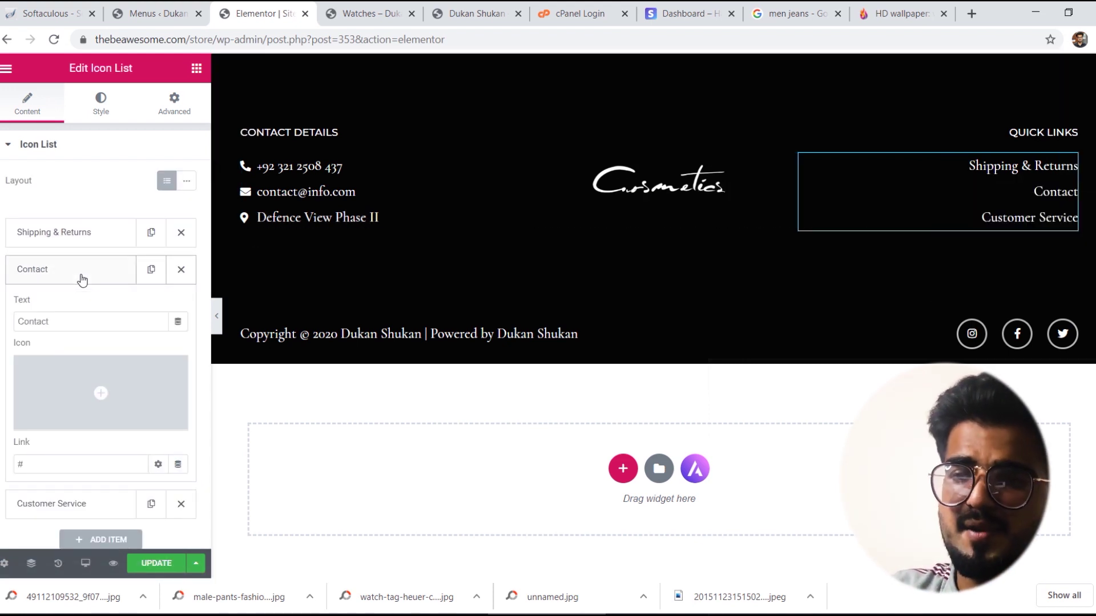
{"action": "double_click", "coordinate": [40, 463]}
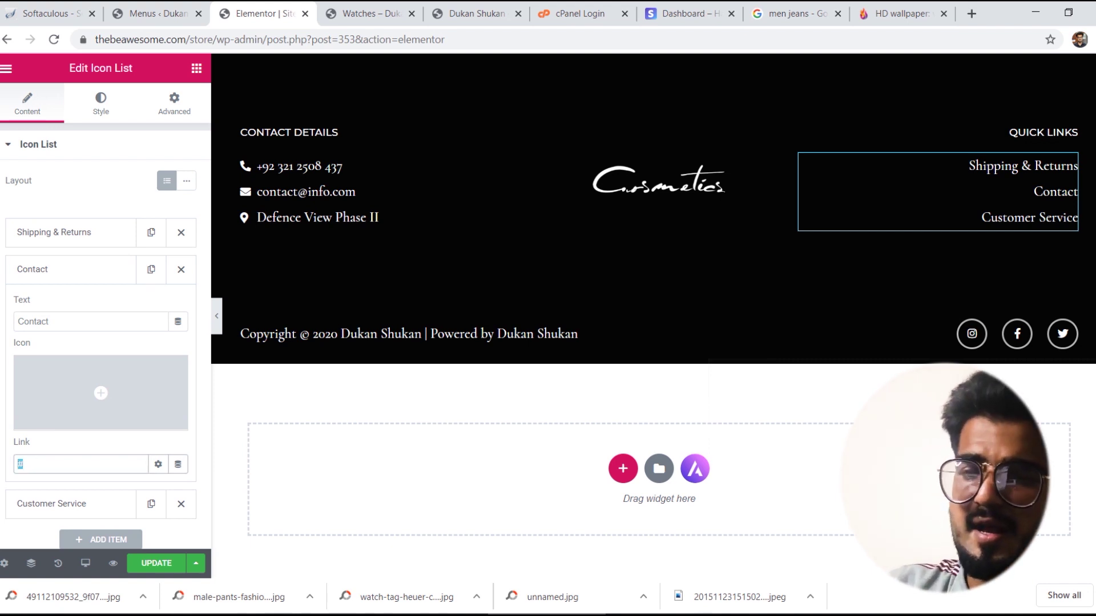
{"action": "left_click", "coordinate": [155, 566]}
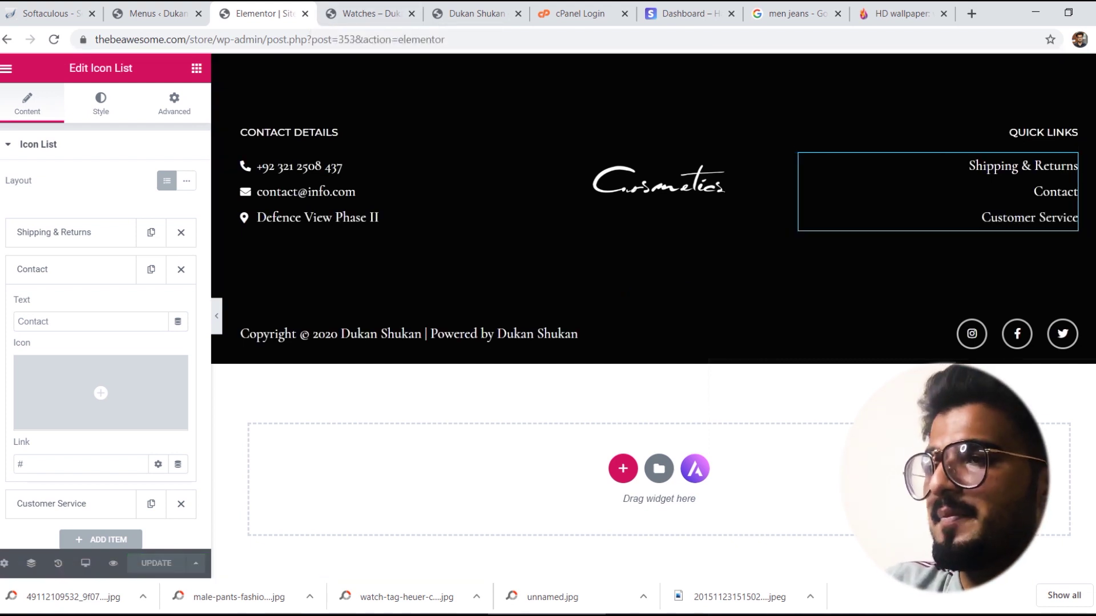
Step: Leave the footer editor and load the store home page by trimming the address
{"action": "left_click", "coordinate": [394, 12]}
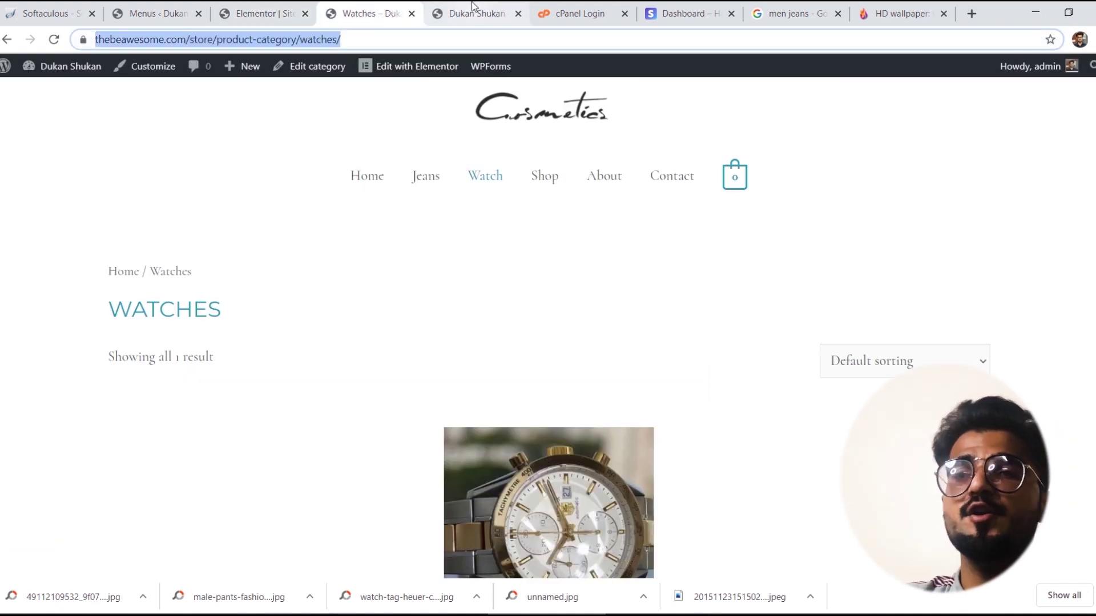
{"action": "left_click", "coordinate": [251, 7]}
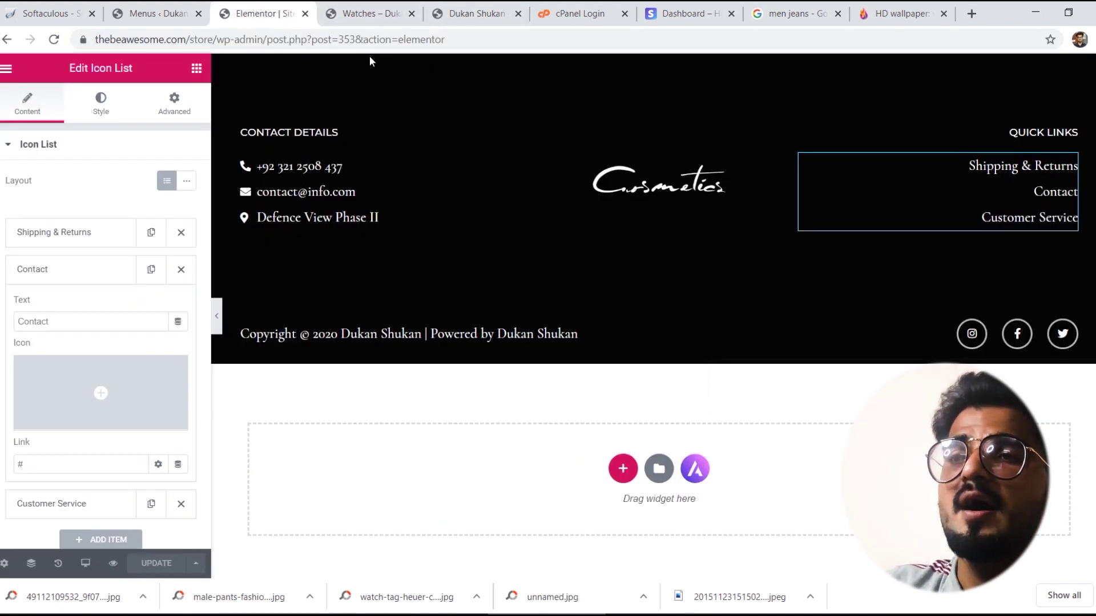
{"action": "left_click_drag", "start_coordinate": [446, 39], "coordinate": [223, 38]}
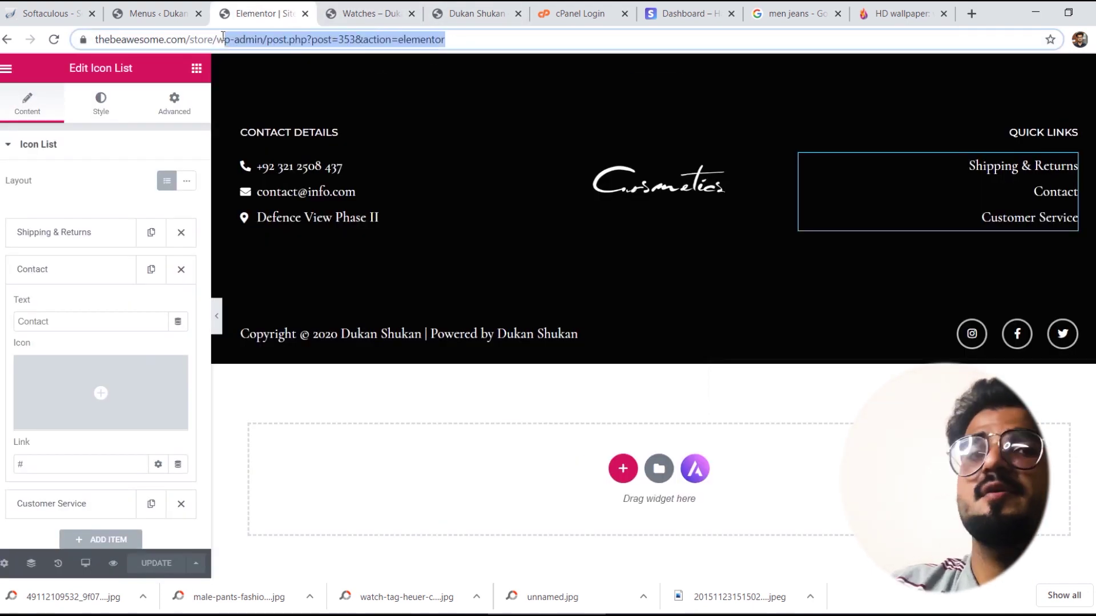
{"action": "key", "text": "BackSpace"}
{"action": "key", "text": "Return"}
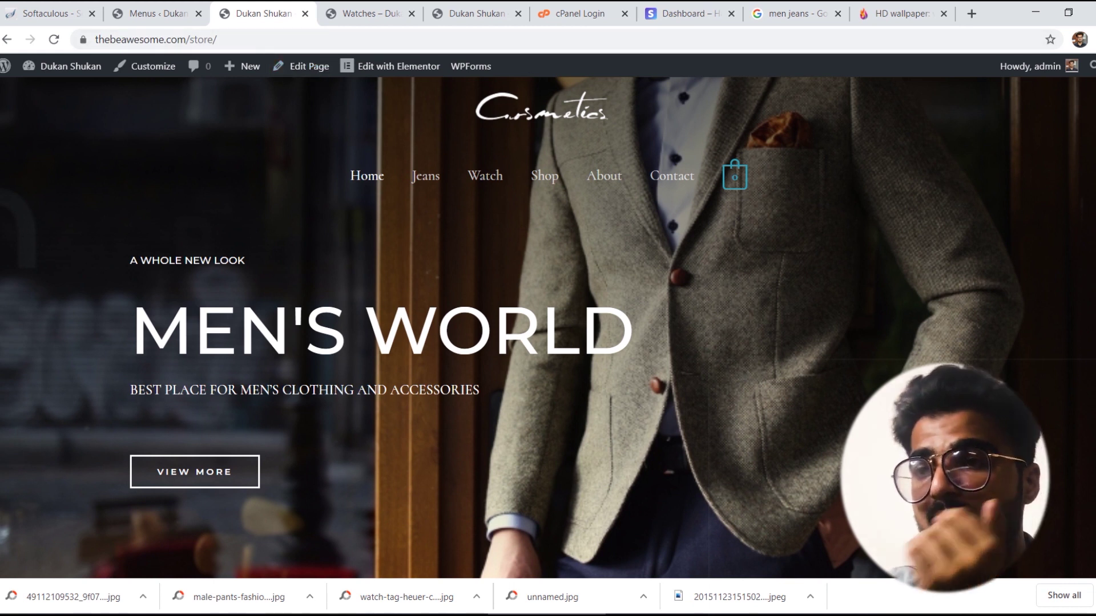
Step: Open the Contact page and scroll down to its map and back up
{"action": "left_click", "coordinate": [675, 176]}
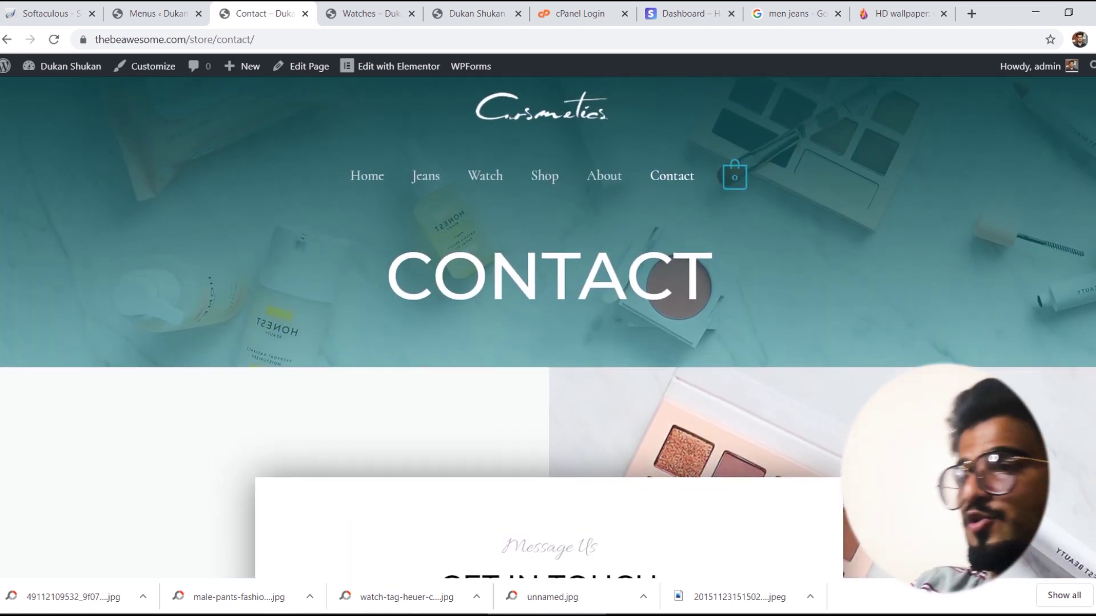
{"action": "scroll", "coordinate": [548, 328], "scroll_direction": "down", "scroll_amount": 7}
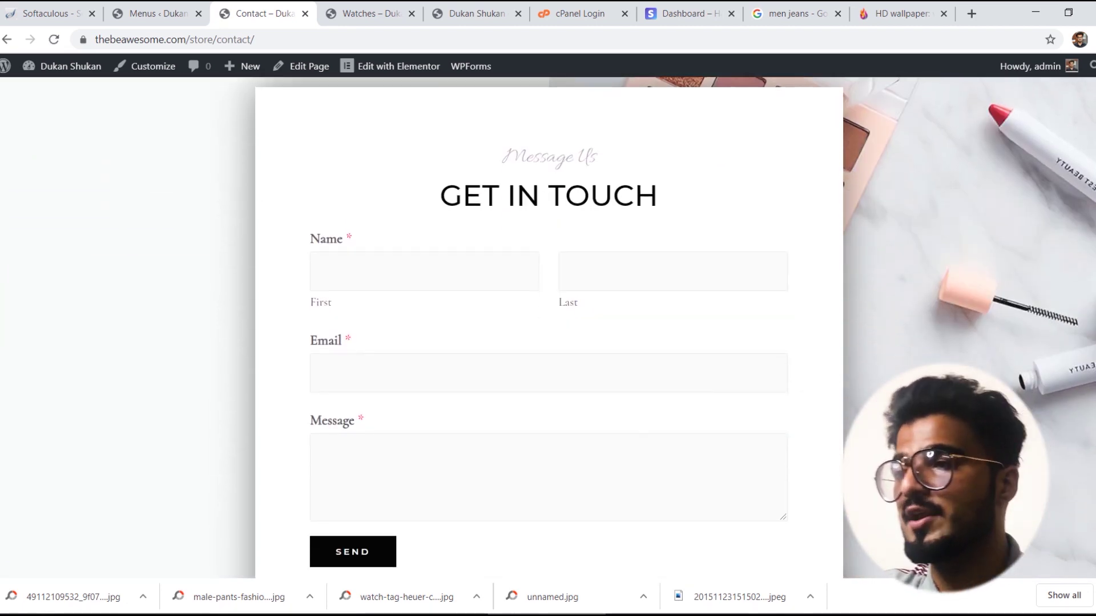
{"action": "scroll", "coordinate": [1090, 381], "scroll_direction": "down", "scroll_amount": 10}
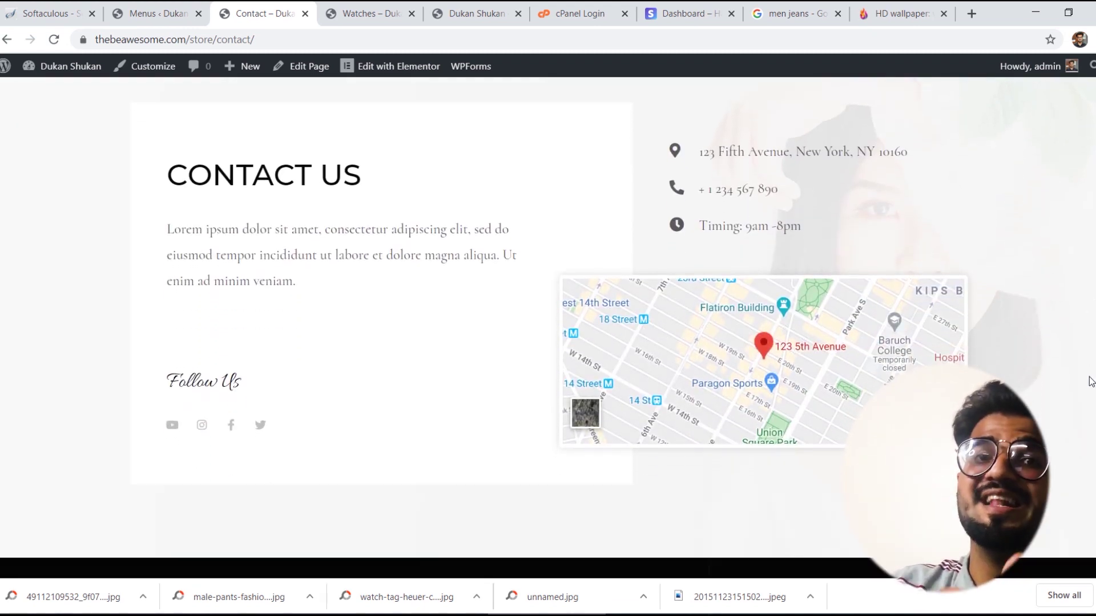
{"action": "scroll", "coordinate": [1090, 381], "scroll_direction": "up", "scroll_amount": 2}
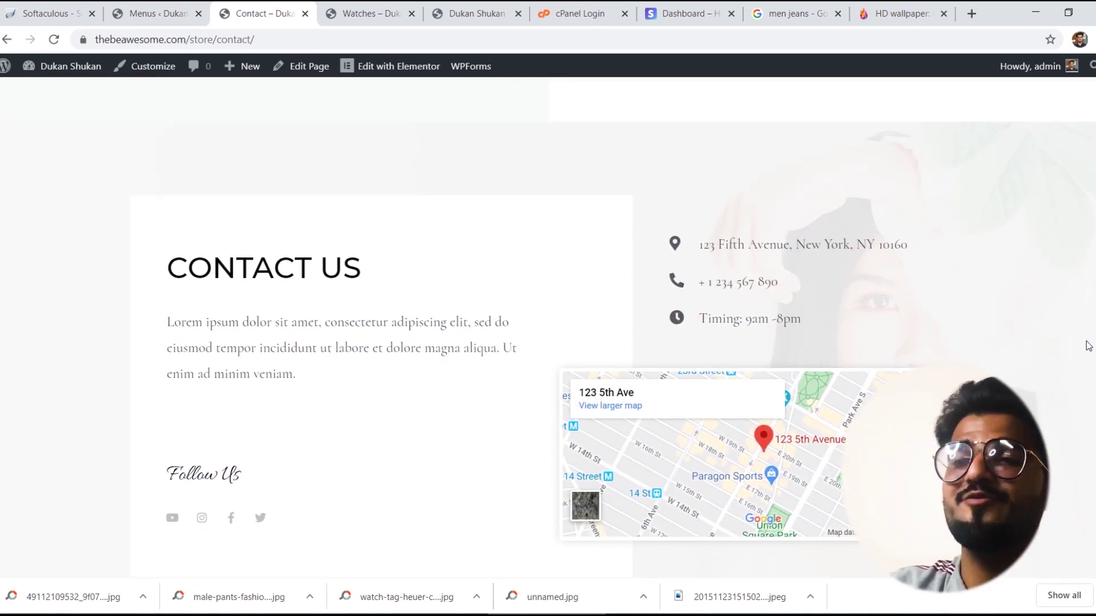
{"action": "scroll", "coordinate": [1088, 353], "scroll_direction": "up", "scroll_amount": 15}
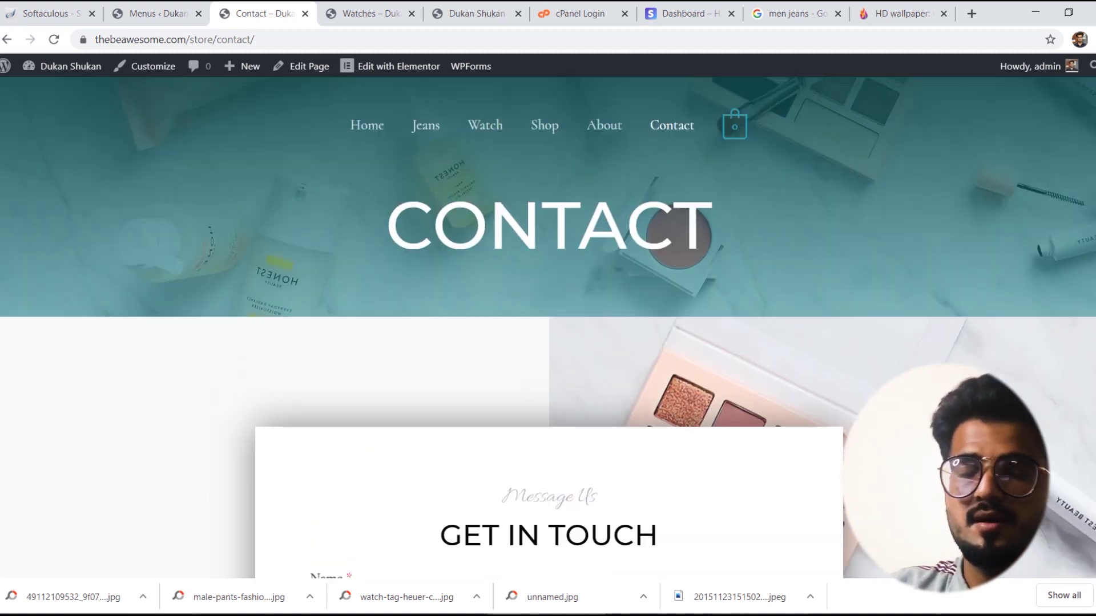
{"action": "scroll", "coordinate": [1088, 352], "scroll_direction": "up", "scroll_amount": 1}
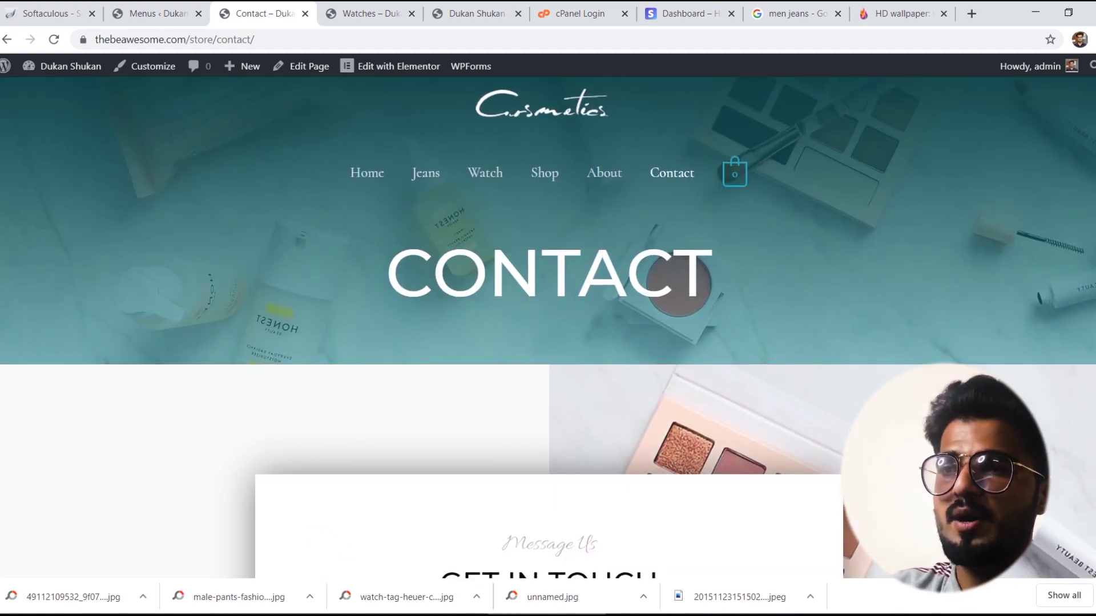
Step: Open the Contact page in Elementor and set the CONTACT hero background to the suit-jacket photo
{"action": "mouse_move", "coordinate": [378, 64]}
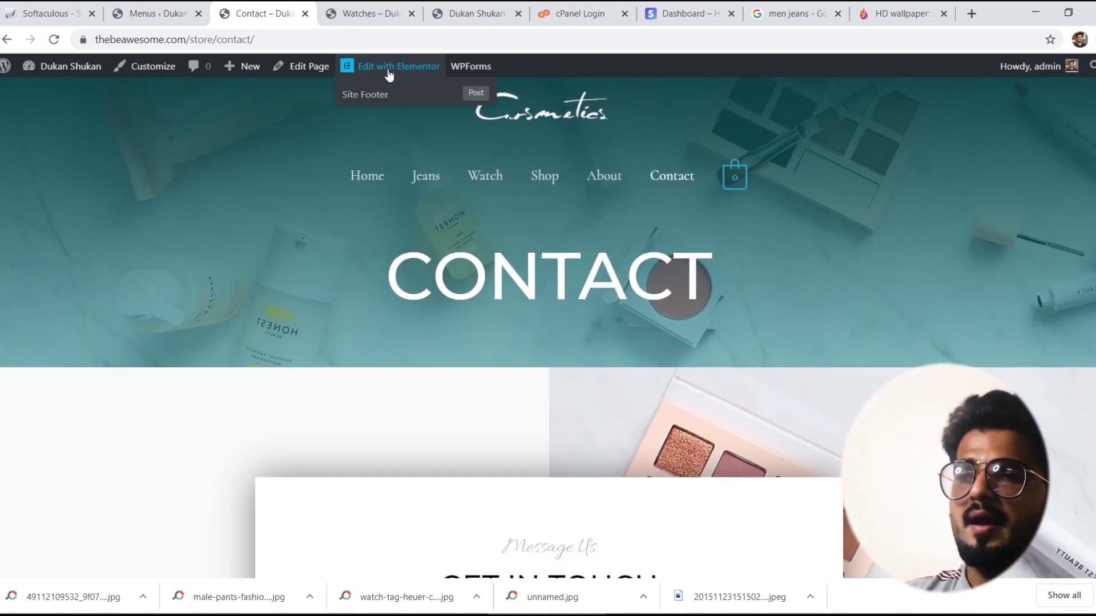
{"action": "left_click", "coordinate": [380, 66]}
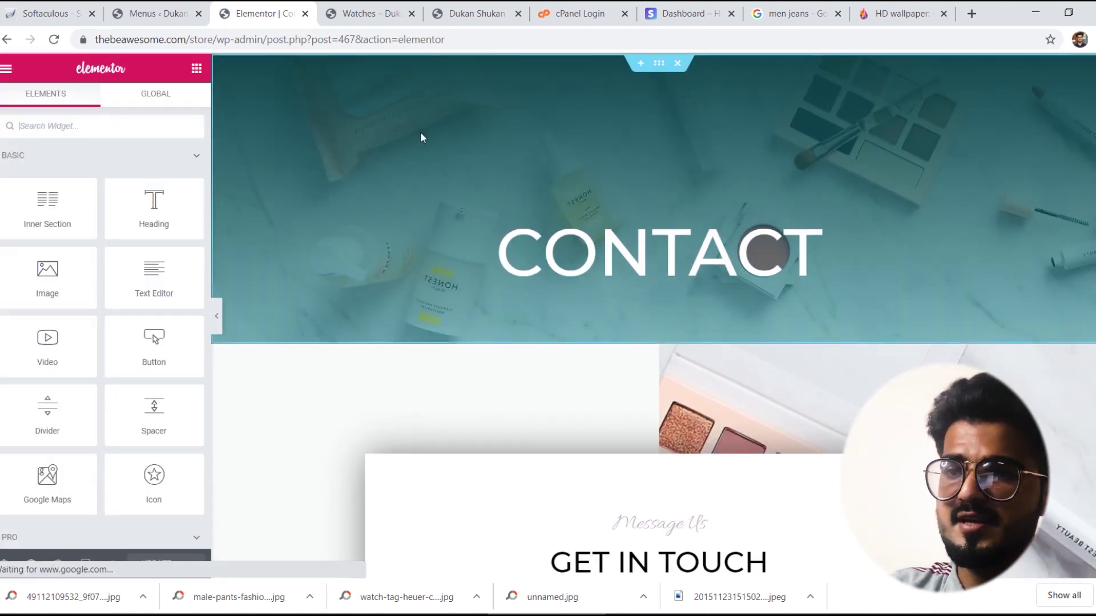
{"action": "right_click", "coordinate": [518, 120]}
{"action": "left_click", "coordinate": [545, 133]}
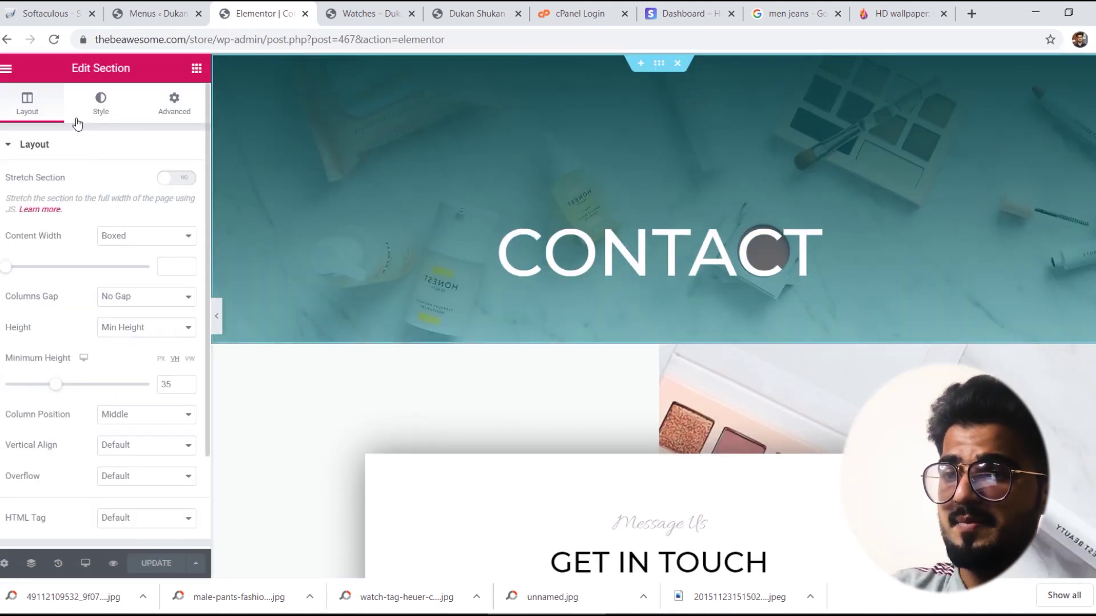
{"action": "left_click", "coordinate": [100, 104]}
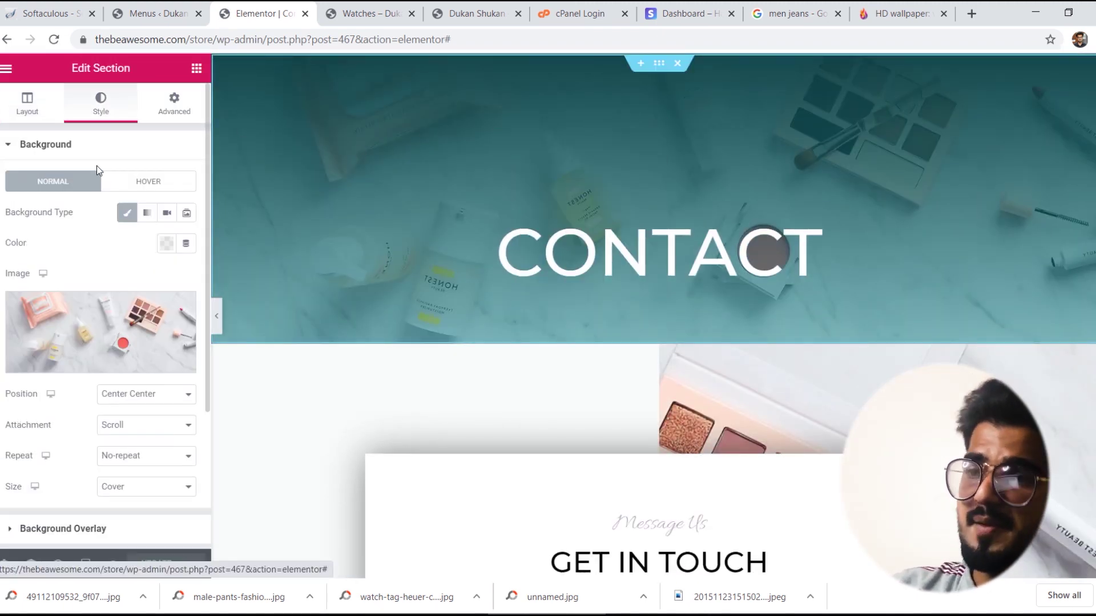
{"action": "left_click", "coordinate": [84, 357]}
{"action": "left_click", "coordinate": [119, 126]}
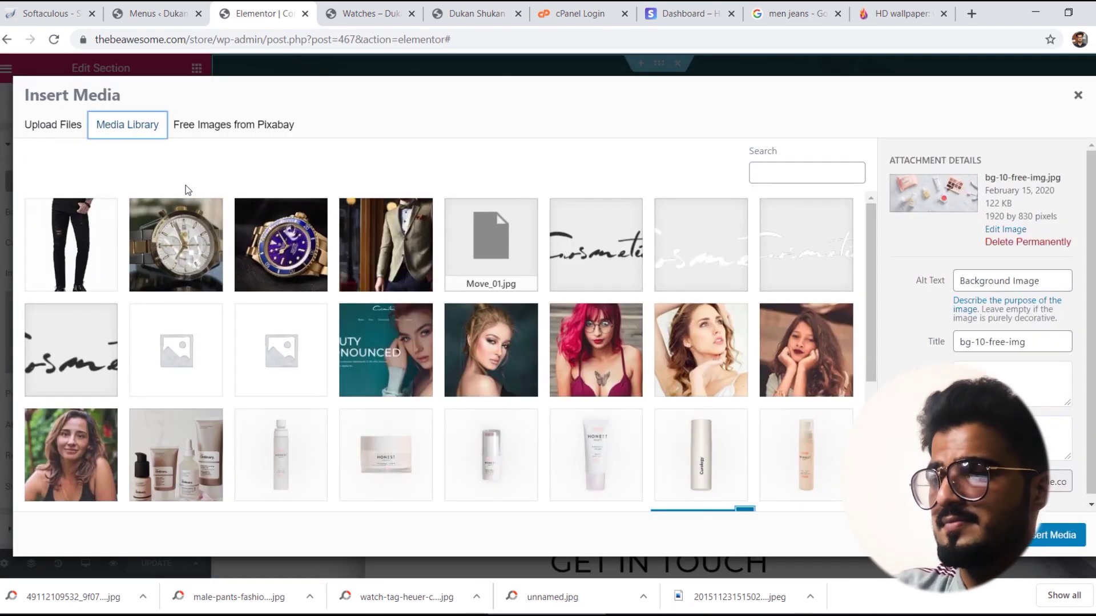
{"action": "left_click", "coordinate": [364, 266]}
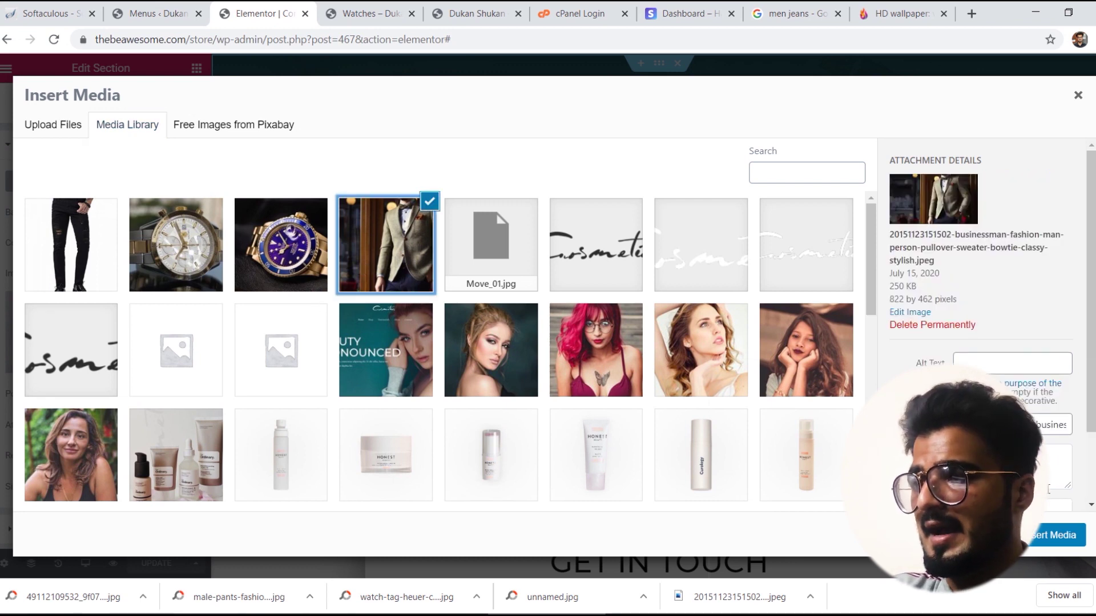
{"action": "left_click", "coordinate": [1035, 535]}
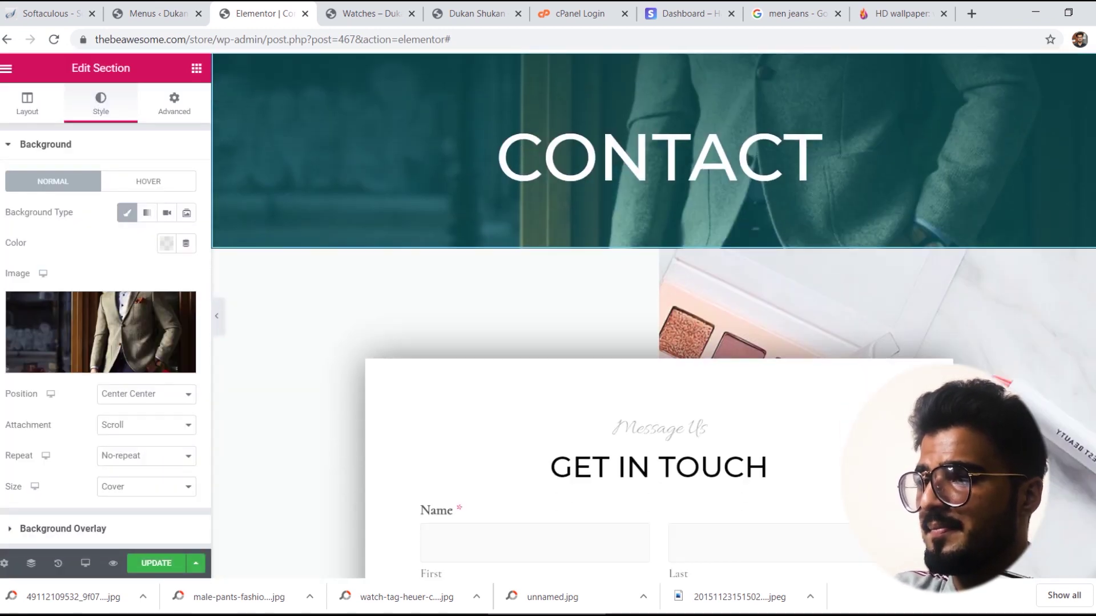
Step: Replace the Get In Touch section's cosmetics background with the same suit-jacket photo
{"action": "scroll", "coordinate": [919, 208], "scroll_direction": "down", "scroll_amount": 1}
{"action": "right_click", "coordinate": [919, 207]}
{"action": "left_click", "coordinate": [934, 223]}
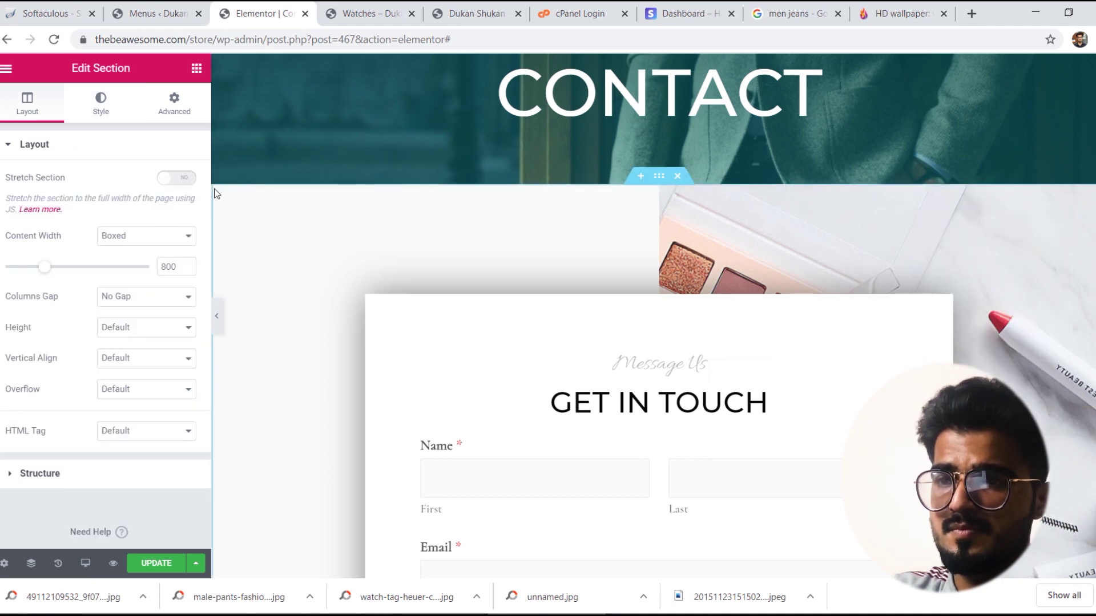
{"action": "left_click", "coordinate": [100, 103]}
{"action": "left_click", "coordinate": [120, 336]}
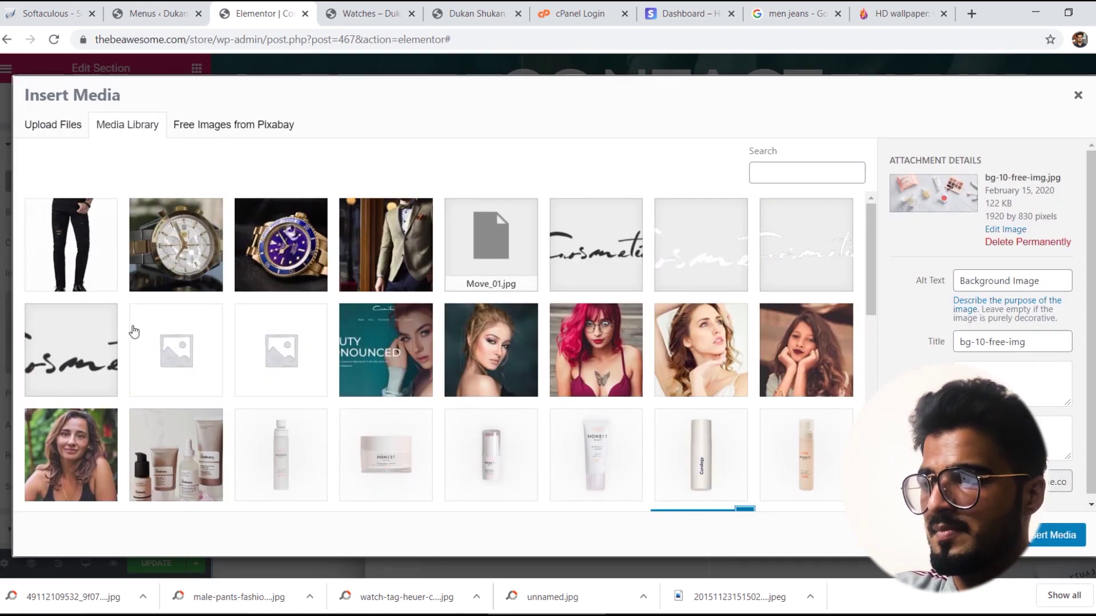
{"action": "left_click", "coordinate": [365, 234]}
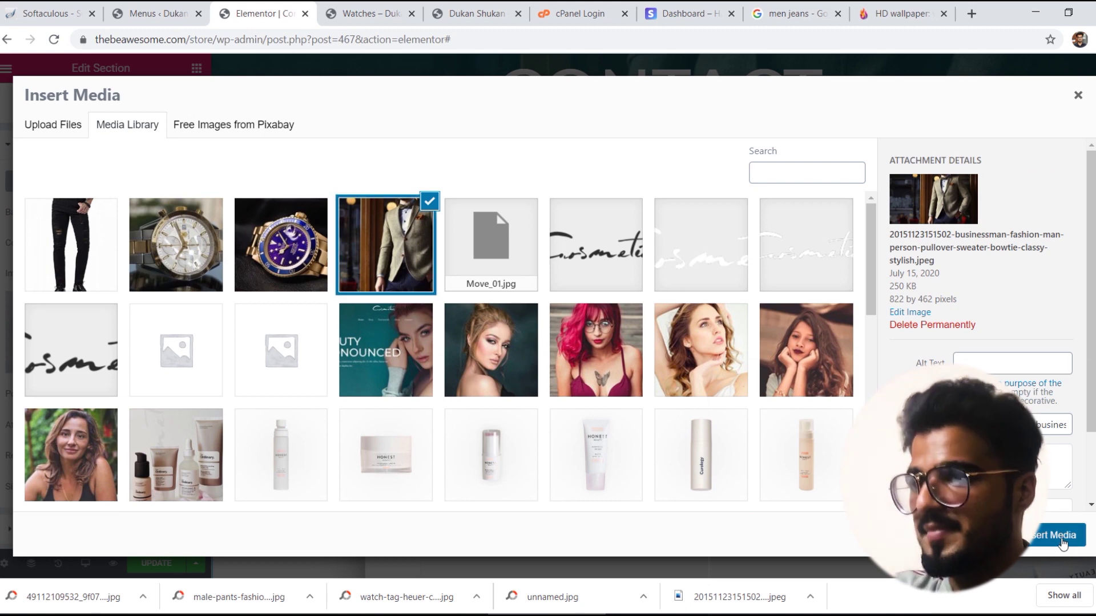
{"action": "left_click", "coordinate": [1056, 536]}
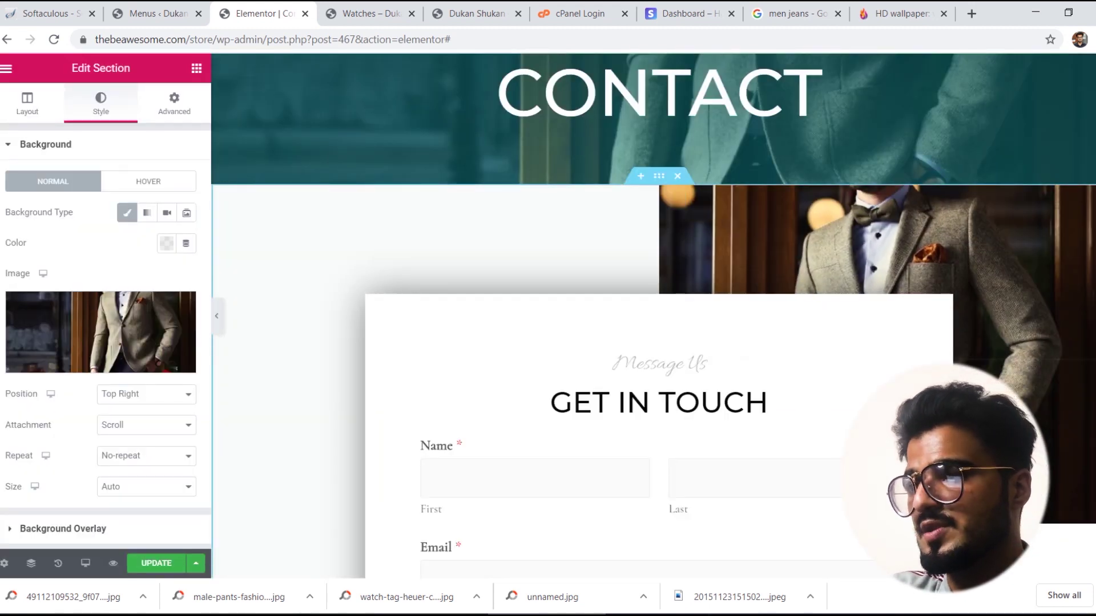
{"action": "scroll", "coordinate": [653, 315], "scroll_direction": "down", "scroll_amount": 15}
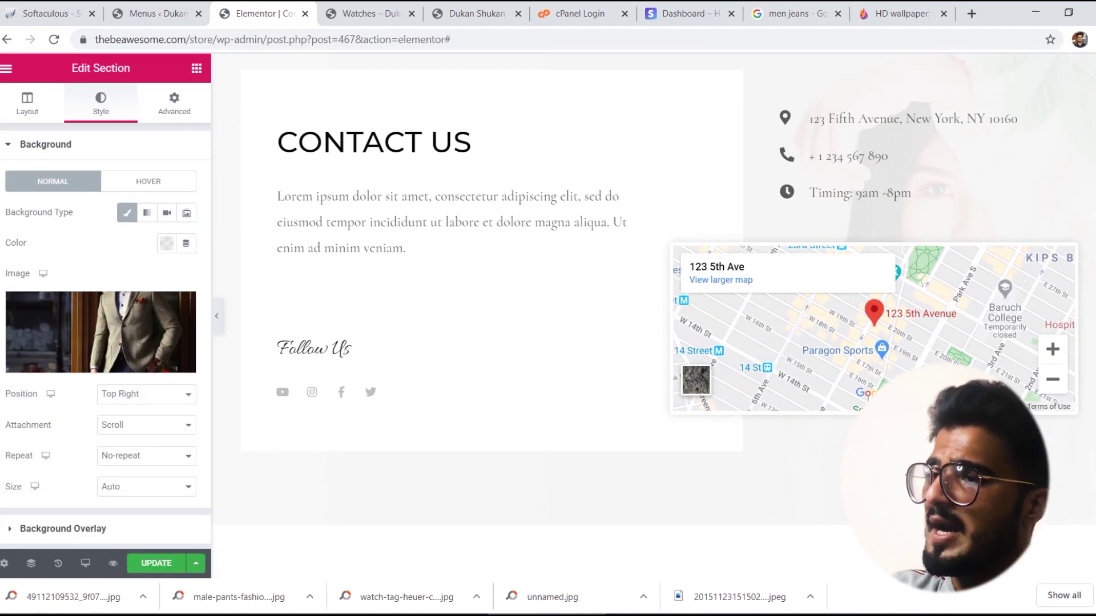
{"action": "scroll", "coordinate": [923, 234], "scroll_direction": "up", "scroll_amount": 1}
Step: Clear the sample phone number from the contact details Icon List
{"action": "left_click", "coordinate": [867, 174]}
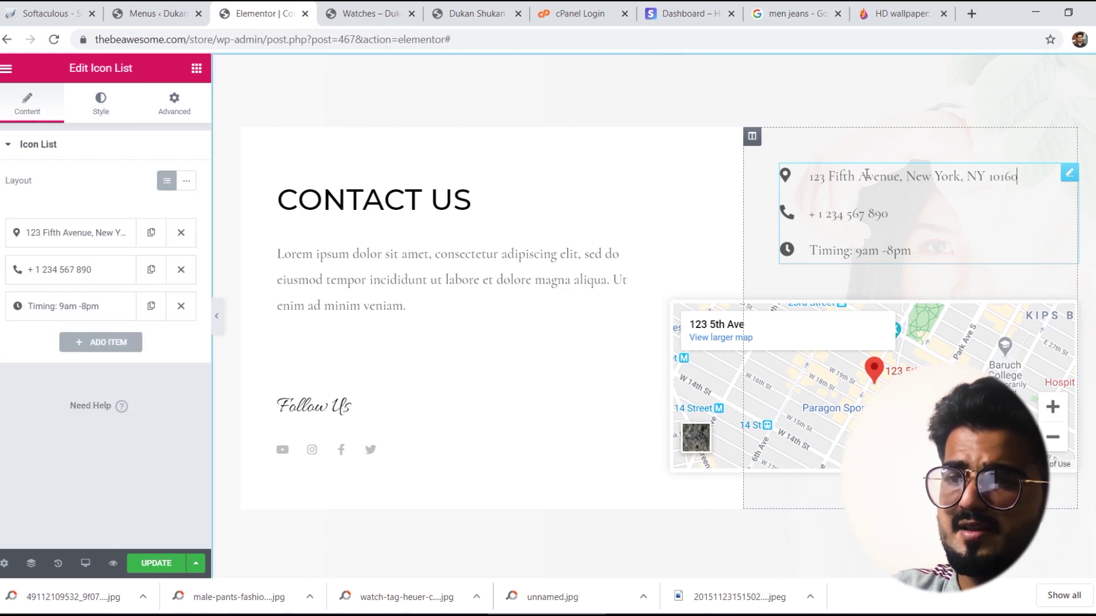
{"action": "left_click", "coordinate": [95, 233]}
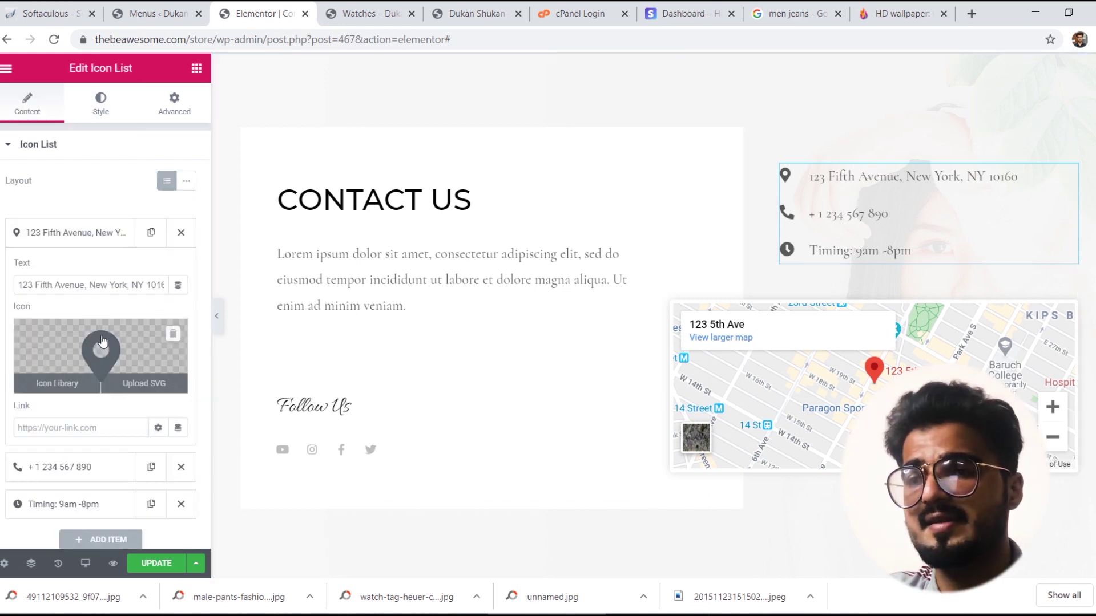
{"action": "left_click", "coordinate": [97, 478]}
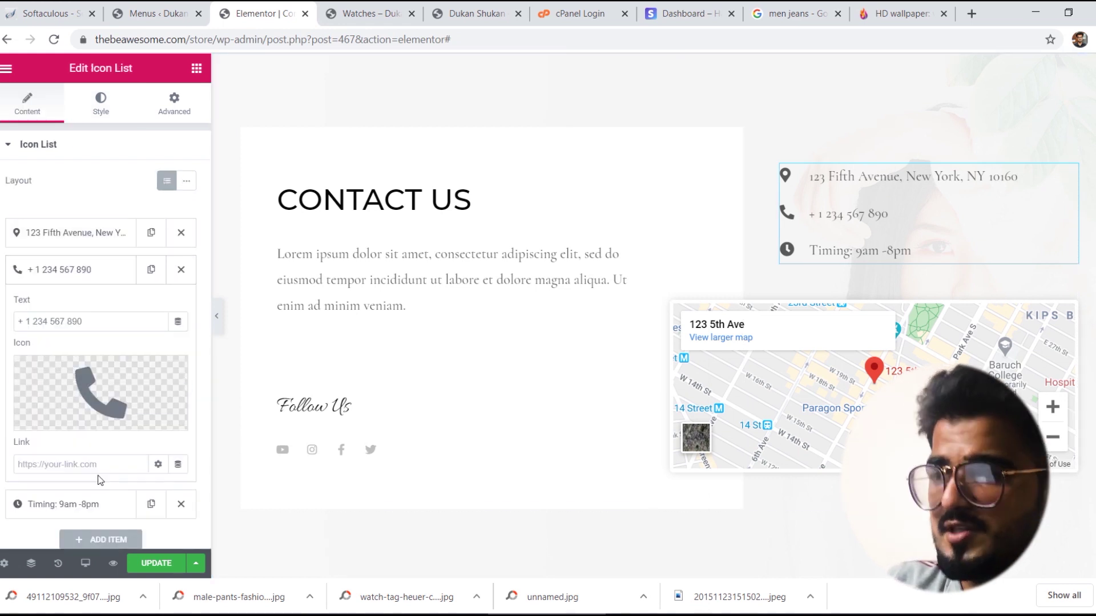
{"action": "left_click_drag", "start_coordinate": [85, 321], "coordinate": [17, 322]}
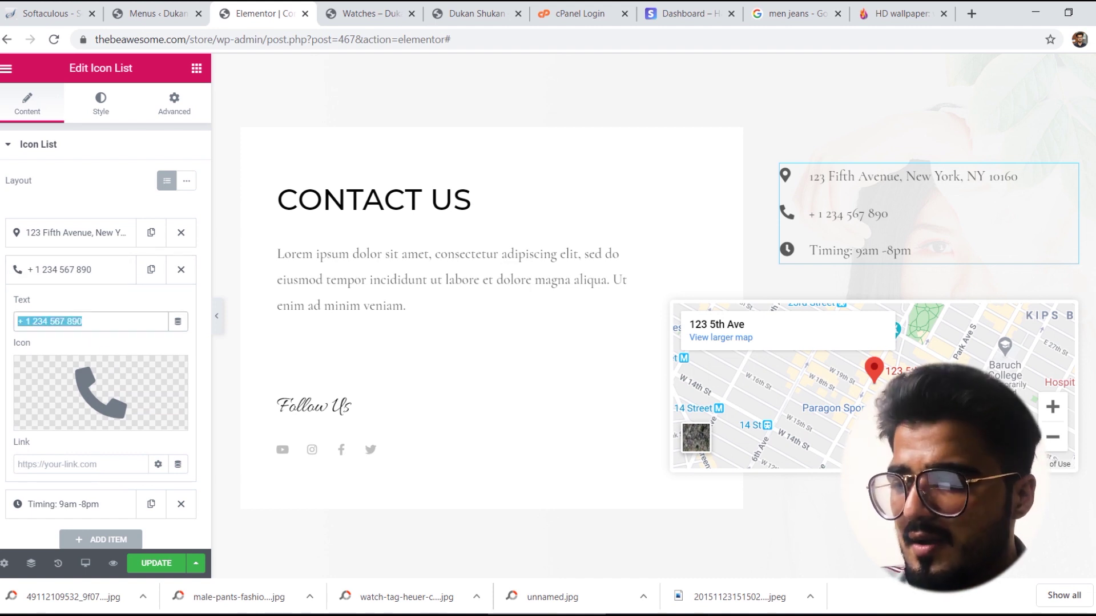
{"action": "key", "text": "BackSpace"}
{"action": "key", "text": "BackSpace"}
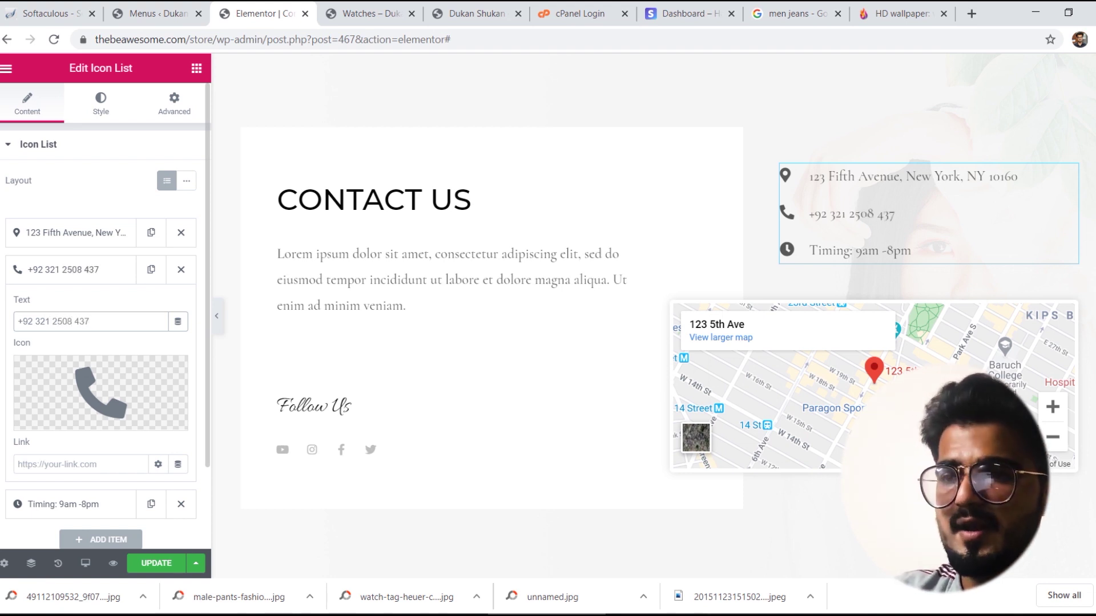
{"action": "left_click", "coordinate": [82, 264]}
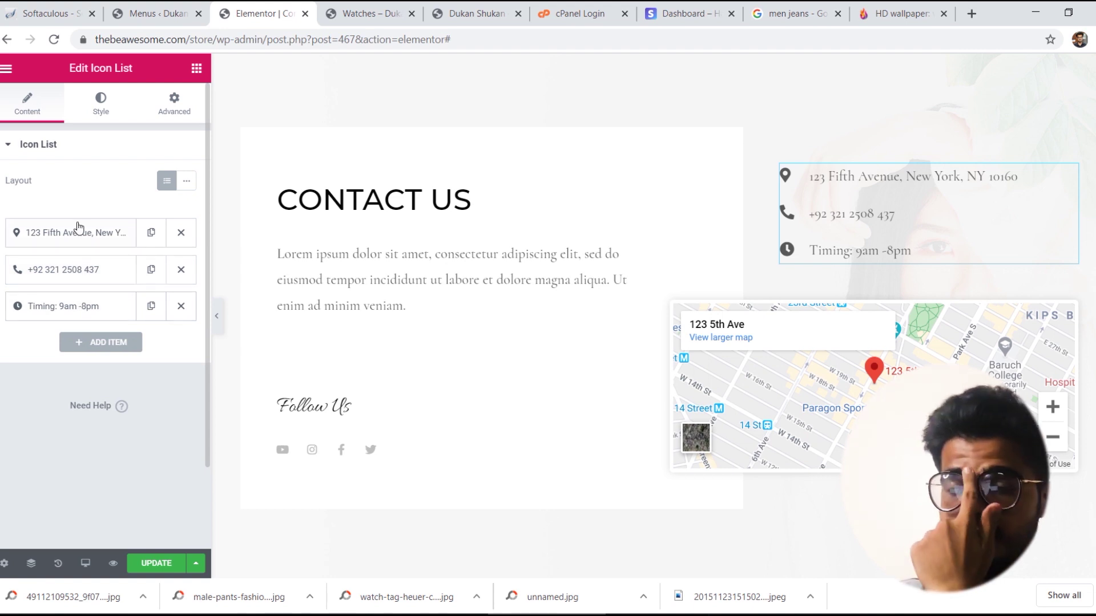
Step: Replace the sample New York address with 'Defence View Phase II'
{"action": "left_click", "coordinate": [79, 229]}
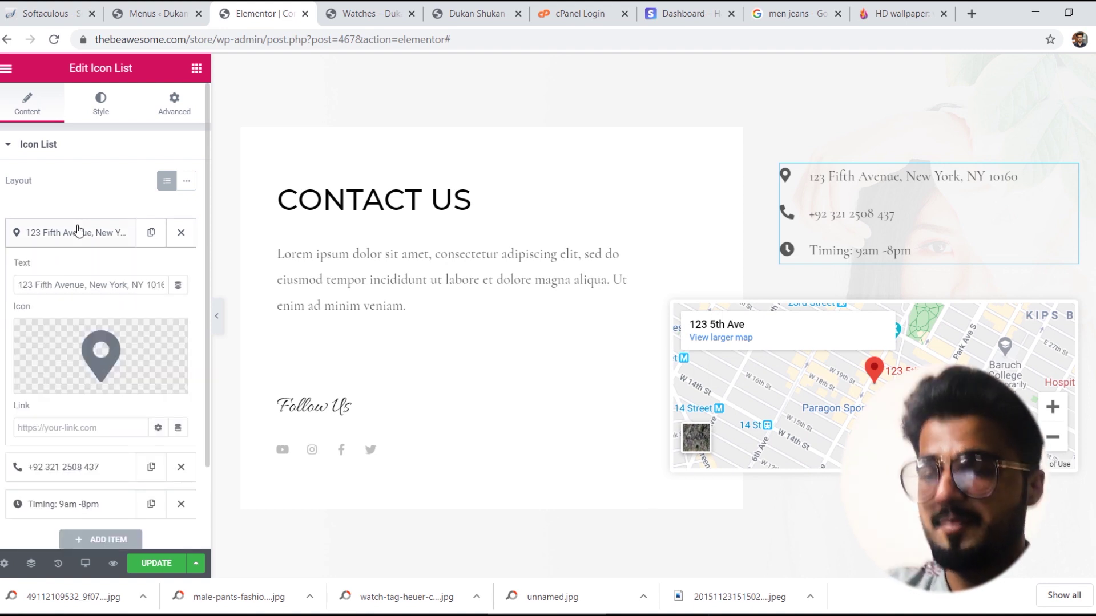
{"action": "left_click", "coordinate": [85, 283]}
{"action": "key", "text": "ctrl+a"}
{"action": "type", "text": "d"}
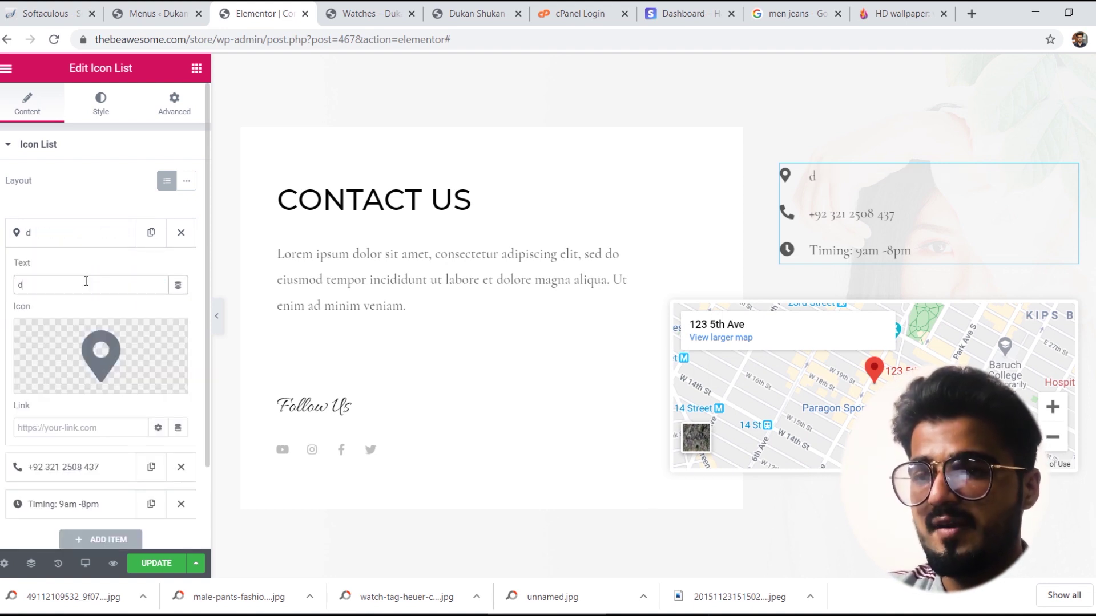
{"action": "key", "text": "BackSpace"}
{"action": "type", "text": "Defence View Phase II"}
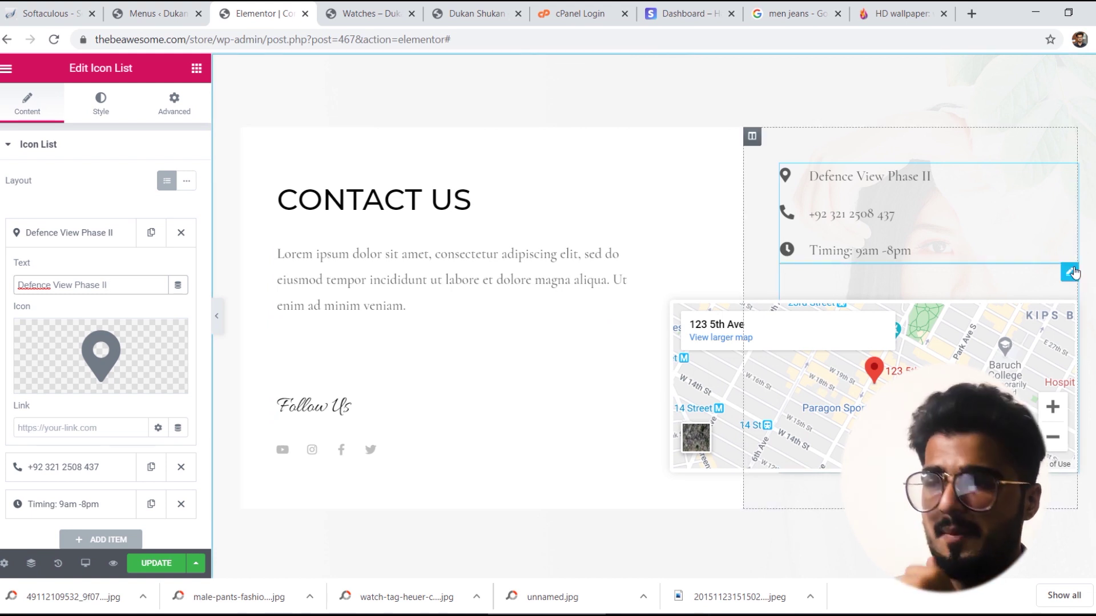
{"action": "left_click", "coordinate": [1070, 272]}
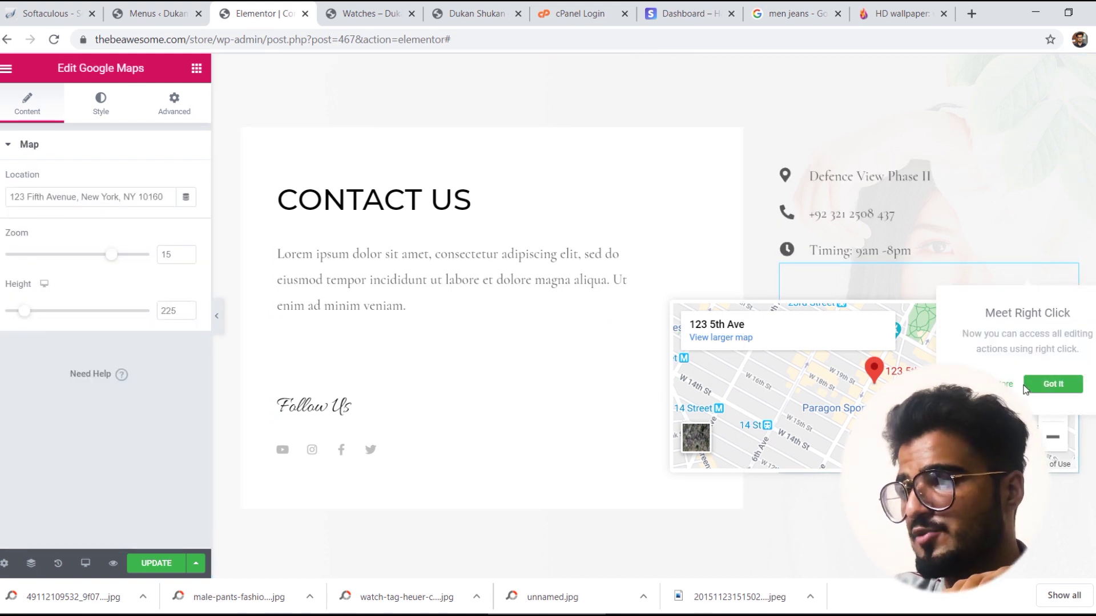
Step: Dismiss the right-click tip and delete the Google Maps widget from the contact column
{"action": "left_click", "coordinate": [1030, 385]}
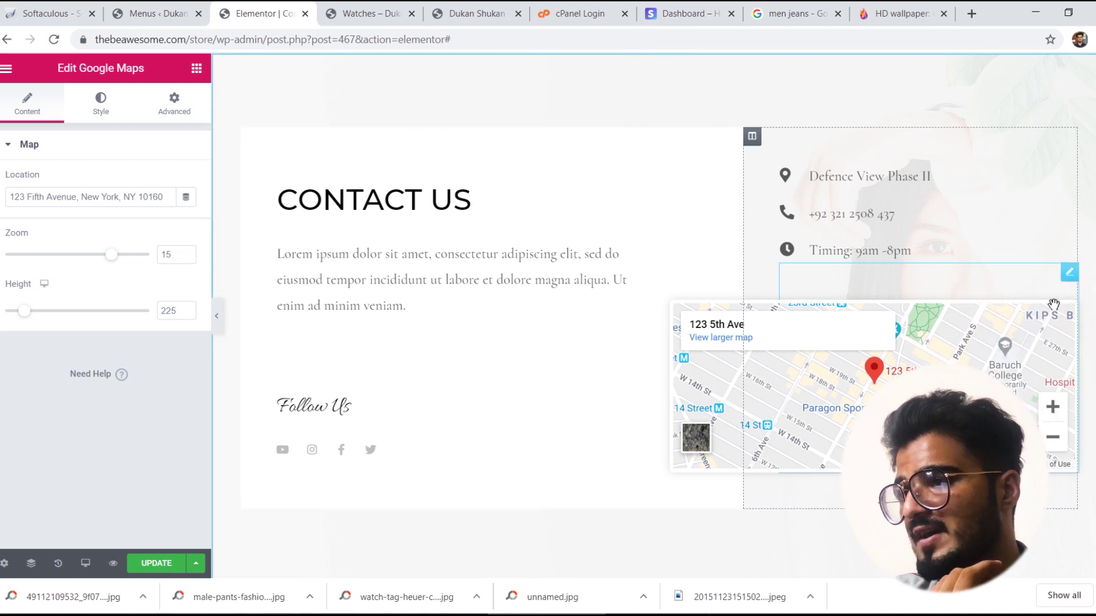
{"action": "right_click", "coordinate": [1068, 274]}
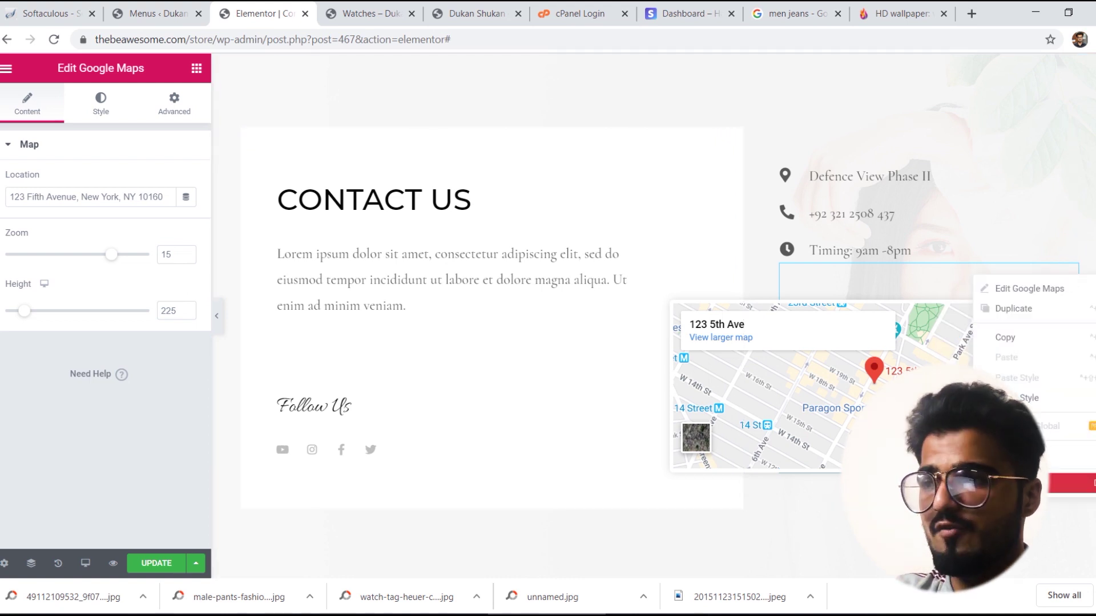
{"action": "left_click", "coordinate": [1073, 483]}
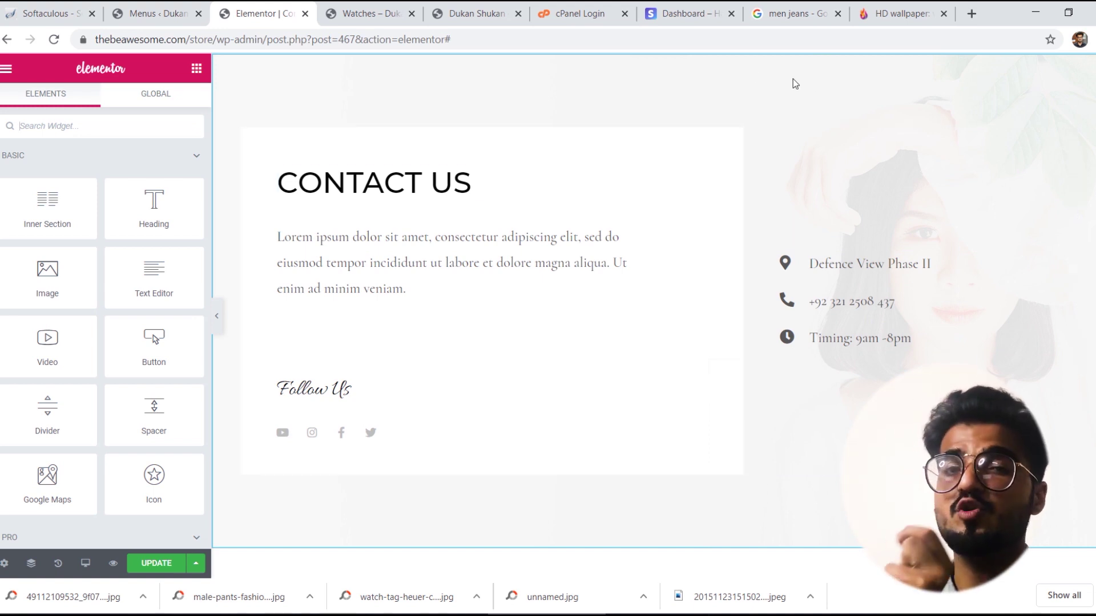
Step: Set the suit-jacket photo as the Contact Us section's background overlay image
{"action": "right_click", "coordinate": [752, 75]}
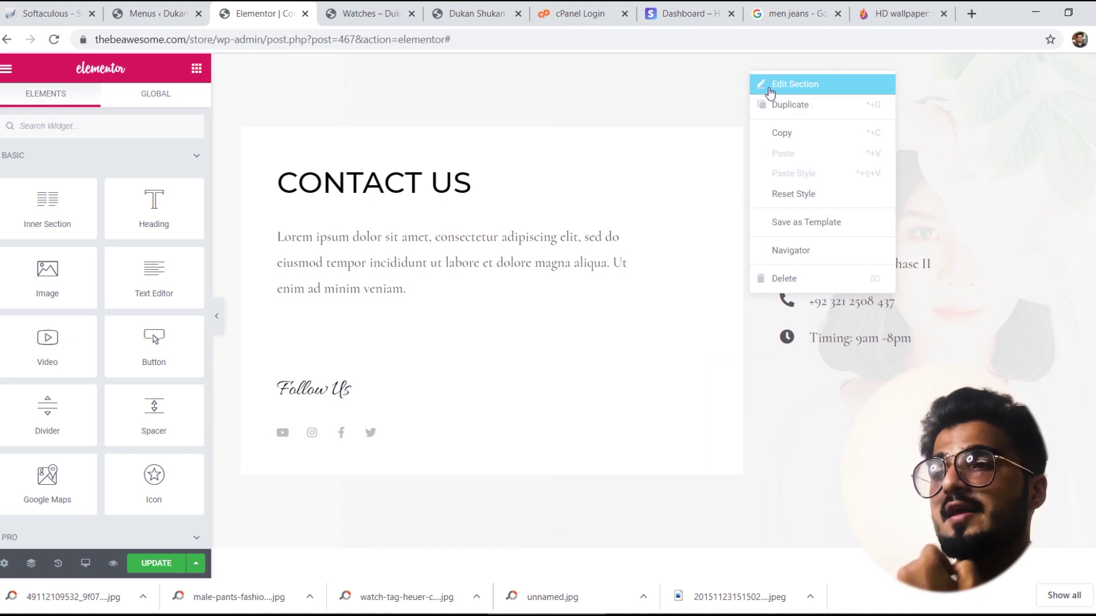
{"action": "left_click", "coordinate": [765, 83]}
{"action": "left_click", "coordinate": [101, 110]}
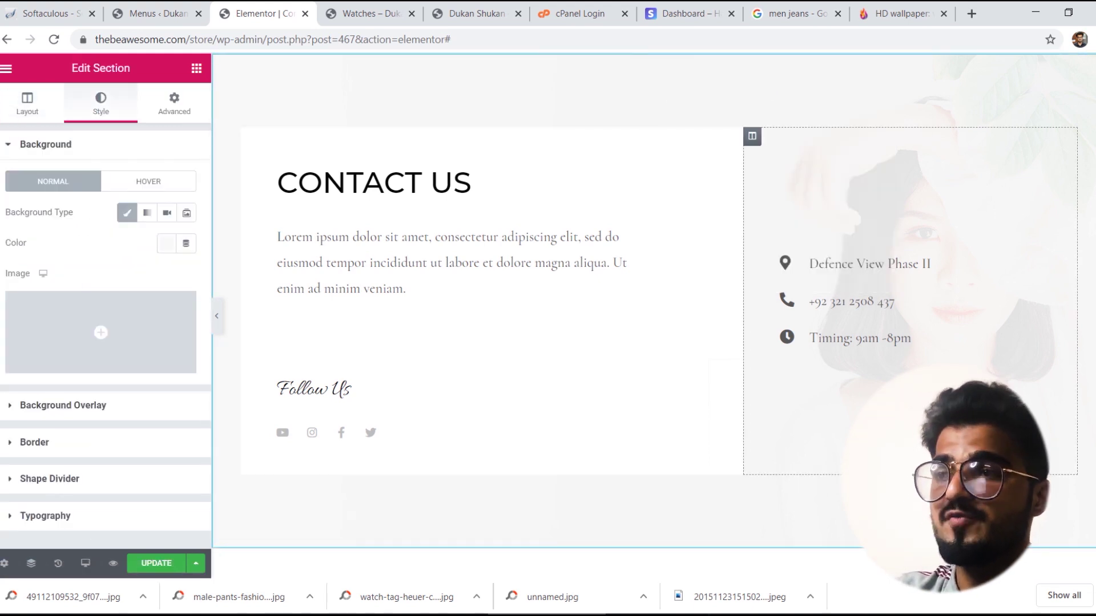
{"action": "scroll", "coordinate": [649, 184], "scroll_direction": "up", "scroll_amount": 3}
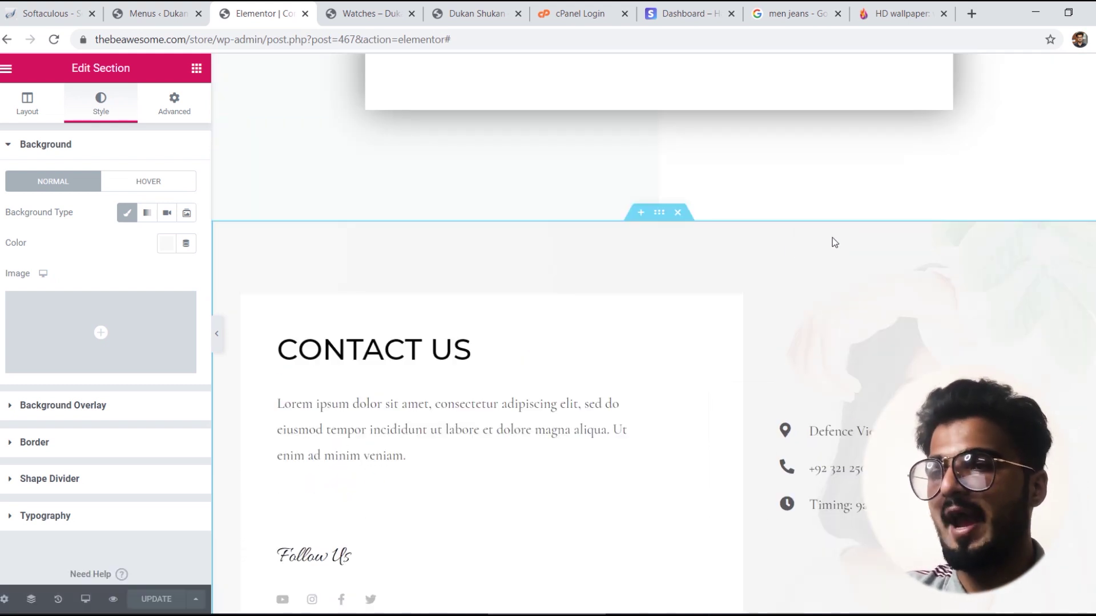
{"action": "right_click", "coordinate": [643, 244]}
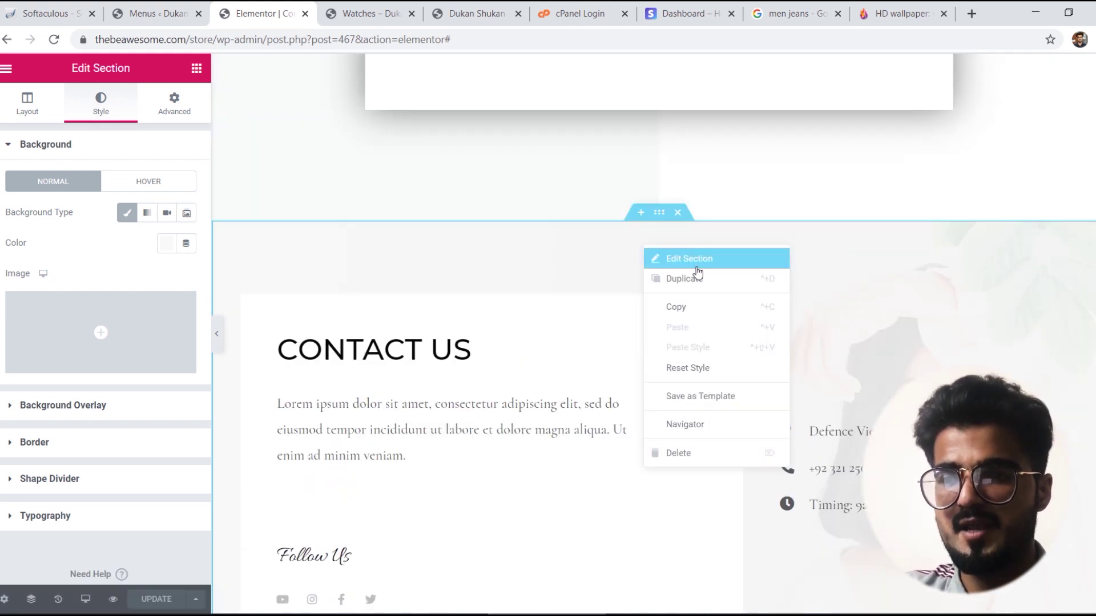
{"action": "left_click", "coordinate": [67, 406]}
{"action": "left_click", "coordinate": [67, 402]}
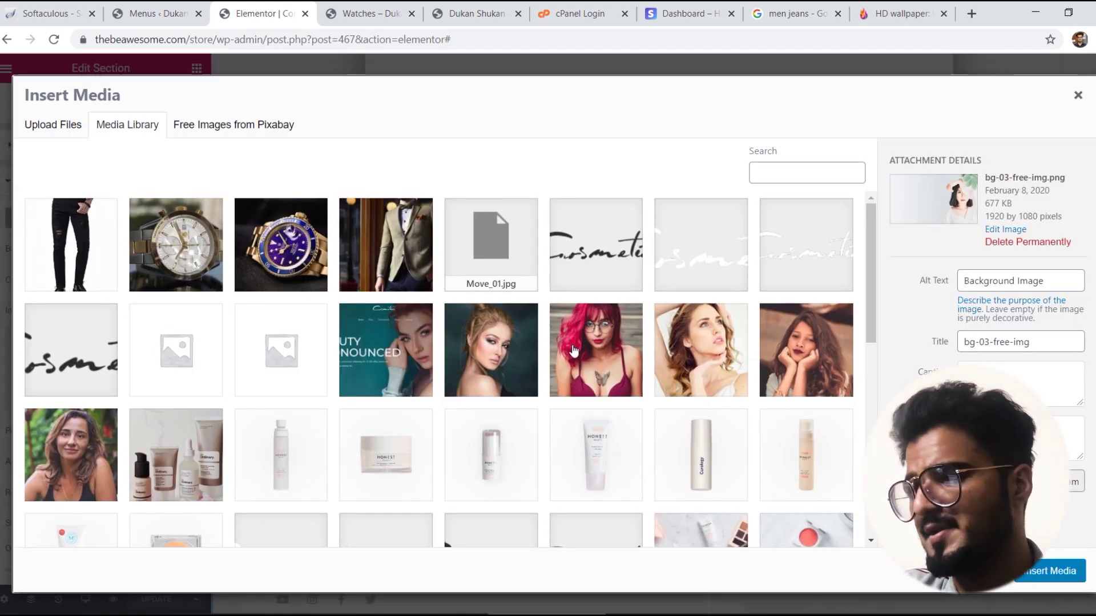
{"action": "left_click", "coordinate": [371, 249]}
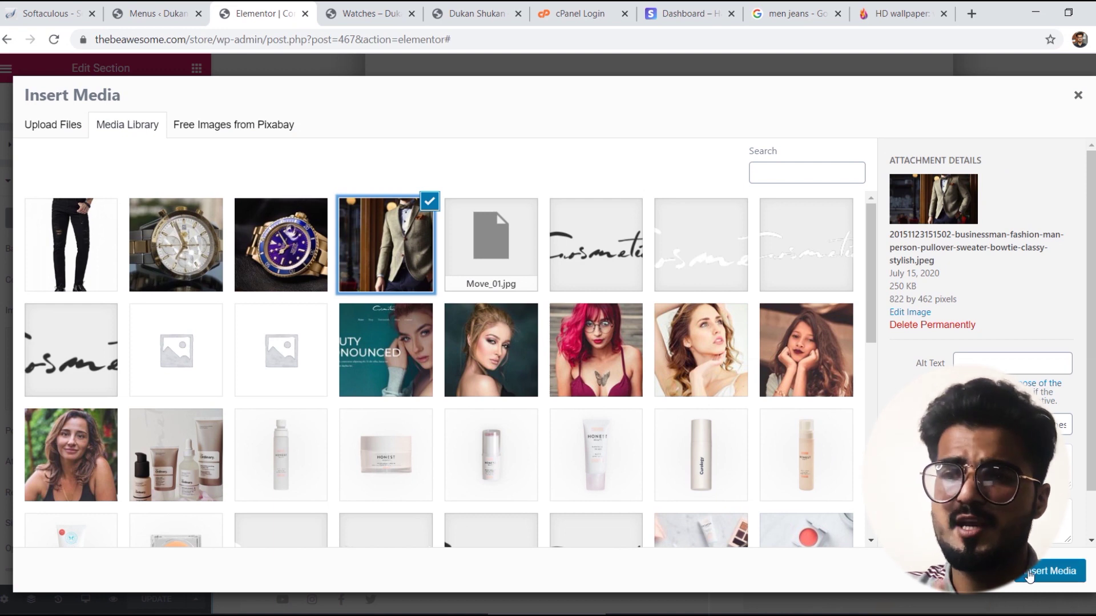
{"action": "left_click", "coordinate": [1030, 571]}
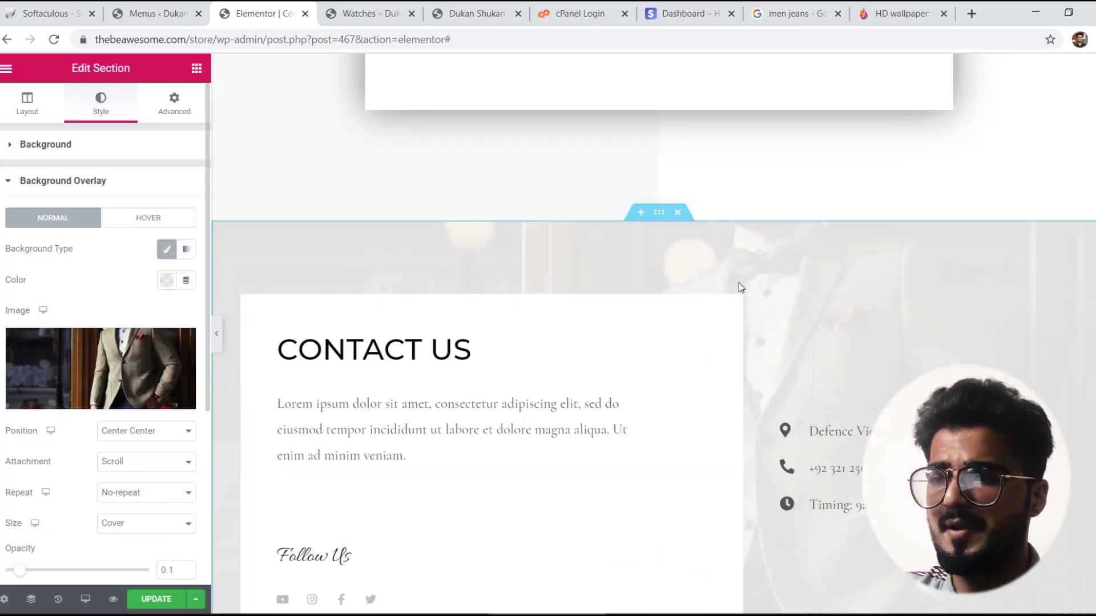
{"action": "scroll", "coordinate": [396, 426], "scroll_direction": "down", "scroll_amount": 8}
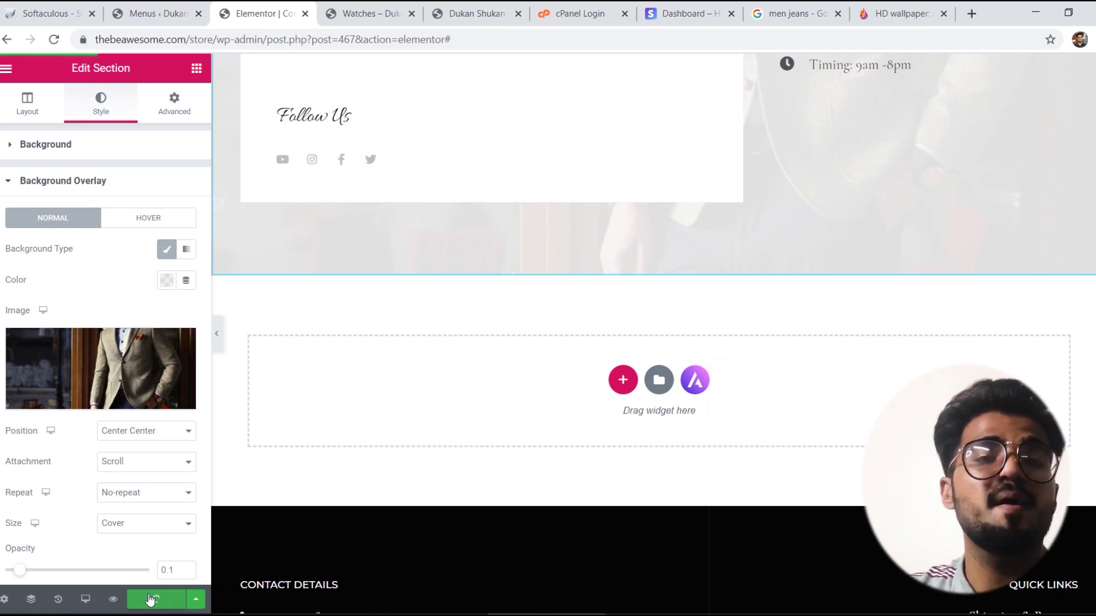
Step: Save the Contact page, then load thebeawesome.com/store by removing the /wp-admin part of the URL
{"action": "left_click", "coordinate": [149, 600]}
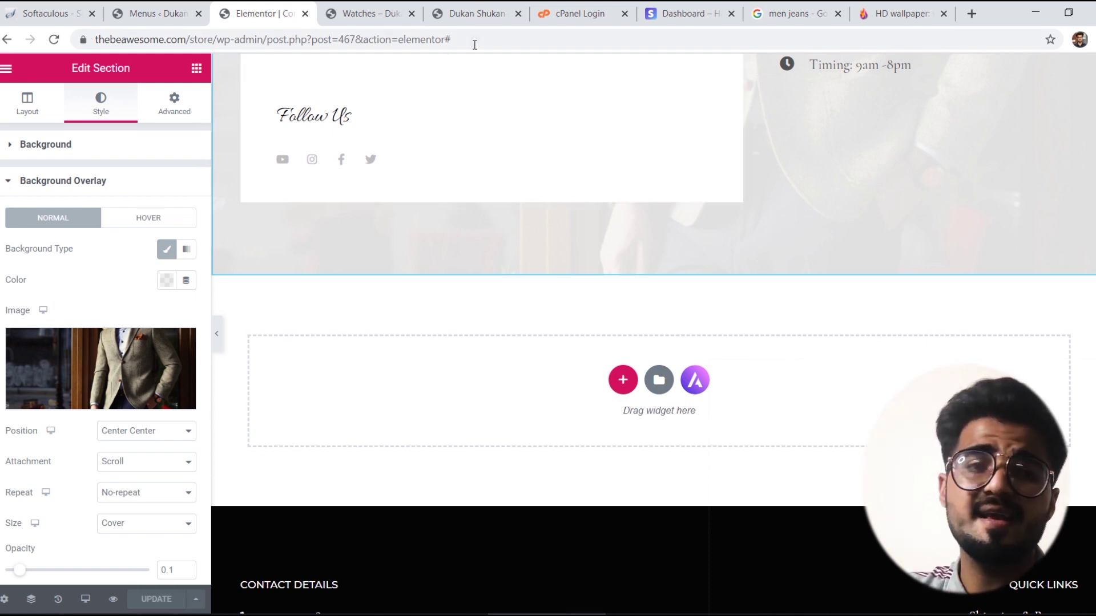
{"action": "left_click_drag", "start_coordinate": [486, 43], "coordinate": [215, 53]}
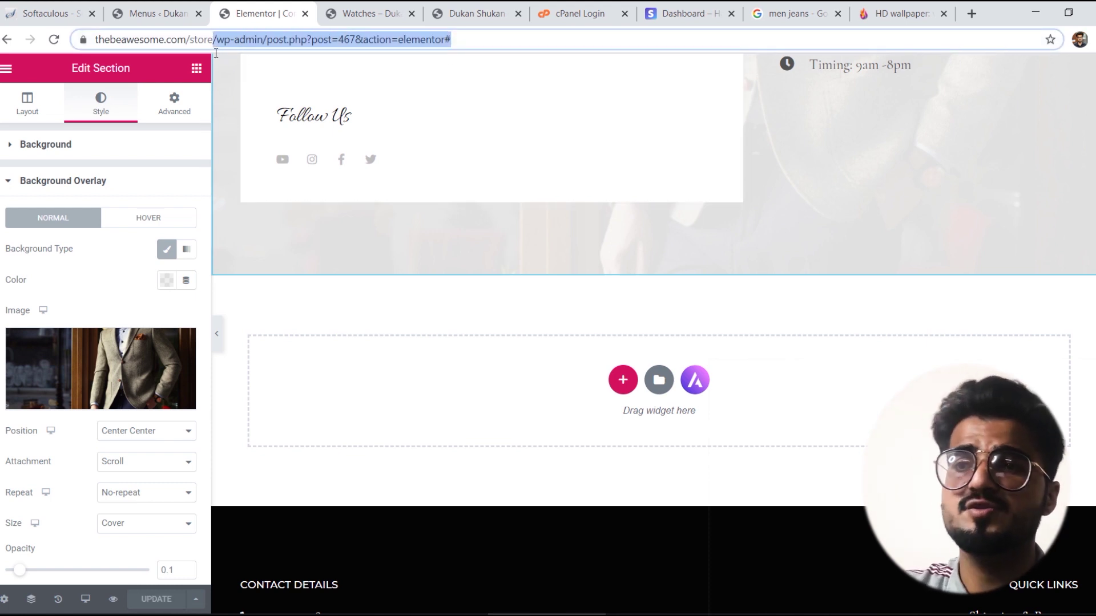
{"action": "key", "text": "BackSpace"}
{"action": "key", "text": "Return"}
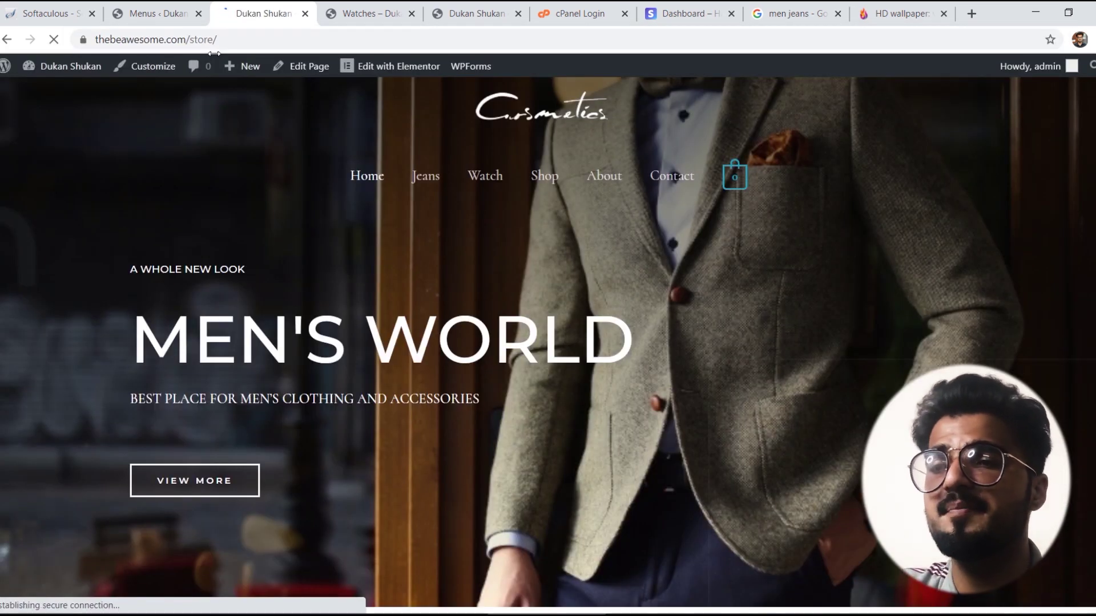
Step: Scroll the updated home page, open the Tag Heauer Watch product, then switch to the Stripe dashboard
{"action": "scroll", "coordinate": [547, 343], "scroll_direction": "down", "scroll_amount": 15}
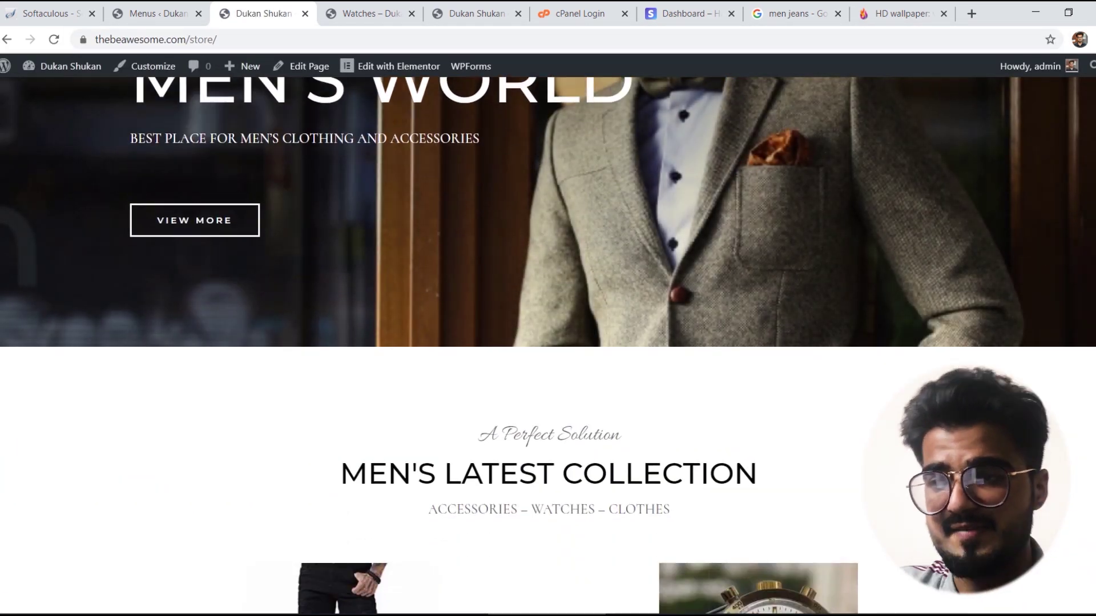
{"action": "scroll", "coordinate": [548, 342], "scroll_direction": "down", "scroll_amount": 3}
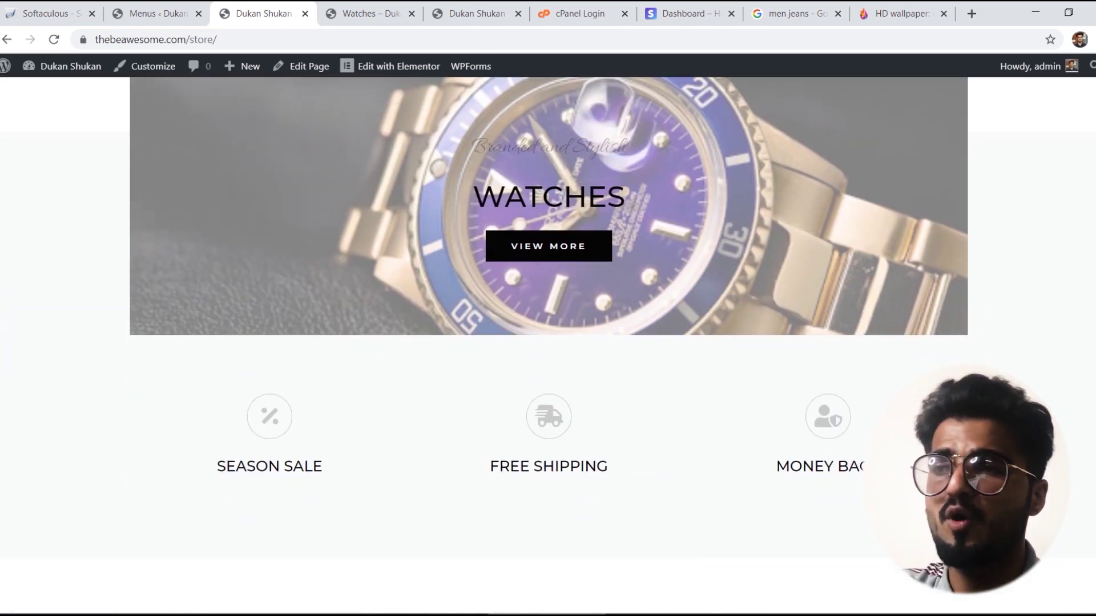
{"action": "scroll", "coordinate": [548, 342], "scroll_direction": "up", "scroll_amount": 7}
{"action": "left_click", "coordinate": [759, 141]}
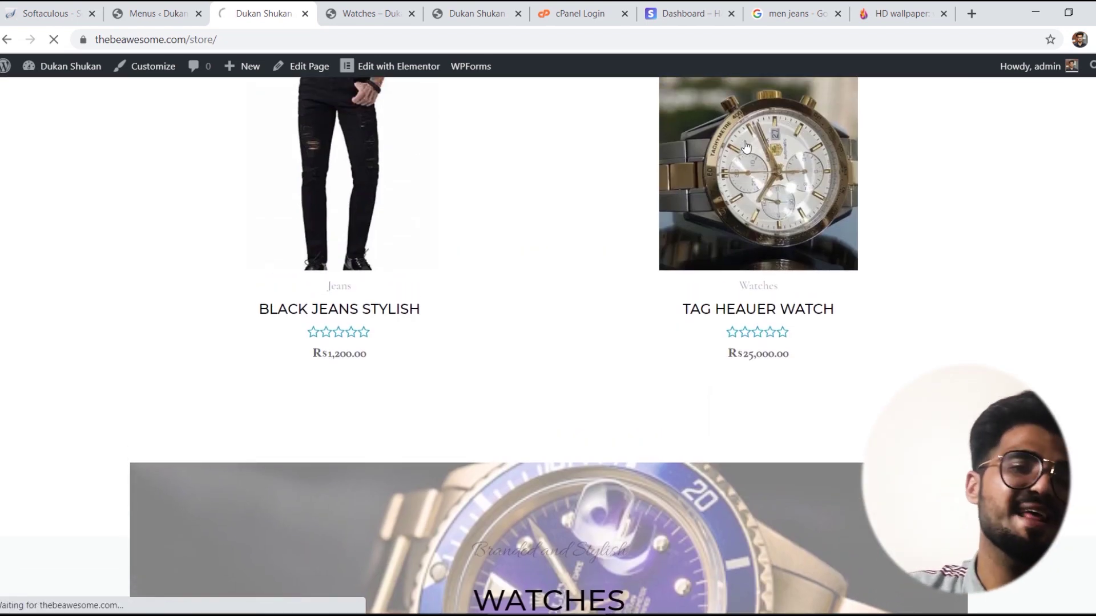
{"action": "left_click", "coordinate": [698, 5]}
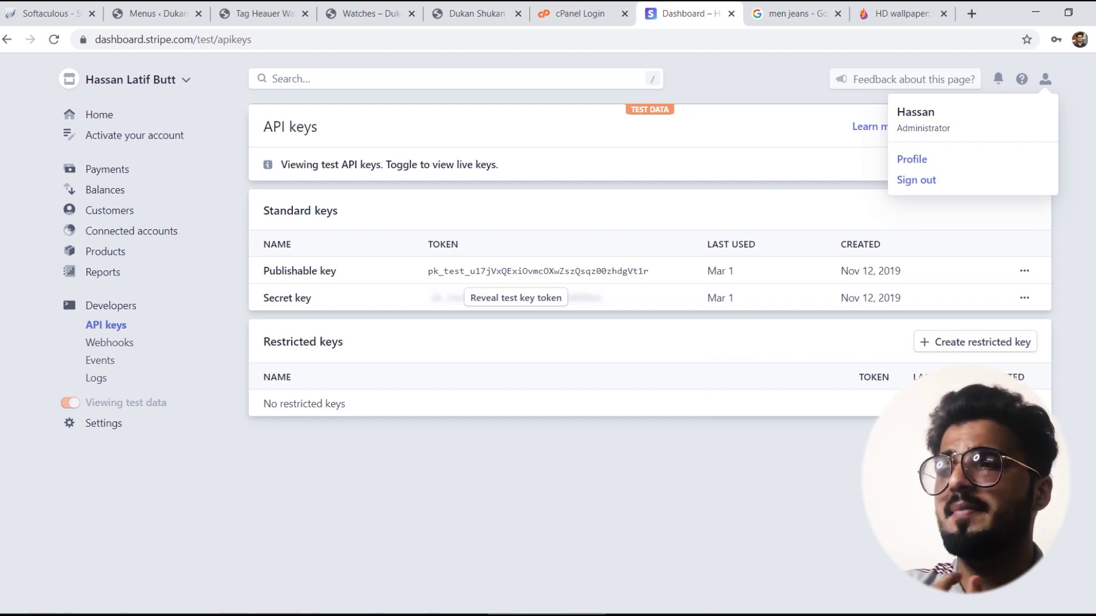
Step: Sign out of Stripe, sign back in with the saved login, and return to the WordPress tabs
{"action": "left_click", "coordinate": [1045, 83]}
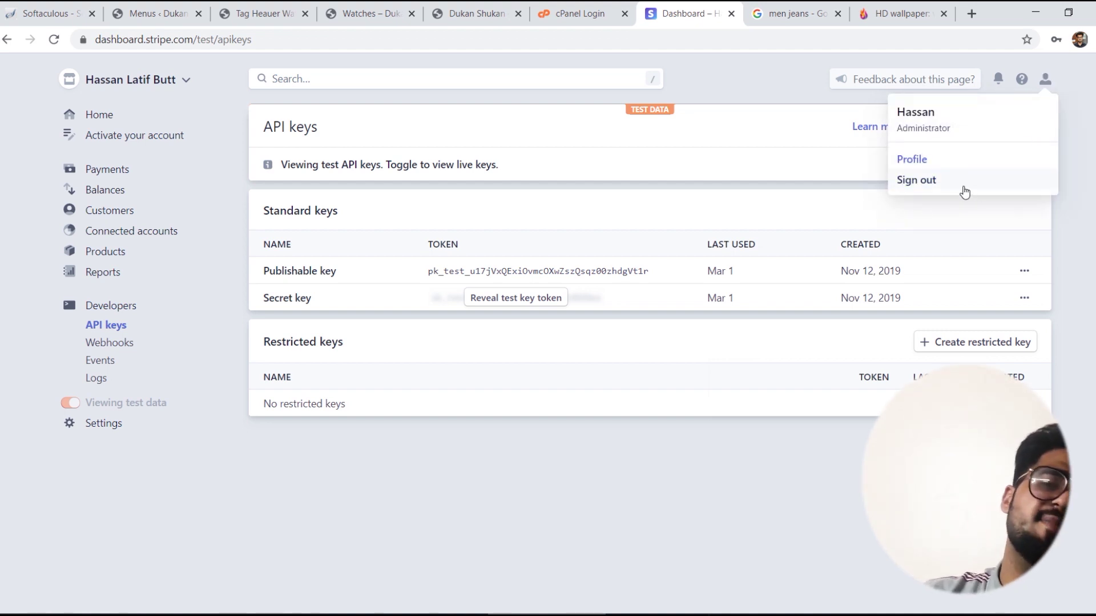
{"action": "left_click", "coordinate": [936, 181]}
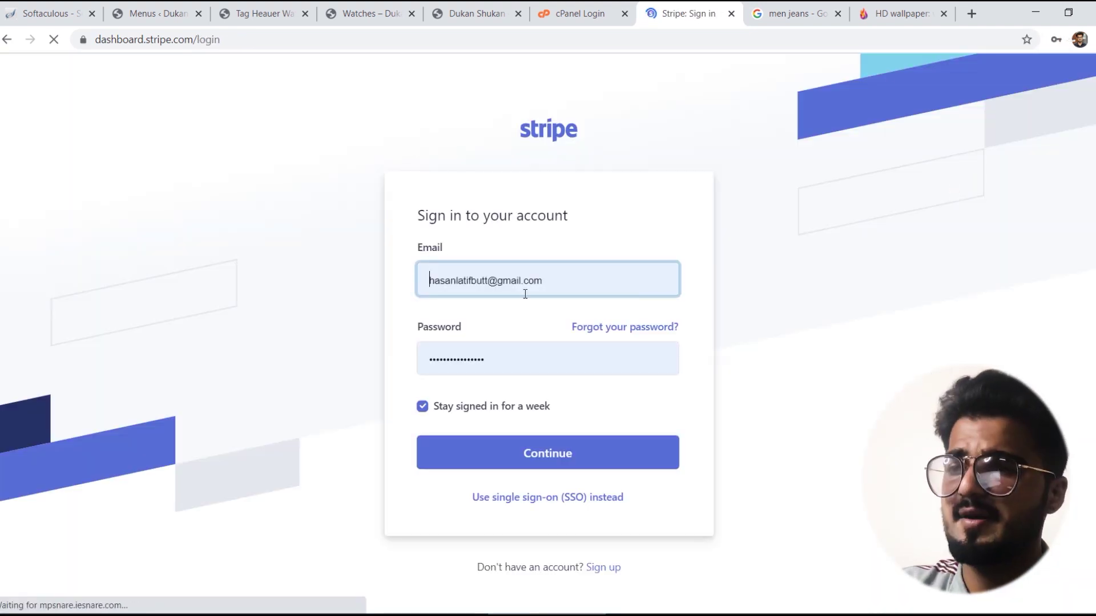
{"action": "left_click", "coordinate": [551, 285]}
{"action": "left_click", "coordinate": [324, 247]}
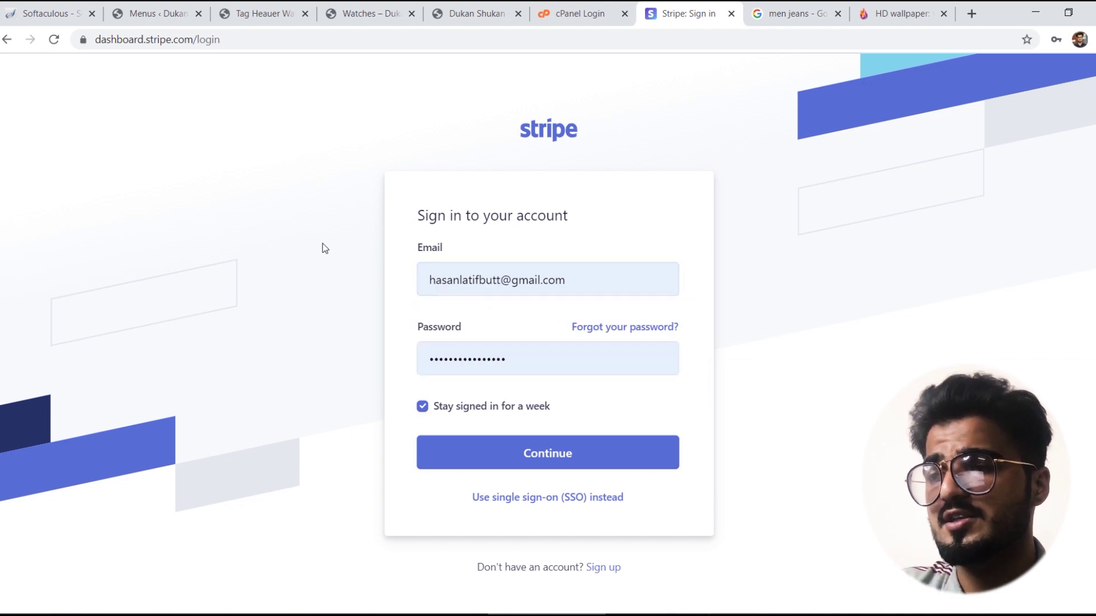
{"action": "left_click", "coordinate": [587, 461]}
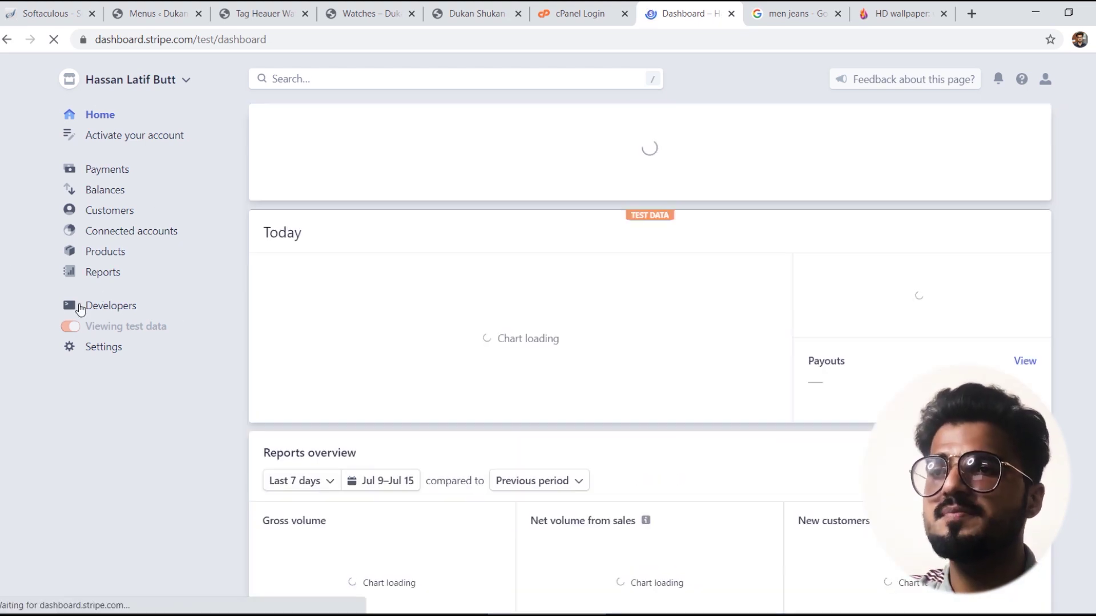
{"action": "left_click", "coordinate": [258, 7]}
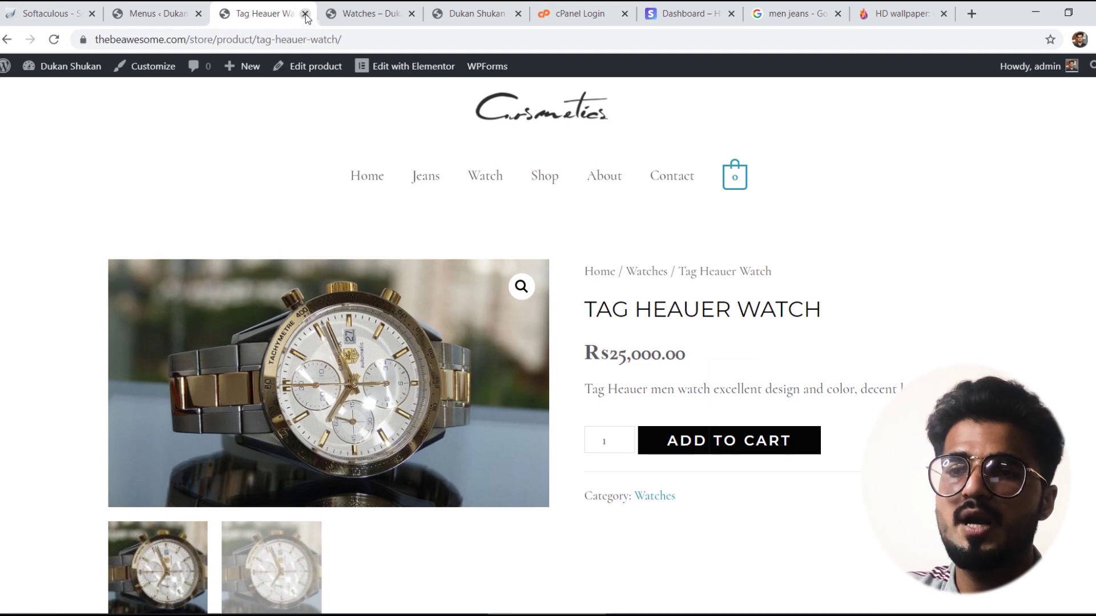
{"action": "left_click", "coordinate": [153, 12]}
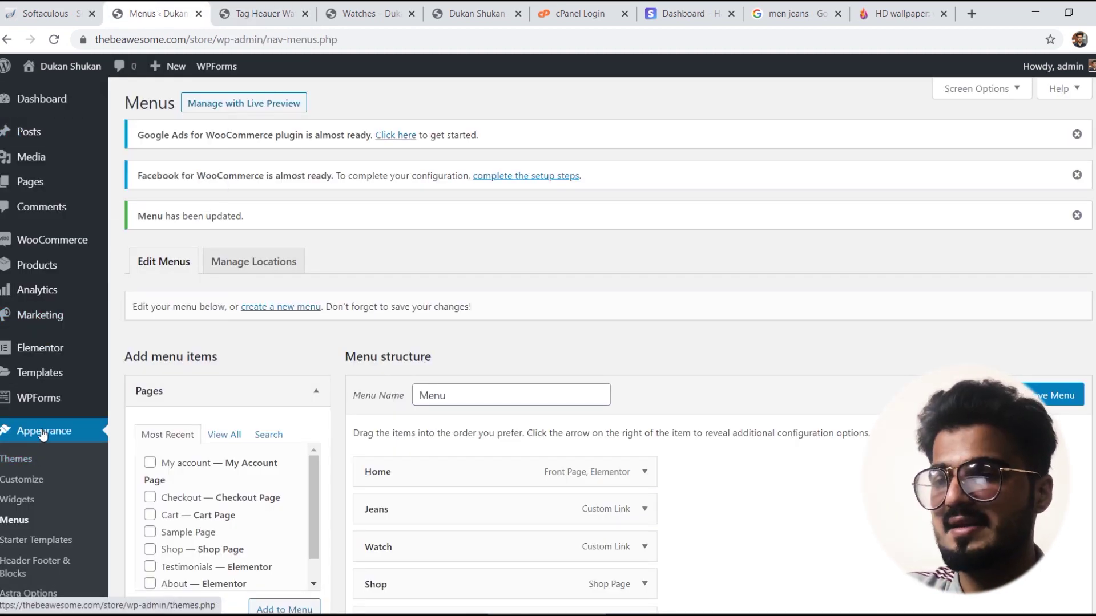
Step: Go to Plugins > Add New from the WordPress admin sidebar
{"action": "scroll", "coordinate": [99, 434], "scroll_direction": "down", "scroll_amount": 4}
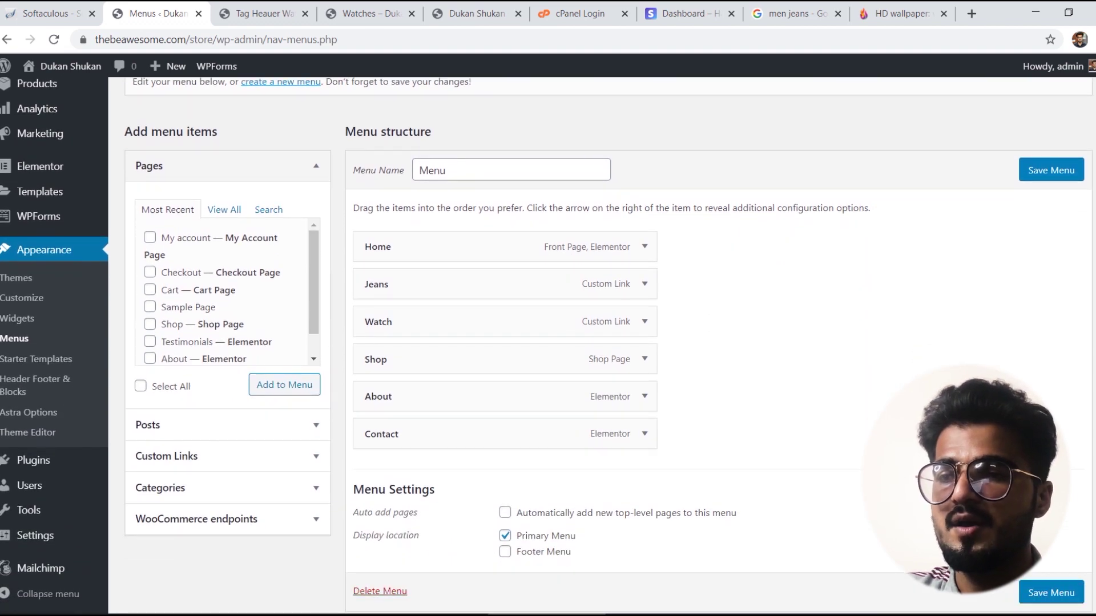
{"action": "mouse_move", "coordinate": [40, 458]}
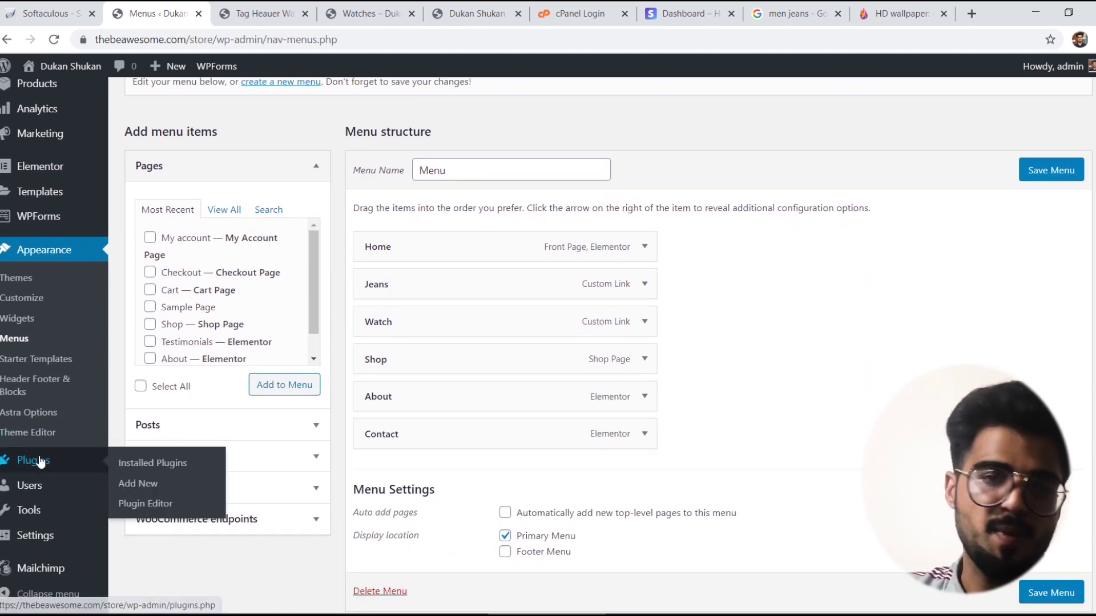
{"action": "left_click", "coordinate": [151, 484]}
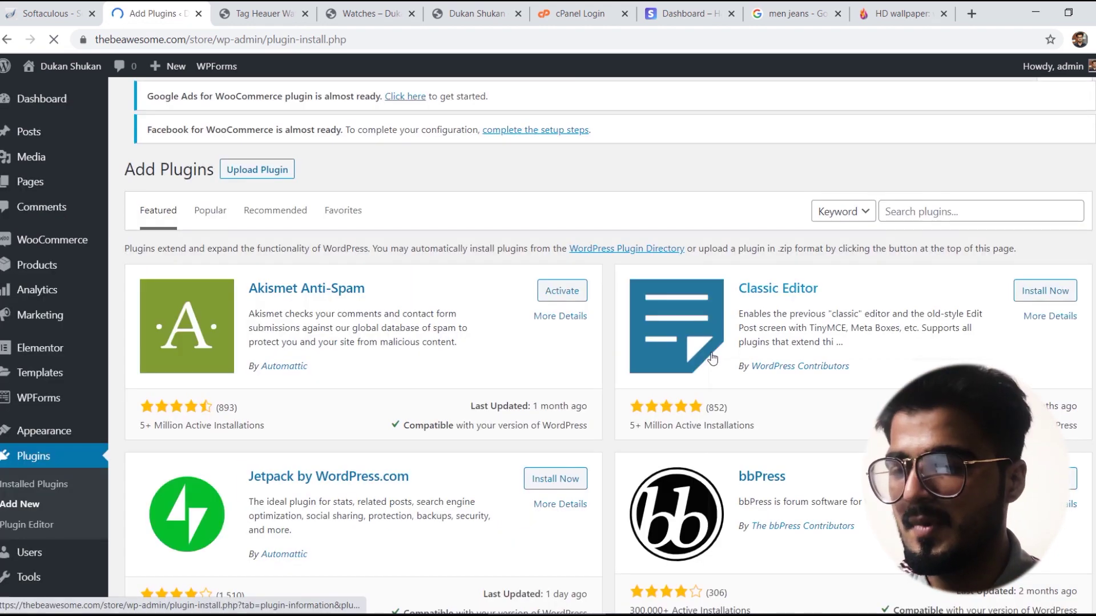
Step: Search 'WooCommerce Stripe', then install and activate WooCommerce Stripe Payment Gateway
{"action": "left_click", "coordinate": [959, 216]}
{"action": "type", "text": "WO"}
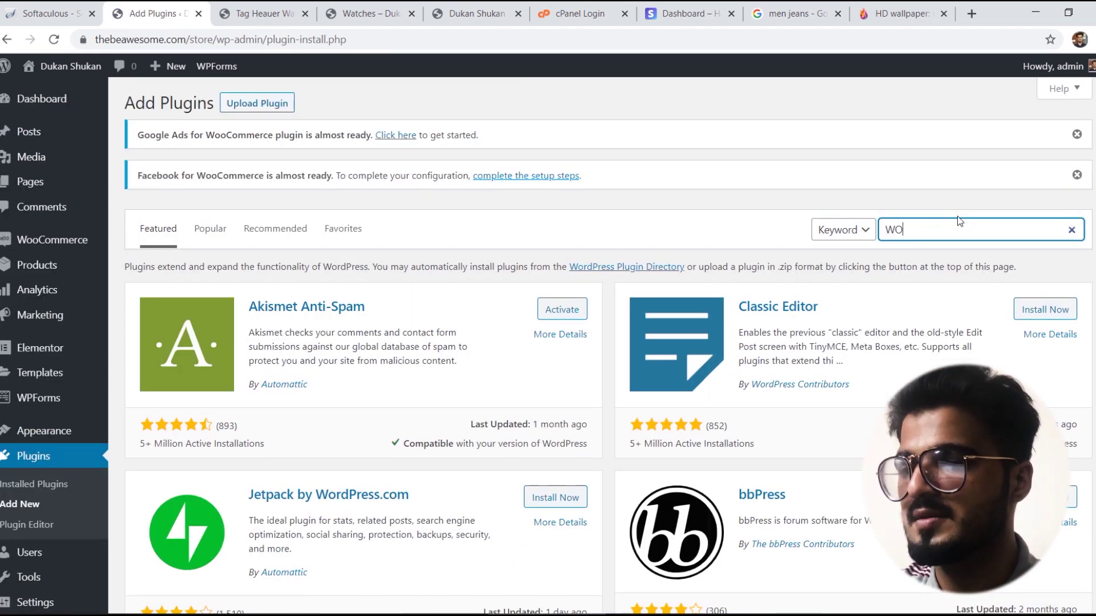
{"action": "type", "text": "OCOMMERCE STRIPE"}
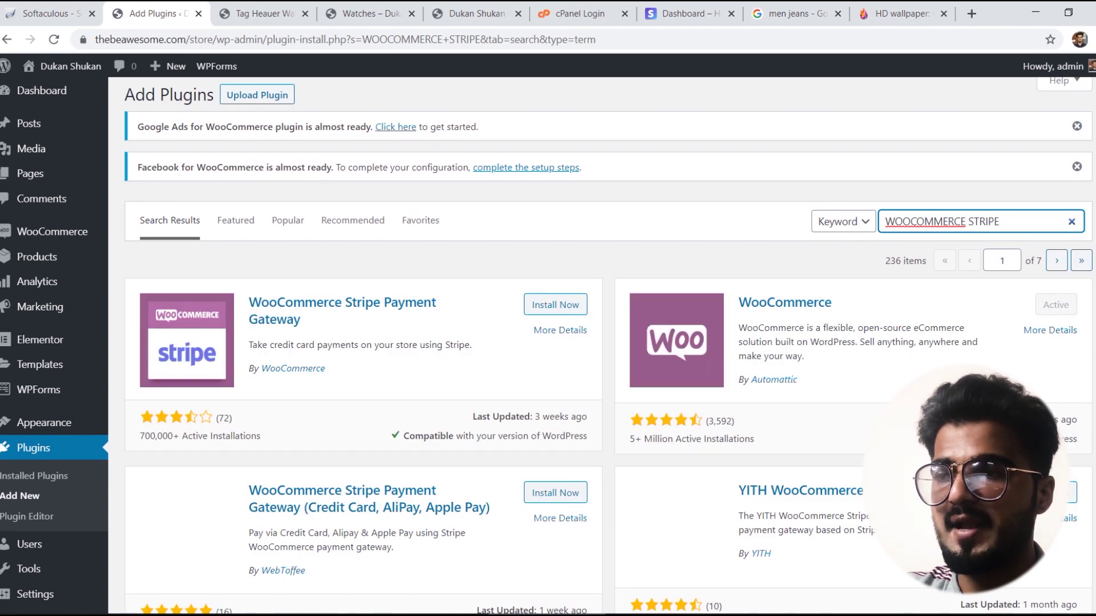
{"action": "left_click", "coordinate": [539, 308]}
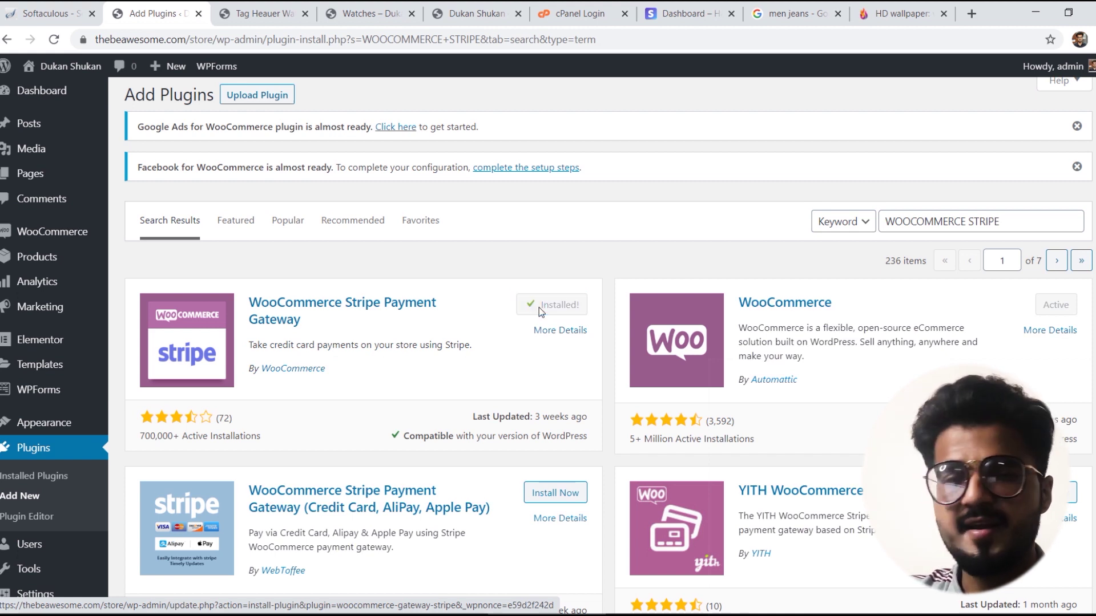
{"action": "left_click", "coordinate": [549, 307]}
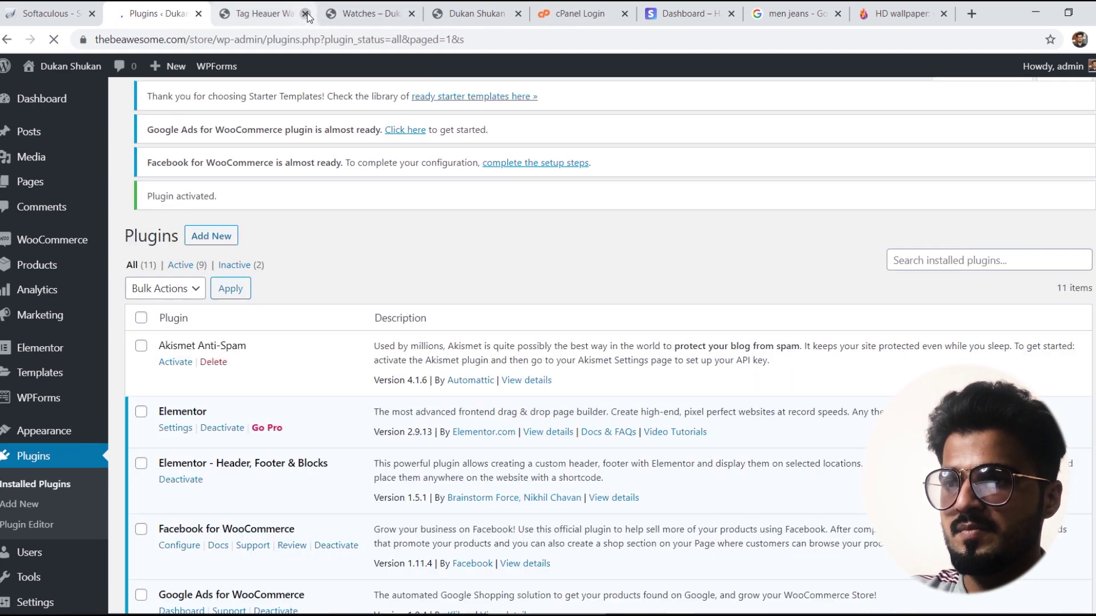
Step: Close the Tag Heauer Watch and Watches tabs and review the Installed Plugins list
{"action": "left_click", "coordinate": [306, 13]}
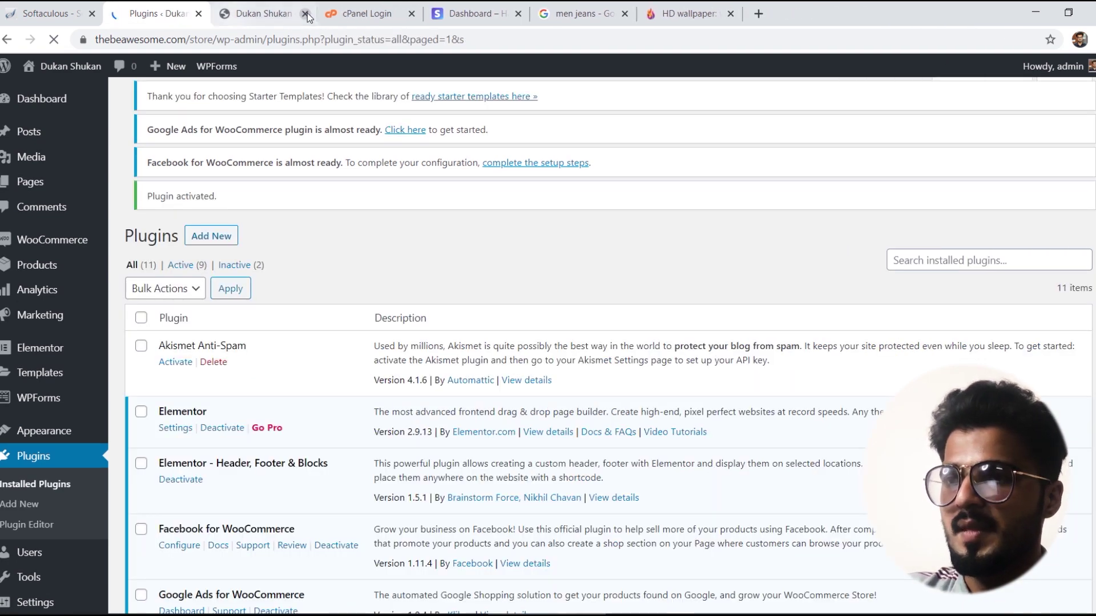
{"action": "left_click", "coordinate": [307, 12]}
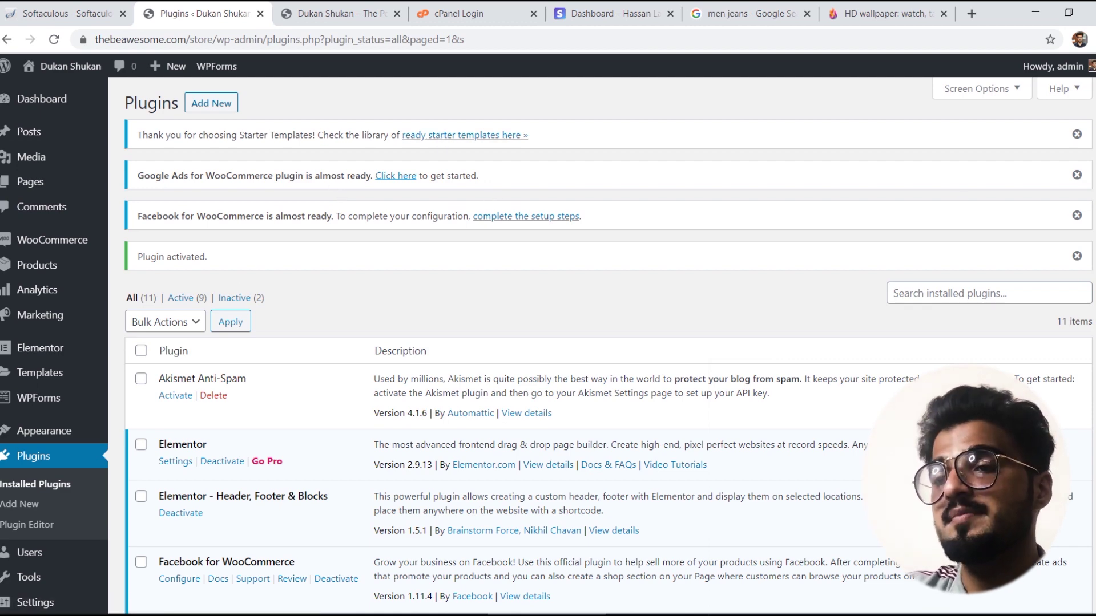
{"action": "scroll", "coordinate": [607, 342], "scroll_direction": "down", "scroll_amount": 2}
{"action": "scroll", "coordinate": [608, 342], "scroll_direction": "down", "scroll_amount": 1}
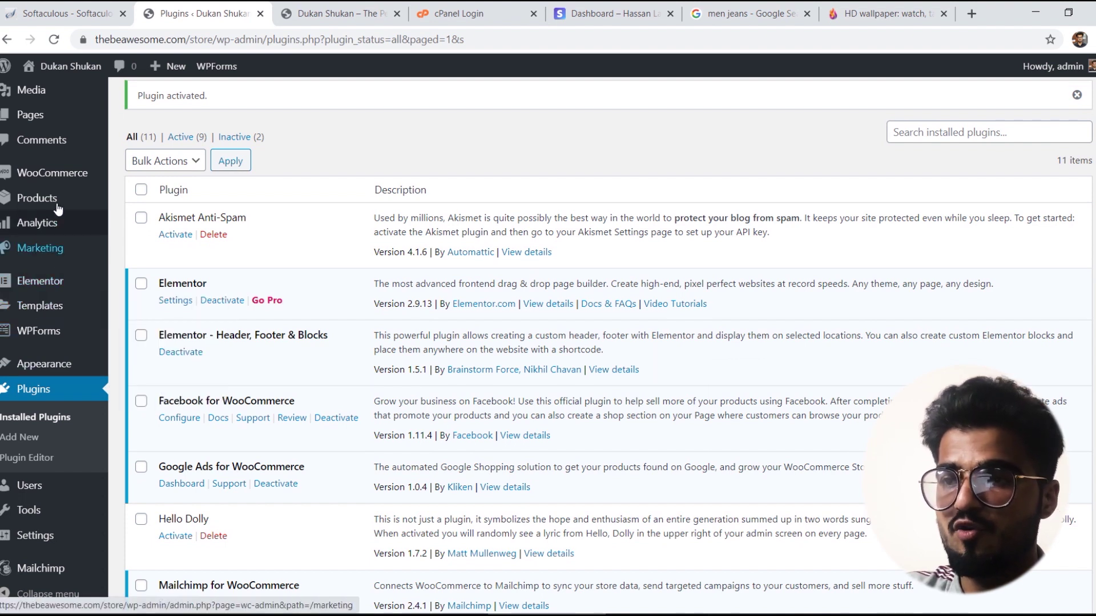
Step: Open WooCommerce Settings and review the General tab's Karachi address and selling options
{"action": "mouse_move", "coordinate": [60, 175]}
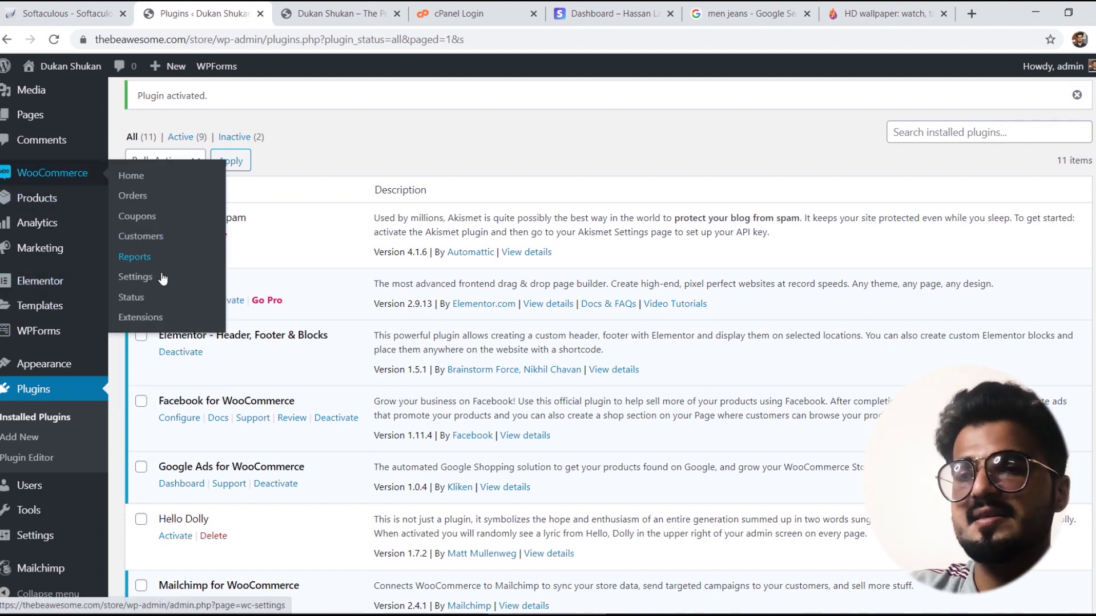
{"action": "left_click", "coordinate": [145, 278]}
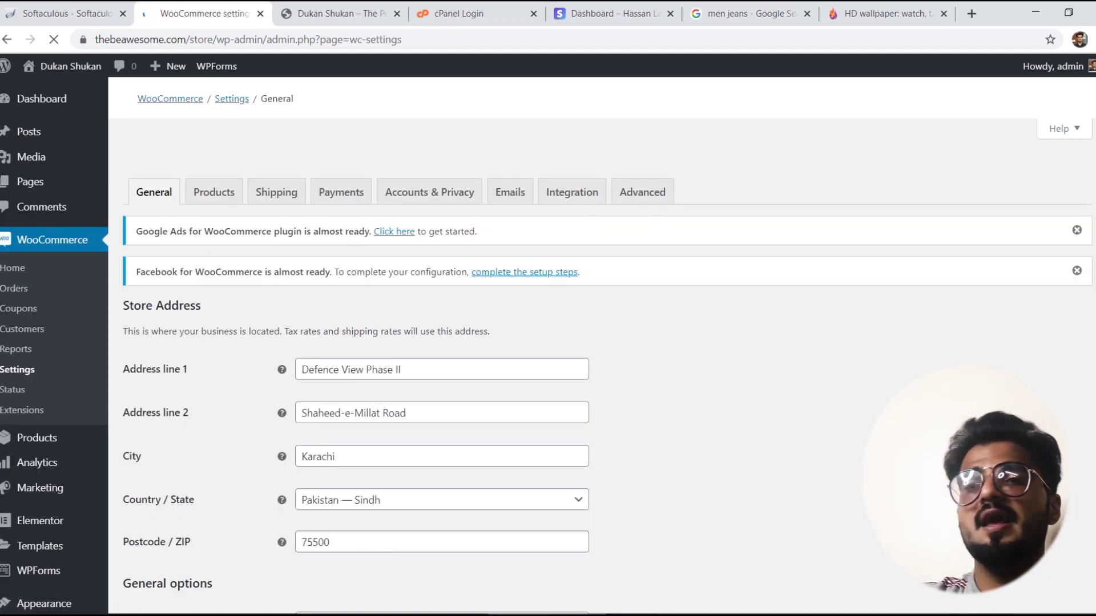
{"action": "scroll", "coordinate": [481, 304], "scroll_direction": "down", "scroll_amount": 1}
{"action": "scroll", "coordinate": [599, 343], "scroll_direction": "down", "scroll_amount": 1}
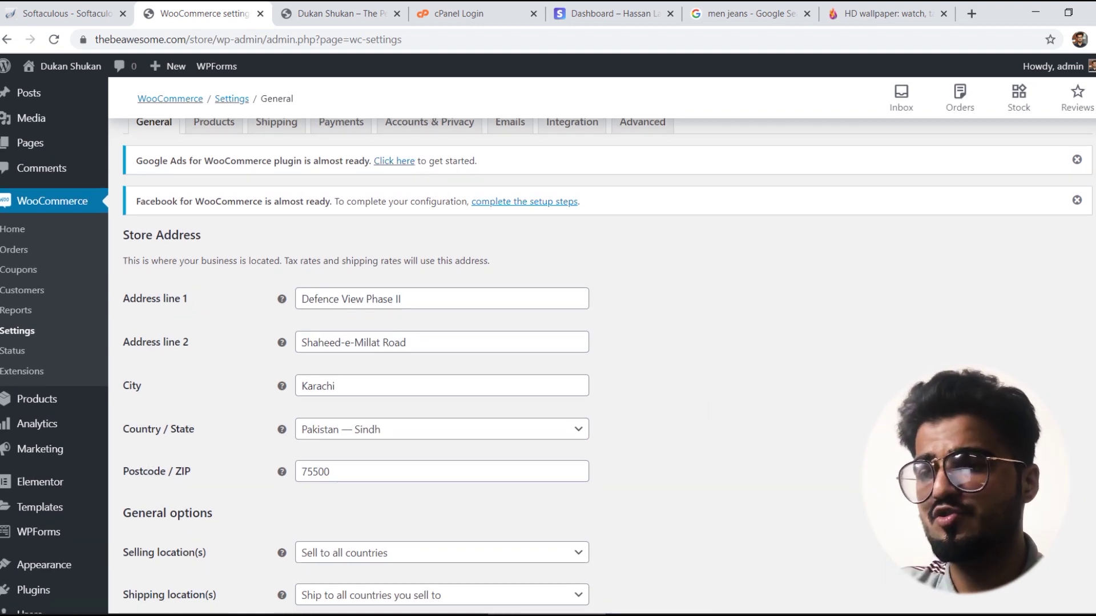
{"action": "scroll", "coordinate": [599, 343], "scroll_direction": "down", "scroll_amount": 2}
{"action": "scroll", "coordinate": [599, 342], "scroll_direction": "down", "scroll_amount": 2}
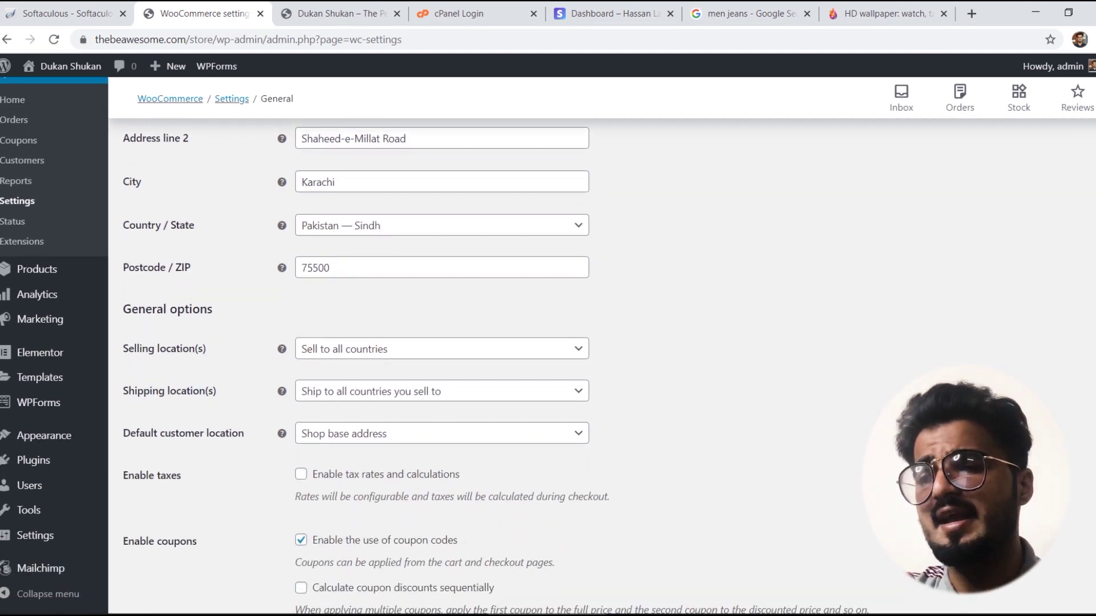
{"action": "scroll", "coordinate": [599, 343], "scroll_direction": "down", "scroll_amount": 1}
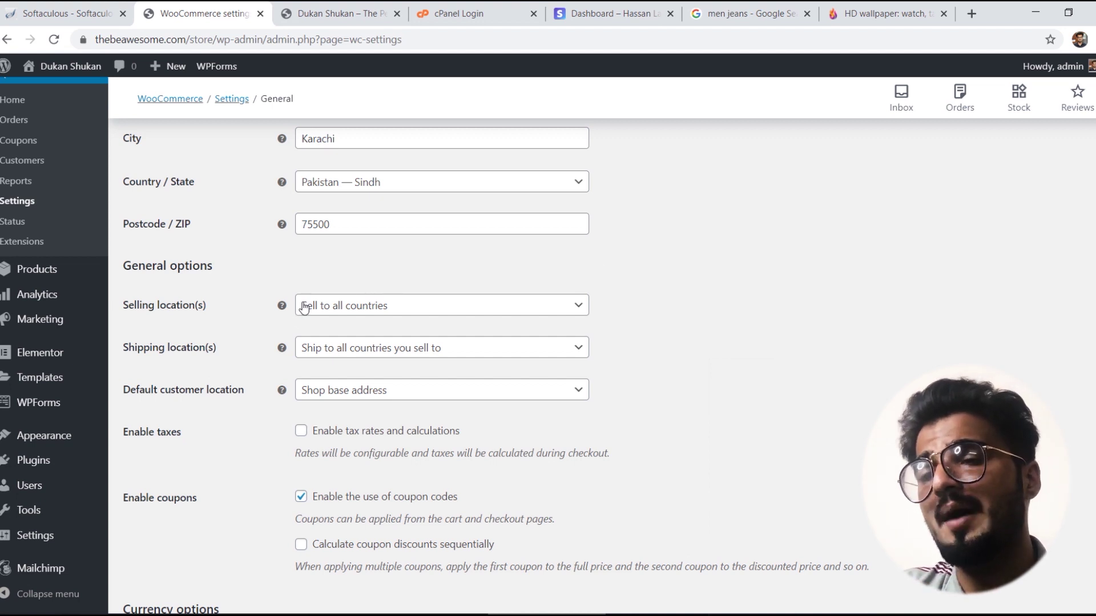
Step: Set selling locations to 'Sell to specific countries' with only Pakistan, then save
{"action": "left_click", "coordinate": [352, 311]}
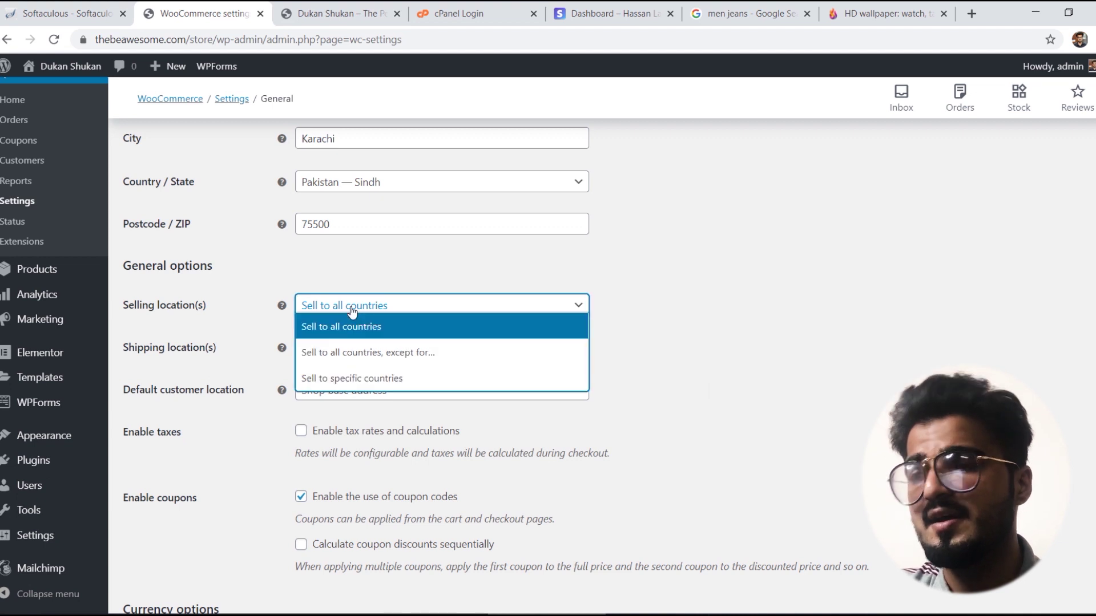
{"action": "left_click", "coordinate": [360, 384]}
{"action": "left_click", "coordinate": [333, 349]}
{"action": "type", "text": "p"}
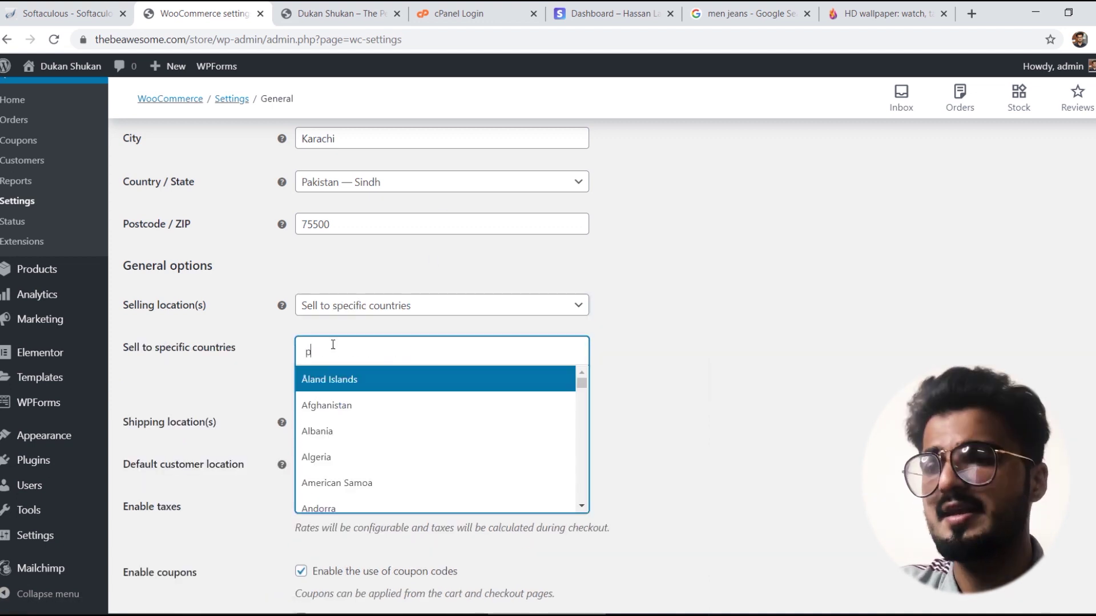
{"action": "type", "text": "akistan"}
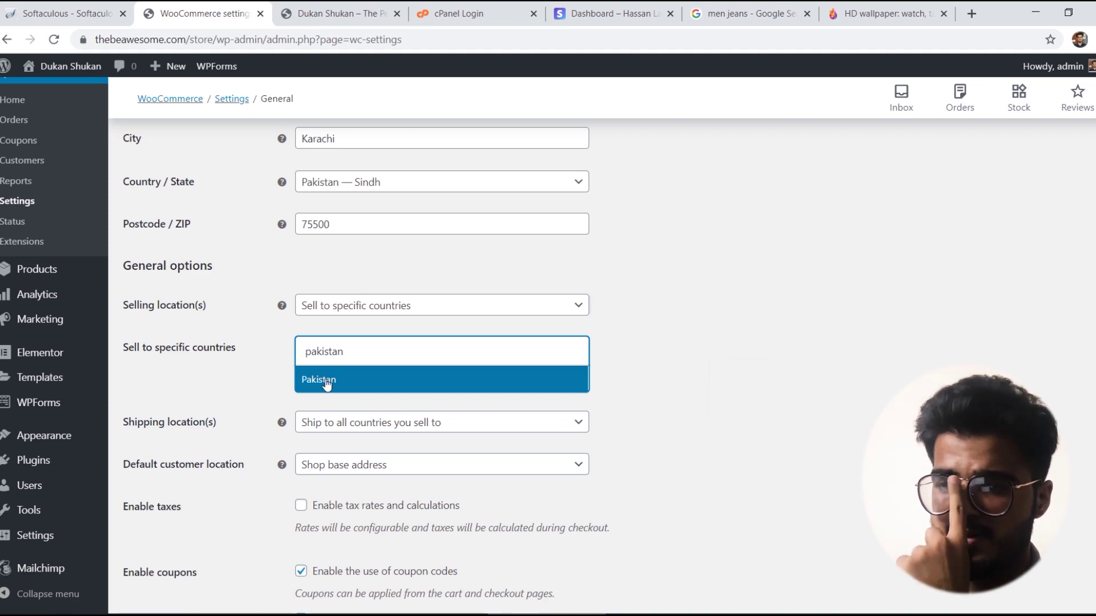
{"action": "left_click", "coordinate": [327, 386]}
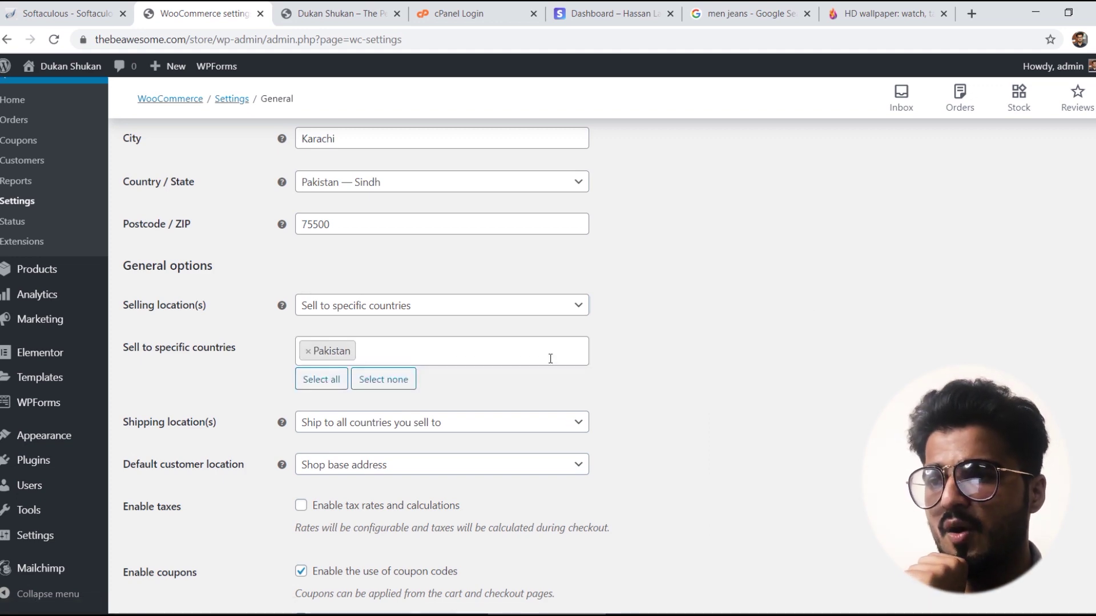
{"action": "scroll", "coordinate": [602, 365], "scroll_direction": "down", "scroll_amount": 8}
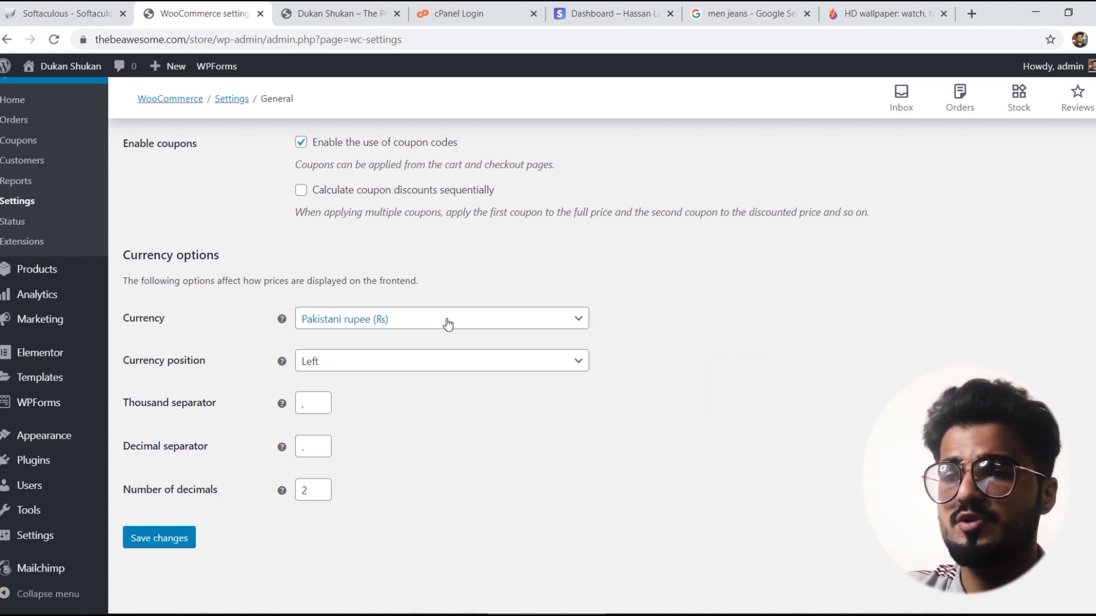
{"action": "left_click", "coordinate": [174, 542]}
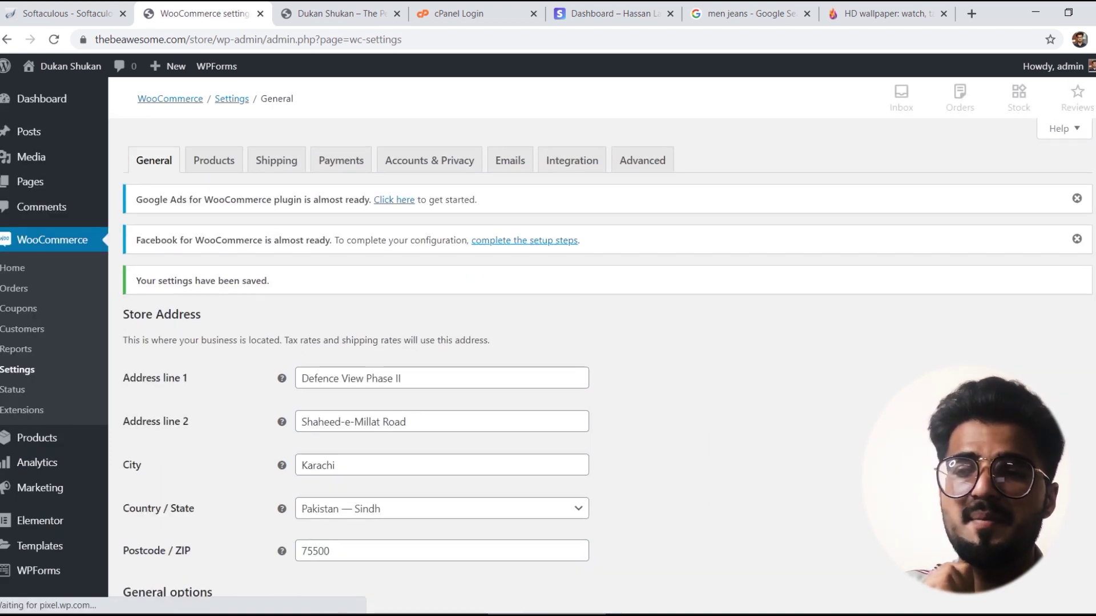
Step: Turn on Cash on delivery in the WooCommerce payment methods list
{"action": "left_click", "coordinate": [342, 169]}
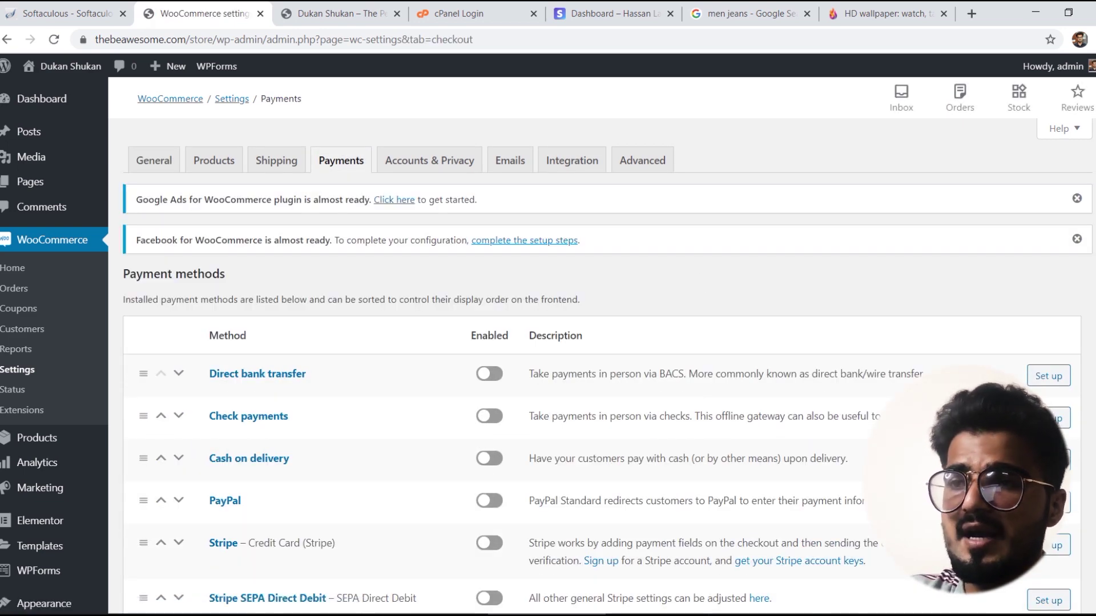
{"action": "scroll", "coordinate": [548, 342], "scroll_direction": "down", "scroll_amount": 3}
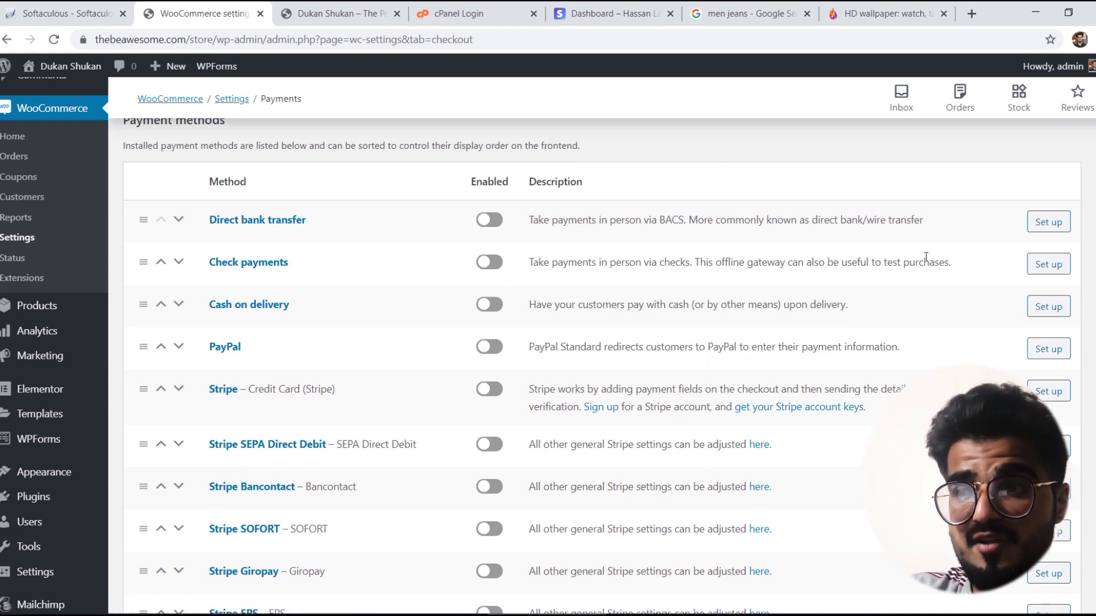
{"action": "left_click", "coordinate": [498, 308]}
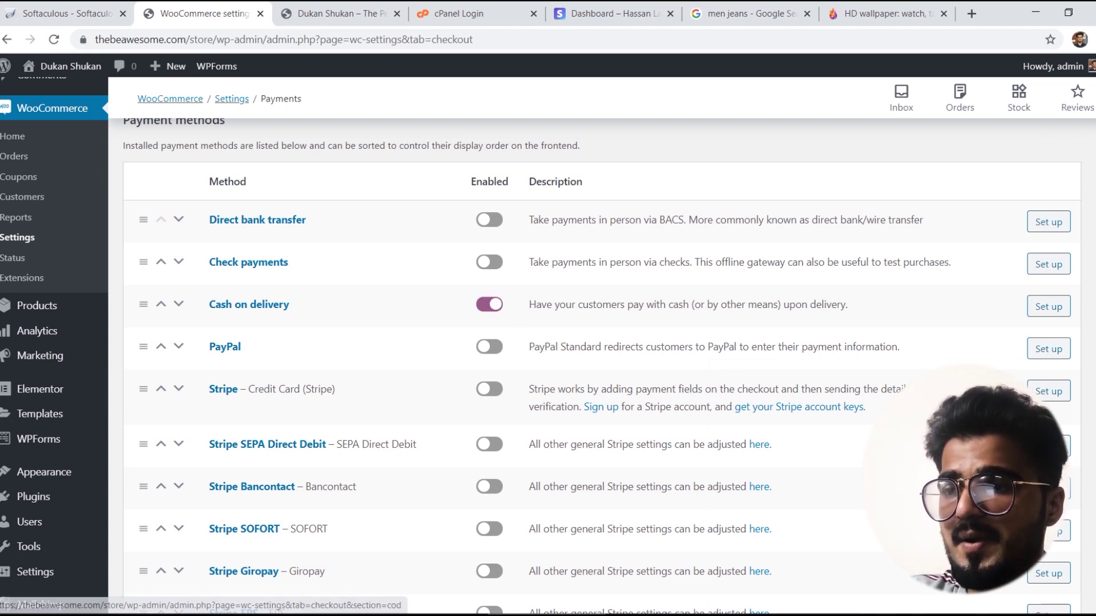
Step: Enable Stripe credit card payments and bring up its settings page
{"action": "scroll", "coordinate": [571, 365], "scroll_direction": "down", "scroll_amount": 3}
{"action": "scroll", "coordinate": [570, 365], "scroll_direction": "down", "scroll_amount": 3}
{"action": "scroll", "coordinate": [571, 365], "scroll_direction": "up", "scroll_amount": 2}
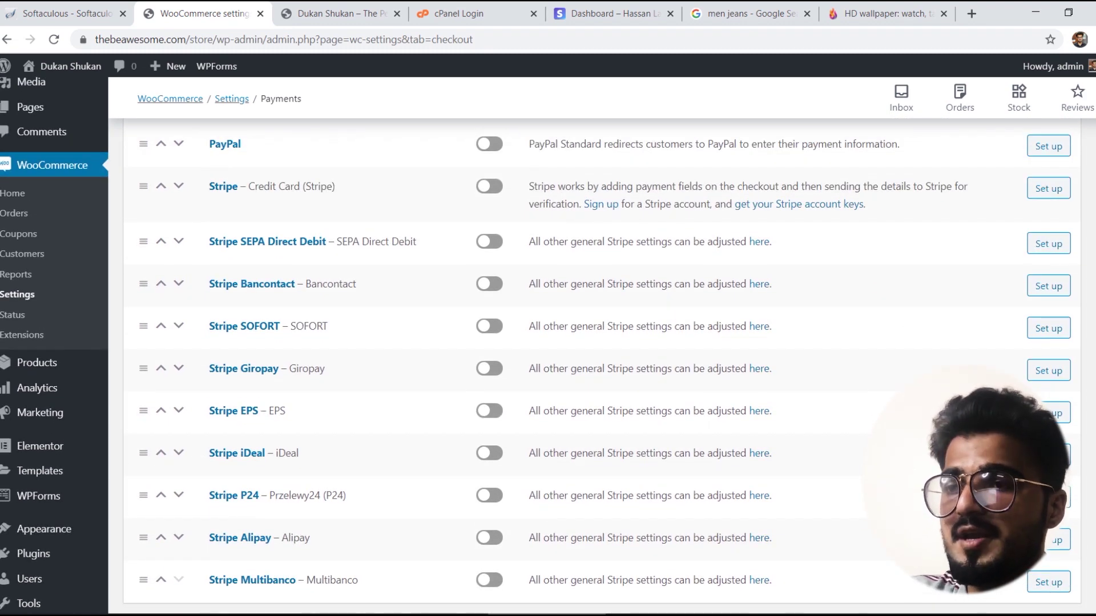
{"action": "scroll", "coordinate": [571, 365], "scroll_direction": "up", "scroll_amount": 4}
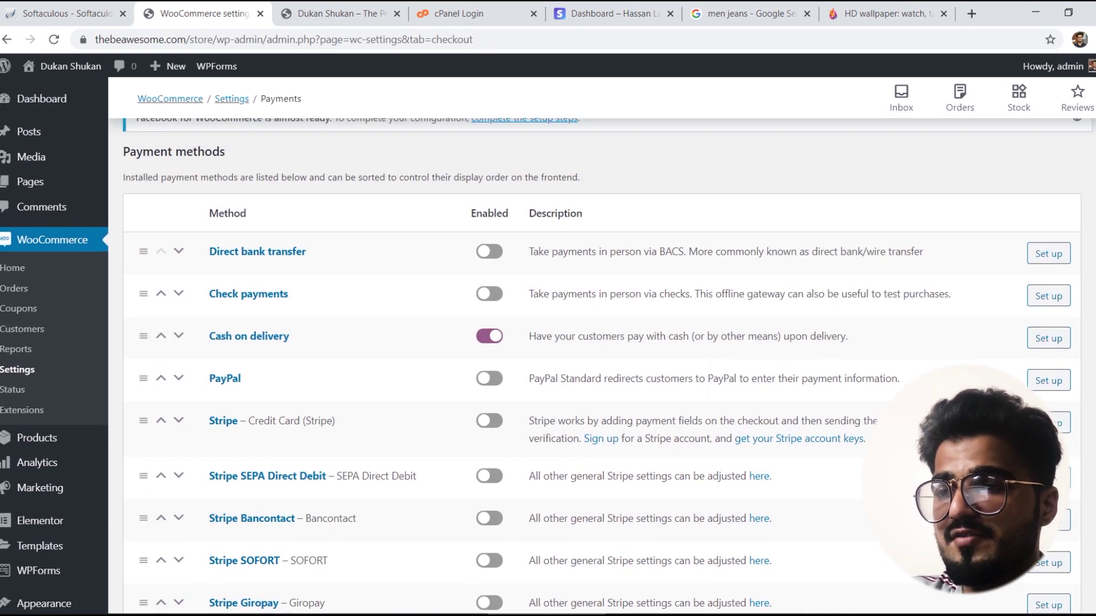
{"action": "scroll", "coordinate": [571, 365], "scroll_direction": "down", "scroll_amount": 2}
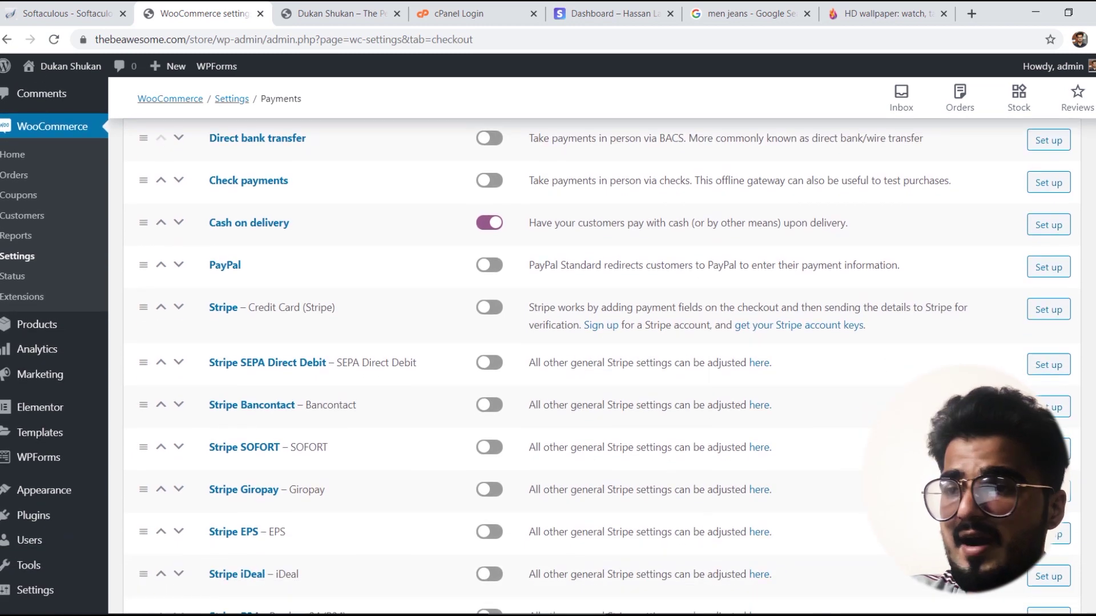
{"action": "left_click", "coordinate": [492, 309]}
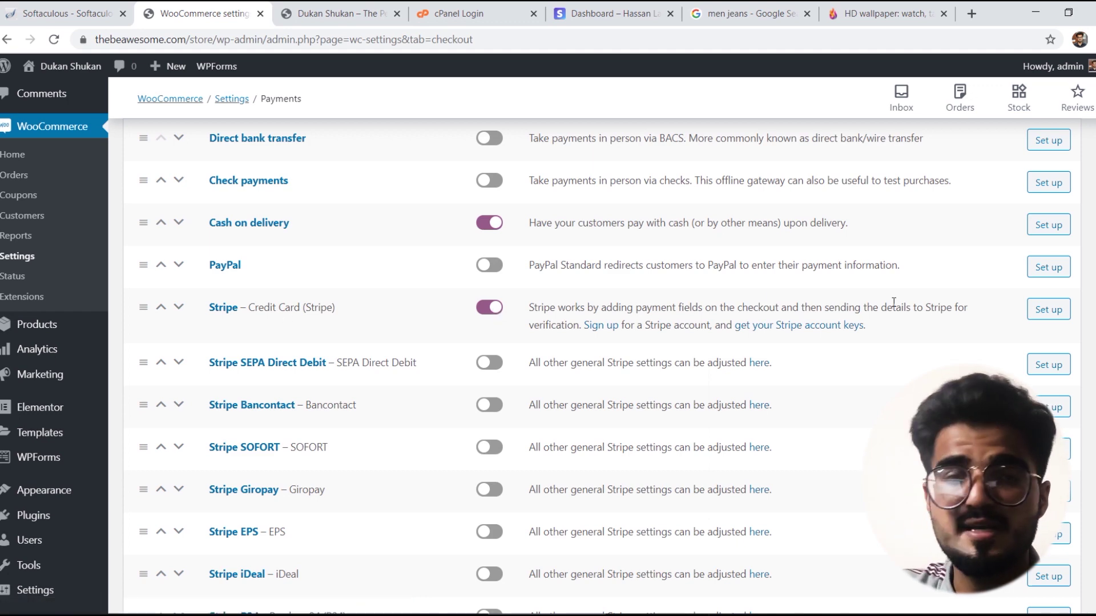
{"action": "left_click", "coordinate": [1044, 310]}
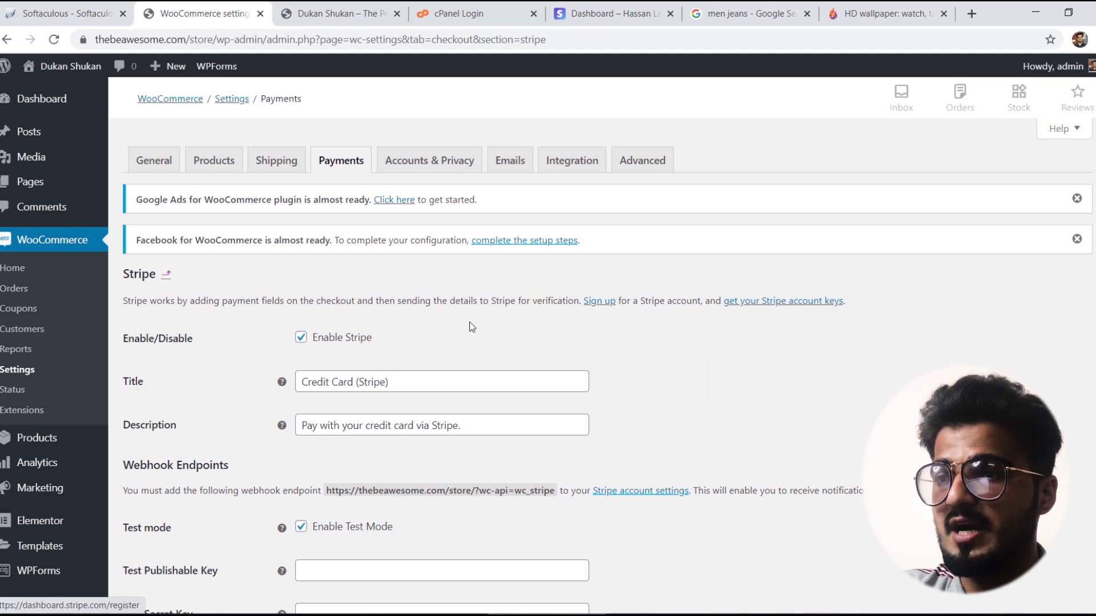
Step: Check the Stripe card title and empty Test Publishable Key field, then switch to the Stripe dashboard
{"action": "scroll", "coordinate": [478, 323], "scroll_direction": "down", "scroll_amount": 3}
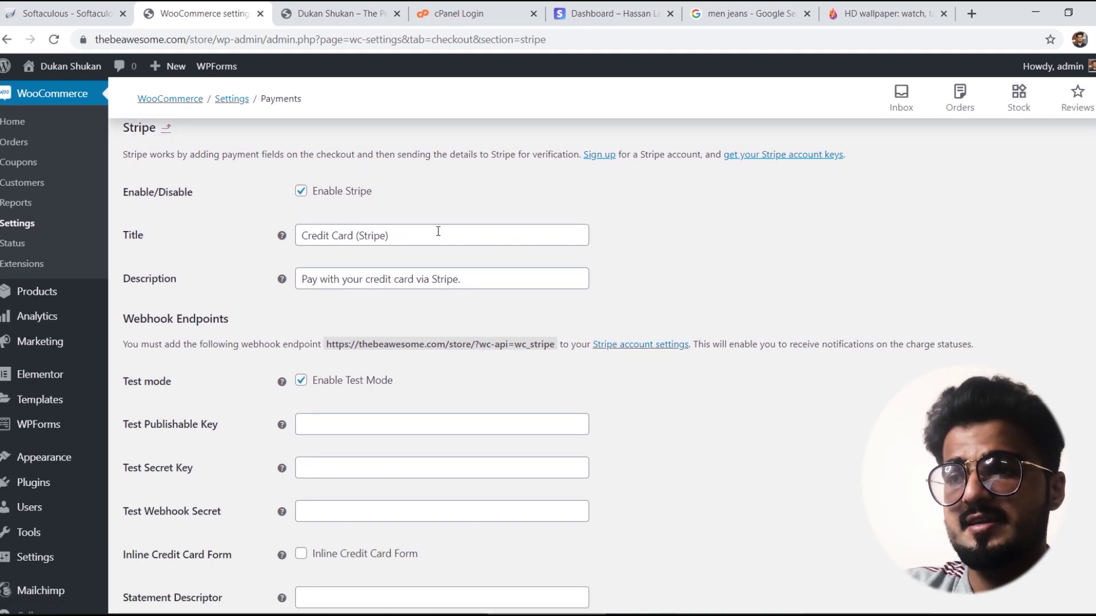
{"action": "left_click", "coordinate": [406, 236]}
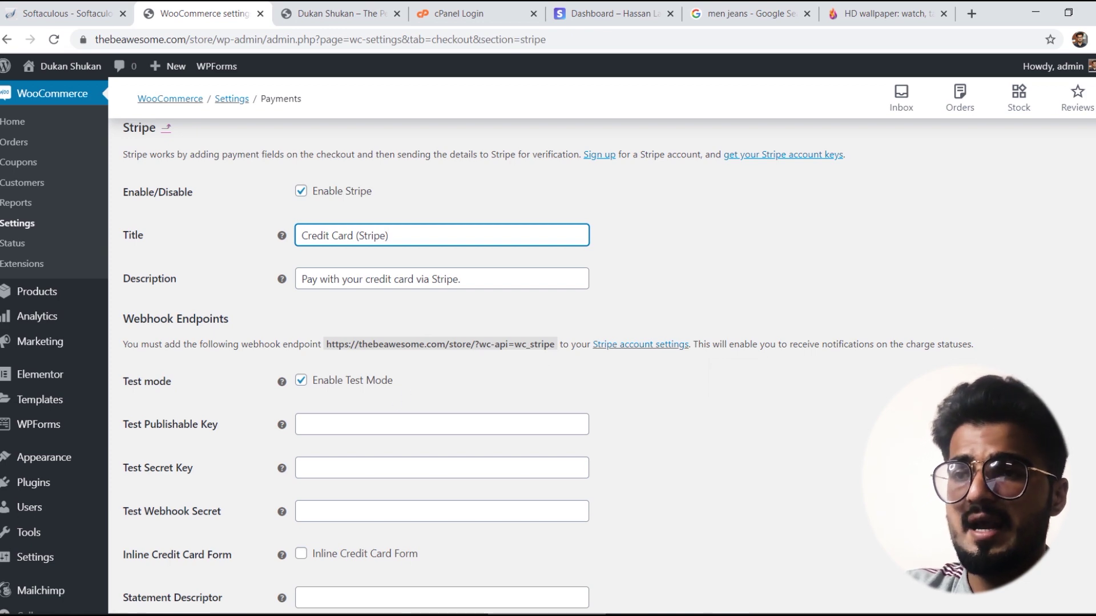
{"action": "scroll", "coordinate": [372, 327], "scroll_direction": "down", "scroll_amount": 3}
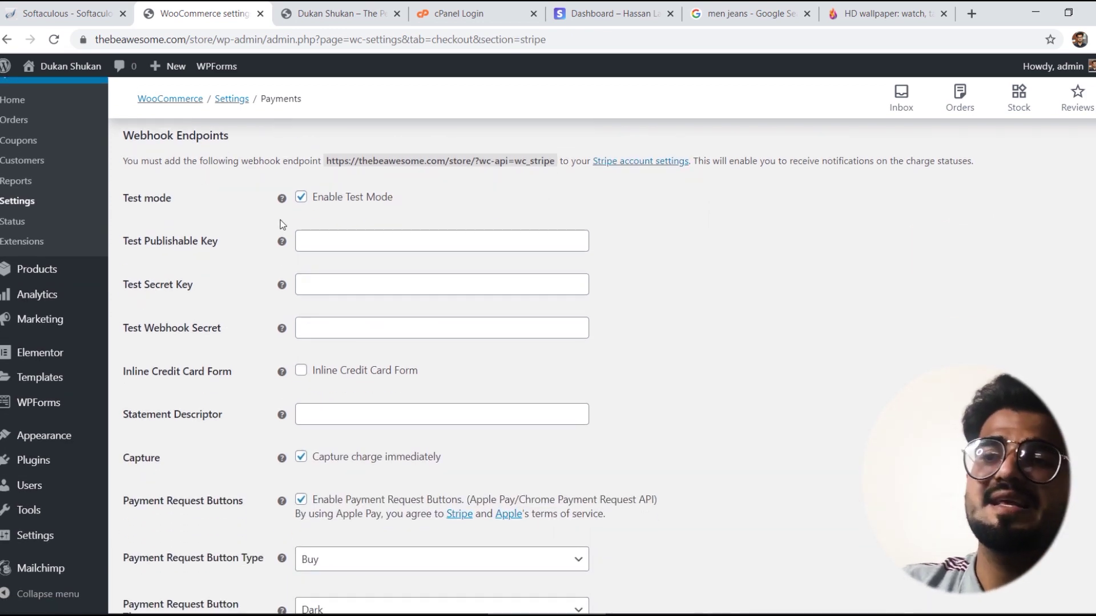
{"action": "left_click", "coordinate": [355, 248]}
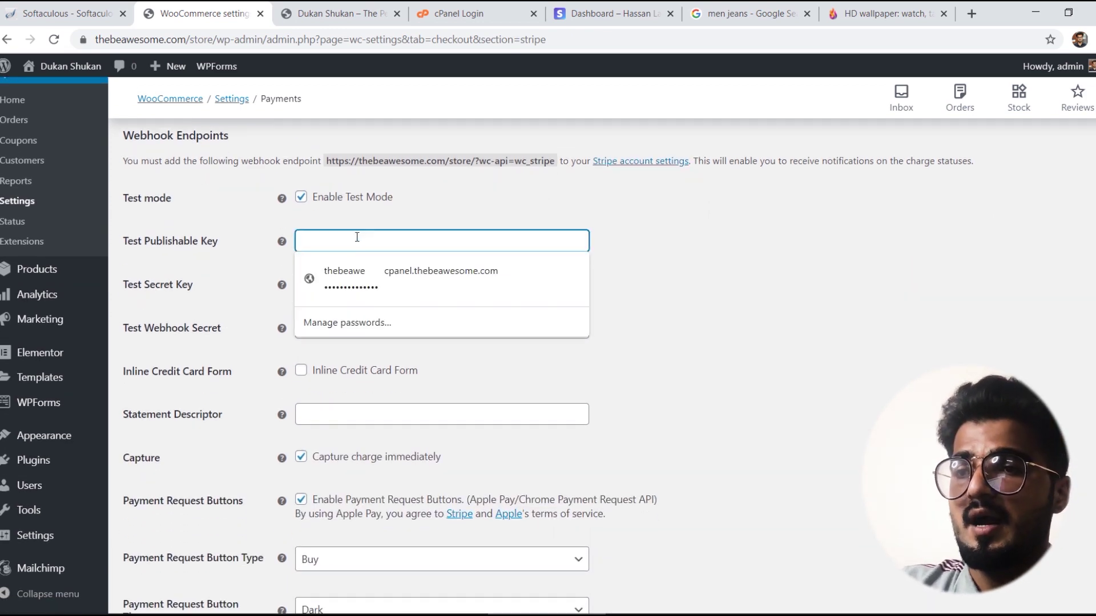
{"action": "left_click", "coordinate": [438, 218]}
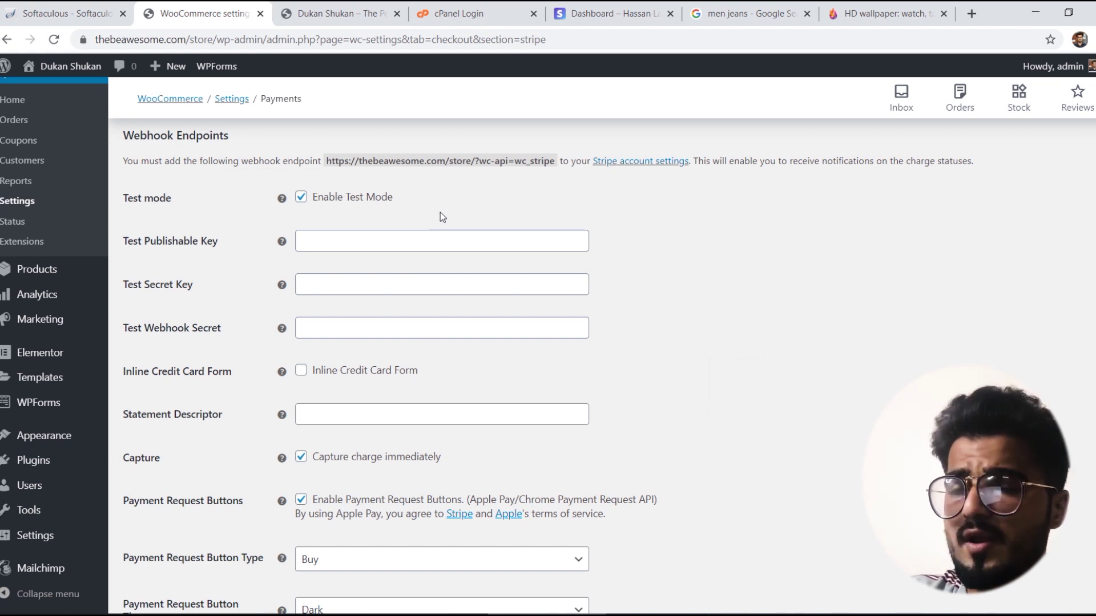
{"action": "left_click", "coordinate": [592, 8]}
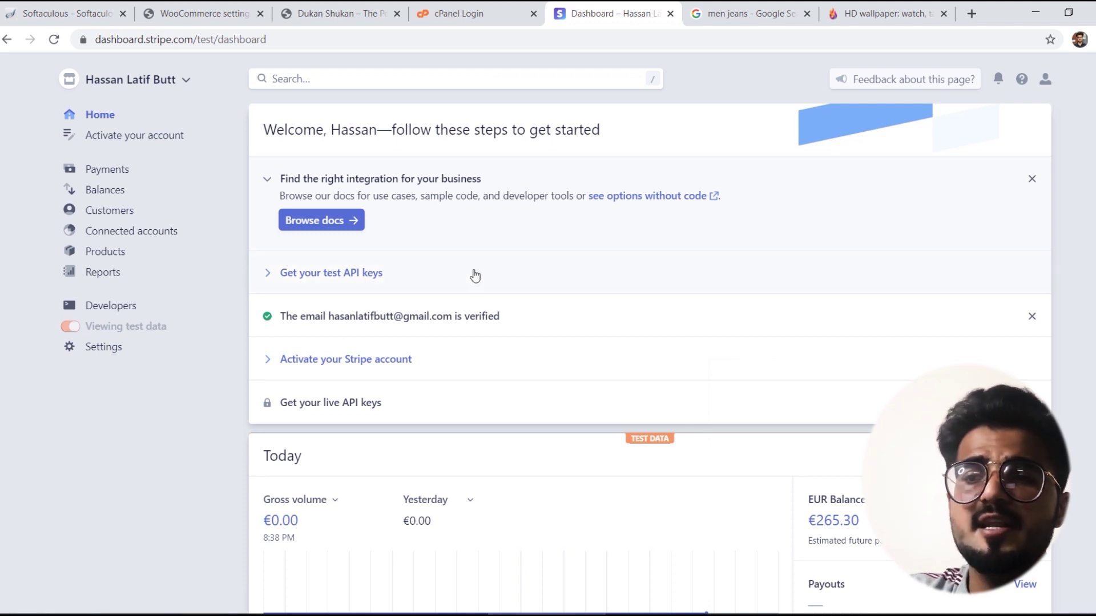
Step: On Stripe's test API keys page, reveal the secret key and copy the publishable key
{"action": "mouse_move", "coordinate": [109, 308]}
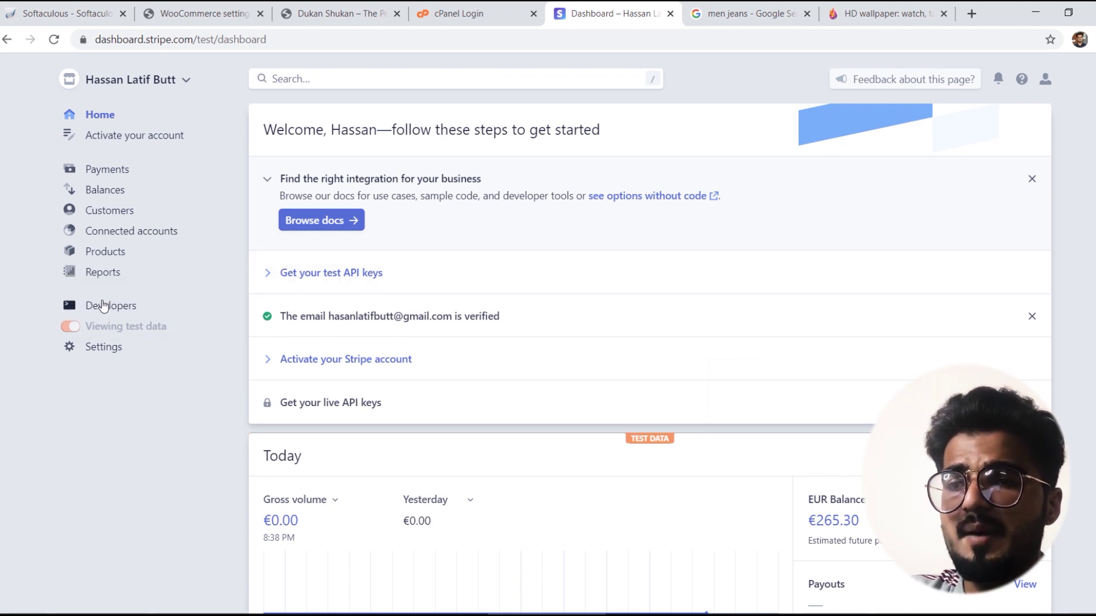
{"action": "left_click", "coordinate": [102, 306]}
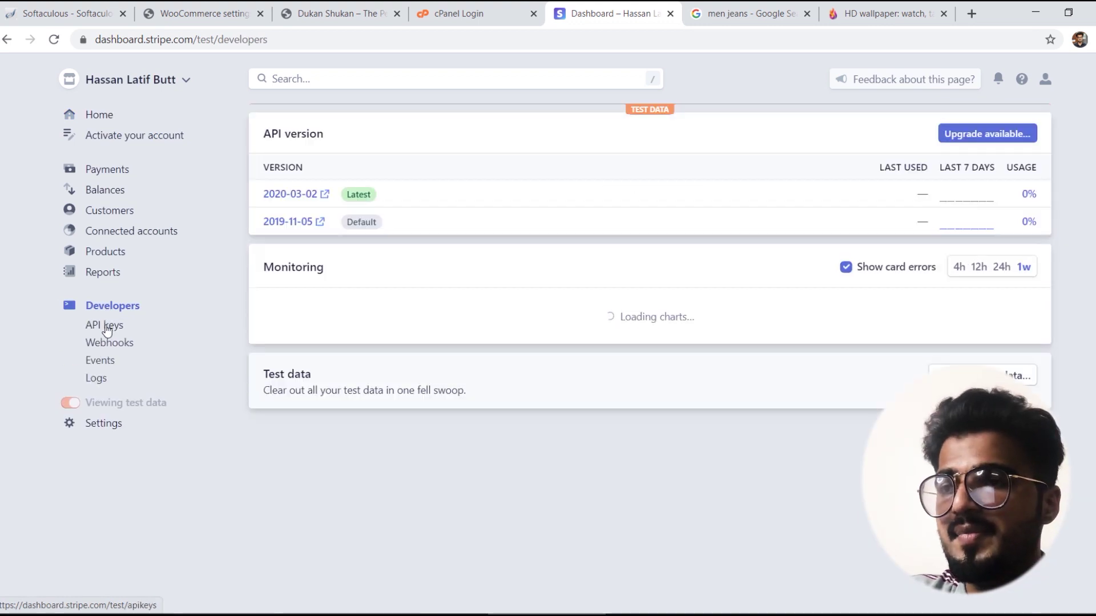
{"action": "left_click", "coordinate": [107, 327]}
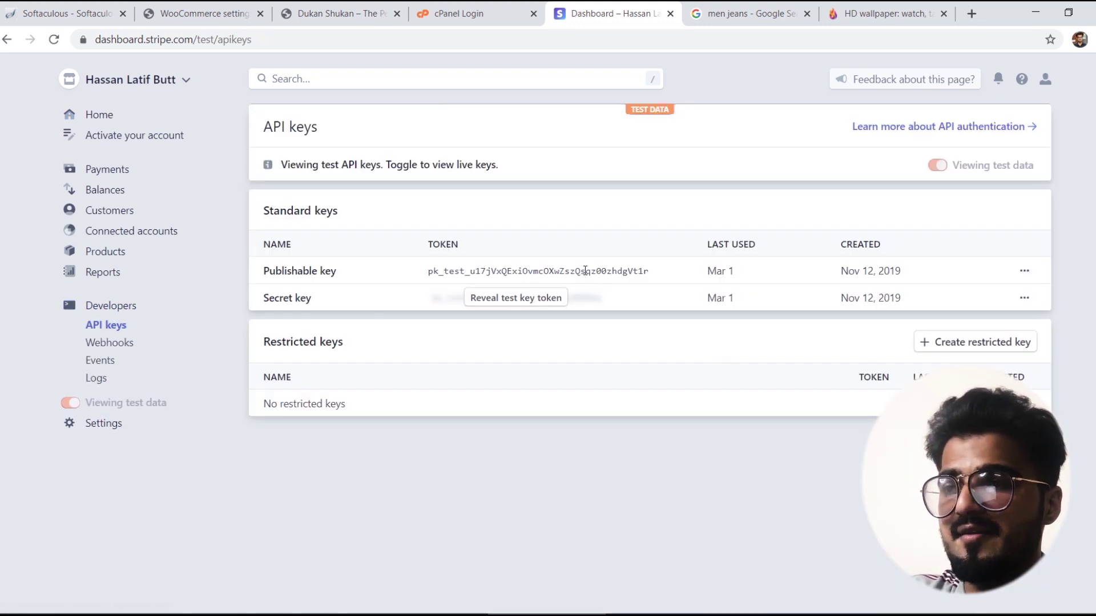
{"action": "left_click", "coordinate": [546, 304]}
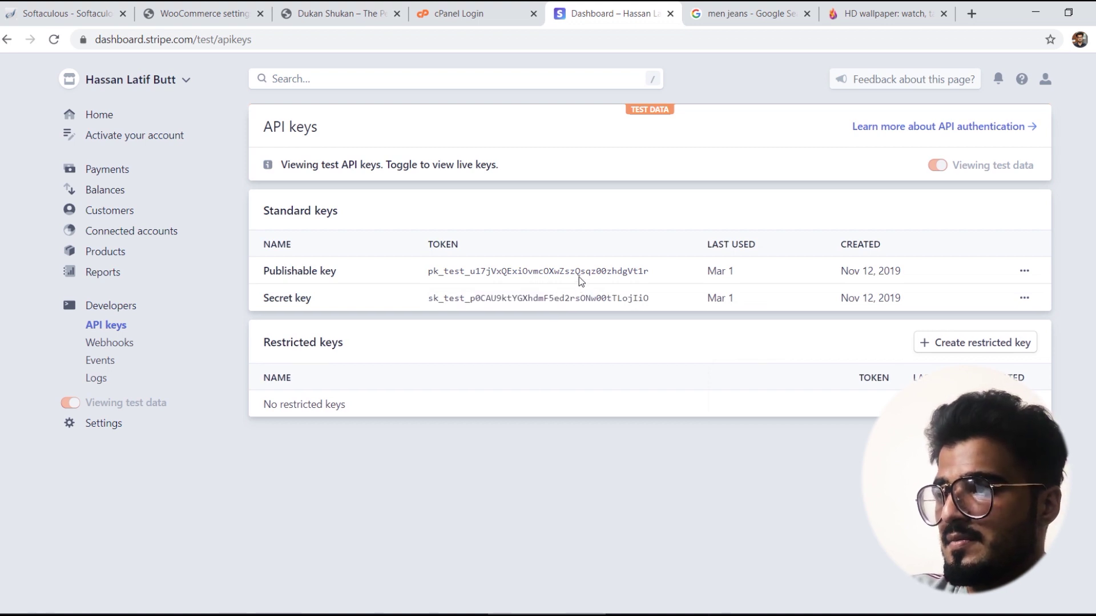
{"action": "left_click", "coordinate": [1020, 276]}
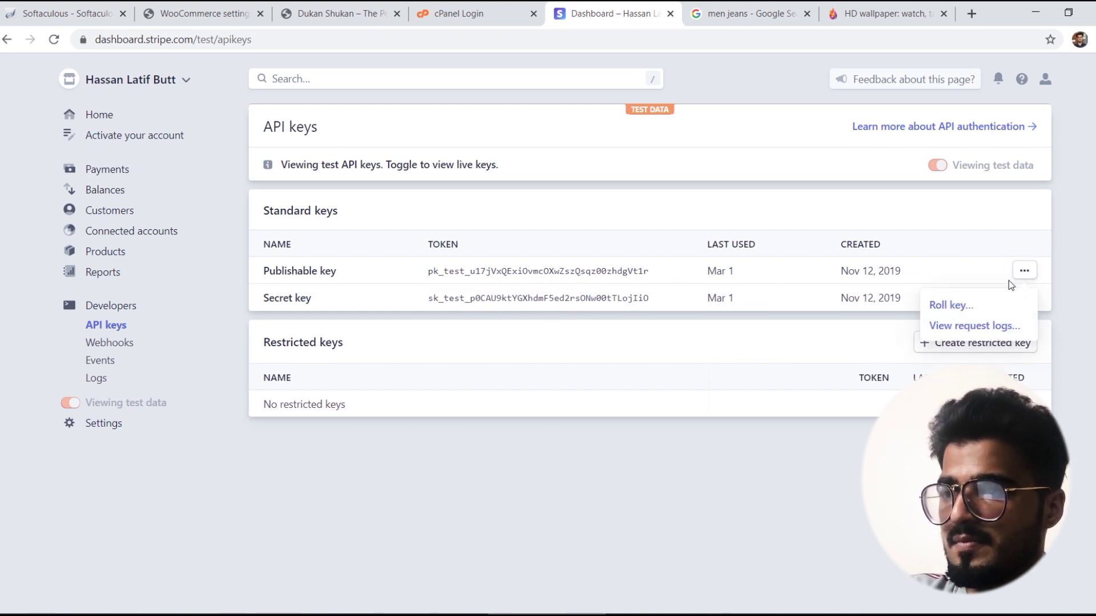
{"action": "left_click", "coordinate": [656, 274]}
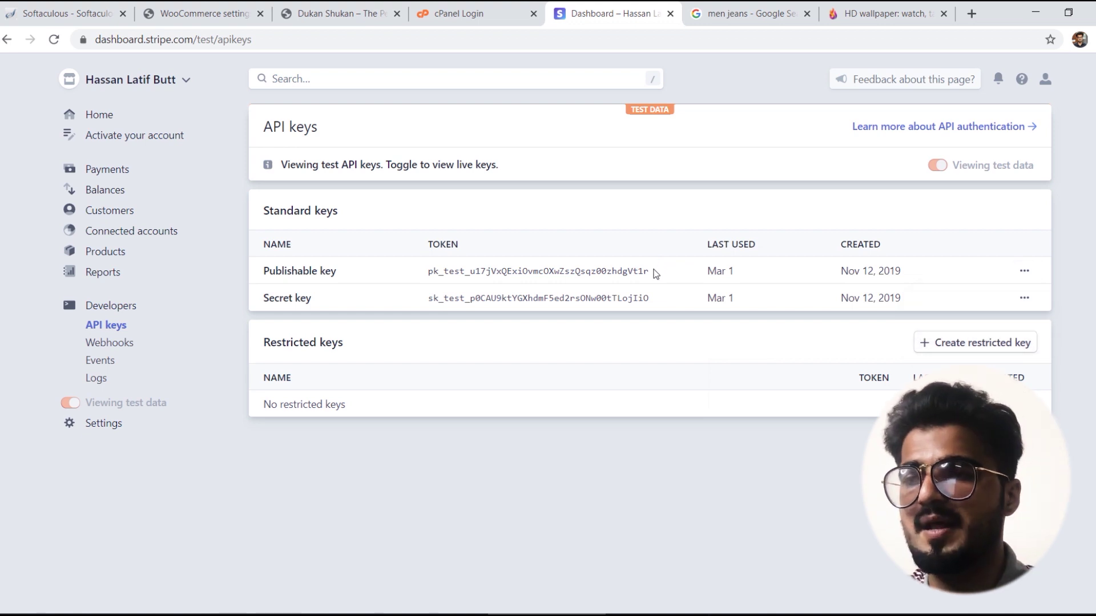
{"action": "left_click_drag", "start_coordinate": [656, 273], "coordinate": [499, 262]}
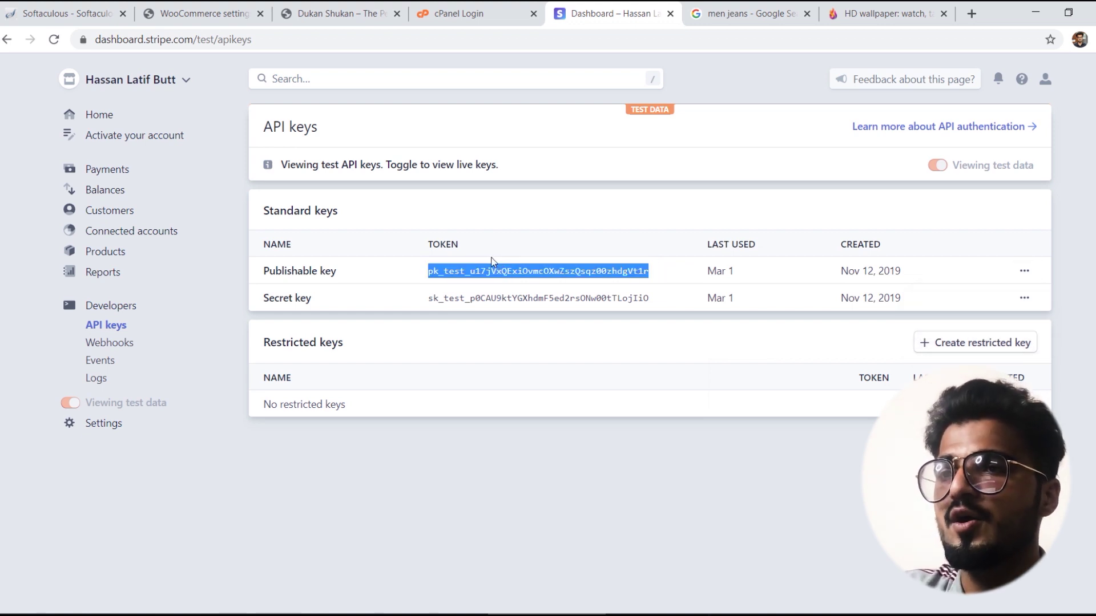
Step: Paste the publishable and secret test keys into WooCommerce's Test Publishable and Test Secret Key fields
{"action": "left_click", "coordinate": [340, 9]}
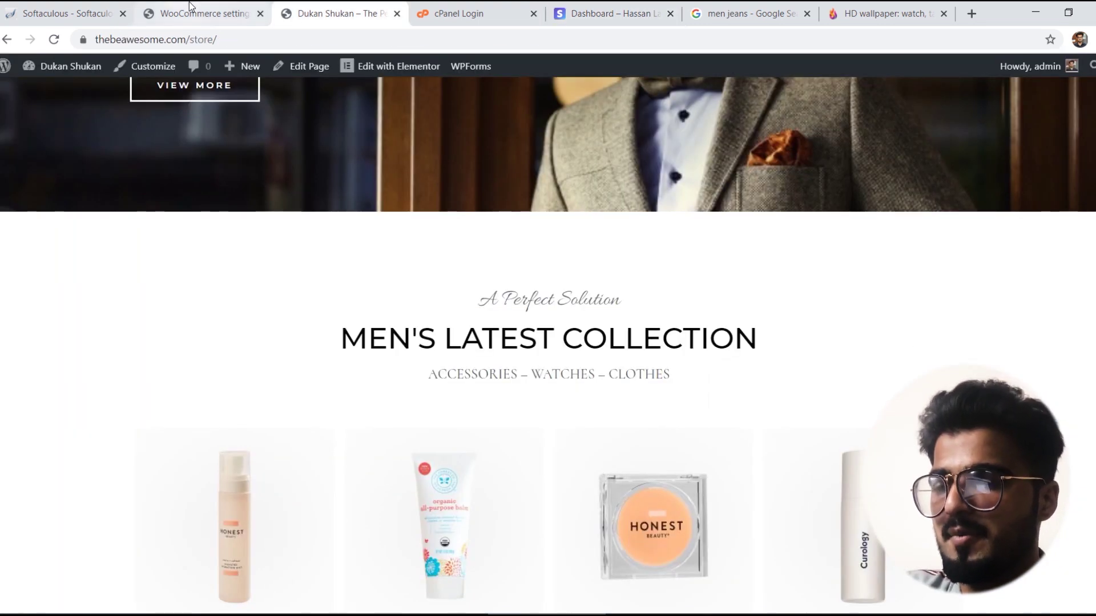
{"action": "left_click", "coordinate": [193, 9]}
{"action": "left_click", "coordinate": [348, 241]}
{"action": "key", "text": "ctrl+v"}
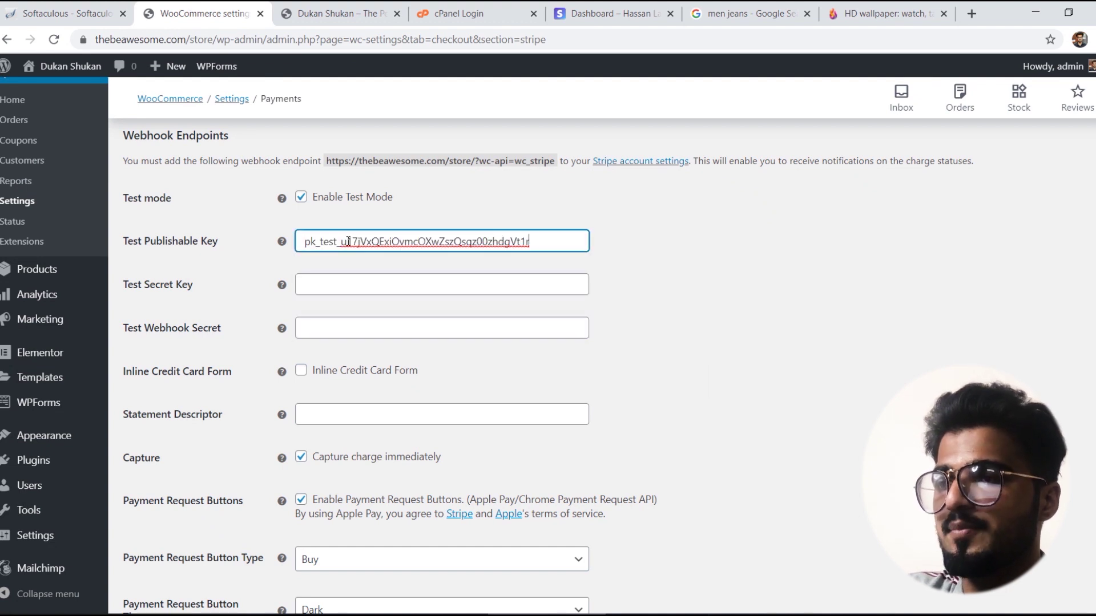
{"action": "left_click", "coordinate": [593, 8]}
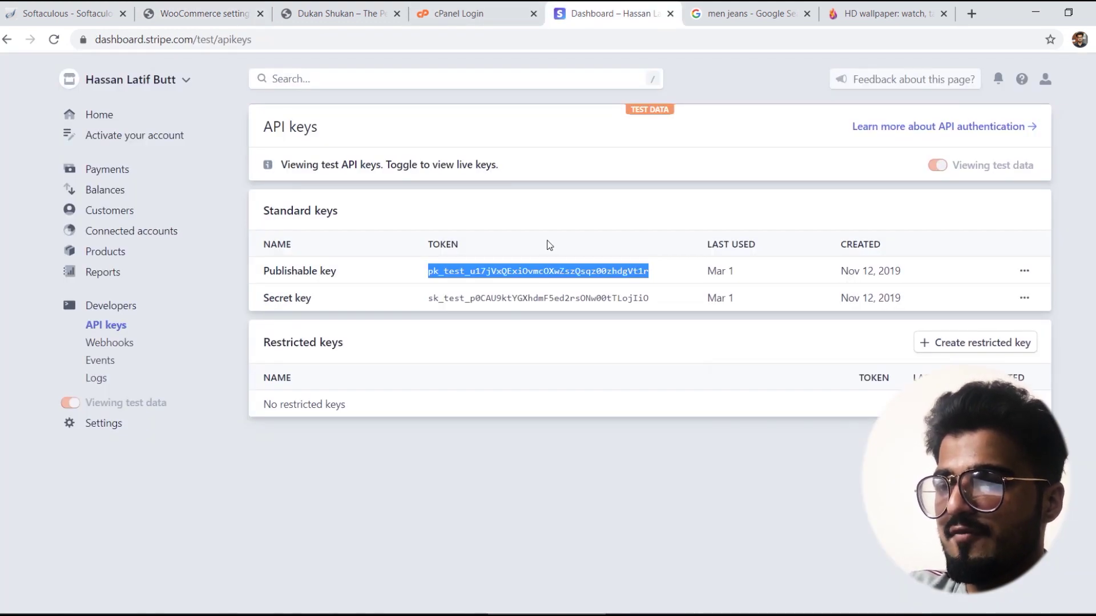
{"action": "left_click_drag", "start_coordinate": [668, 298], "coordinate": [426, 298]}
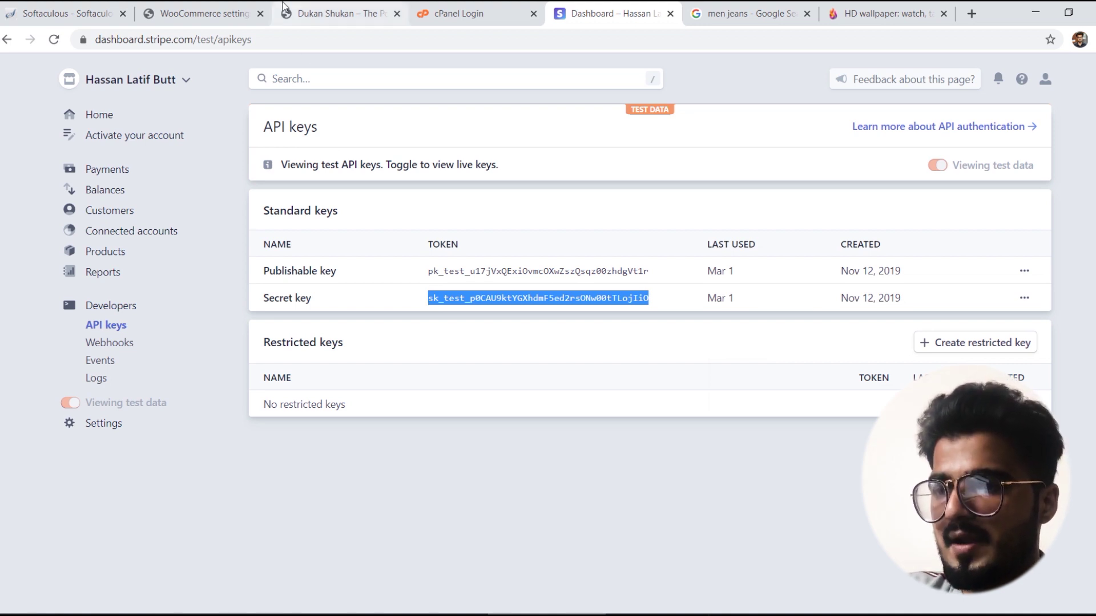
{"action": "left_click", "coordinate": [197, 13]}
{"action": "left_click", "coordinate": [328, 286]}
{"action": "key", "text": "ctrl+v"}
Step: Look over Stripe's webhooks page, then save the WooCommerce Stripe settings
{"action": "scroll", "coordinate": [388, 354], "scroll_direction": "down", "scroll_amount": 3}
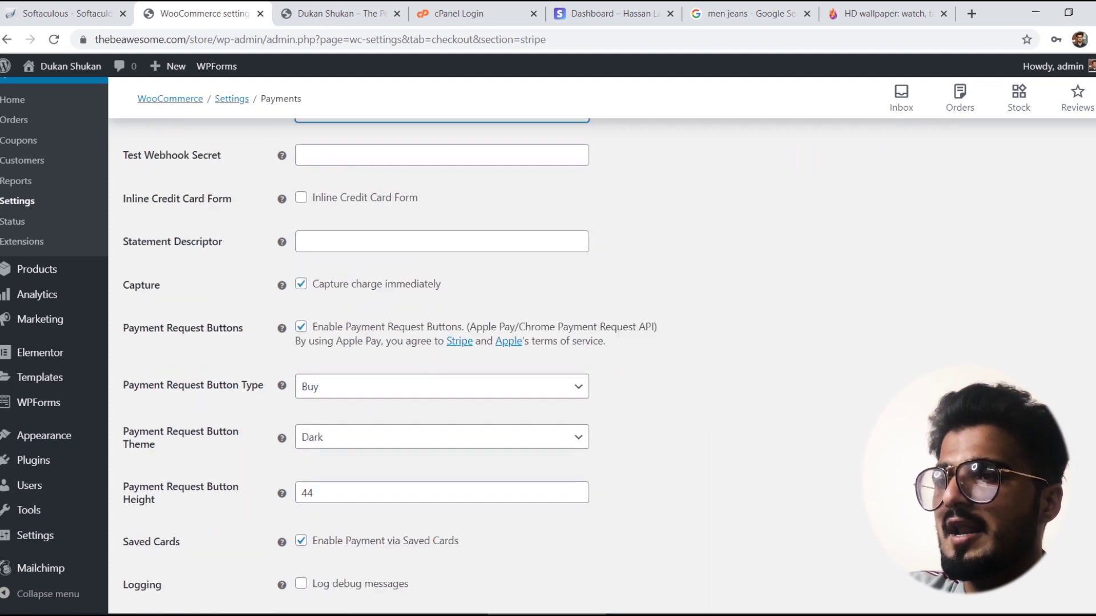
{"action": "scroll", "coordinate": [388, 354], "scroll_direction": "up", "scroll_amount": 2}
{"action": "left_click", "coordinate": [611, 14]}
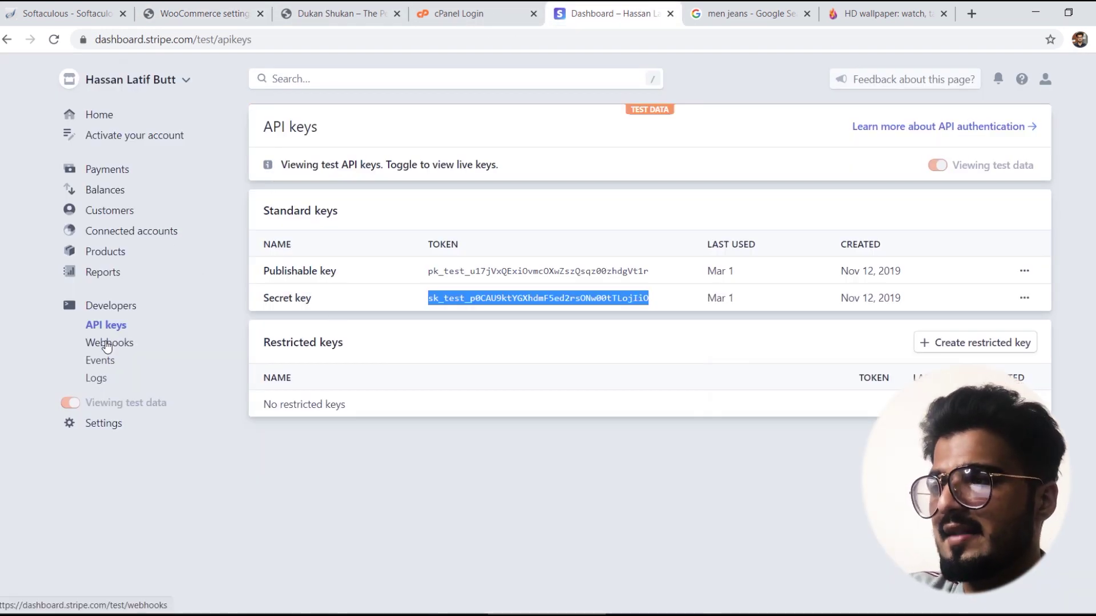
{"action": "left_click", "coordinate": [106, 342]}
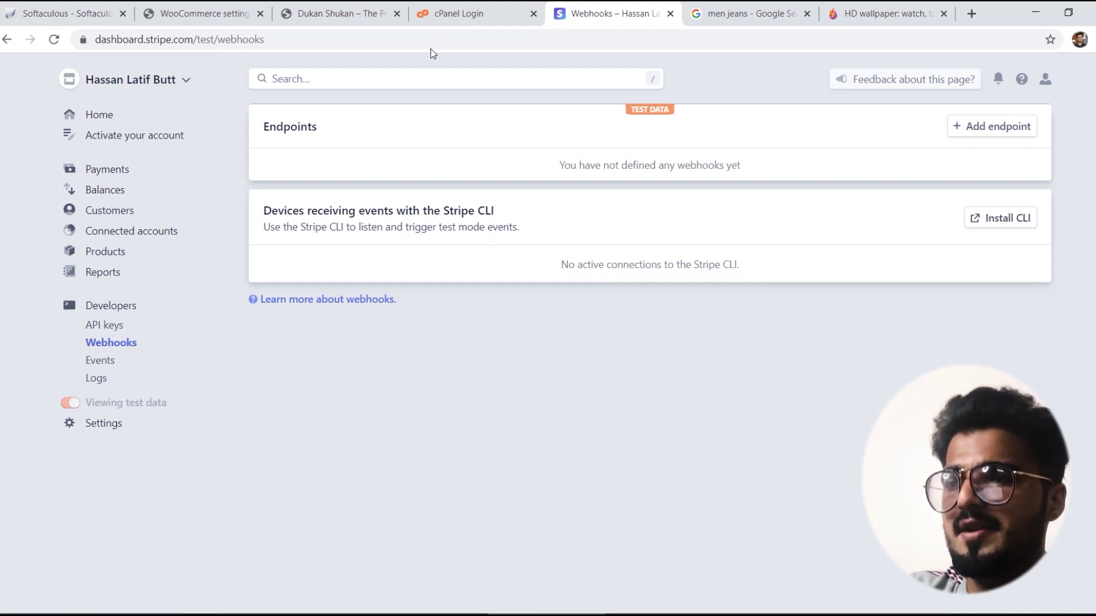
{"action": "left_click", "coordinate": [336, 8]}
{"action": "left_click", "coordinate": [178, 8]}
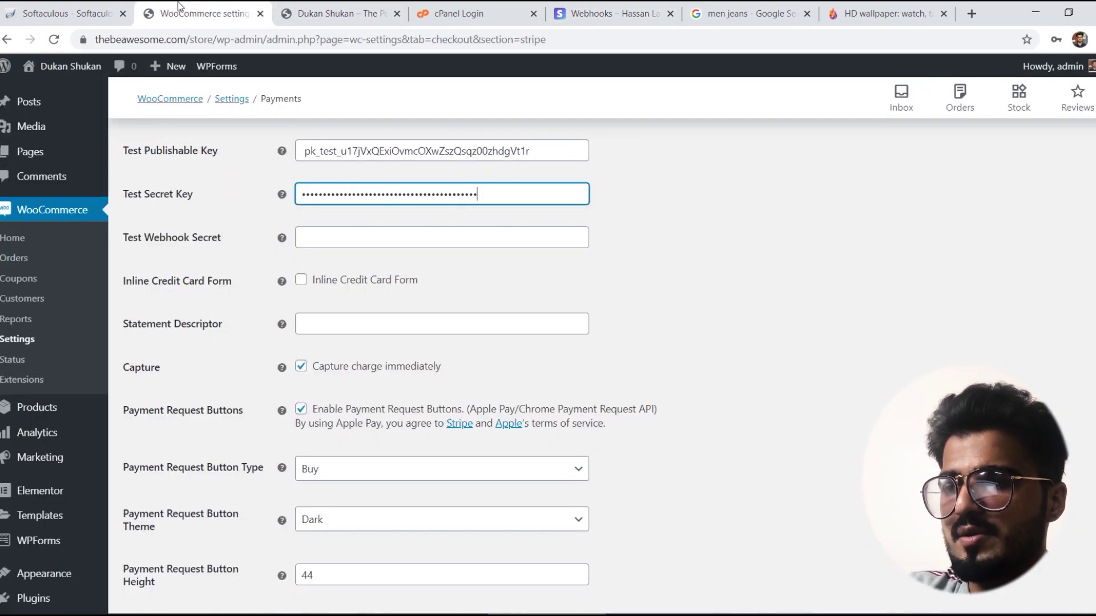
{"action": "scroll", "coordinate": [660, 239], "scroll_direction": "down", "scroll_amount": 3}
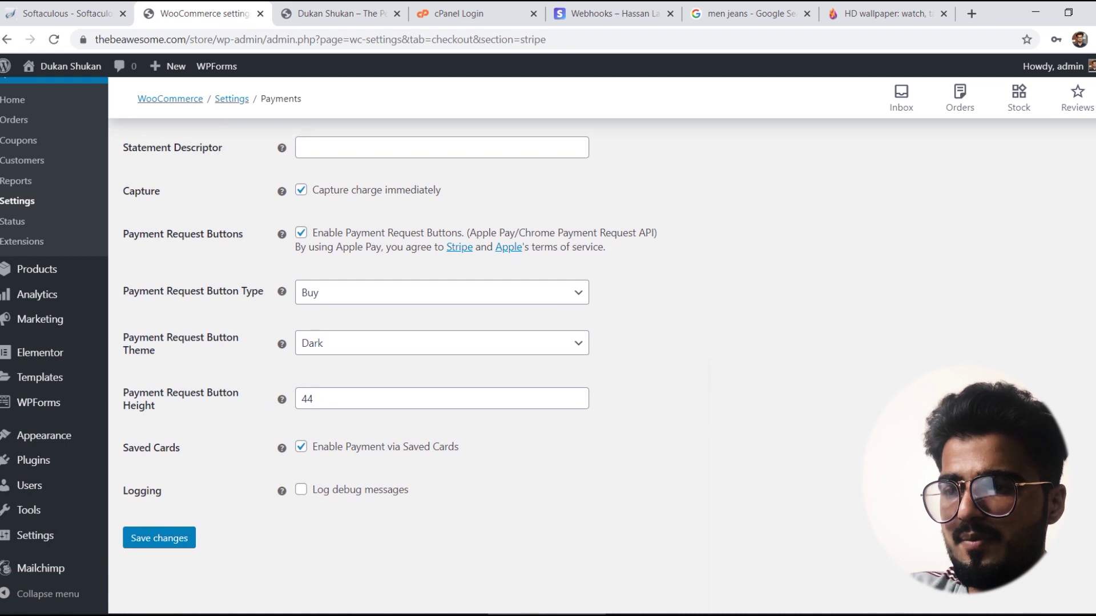
{"action": "left_click", "coordinate": [168, 539]}
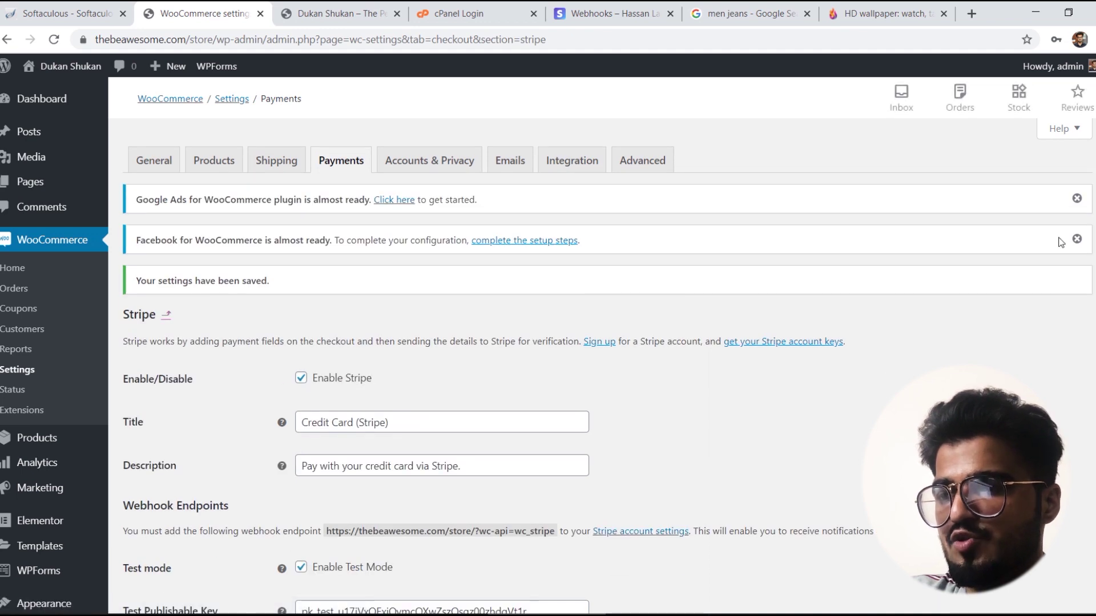
{"action": "scroll", "coordinate": [950, 244], "scroll_direction": "down", "scroll_amount": 4}
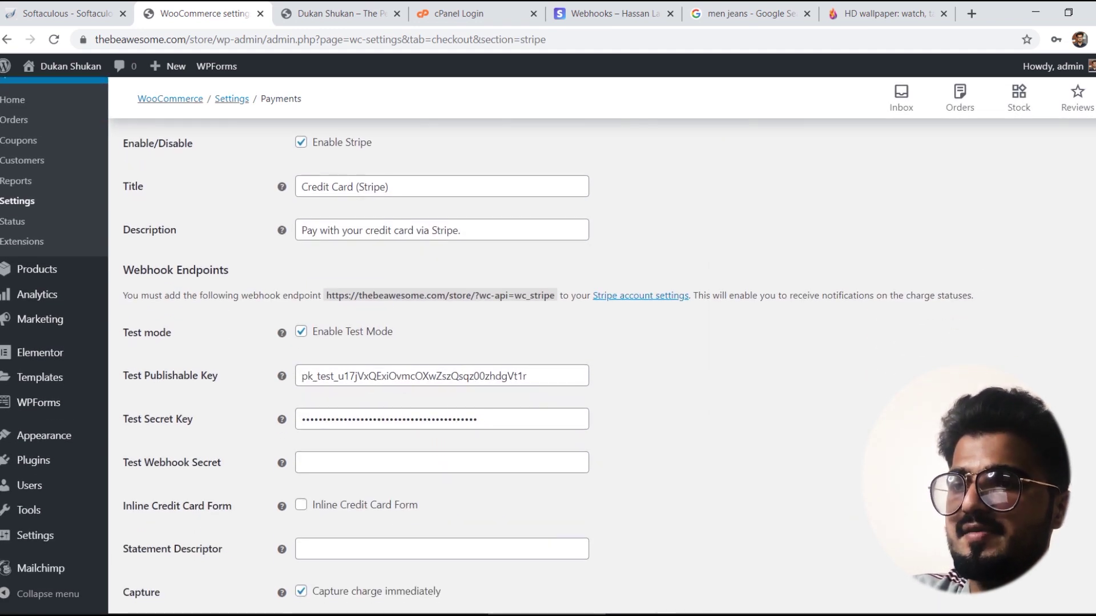
Step: Reload the Dukan Shukan store and add the Tag Heuer Watch to the cart
{"action": "left_click", "coordinate": [342, 13]}
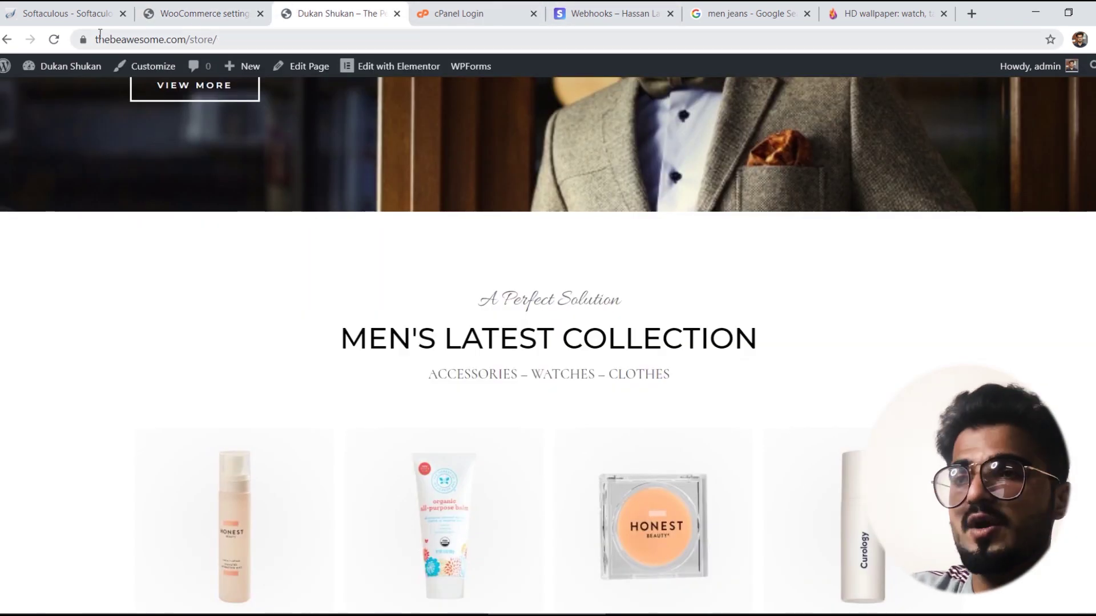
{"action": "left_click", "coordinate": [52, 39]}
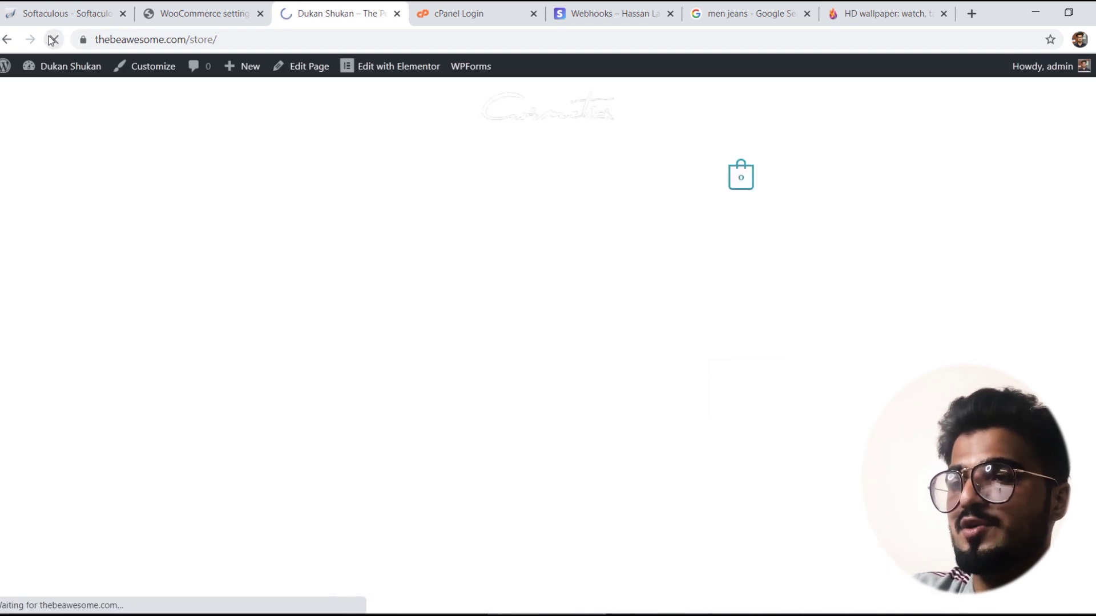
{"action": "scroll", "coordinate": [998, 164], "scroll_direction": "down", "scroll_amount": 5}
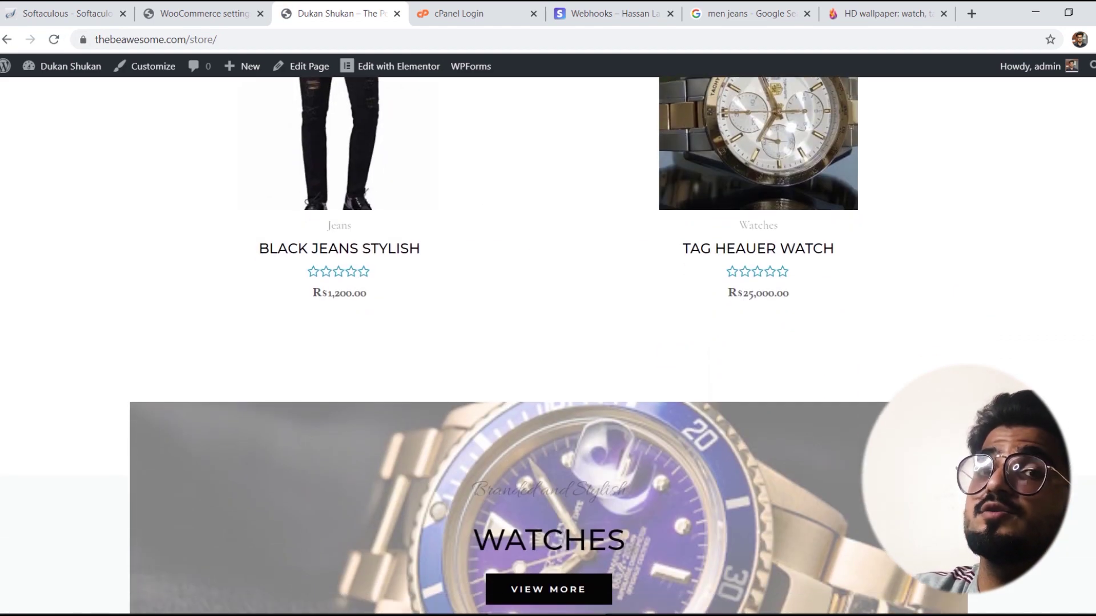
{"action": "left_click", "coordinate": [816, 137]}
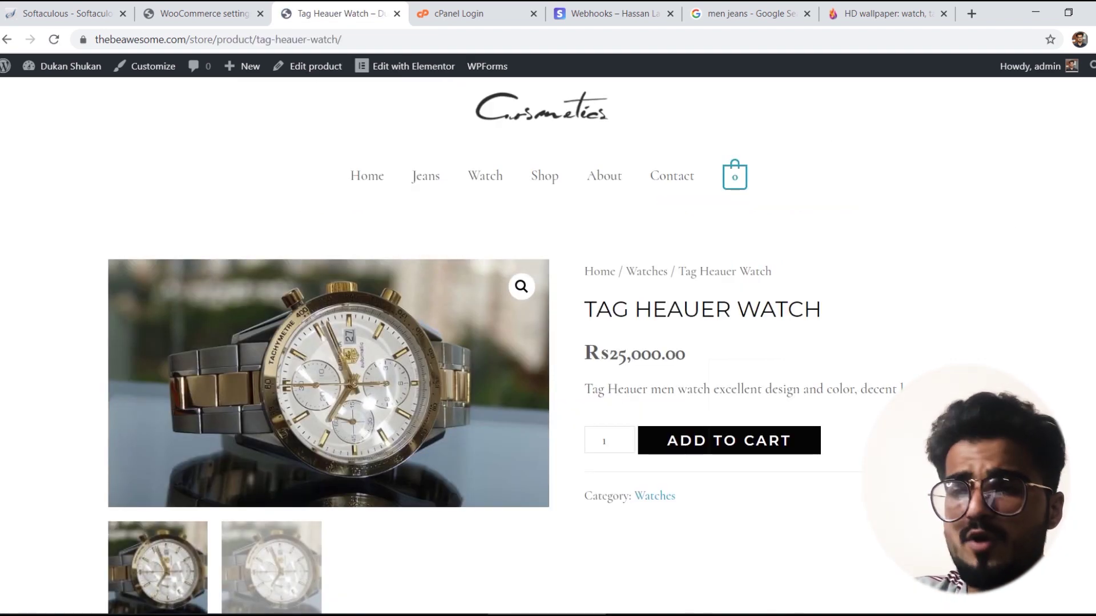
{"action": "scroll", "coordinate": [548, 342], "scroll_direction": "down", "scroll_amount": 2}
{"action": "left_click", "coordinate": [722, 306]}
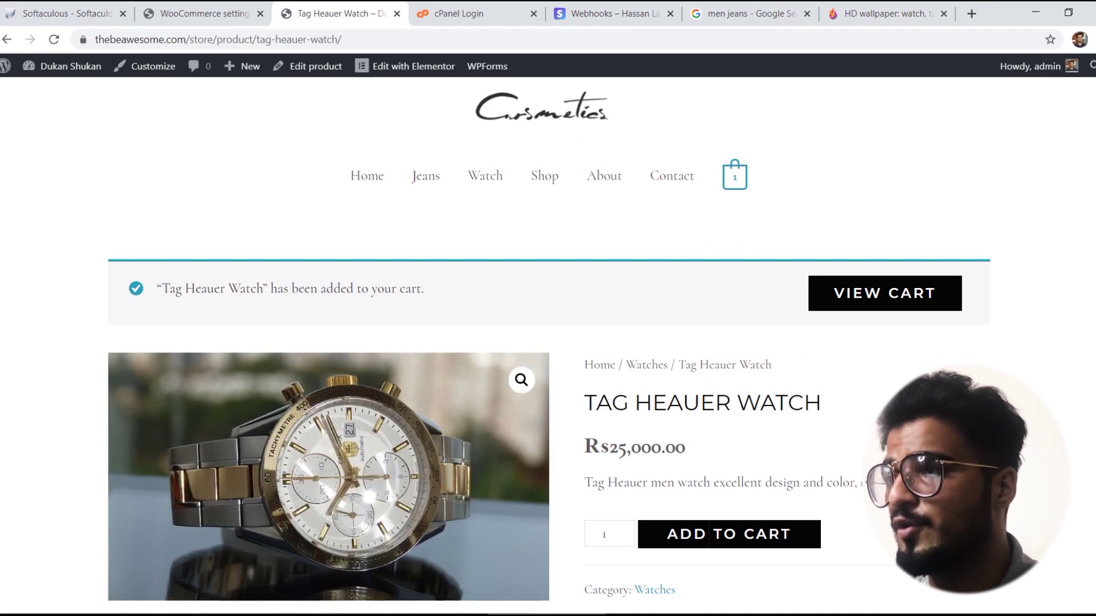
Step: Go to checkout from the mini-cart and choose Credit Card (Stripe) as payment
{"action": "scroll", "coordinate": [722, 309], "scroll_direction": "down", "scroll_amount": 3}
{"action": "scroll", "coordinate": [816, 216], "scroll_direction": "up", "scroll_amount": 3}
{"action": "mouse_move", "coordinate": [736, 181]}
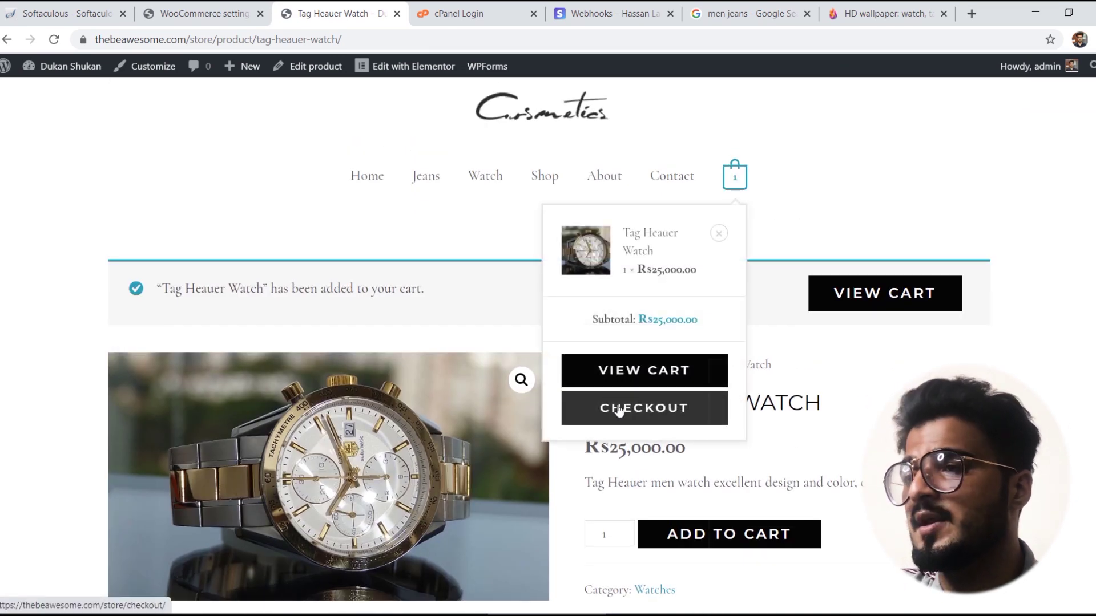
{"action": "left_click", "coordinate": [619, 408]}
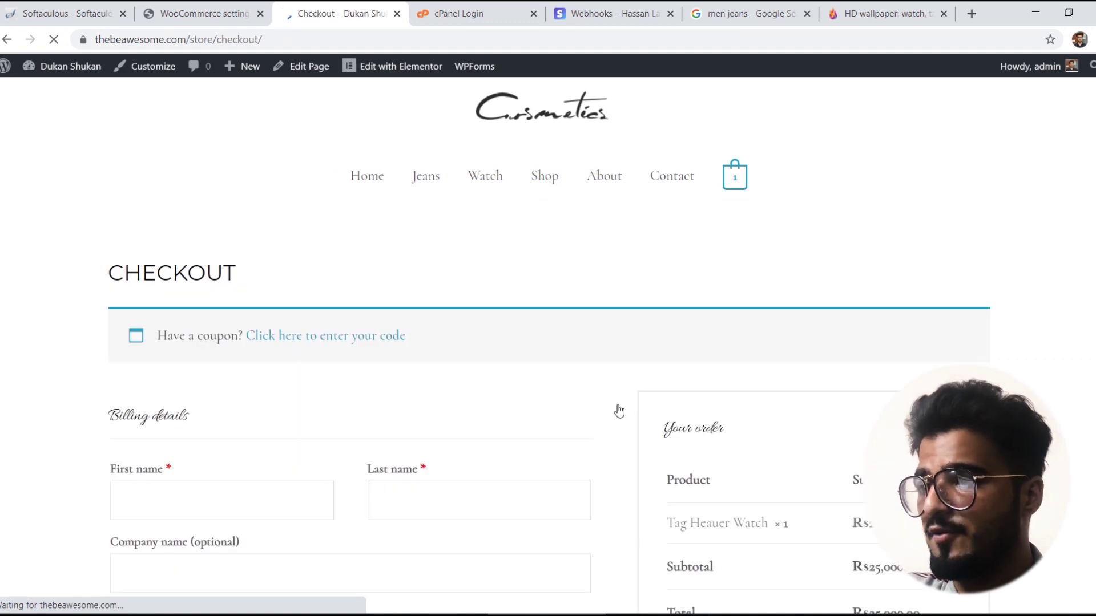
{"action": "scroll", "coordinate": [619, 411], "scroll_direction": "down", "scroll_amount": 5}
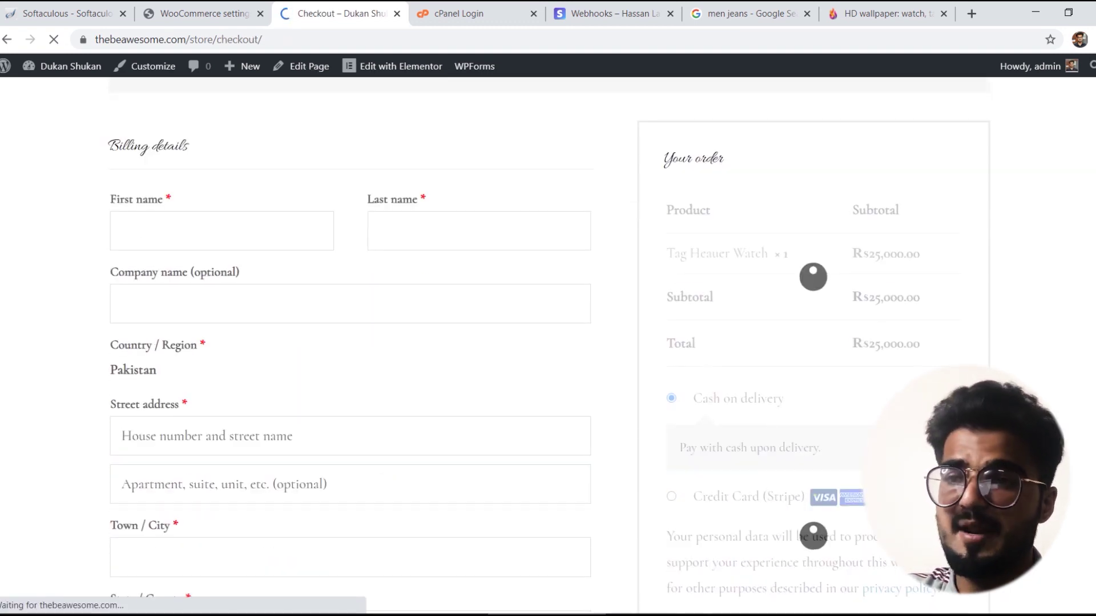
{"action": "scroll", "coordinate": [978, 292], "scroll_direction": "down", "scroll_amount": 3}
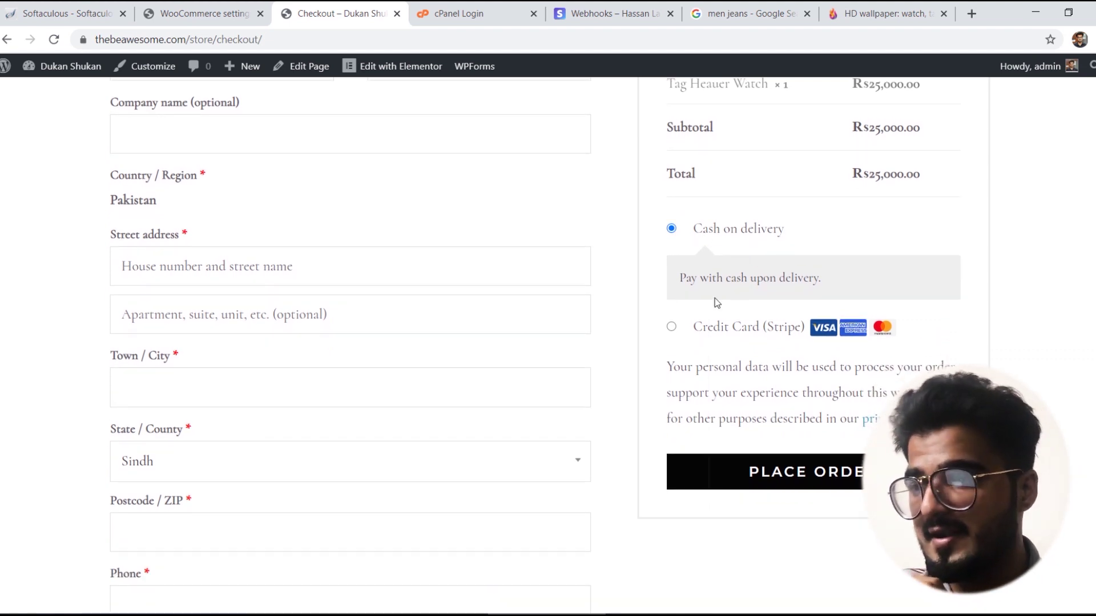
{"action": "left_click", "coordinate": [702, 322]}
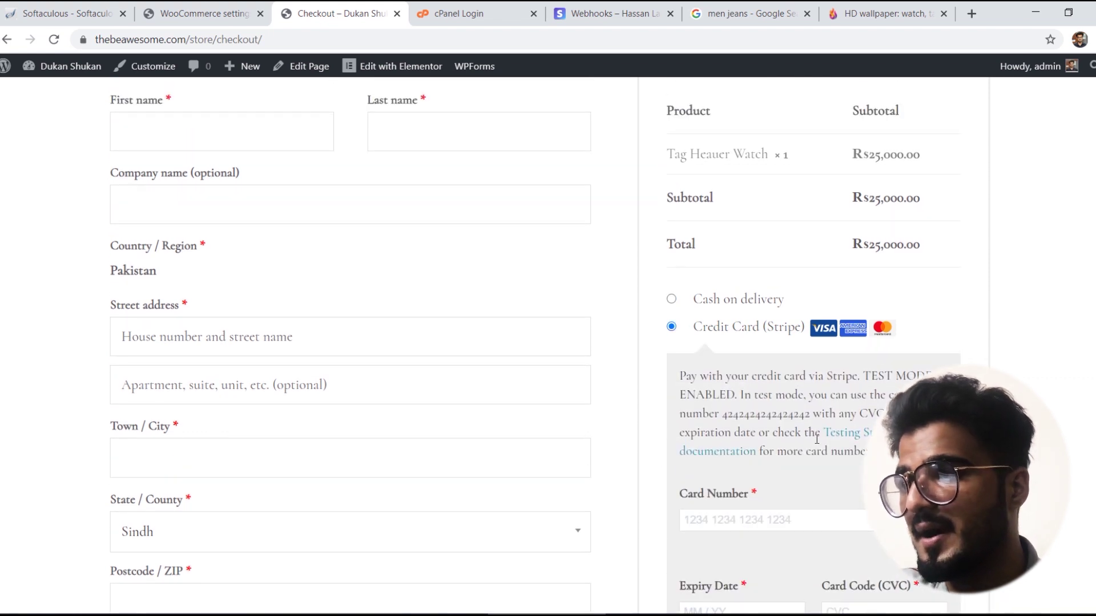
{"action": "scroll", "coordinate": [535, 346], "scroll_direction": "down", "scroll_amount": 5}
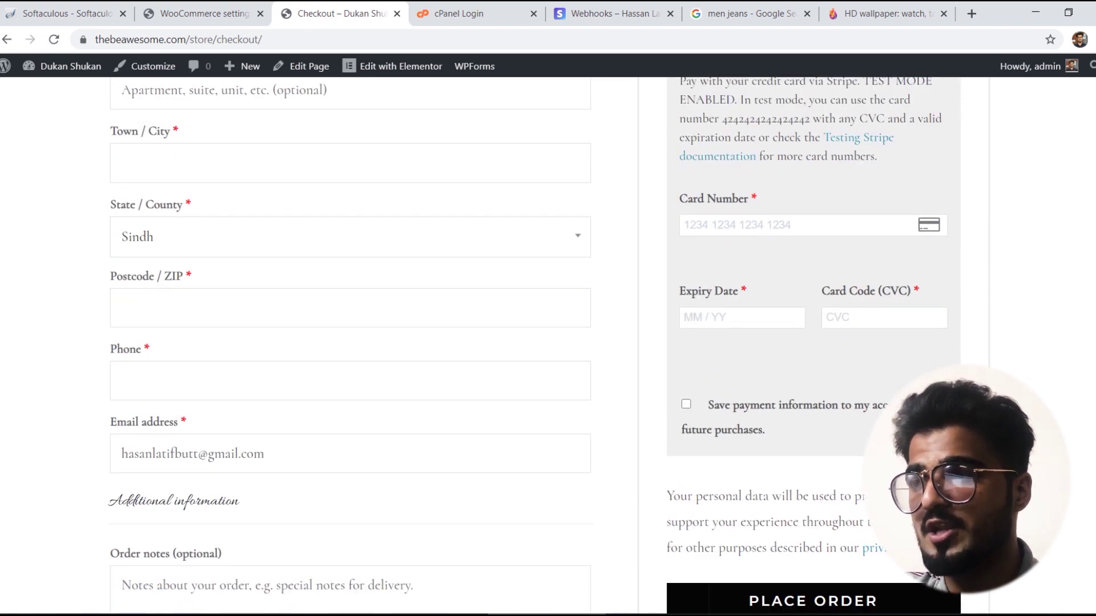
{"action": "scroll", "coordinate": [535, 346], "scroll_direction": "up", "scroll_amount": 1}
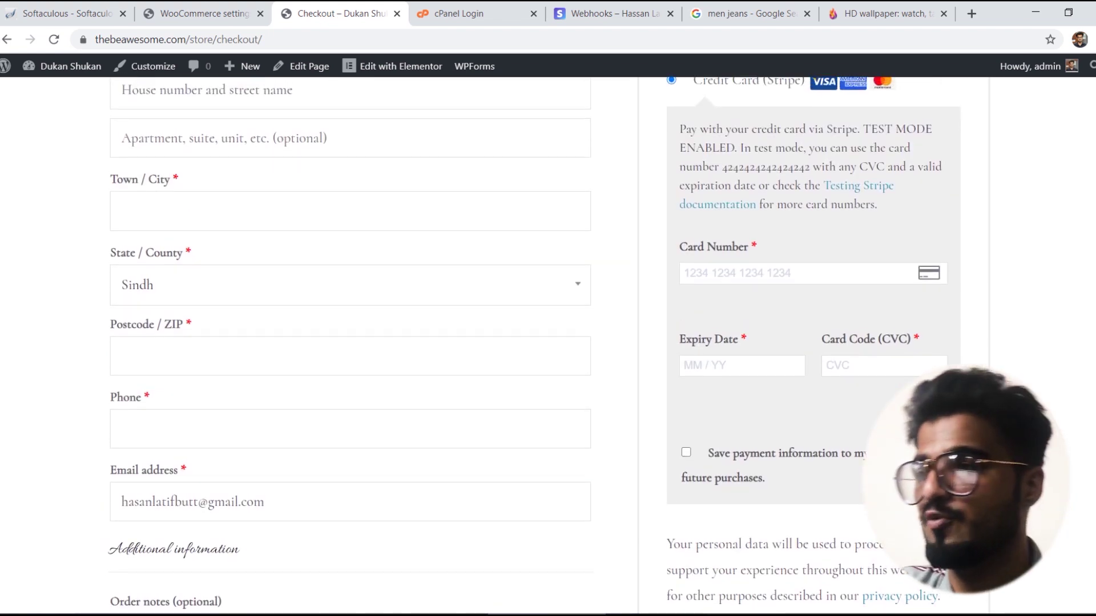
{"action": "scroll", "coordinate": [535, 344], "scroll_direction": "down", "scroll_amount": 1}
{"action": "scroll", "coordinate": [535, 345], "scroll_direction": "up", "scroll_amount": 1}
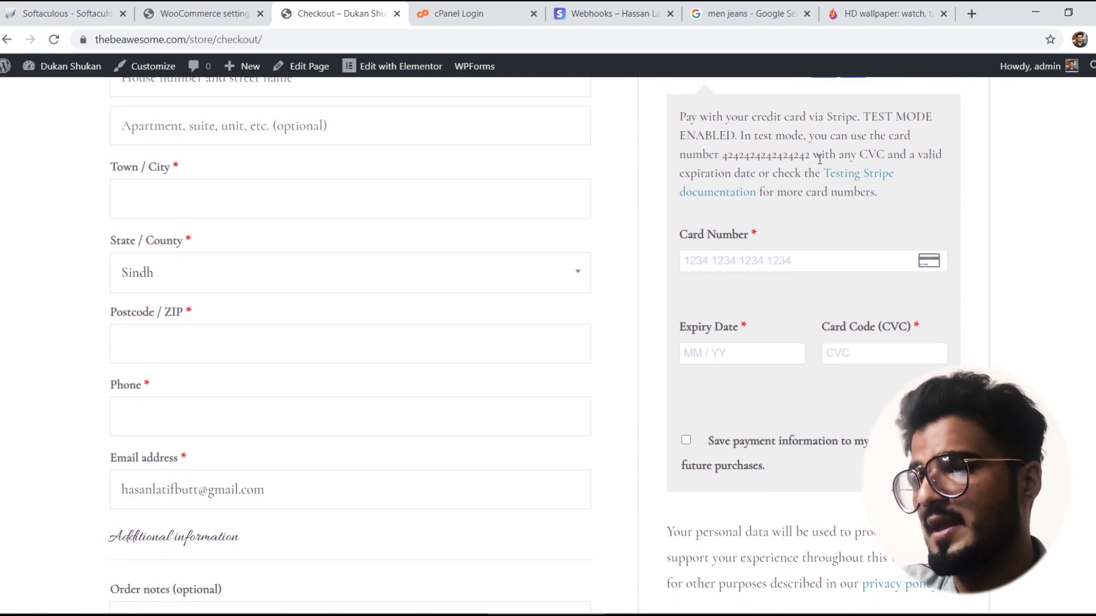
{"action": "left_click_drag", "start_coordinate": [813, 155], "coordinate": [723, 149]}
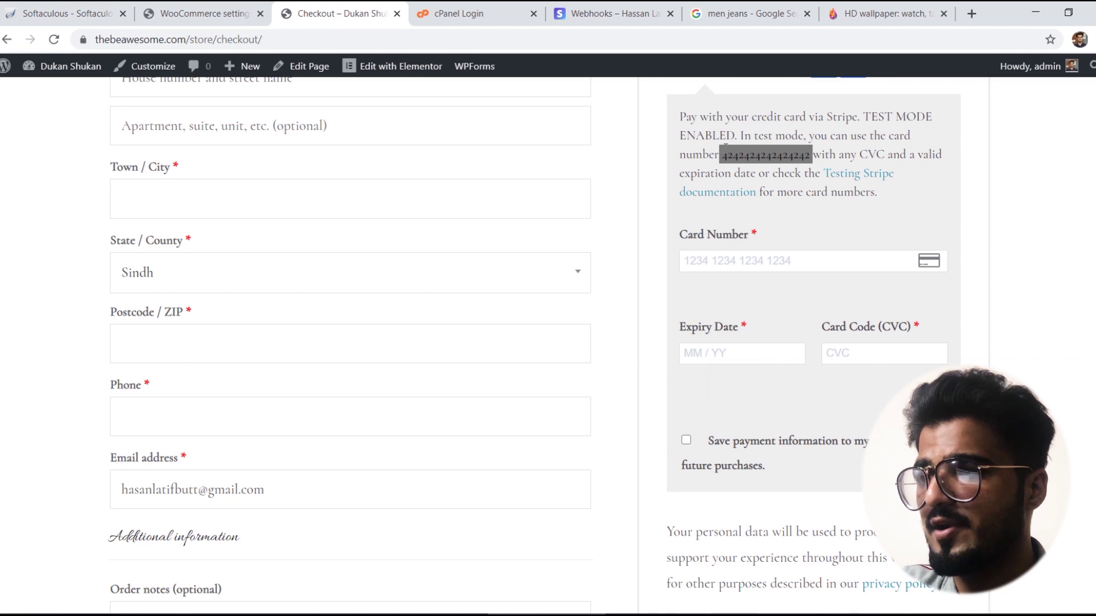
{"action": "left_click", "coordinate": [725, 156]}
{"action": "left_click_drag", "start_coordinate": [729, 155], "coordinate": [812, 155]}
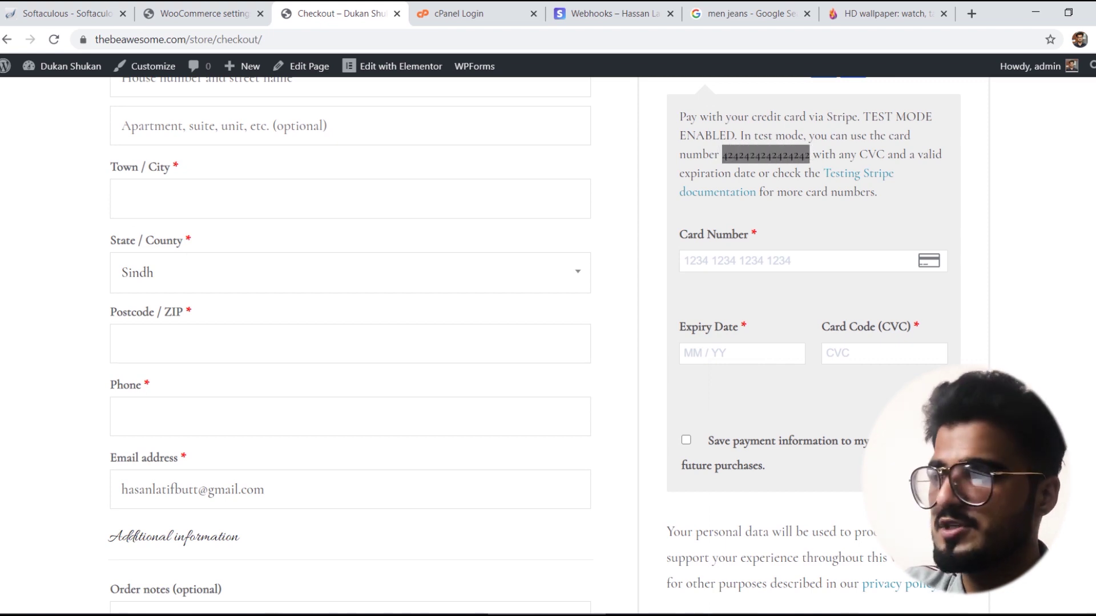
{"action": "scroll", "coordinate": [810, 171], "scroll_direction": "up", "scroll_amount": 3}
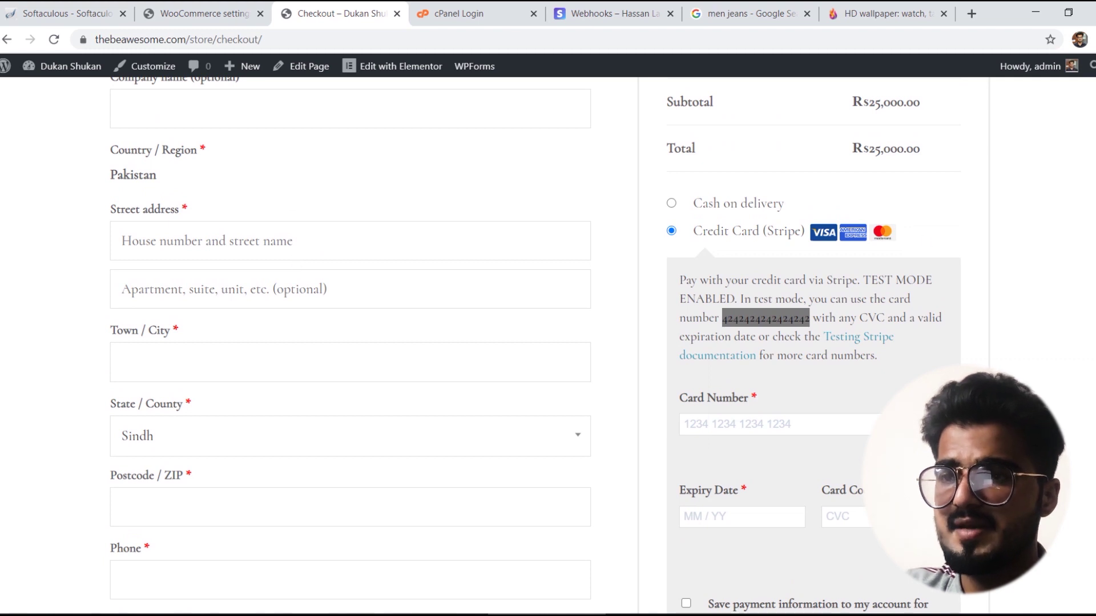
{"action": "scroll", "coordinate": [285, 248], "scroll_direction": "up", "scroll_amount": 3}
Step: Fill in the customer's first and last name, company 'Testing', street address lines and town
{"action": "left_click", "coordinate": [153, 200]}
{"action": "key", "text": "Tab"}
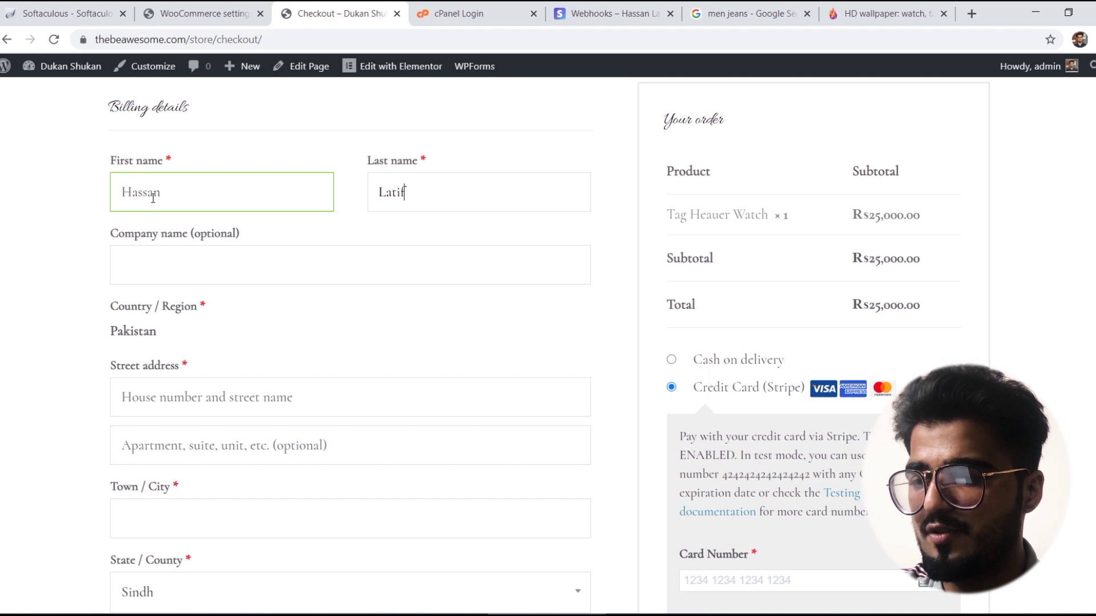
{"action": "key", "text": "Tab"}
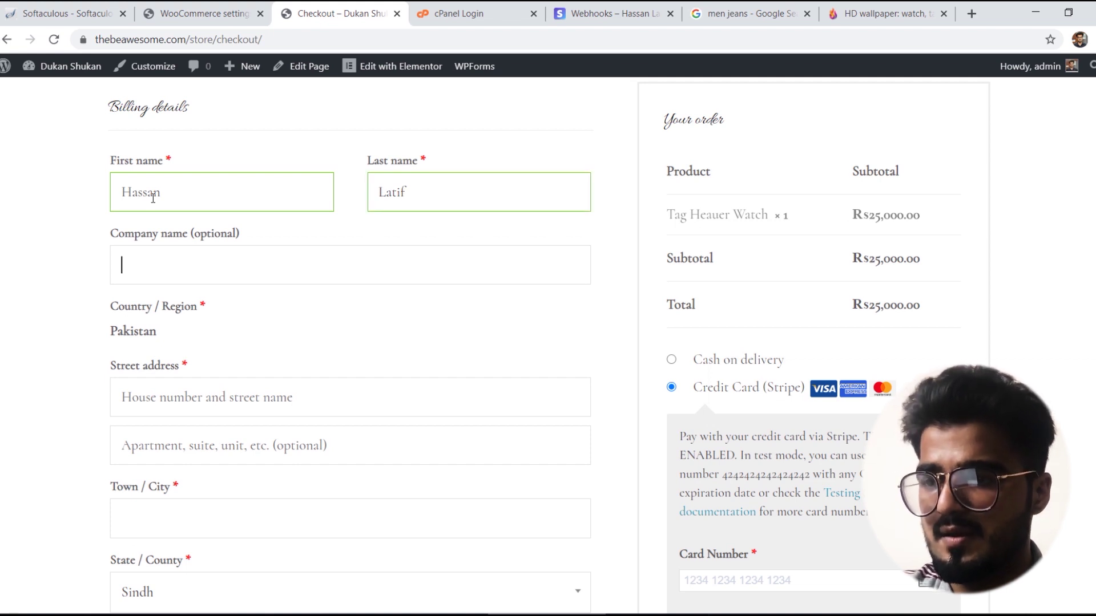
{"action": "type", "text": "Testing"}
{"action": "key", "text": "Tab"}
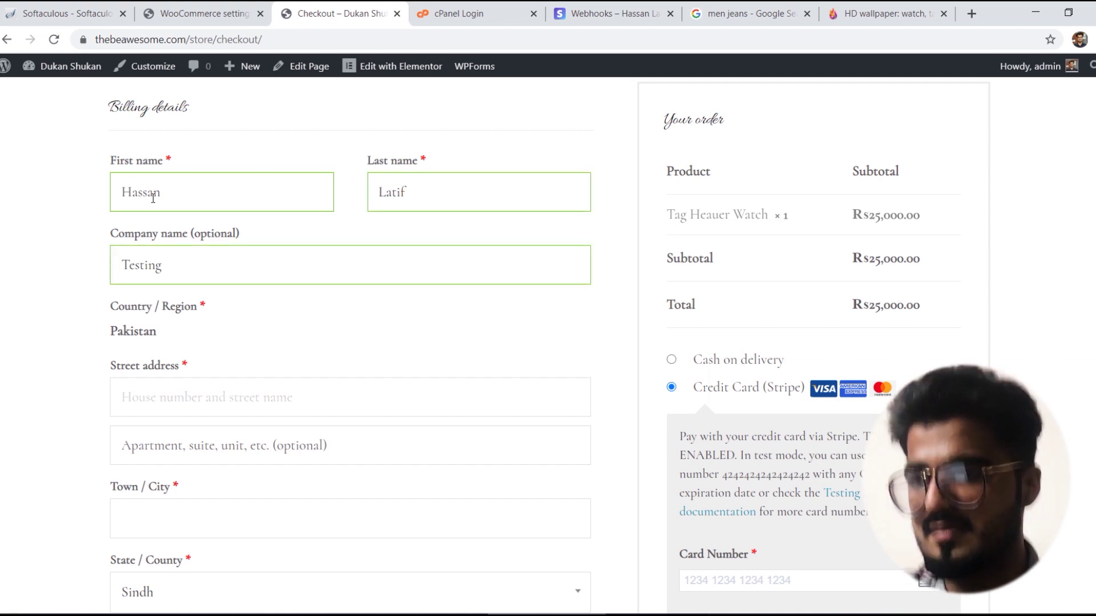
{"action": "type", "text": "Defence Vie"}
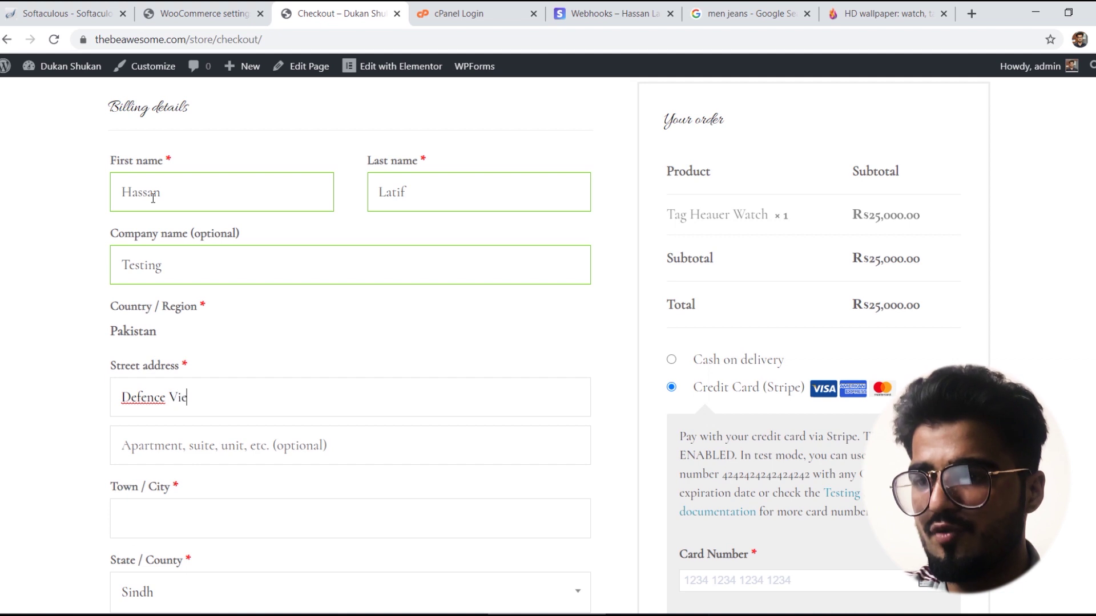
{"action": "type", "text": "w Phase ii"}
{"action": "key", "text": "Tab"}
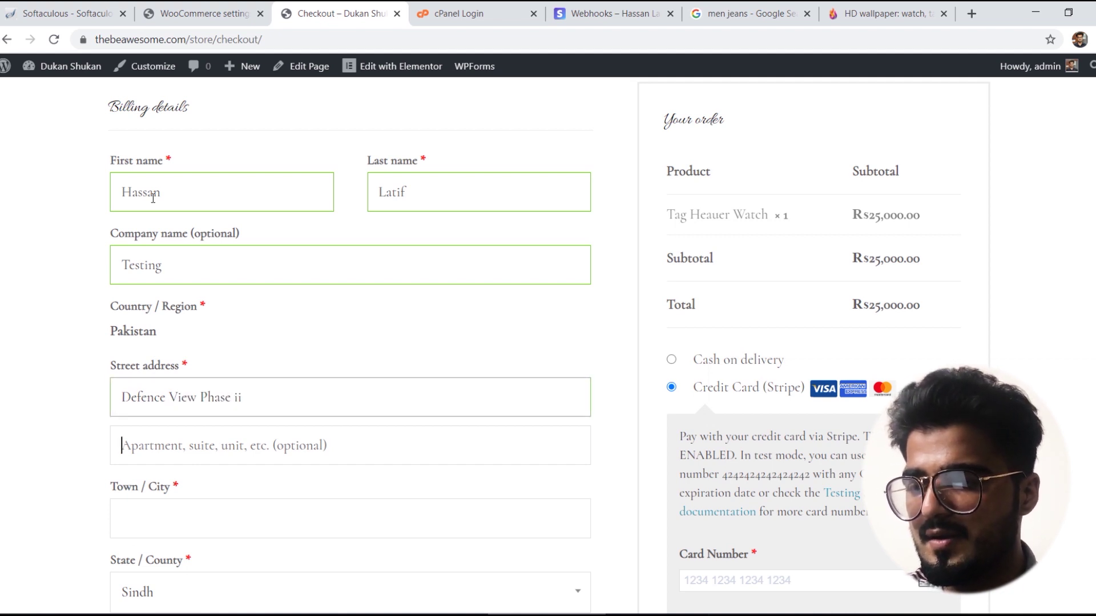
{"action": "type", "text": "112233"}
{"action": "key", "text": "Tab"}
{"action": "type", "text": "k"}
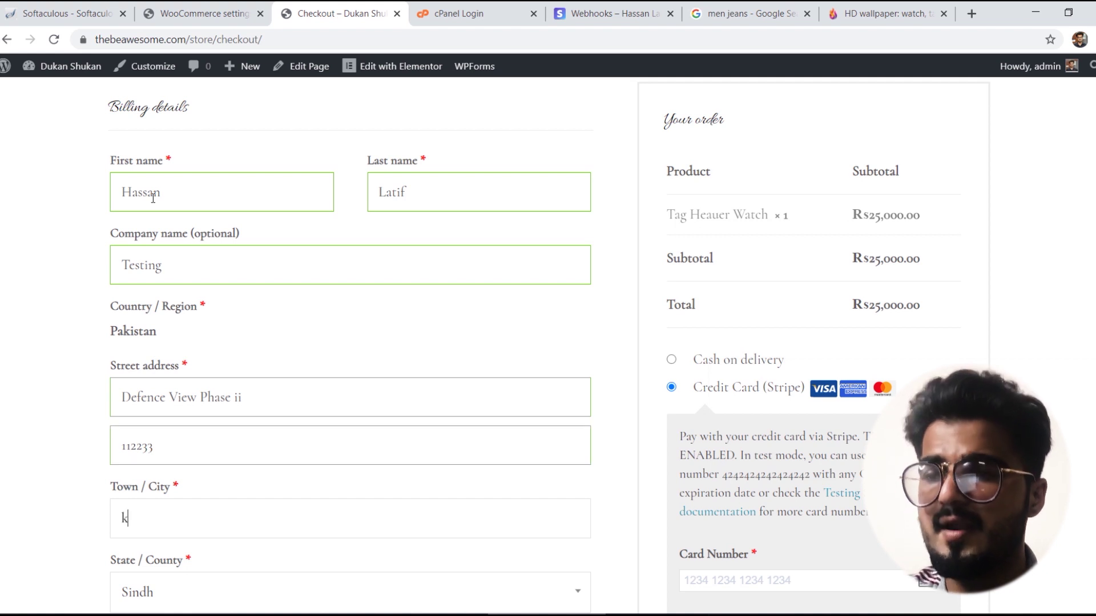
{"action": "type", "text": "Karachi"}
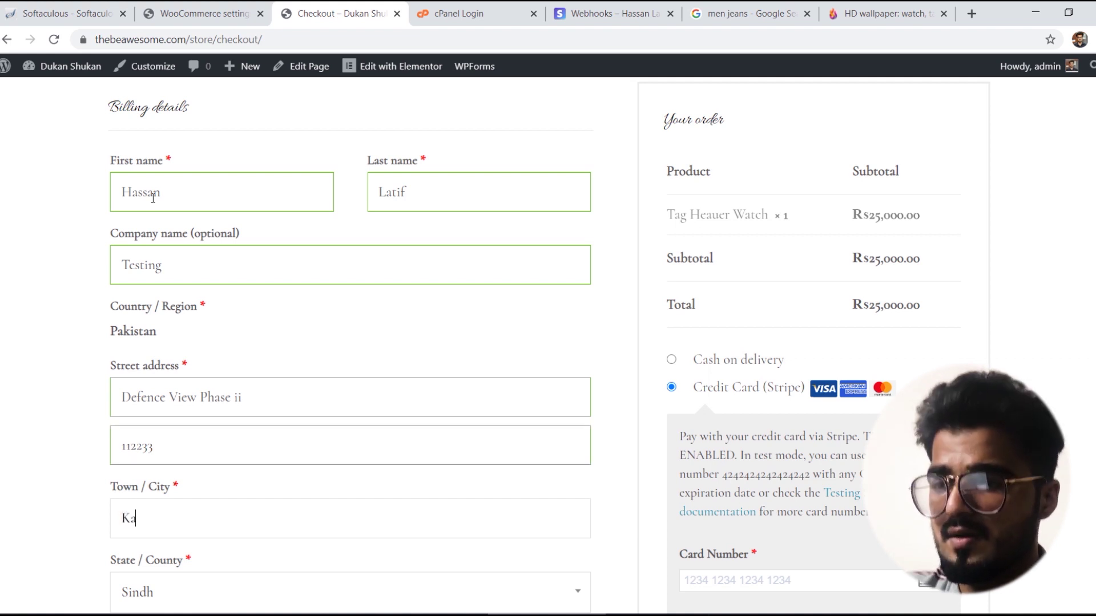
{"action": "key", "text": "Tab"}
Step: Enter the customer's billing postcode and phone number
{"action": "scroll", "coordinate": [697, 73], "scroll_direction": "up", "scroll_amount": 1}
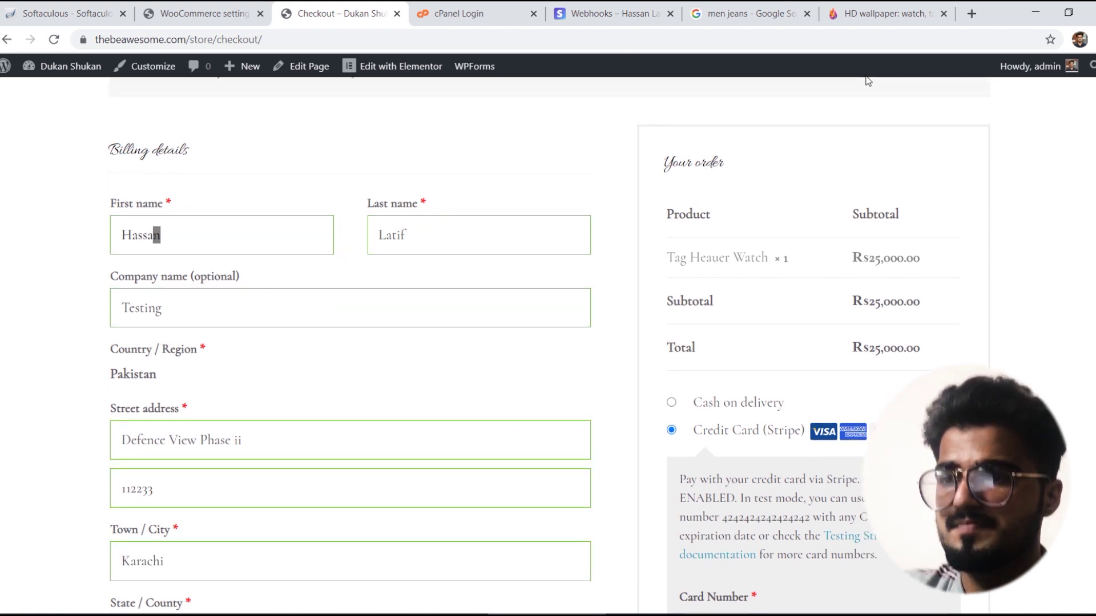
{"action": "scroll", "coordinate": [156, 234], "scroll_direction": "down", "scroll_amount": 7}
{"action": "left_click", "coordinate": [135, 271]}
{"action": "type", "text": "75500"}
{"action": "key", "text": "Tab"}
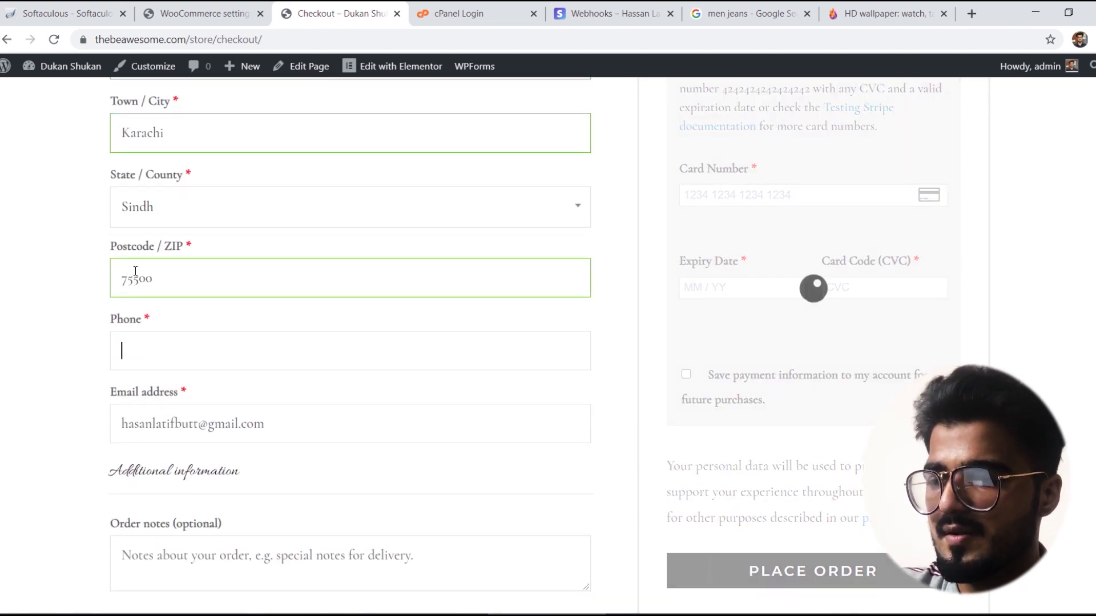
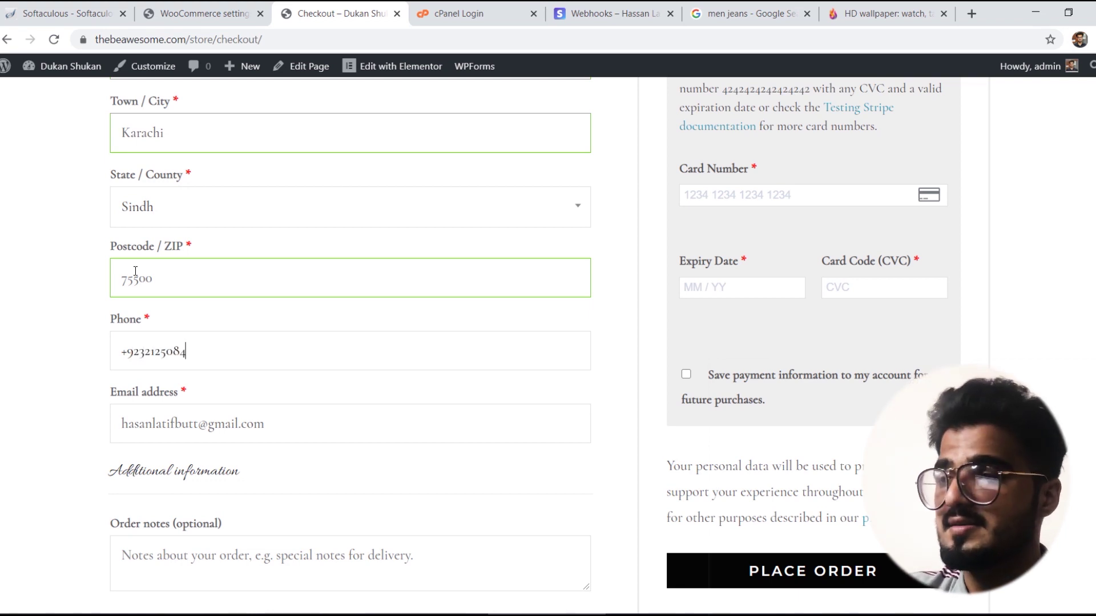
{"action": "key", "text": "Tab"}
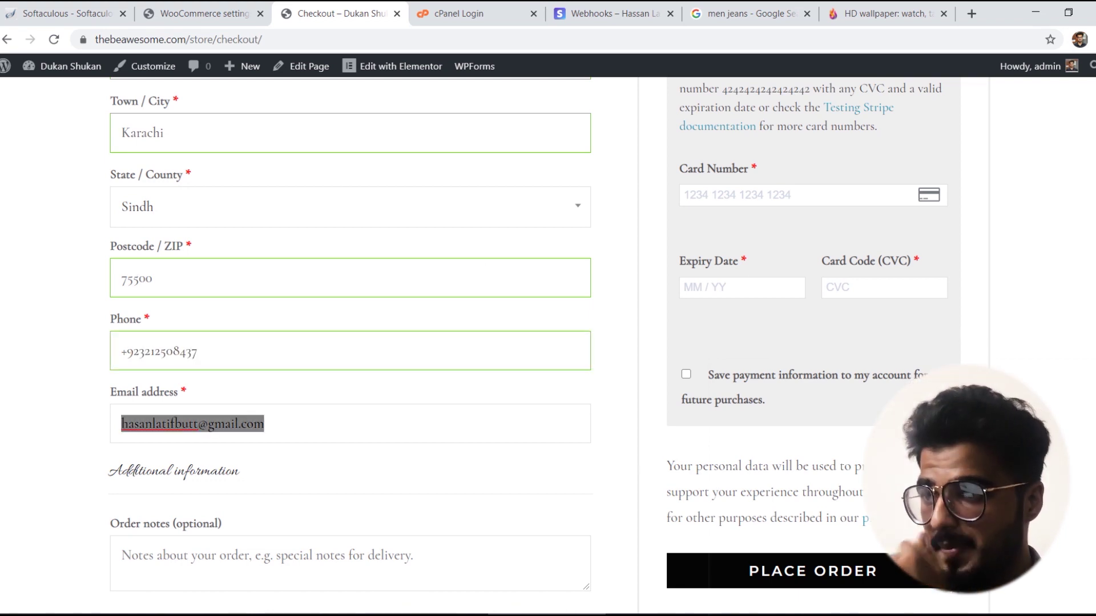
Step: Paste the 4242 test card, enter expiry 02/22 and CVC 123, and tick Save payment information
{"action": "scroll", "coordinate": [350, 342], "scroll_direction": "down", "scroll_amount": 5}
{"action": "scroll", "coordinate": [351, 342], "scroll_direction": "up", "scroll_amount": 5}
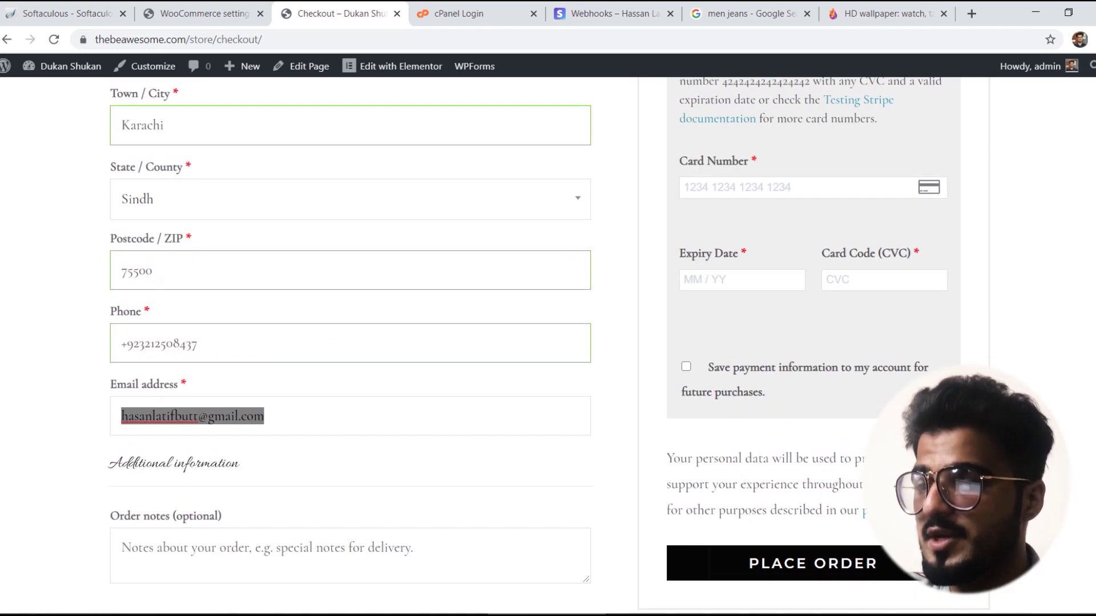
{"action": "scroll", "coordinate": [846, 336], "scroll_direction": "up", "scroll_amount": 2}
{"action": "left_click", "coordinate": [742, 295]}
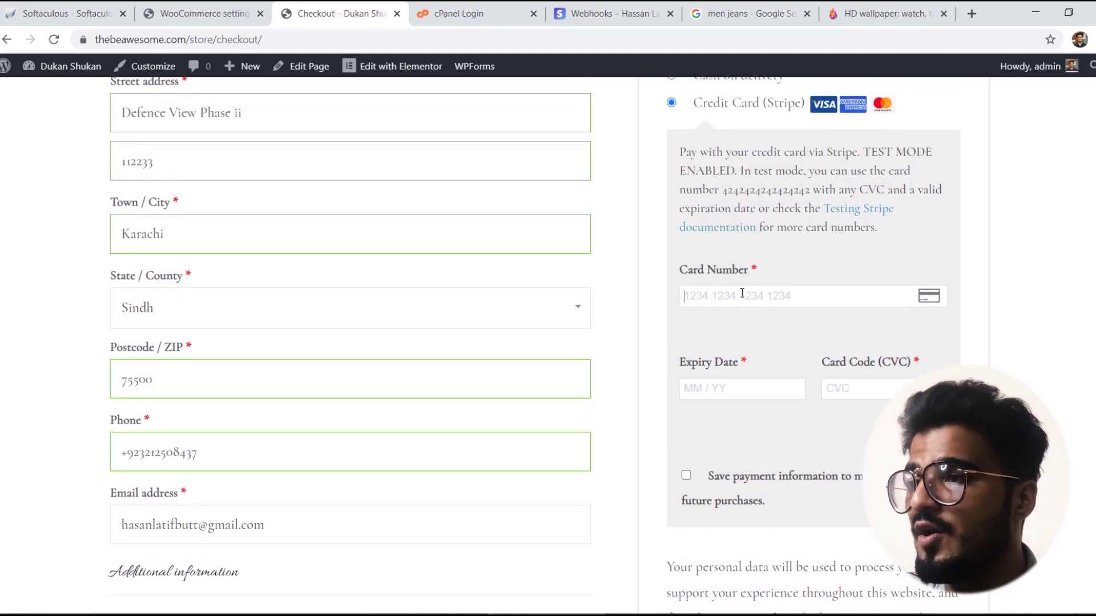
{"action": "key", "text": "ctrl+v"}
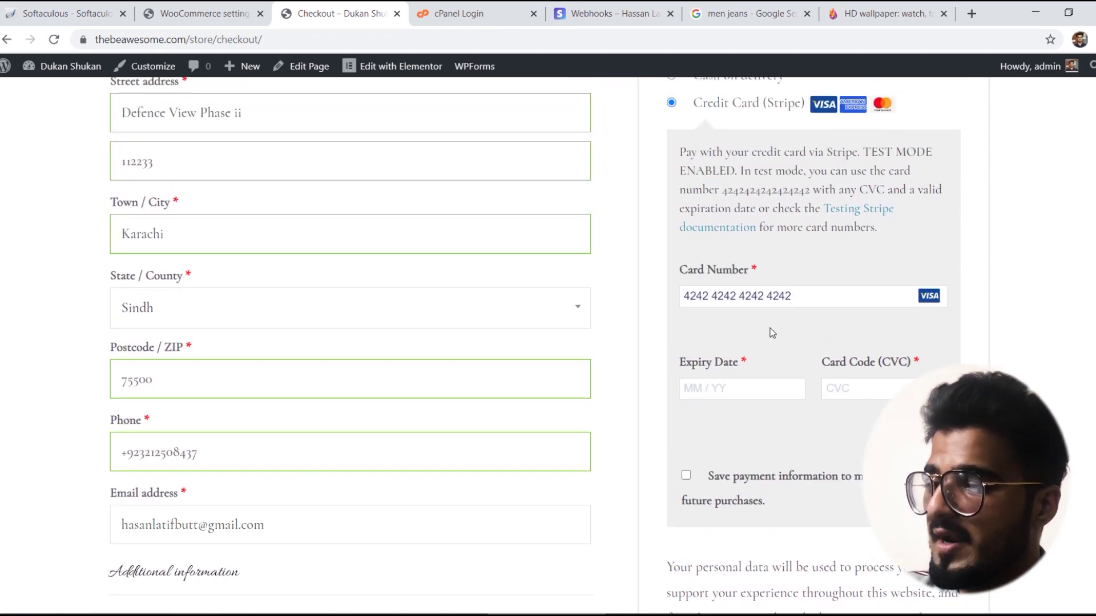
{"action": "type", "text": "02 / 22"}
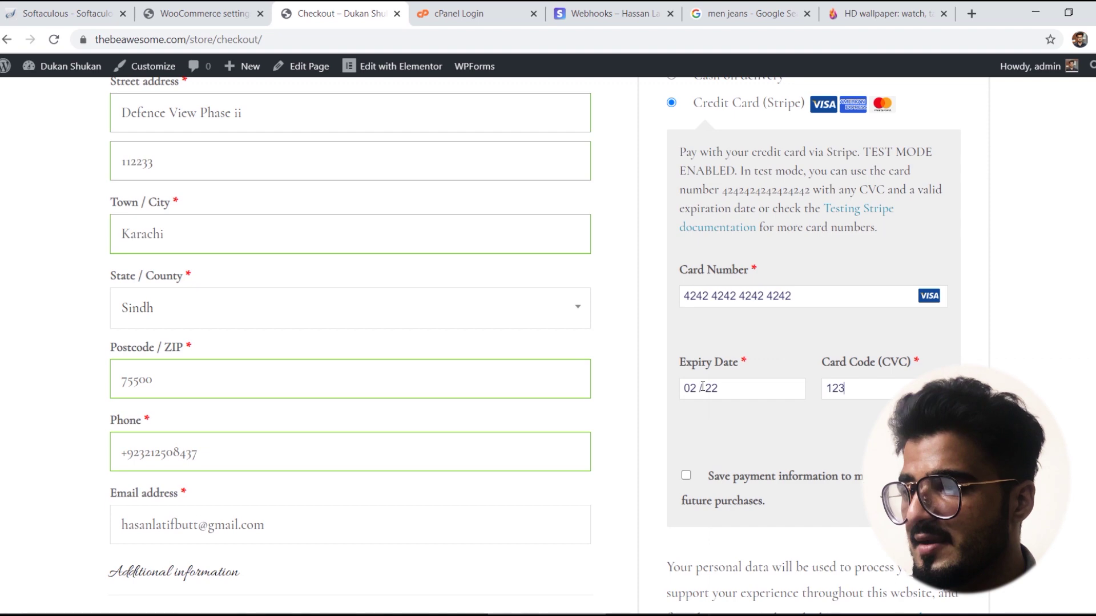
{"action": "left_click", "coordinate": [686, 476]}
{"action": "scroll", "coordinate": [684, 484], "scroll_direction": "down", "scroll_amount": 4}
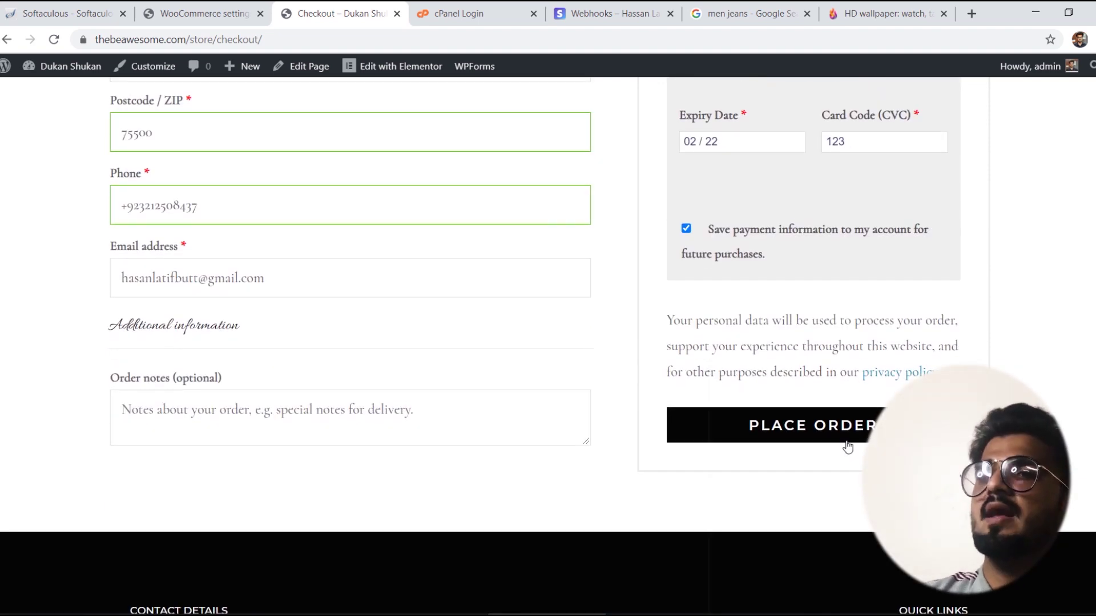
Step: Place the Tag Heuer Watch order, review order 494's confirmation, then go back to the empty cart
{"action": "left_click", "coordinate": [844, 434]}
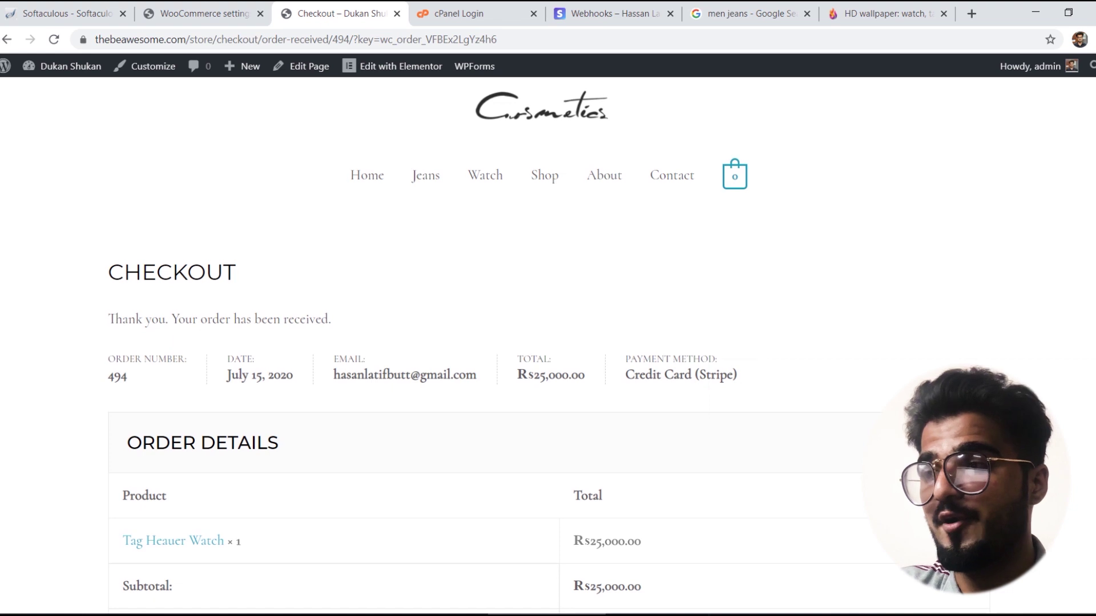
{"action": "scroll", "coordinate": [548, 343], "scroll_direction": "down", "scroll_amount": 2}
{"action": "scroll", "coordinate": [547, 342], "scroll_direction": "down", "scroll_amount": 5}
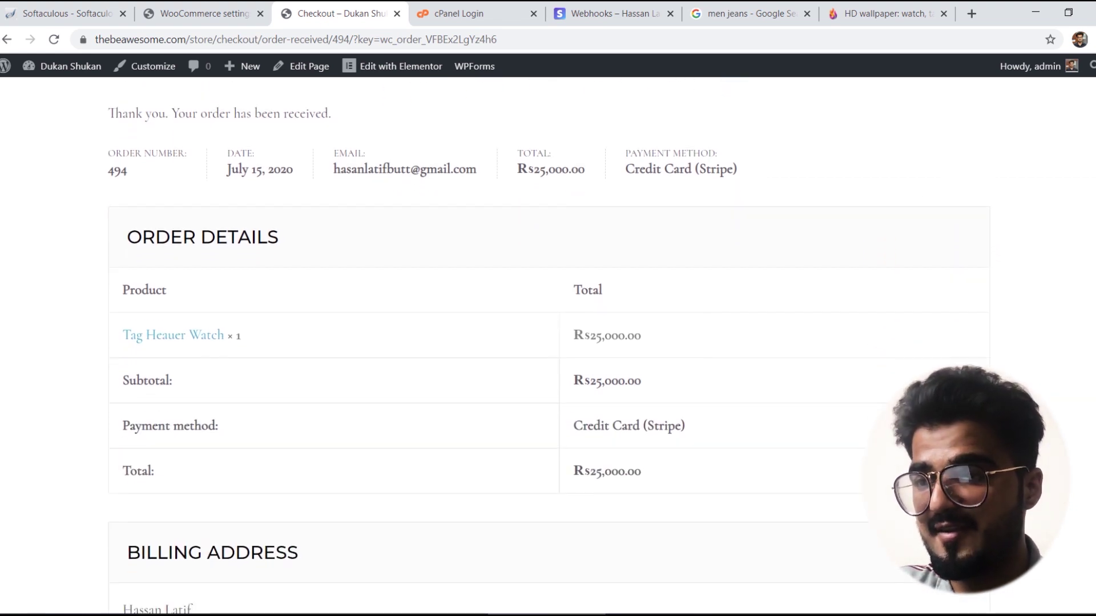
{"action": "scroll", "coordinate": [548, 342], "scroll_direction": "down", "scroll_amount": 5}
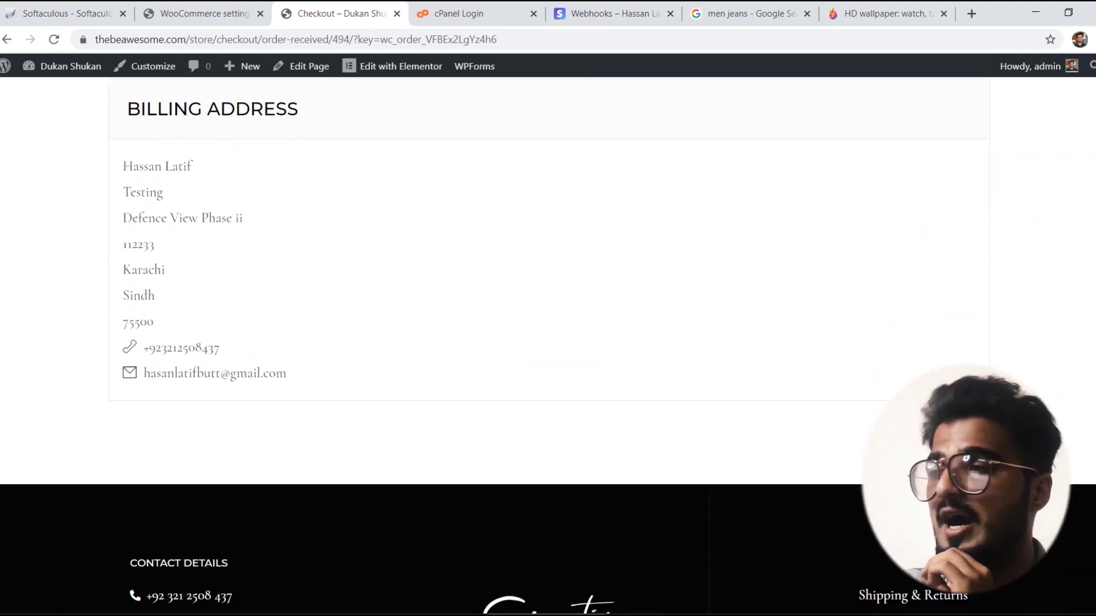
{"action": "scroll", "coordinate": [547, 343], "scroll_direction": "up", "scroll_amount": 4}
{"action": "scroll", "coordinate": [1080, 378], "scroll_direction": "up", "scroll_amount": 1}
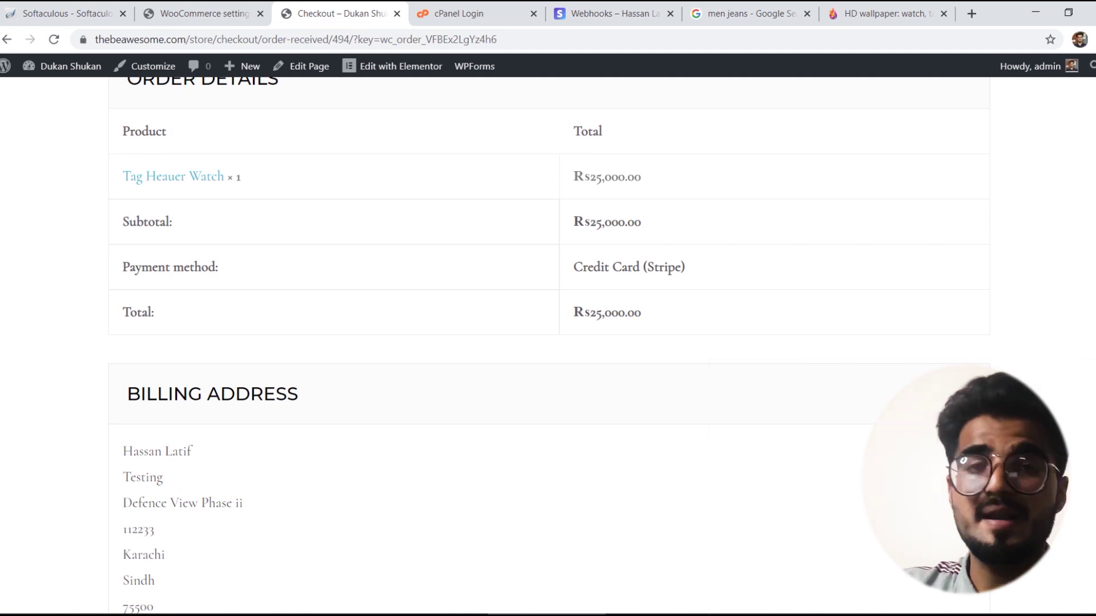
{"action": "scroll", "coordinate": [548, 342], "scroll_direction": "up", "scroll_amount": 1}
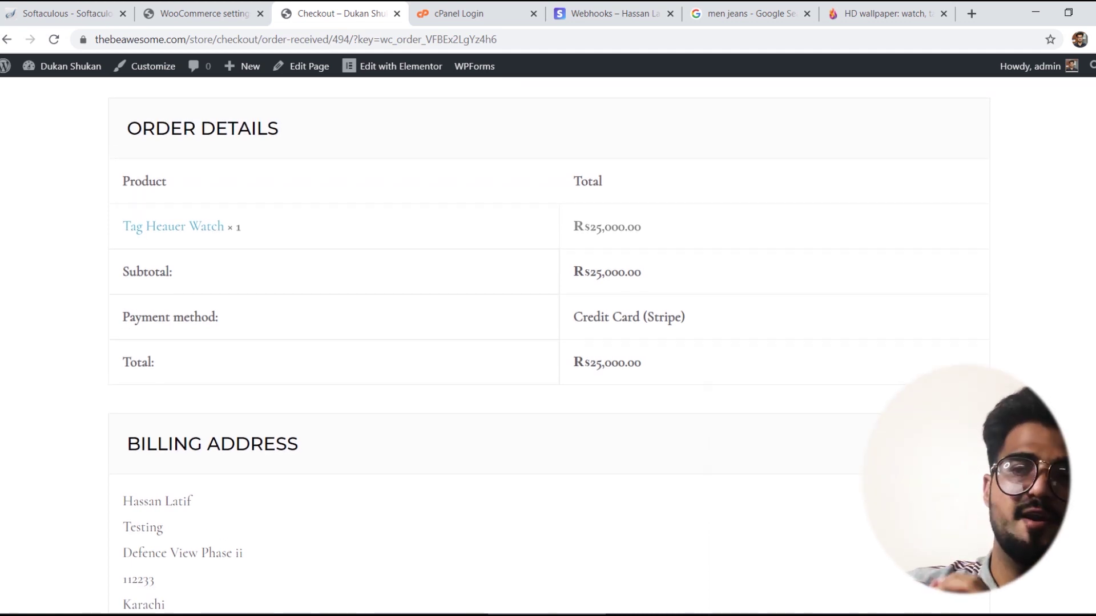
{"action": "scroll", "coordinate": [548, 343], "scroll_direction": "up", "scroll_amount": 2}
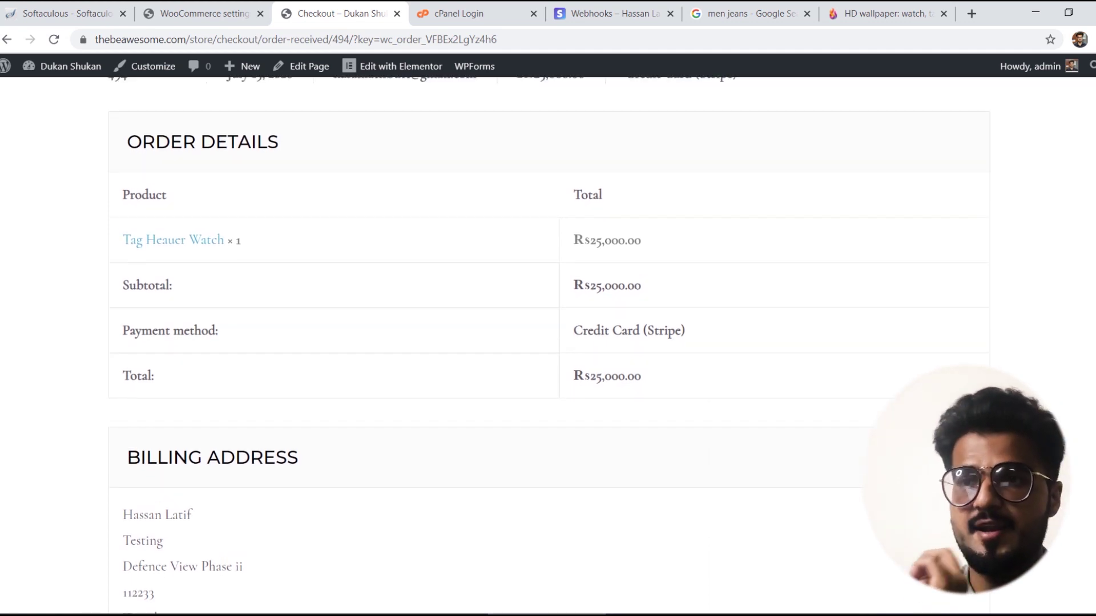
{"action": "scroll", "coordinate": [548, 343], "scroll_direction": "down", "scroll_amount": 1}
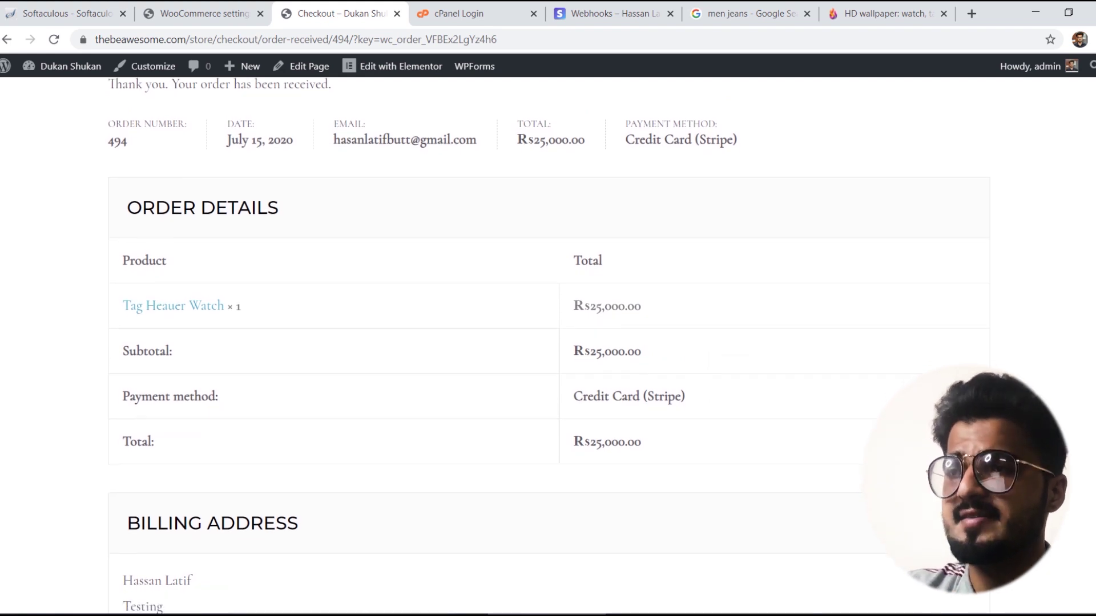
{"action": "scroll", "coordinate": [548, 342], "scroll_direction": "up", "scroll_amount": 4}
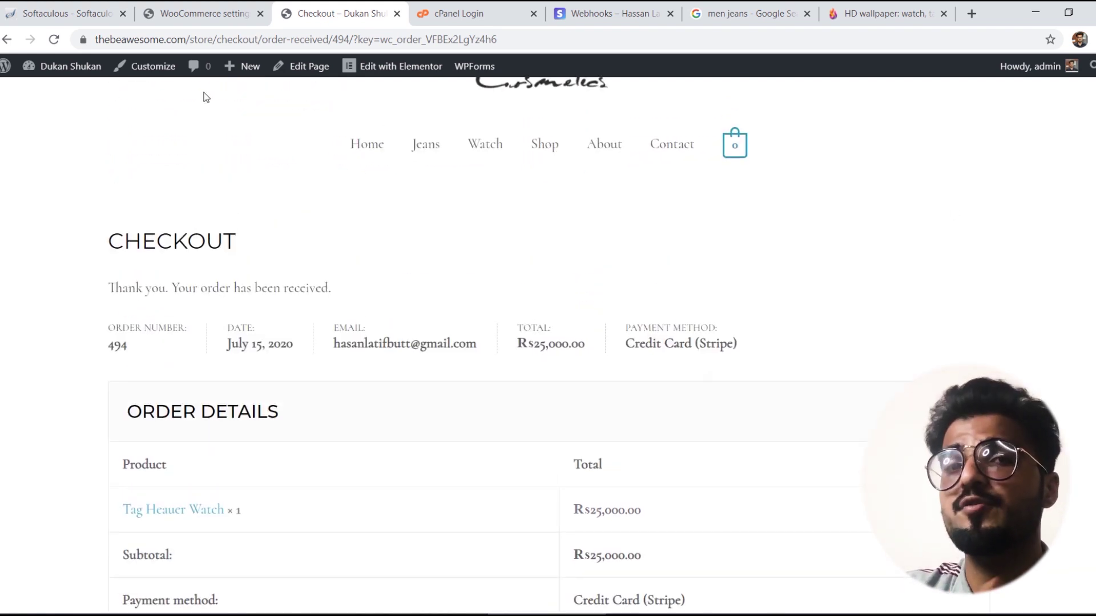
{"action": "left_click", "coordinate": [7, 40]}
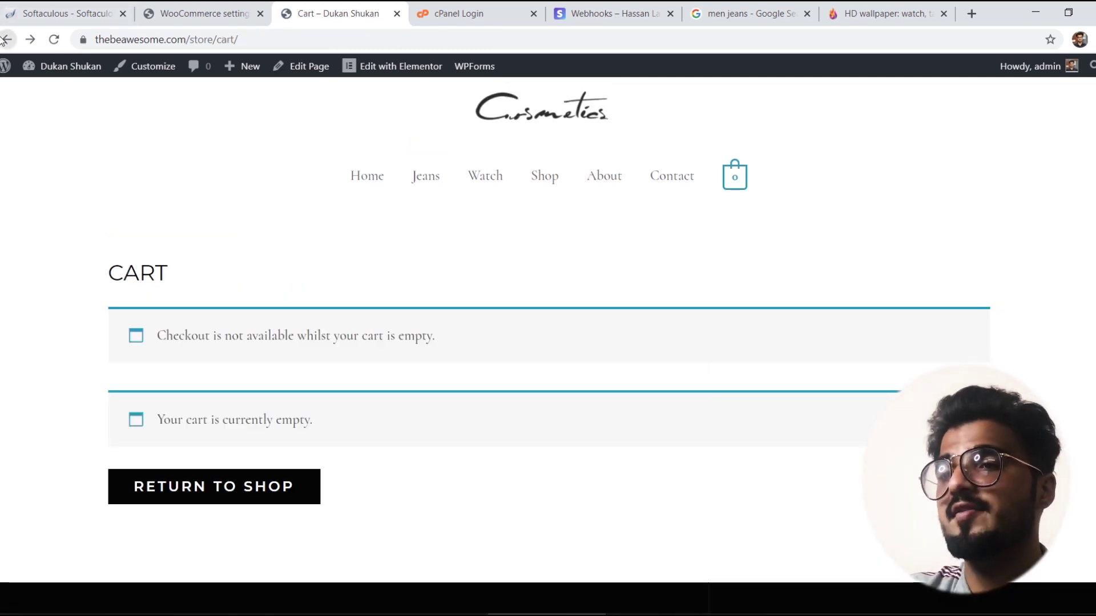
{"action": "left_click", "coordinate": [6, 40]}
Step: Turn off Stripe test mode and paste the publishable key, minus its leading space, into Live Publishable Key
{"action": "left_click", "coordinate": [223, 8]}
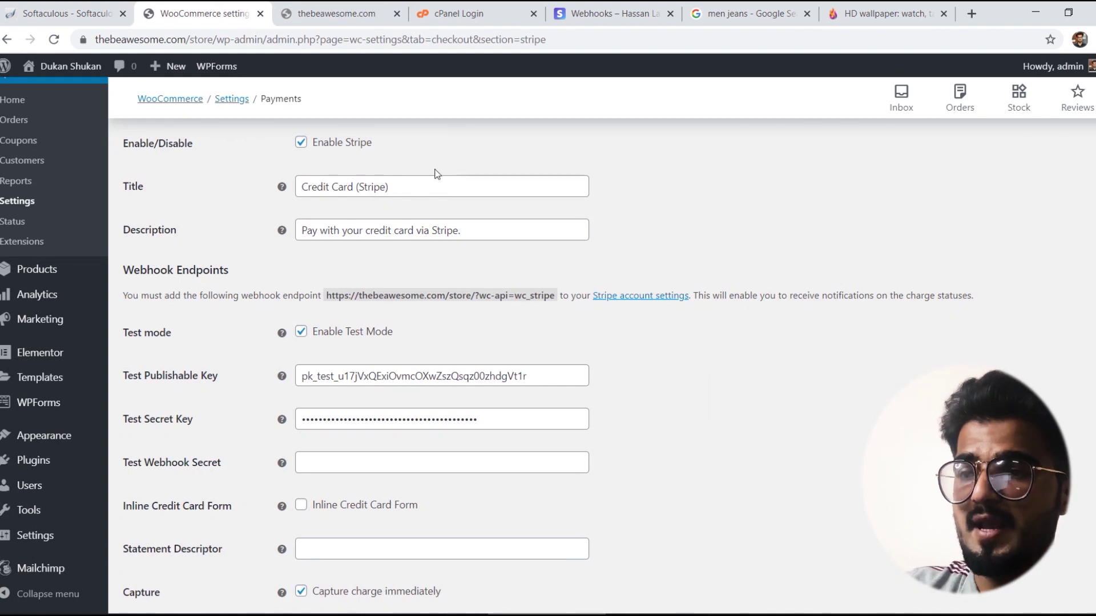
{"action": "left_click", "coordinate": [304, 338]}
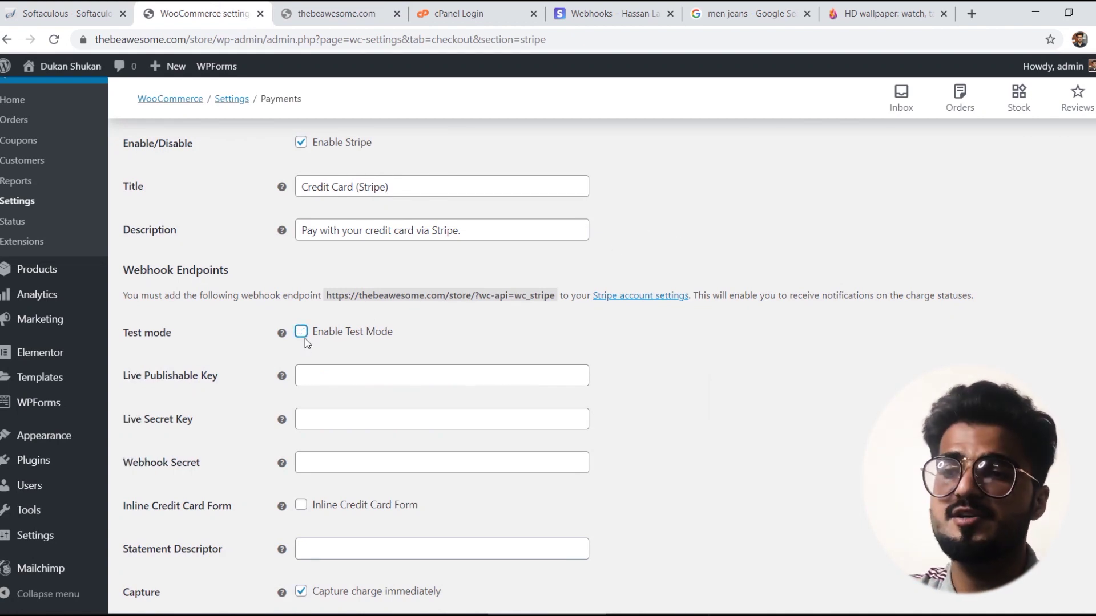
{"action": "left_click", "coordinate": [333, 379]}
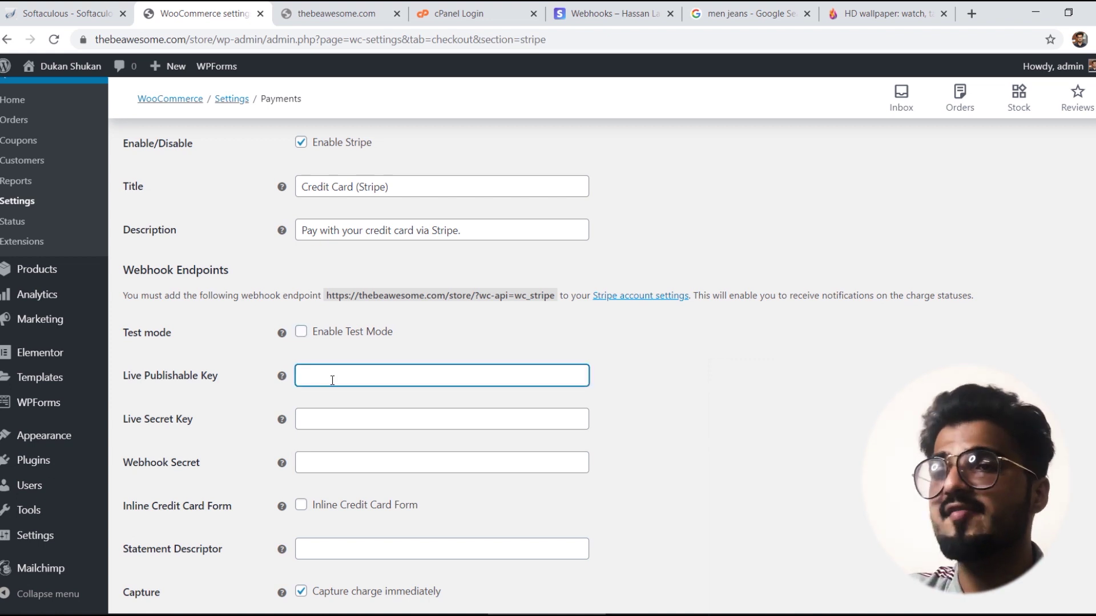
{"action": "left_click", "coordinate": [552, 18]}
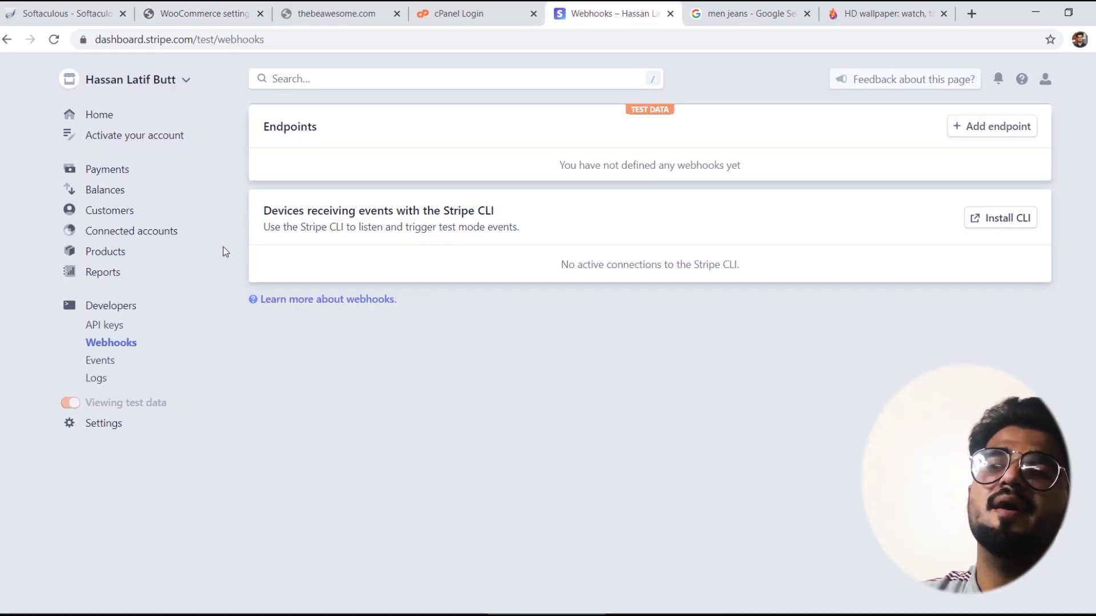
{"action": "left_click", "coordinate": [101, 326]}
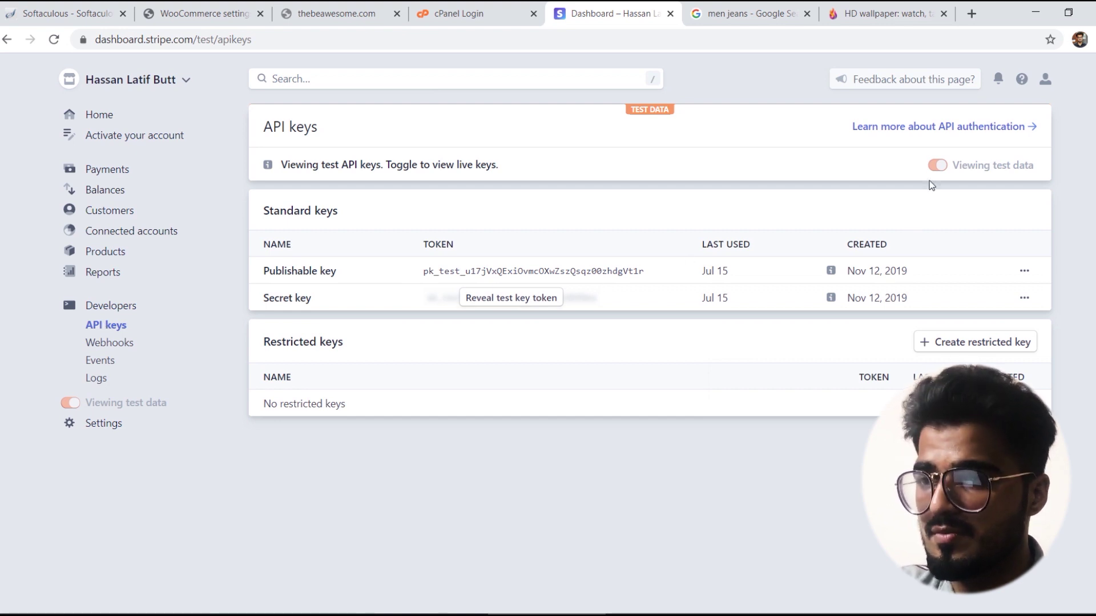
{"action": "left_click_drag", "start_coordinate": [653, 276], "coordinate": [406, 270]}
{"action": "key", "text": "ctrl+c"}
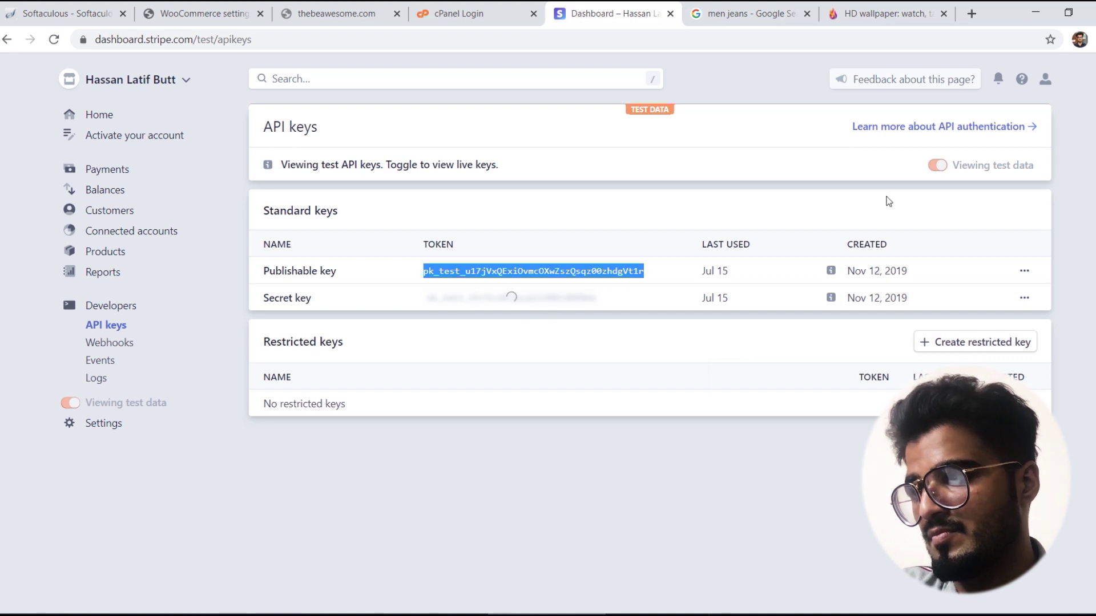
{"action": "mouse_move", "coordinate": [936, 167]}
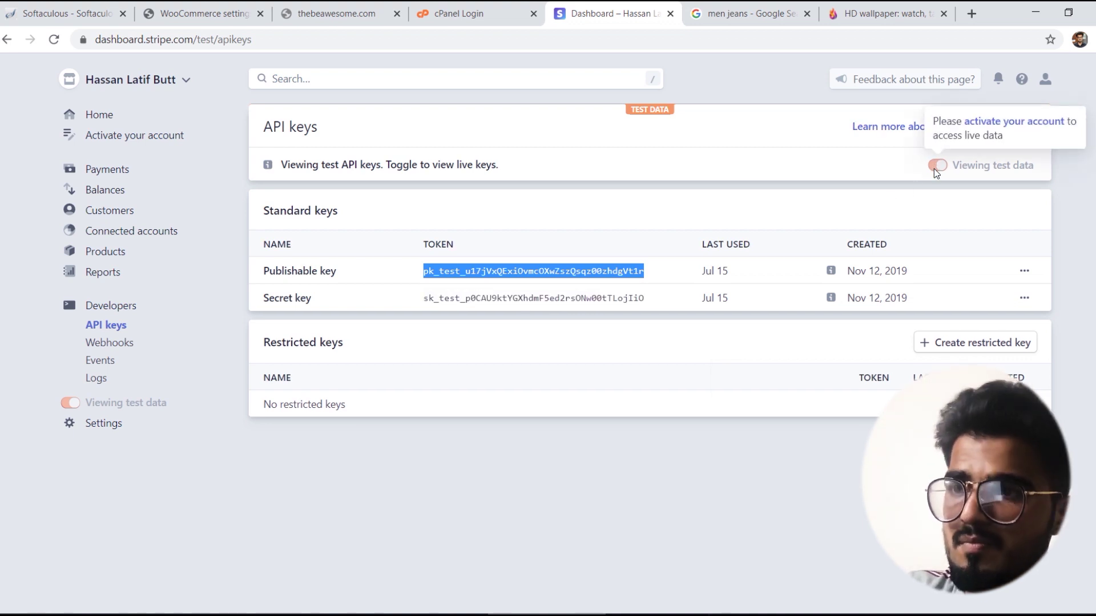
{"action": "left_click", "coordinate": [456, 314]}
{"action": "left_click", "coordinate": [192, 9]}
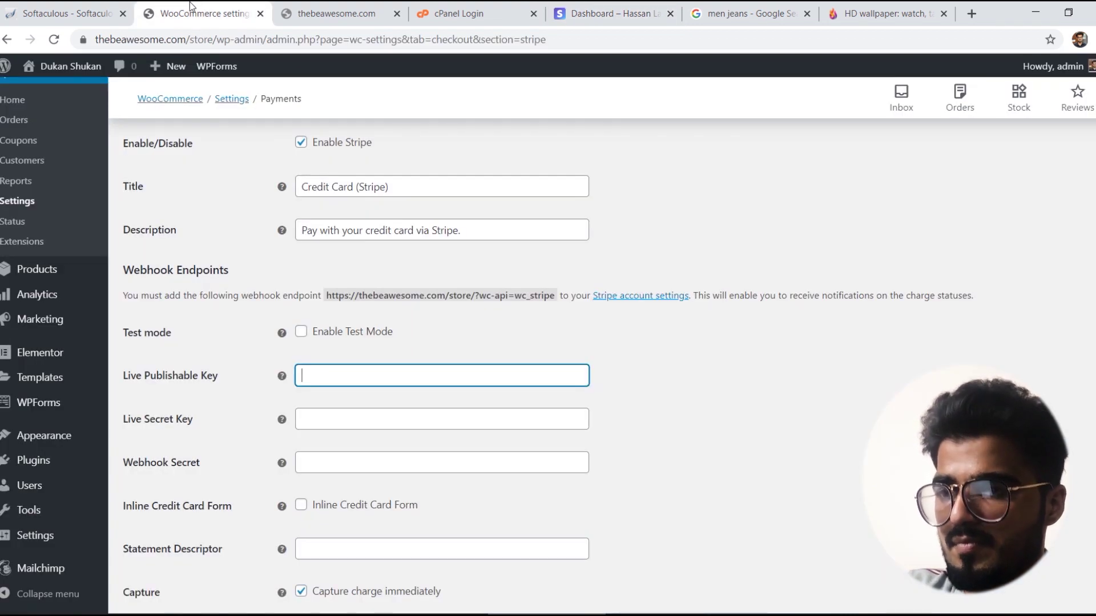
{"action": "key", "text": "ctrl+v"}
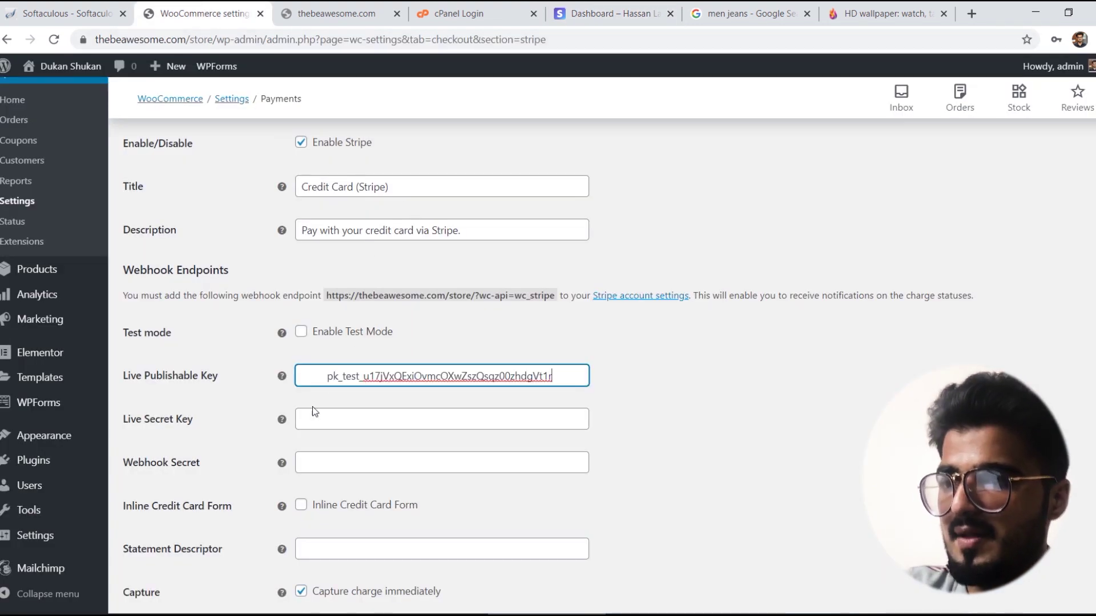
{"action": "left_click_drag", "start_coordinate": [327, 380], "coordinate": [130, 339]}
{"action": "key", "text": "BackSpace"}
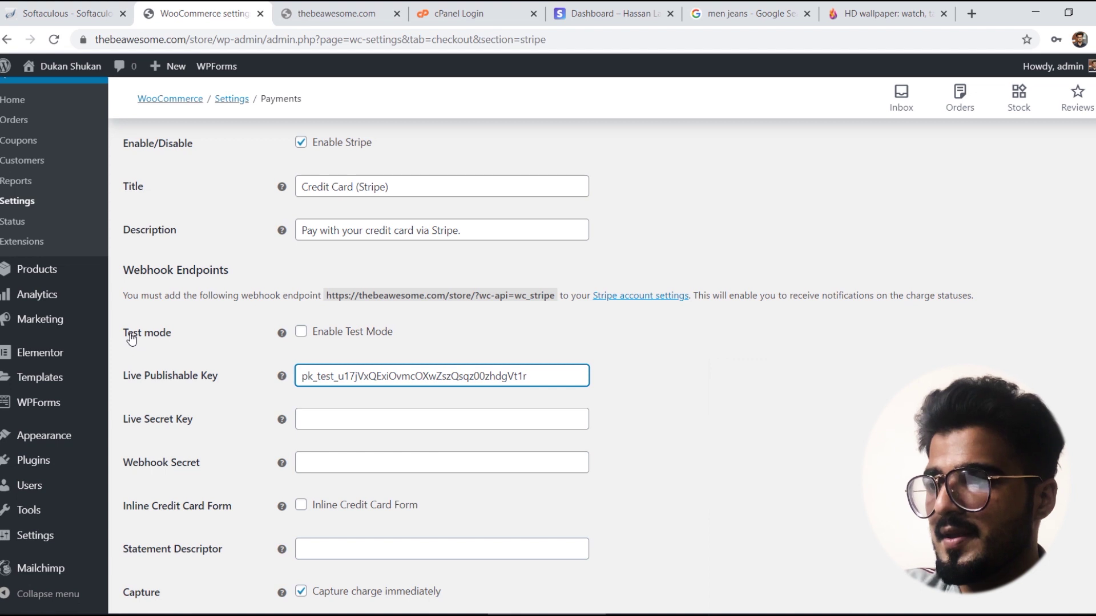
Step: Copy the secret key from Stripe into Live Secret Key and save the settings
{"action": "left_click", "coordinate": [622, 12]}
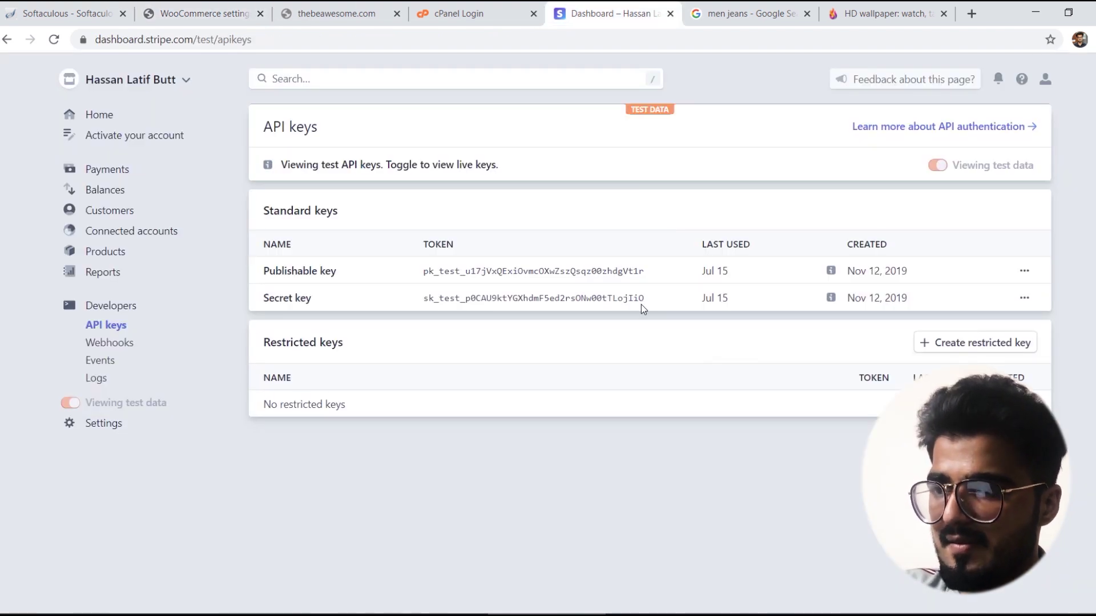
{"action": "left_click_drag", "start_coordinate": [643, 298], "coordinate": [426, 295]}
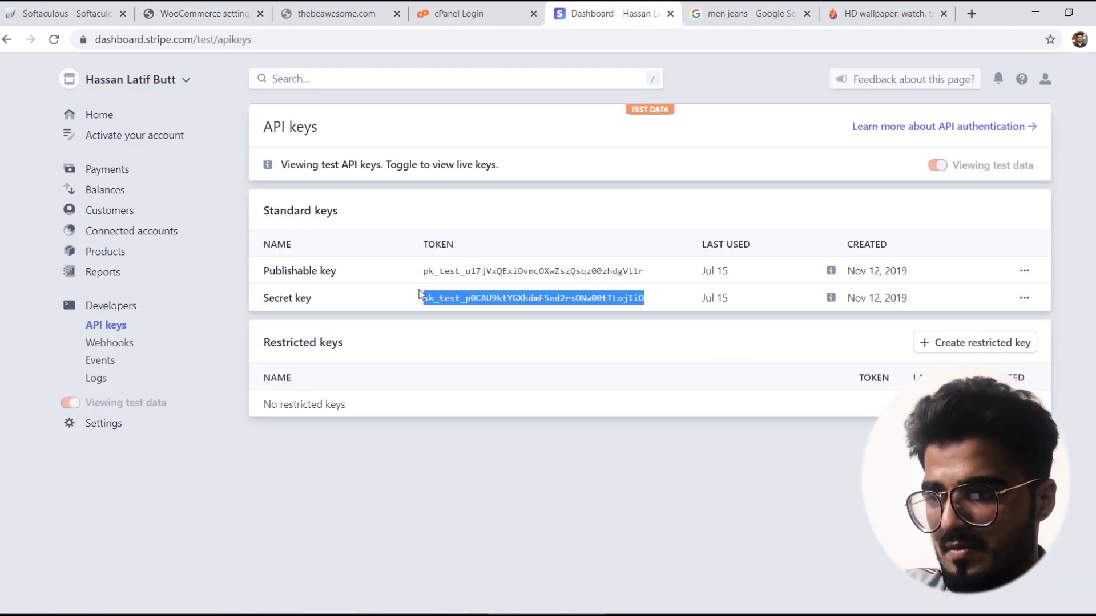
{"action": "left_click", "coordinate": [201, 14]}
{"action": "left_click", "coordinate": [349, 412]}
{"action": "key", "text": "ctrl+v"}
{"action": "scroll", "coordinate": [548, 342], "scroll_direction": "down", "scroll_amount": 7}
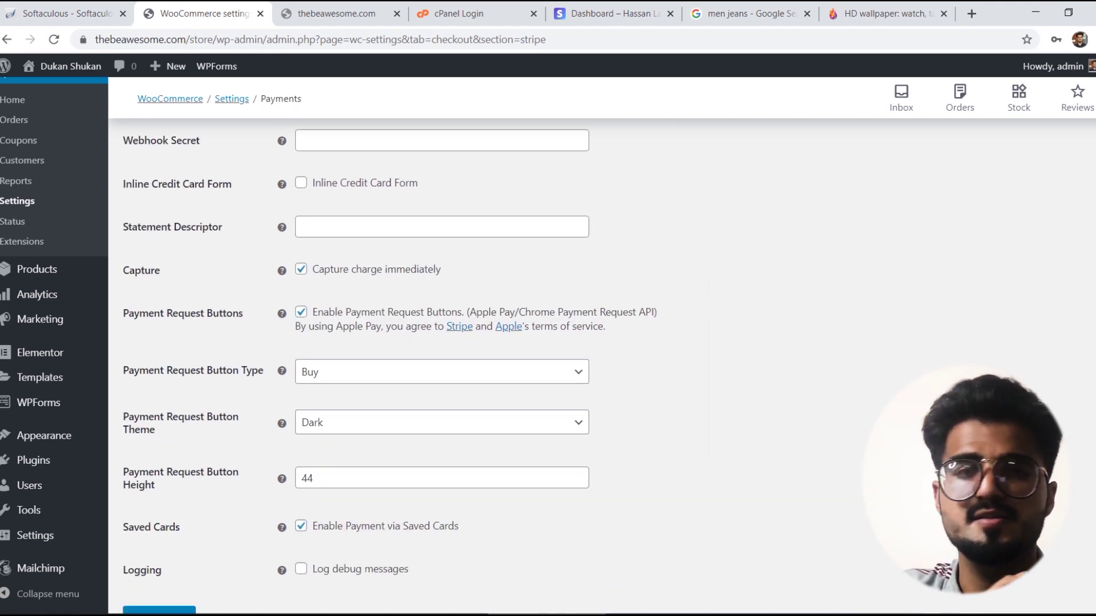
{"action": "left_click", "coordinate": [181, 539]}
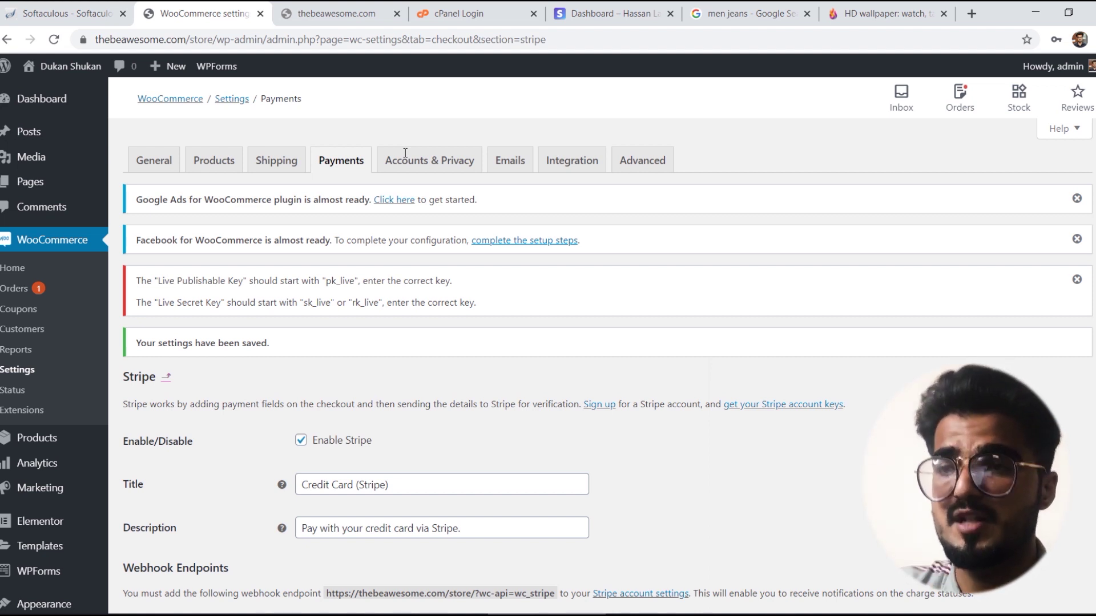
Step: Load thebeawesome.com/store/ in the storefront tab and scroll through the homepage's latest products
{"action": "left_click", "coordinate": [322, 7]}
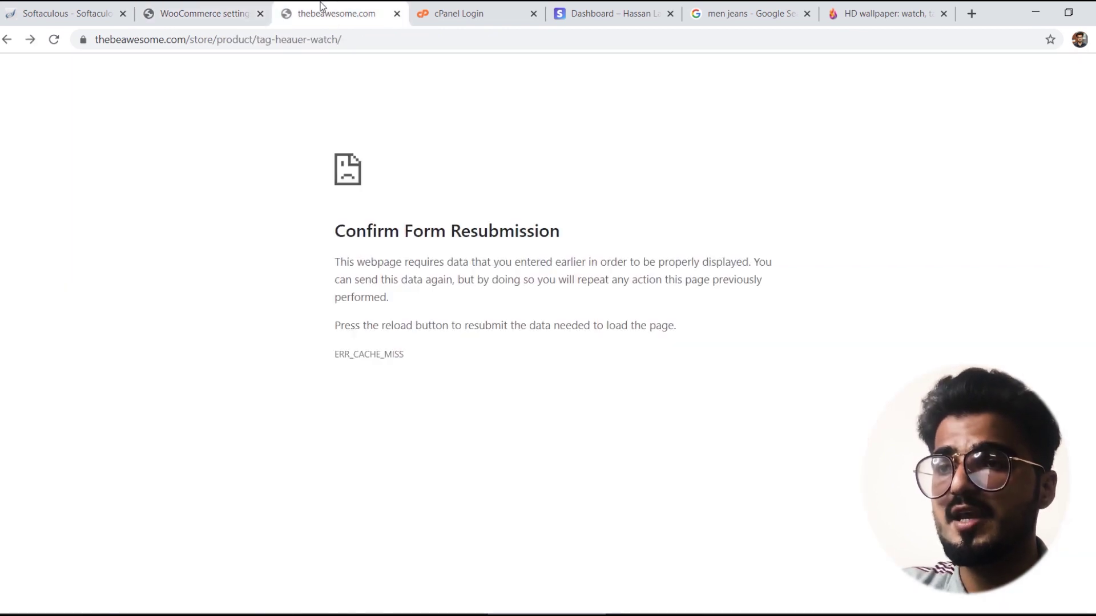
{"action": "left_click_drag", "start_coordinate": [379, 40], "coordinate": [252, 38]}
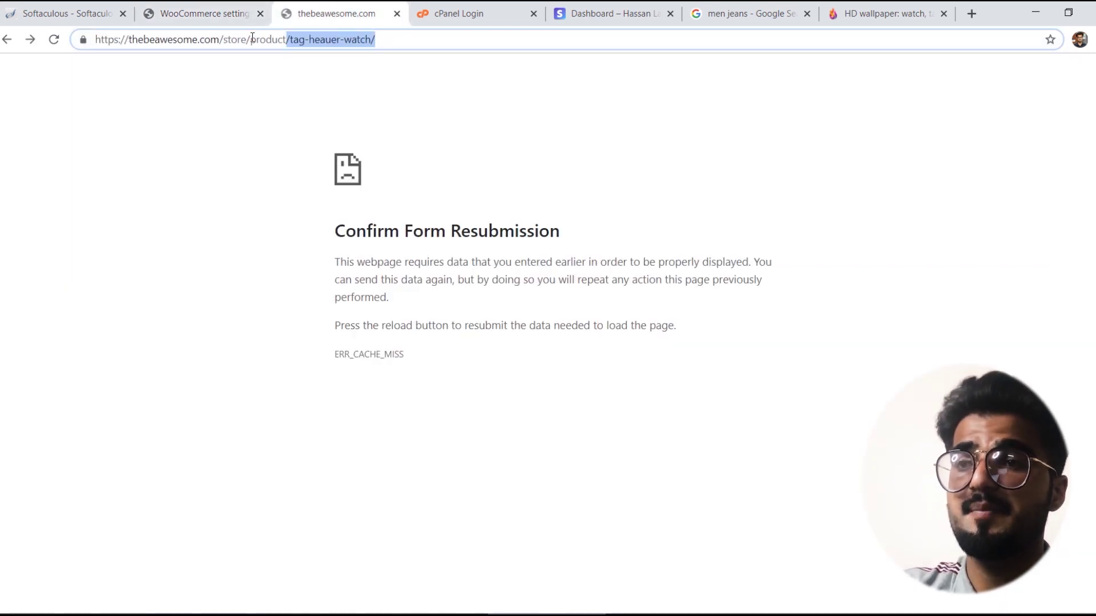
{"action": "key", "text": "BackSpace"}
{"action": "key", "text": "BackSpace"}
{"action": "key", "text": "BackSpace"}
{"action": "key", "text": "BackSpace"}
{"action": "key", "text": "BackSpace"}
{"action": "key", "text": "BackSpace"}
{"action": "key", "text": "BackSpace"}
{"action": "key", "text": "Return"}
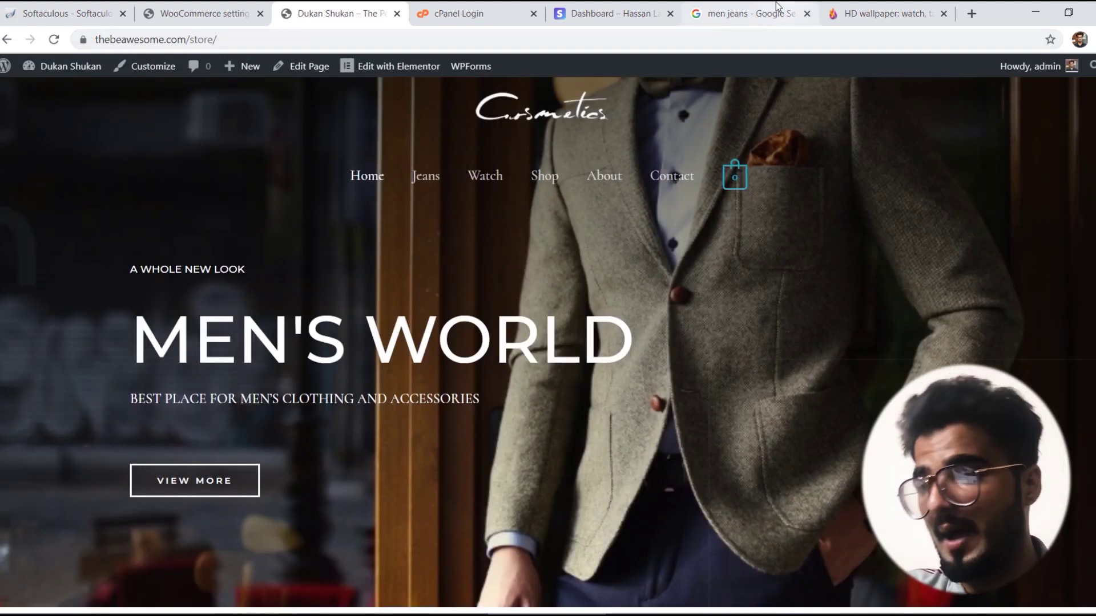
{"action": "scroll", "coordinate": [548, 343], "scroll_direction": "down", "scroll_amount": 12}
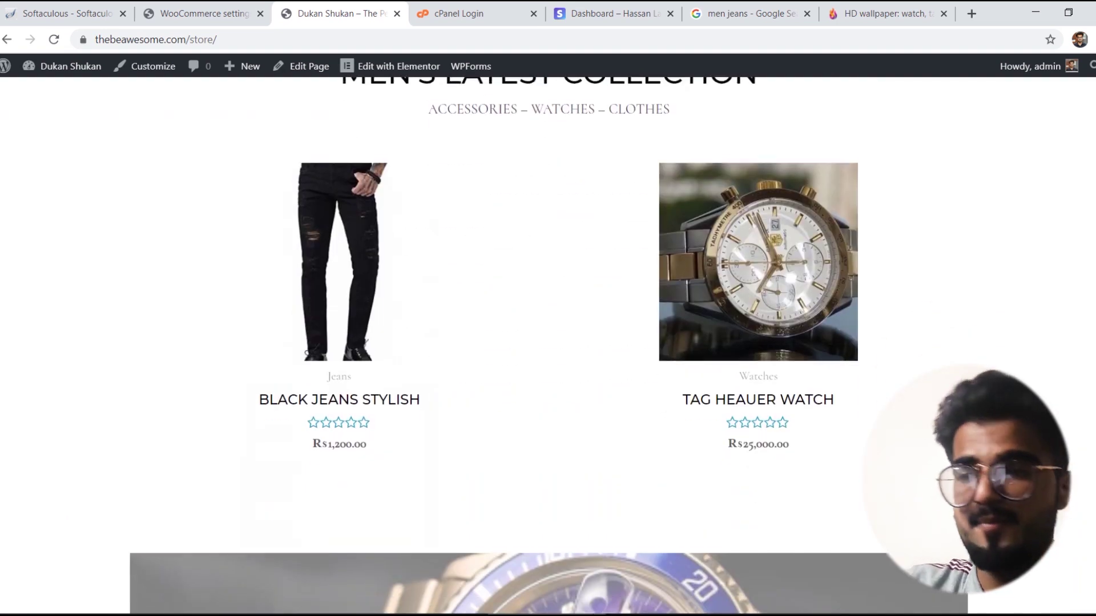
{"action": "scroll", "coordinate": [547, 342], "scroll_direction": "down", "scroll_amount": 8}
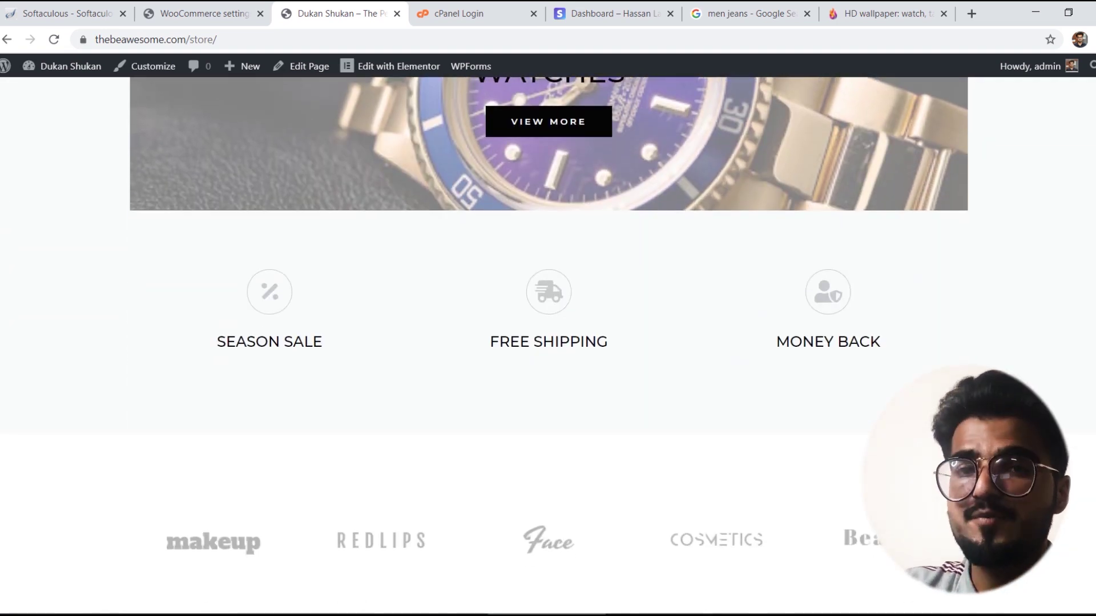
{"action": "scroll", "coordinate": [548, 343], "scroll_direction": "down", "scroll_amount": 11}
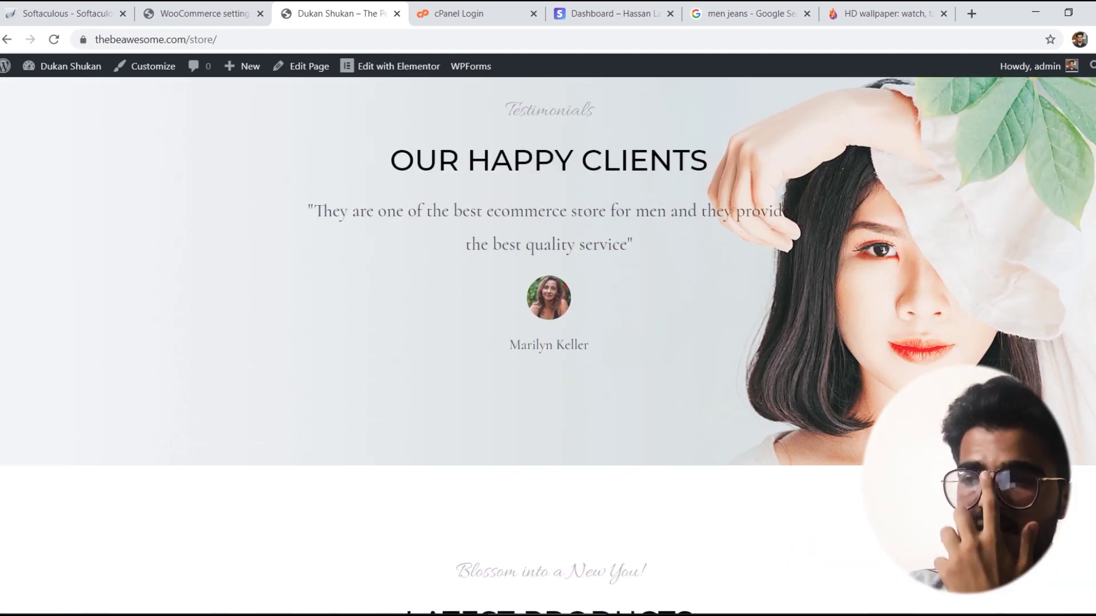
{"action": "scroll", "coordinate": [548, 343], "scroll_direction": "down", "scroll_amount": 4}
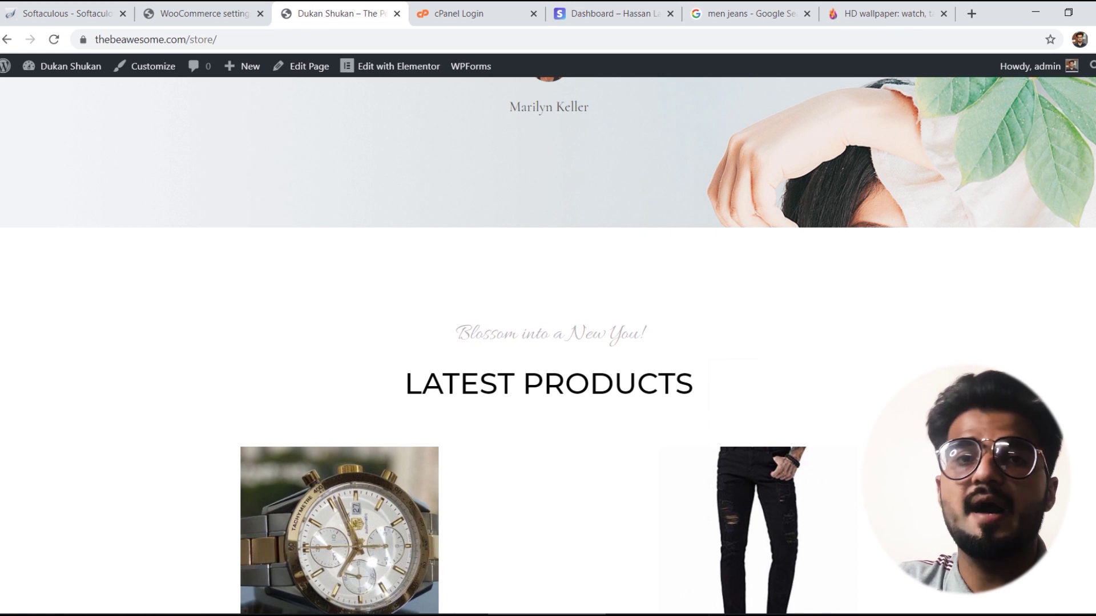
{"action": "scroll", "coordinate": [548, 343], "scroll_direction": "down", "scroll_amount": 3}
{"action": "scroll", "coordinate": [548, 343], "scroll_direction": "down", "scroll_amount": 3}
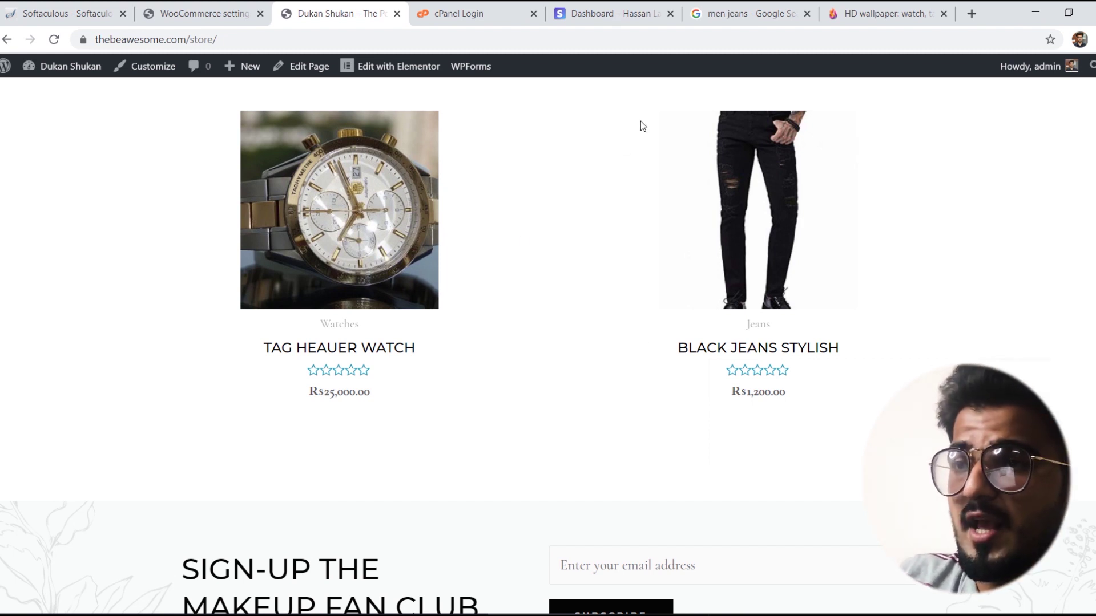
{"action": "left_click", "coordinate": [206, 8]}
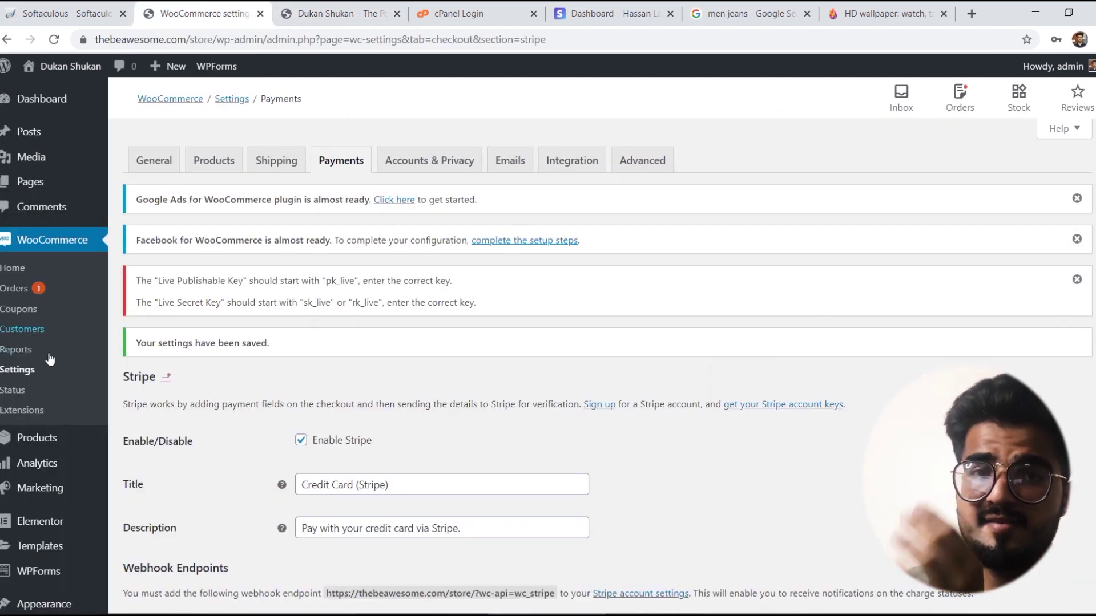
Step: Open order #494 from WooCommerce Orders and review its Processing status, Stripe payment and Rs25,000 total
{"action": "left_click", "coordinate": [20, 290]}
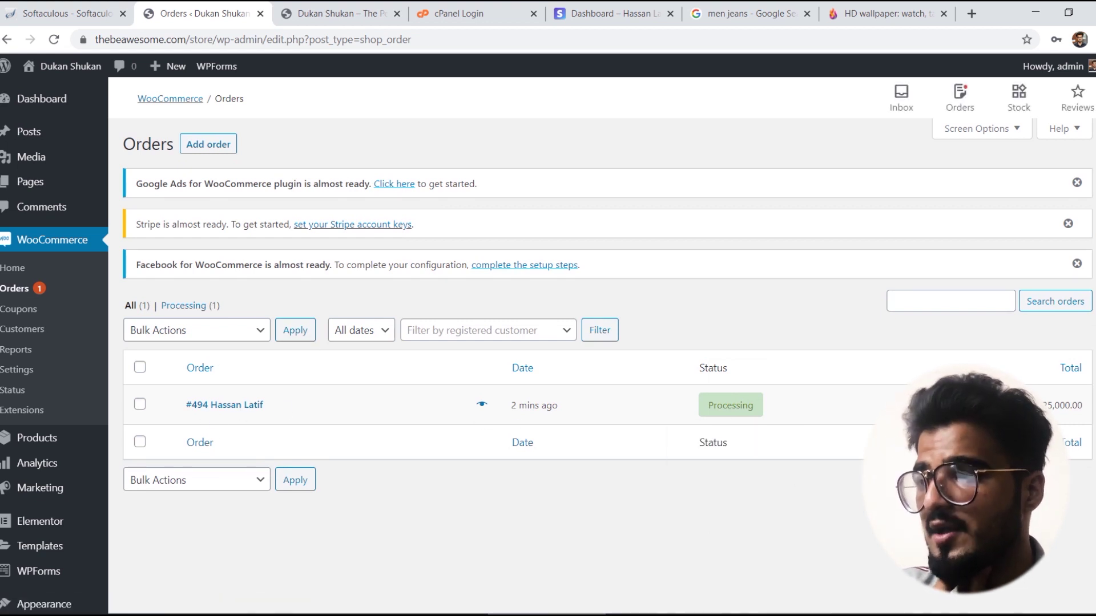
{"action": "left_click", "coordinate": [809, 414]}
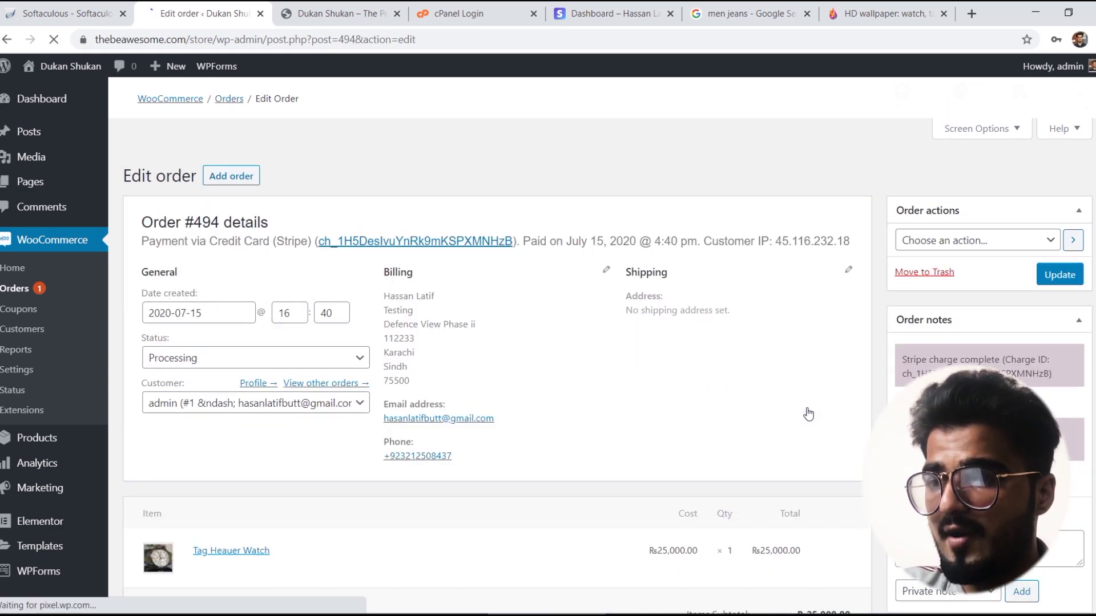
{"action": "scroll", "coordinate": [548, 342], "scroll_direction": "down", "scroll_amount": 5}
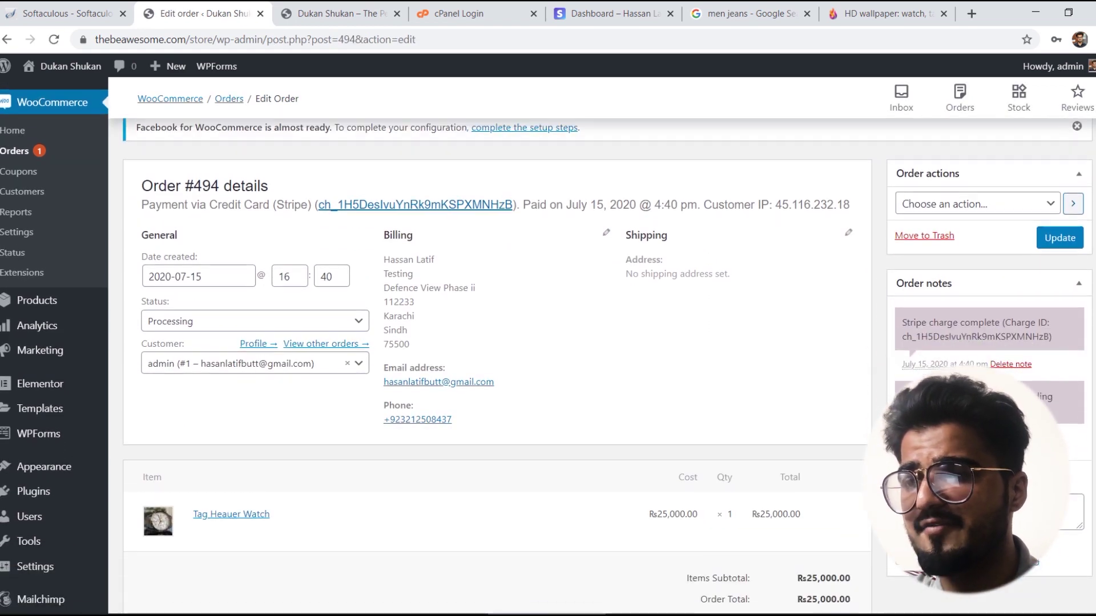
{"action": "scroll", "coordinate": [496, 366], "scroll_direction": "down", "scroll_amount": 8}
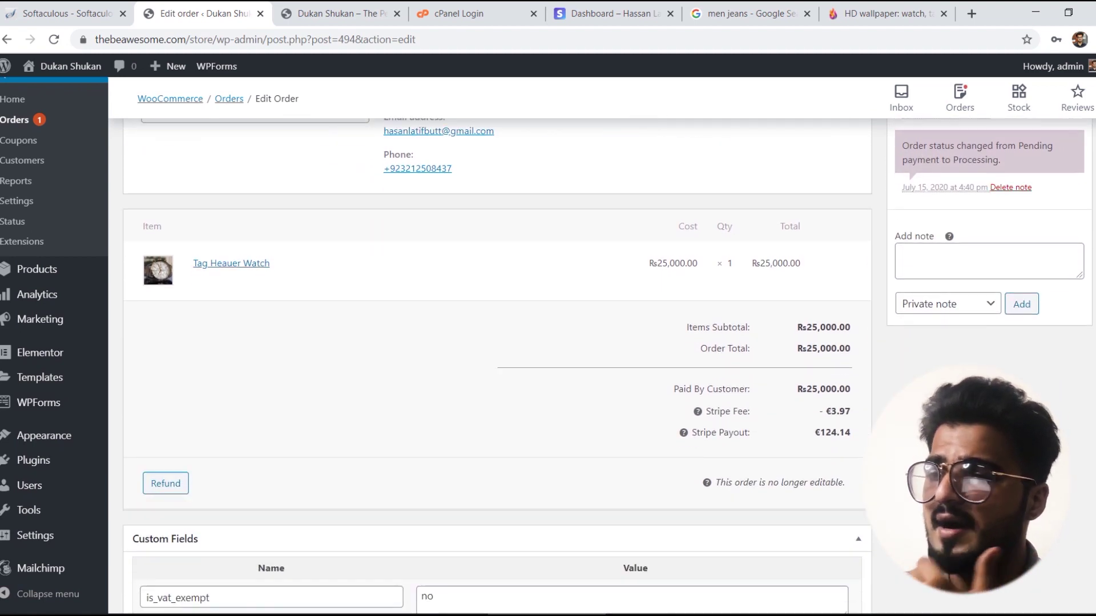
{"action": "scroll", "coordinate": [497, 365], "scroll_direction": "down", "scroll_amount": 2}
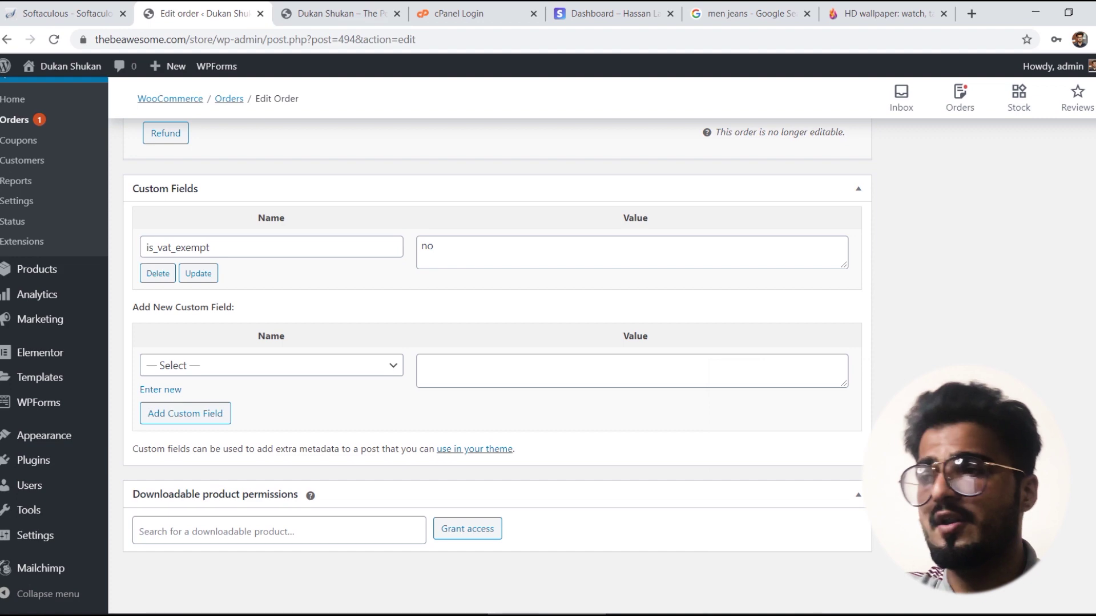
{"action": "scroll", "coordinate": [491, 342], "scroll_direction": "up", "scroll_amount": 15}
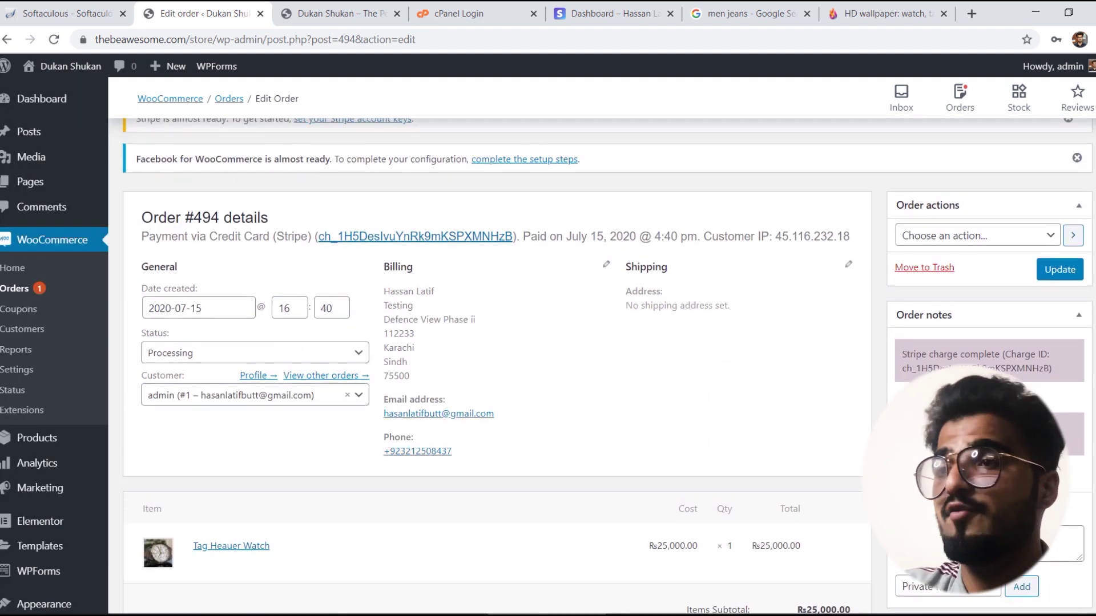
{"action": "scroll", "coordinate": [490, 343], "scroll_direction": "down", "scroll_amount": 1}
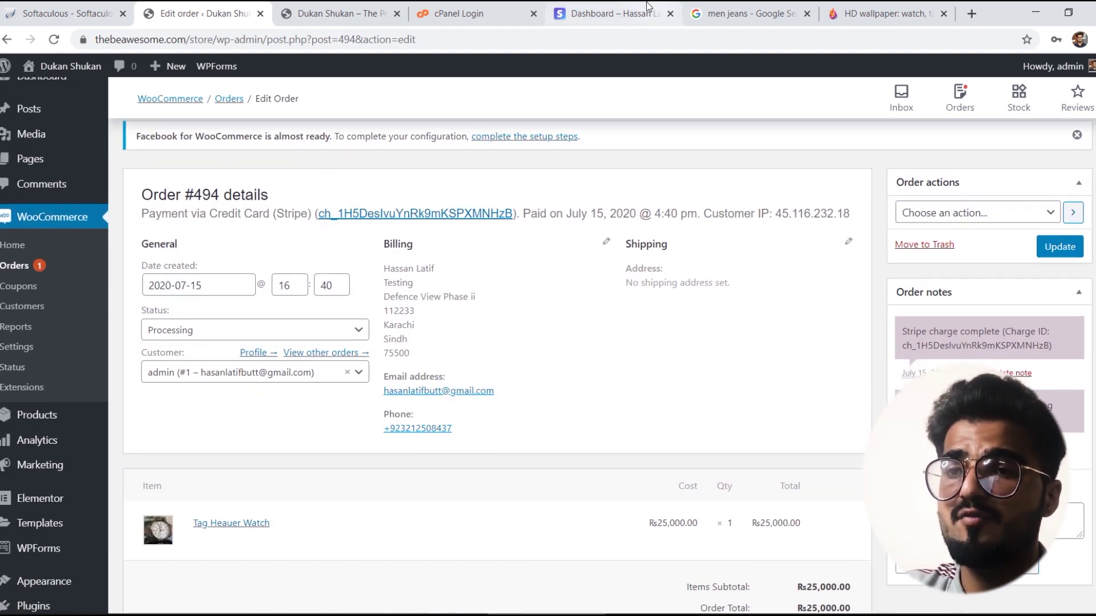
Step: In the Stripe test Dashboard, go from Home to the All payments list showing the 25,000 PKR Order 494 charge
{"action": "left_click", "coordinate": [611, 14]}
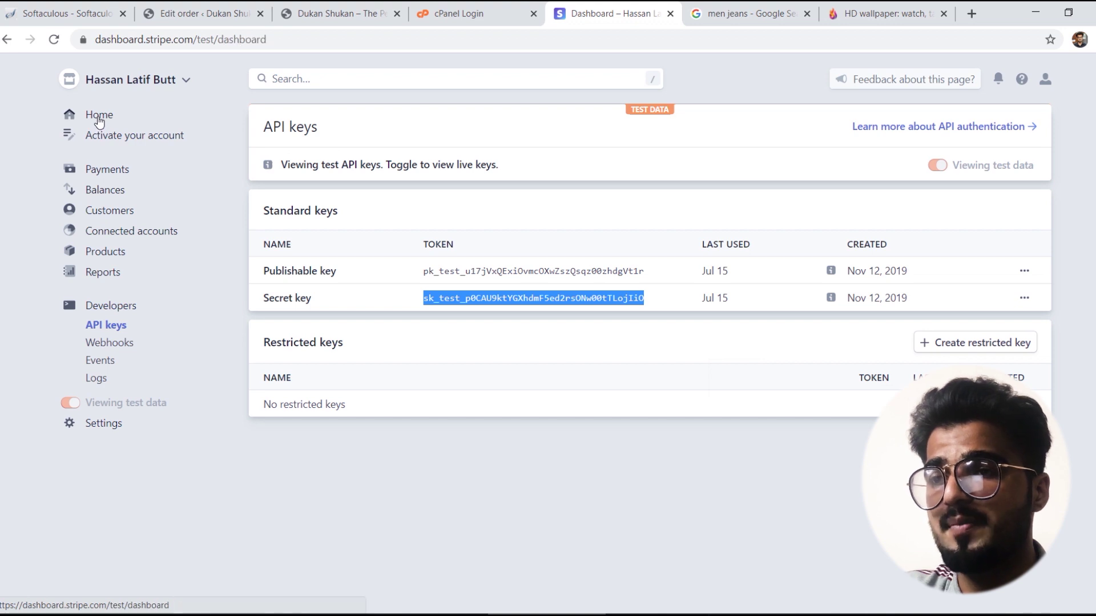
{"action": "left_click", "coordinate": [98, 116]}
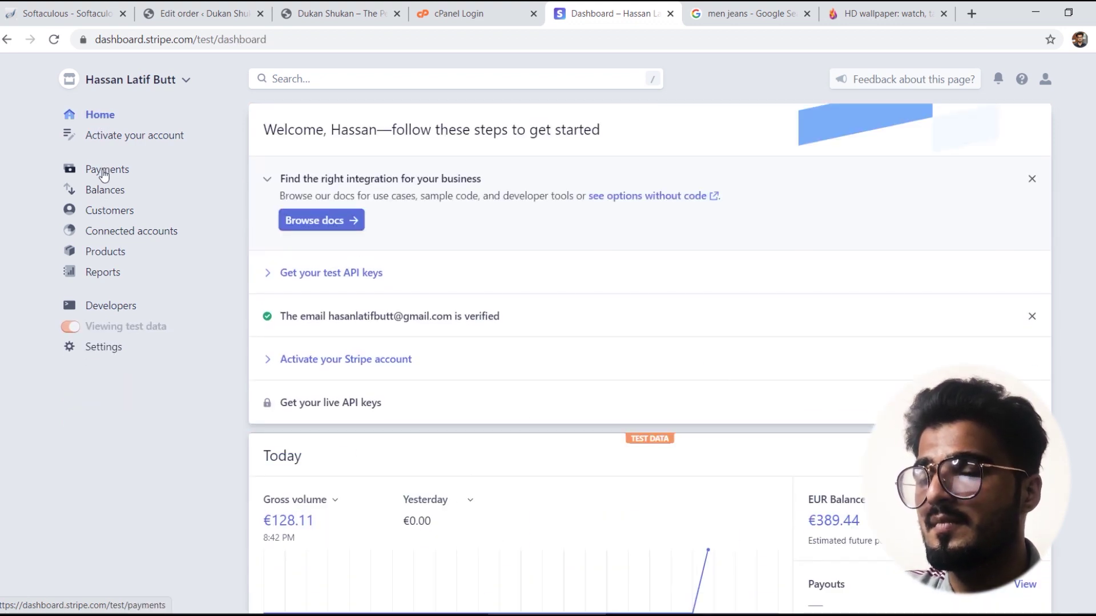
{"action": "left_click", "coordinate": [103, 170]}
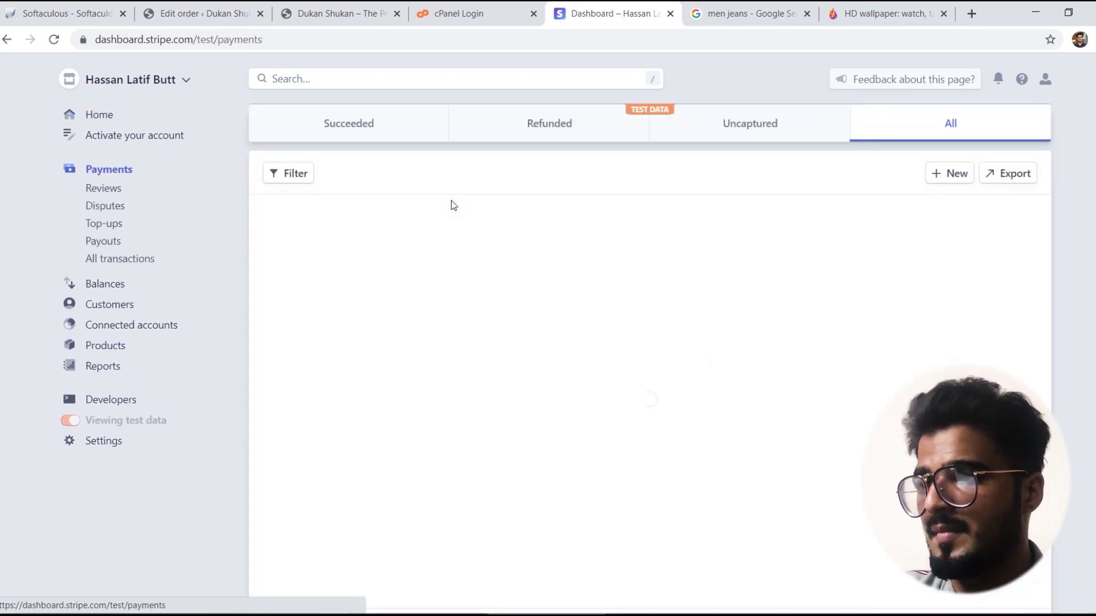